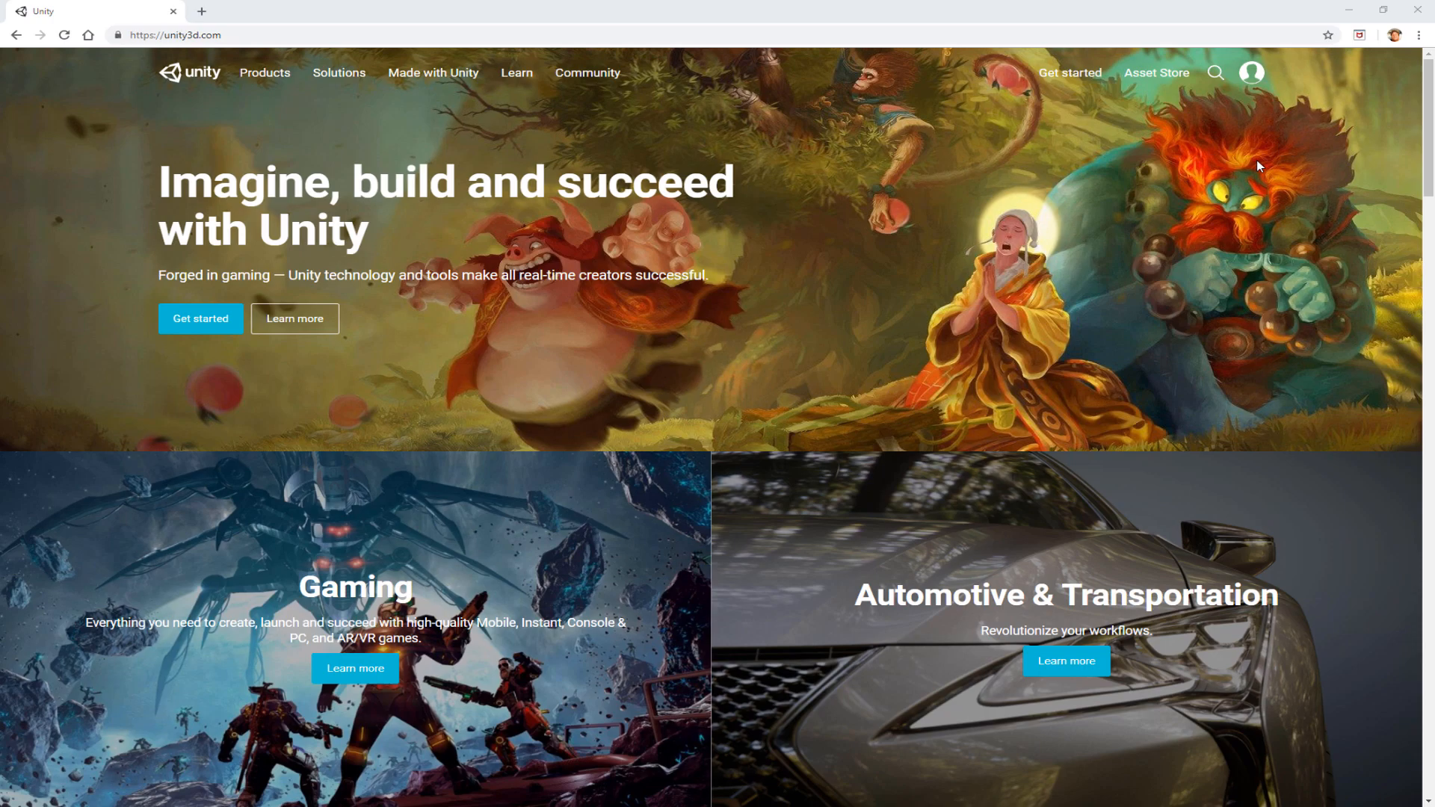
Step: Sign in to the Unity website with the existing Unity ID and open the Unity download page from the account options
click(1253, 74)
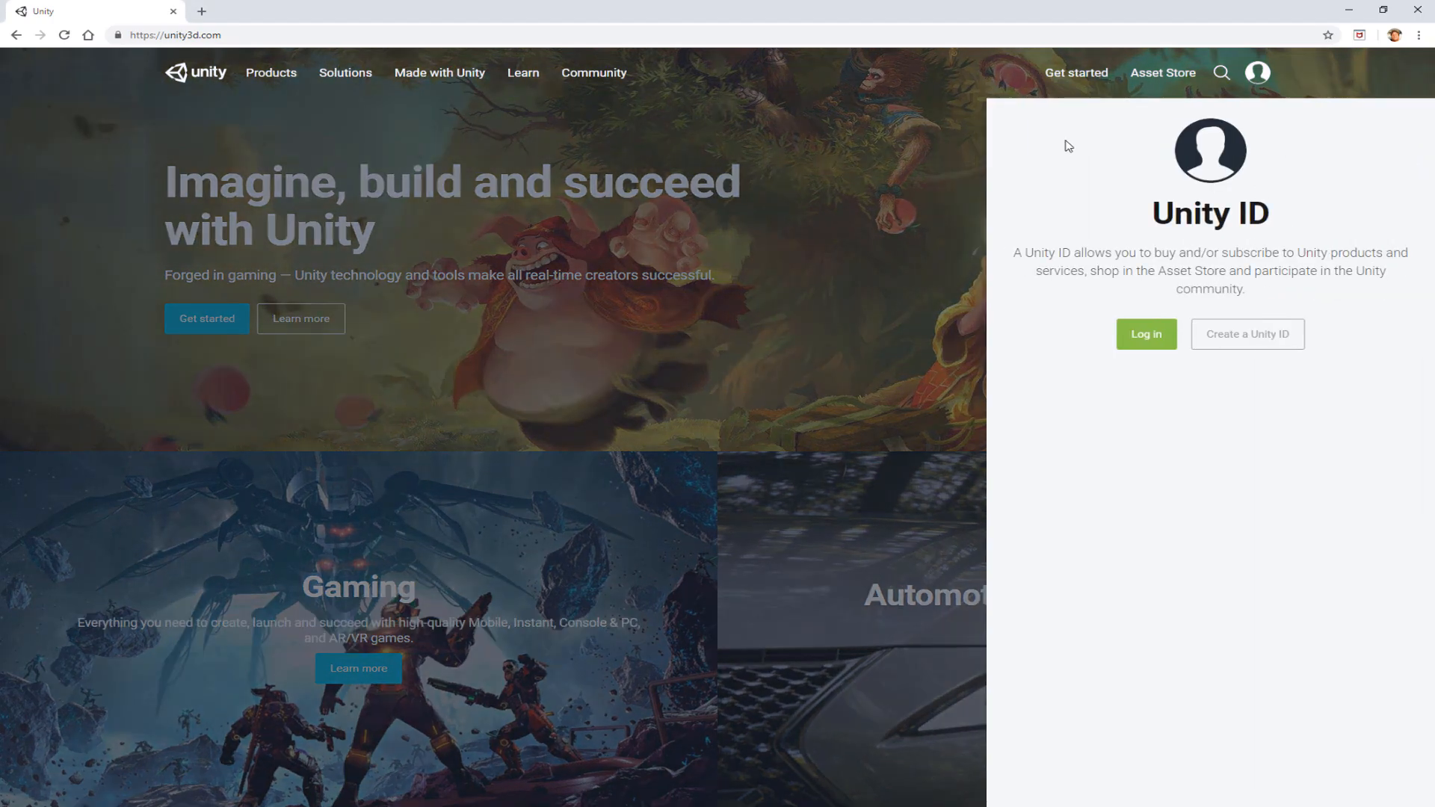
click(1148, 334)
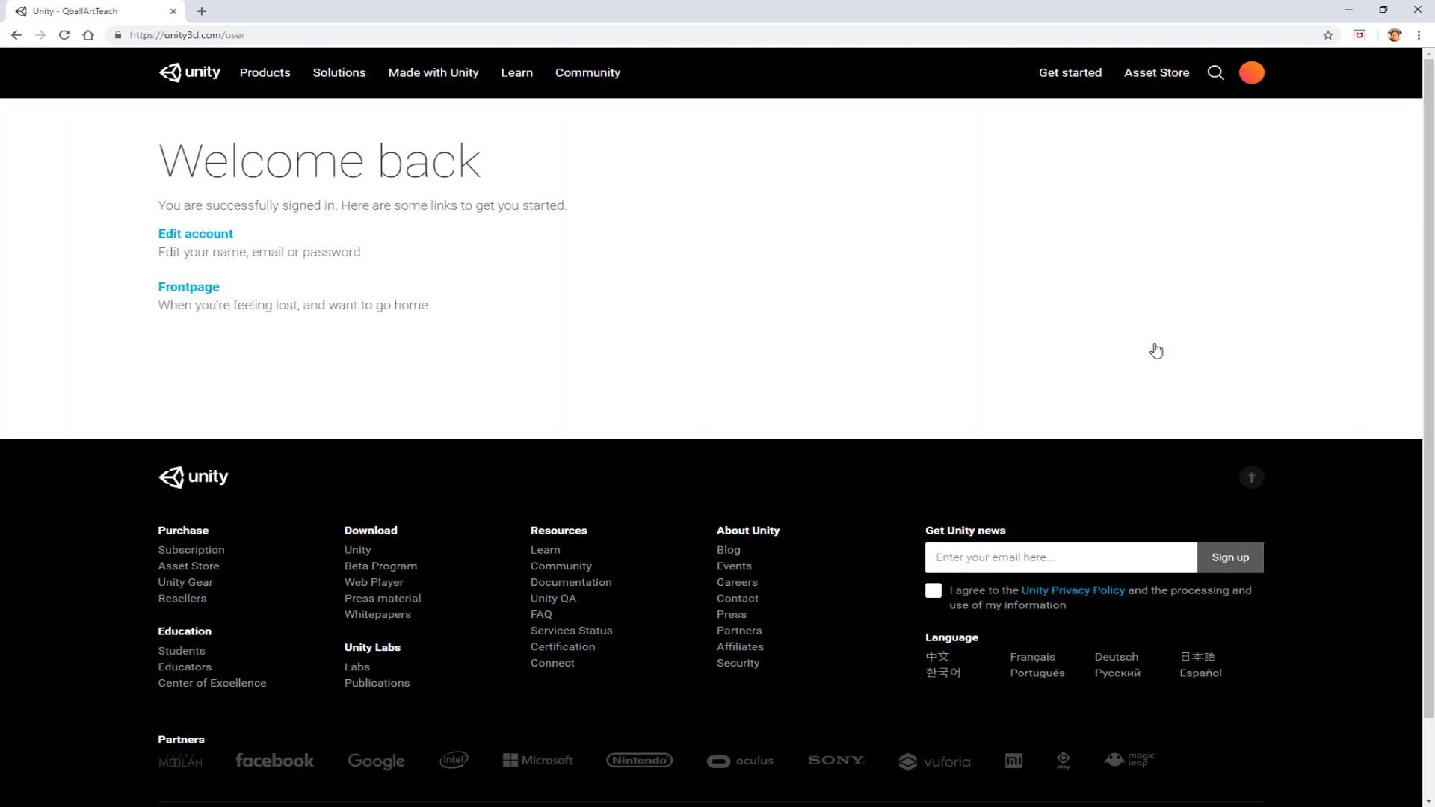
click(1252, 74)
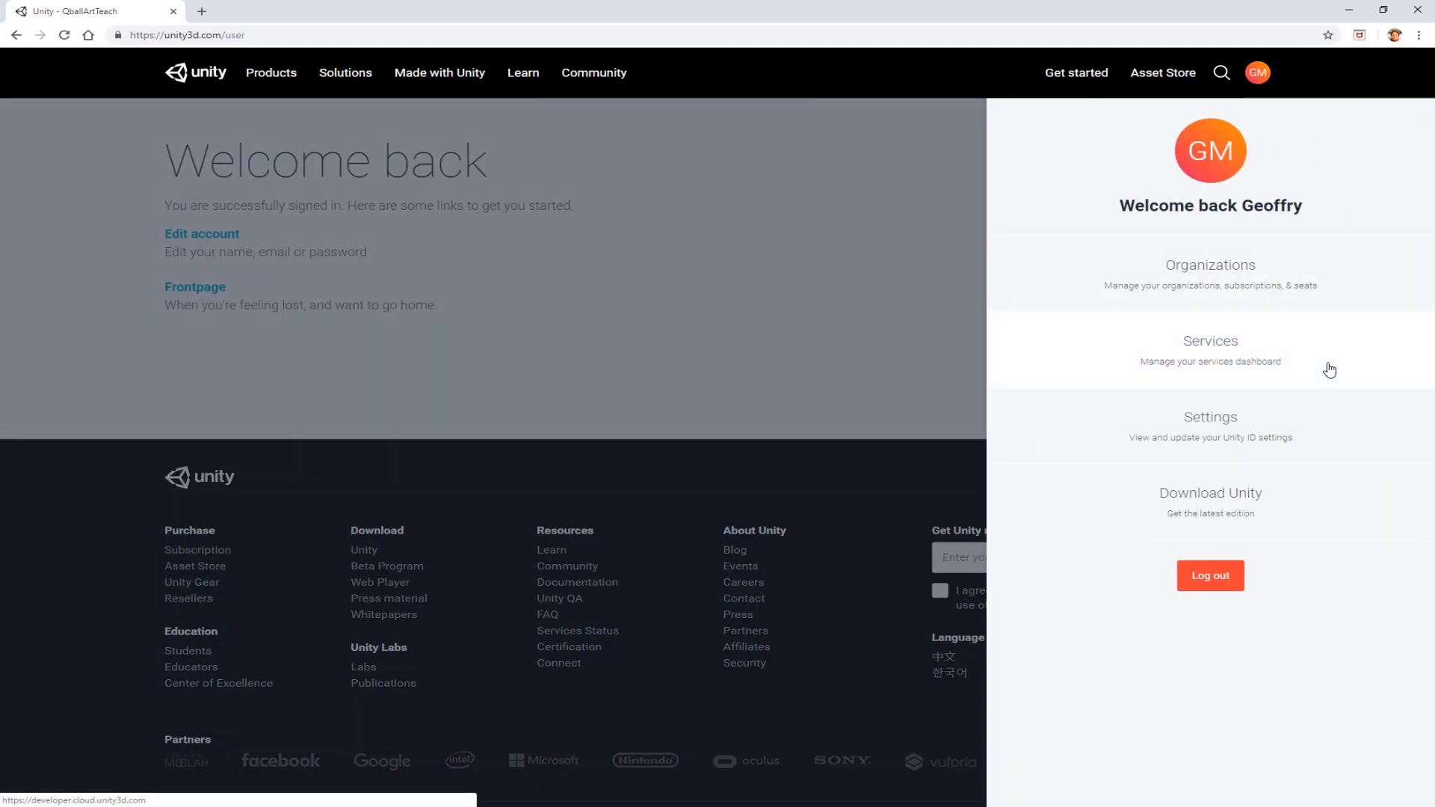
click(1252, 498)
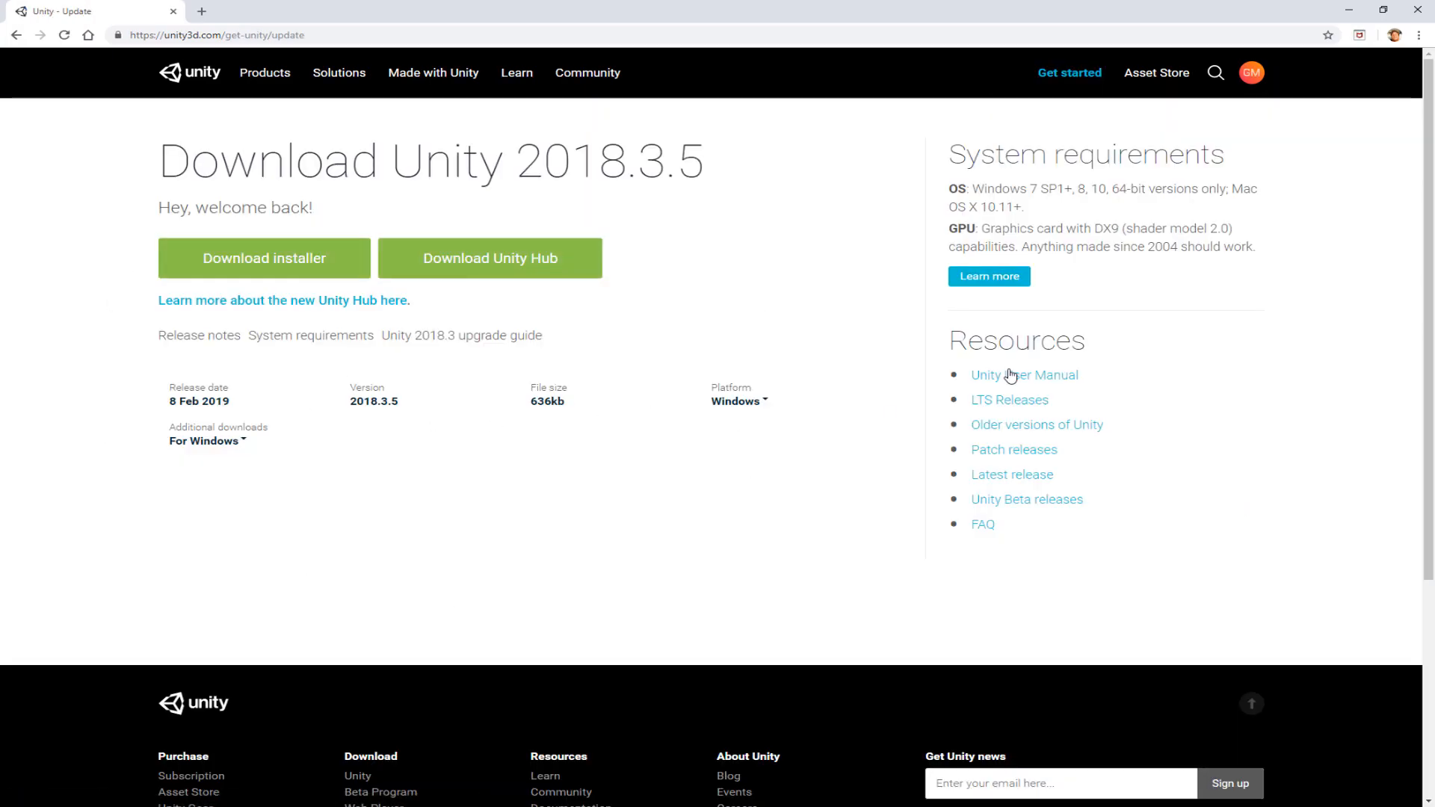
Step: Look through the Unity 2018.x releases in the archive of older versions and close the browser
click(1047, 427)
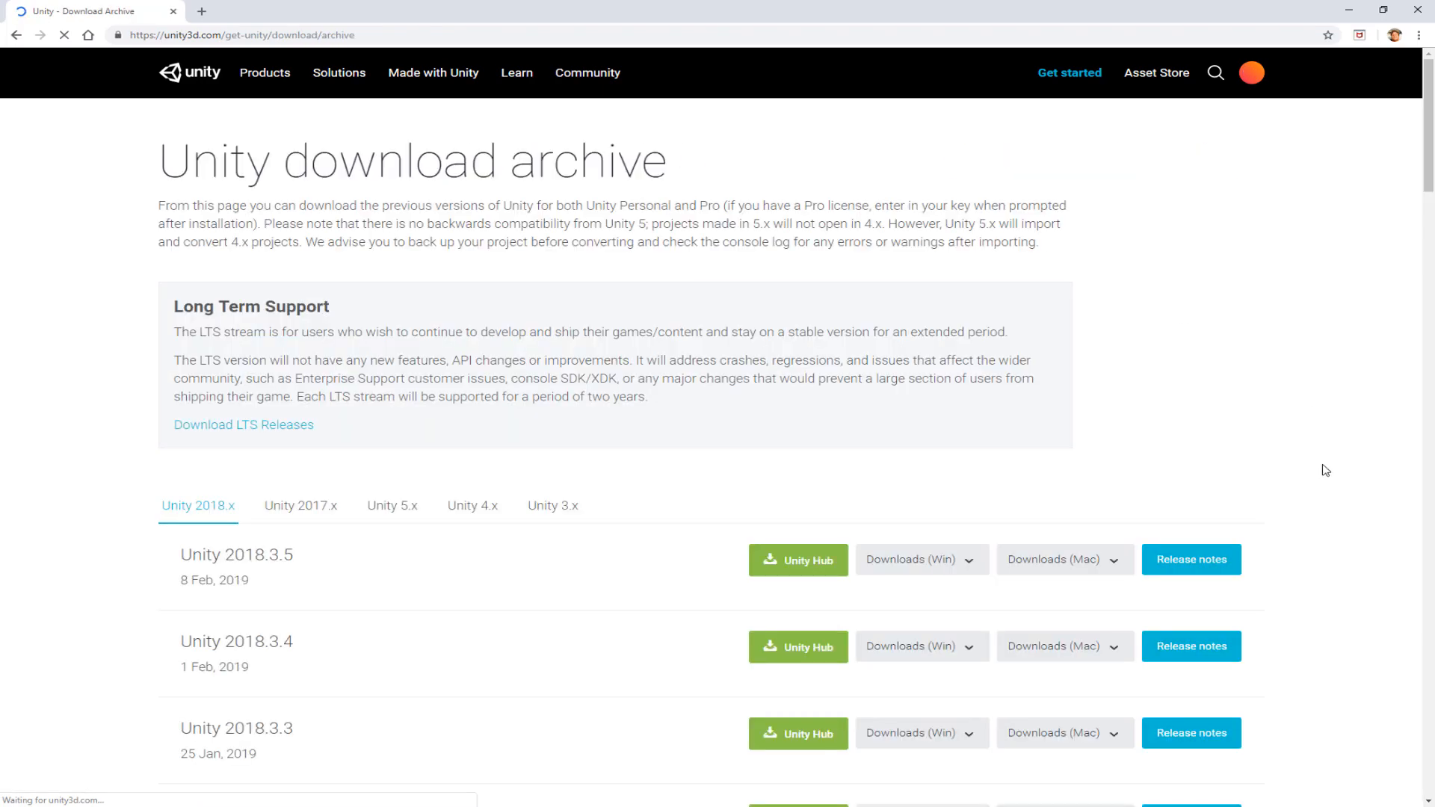
scroll(641, 513, down, 8)
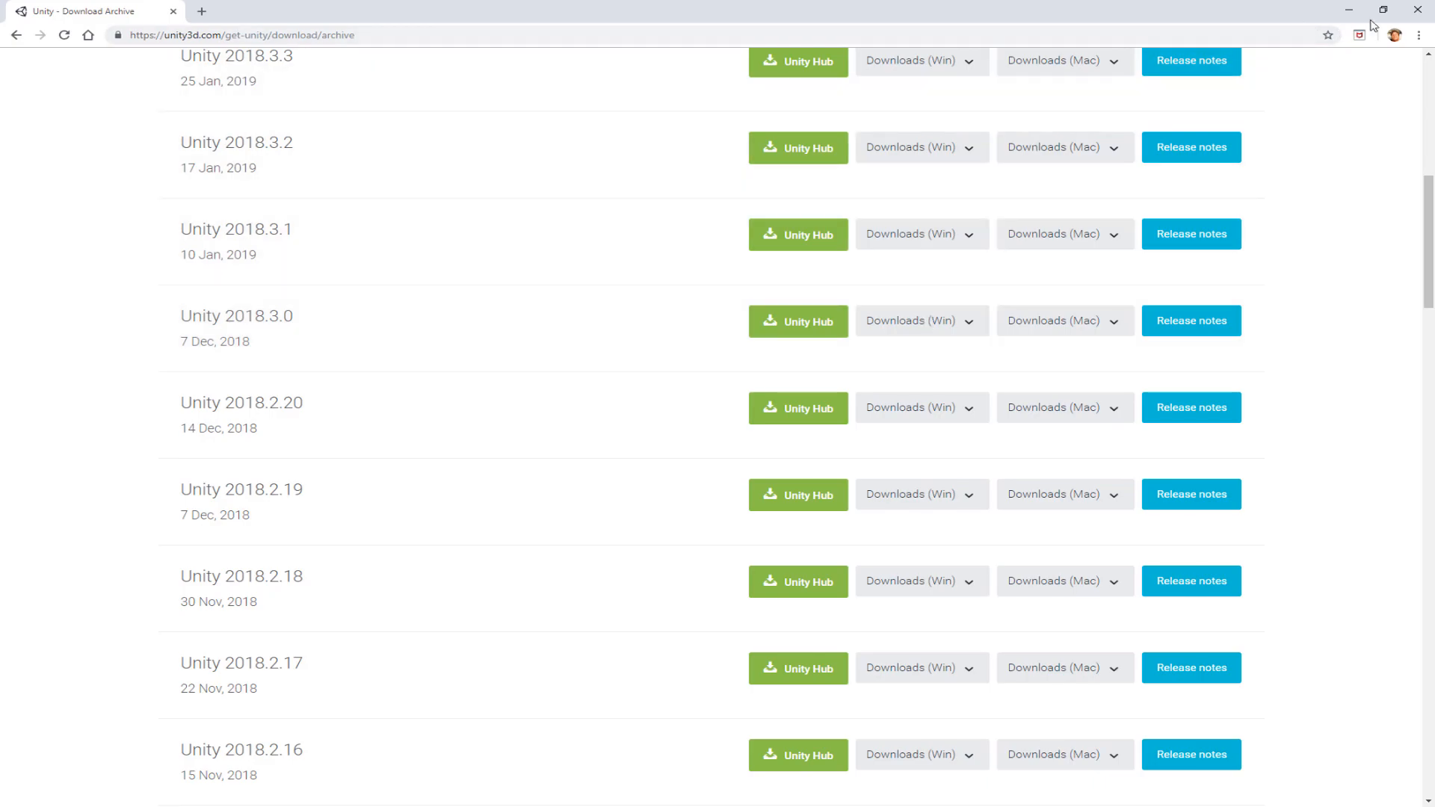
click(1419, 10)
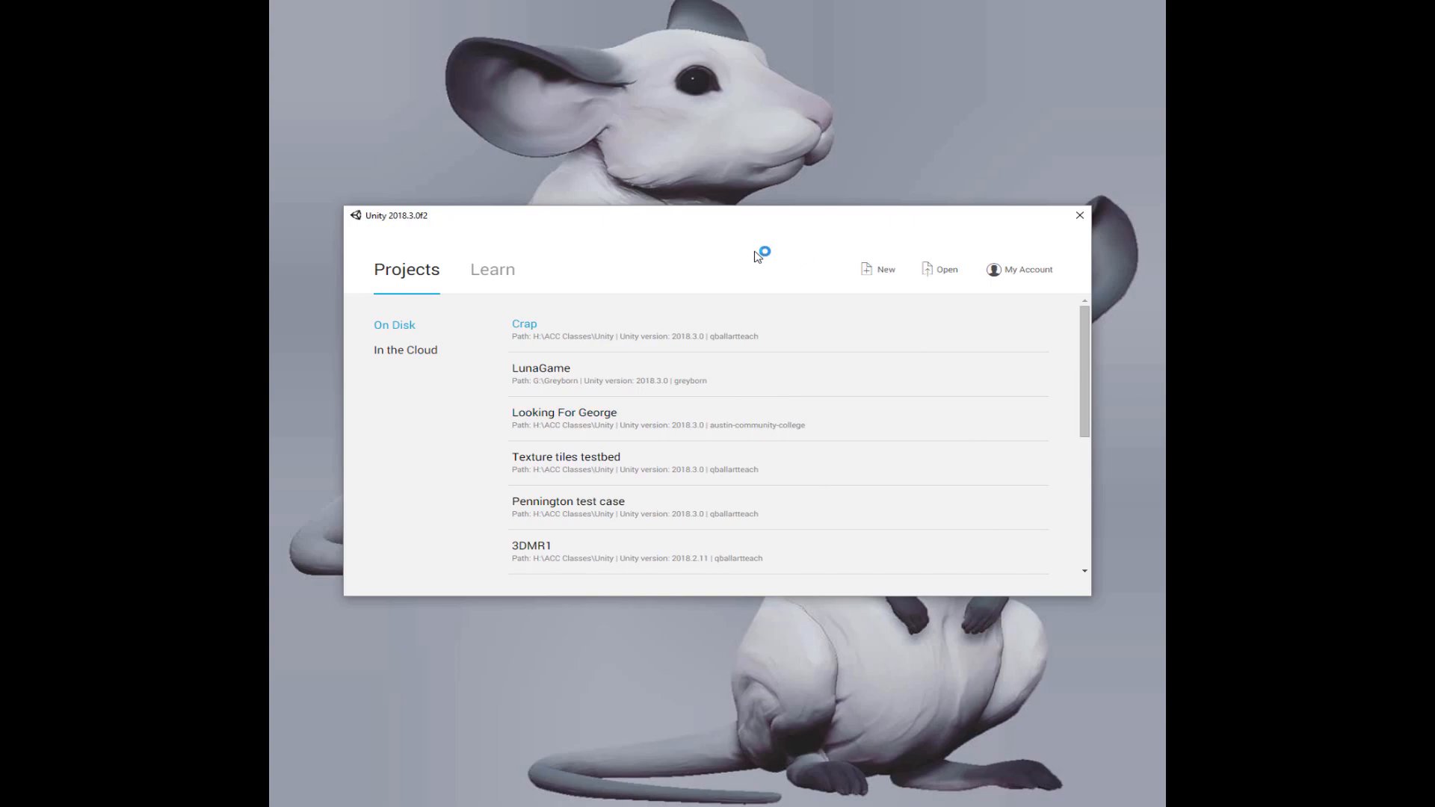
Step: In the Unity project launcher, start a new project and name it VGA1
scroll(819, 433, down, 5)
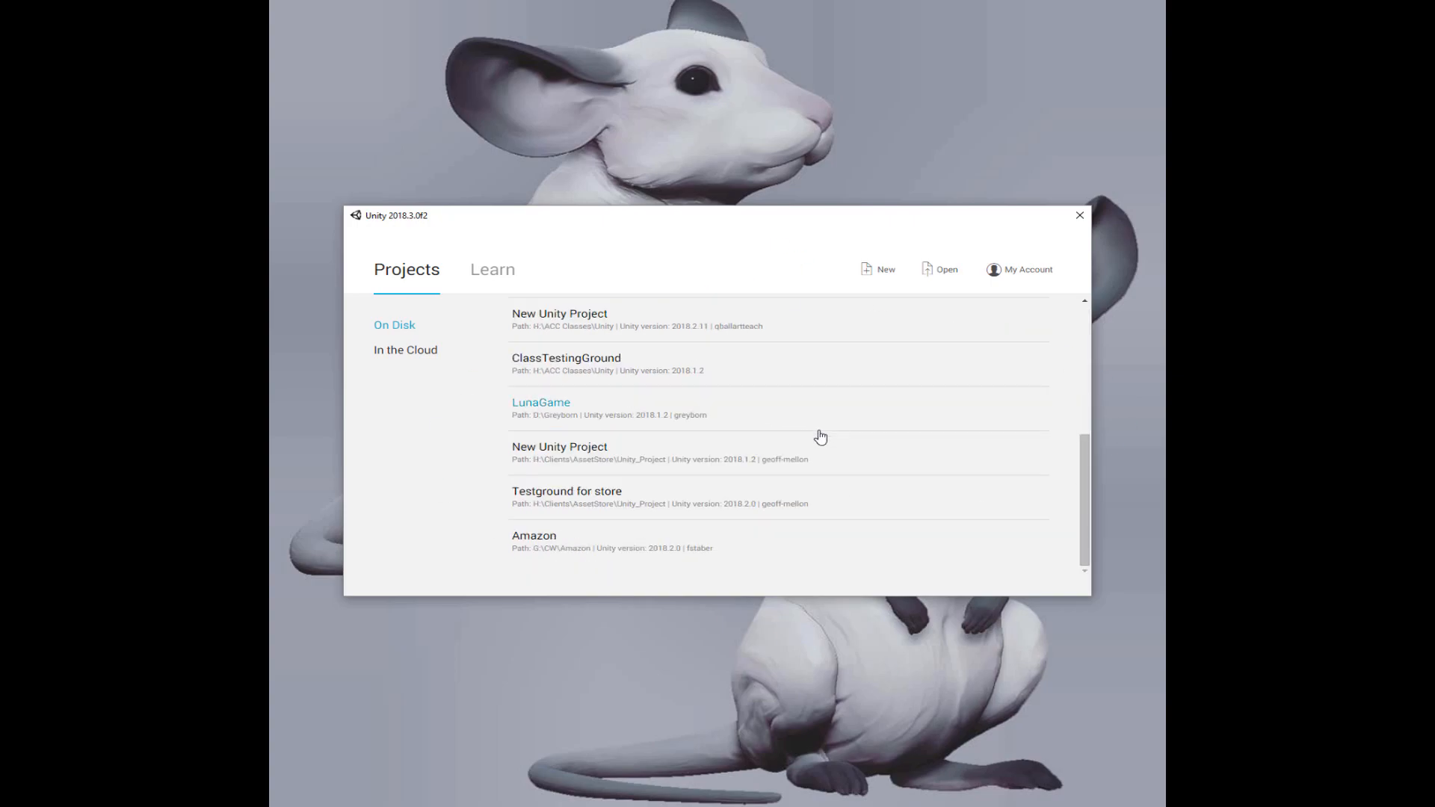
scroll(872, 468, up, 5)
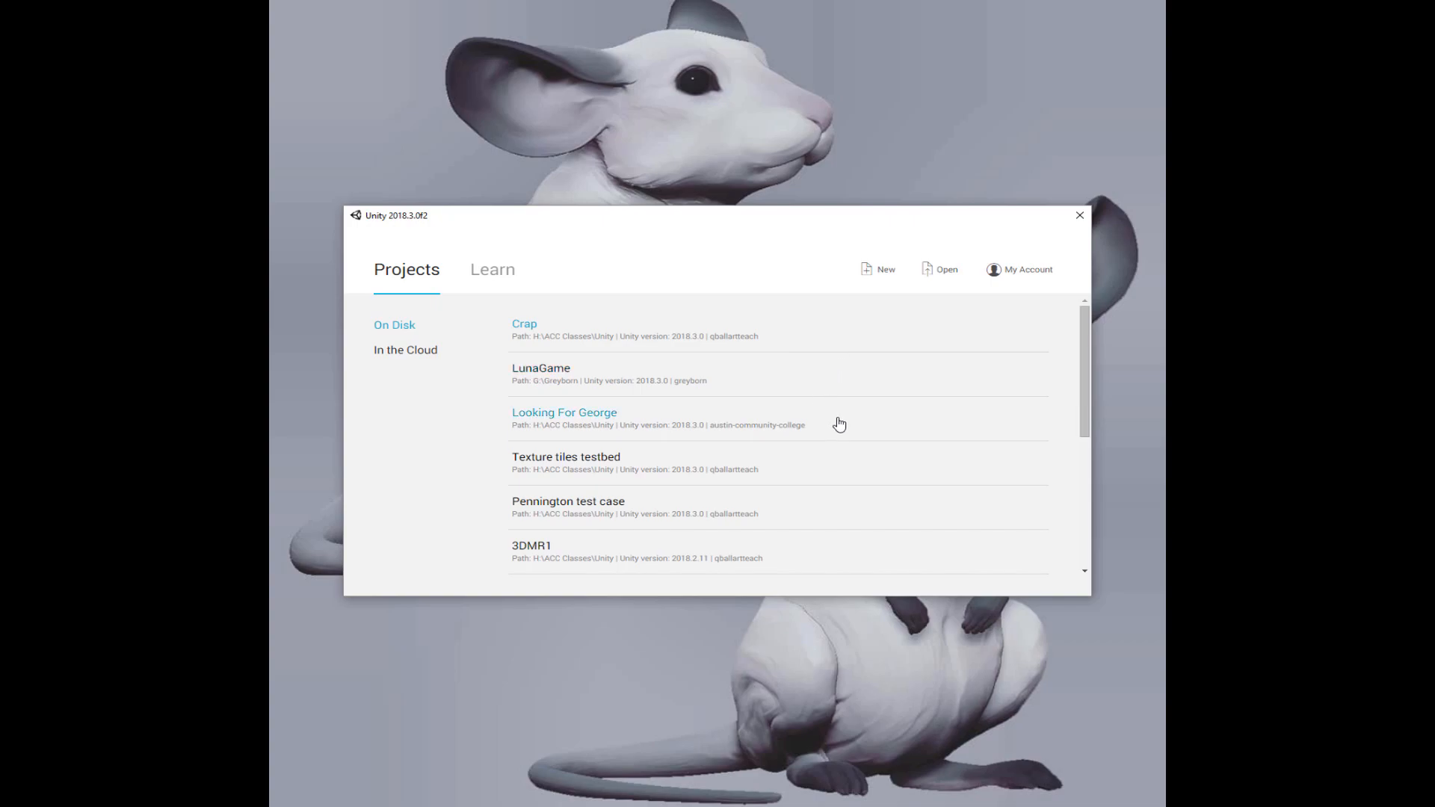
click(876, 276)
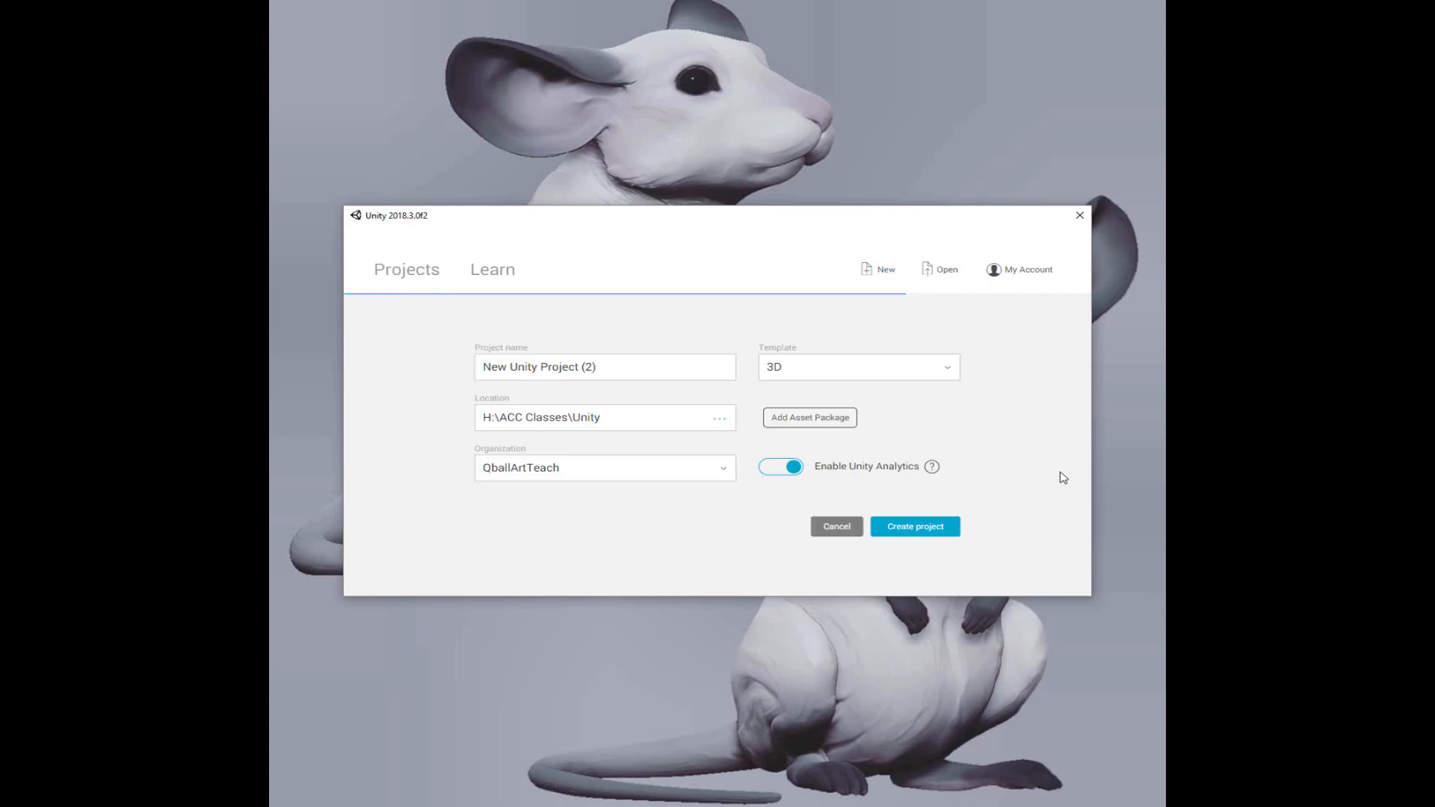
drag(610, 367, 344, 351)
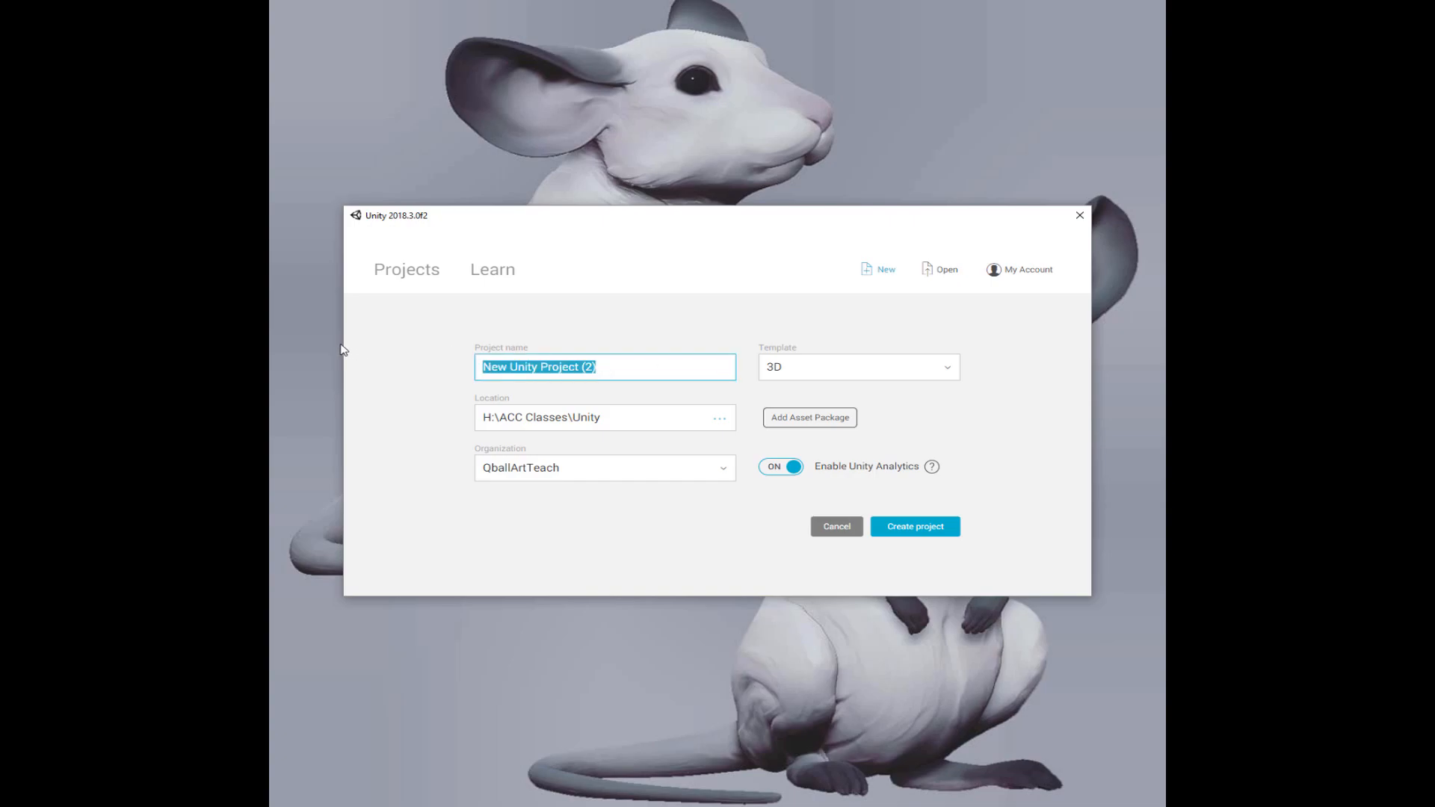
text(VG)
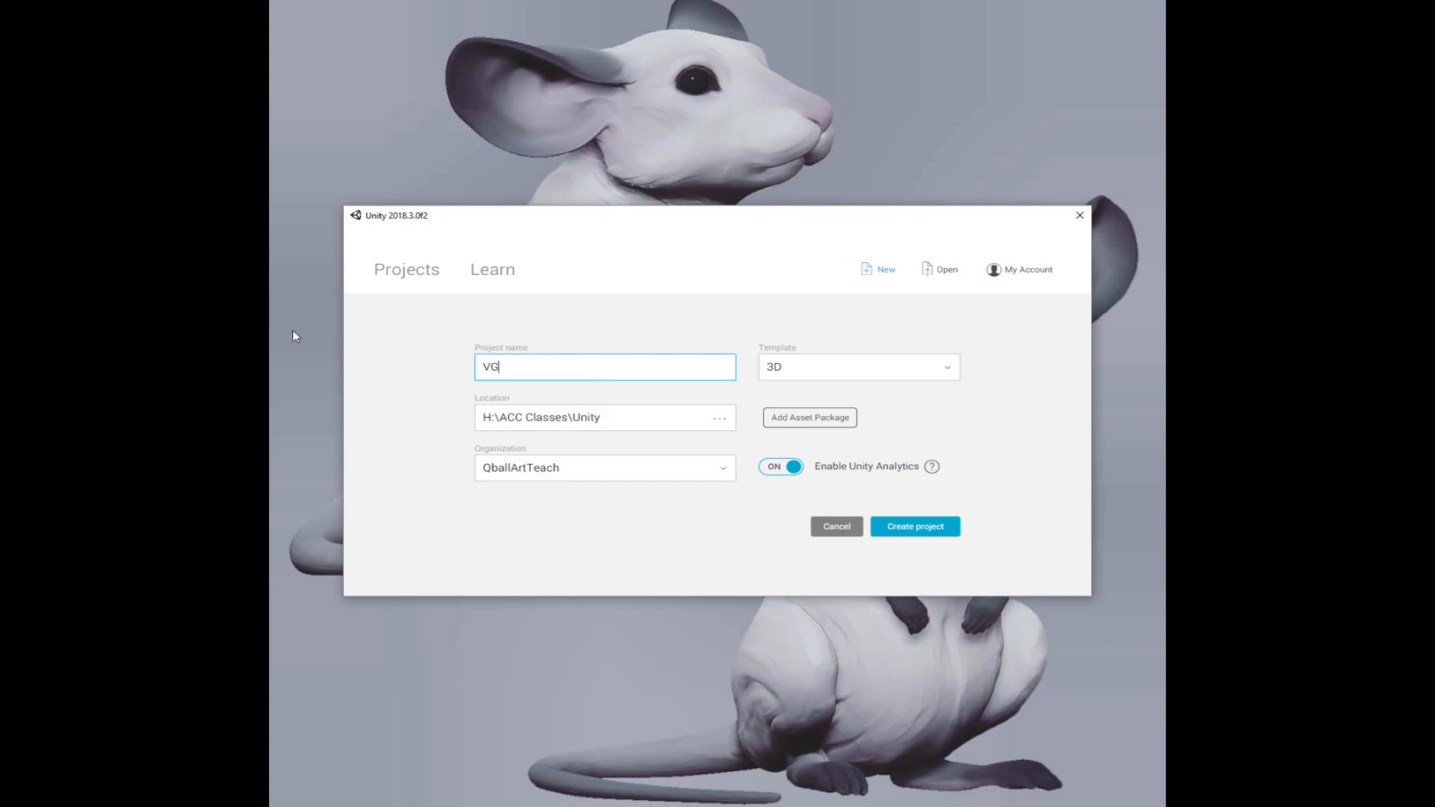
text(A1)
Step: Confirm H:\ACC Classes\Unity as the project location and create the project
click(720, 418)
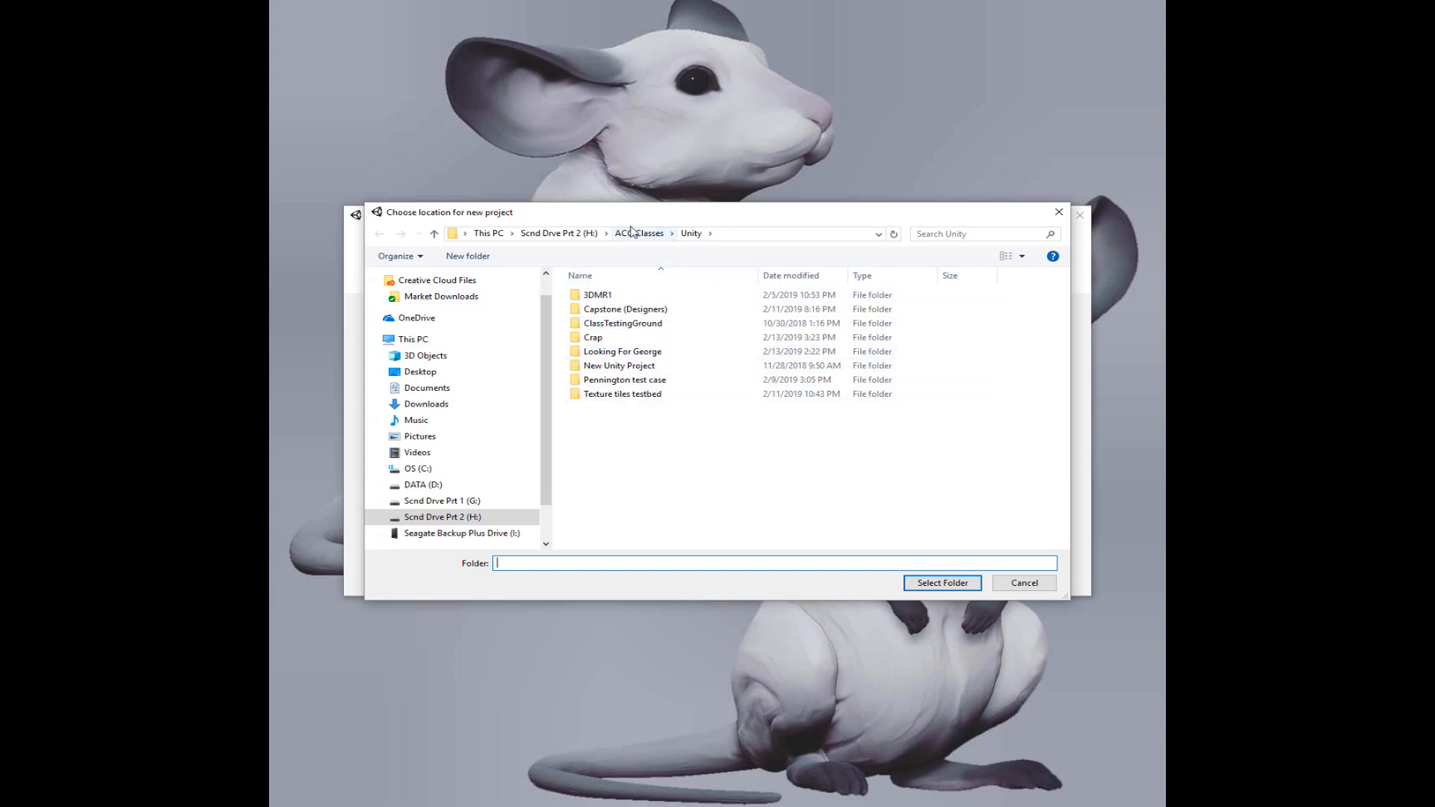
click(943, 584)
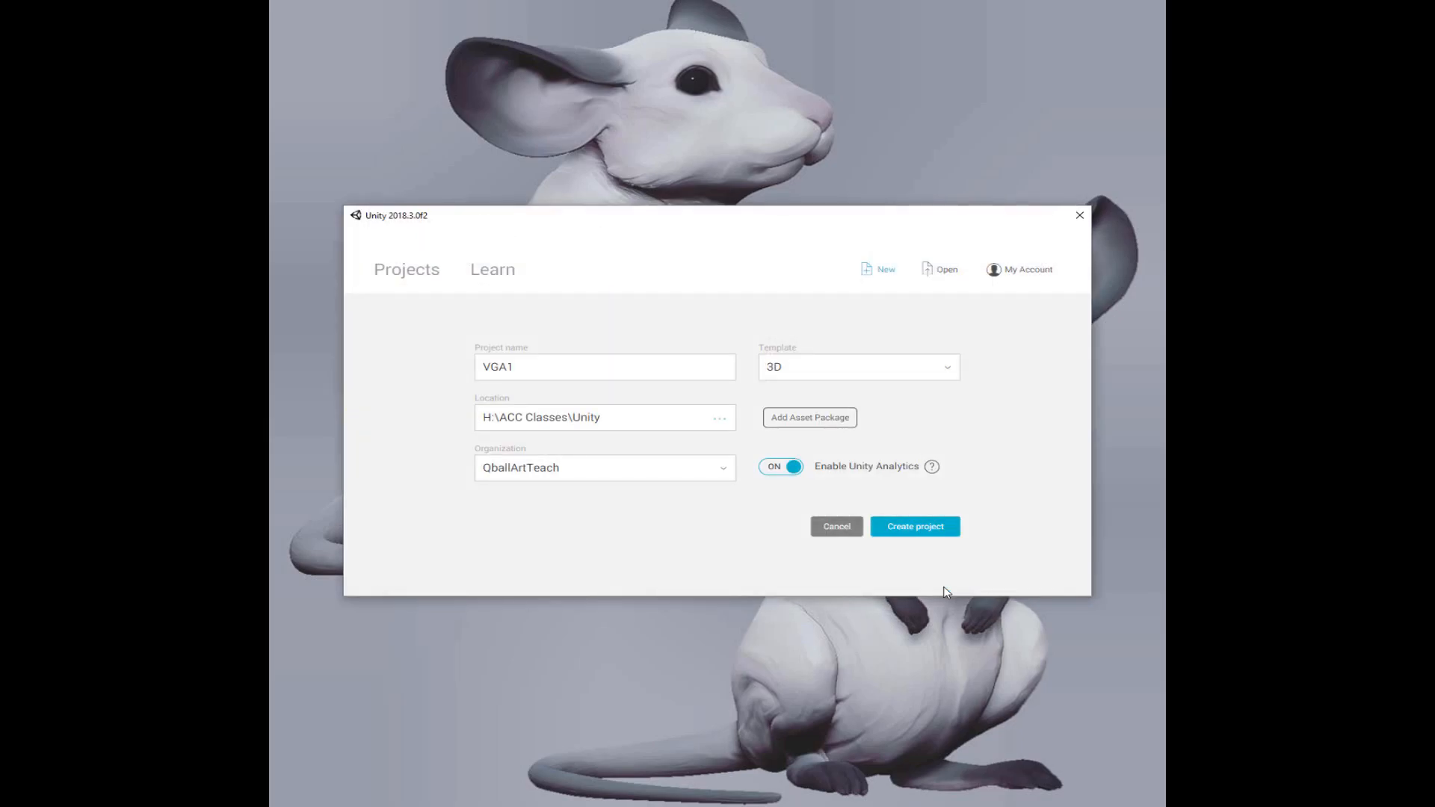
click(915, 527)
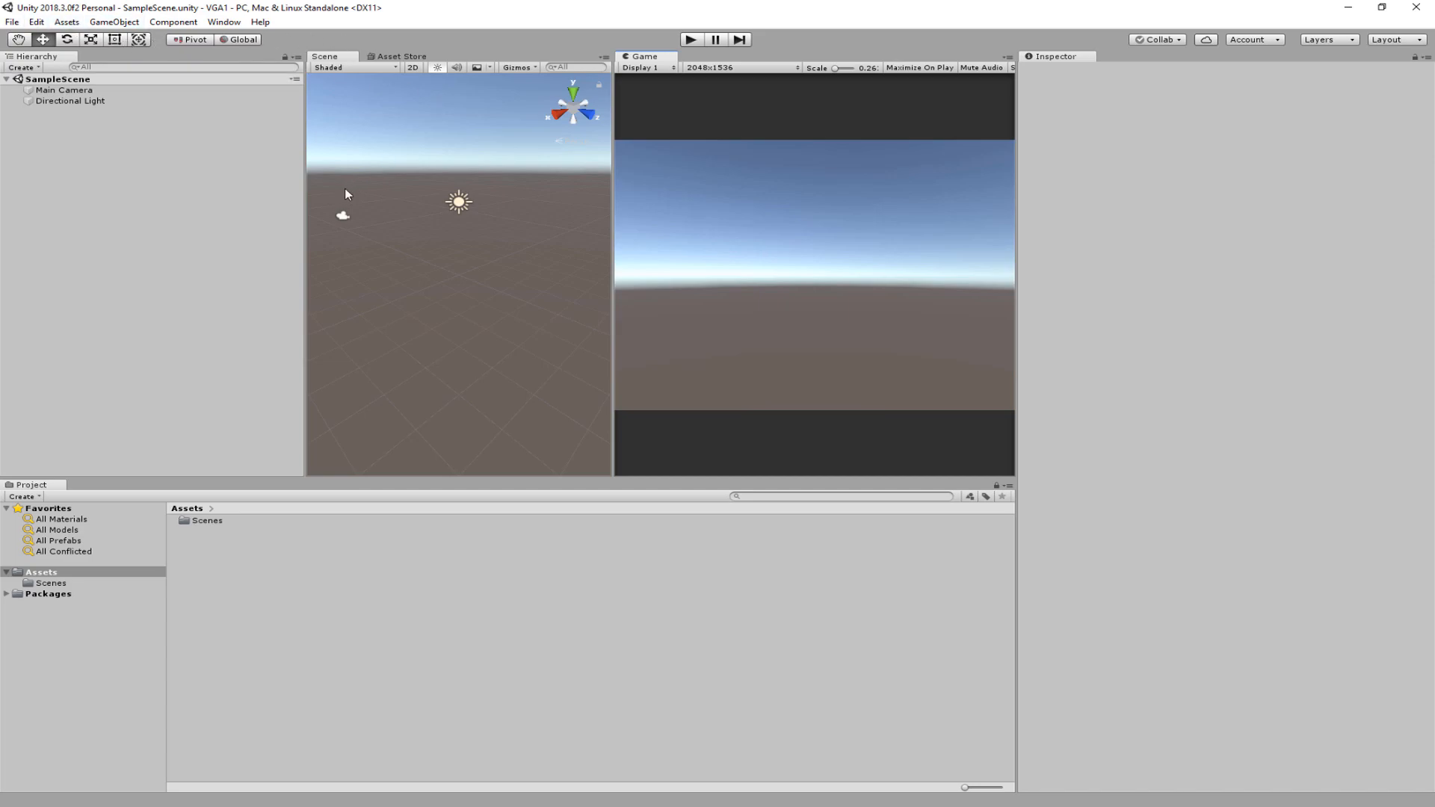
Step: View the list of existing projects available to open and return to the editor without opening one
click(12, 21)
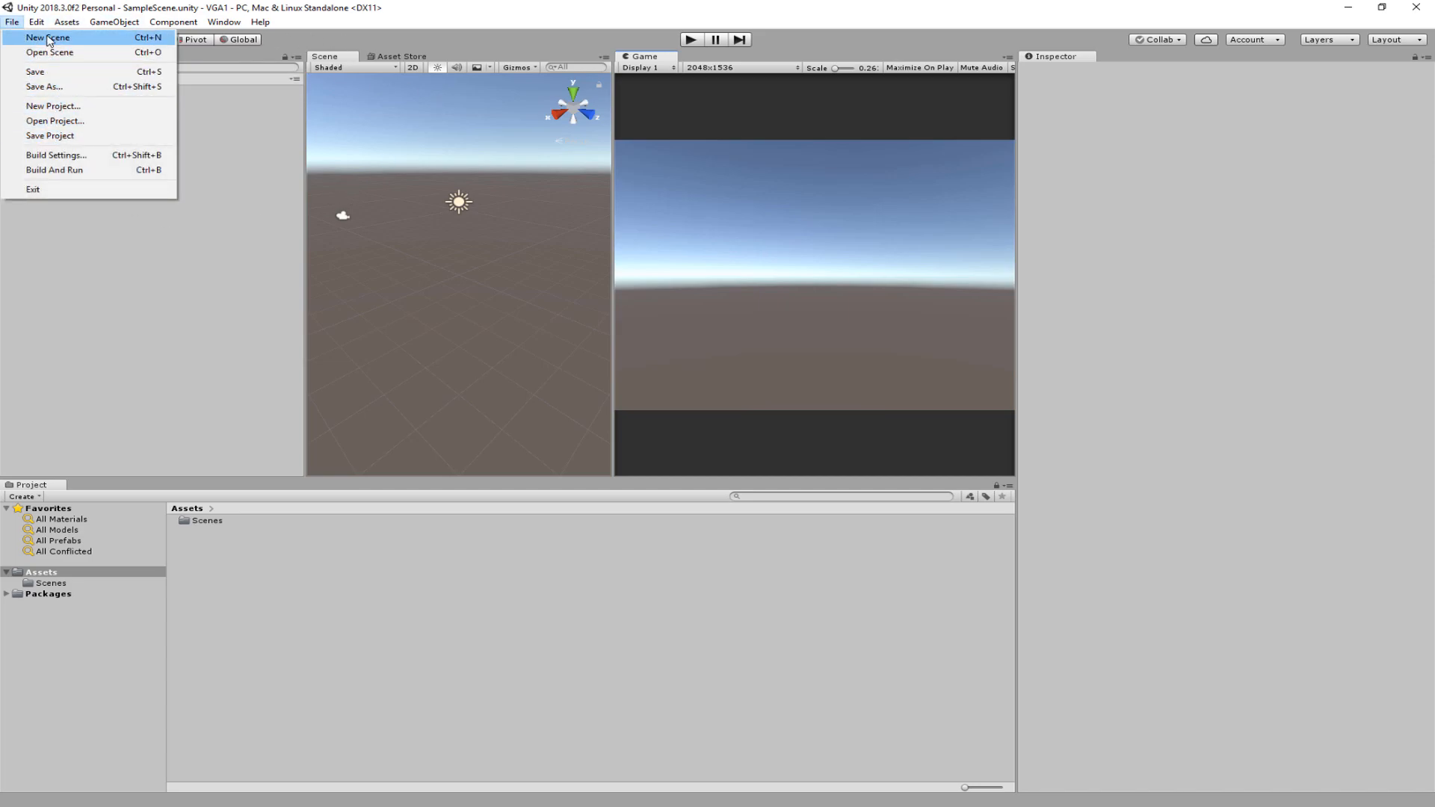
click(57, 122)
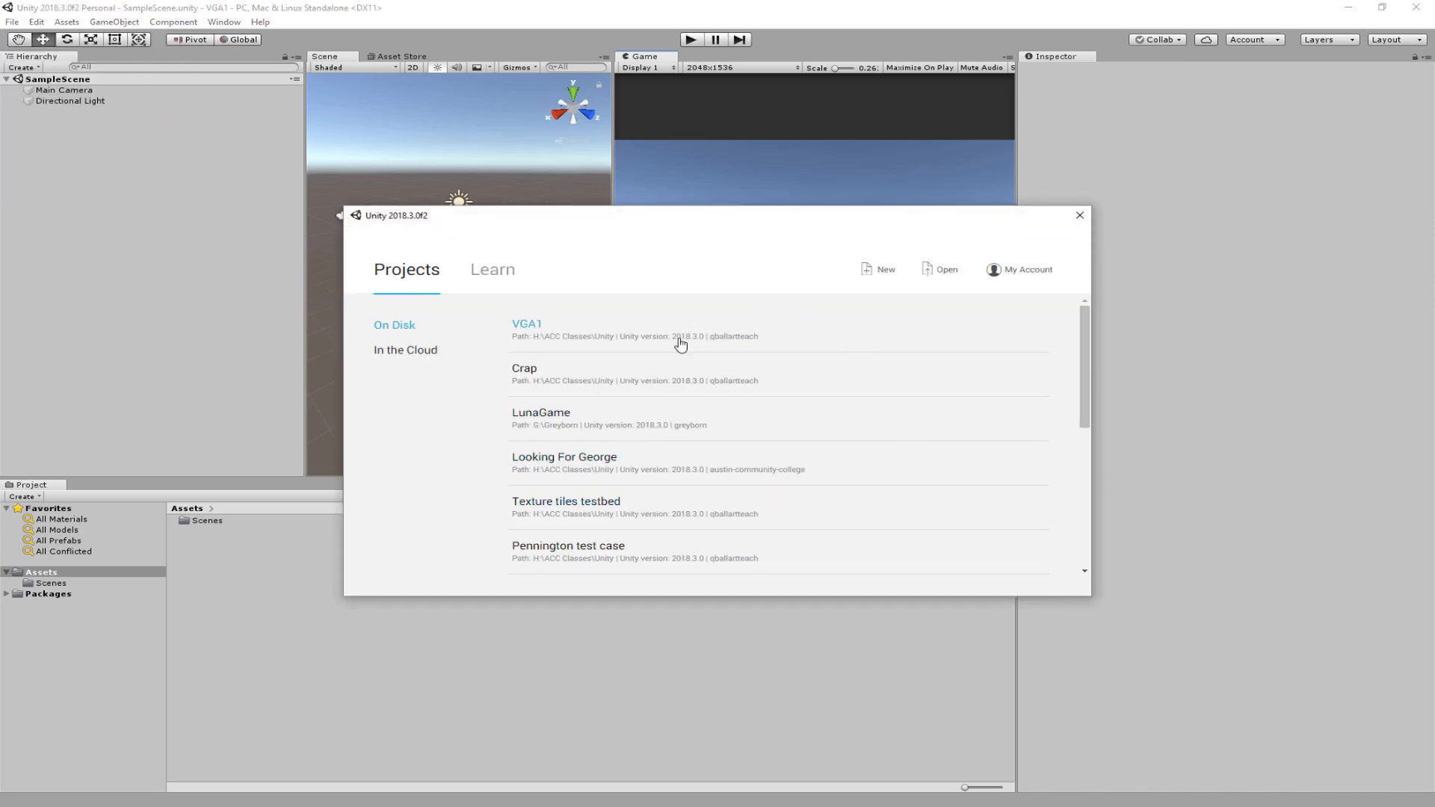
click(1079, 218)
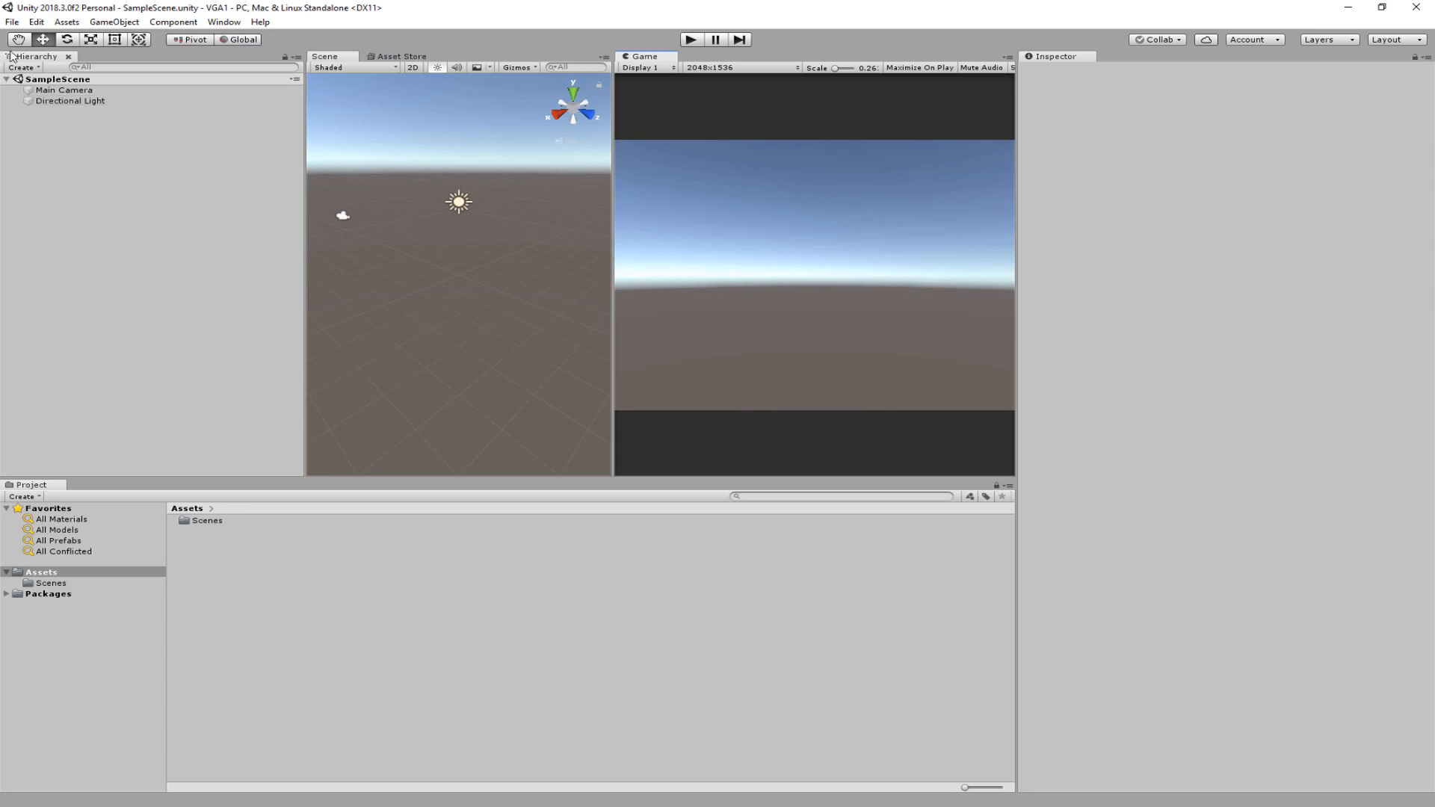
Step: Show the contents of the Scenes folder and widen both the Scene view and the Project window's folder column
click(45, 584)
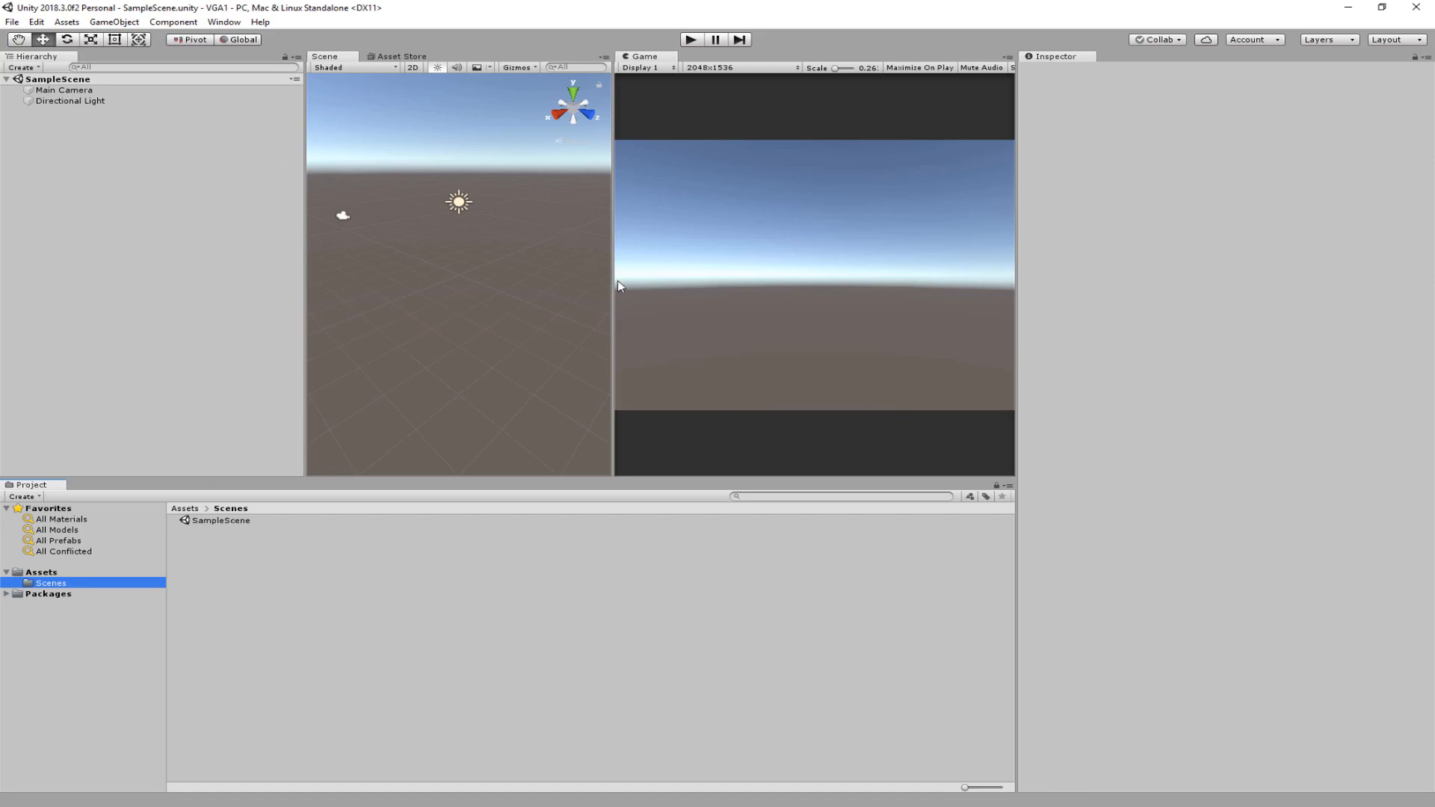
drag(615, 283, 706, 303)
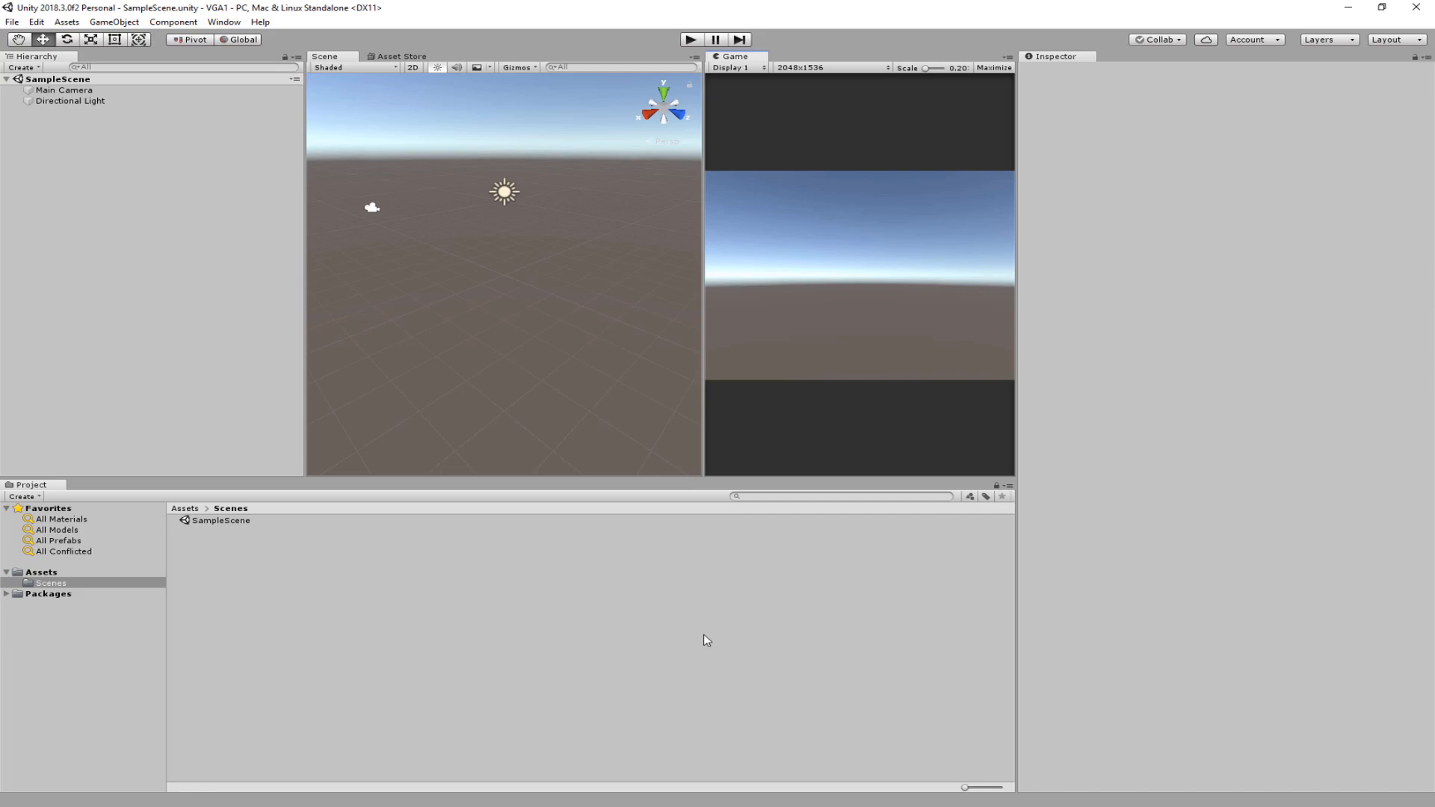
drag(173, 551, 376, 591)
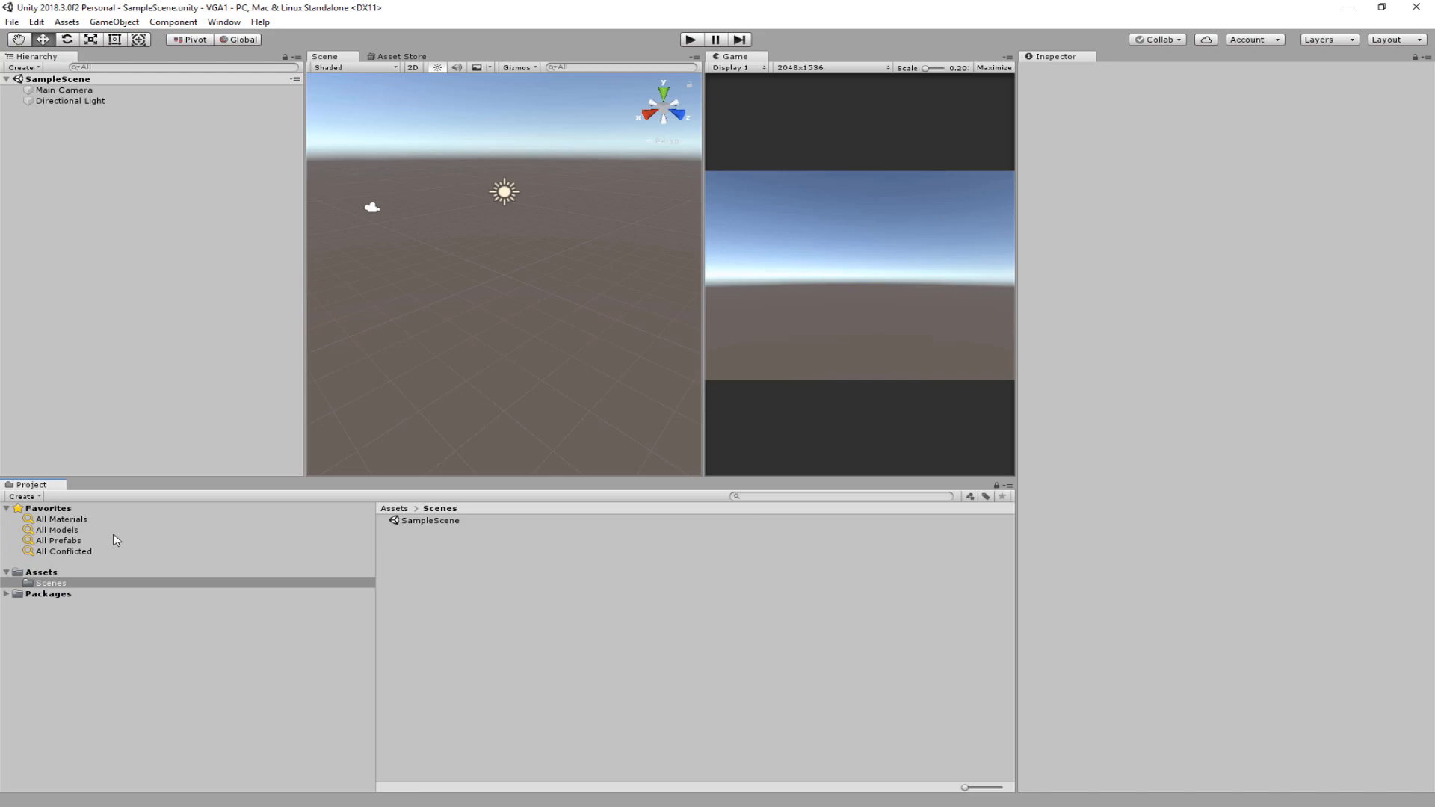
Step: View the tab types that can be added beside the Project window and leave the layout as it is
right_click(26, 490)
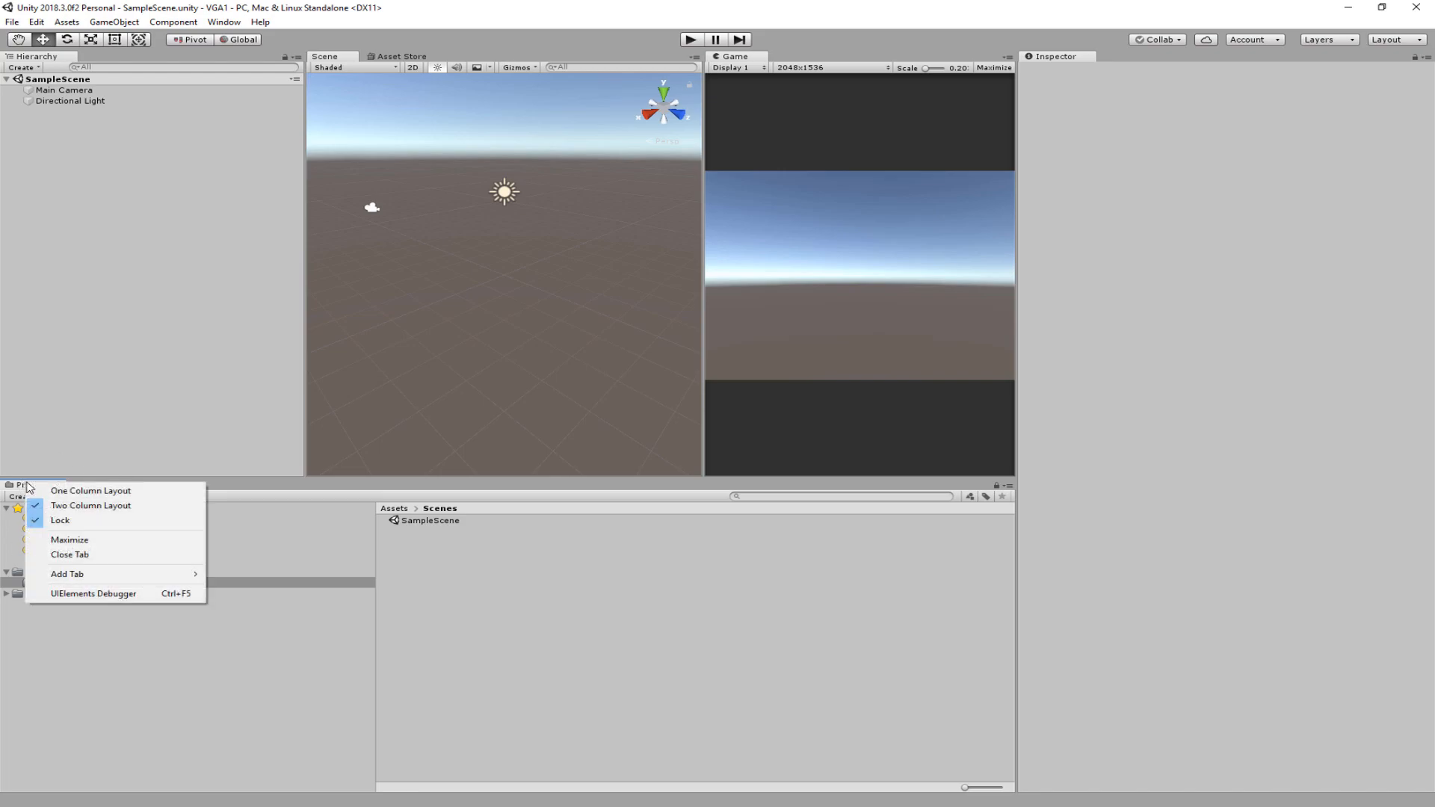
mouse_move(112, 574)
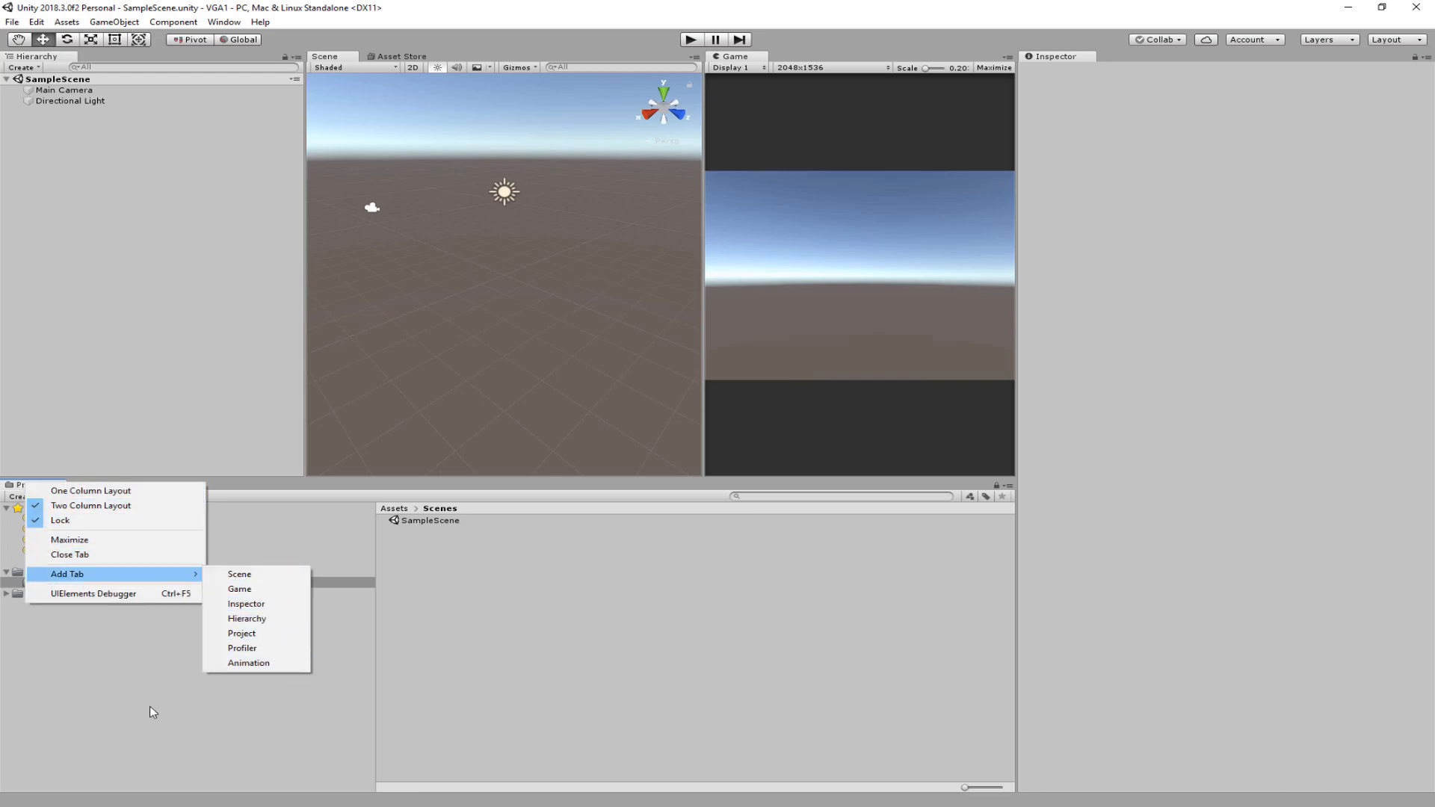
click(97, 649)
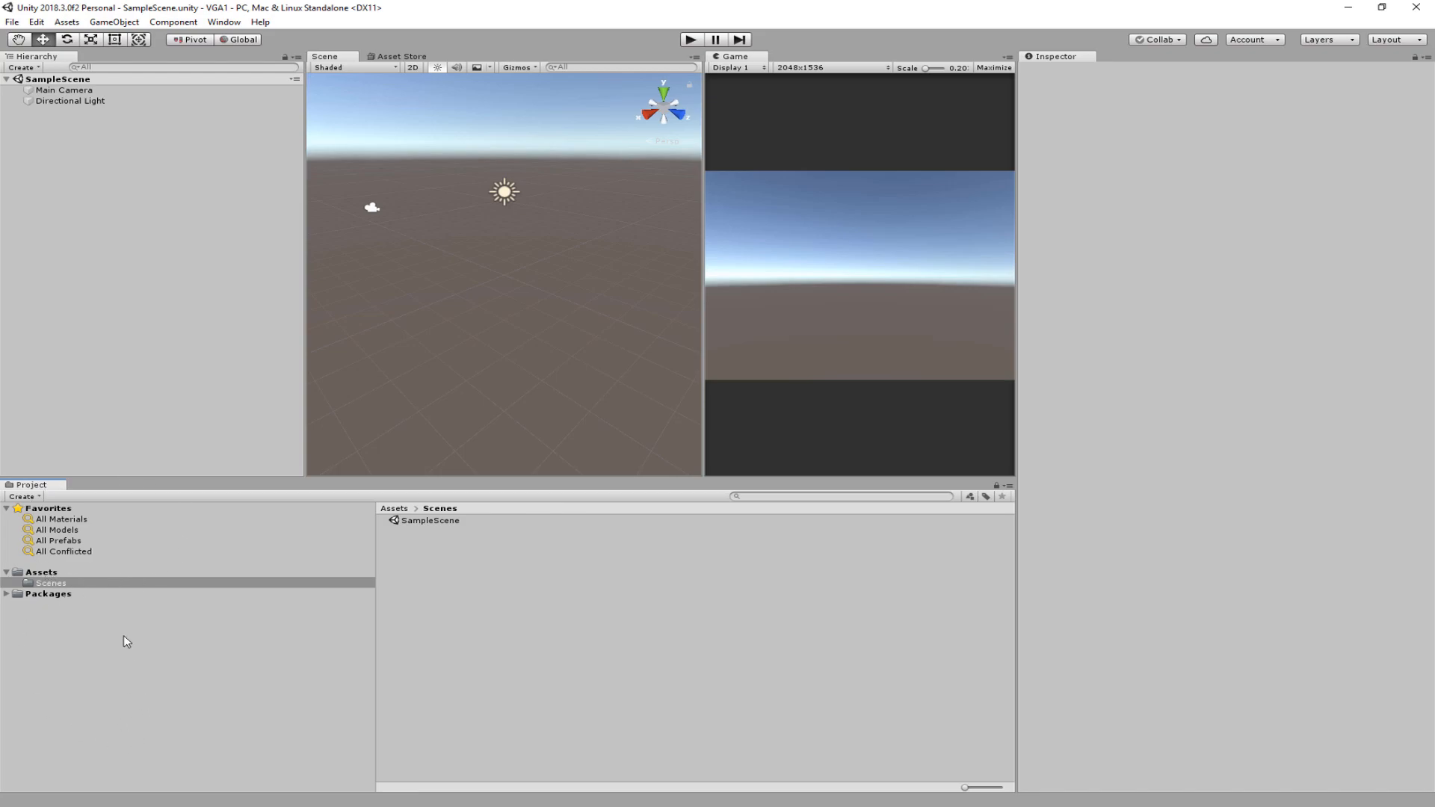
Step: Select the Scenes folder, switch to File Explorer and go to the ACC Classes\Unity folder on the H: drive
click(45, 582)
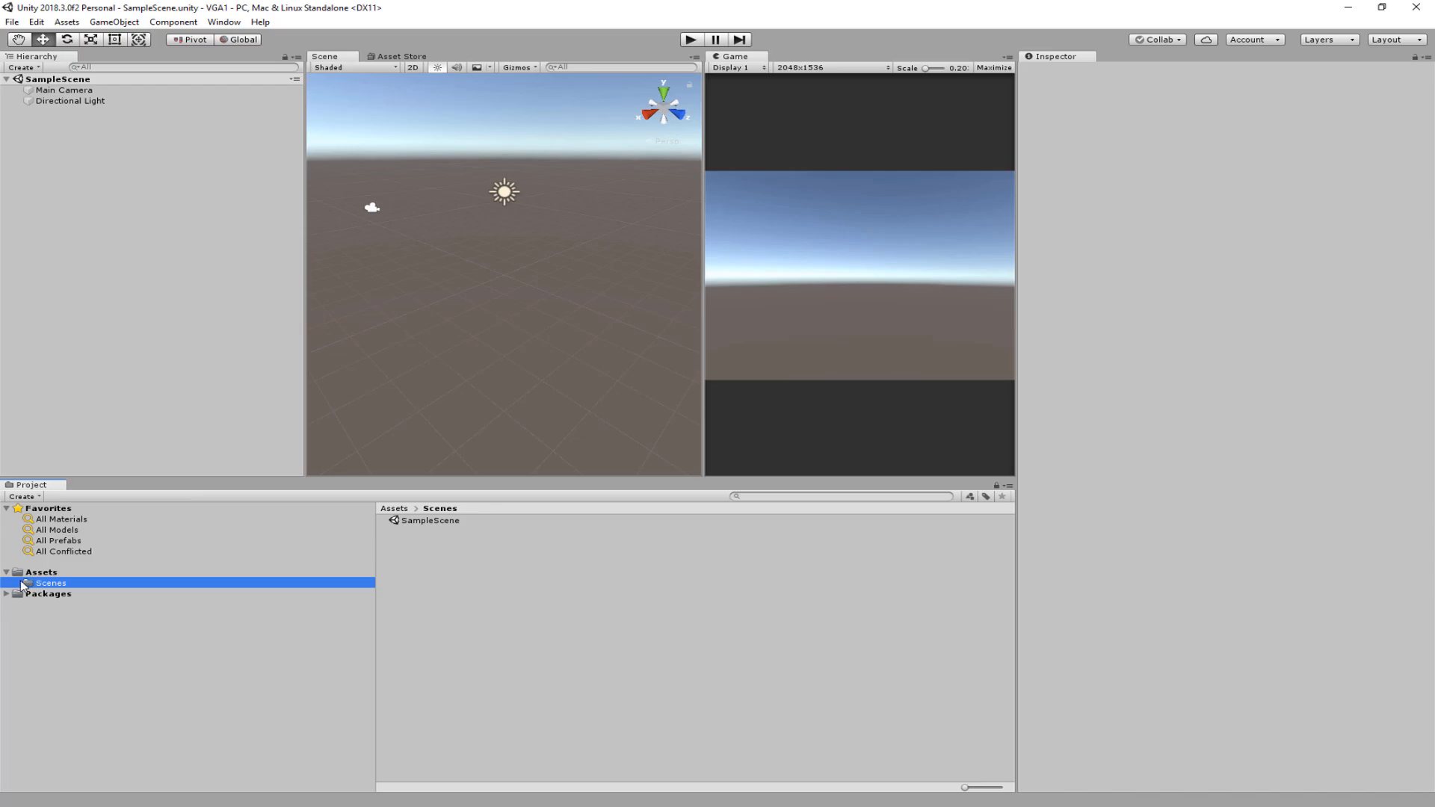
key(super+e)
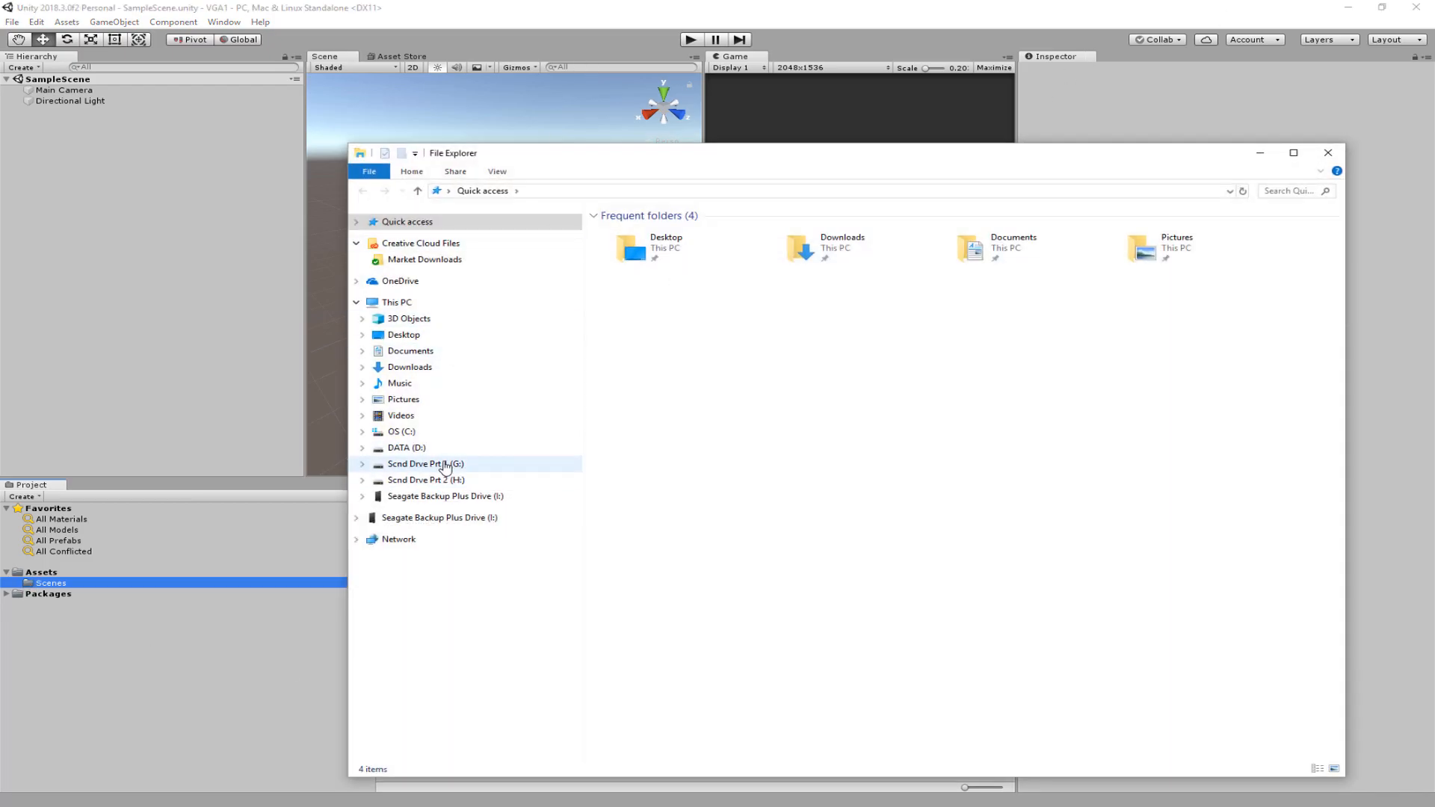
click(430, 480)
click(627, 262)
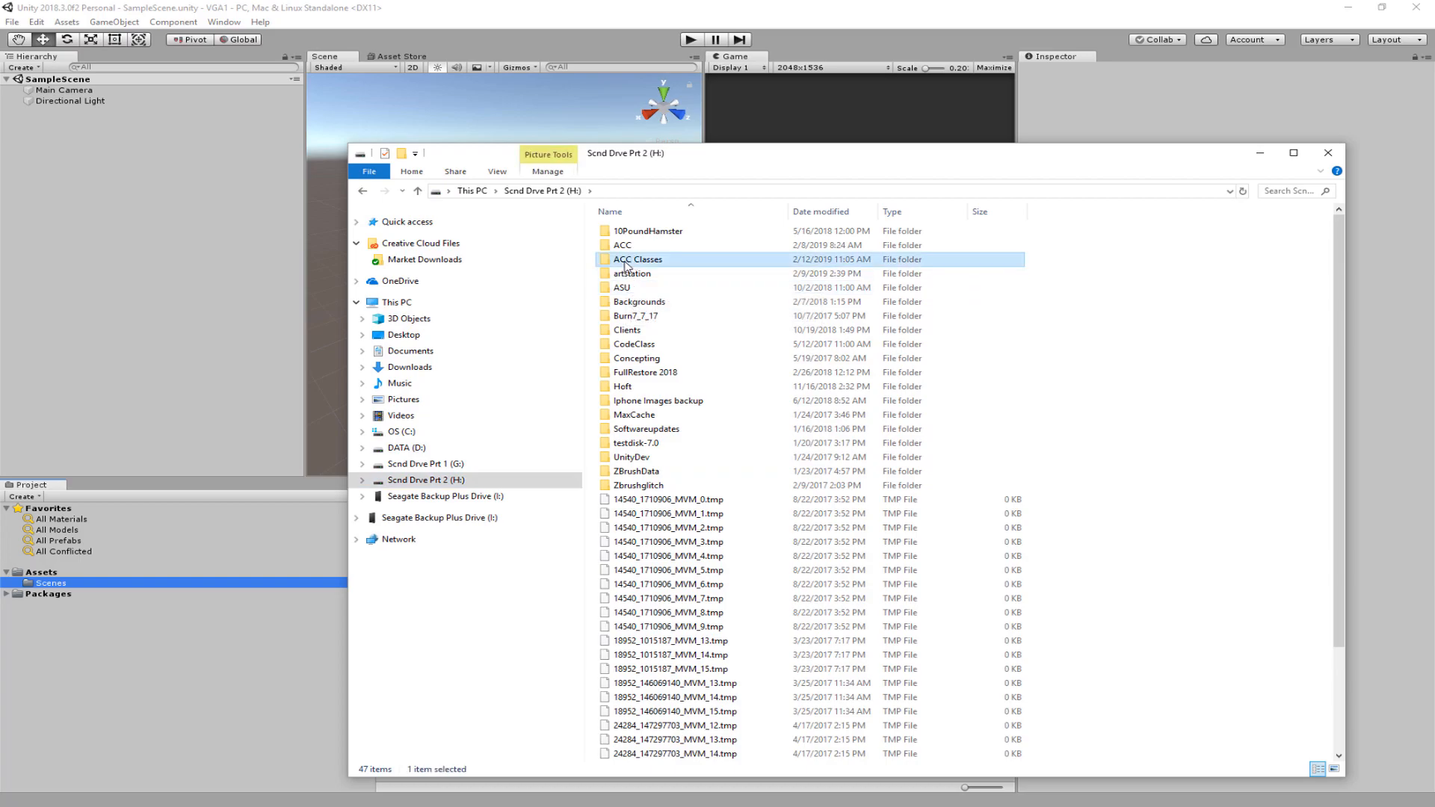
double_click(626, 262)
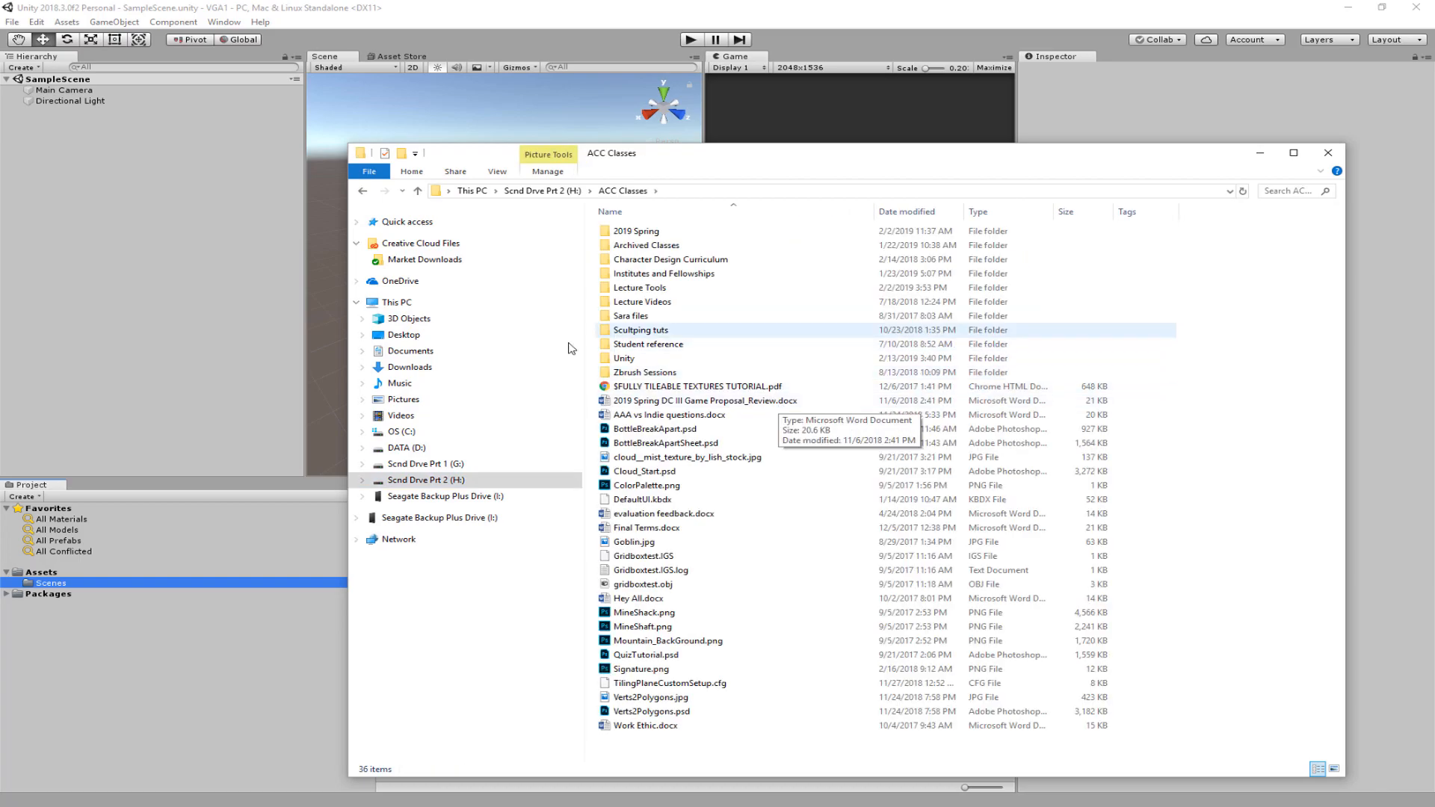
double_click(636, 231)
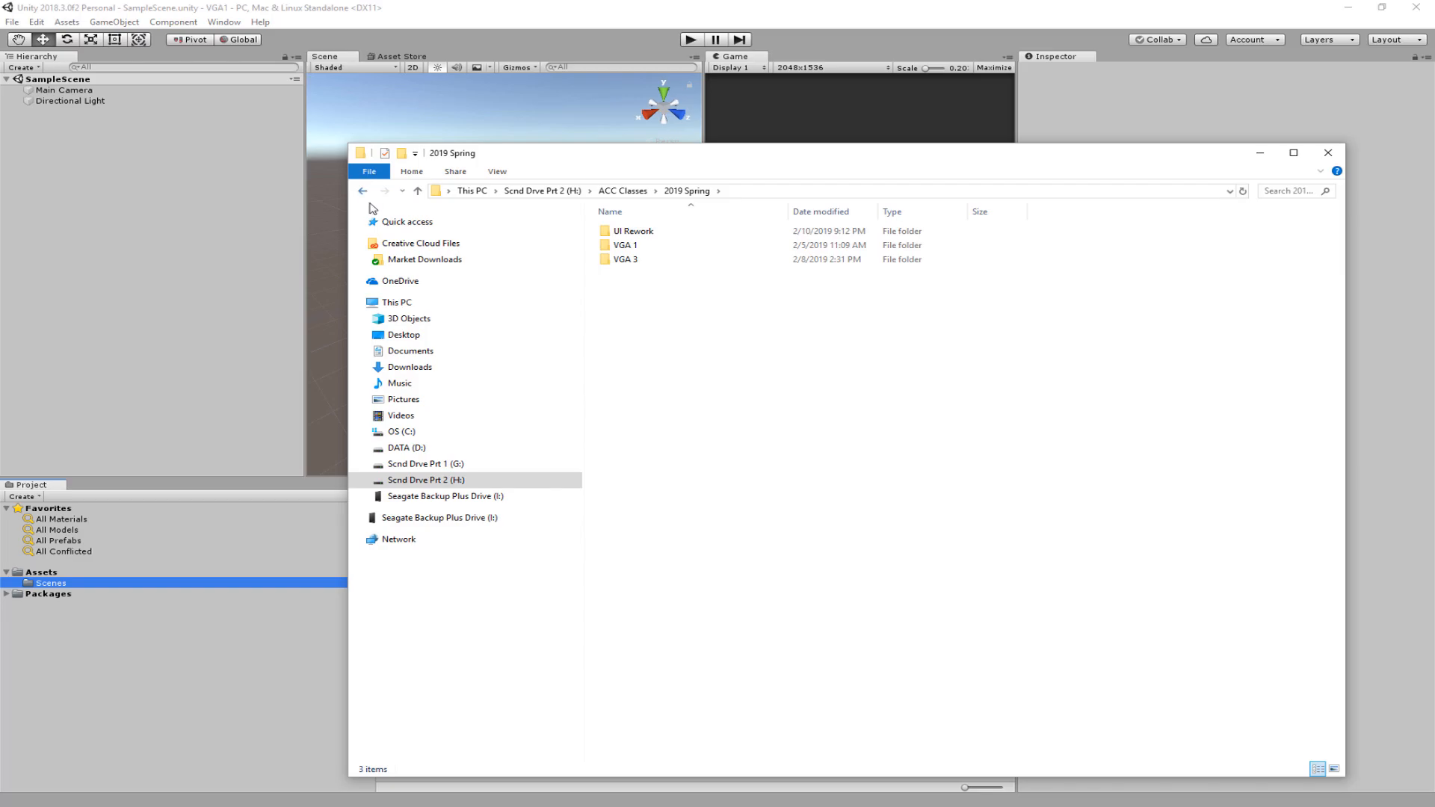
click(363, 191)
double_click(632, 357)
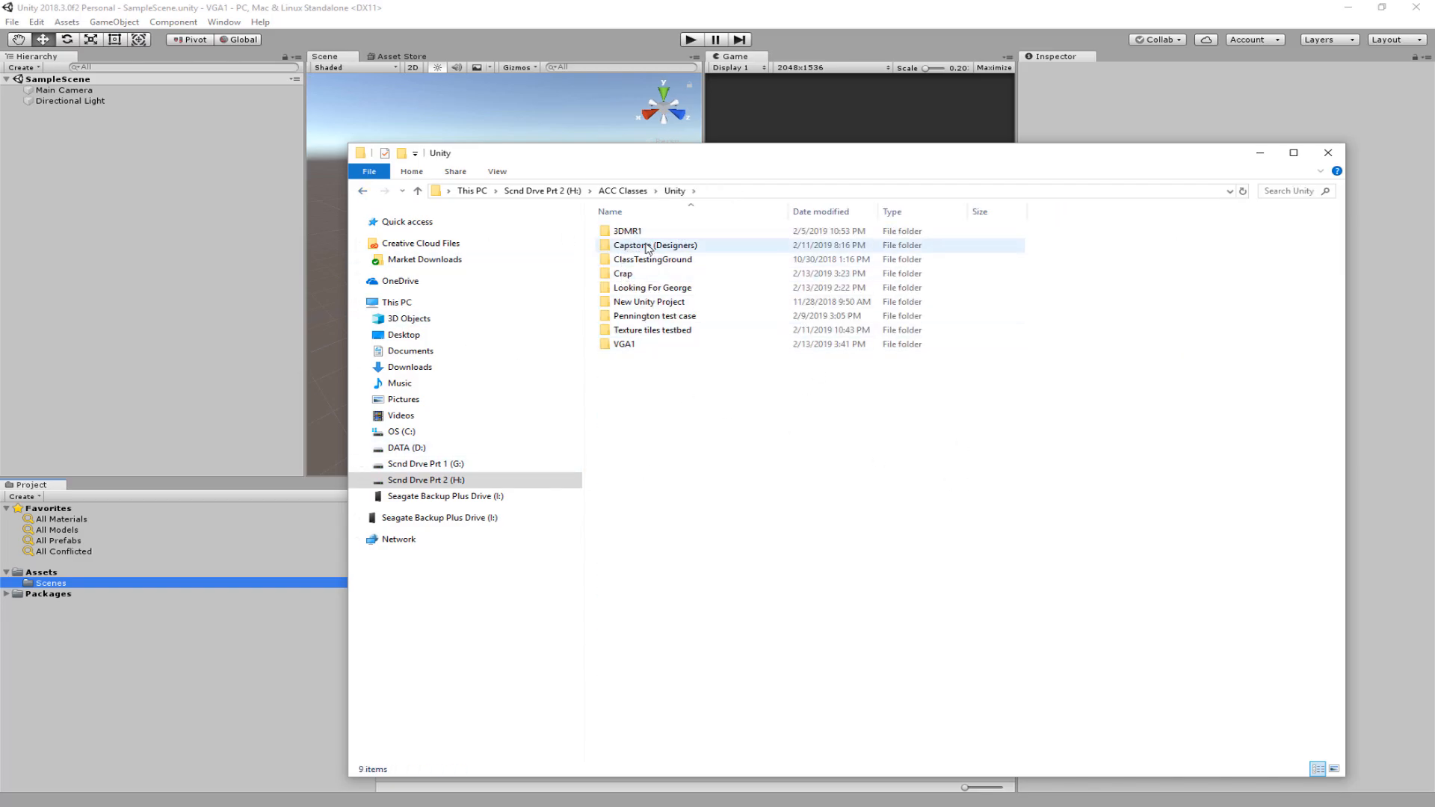
Step: Sort the project folders by date modified and examine the files in the VGA1 project's Assets\Scenes folder
click(821, 211)
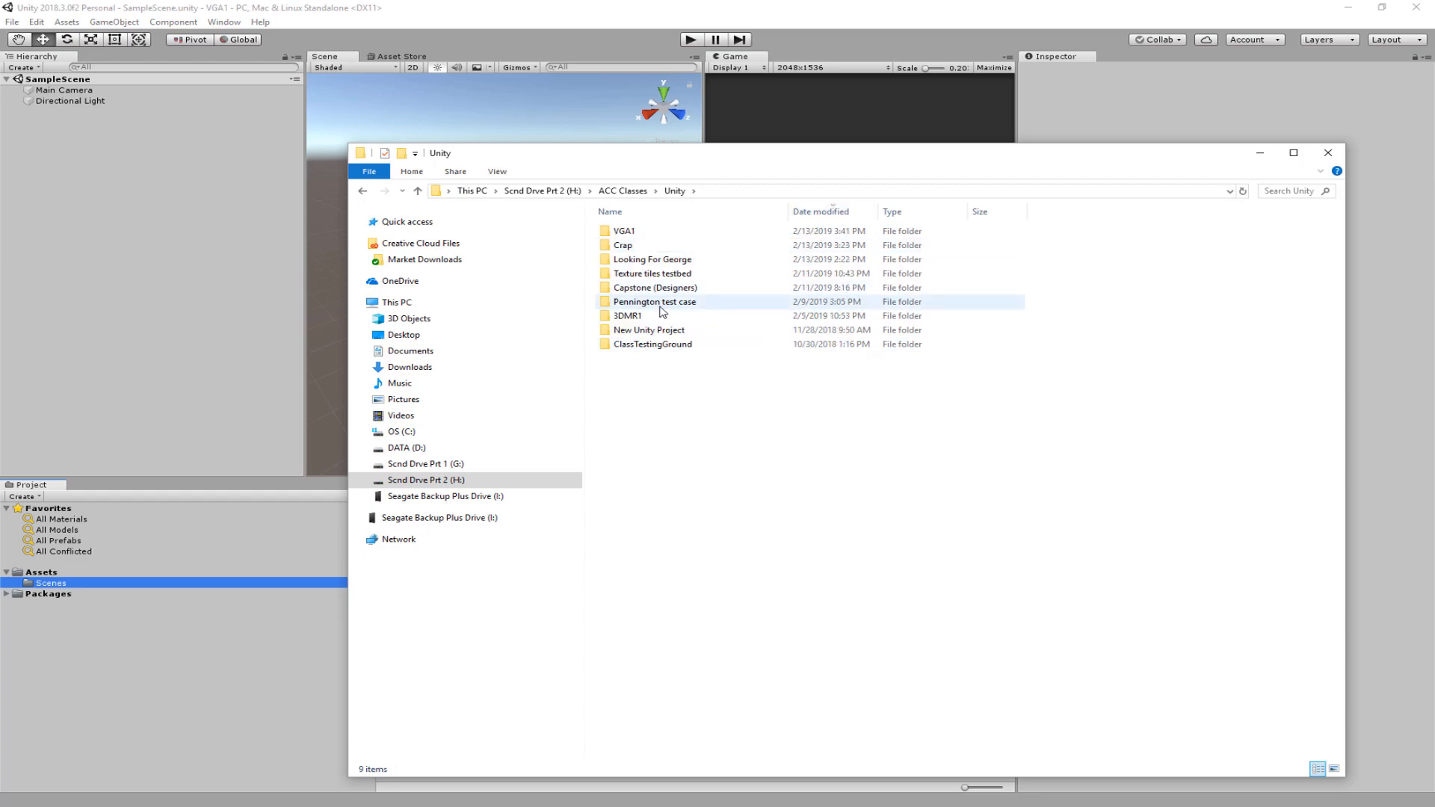
double_click(632, 231)
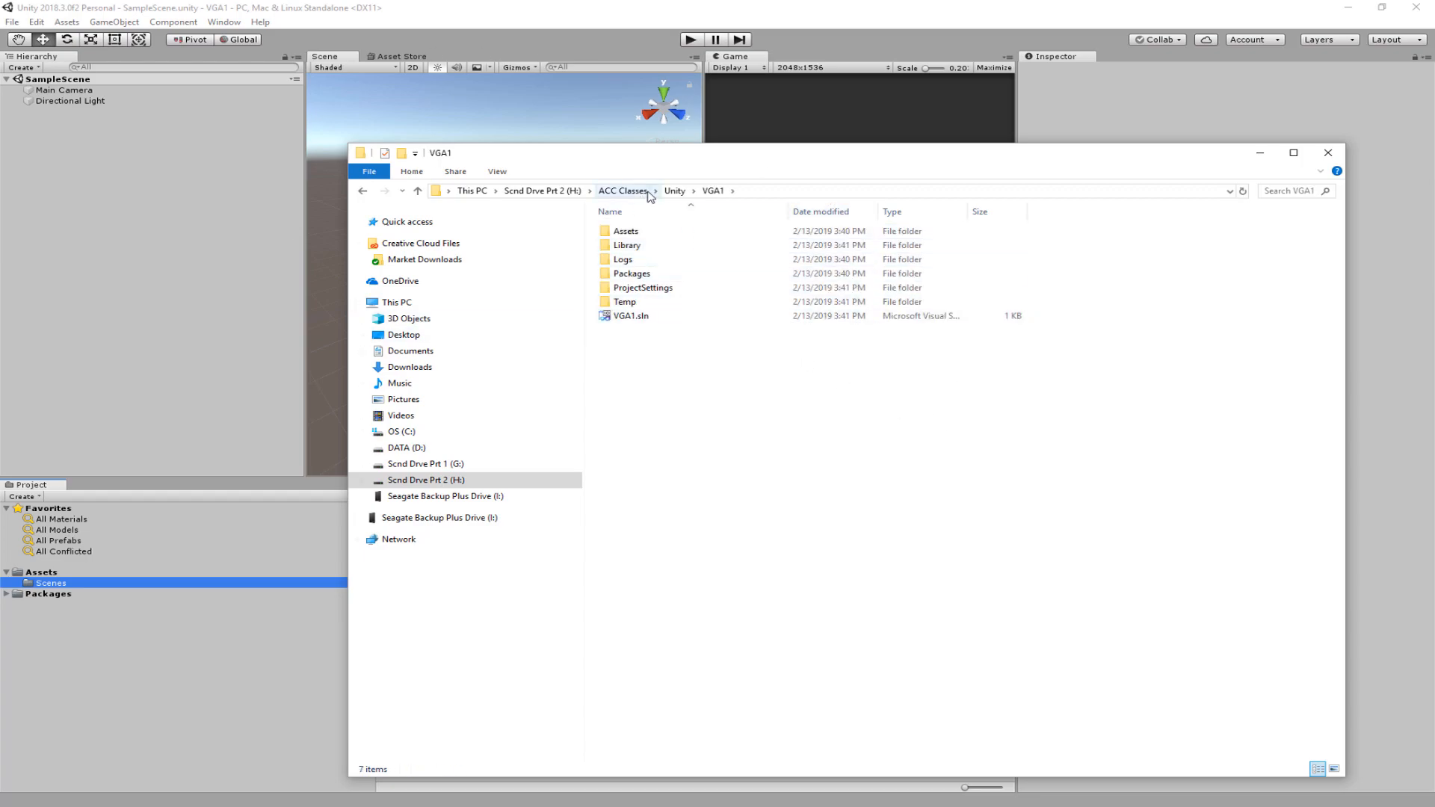
click(618, 316)
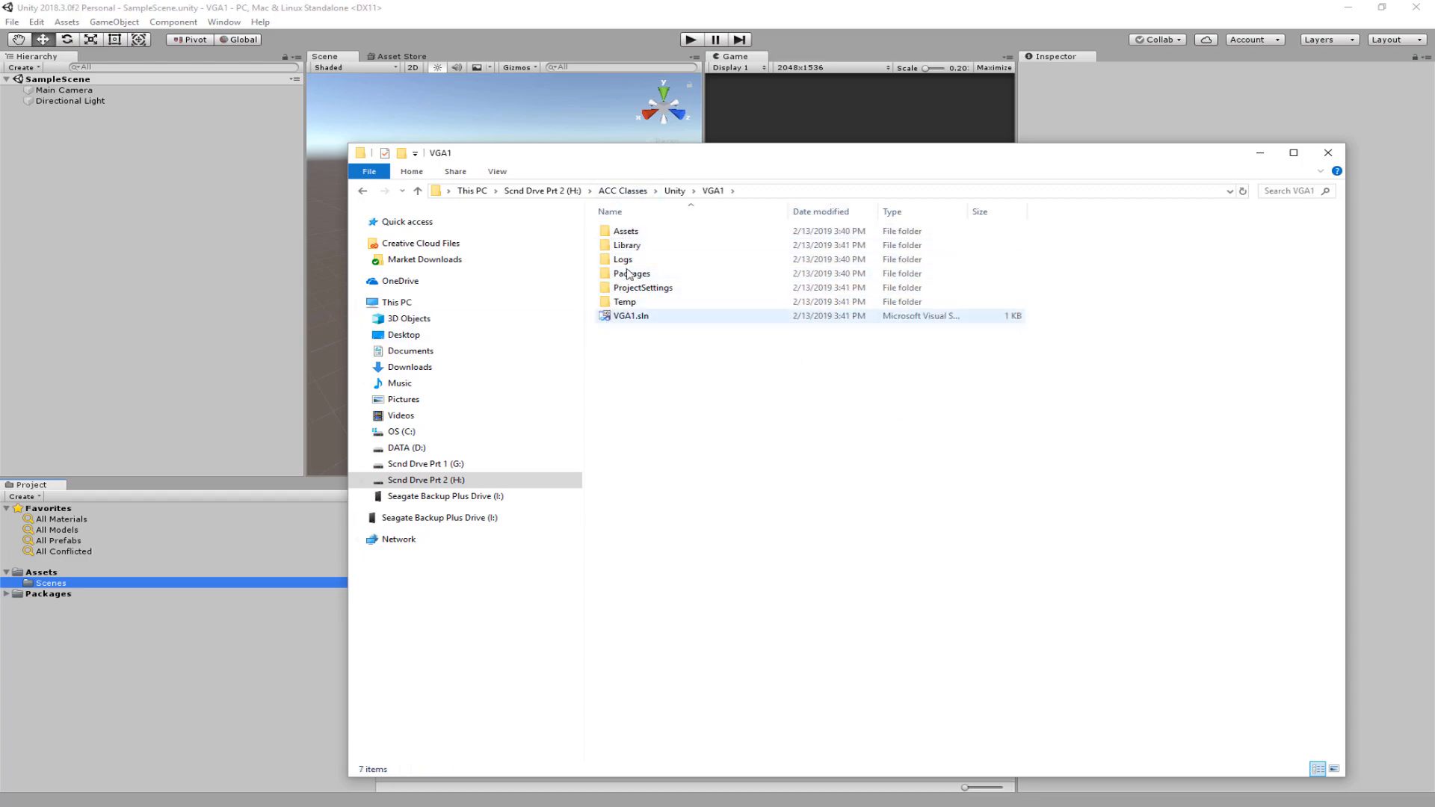
double_click(626, 231)
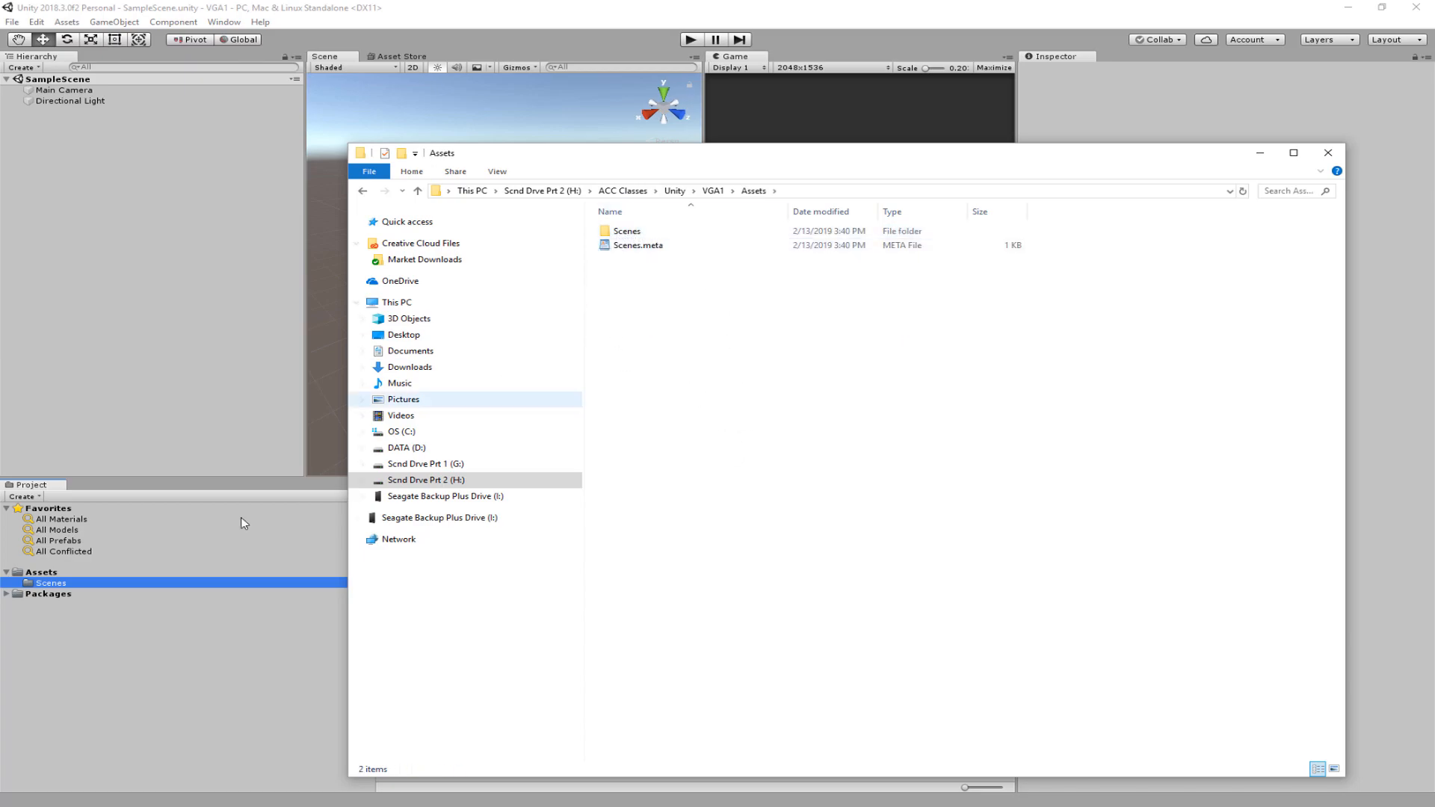
double_click(626, 231)
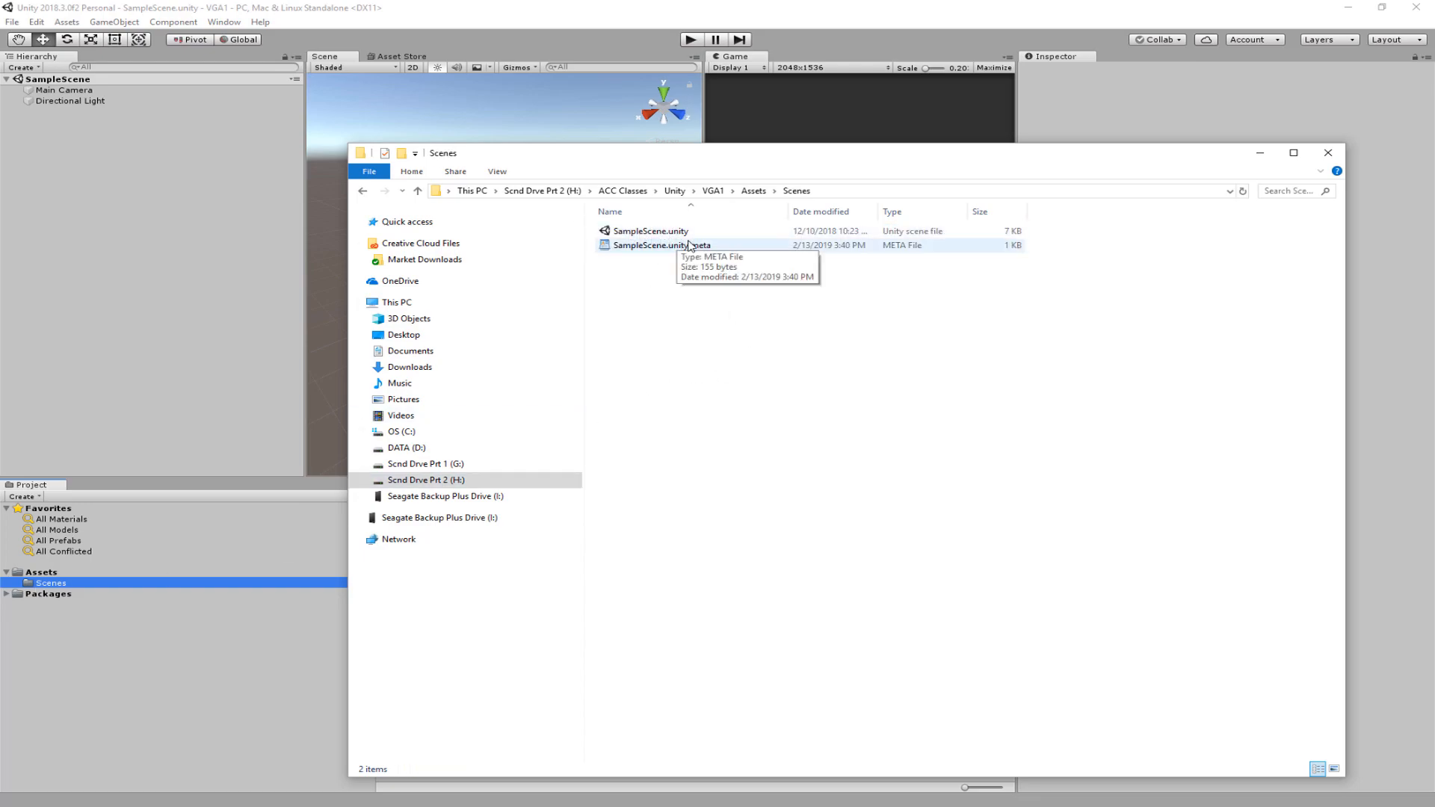
Step: Open SampleScene.unity.meta from the Scenes folder on disk, examine its contents in WordPad and close it
click(55, 582)
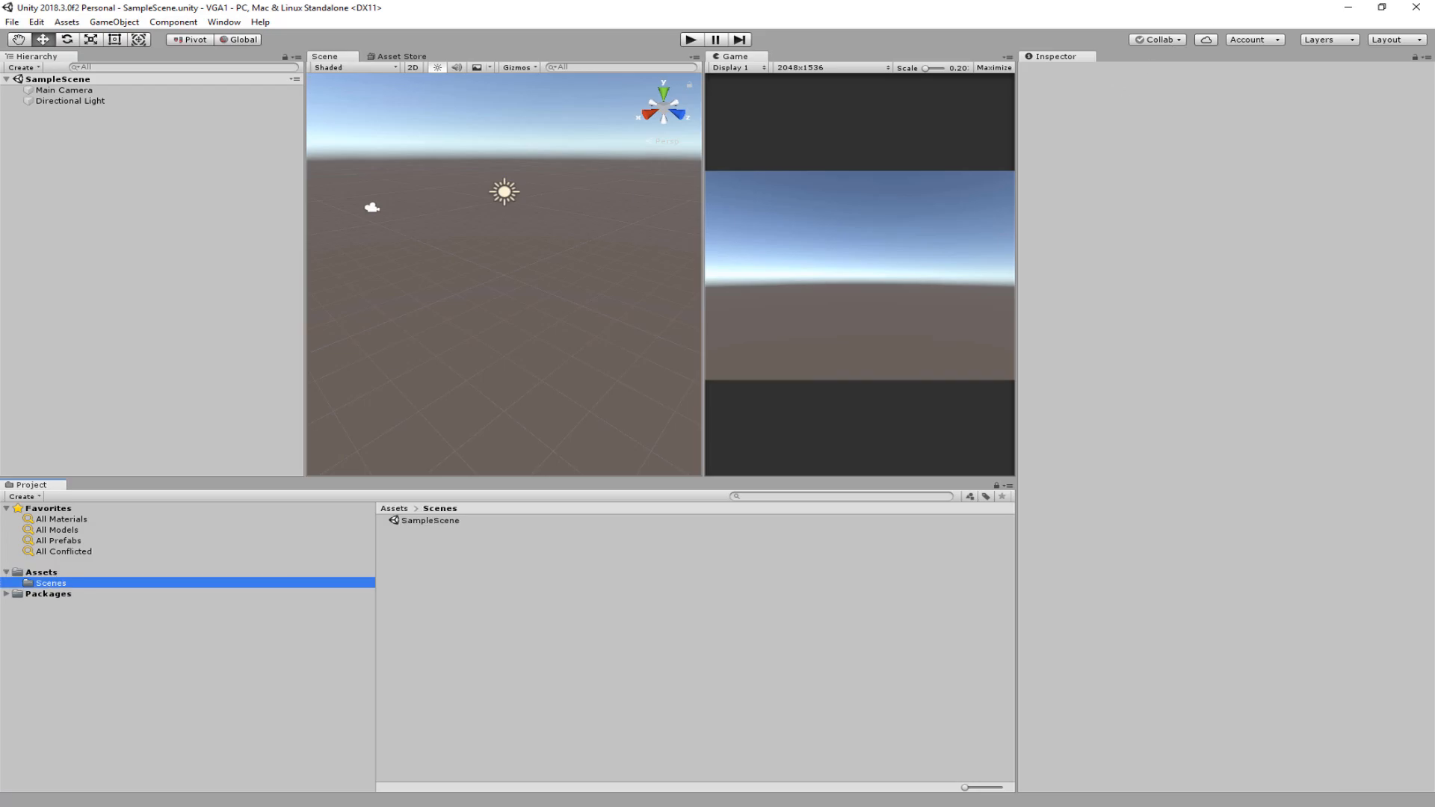
key(alt+Tab)
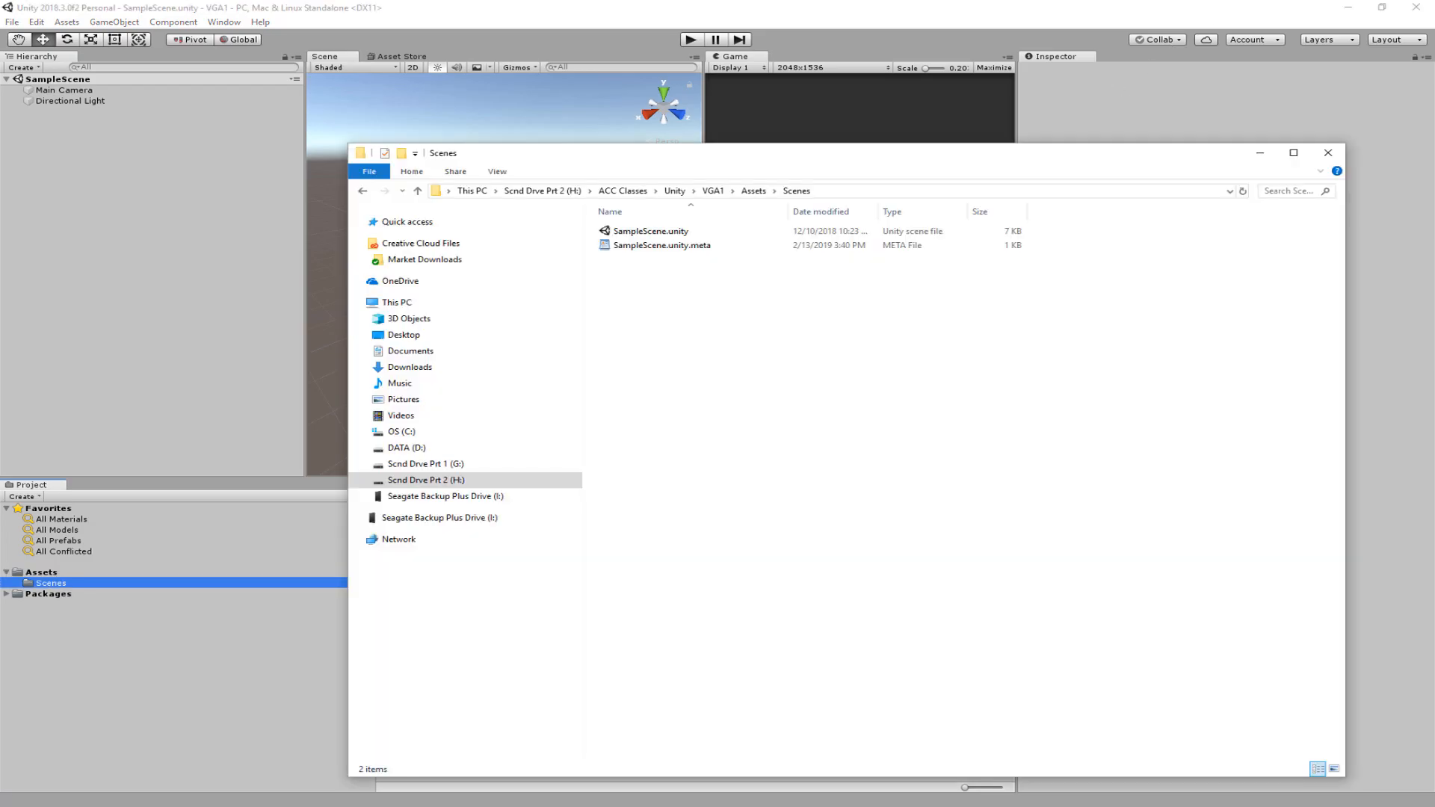
right_click(670, 247)
double_click(651, 247)
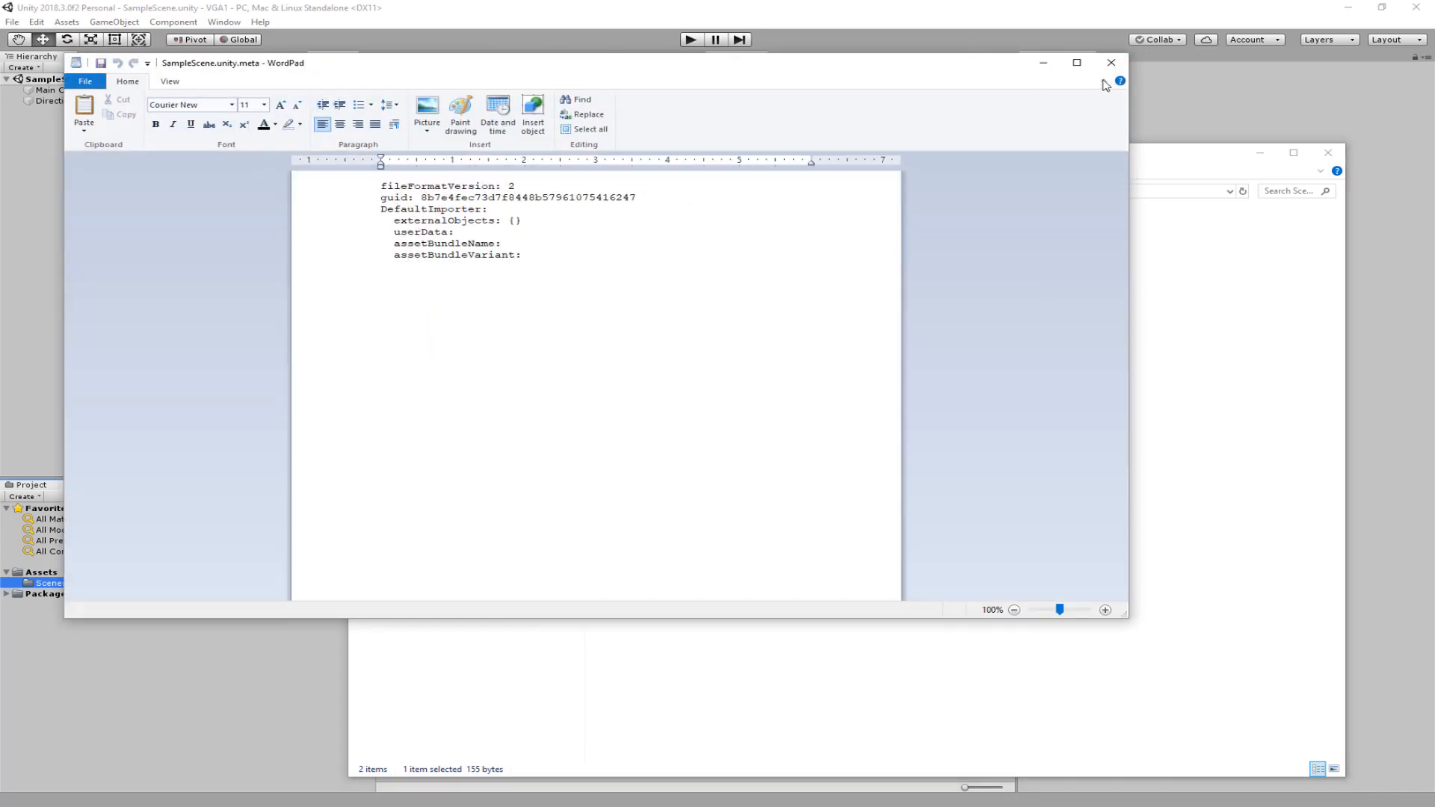
click(1118, 60)
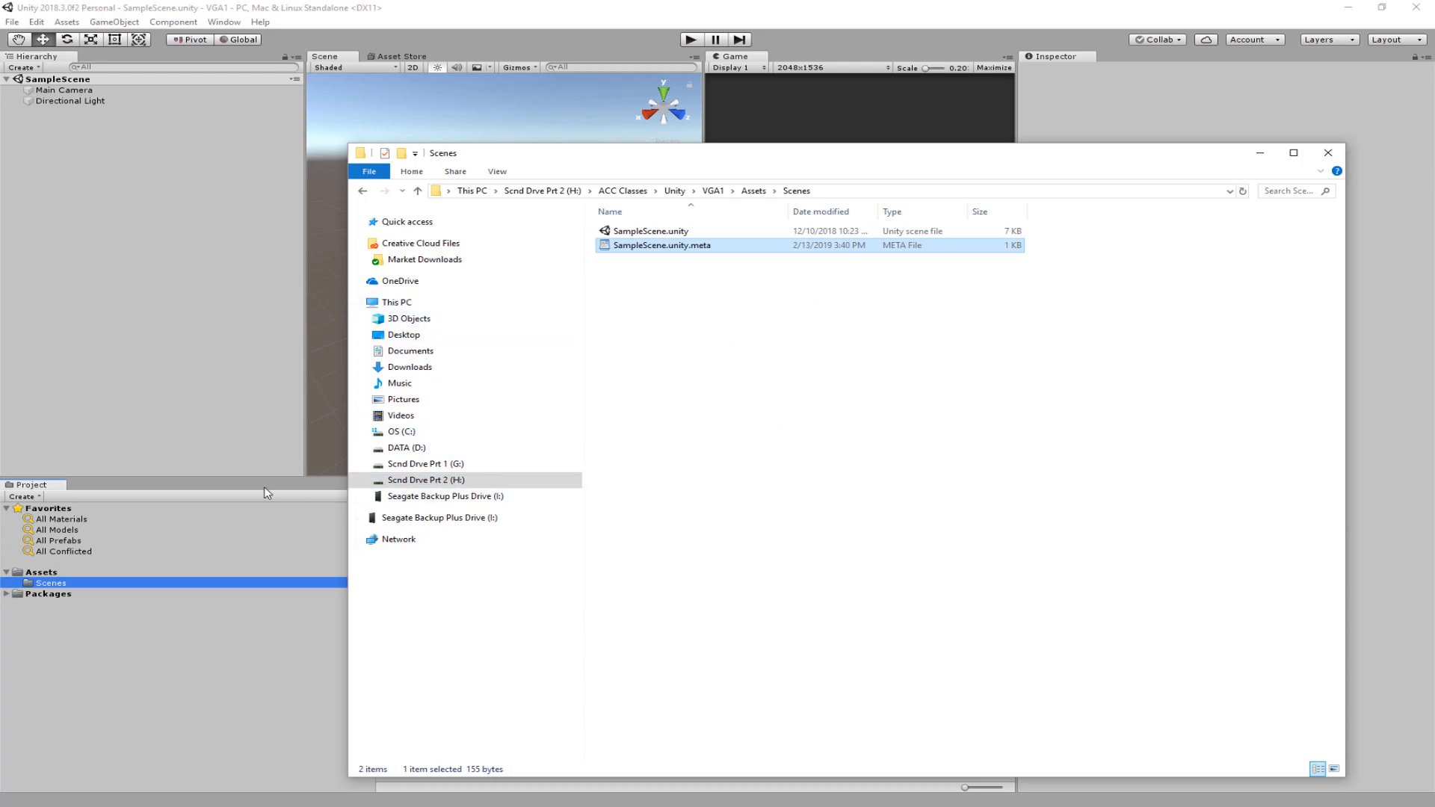
Step: Show the Assets folder in Unity's Project window, switch to File Explorer and go to the VGA1 project's root folder
click(39, 573)
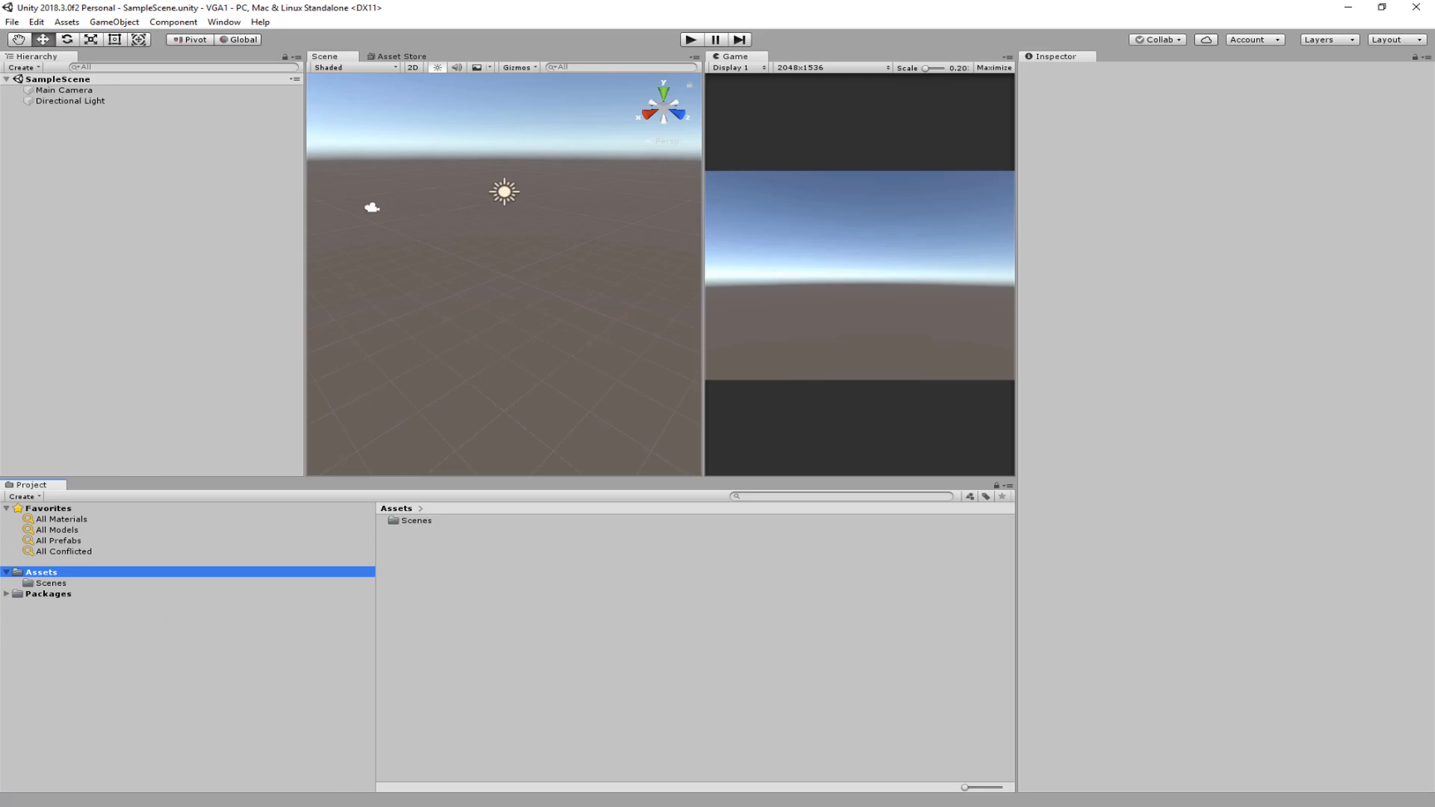
key(alt+Tab)
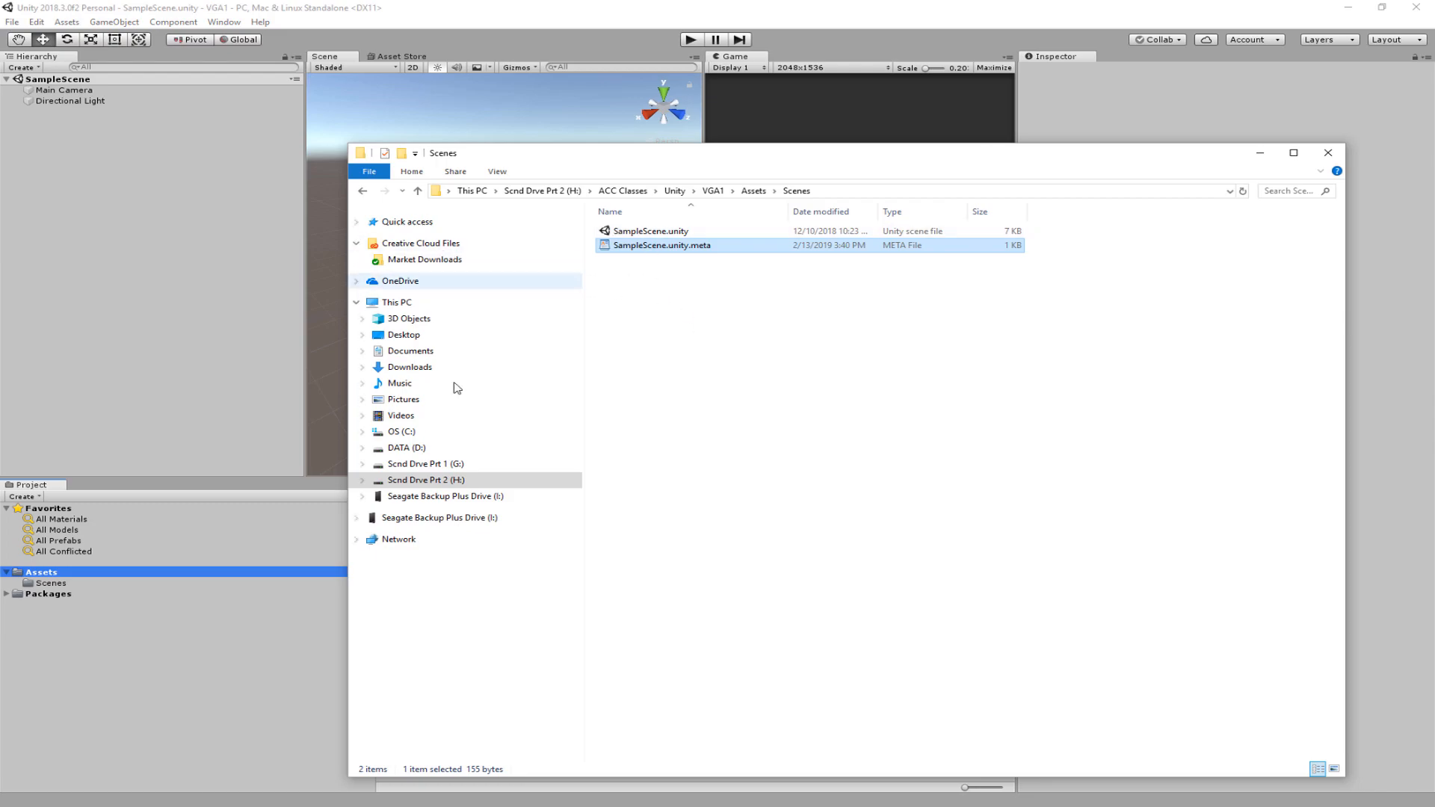
click(362, 480)
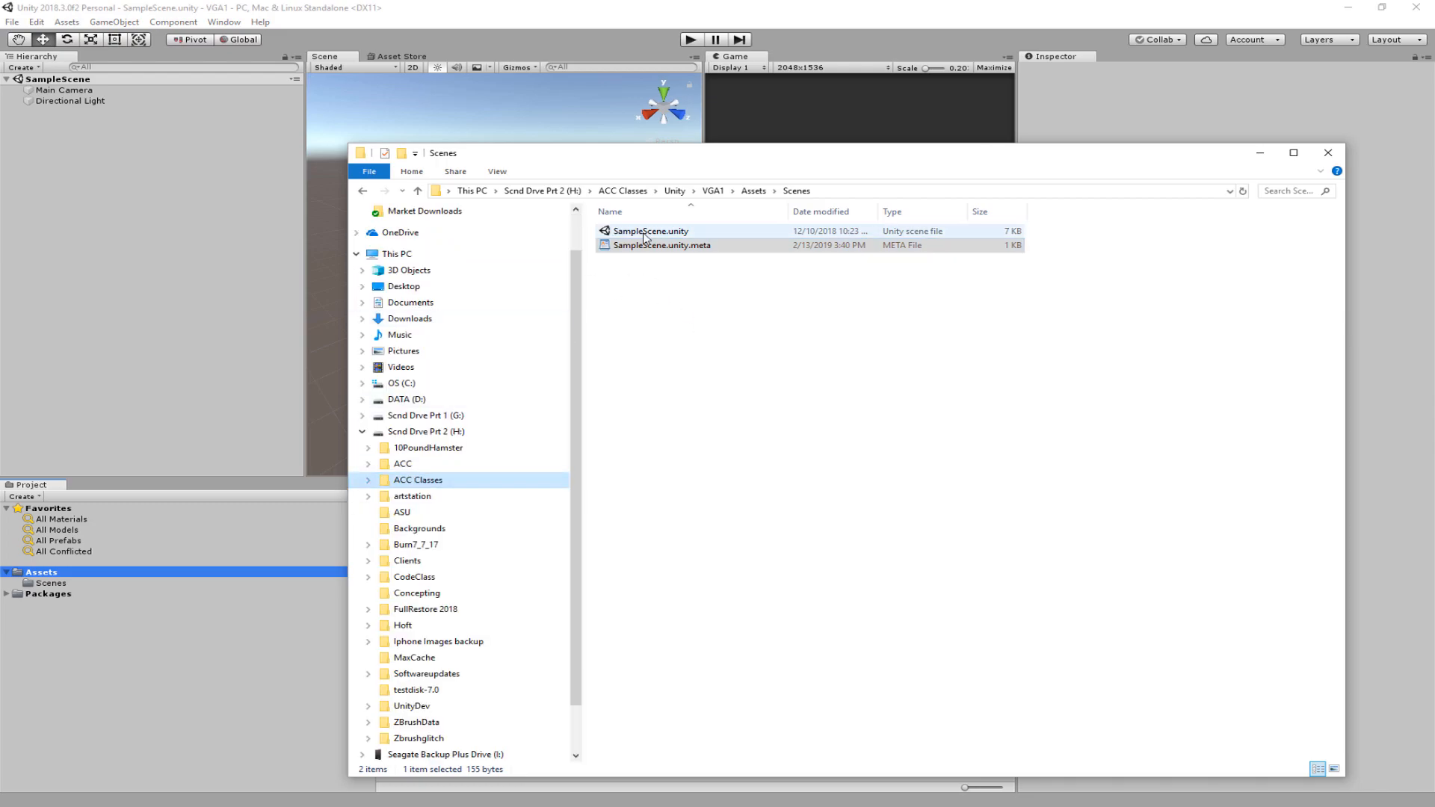
click(623, 191)
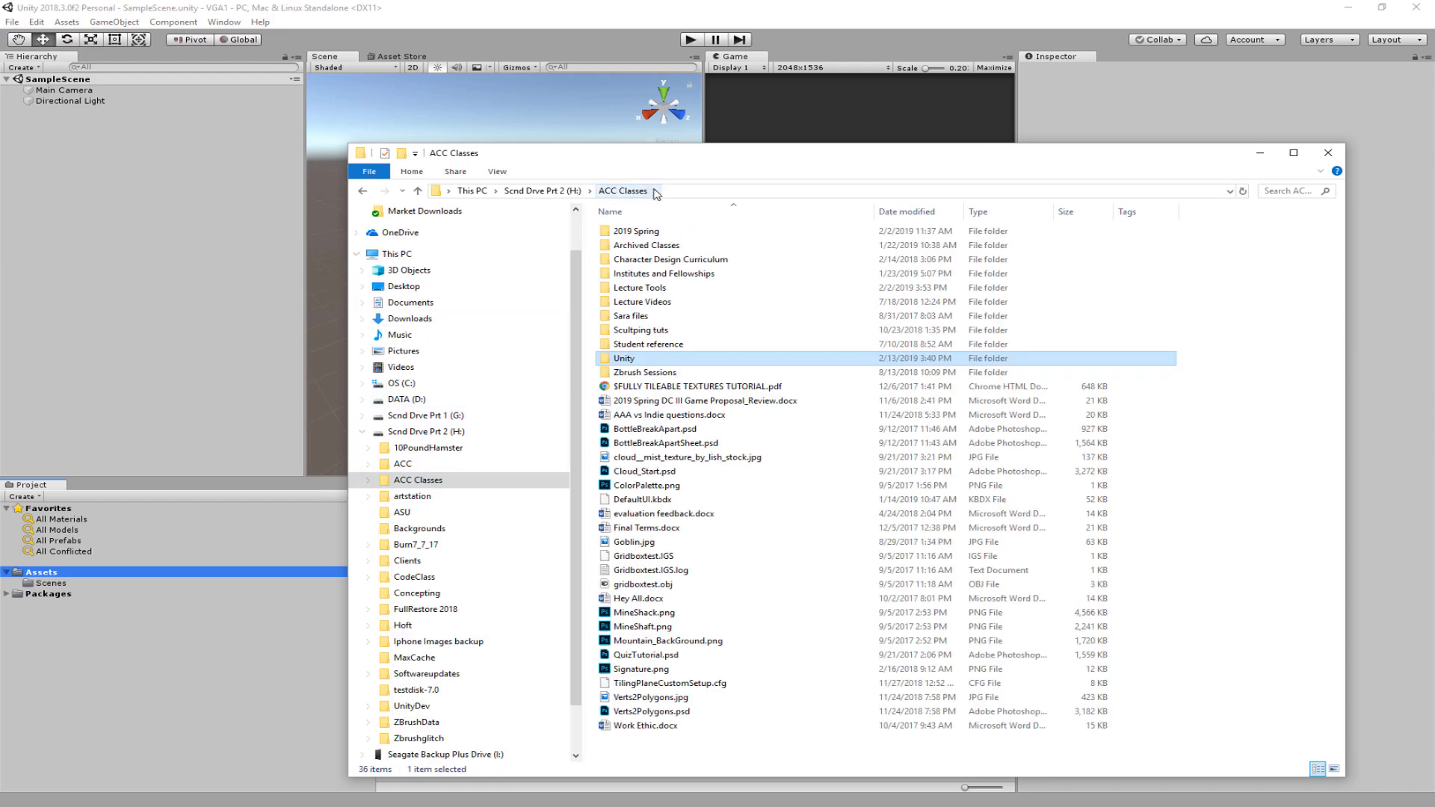
double_click(620, 359)
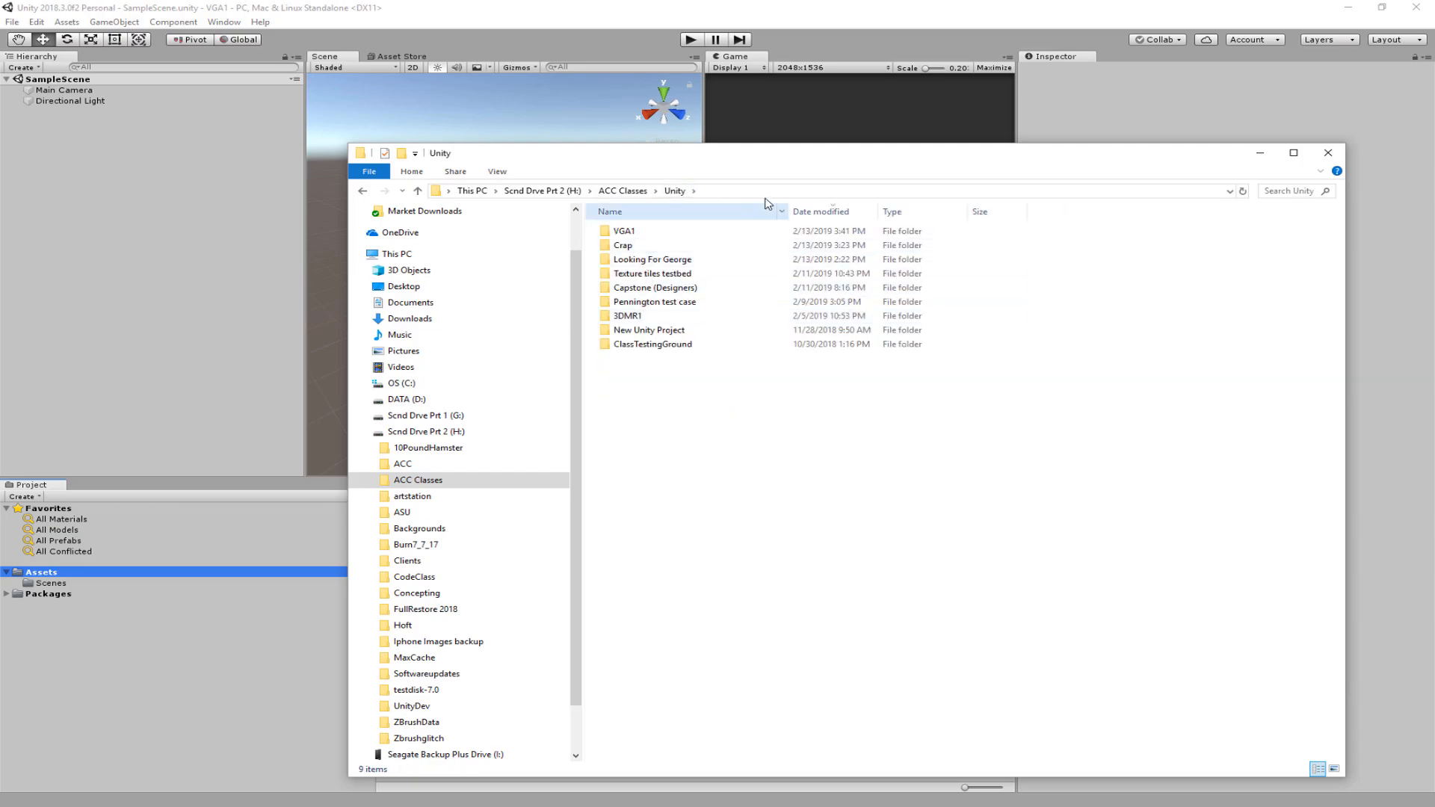
double_click(625, 232)
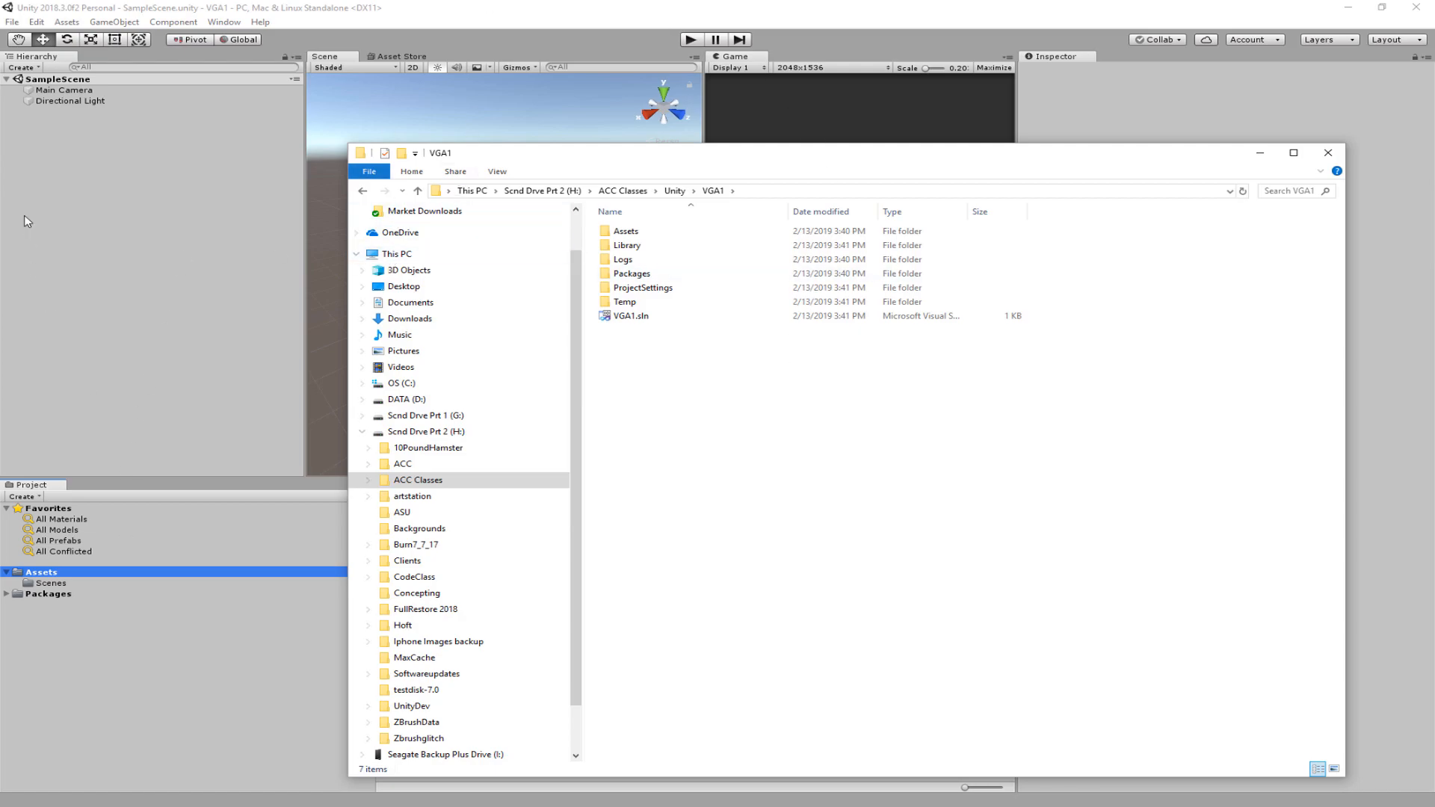
Step: Duplicate SampleScene inside the Scenes folder in Unity and select the copy
click(65, 586)
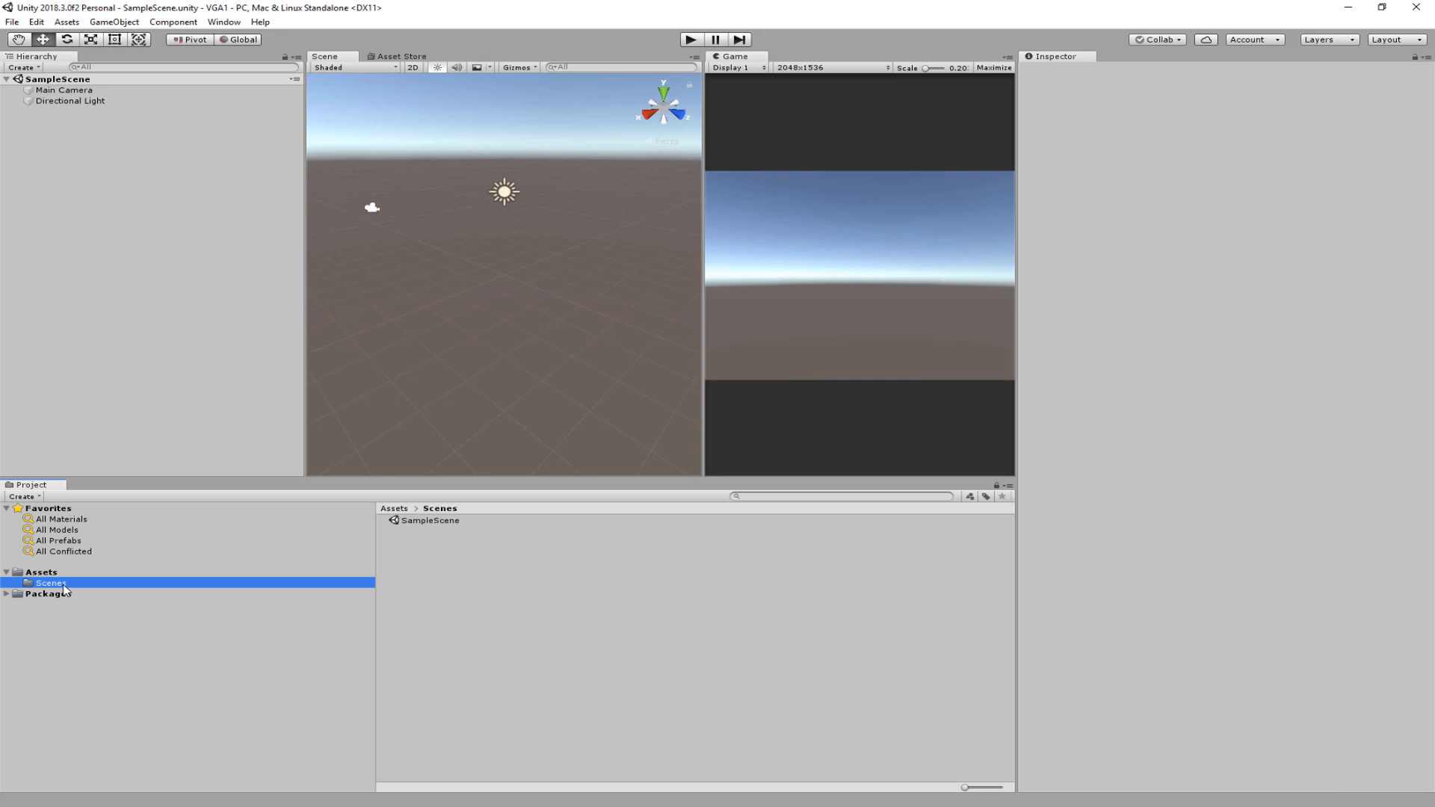
click(36, 572)
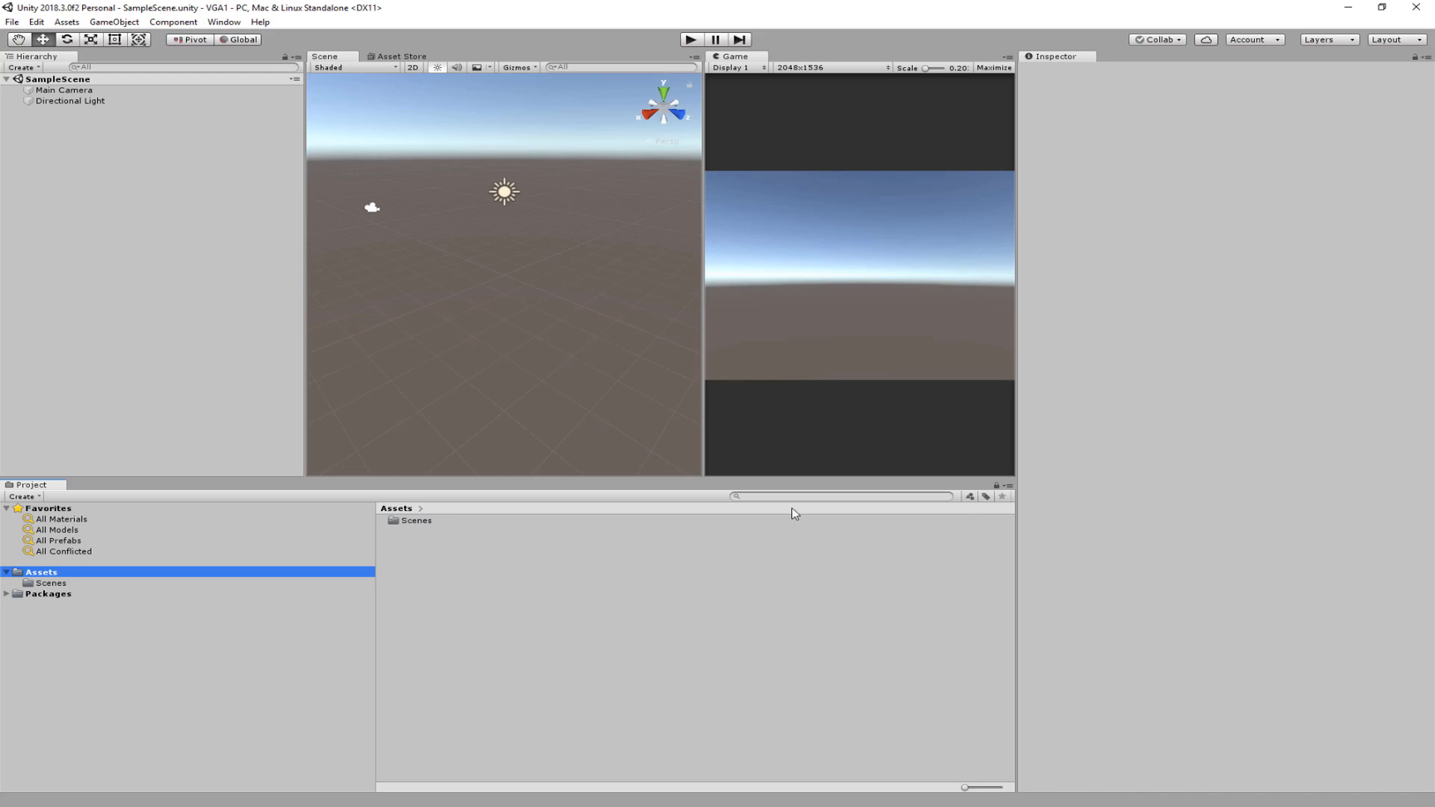
click(41, 586)
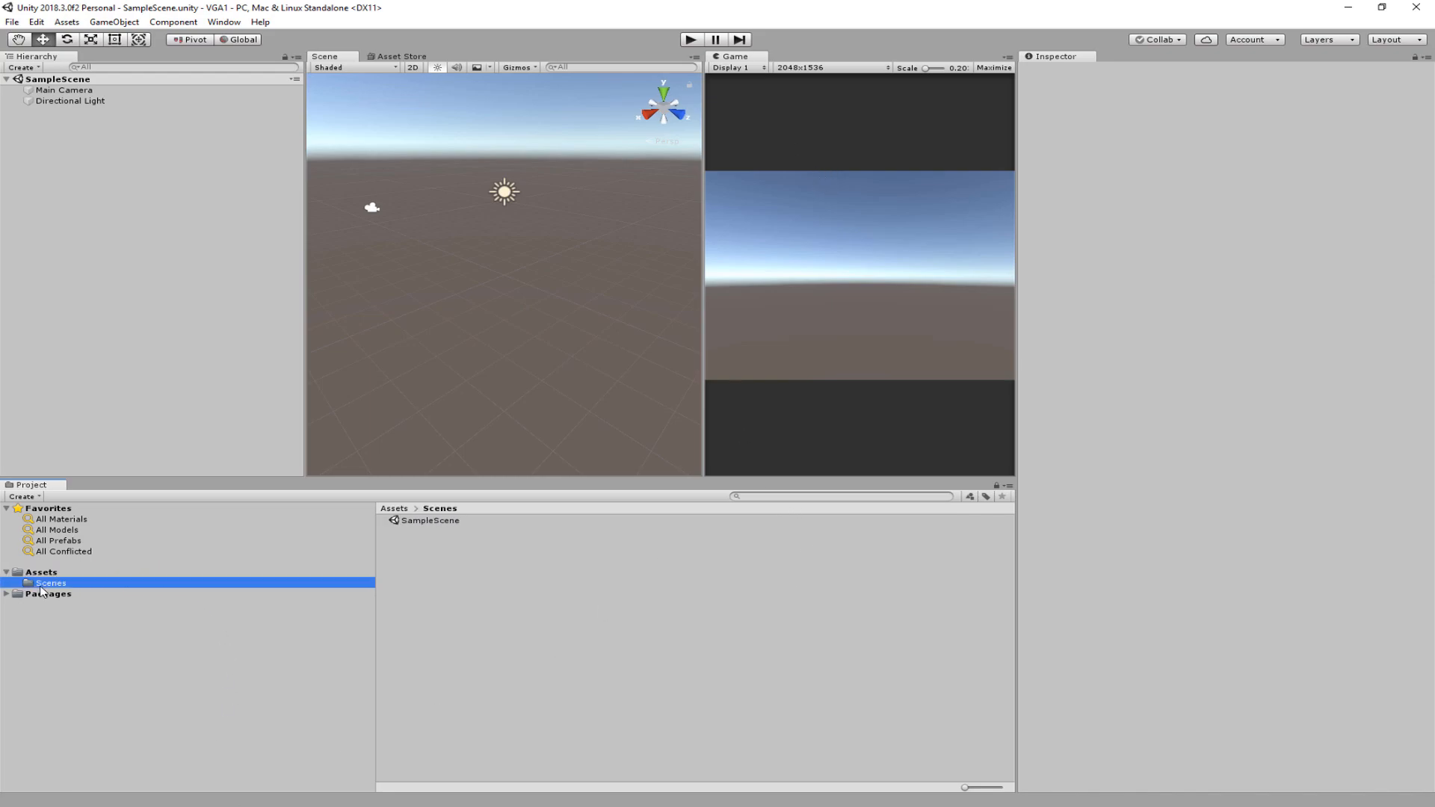
click(439, 523)
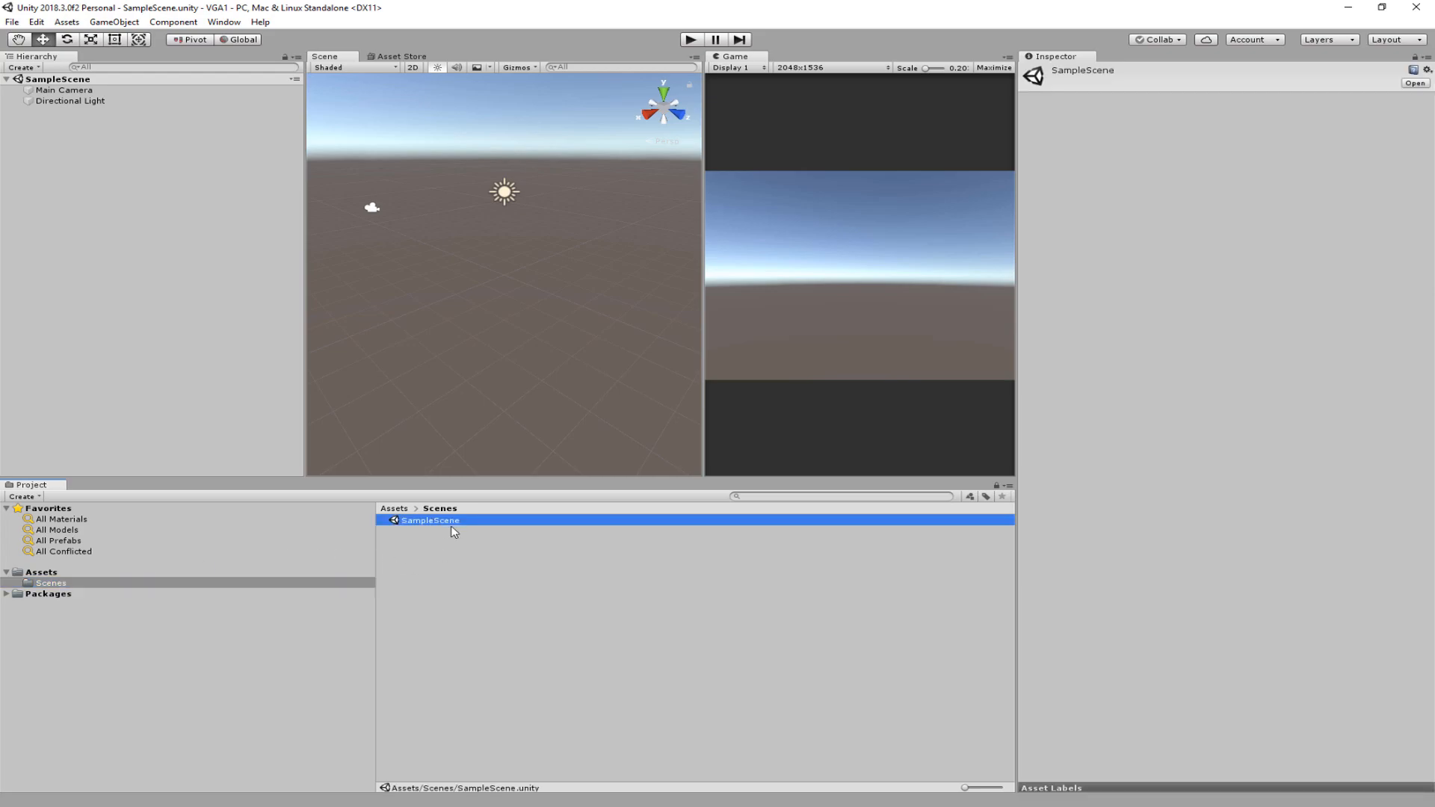
key(ctrl+d)
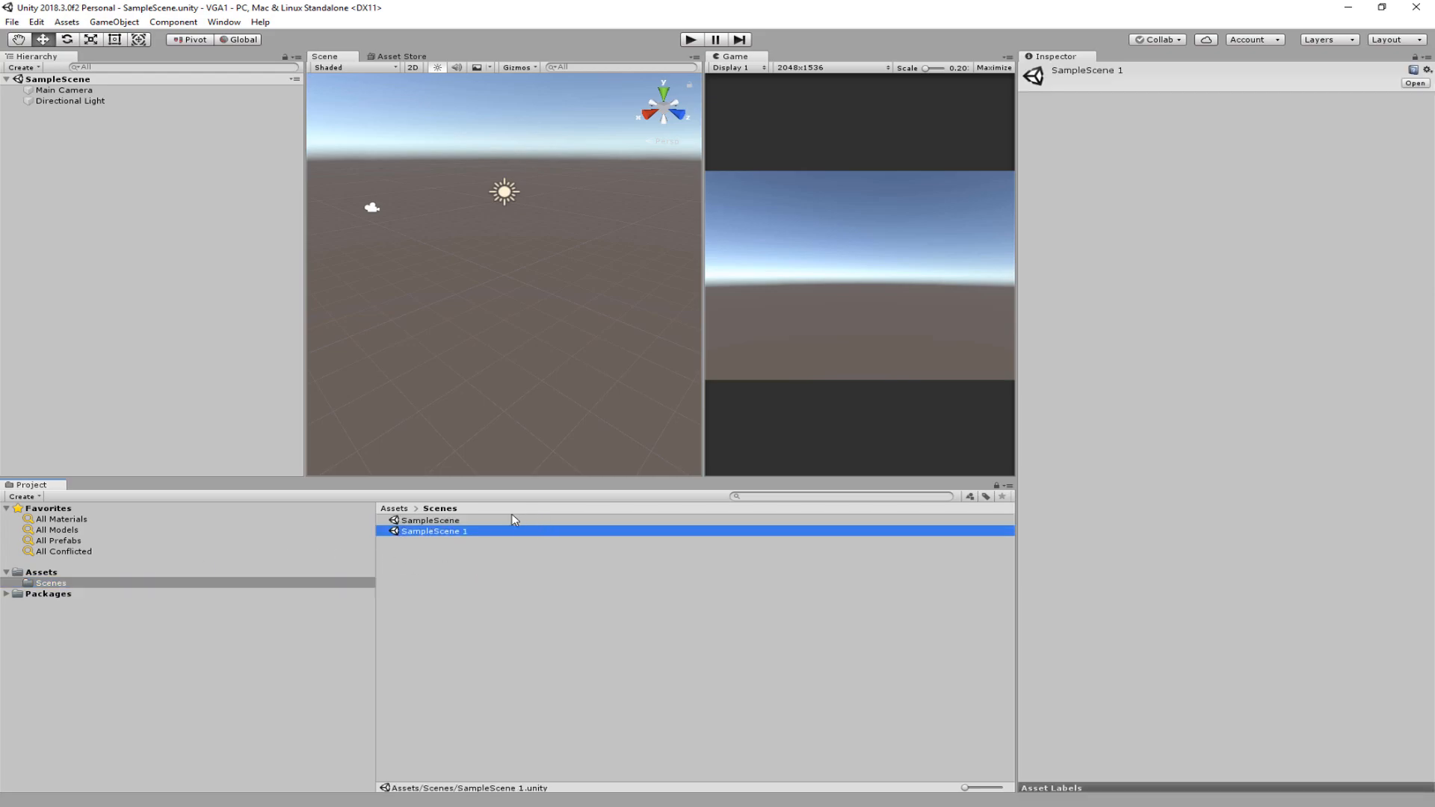
click(475, 579)
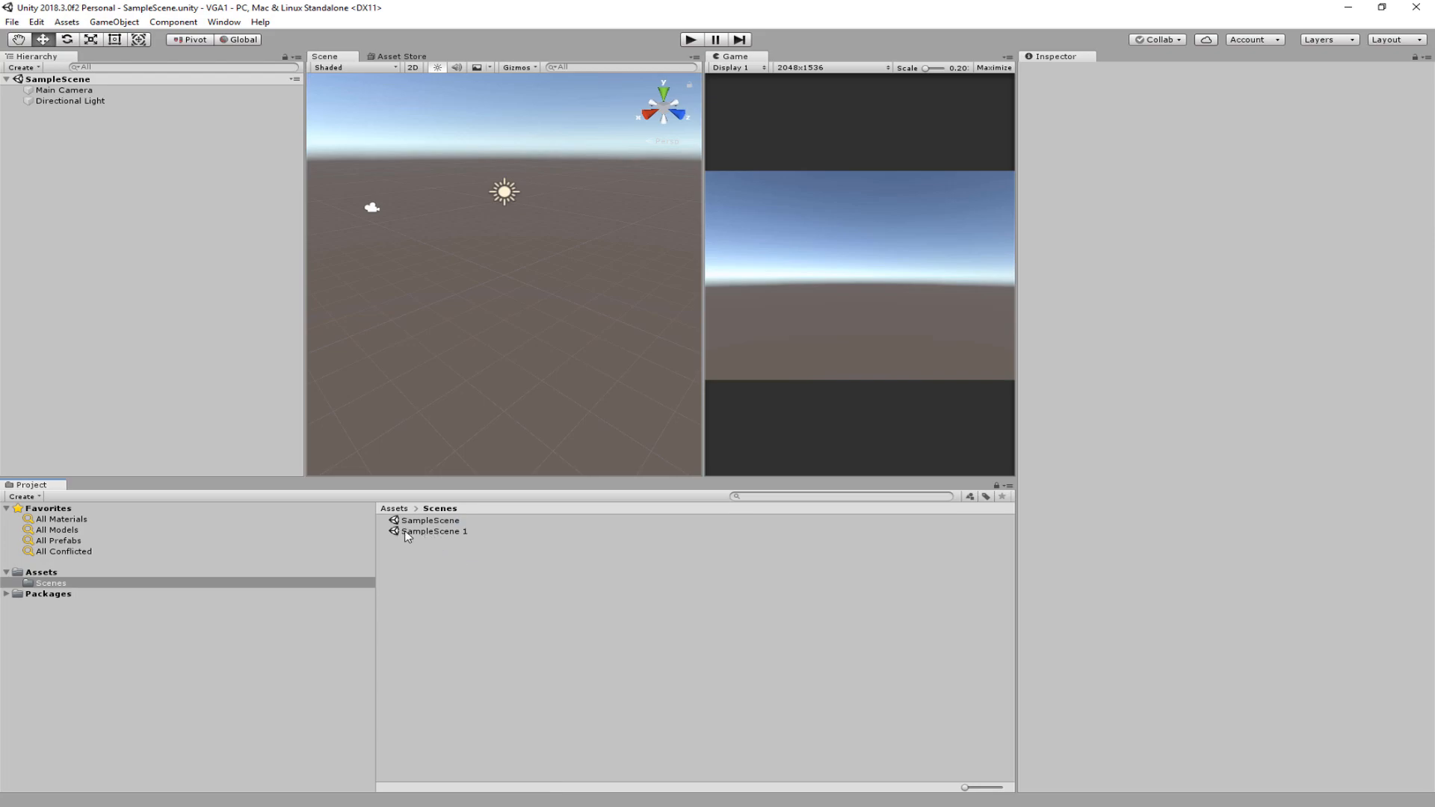
click(409, 535)
click(441, 521)
click(442, 532)
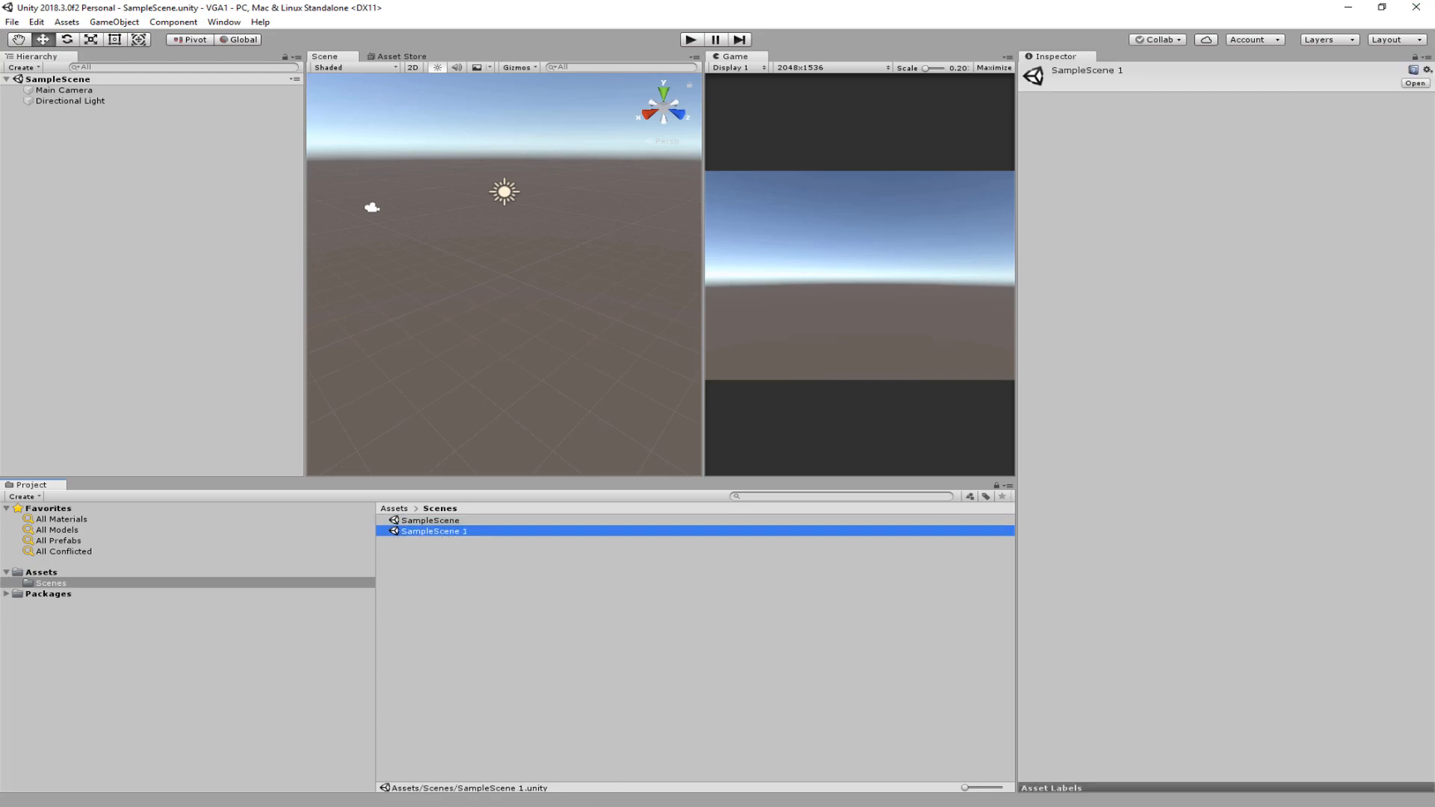
Step: In File Explorer, examine the scene and meta files in VGA1's Assets\Scenes folder, sorting by date modified and back by name
key(alt+Tab)
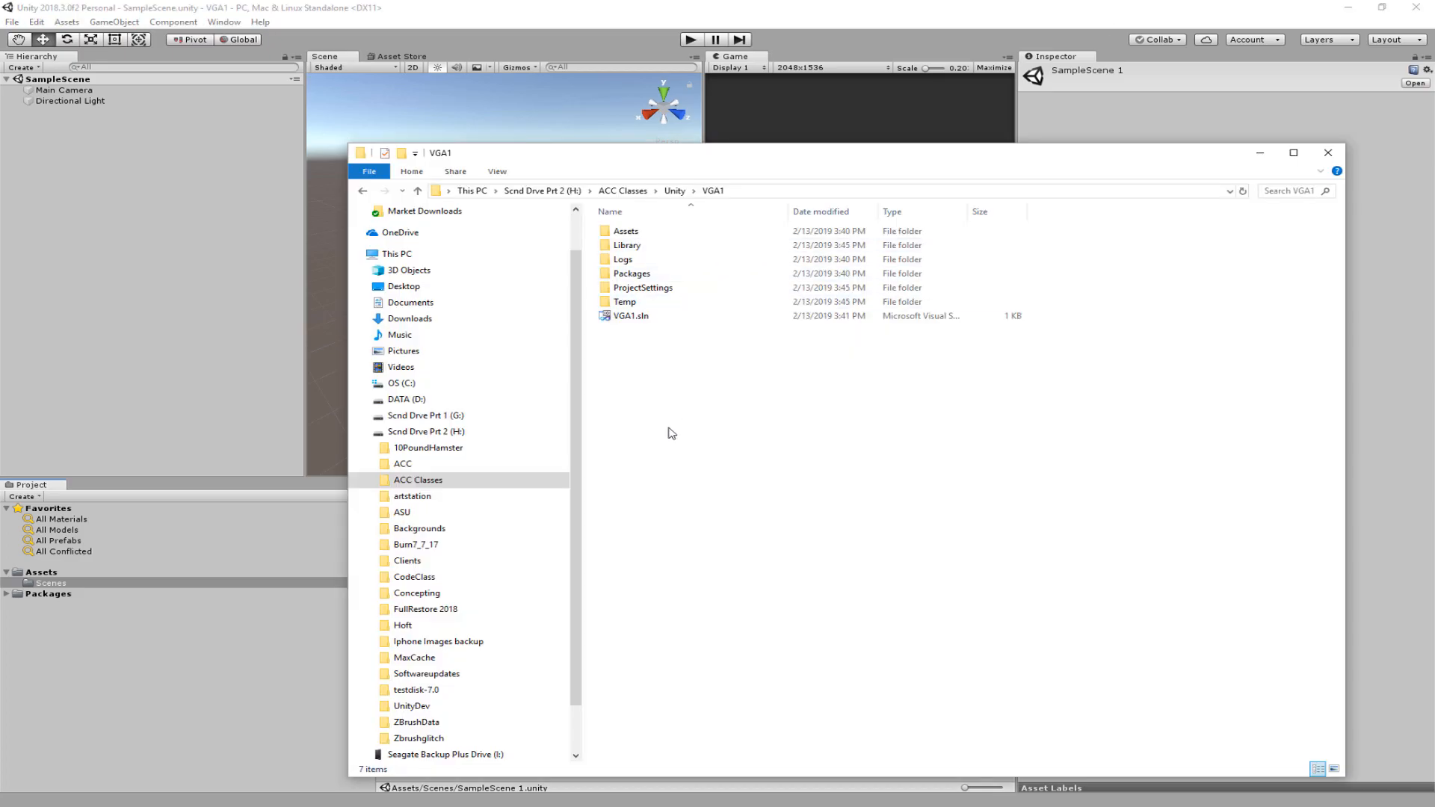
double_click(625, 232)
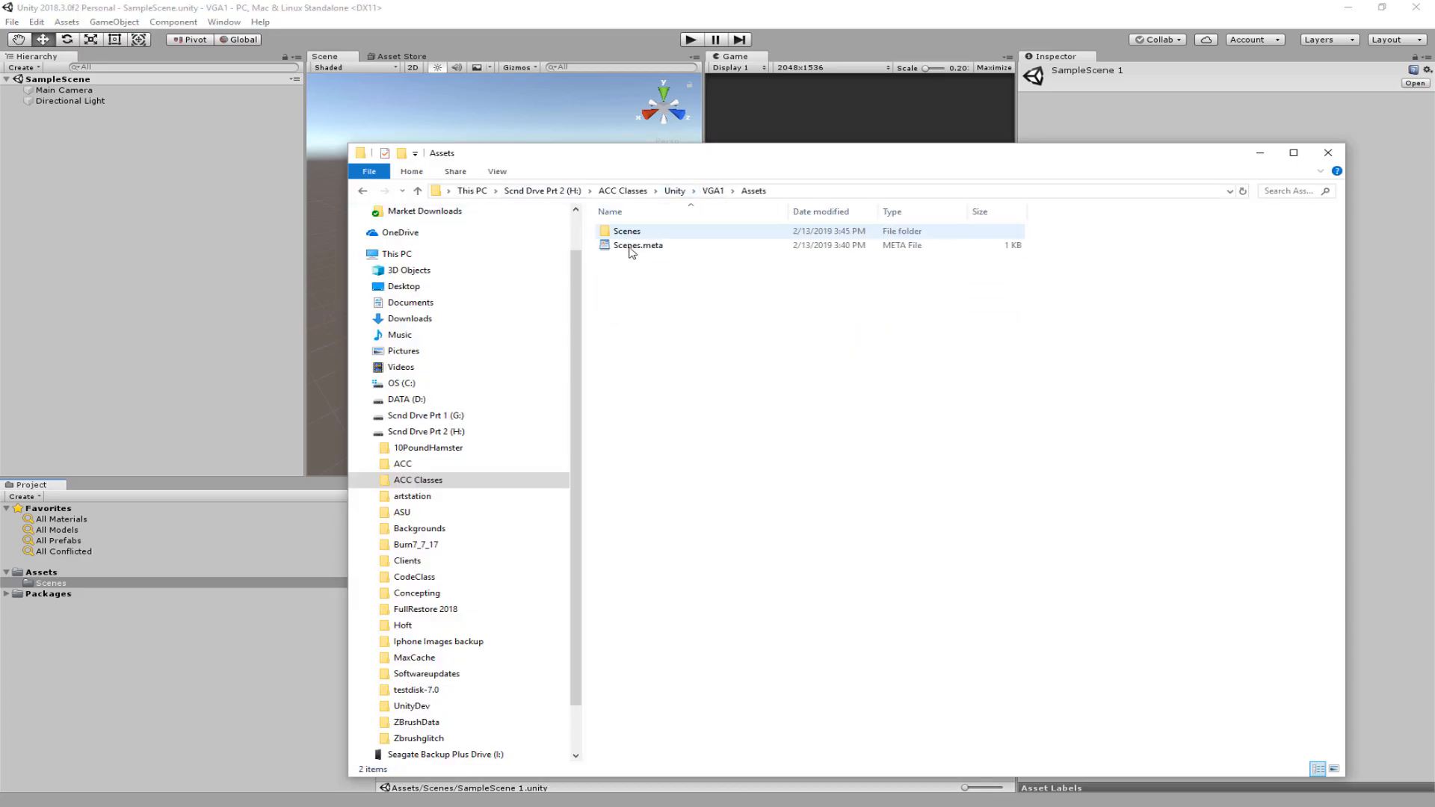
double_click(626, 233)
click(644, 235)
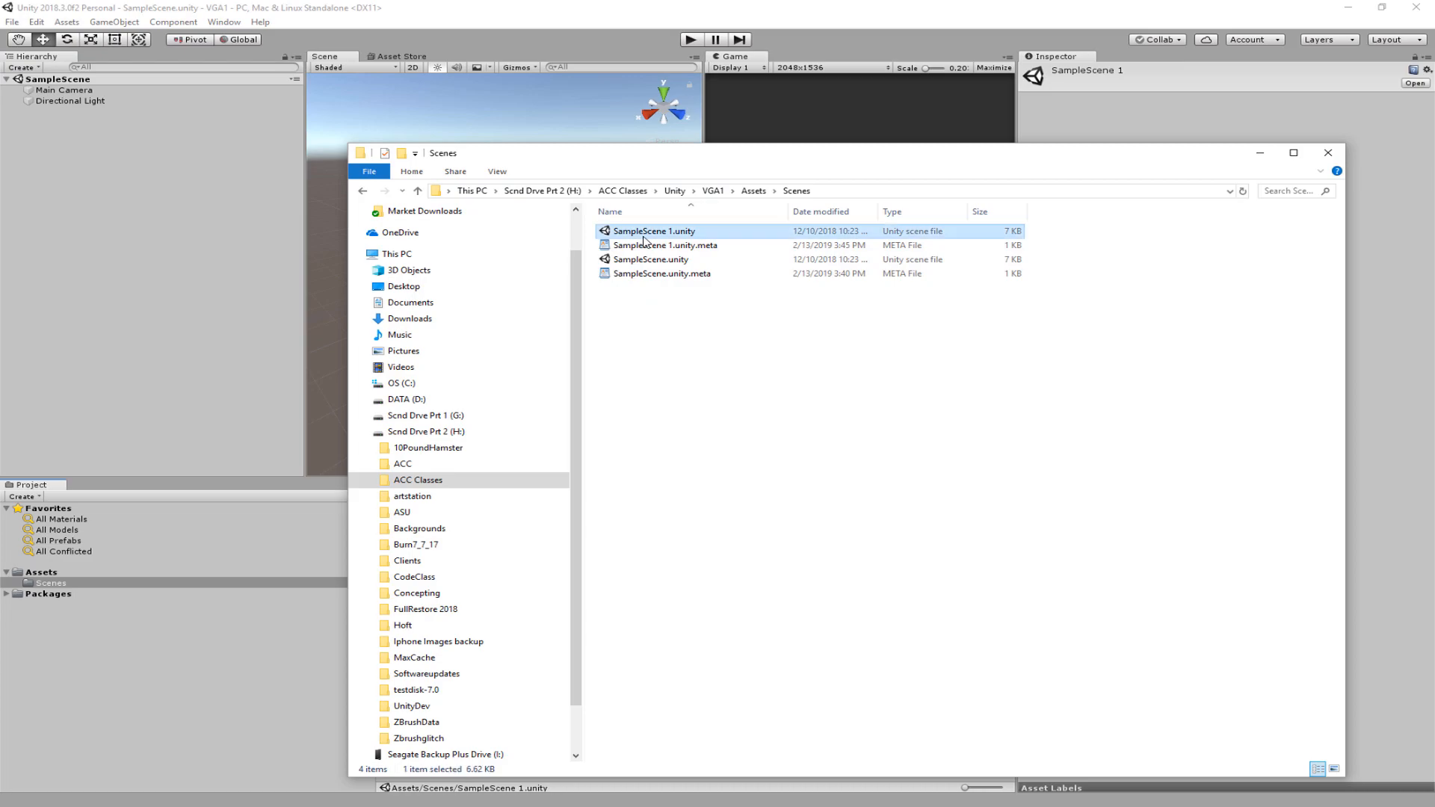
click(651, 260)
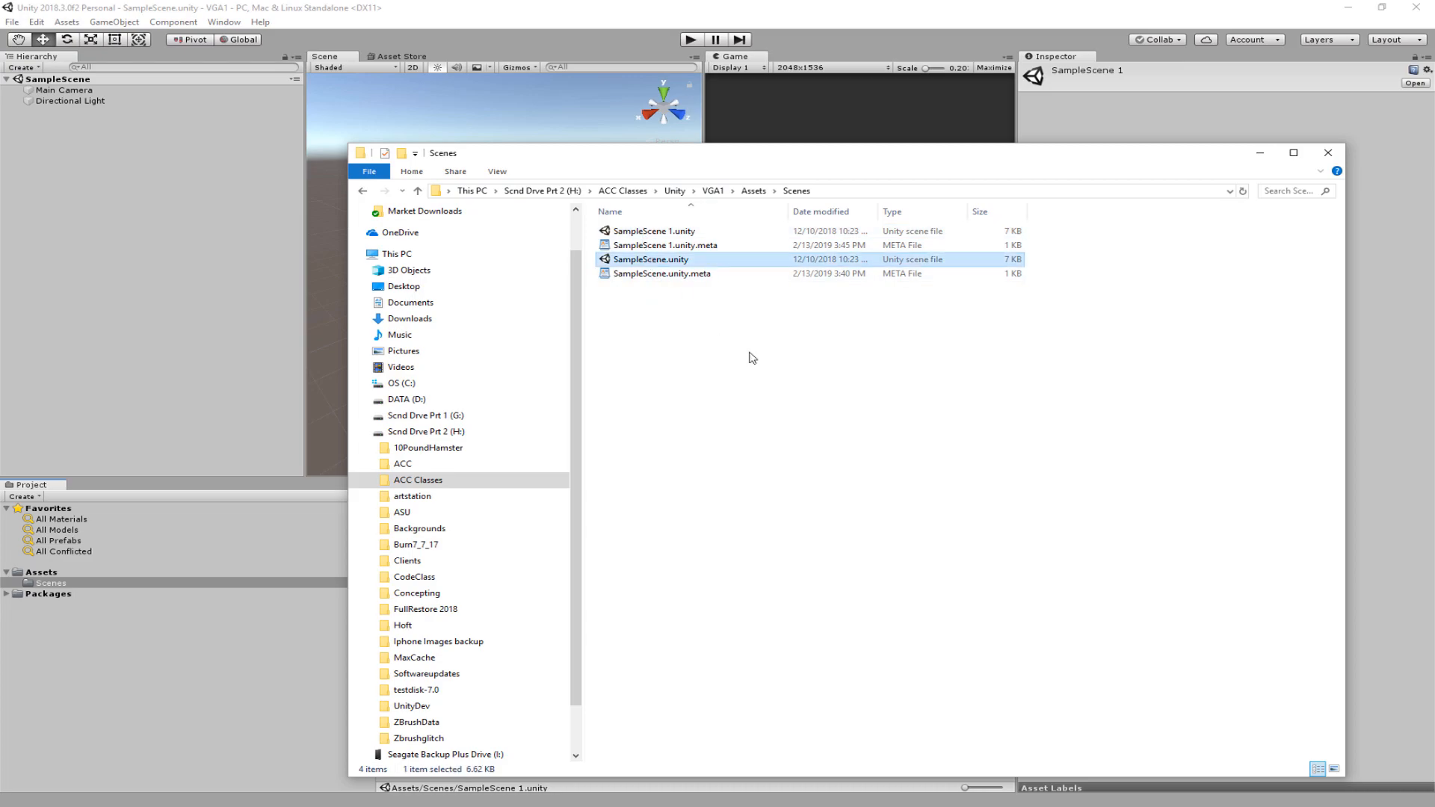
click(827, 213)
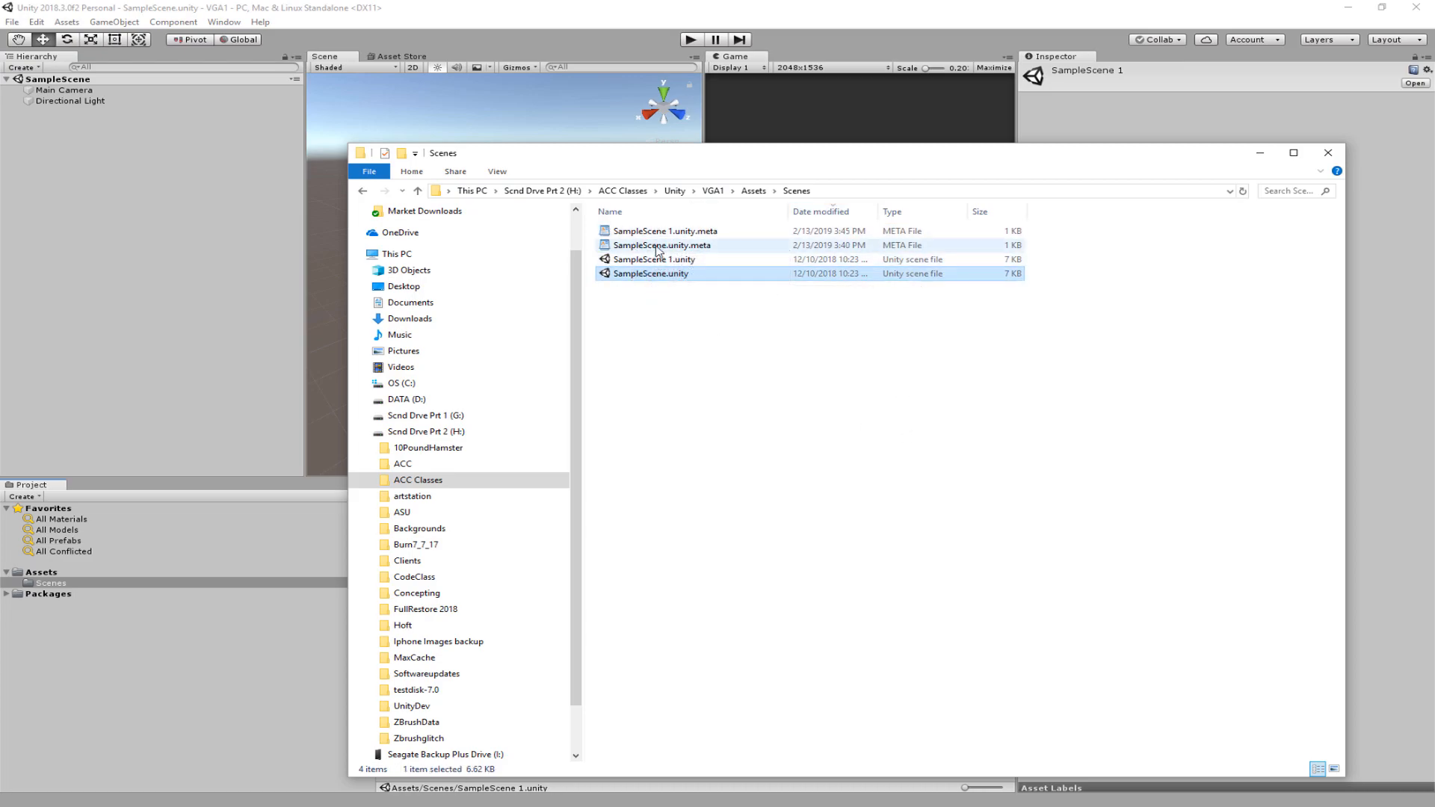
click(666, 212)
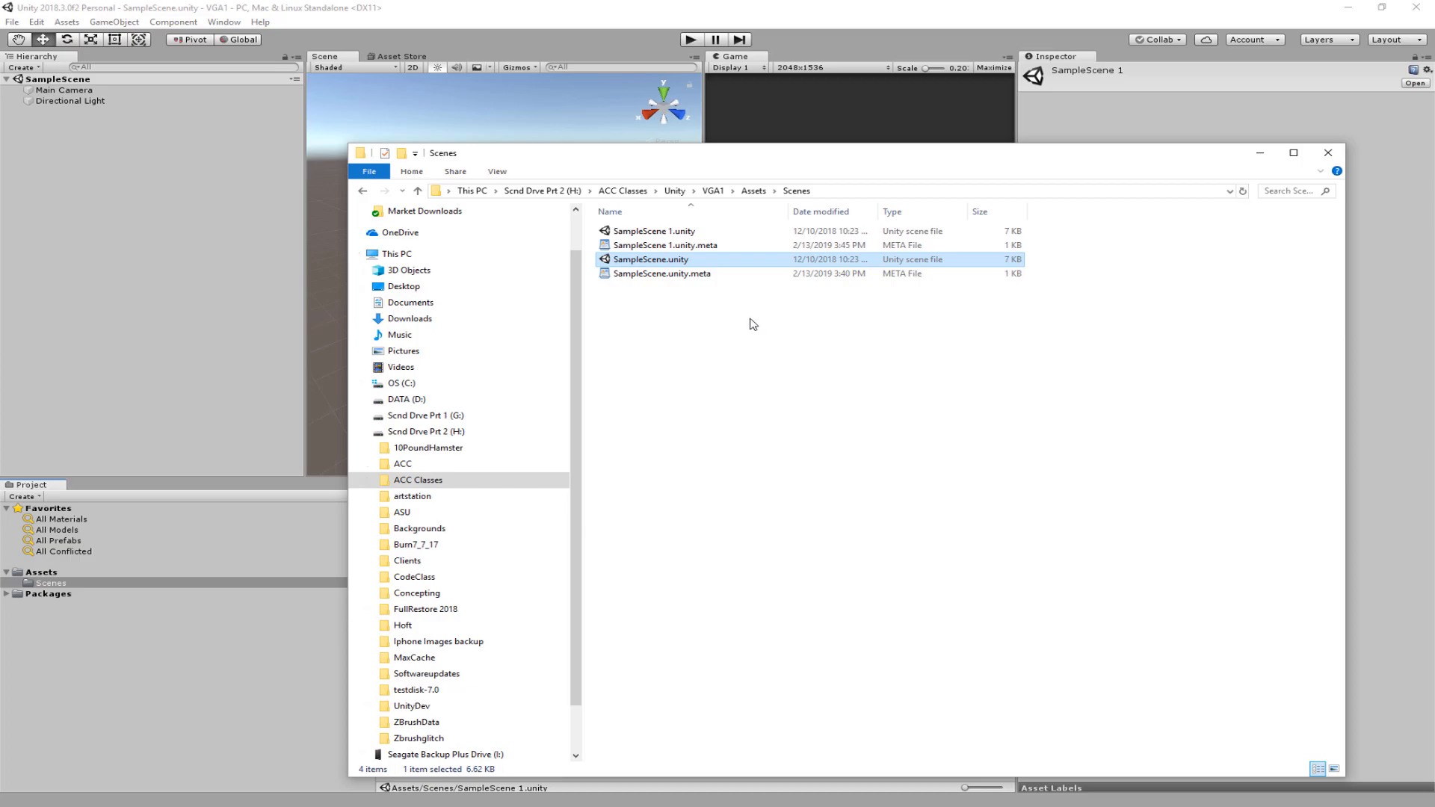
Step: Delete SampleScene 1.unity and its meta file, and return to Unity with the Scenes folder selected
click(676, 232)
shift+click(677, 245)
key(Delete)
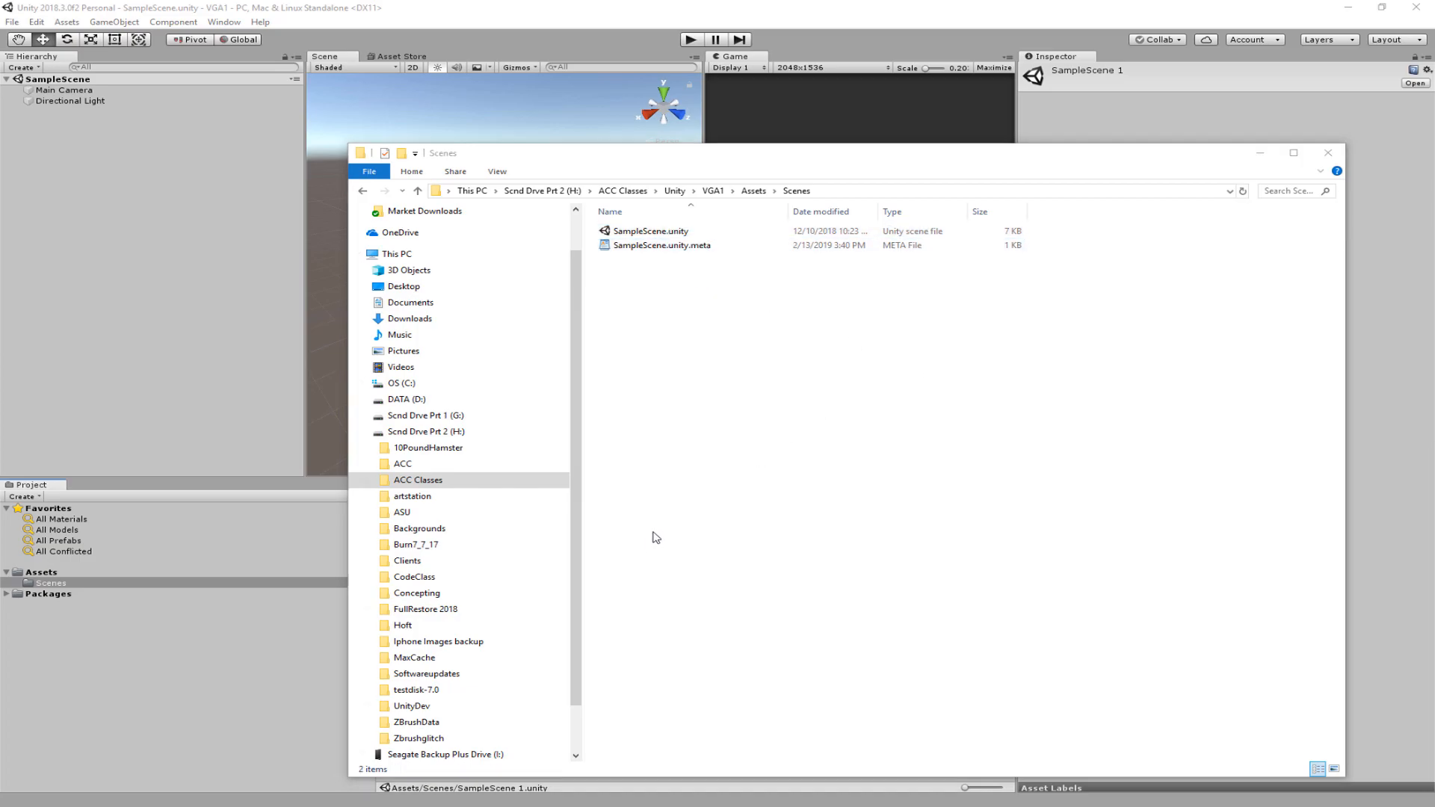
click(202, 541)
click(298, 585)
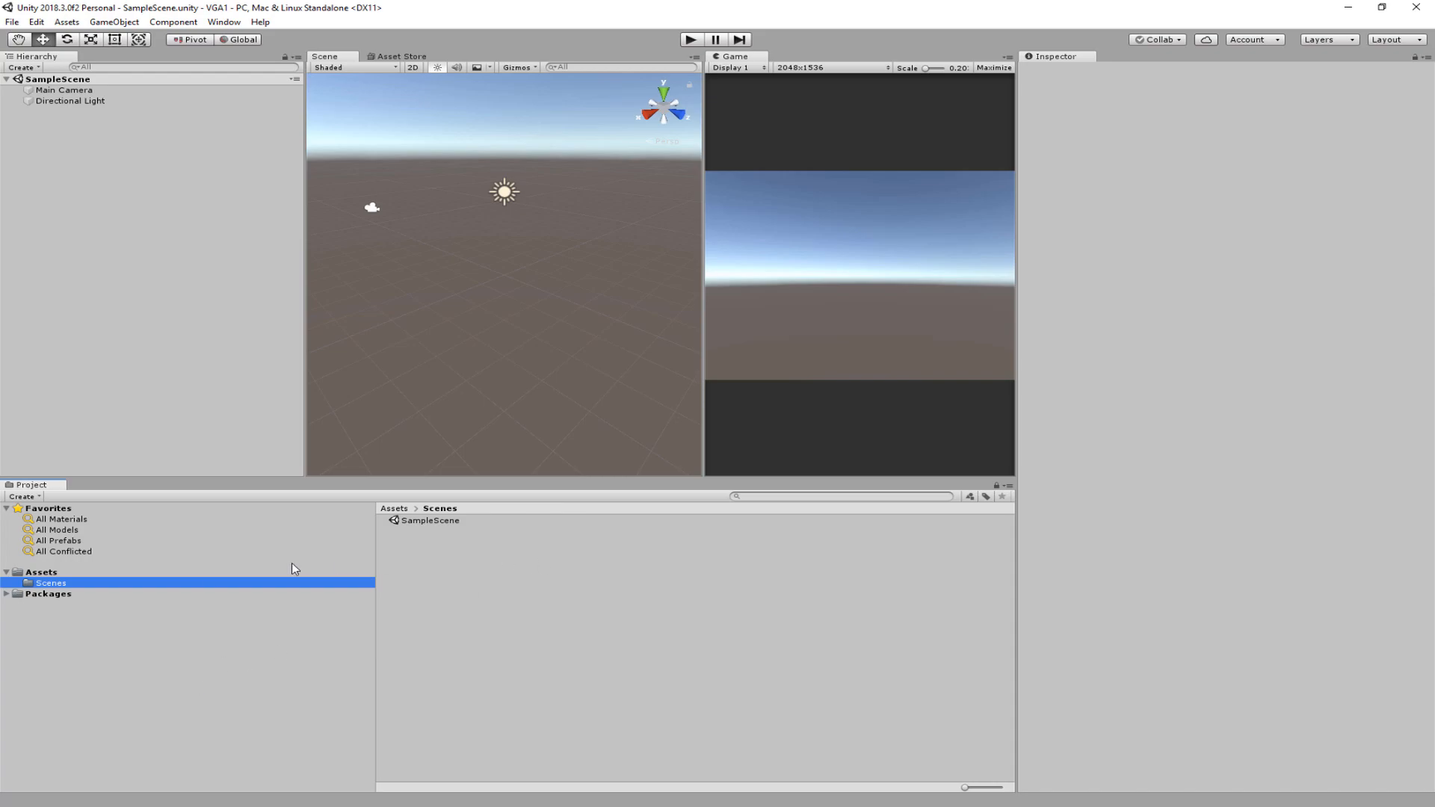
Step: Create a new folder named ArtAssets inside the Assets folder
click(45, 573)
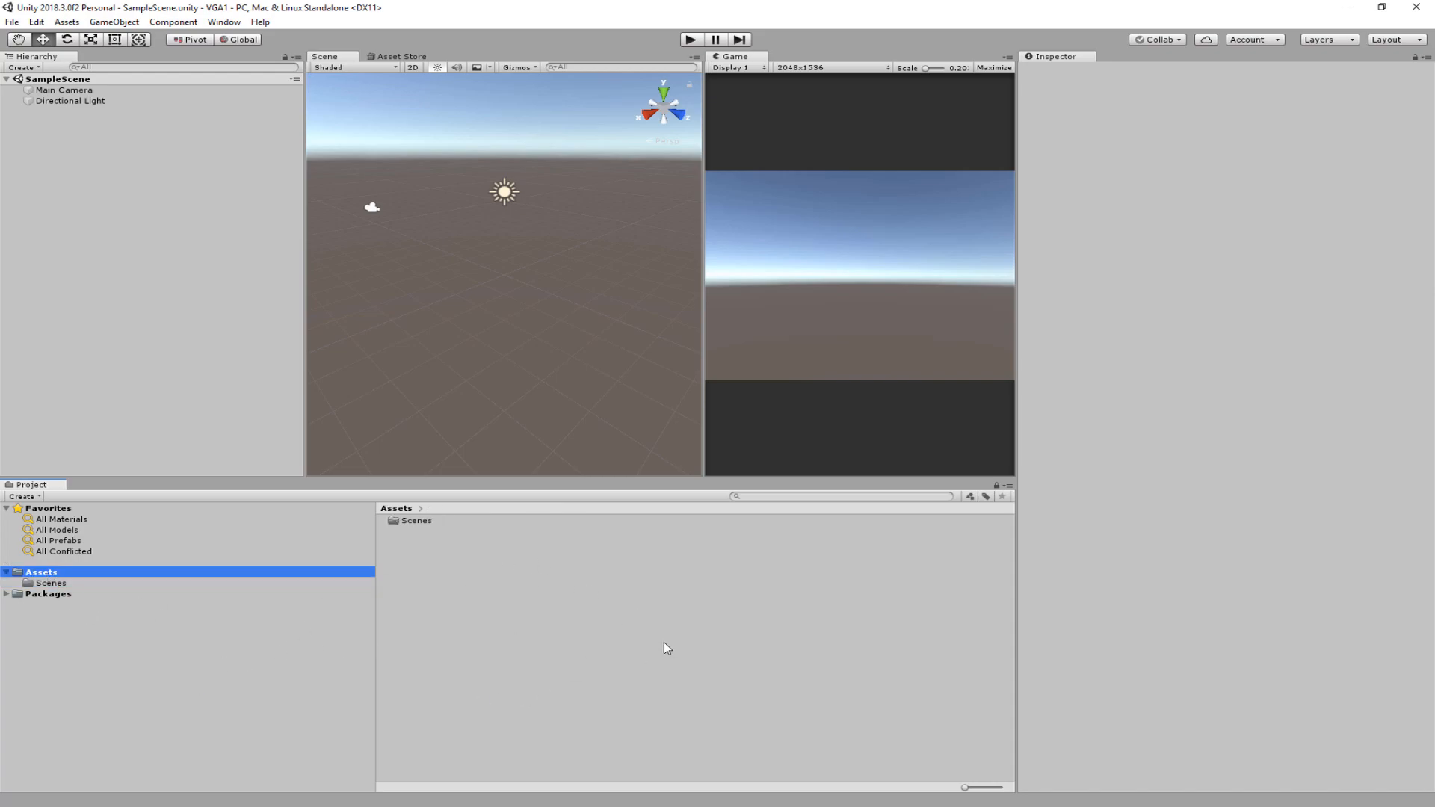
right_click(142, 577)
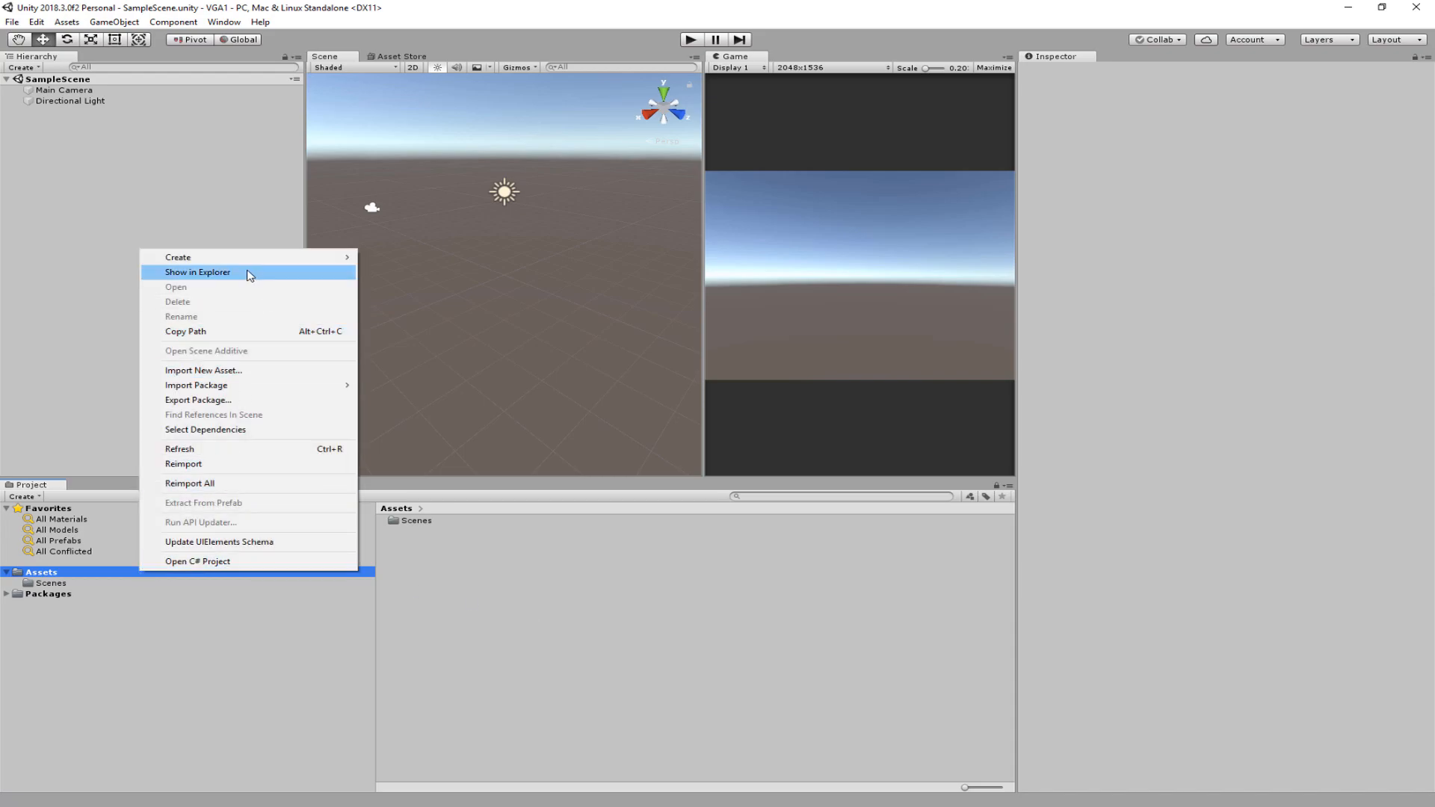
mouse_move(295, 257)
click(430, 258)
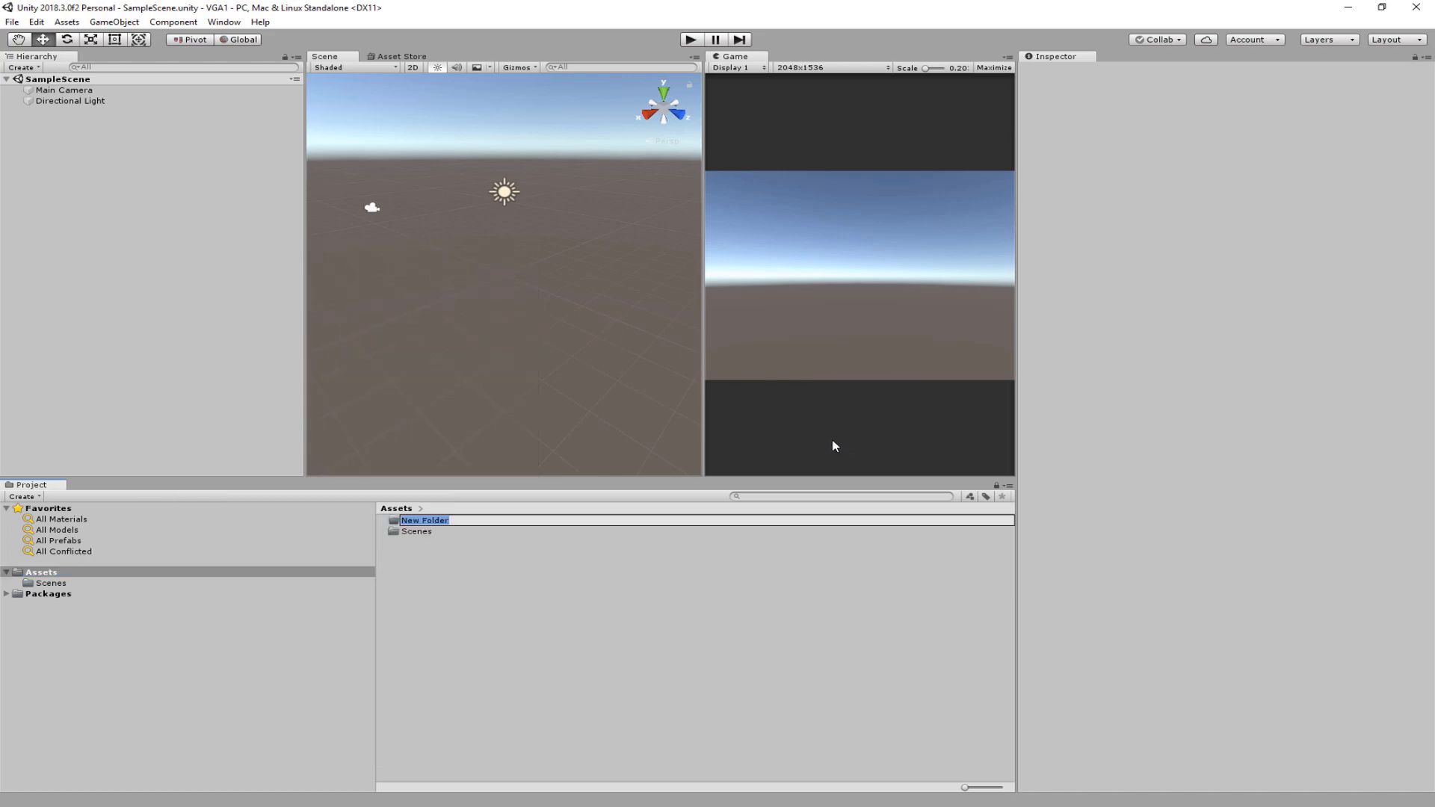
text(A)
text(rtAs)
text(sert)
key(BackSpace)
key(BackSpace)
text(ets)
key(Return)
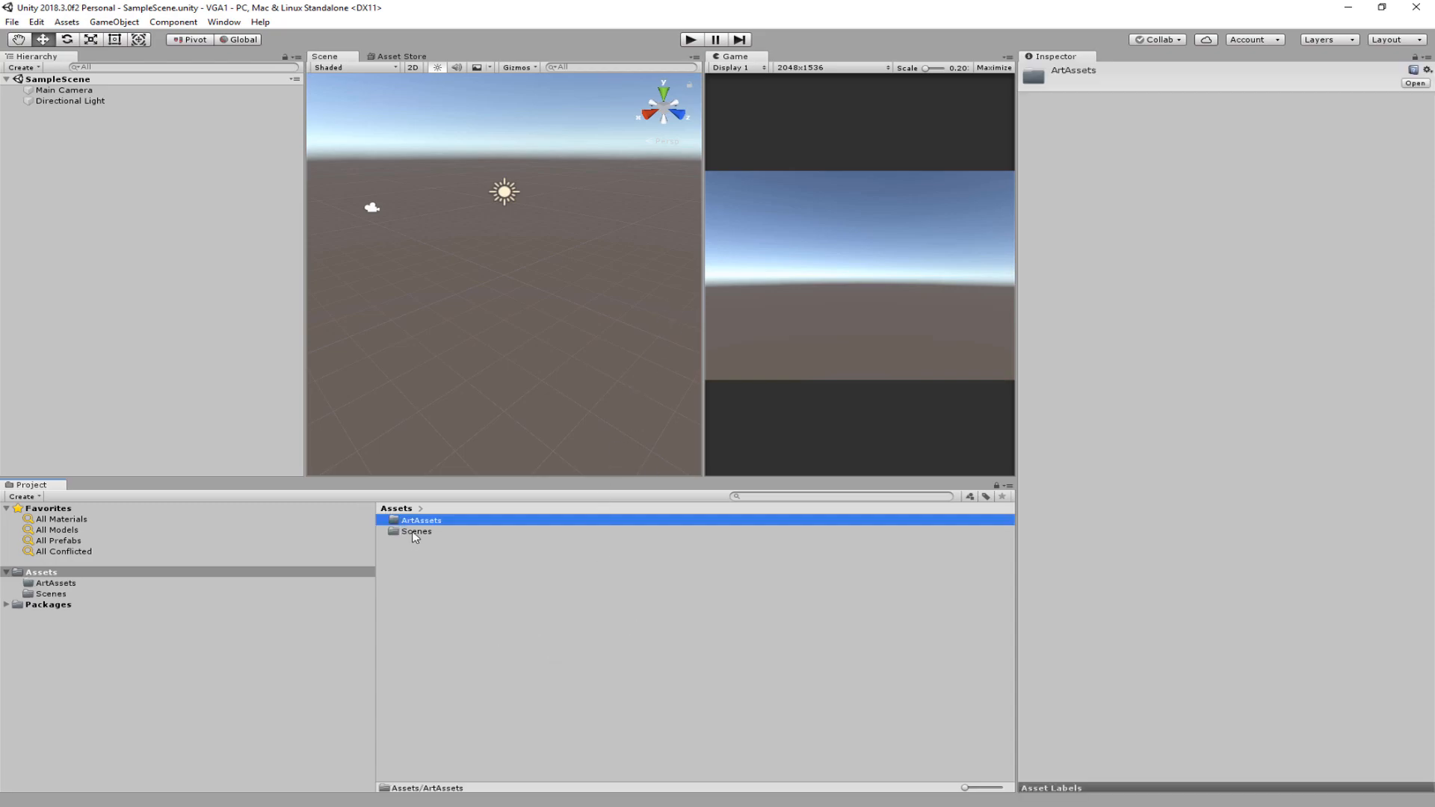
Step: Select the ArtAssets folder, show it in File Explorer to examine its location and meta file, and close that window
click(55, 586)
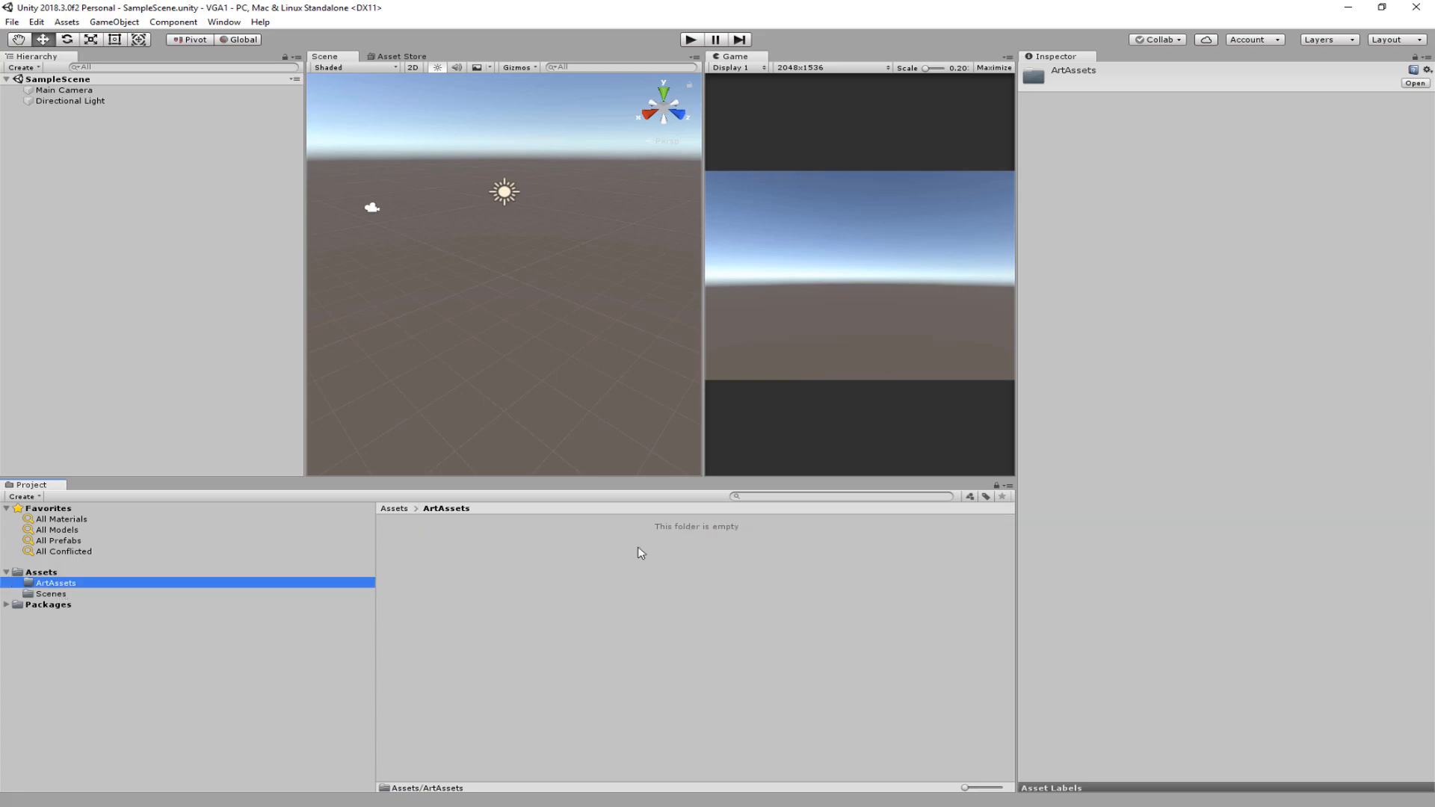
click(670, 607)
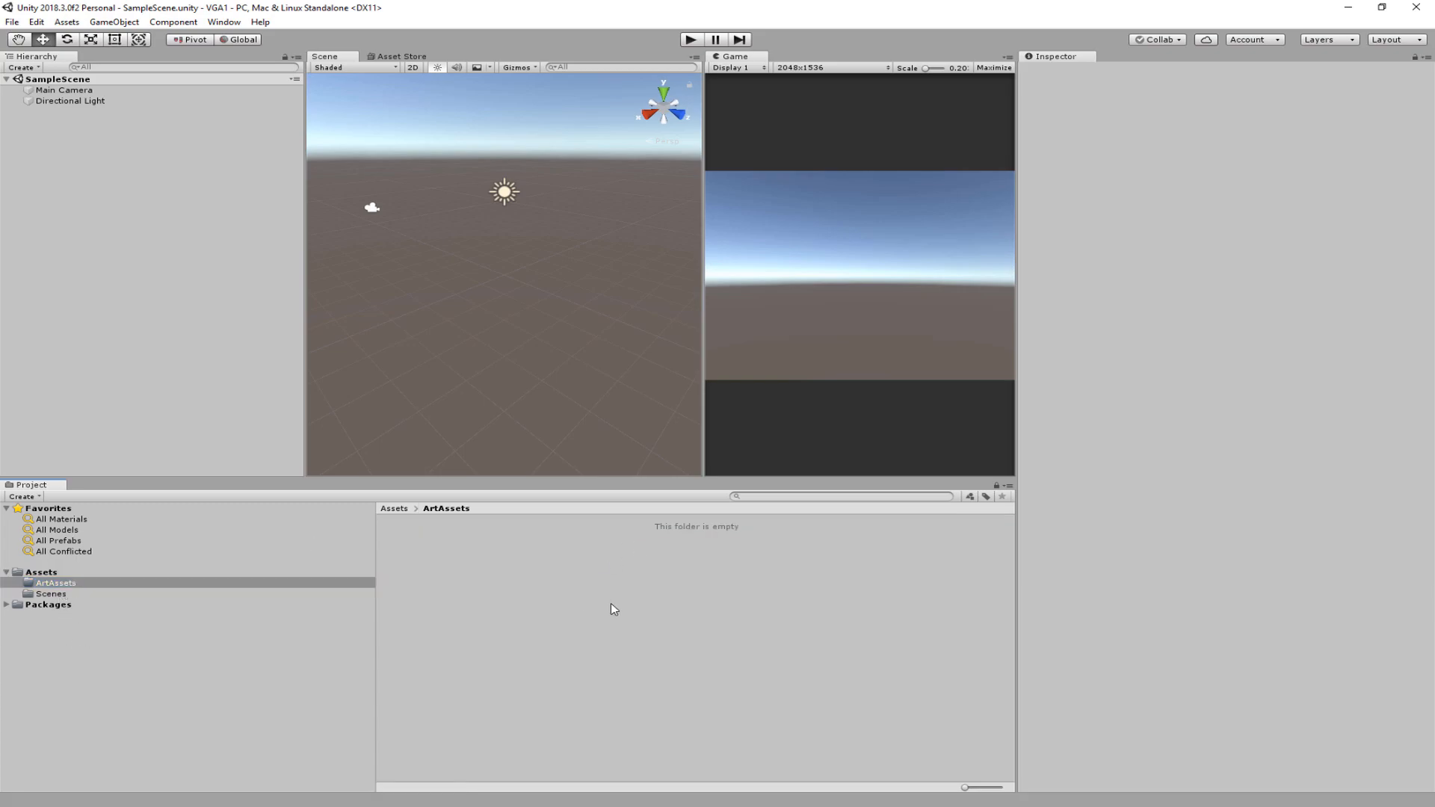
right_click(203, 574)
click(70, 585)
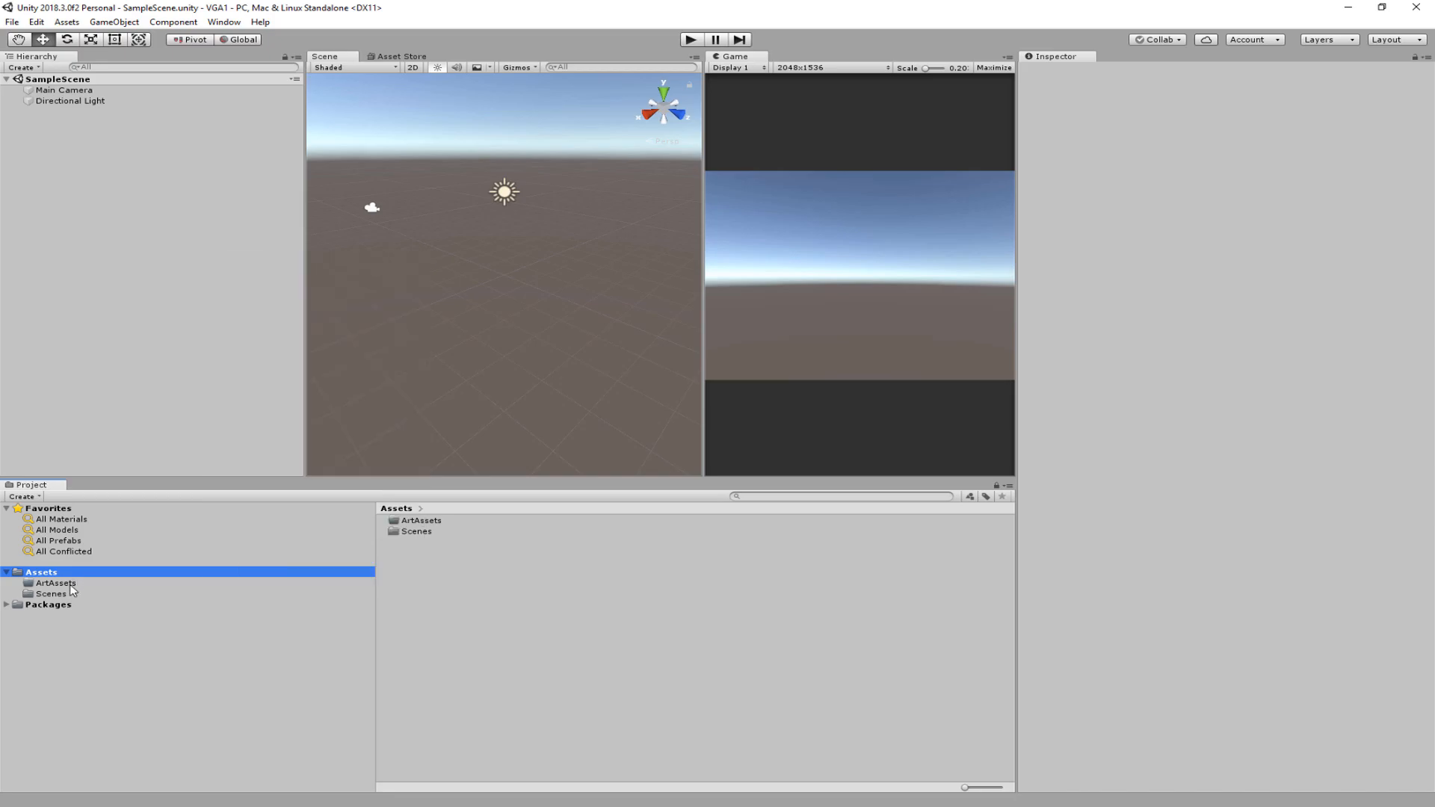
click(65, 584)
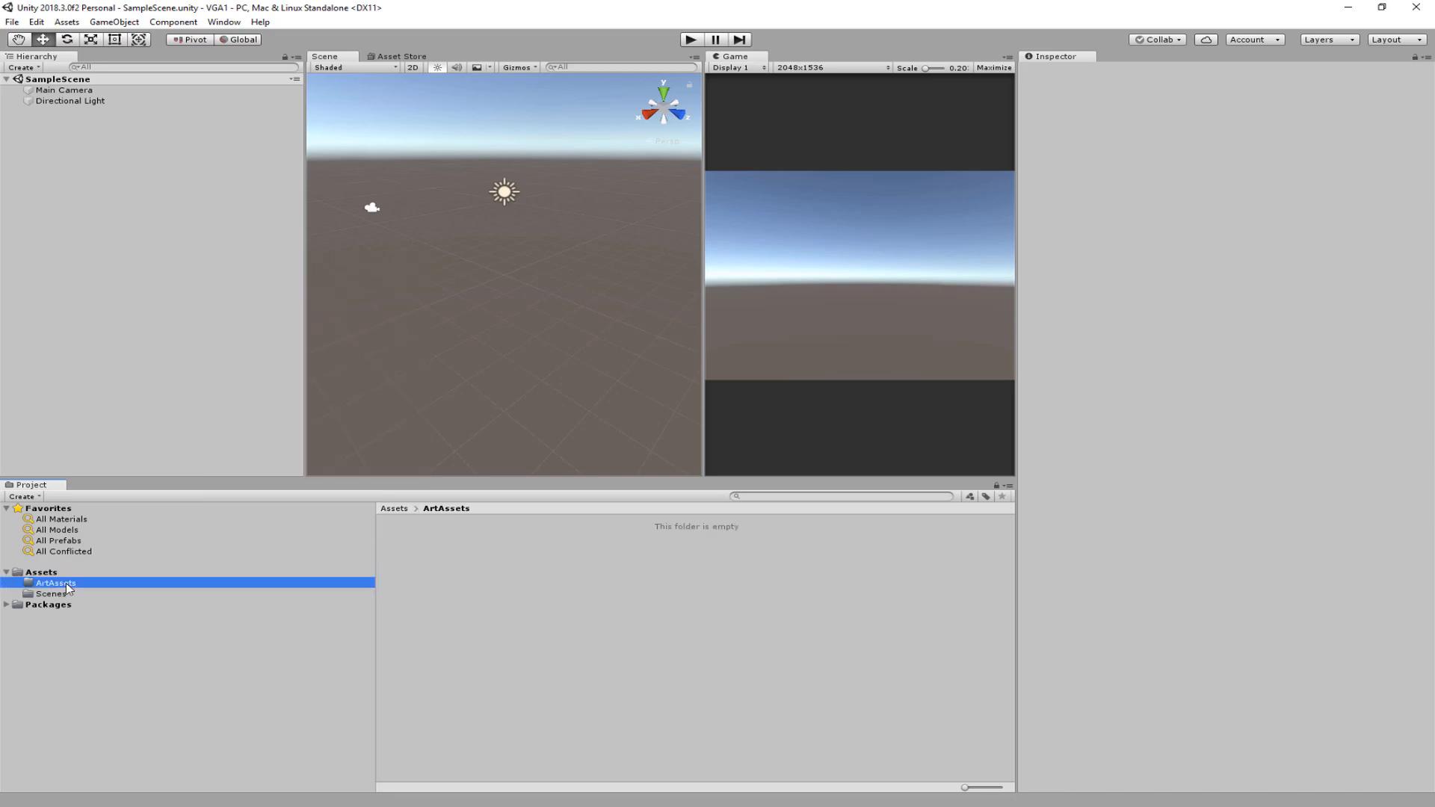
right_click(66, 584)
click(125, 291)
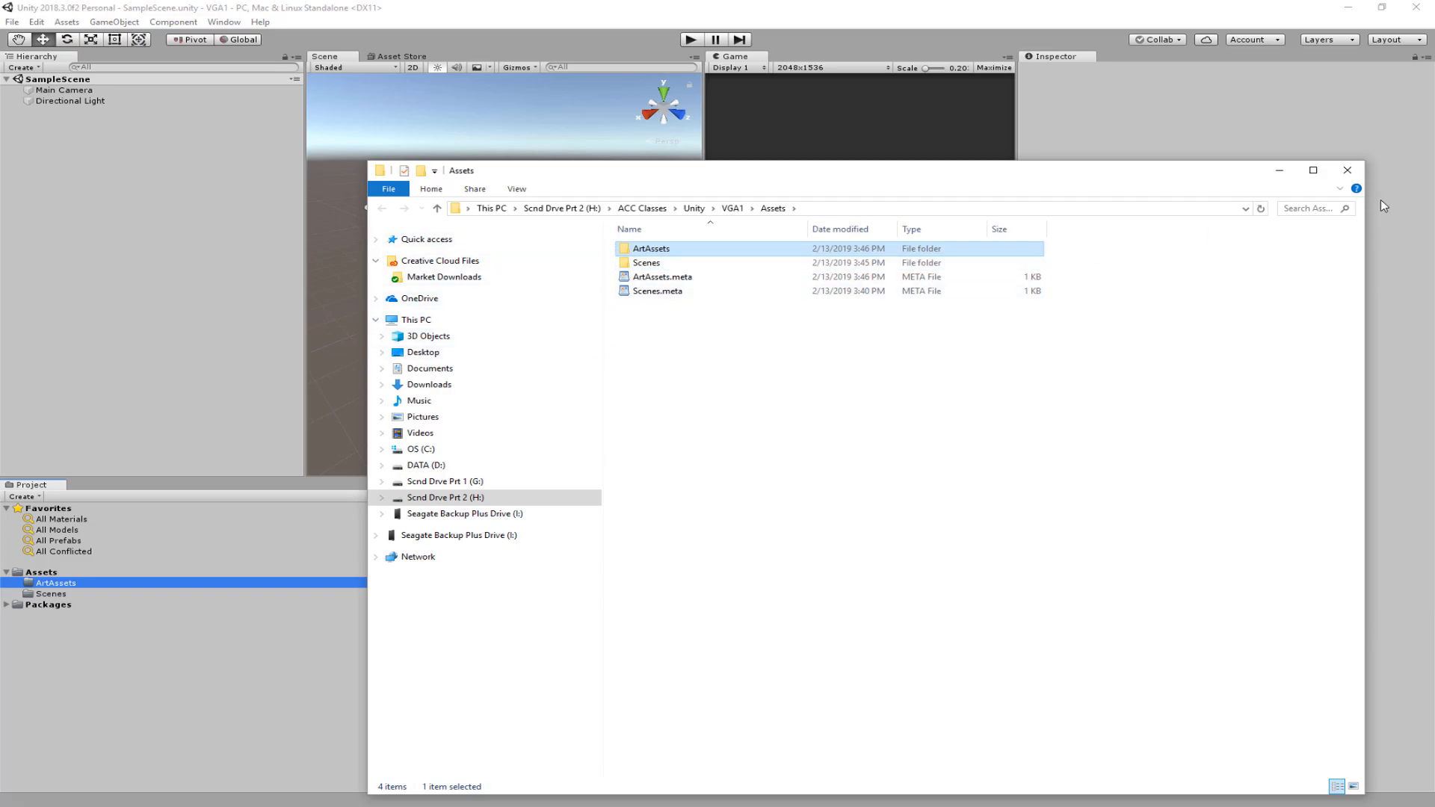
click(1347, 170)
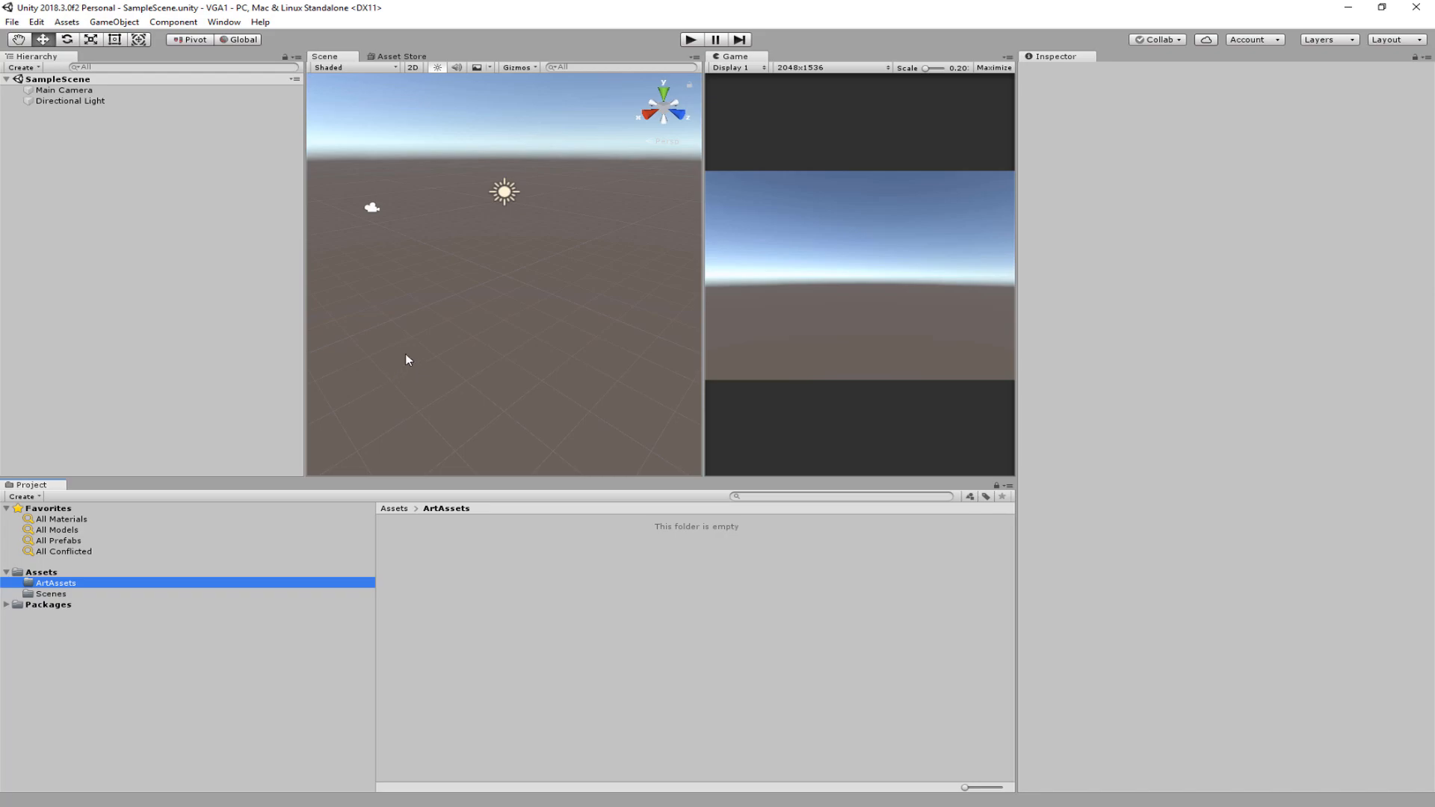
Step: Examine the example folder hierarchy in the full-size Luna_Project.jpg image, and close the image to return to Unity
click(63, 593)
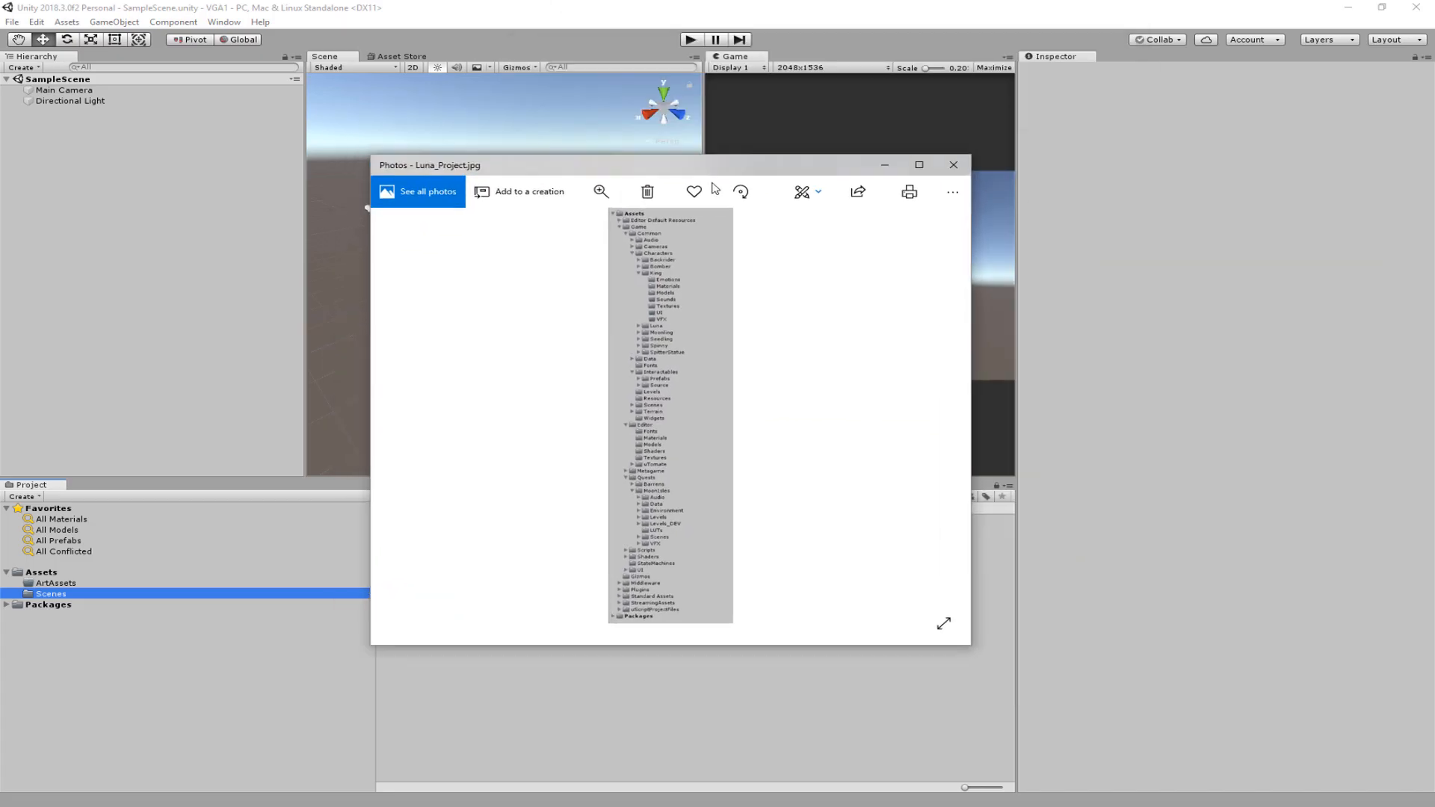
click(977, 172)
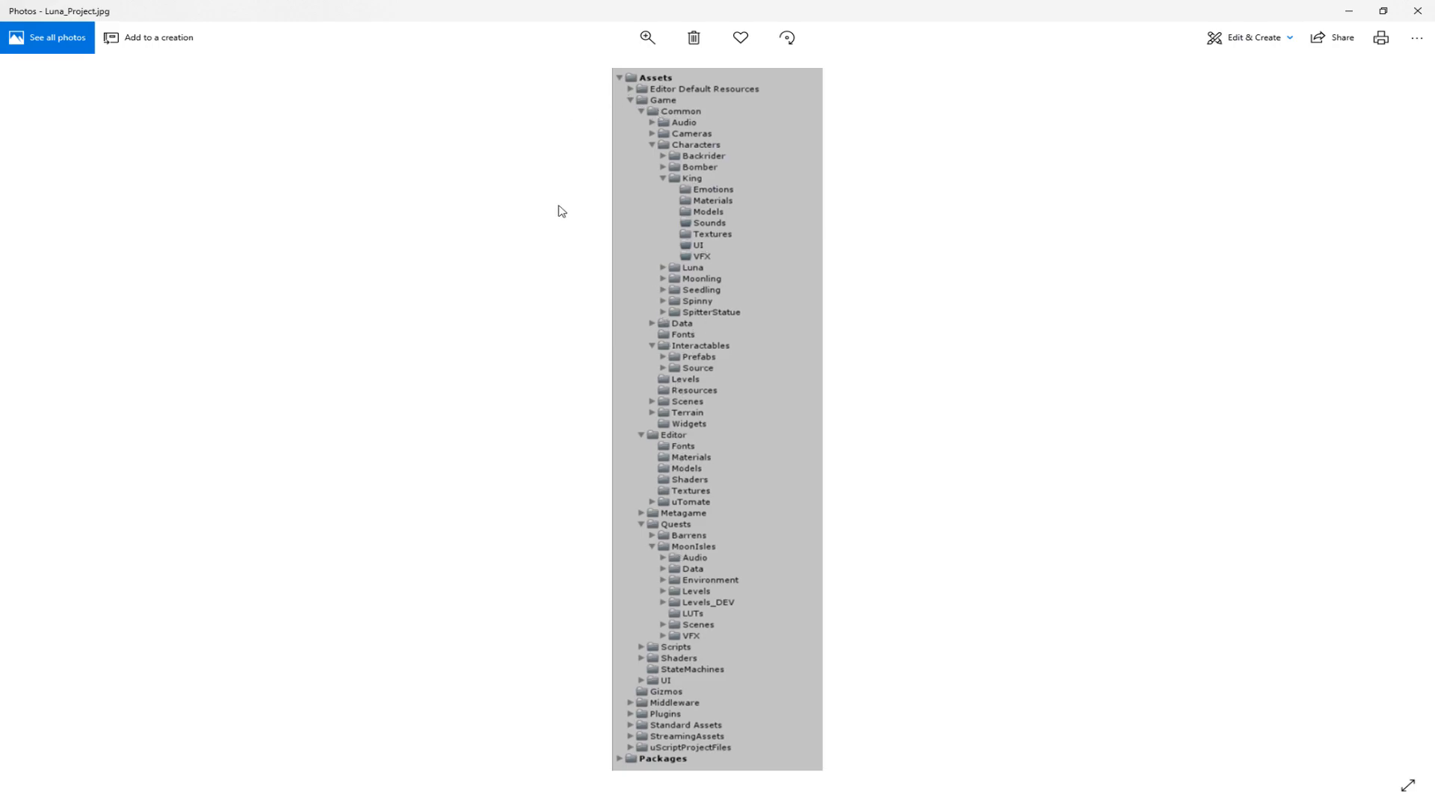
click(1417, 12)
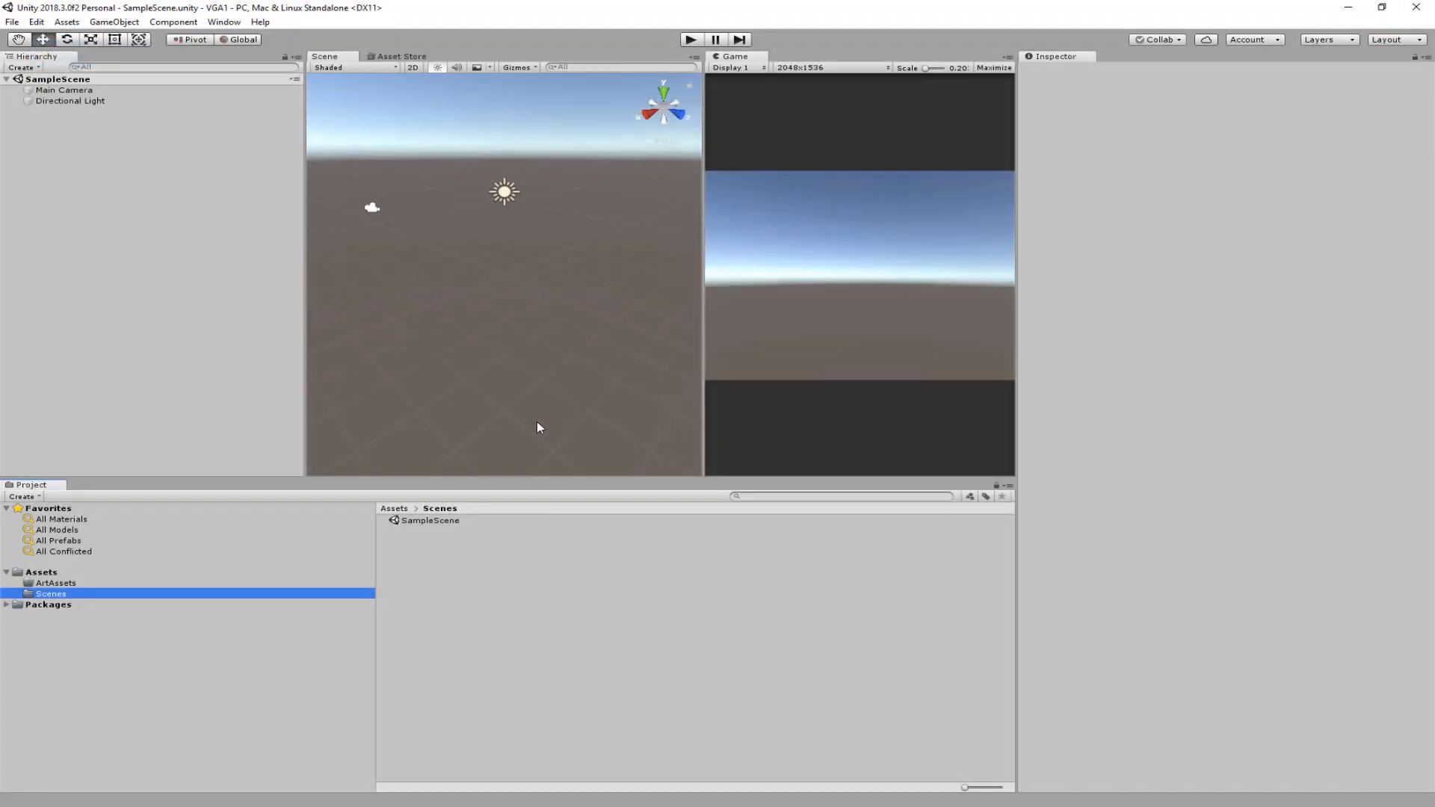
Step: Create a new folder named Environments inside the ArtAssets folder
click(63, 583)
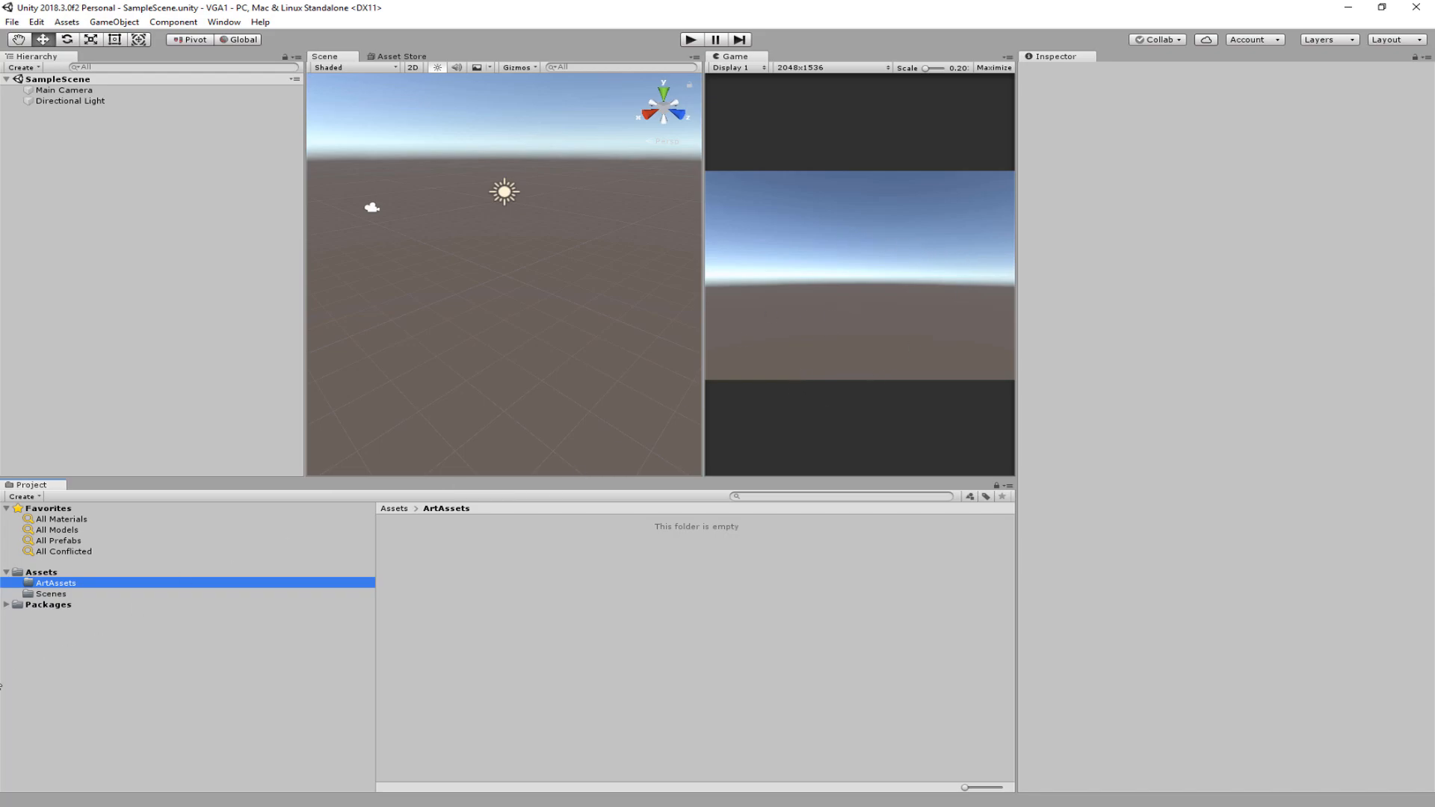
right_click(520, 580)
mouse_move(587, 268)
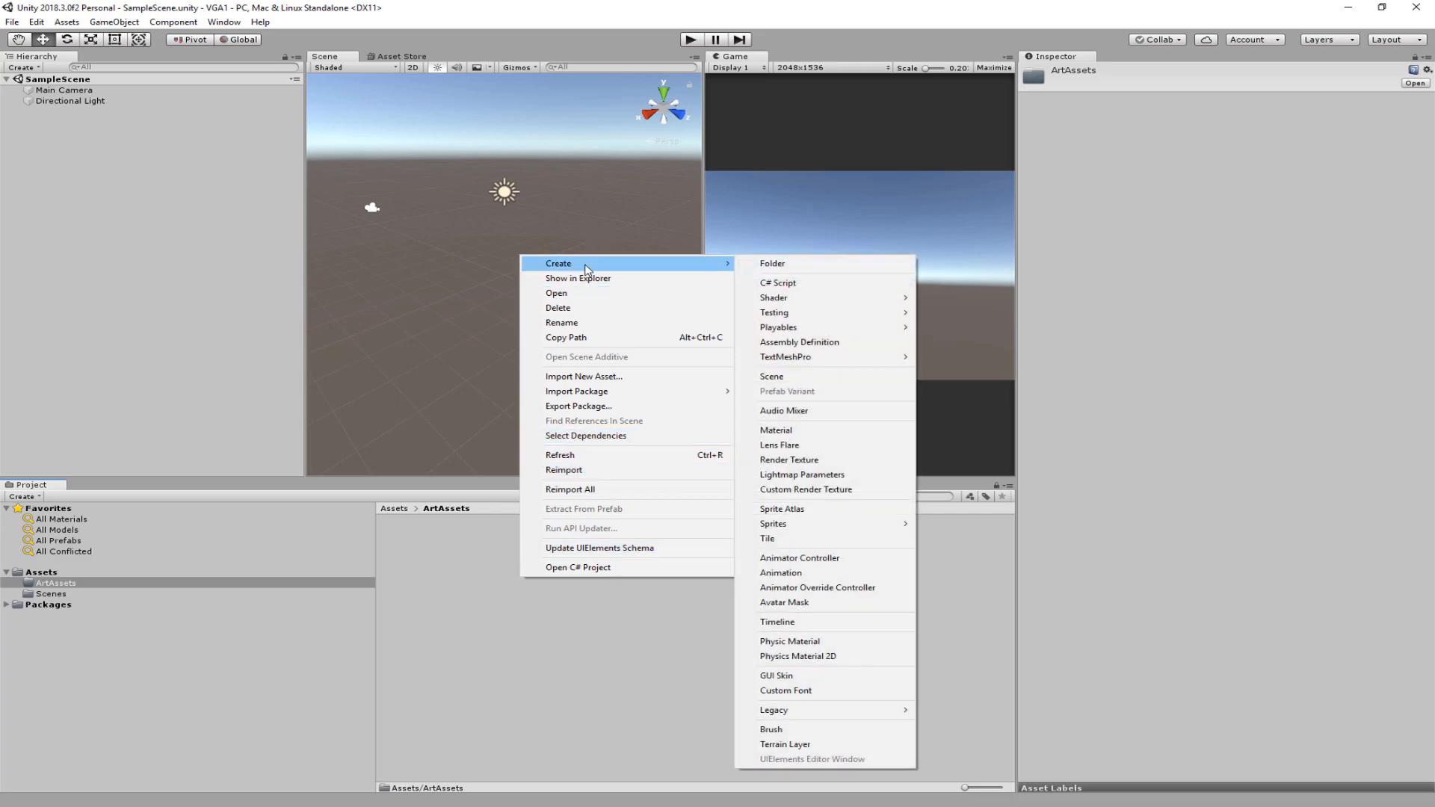
click(770, 264)
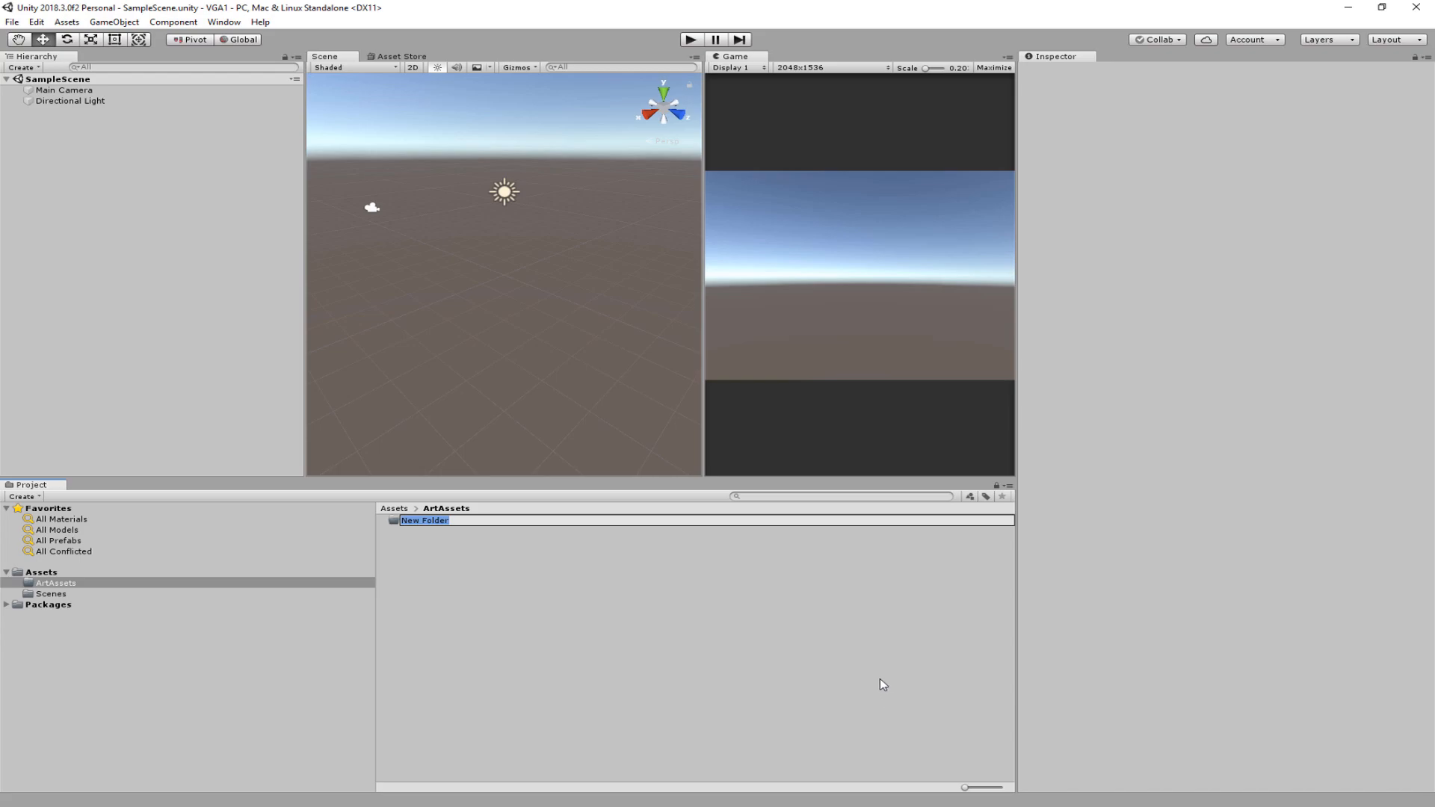
text(Environe)
text(mtns)
key(BackSpace)
key(BackSpace)
key(BackSpace)
key(BackSpace)
text(ments)
key(Return)
right_click(658, 617)
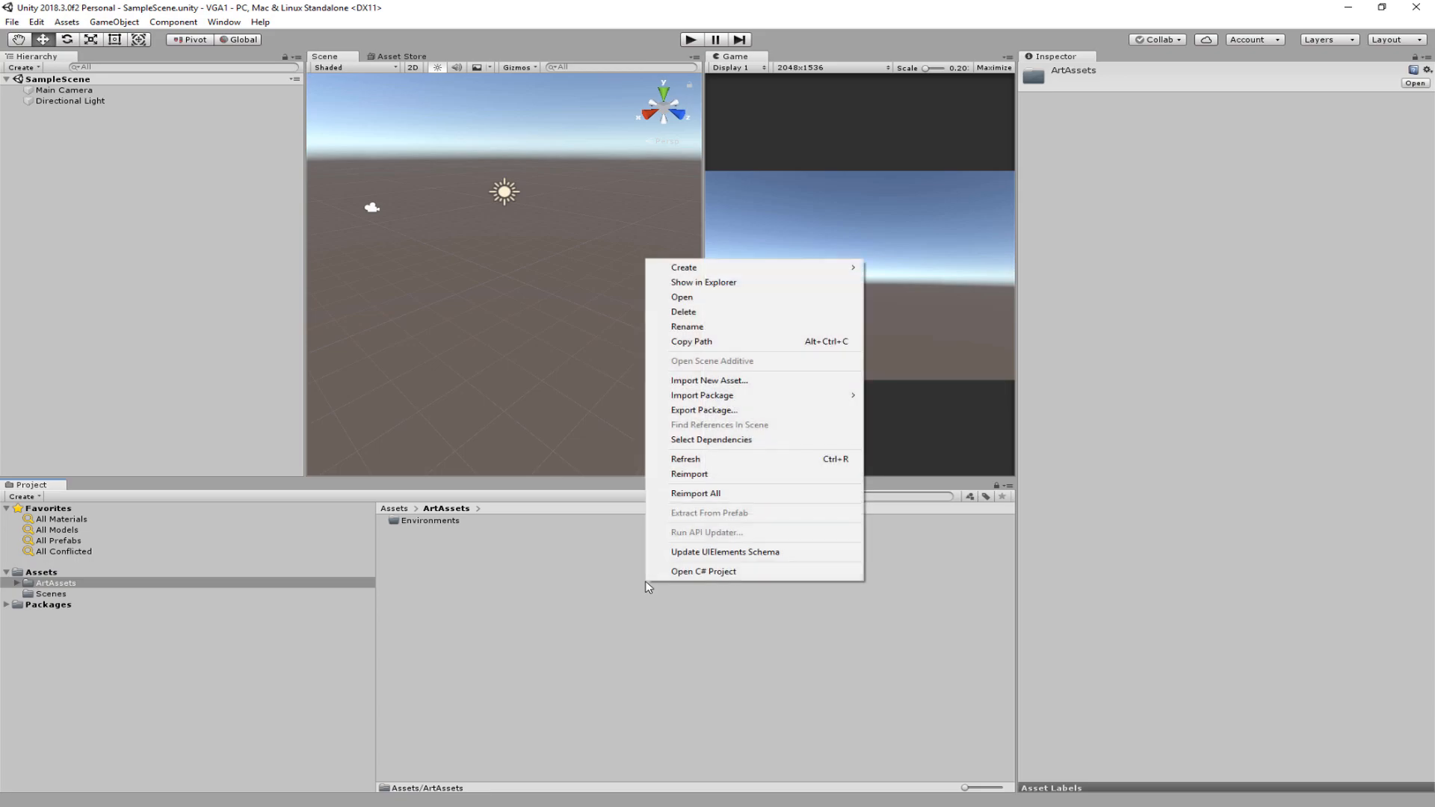
mouse_move(711, 267)
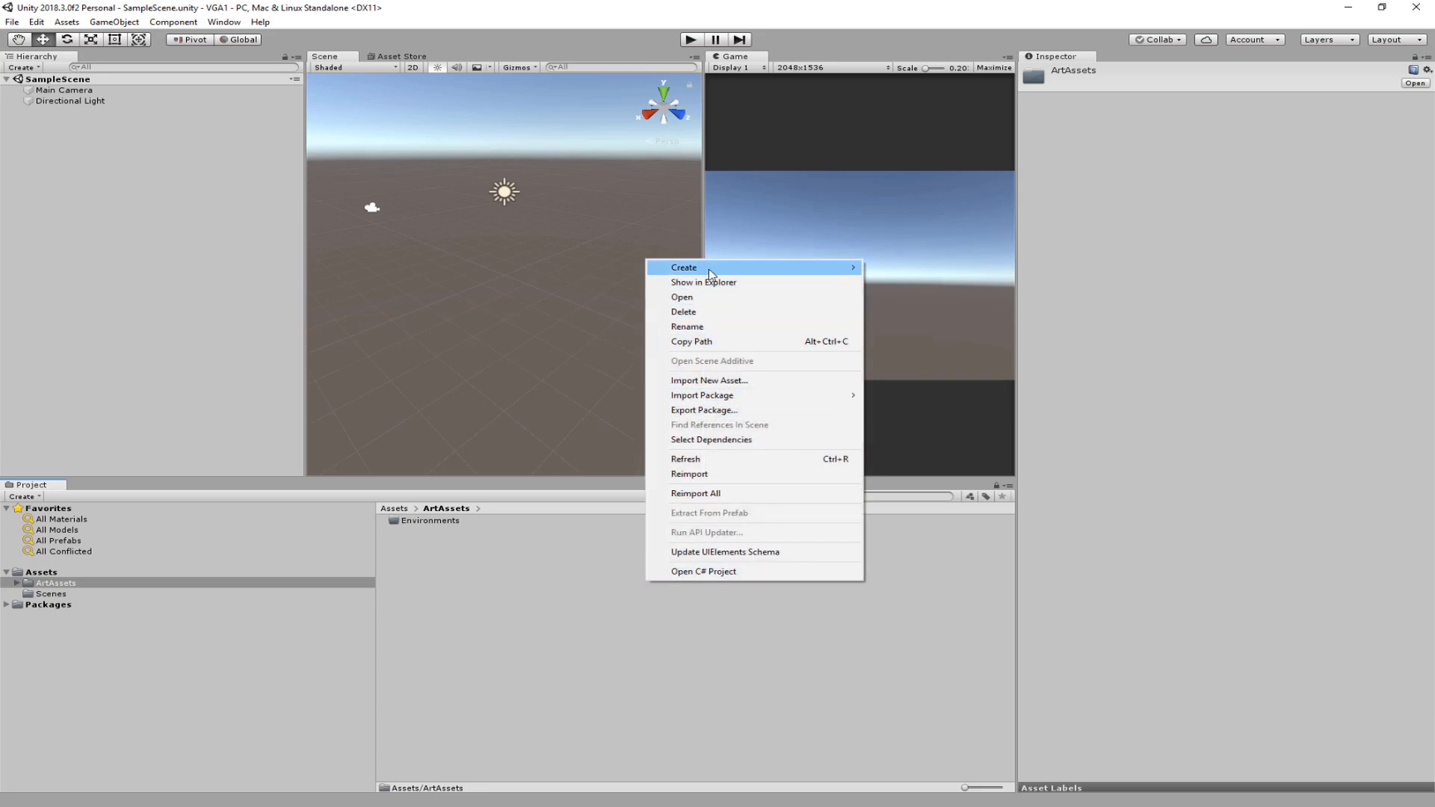
click(943, 267)
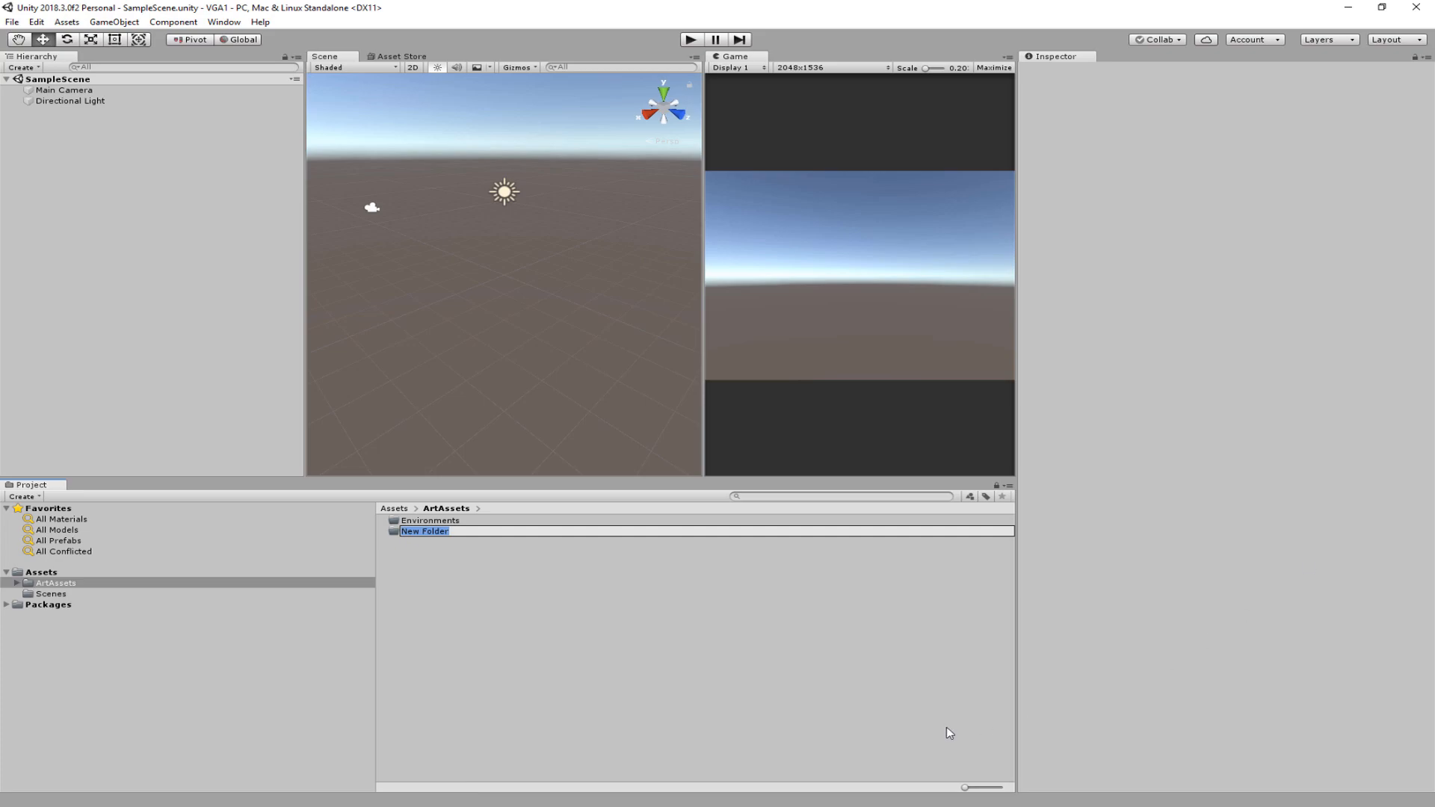
key(Return)
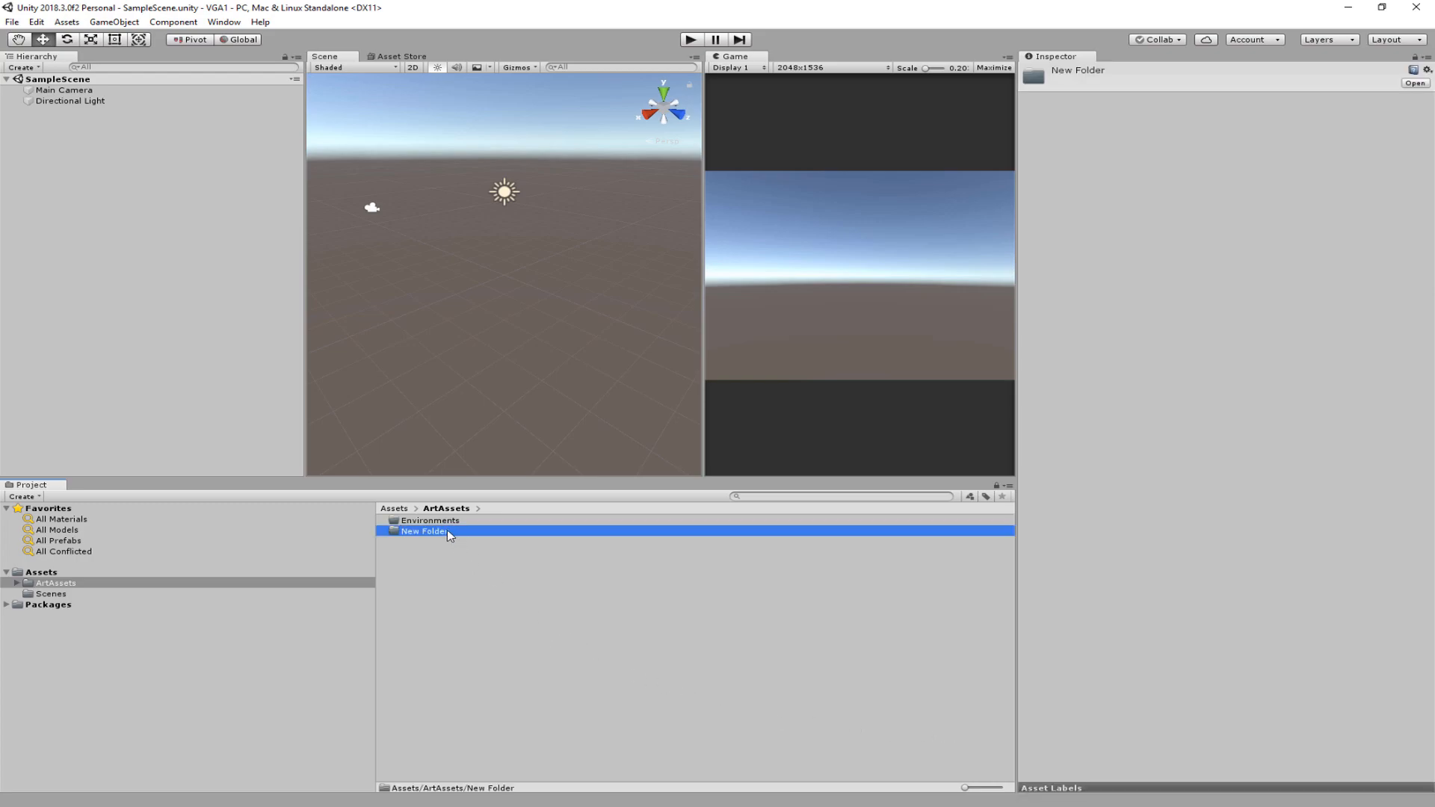
key(Delete)
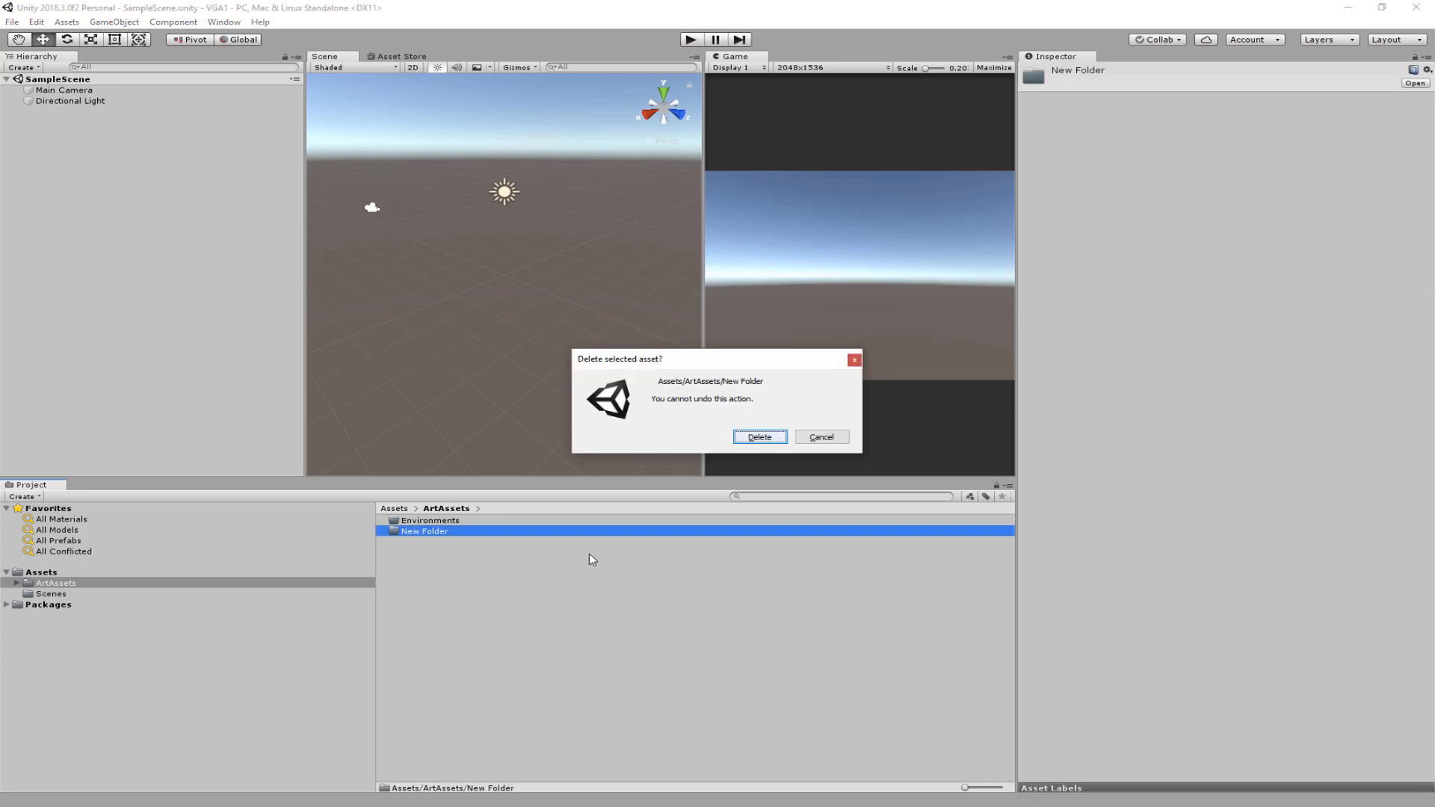
click(761, 438)
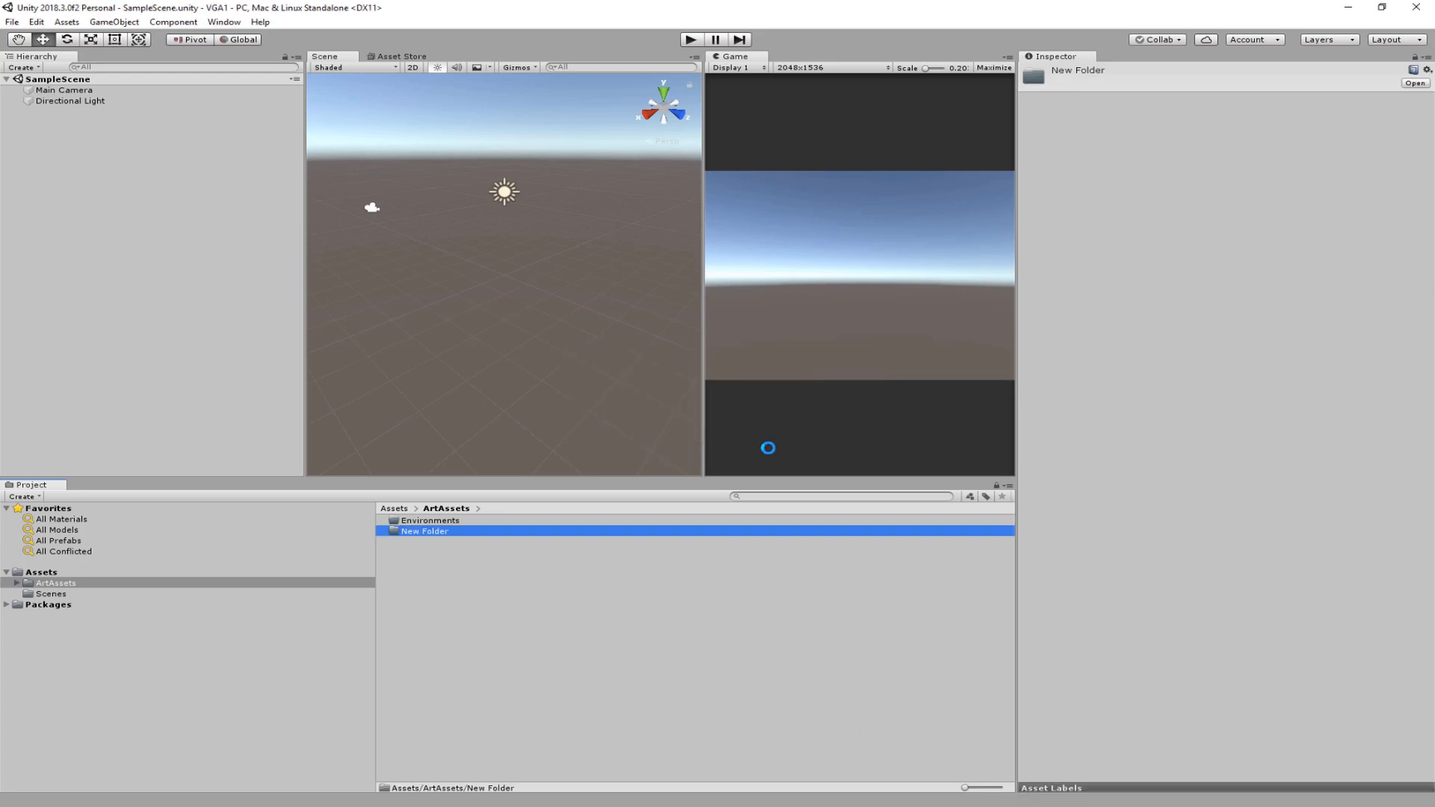
Step: Open the Environments folder and create a subfolder named Materials in it
click(449, 523)
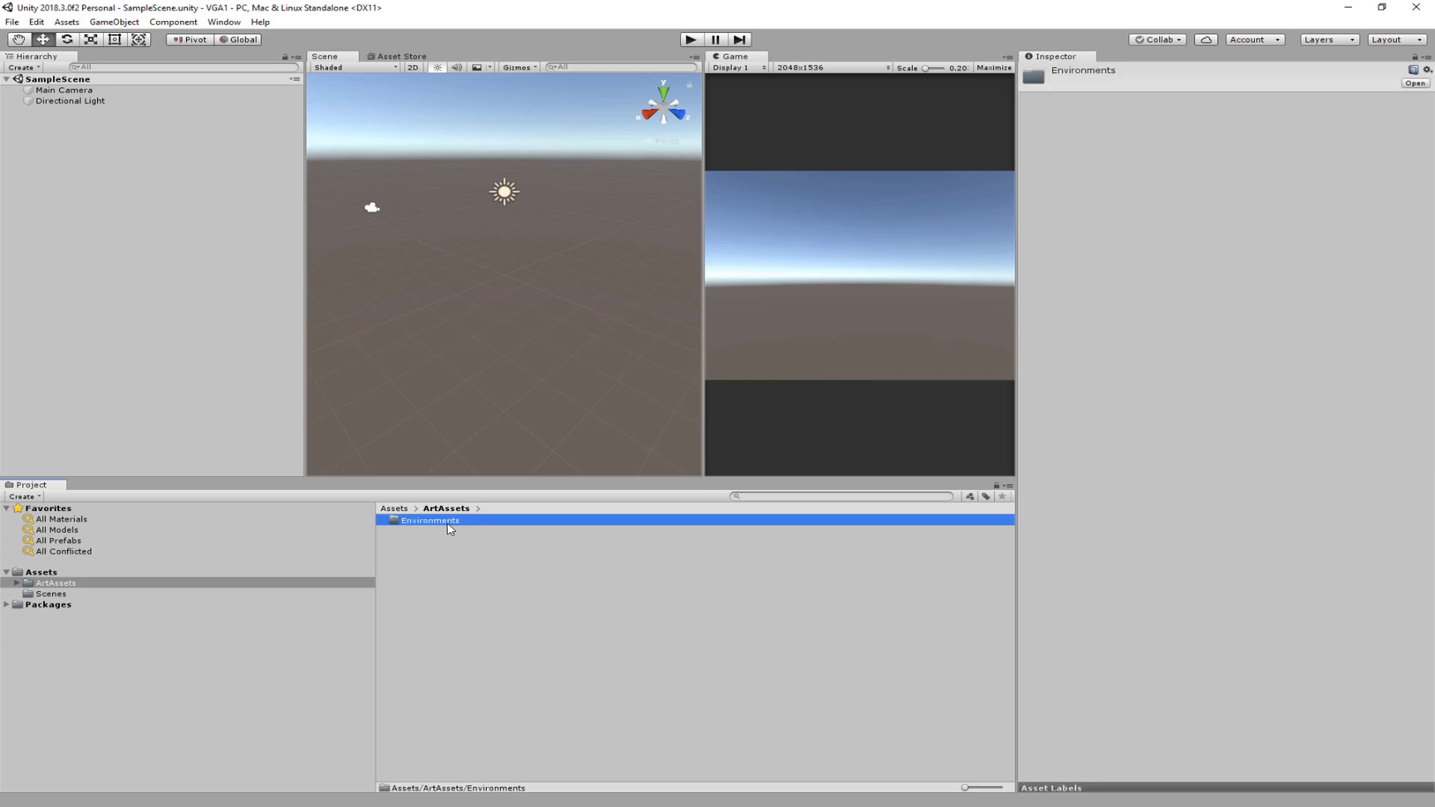
double_click(447, 523)
right_click(597, 593)
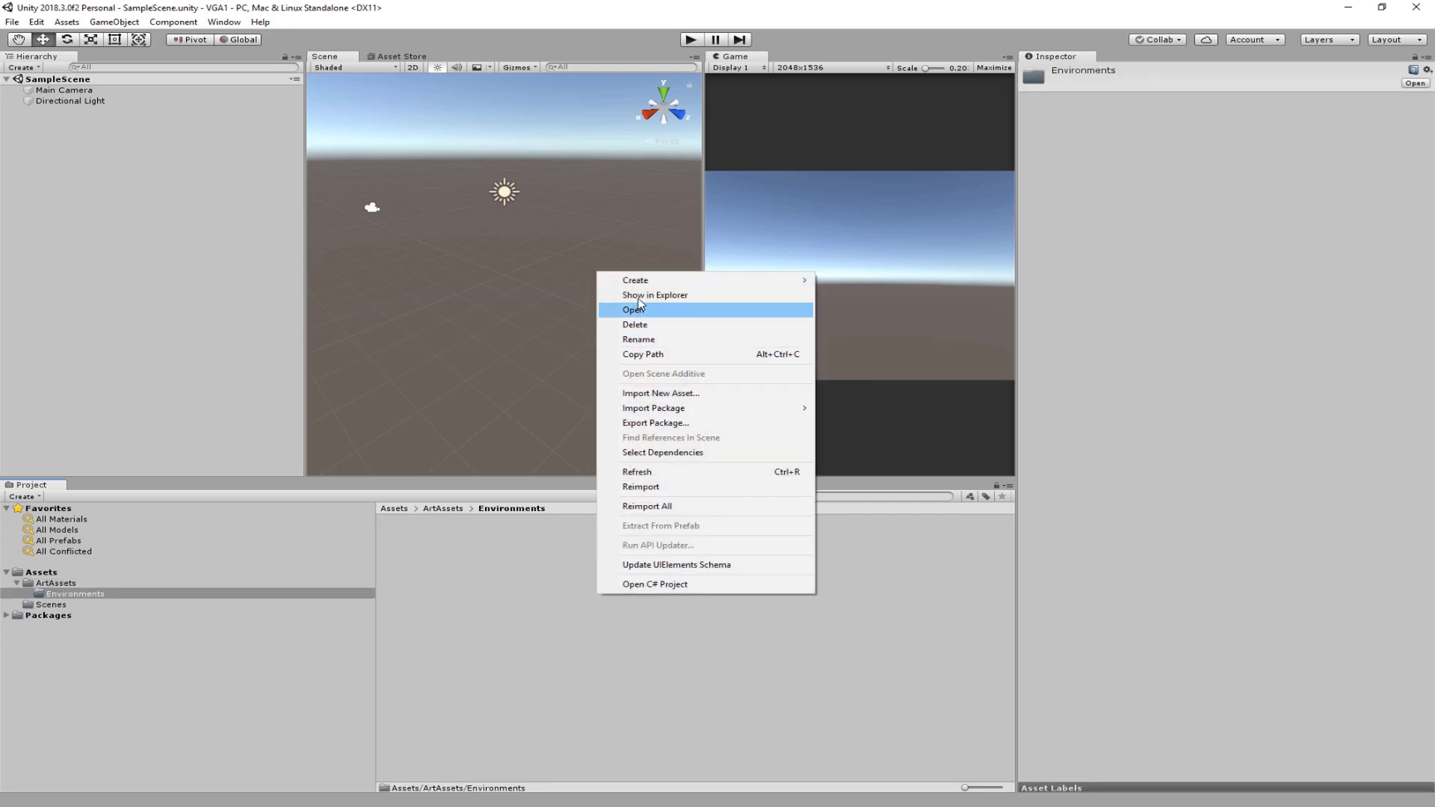
mouse_move(639, 280)
click(850, 281)
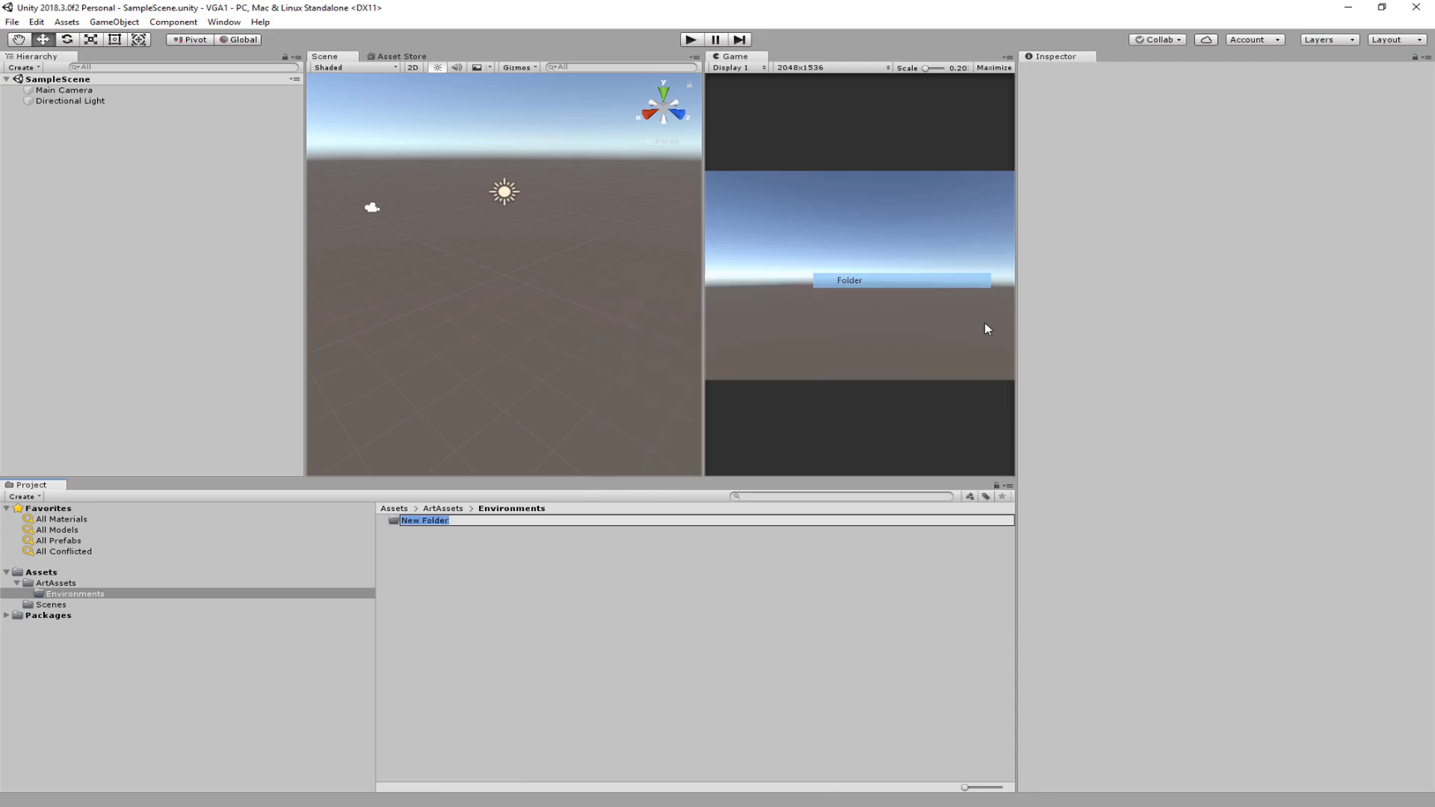
text(Materials)
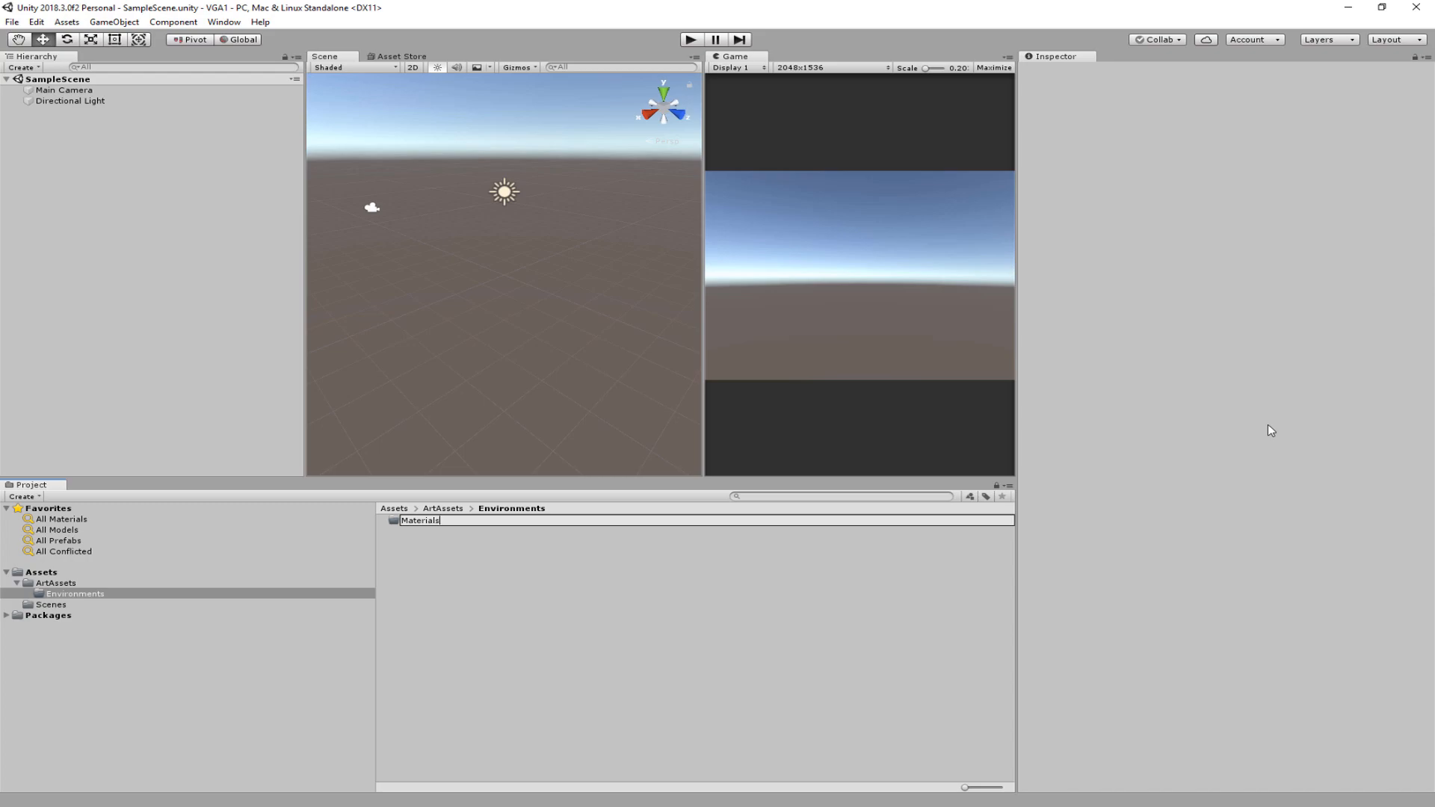
key(Return)
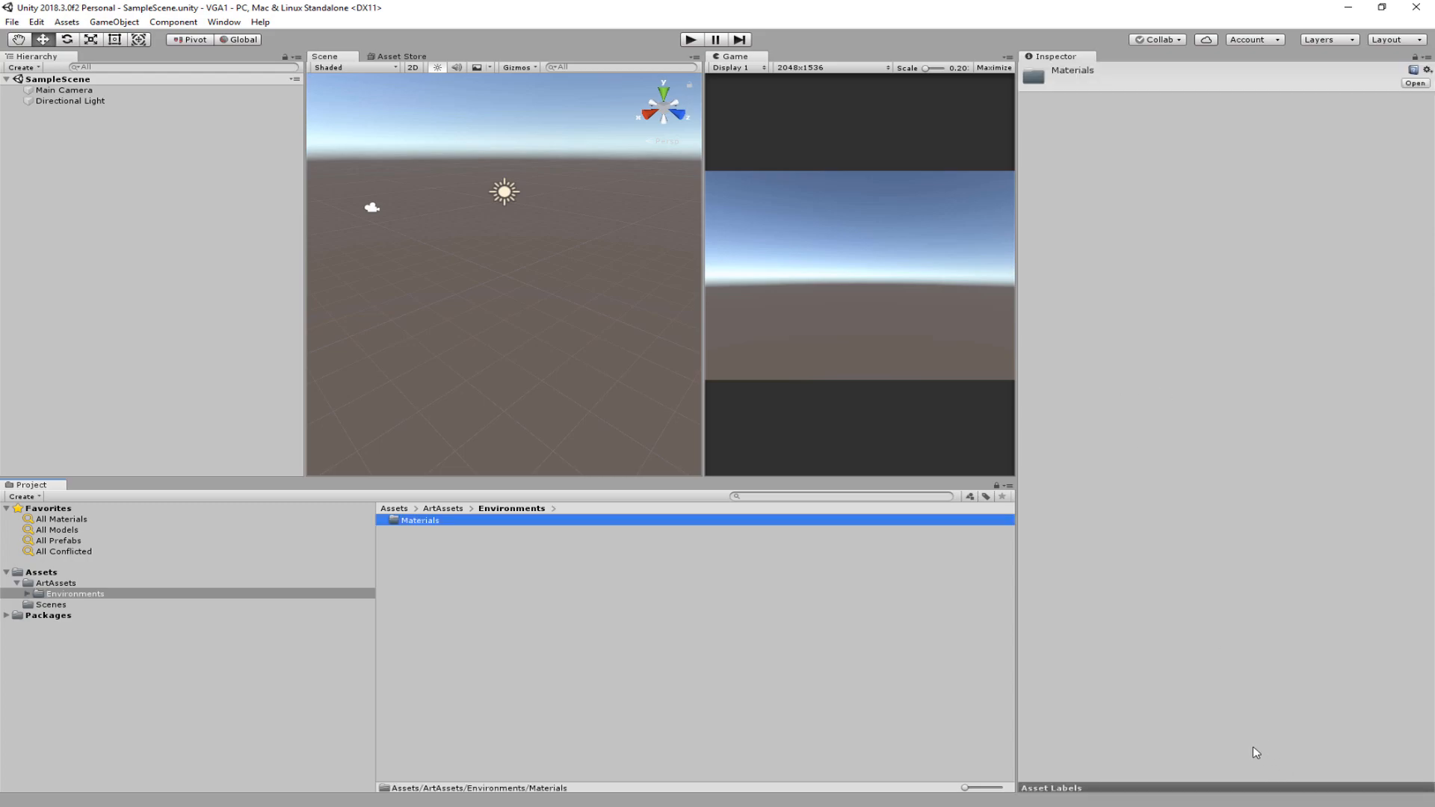
Step: Create a second subfolder in Environments and name it Textures
right_click(535, 563)
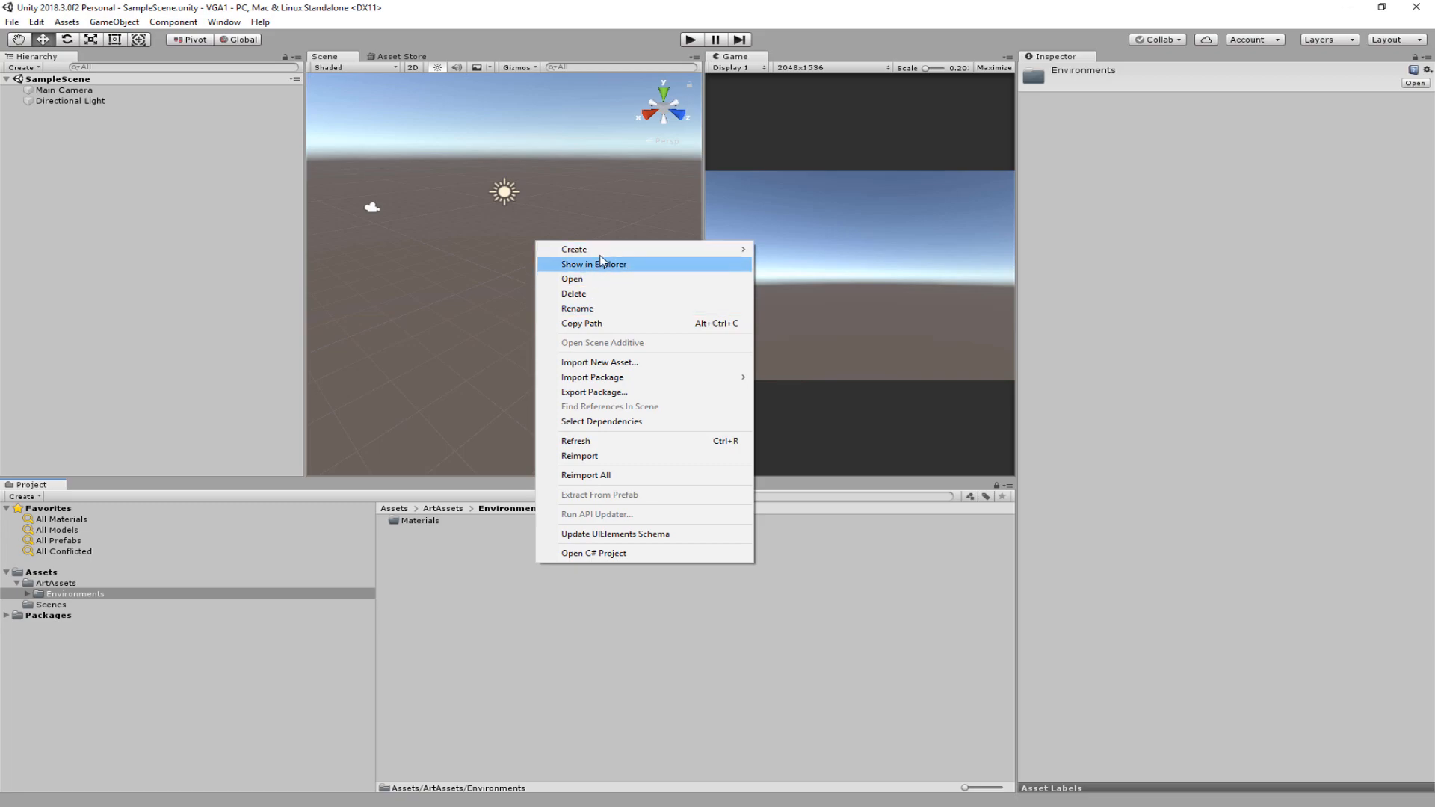
mouse_move(683, 250)
click(810, 254)
key(Return)
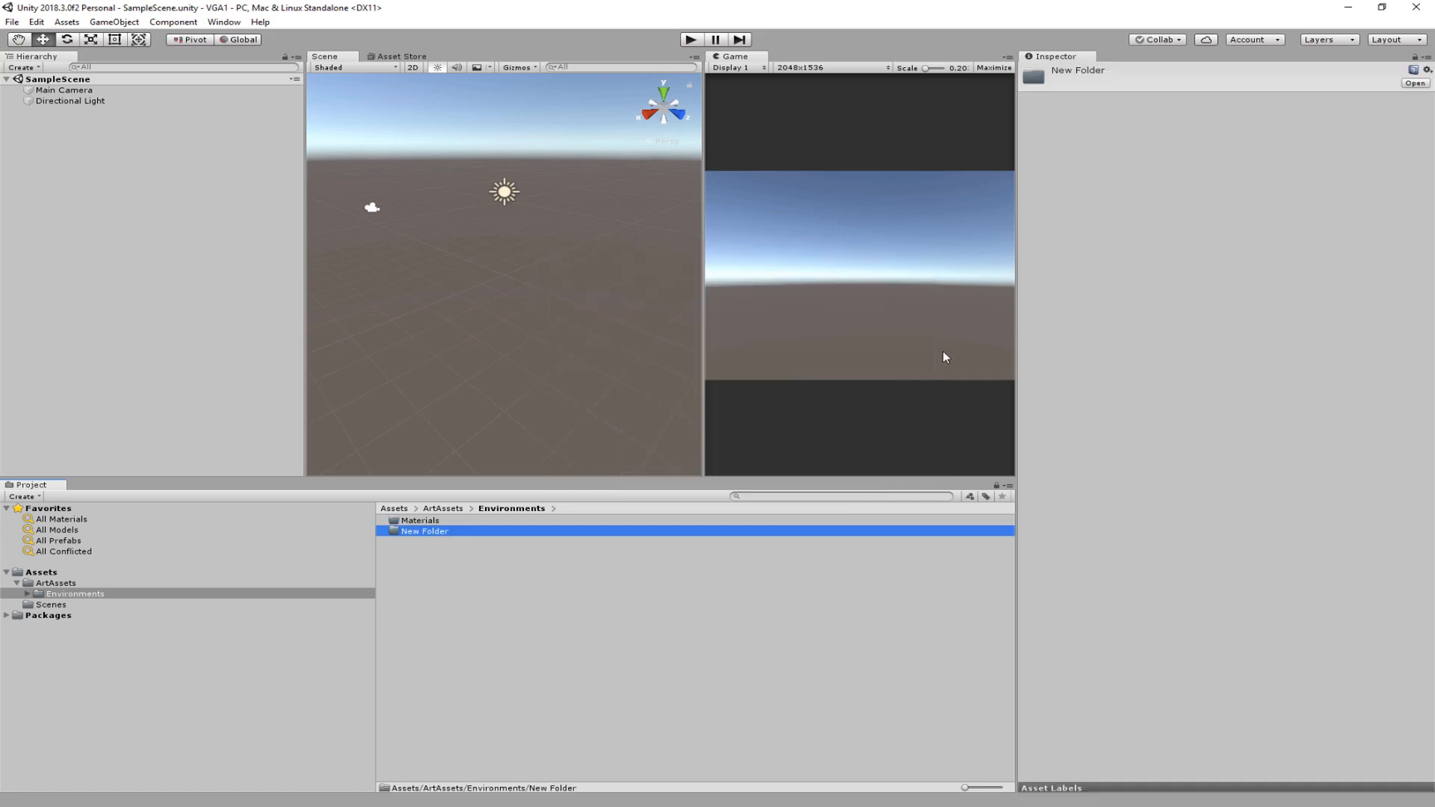
click(447, 532)
text(Textures)
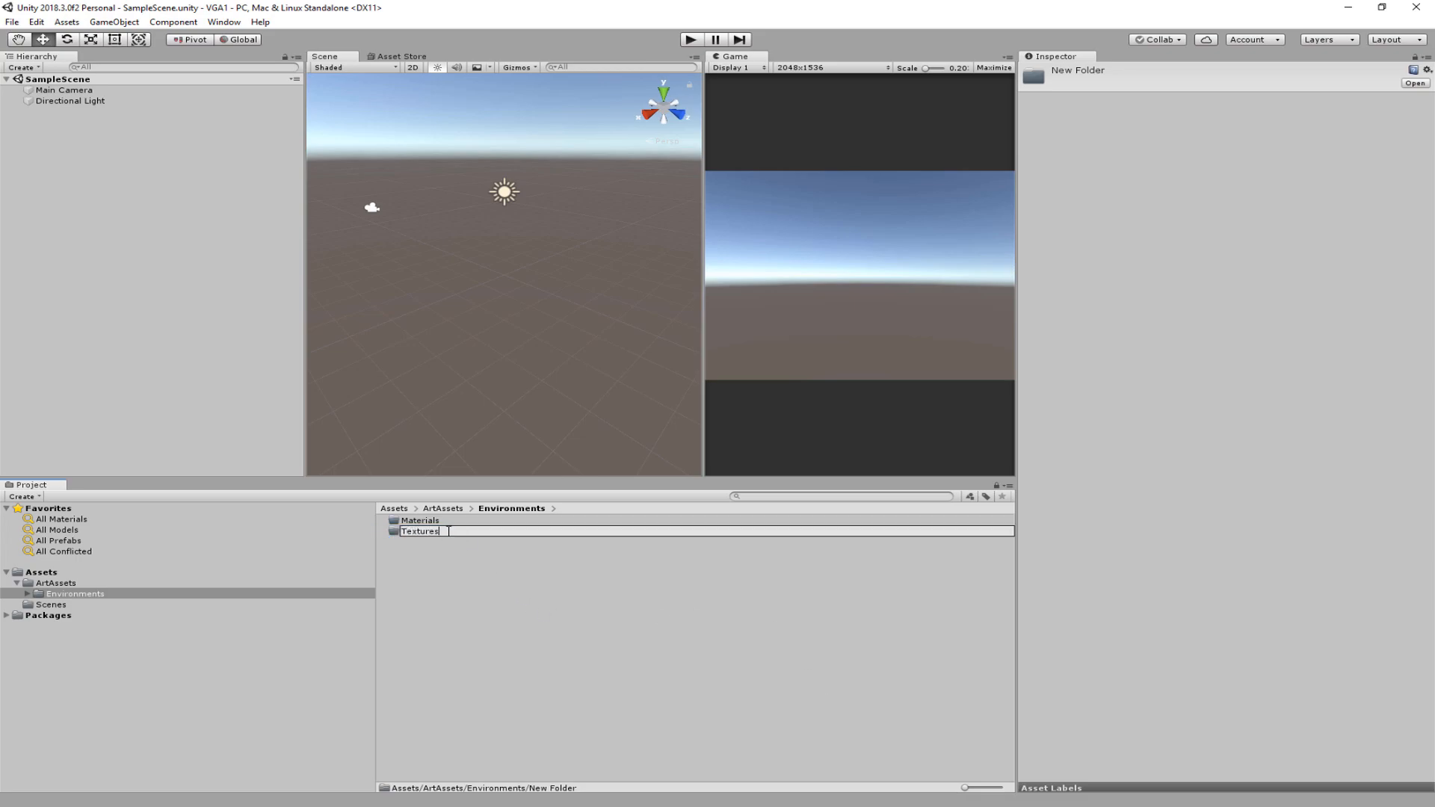
key(Return)
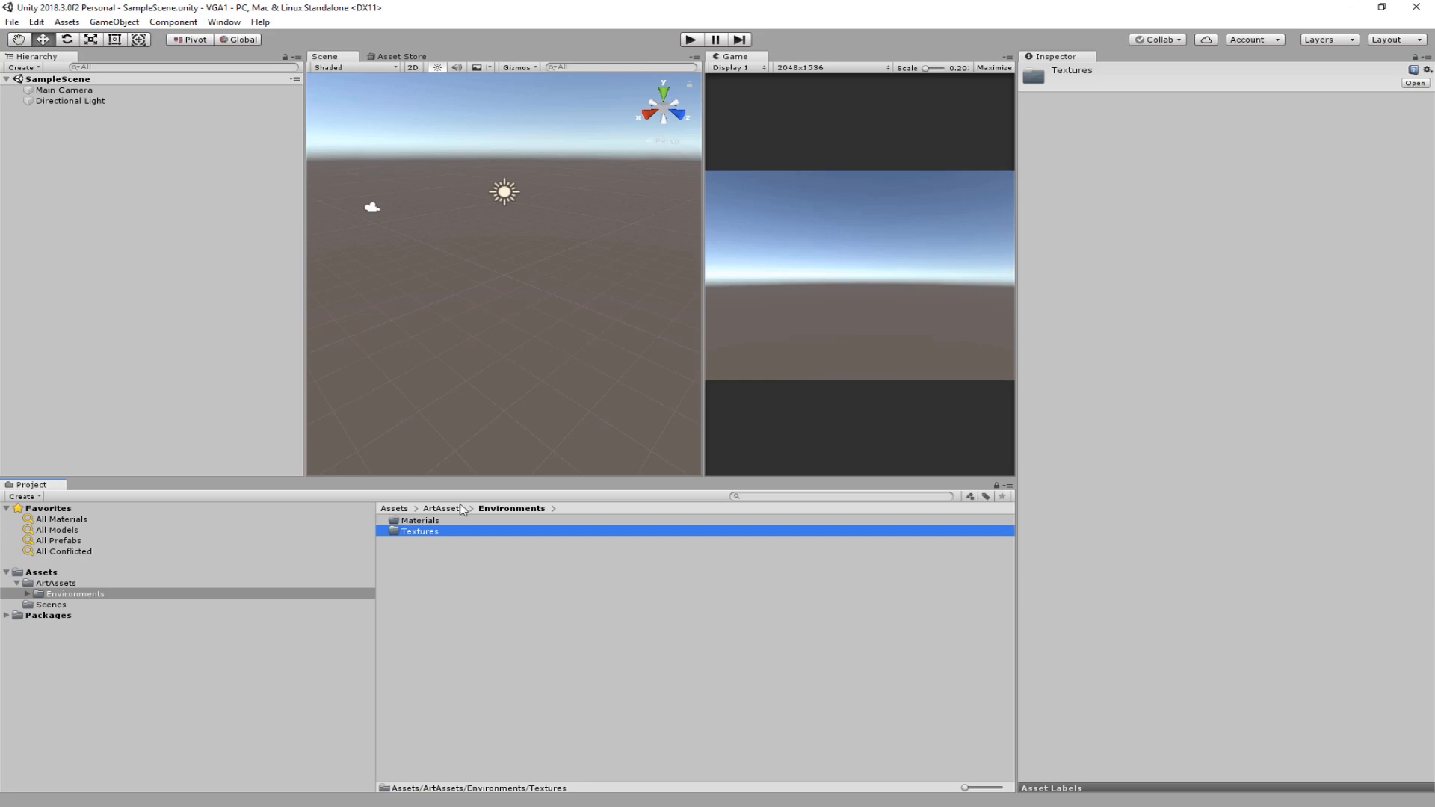
click(456, 522)
click(456, 555)
click(430, 529)
key(Up)
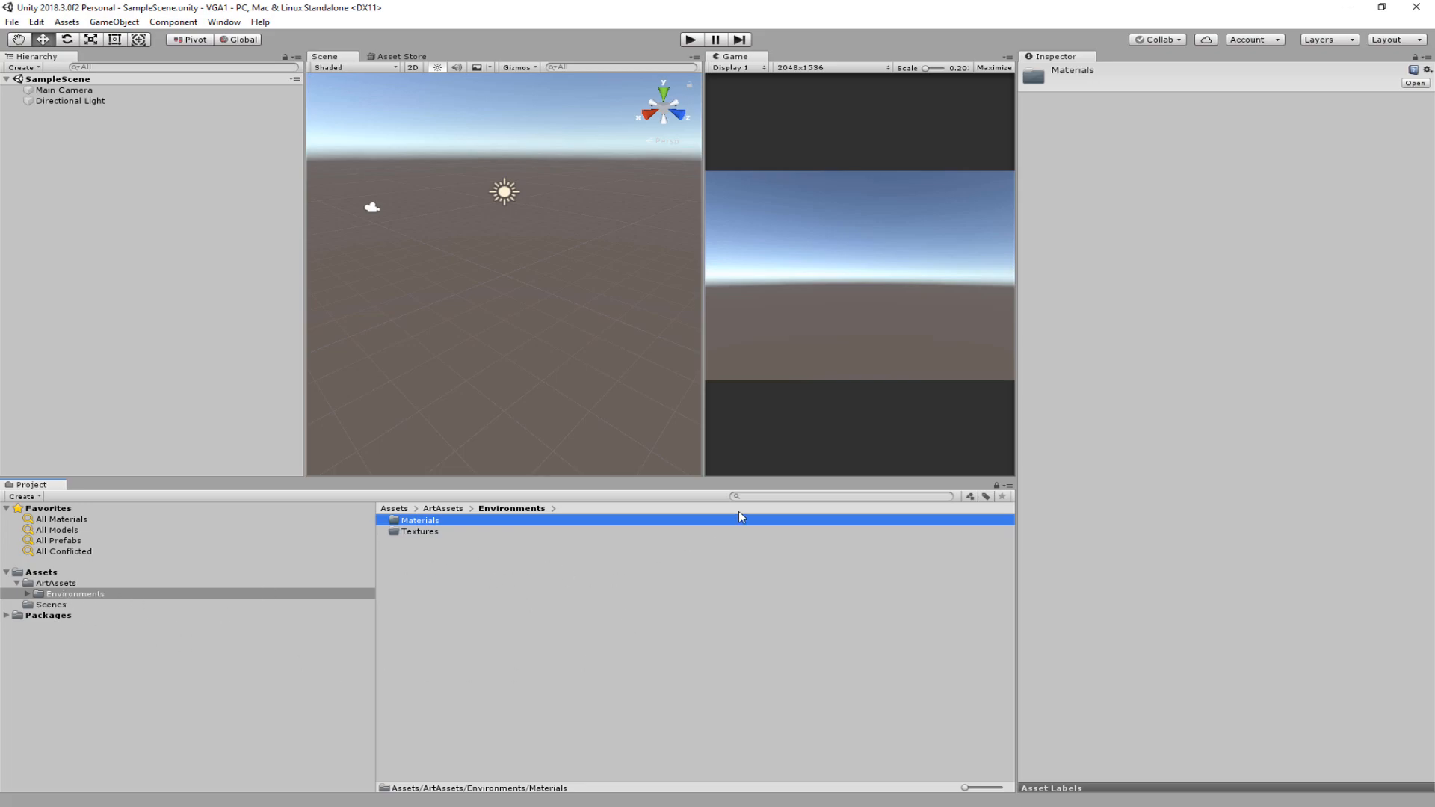
click(427, 530)
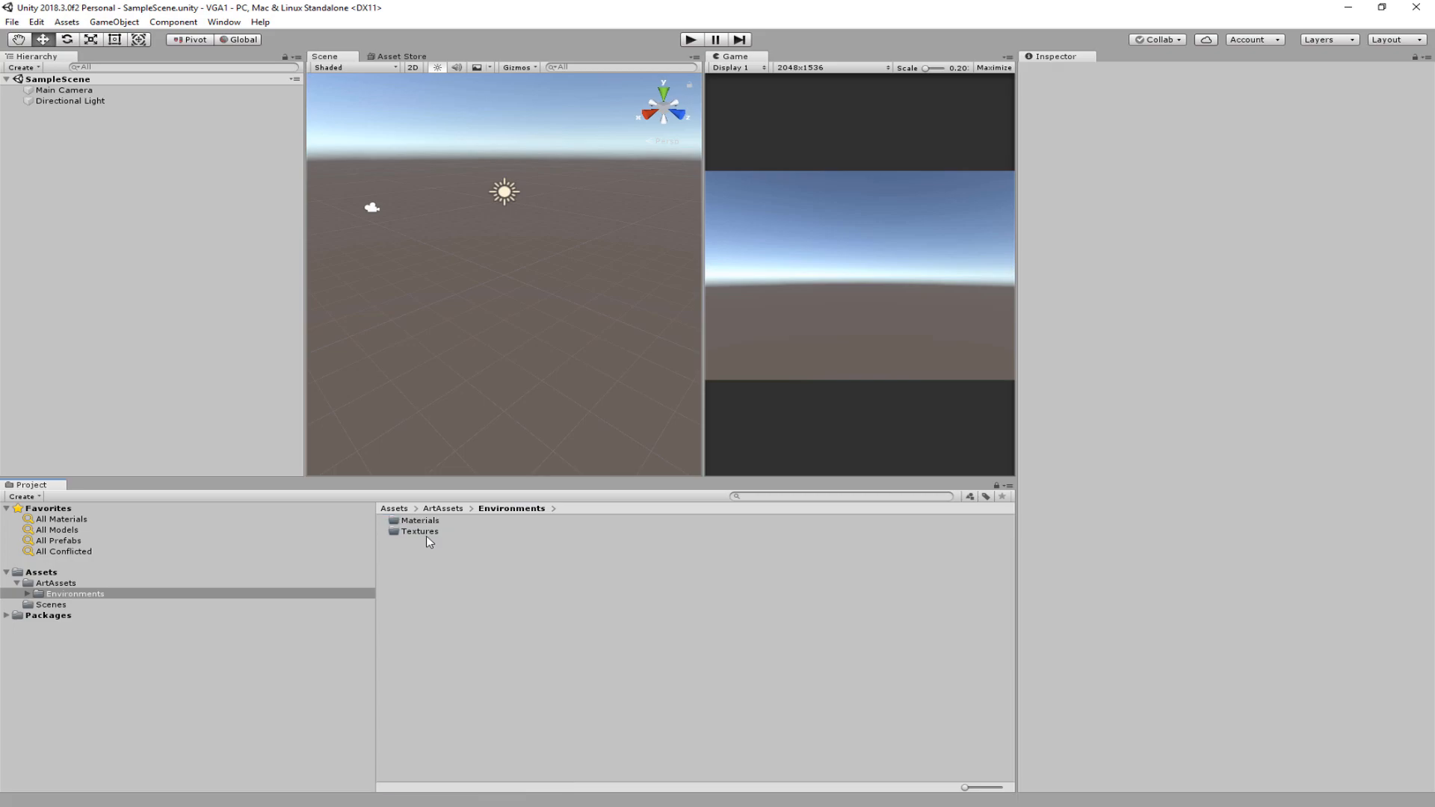
click(428, 587)
Step: Review the contents of ArtAssets and Environments, and expand Environments in the project's folder tree
click(51, 583)
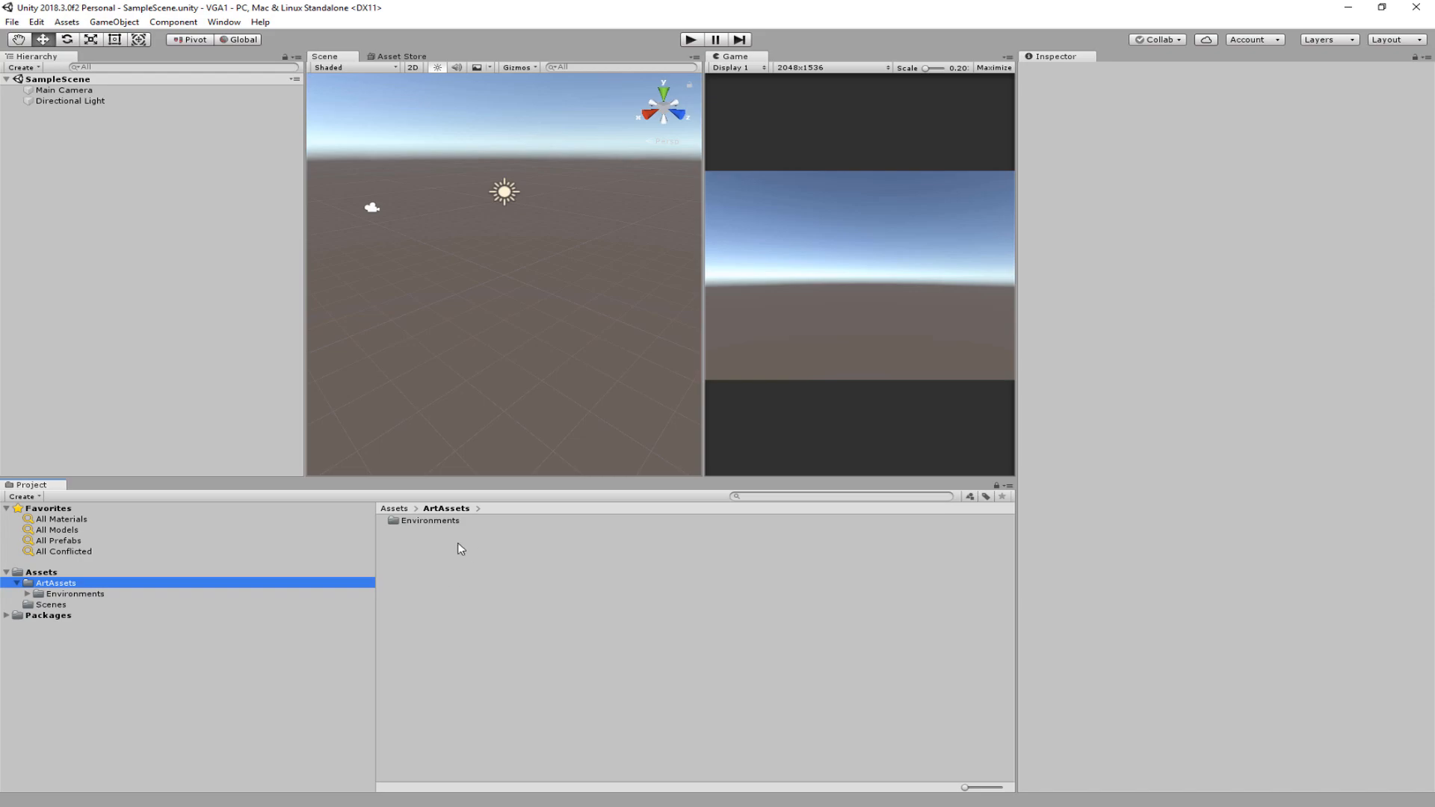
double_click(424, 523)
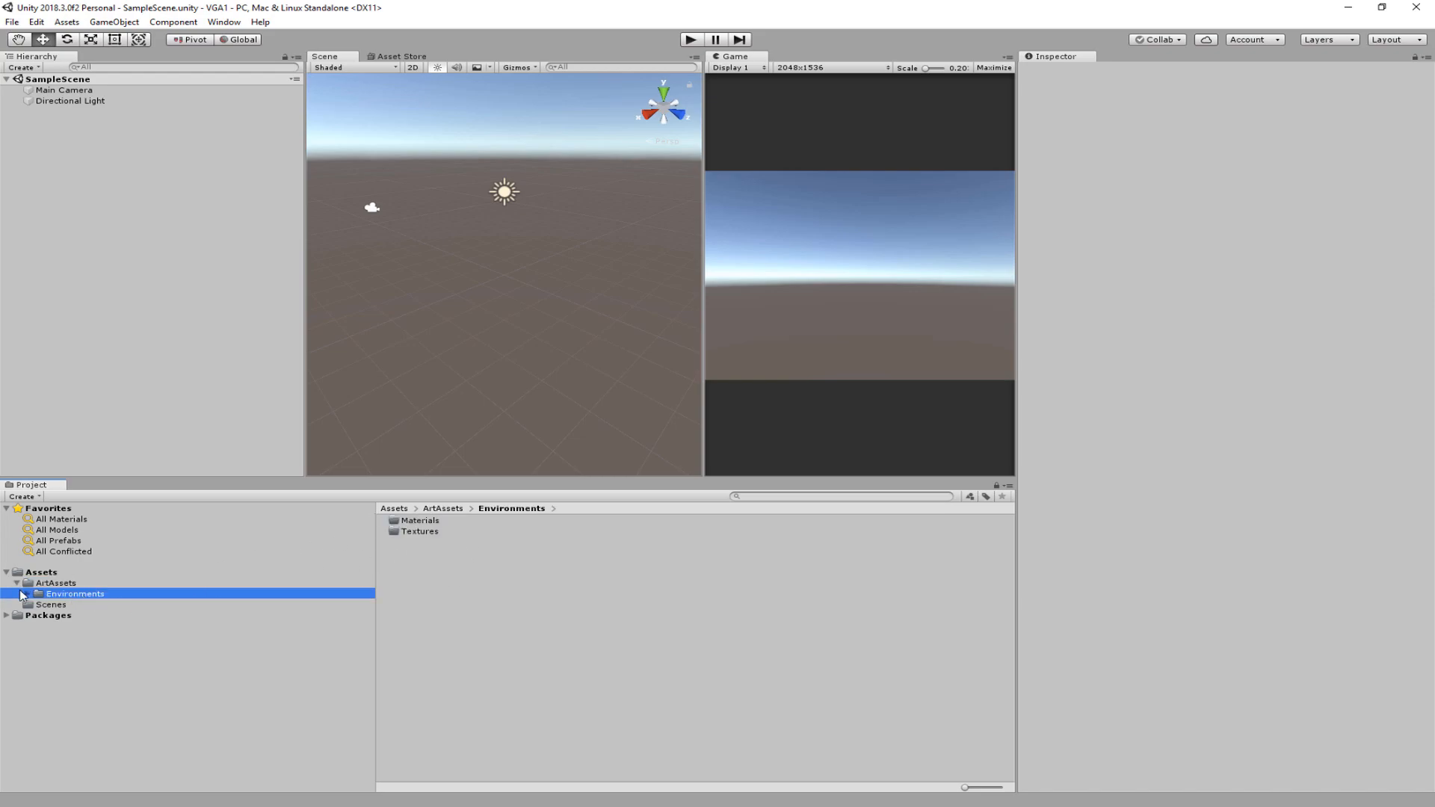
click(29, 594)
Step: Duplicate the Environments folder with its subfolders inside ArtAssets, and rename the copy Characters
click(60, 587)
click(441, 522)
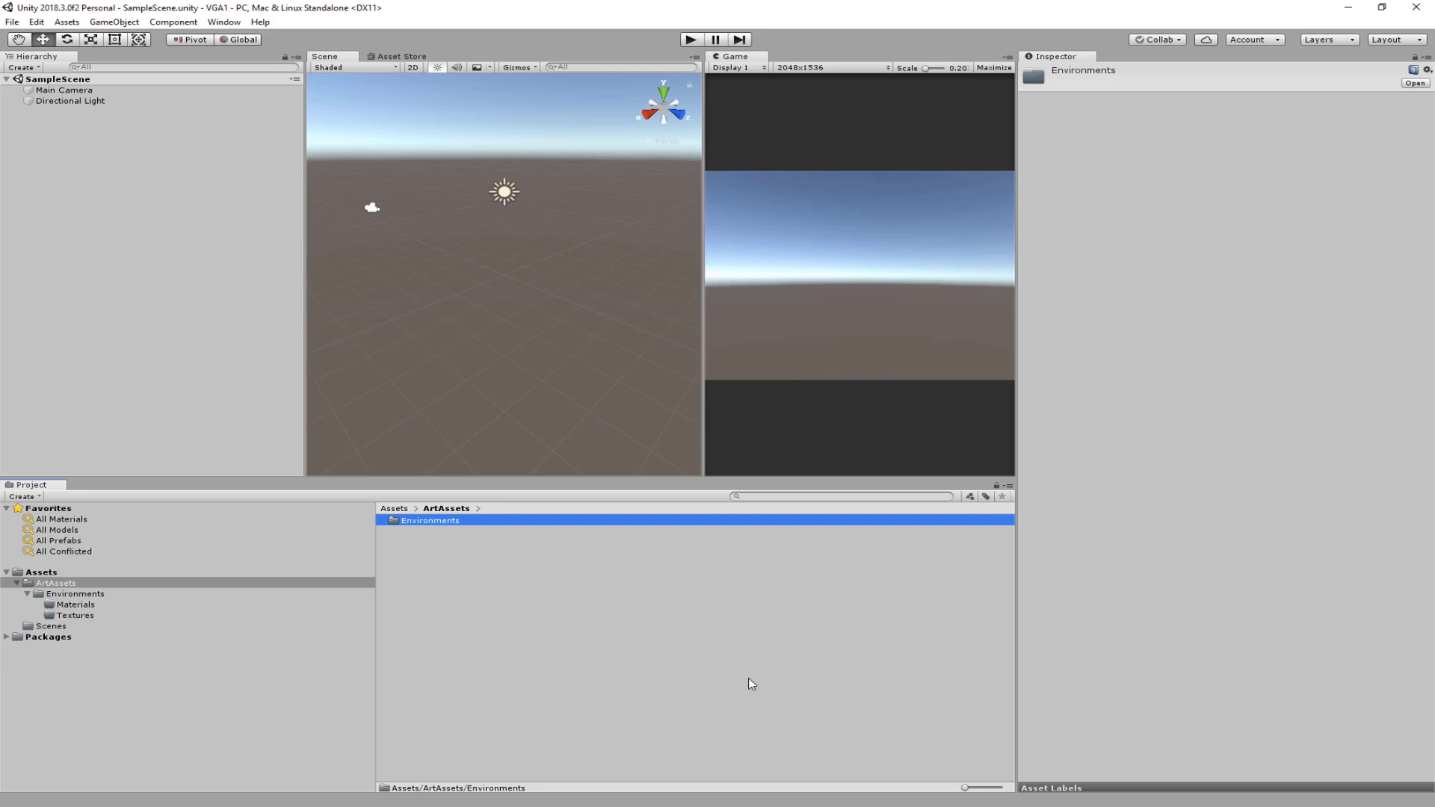
key(ctrl+d)
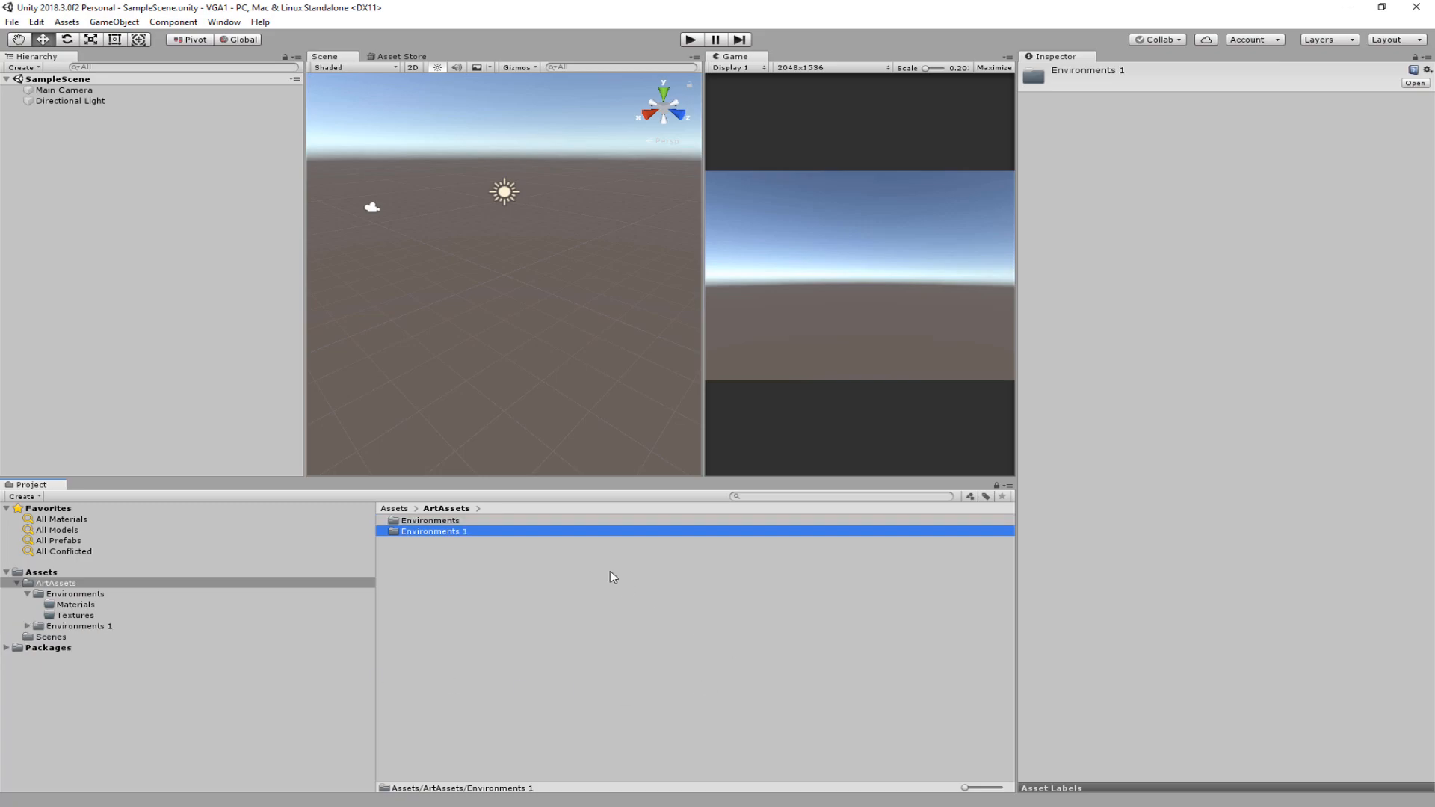
click(470, 531)
text(Charact)
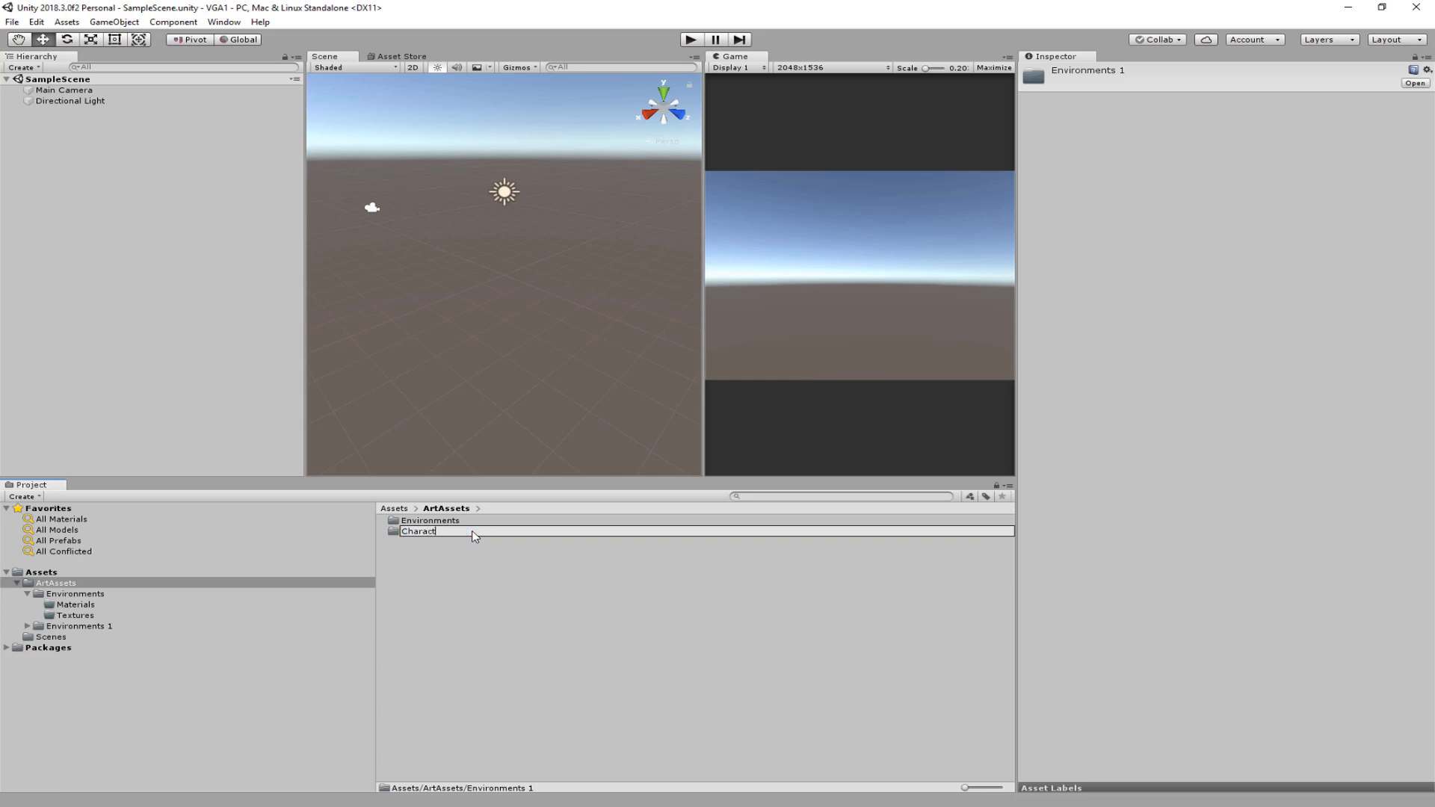
text(ers)
key(Return)
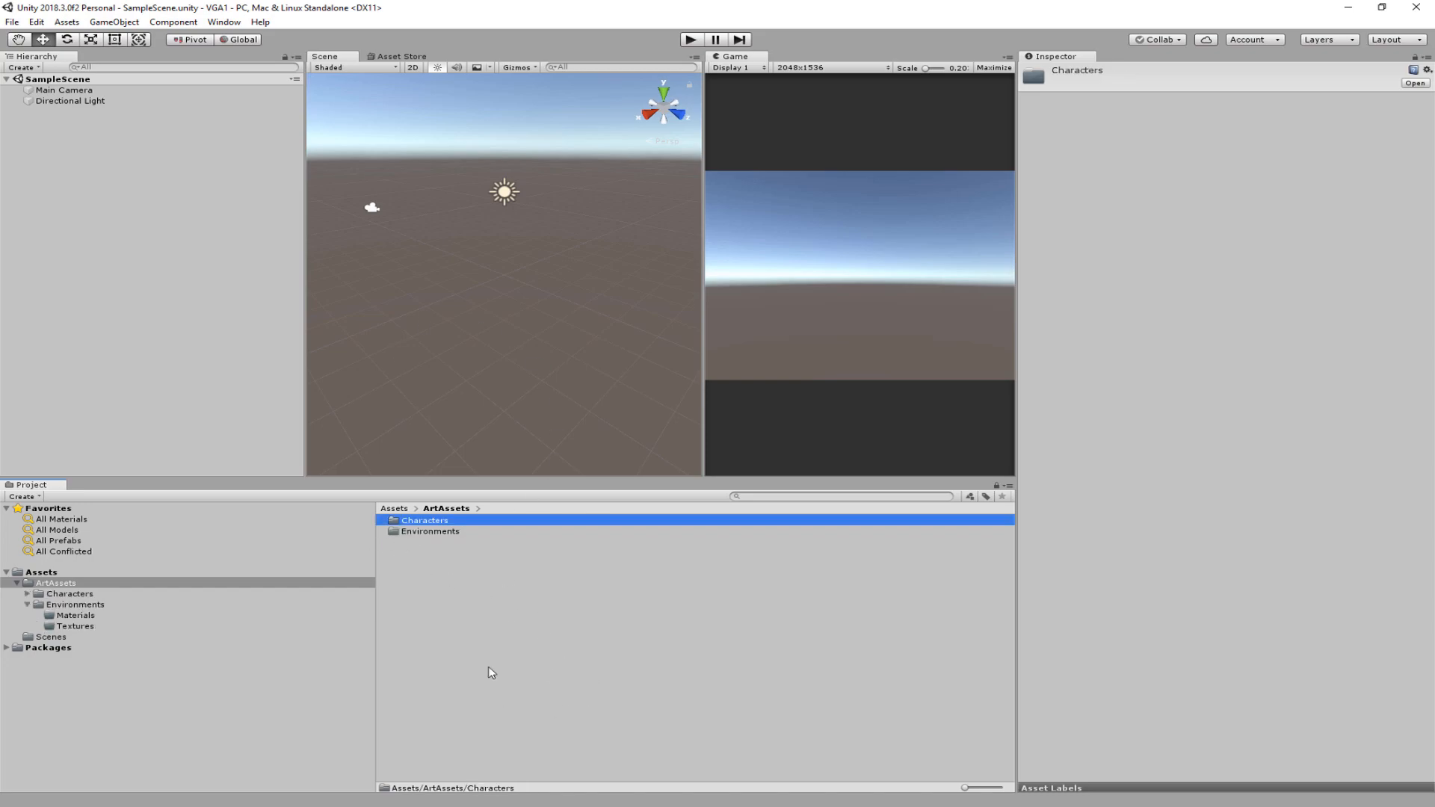
Step: Expand the Characters folder to compare its subfolders with those of Environments, and collapse both folders
click(25, 595)
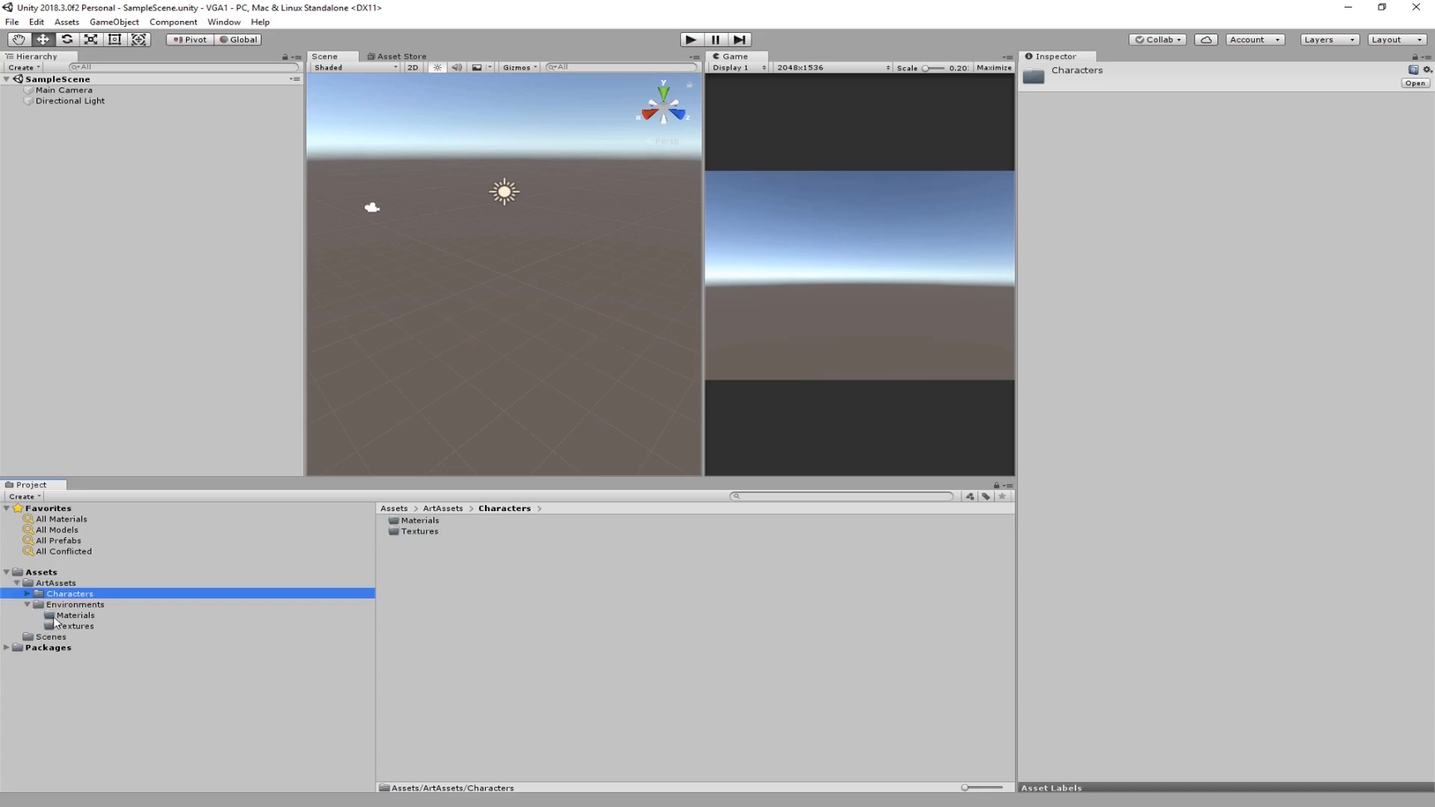
click(28, 593)
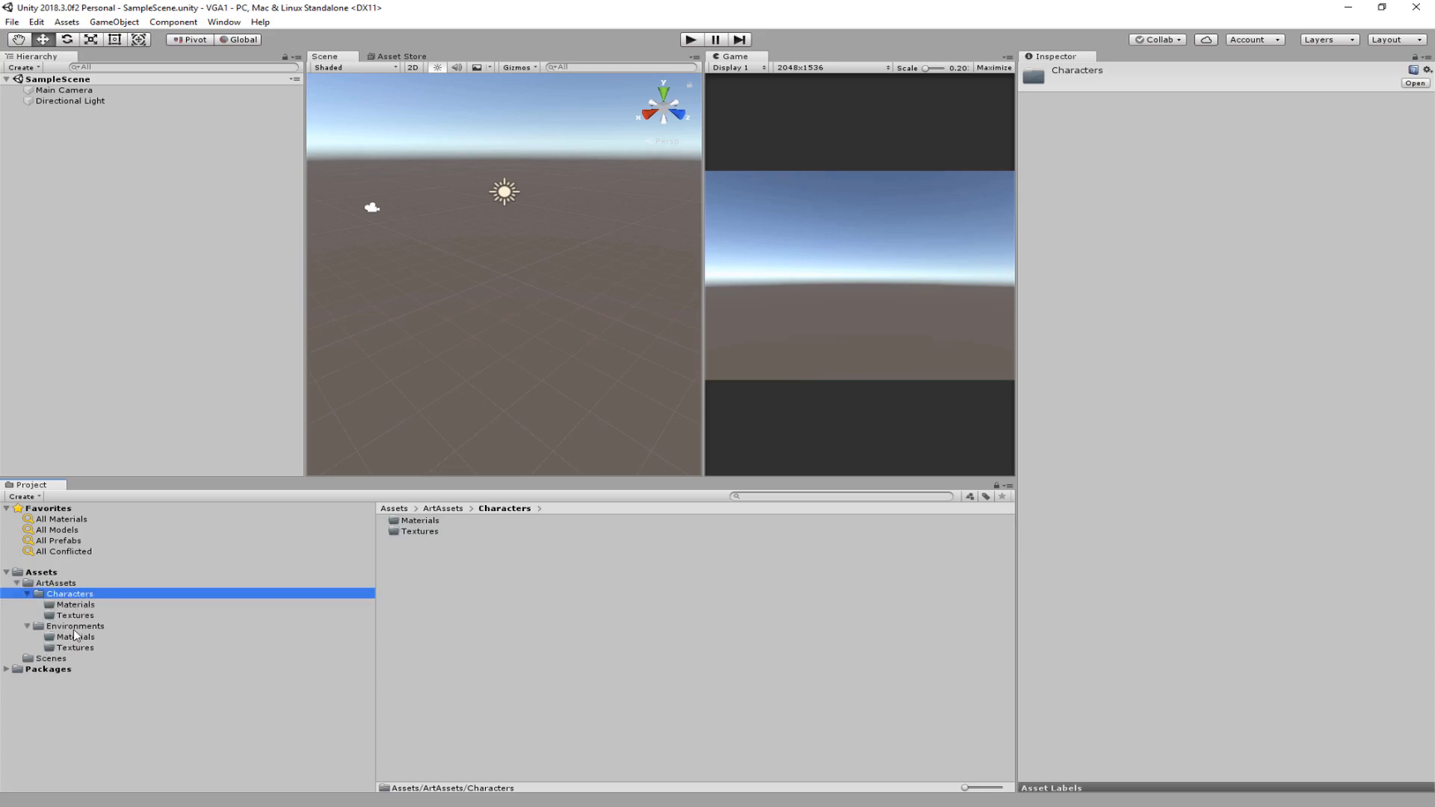
click(28, 594)
click(28, 605)
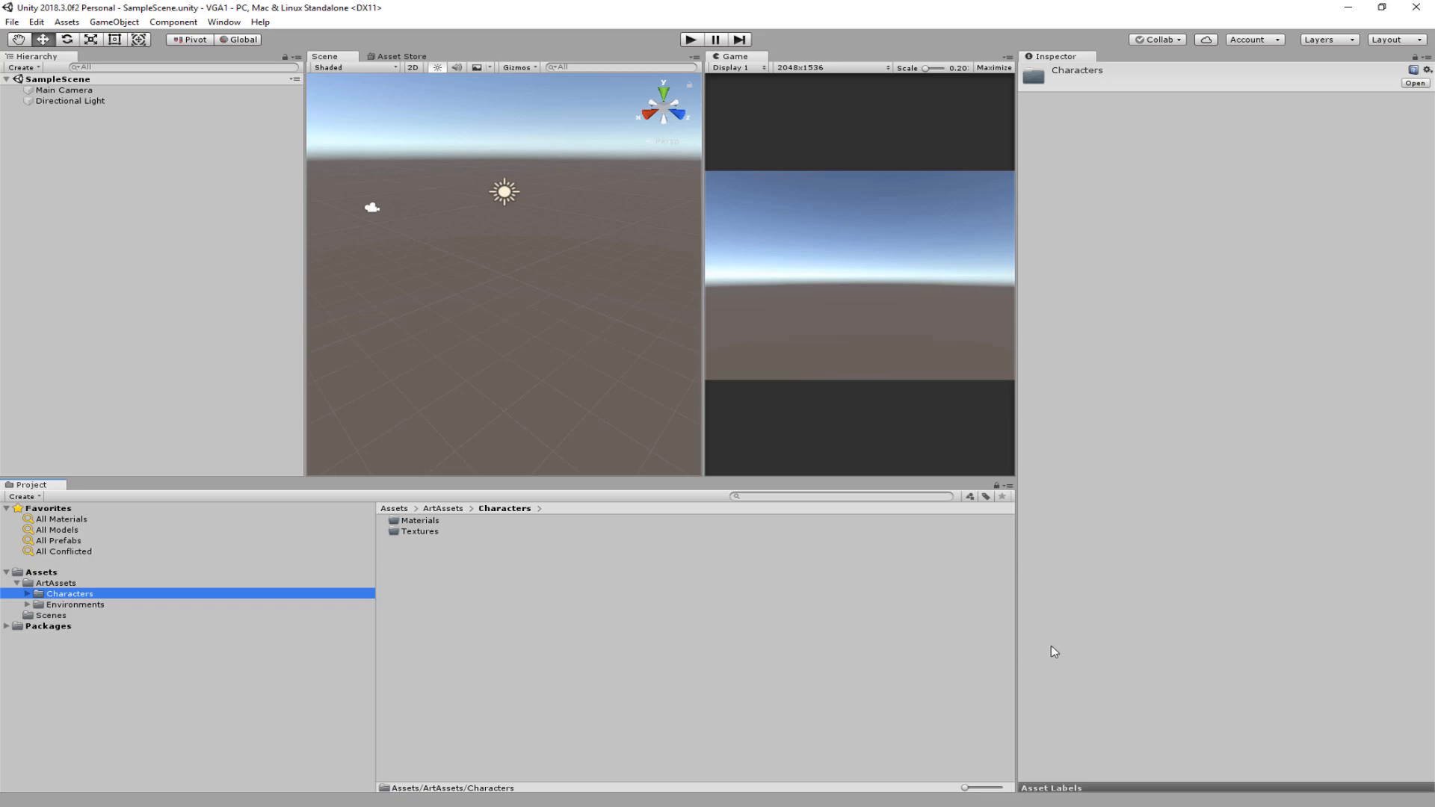
Step: Create a new subfolder inside the Characters folder and name it Heros
click(28, 594)
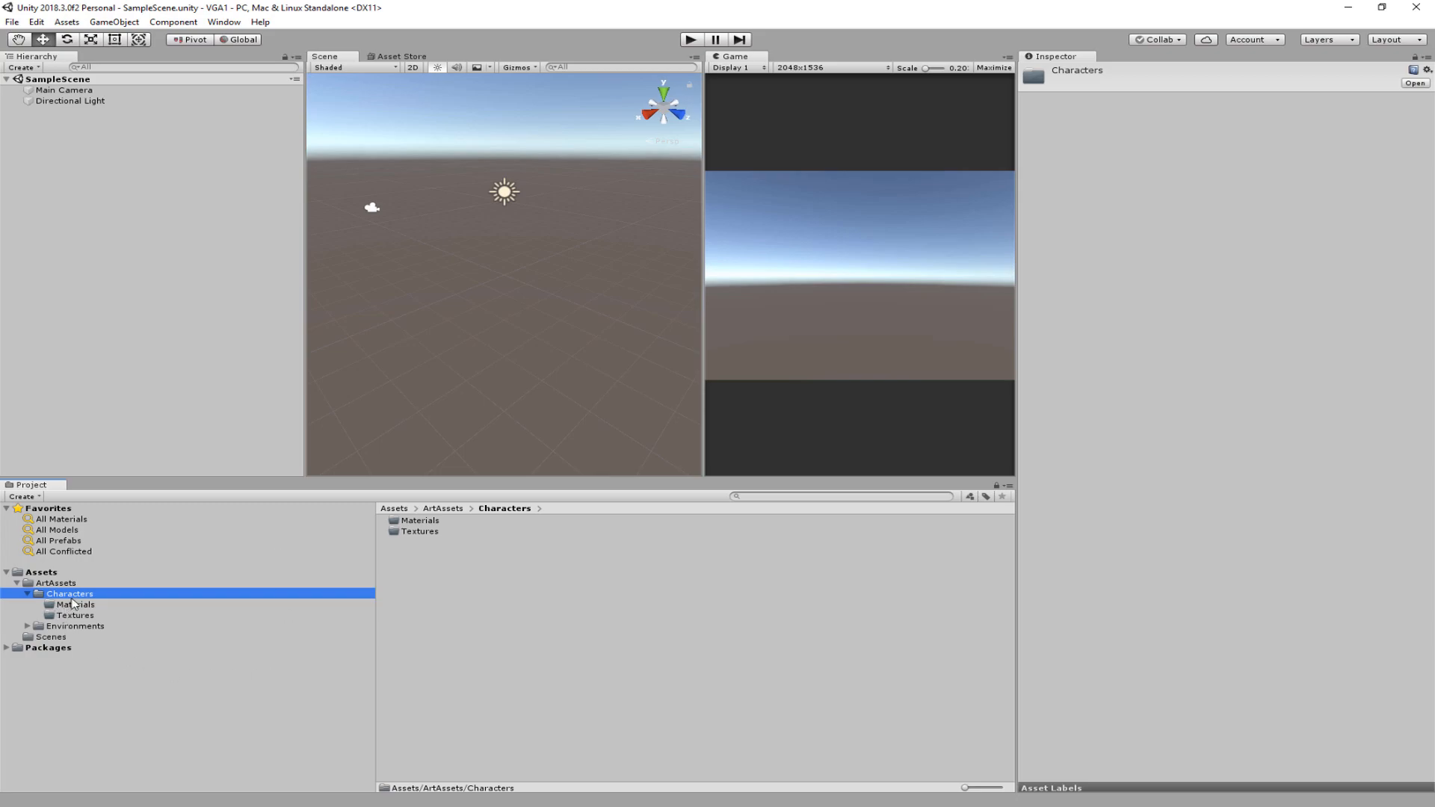
click(458, 553)
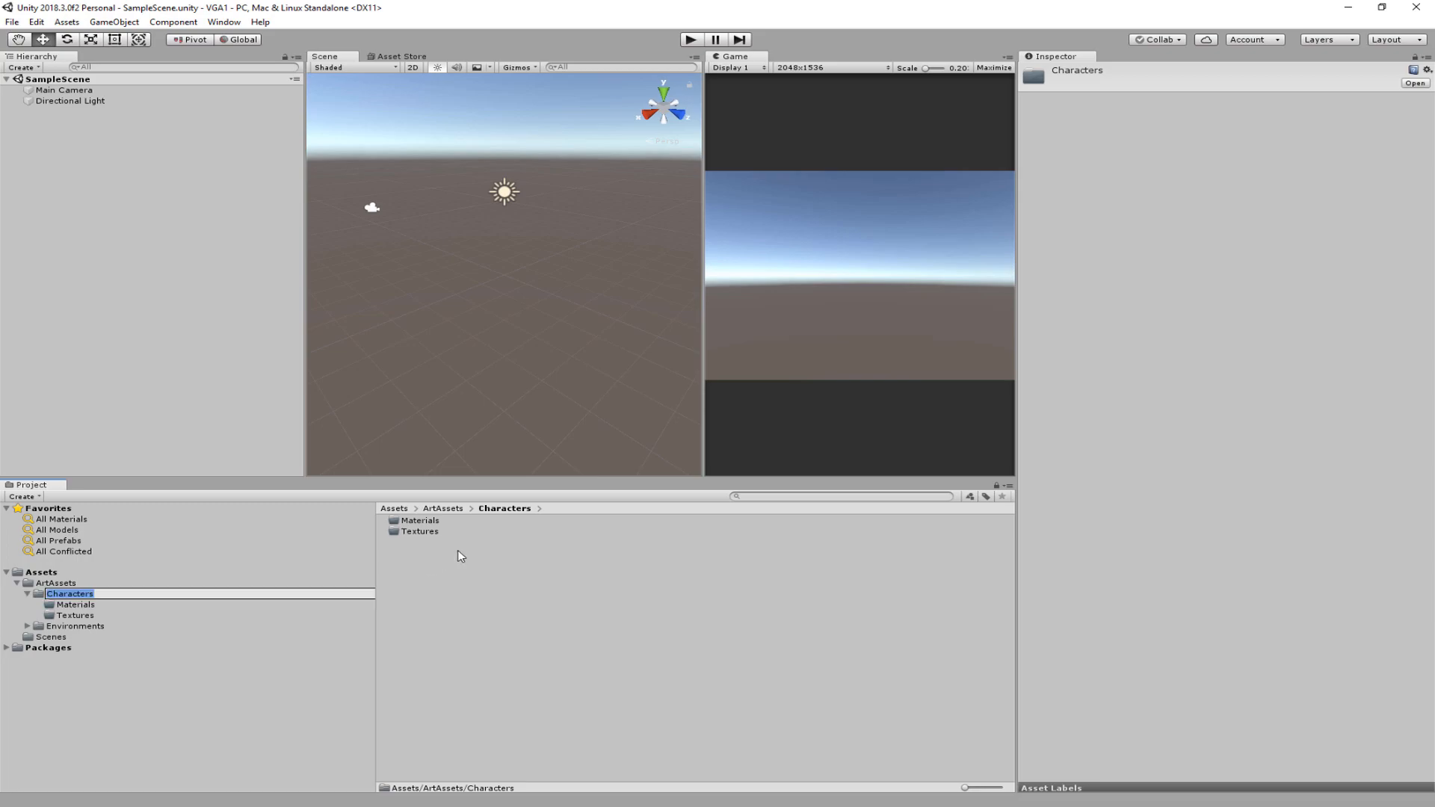
right_click(559, 579)
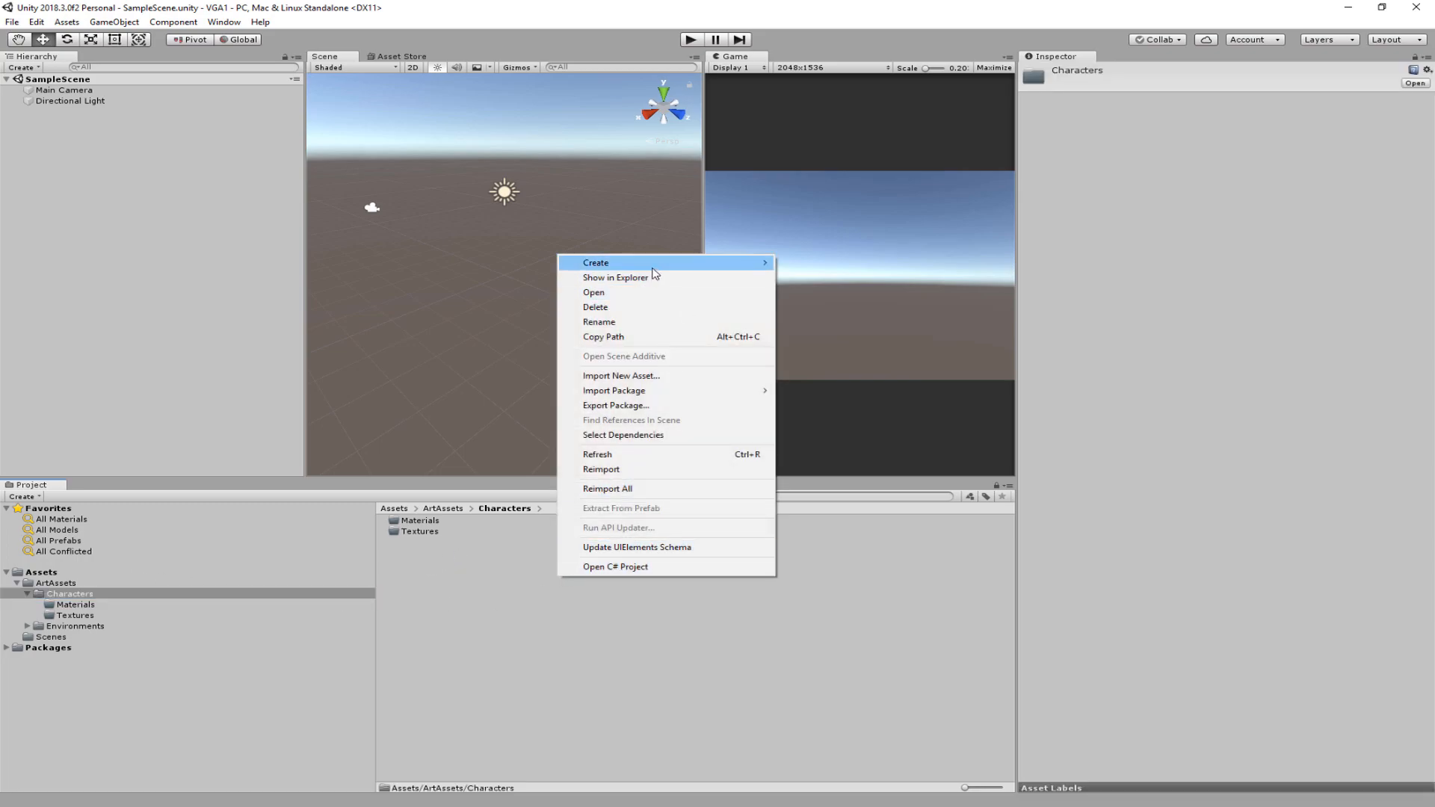
mouse_move(654, 265)
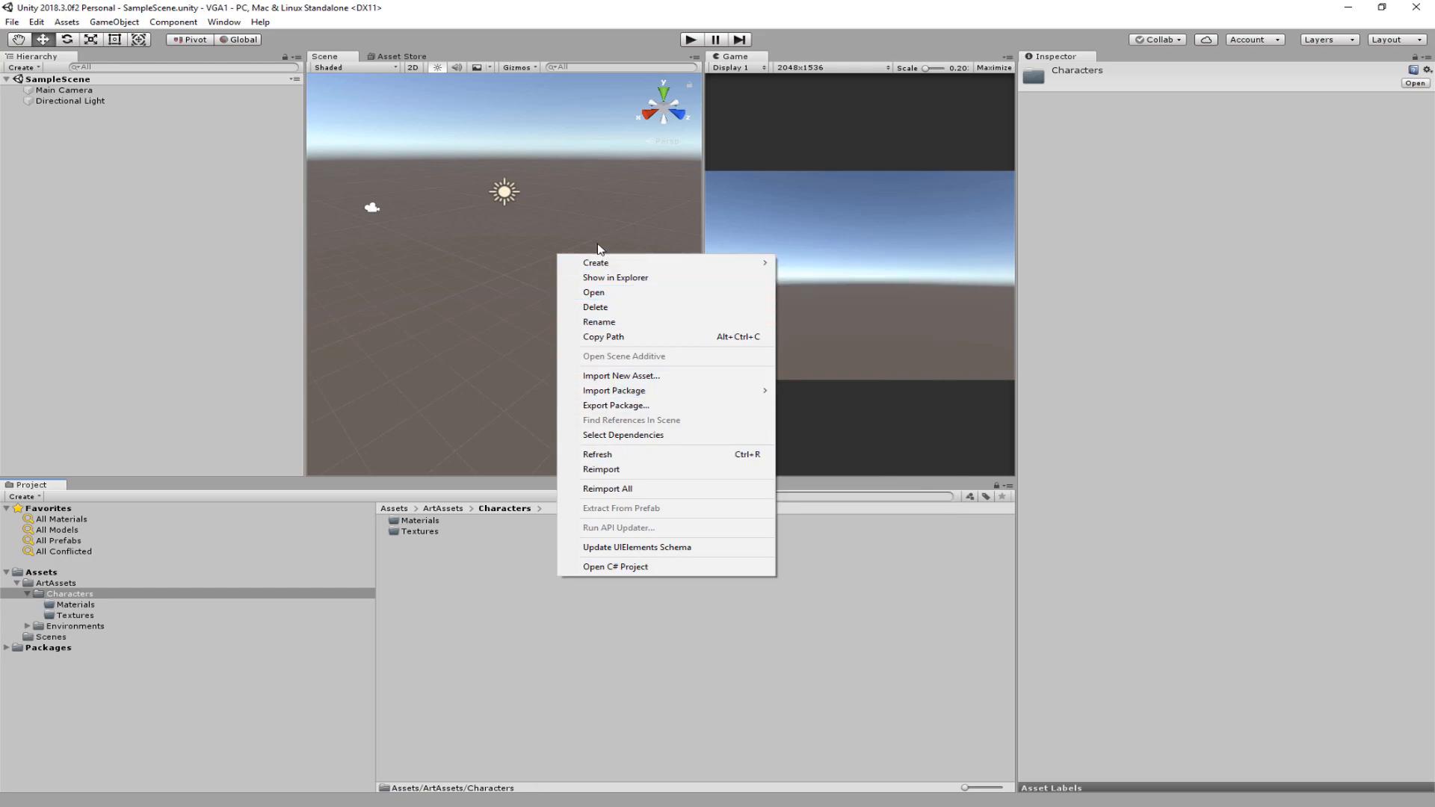
mouse_move(602, 263)
click(901, 262)
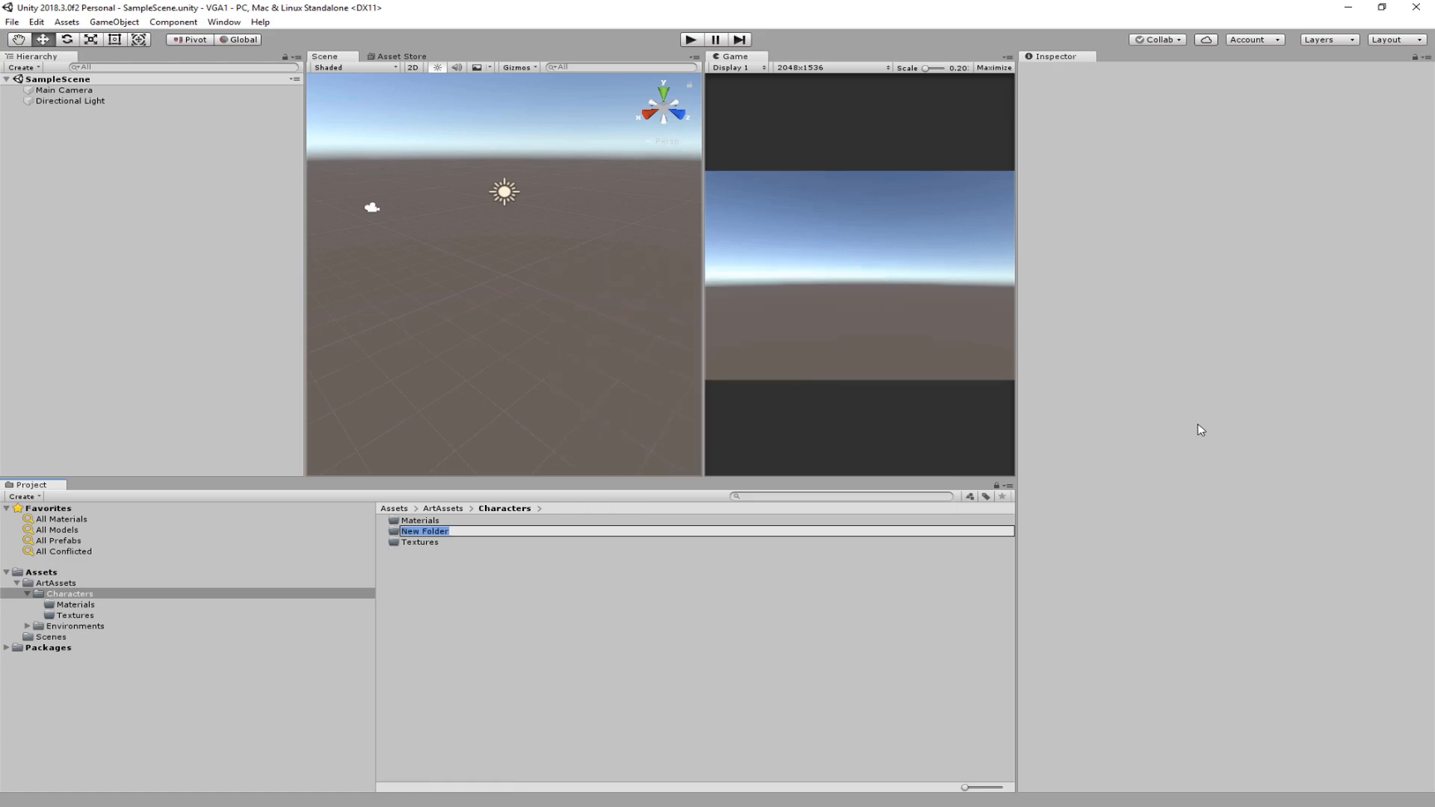
text(Heros)
key(Return)
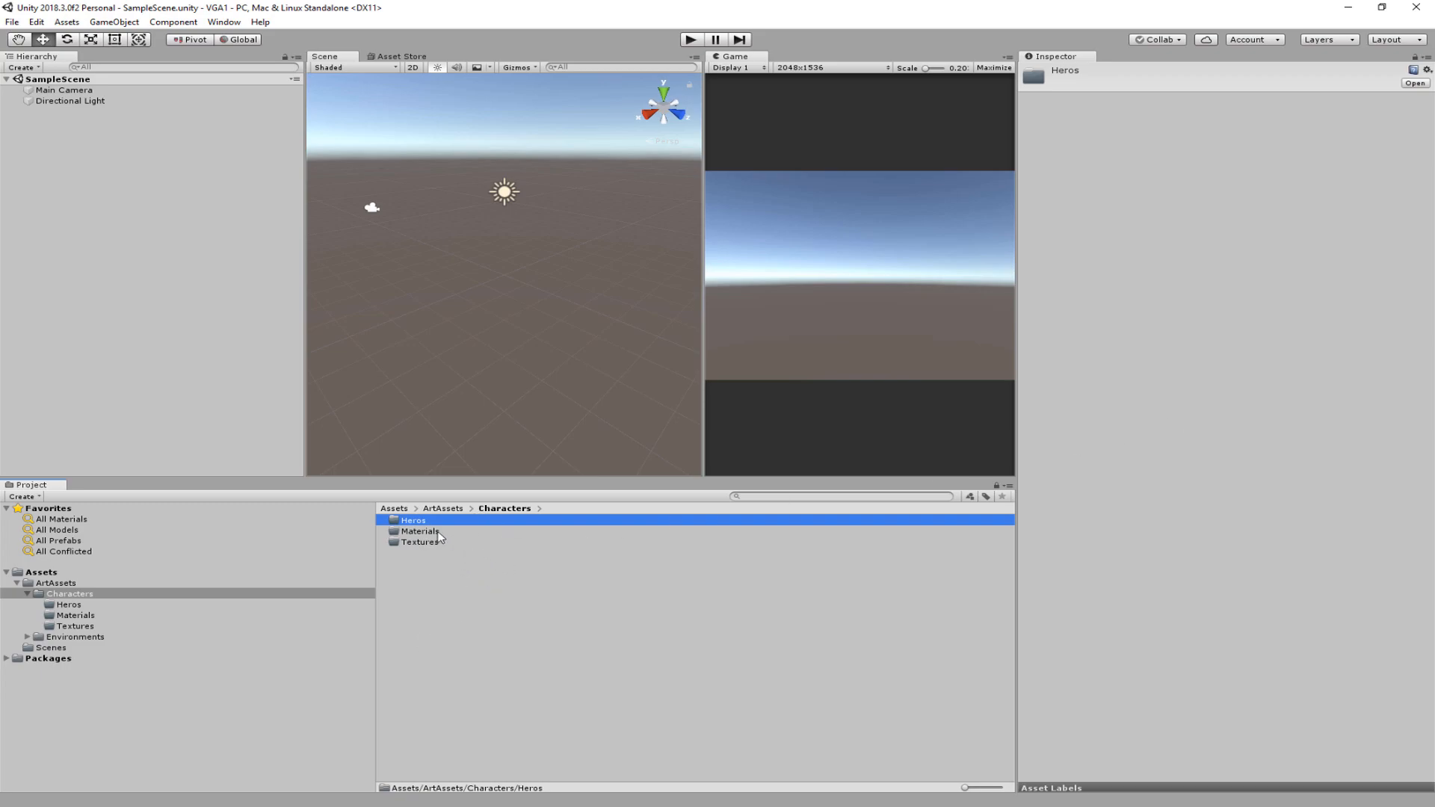
Step: Correct the spelling of the new Characters subfolder's name to Heroes
click(422, 523)
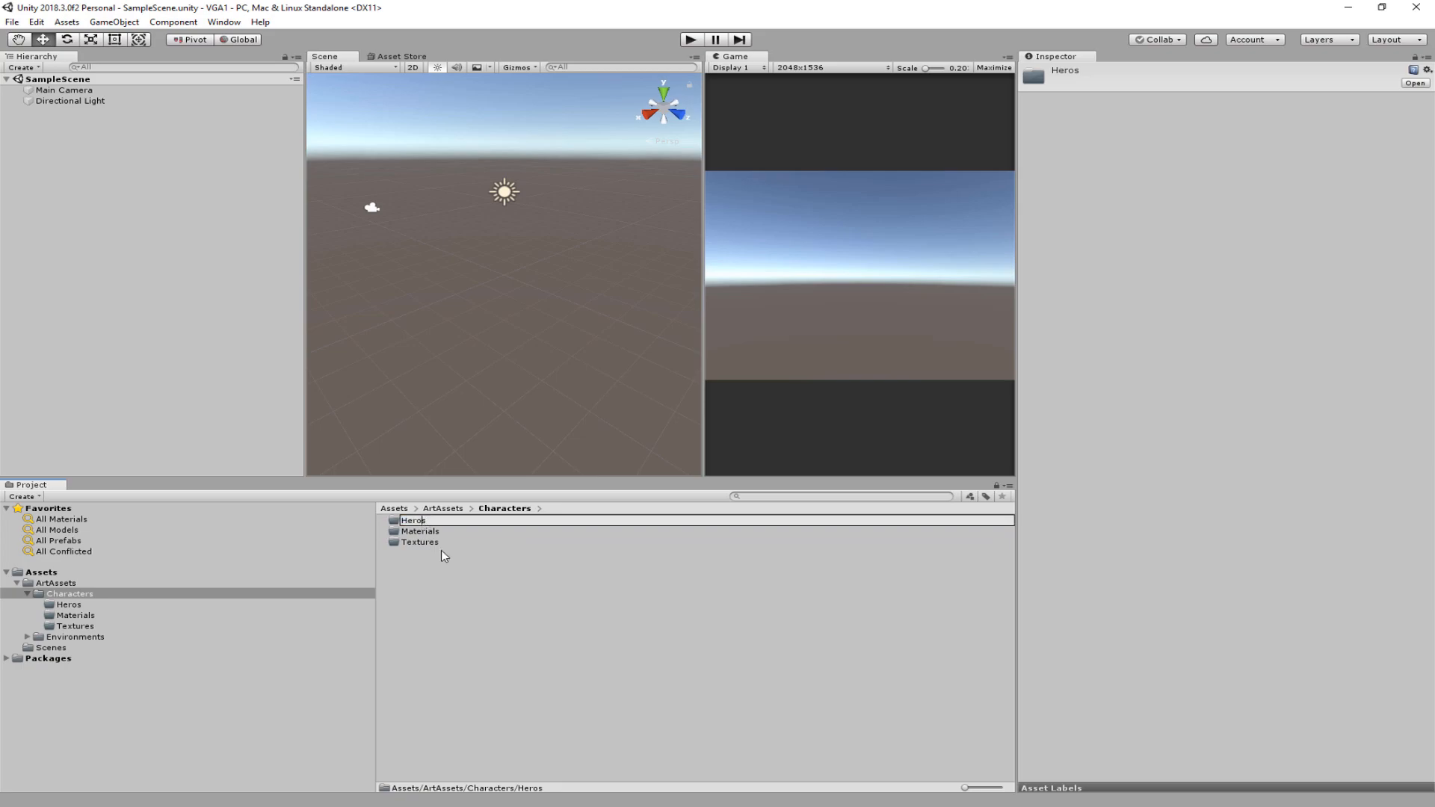
text(e)
key(Return)
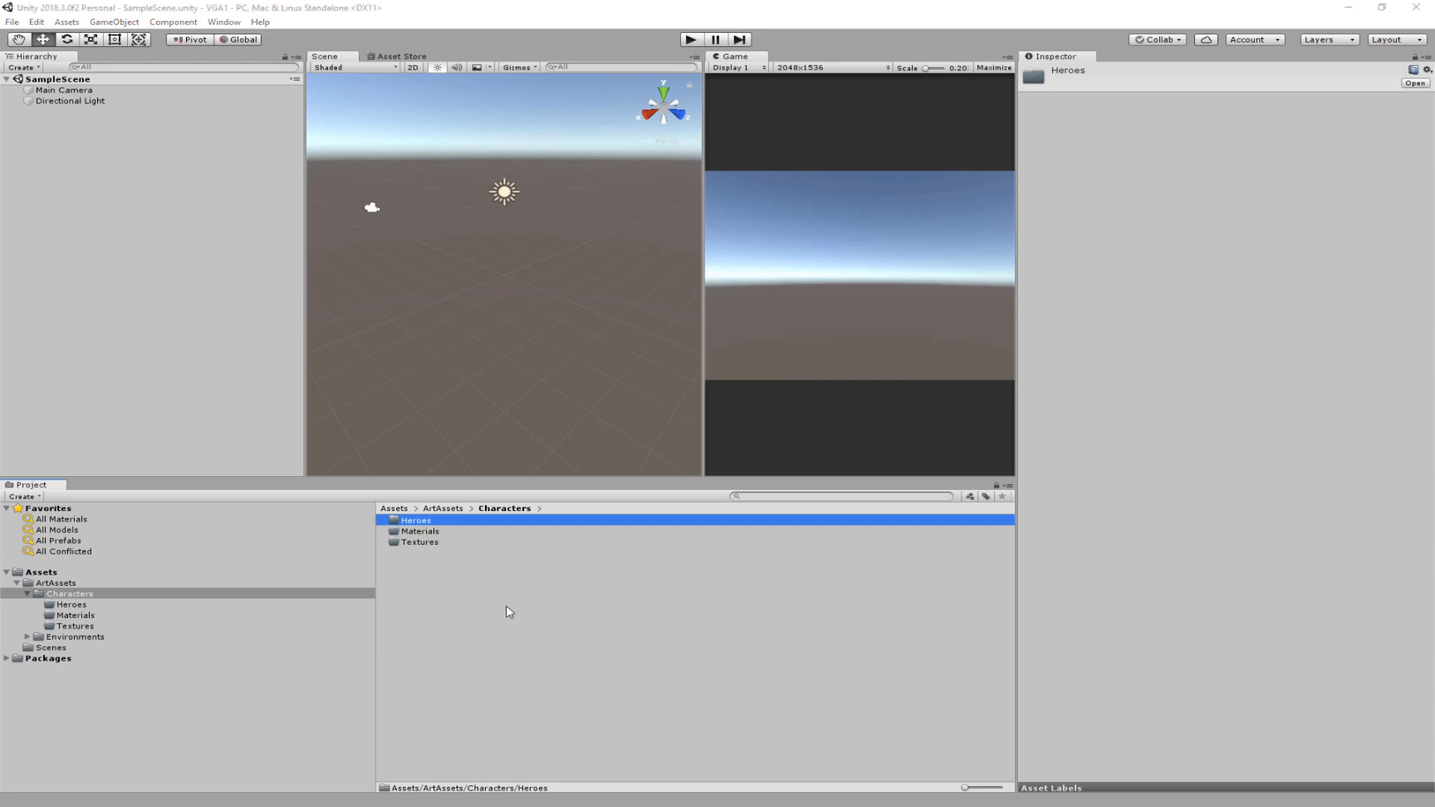
Step: Move the Materials and Textures folders from Characters into Heroes, and open Heroes to check its contents
key(Down)
ctrl+click(427, 542)
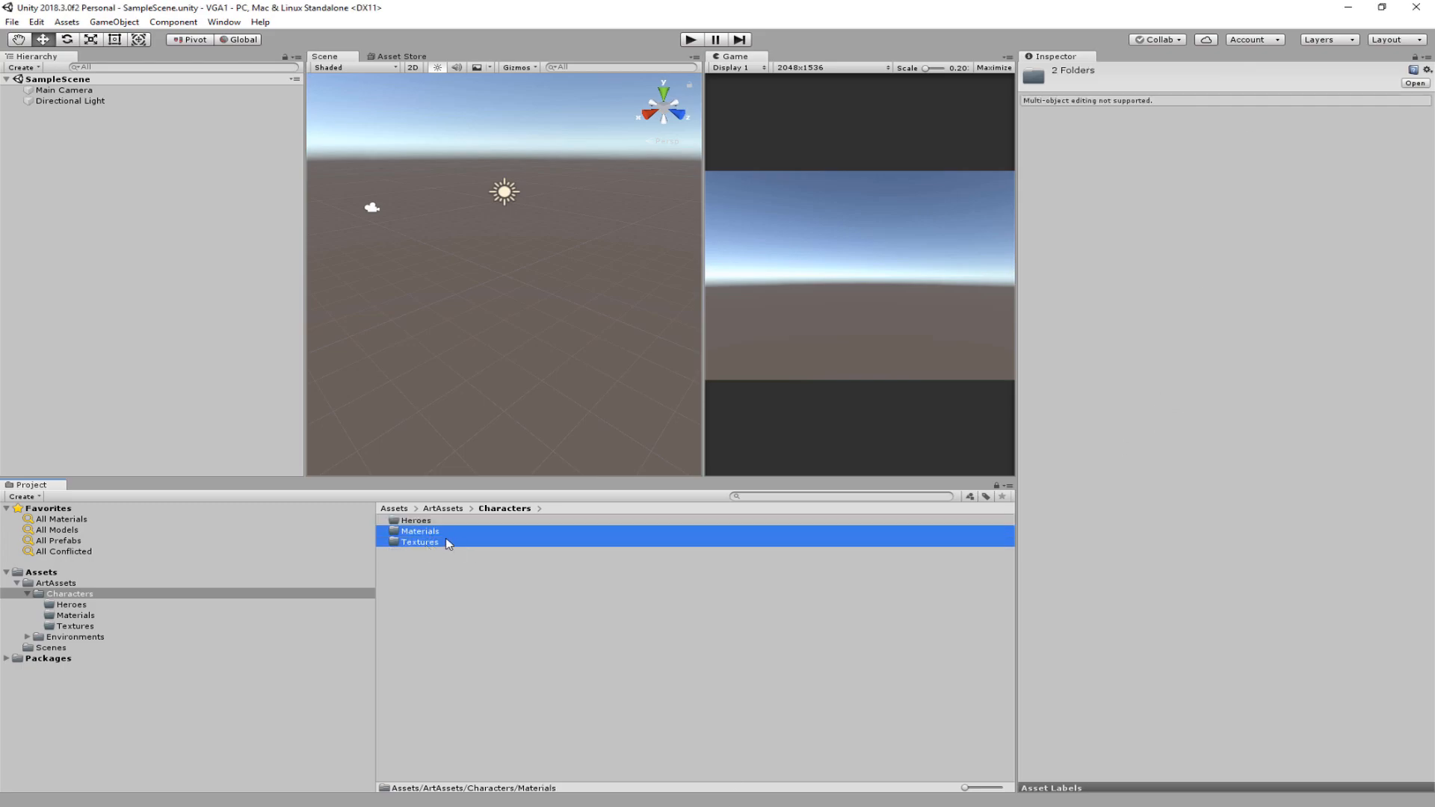
mouse_move(404, 536)
mouse_down()
mouse_move(451, 548)
mouse_move(427, 530)
mouse_up()
double_click(423, 521)
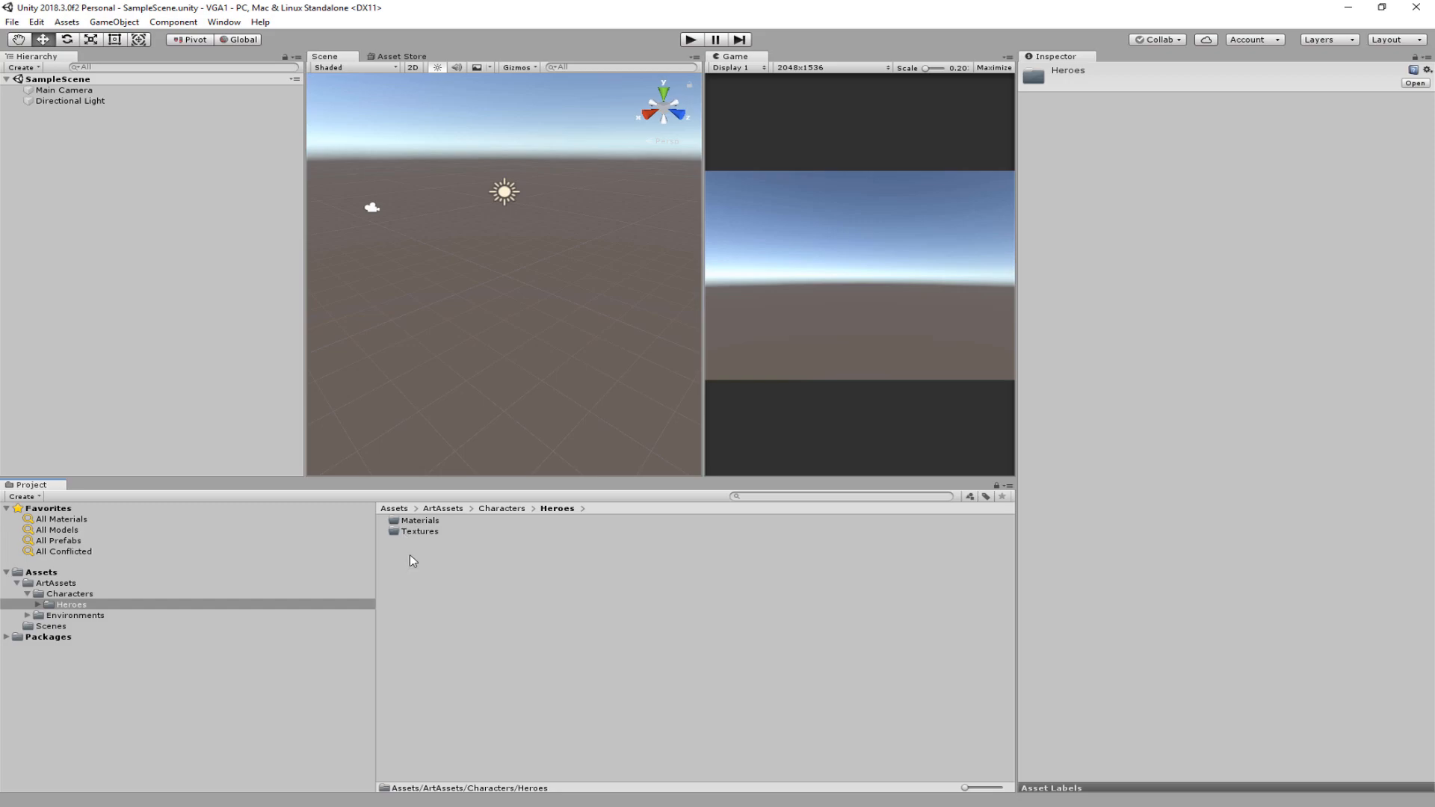
Step: Duplicate the Heroes folder with its subfolders inside Characters, and rename the copy Mobs
click(64, 595)
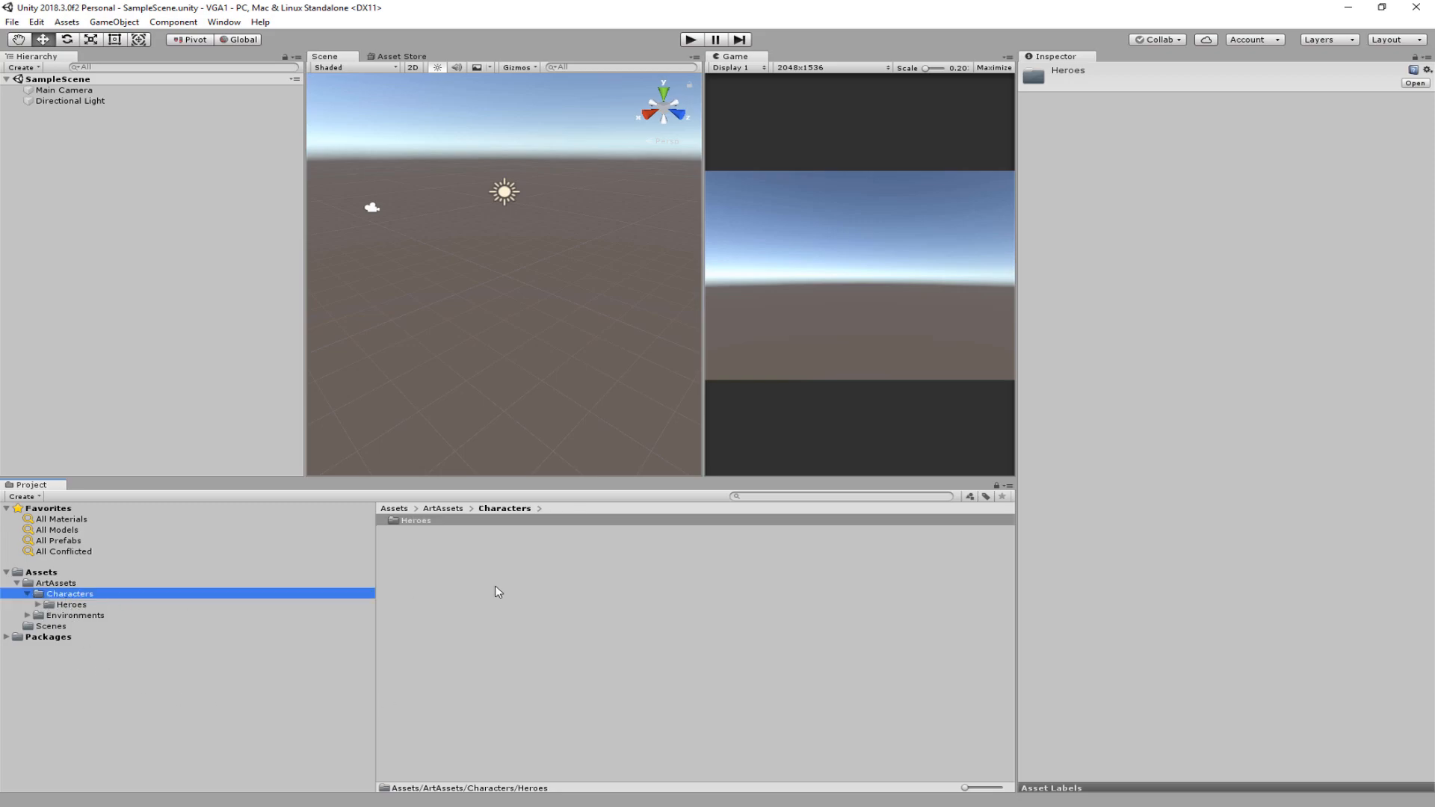
click(427, 520)
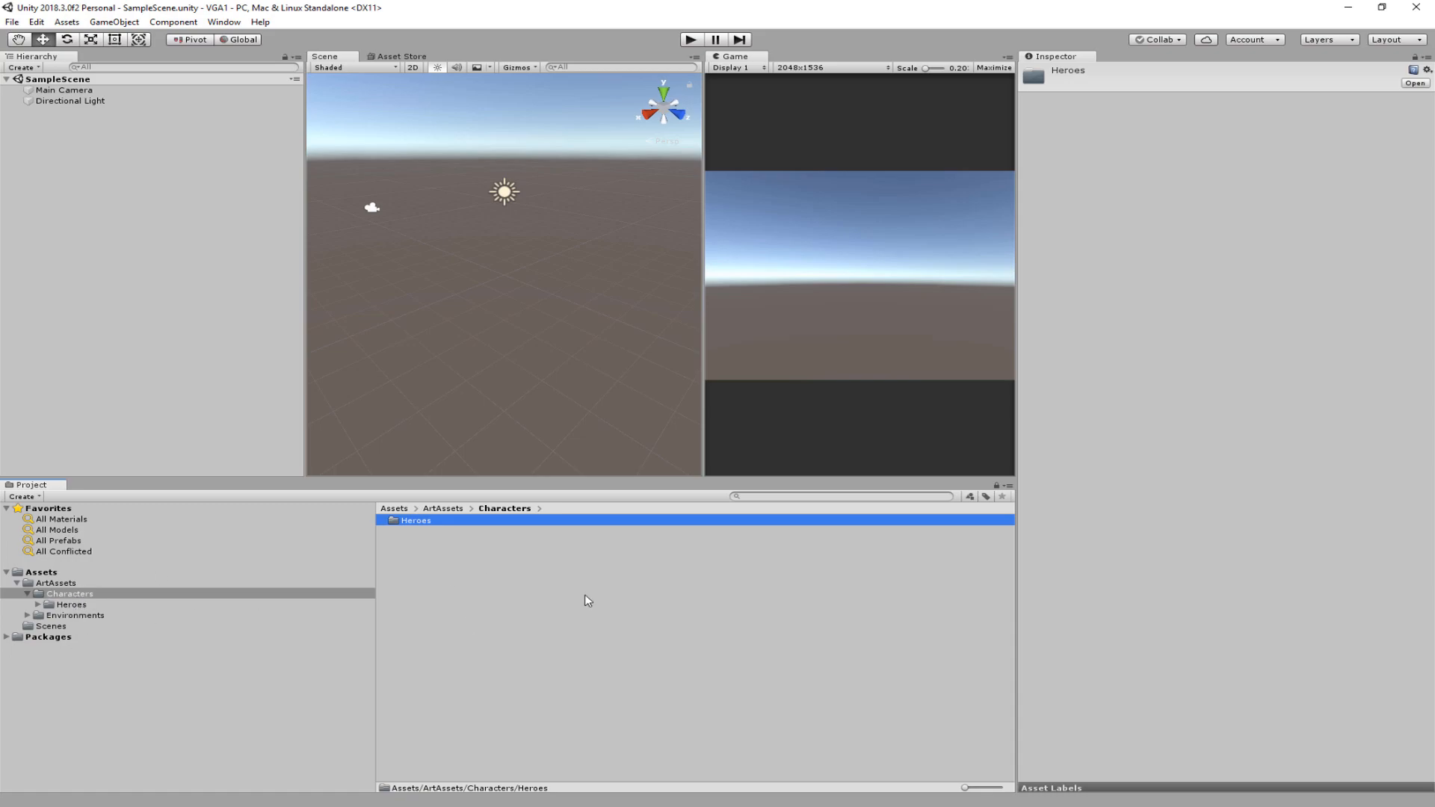
key(ctrl+d)
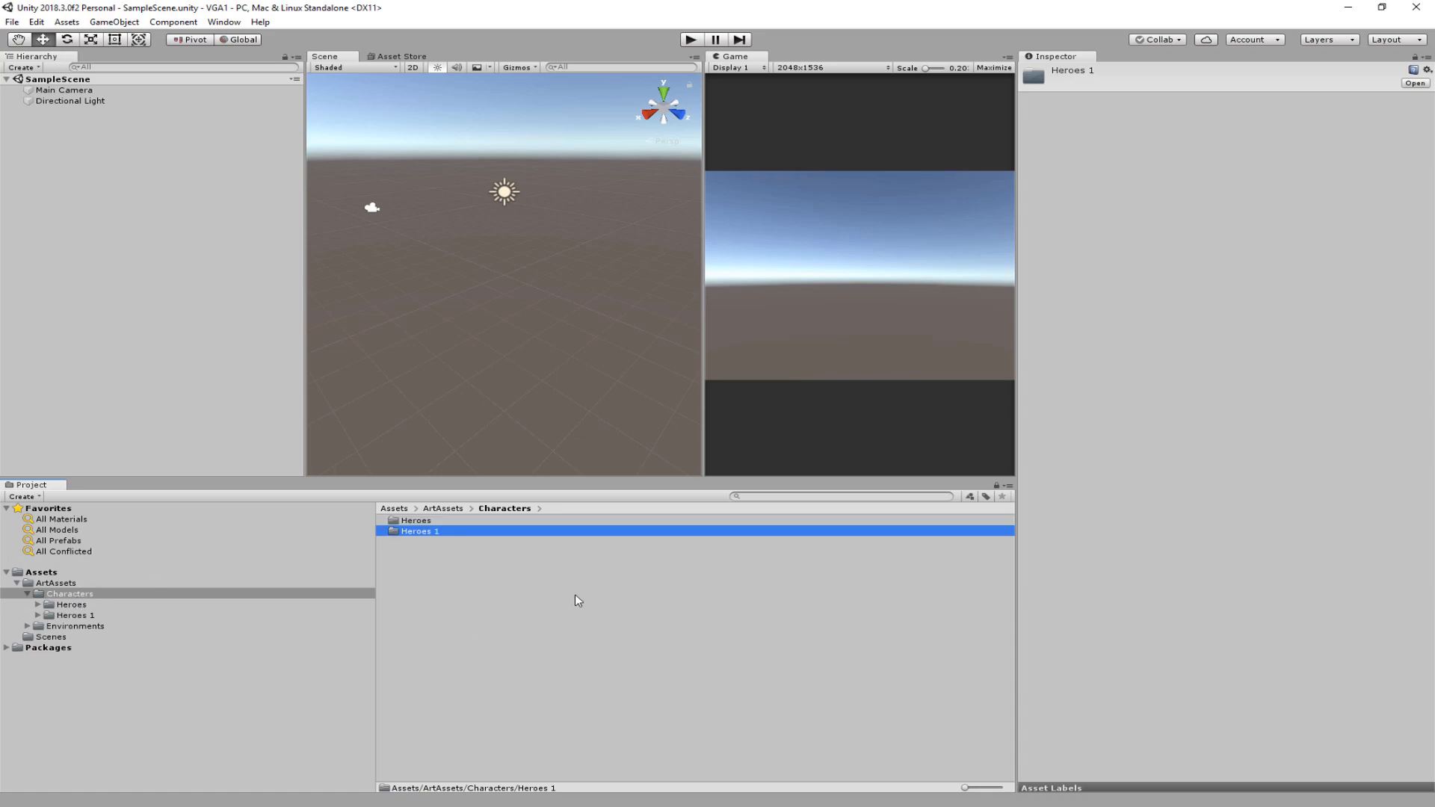
click(444, 533)
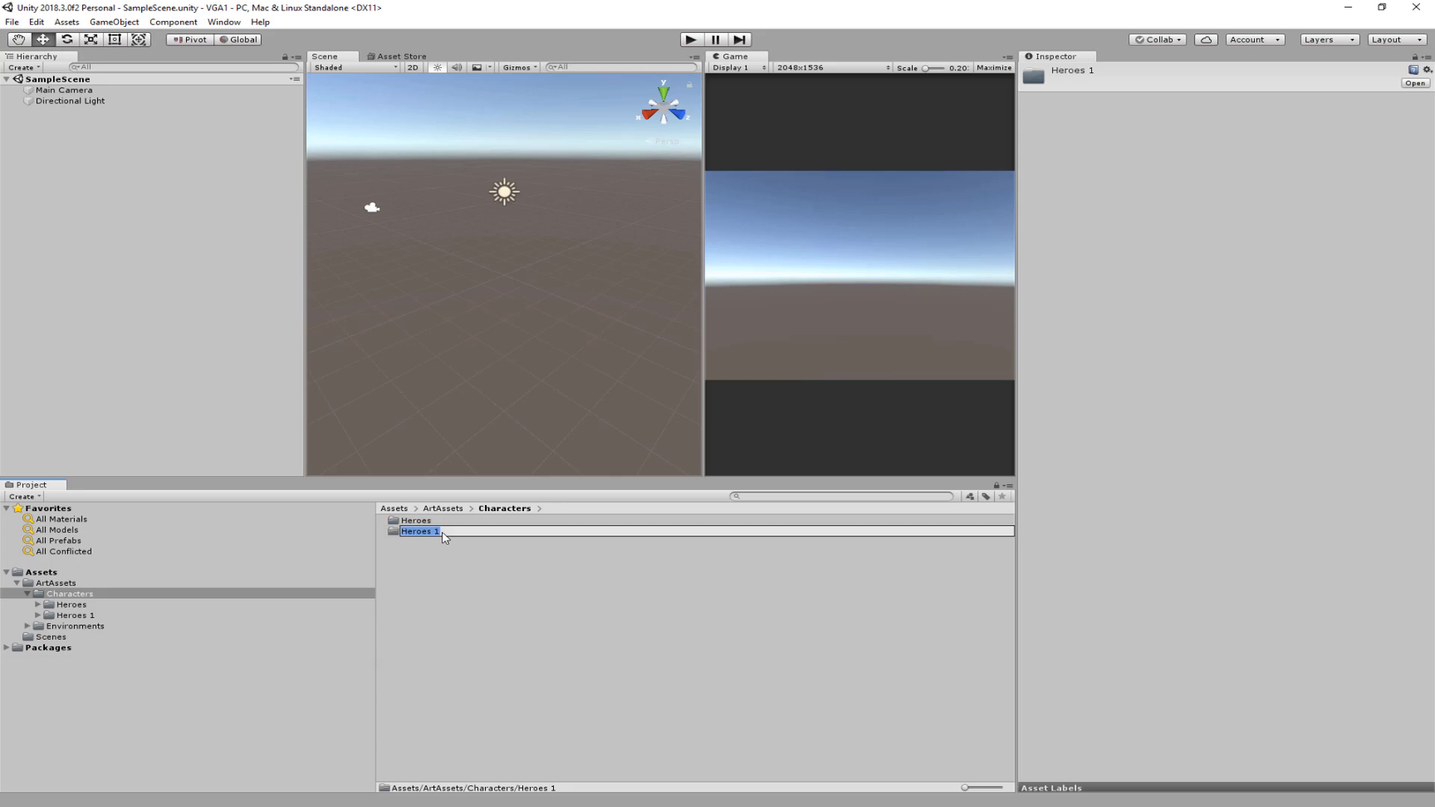
text(Mobds)
key(BackSpace)
key(Return)
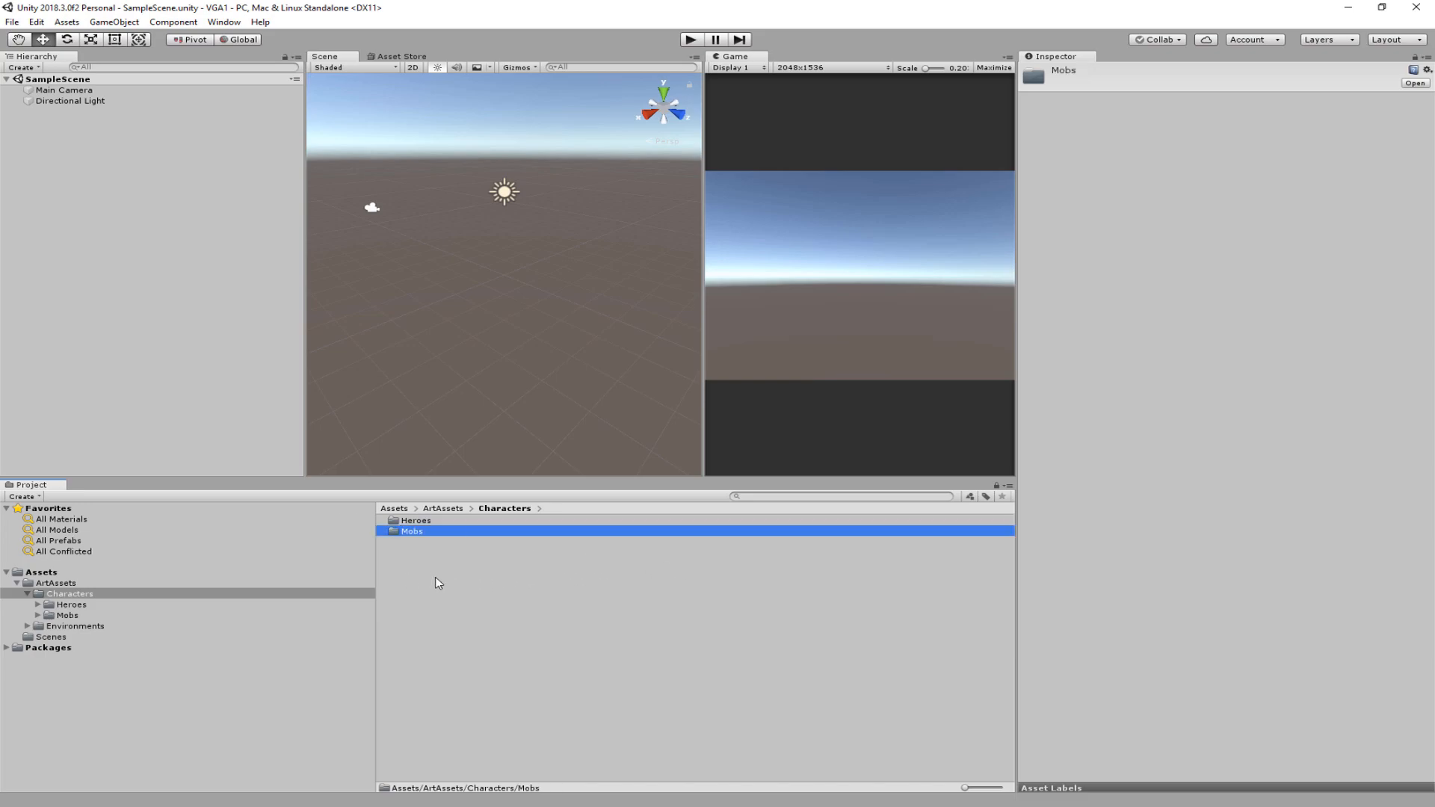
Step: Duplicate the Mobs folder inside Characters and rename the copy Bosses
key(ctrl+d)
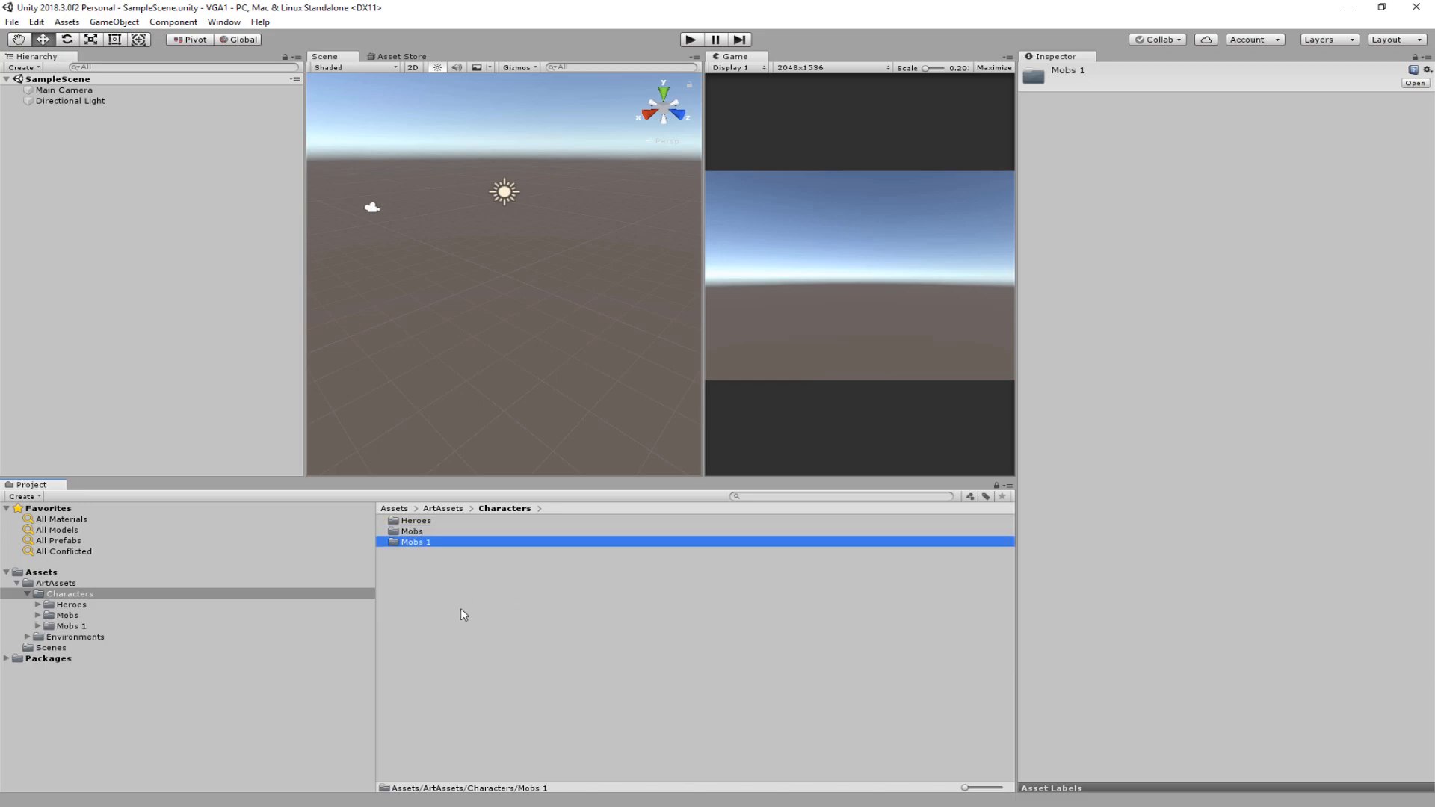
click(430, 544)
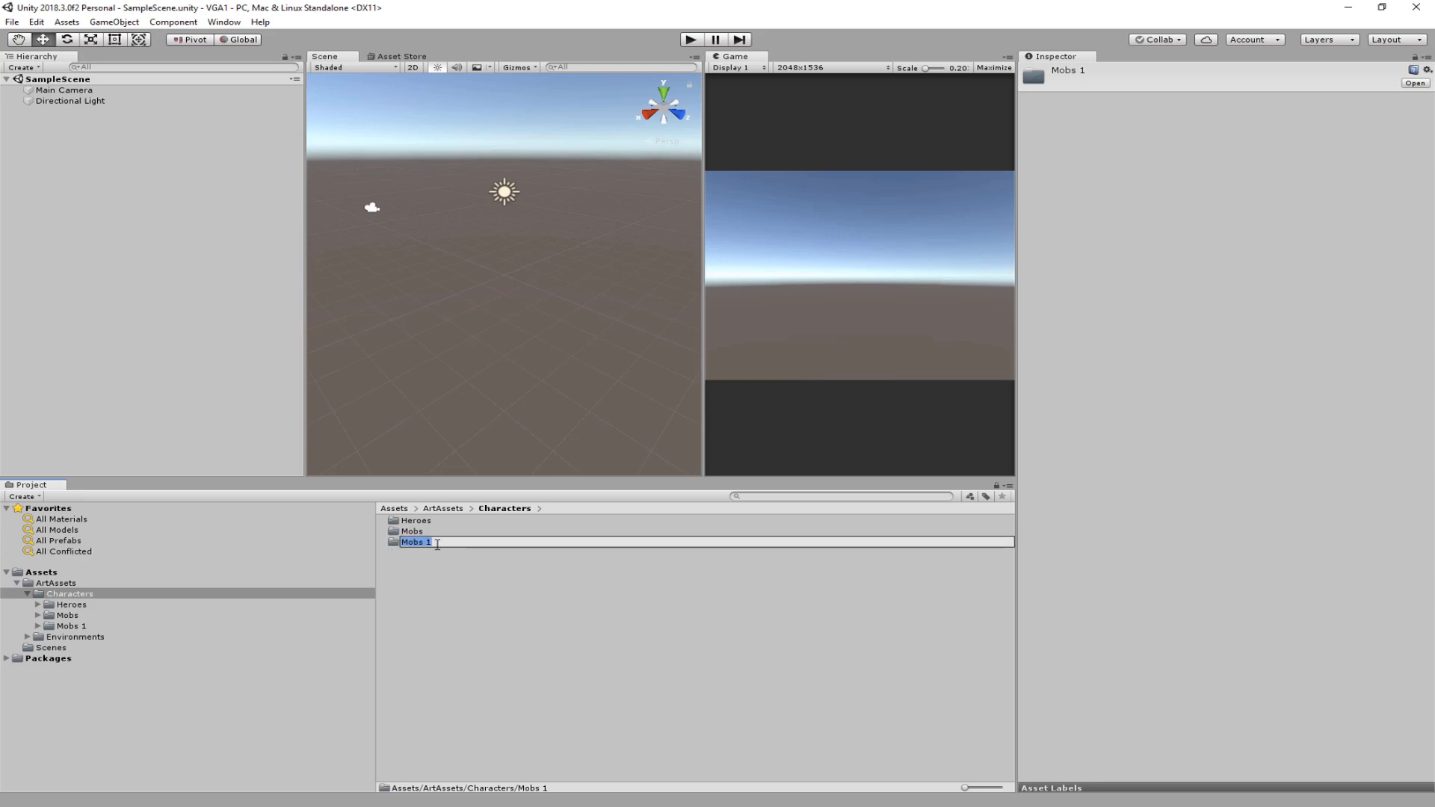
text(Bosses)
key(Return)
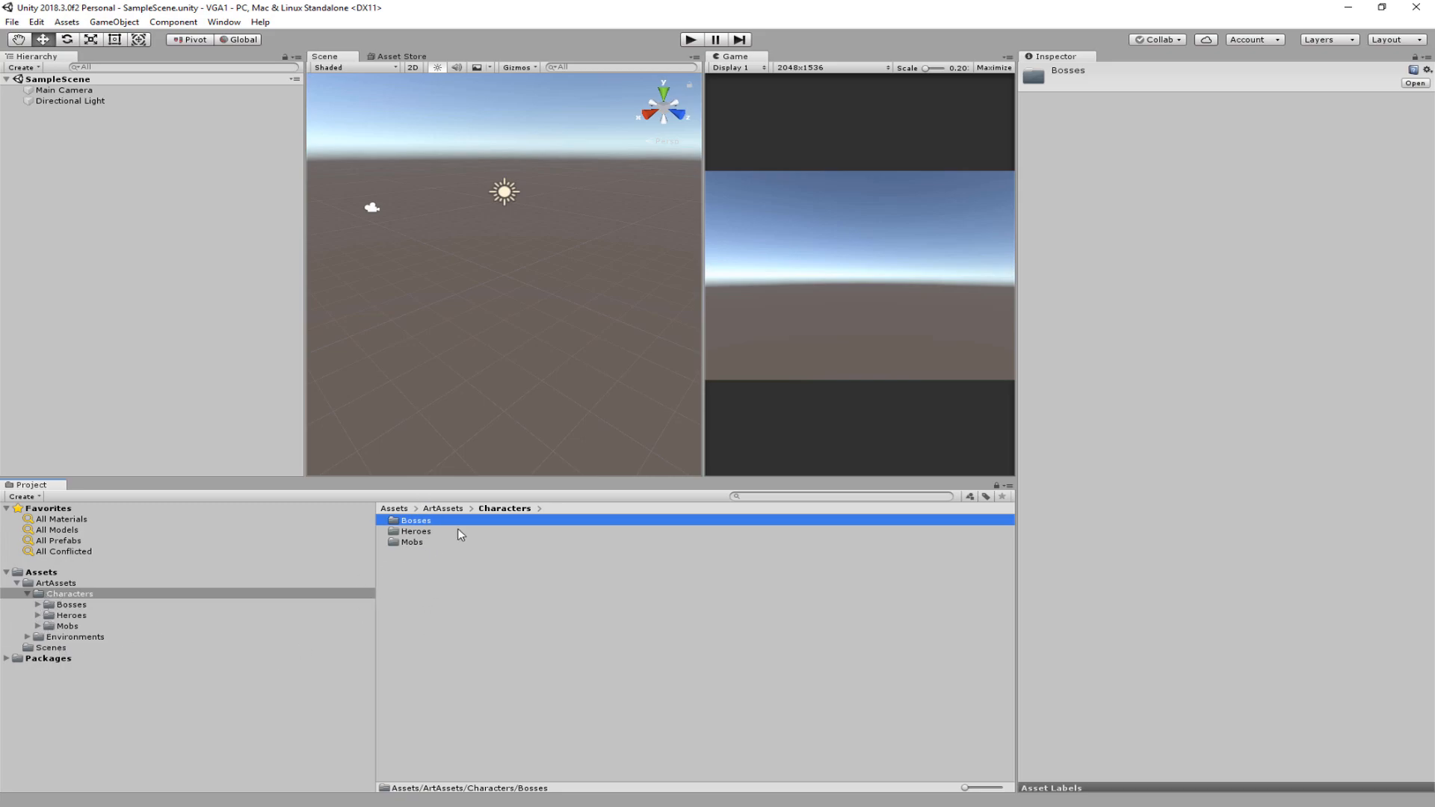
Step: Review the contents of Heroes, Mobs, Bosses and Characters, collapse Characters in the folder tree, and show the Environments folder
double_click(410, 530)
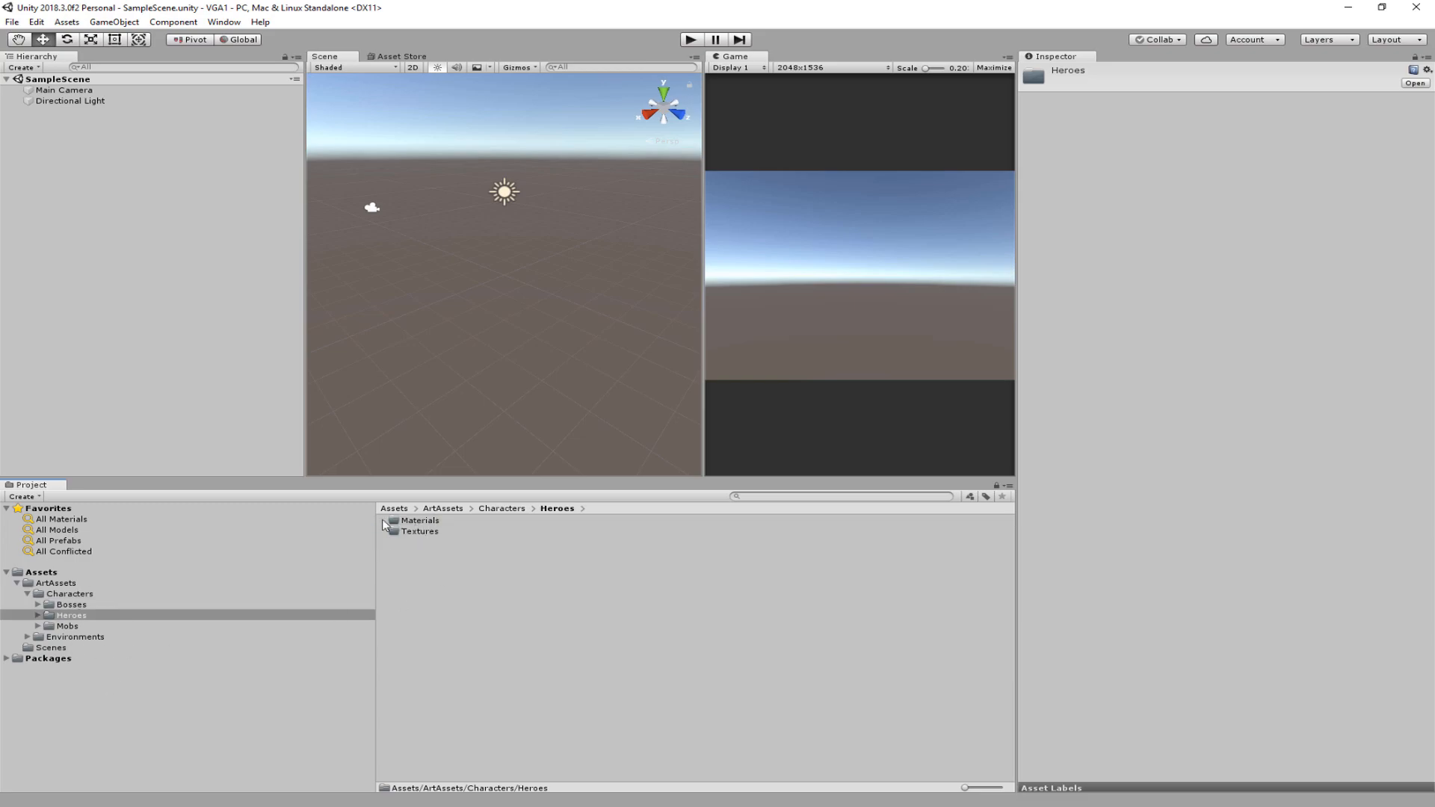
click(67, 626)
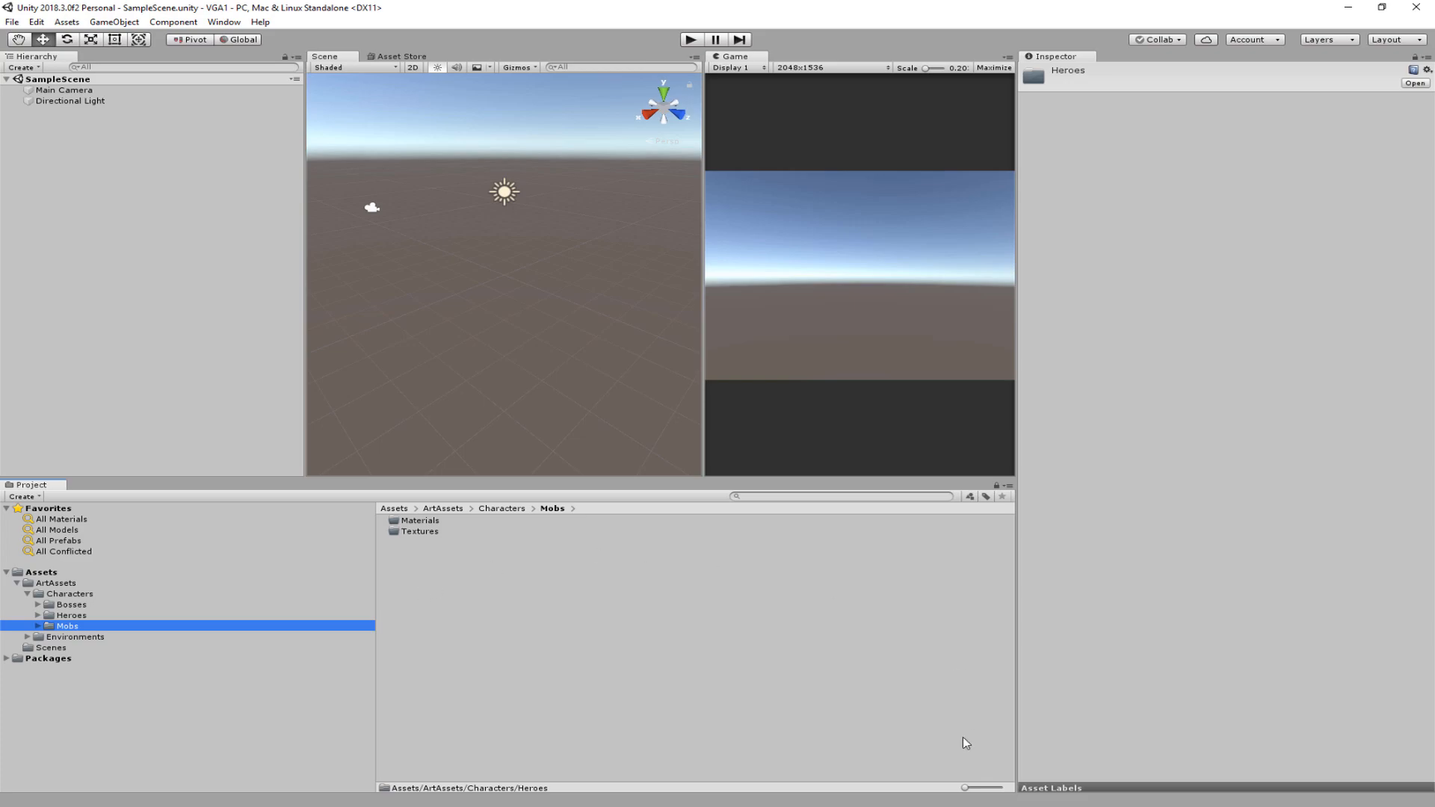
mouse_move(968, 792)
mouse_down()
mouse_move(1005, 797)
mouse_move(963, 796)
mouse_up()
click(73, 604)
click(77, 592)
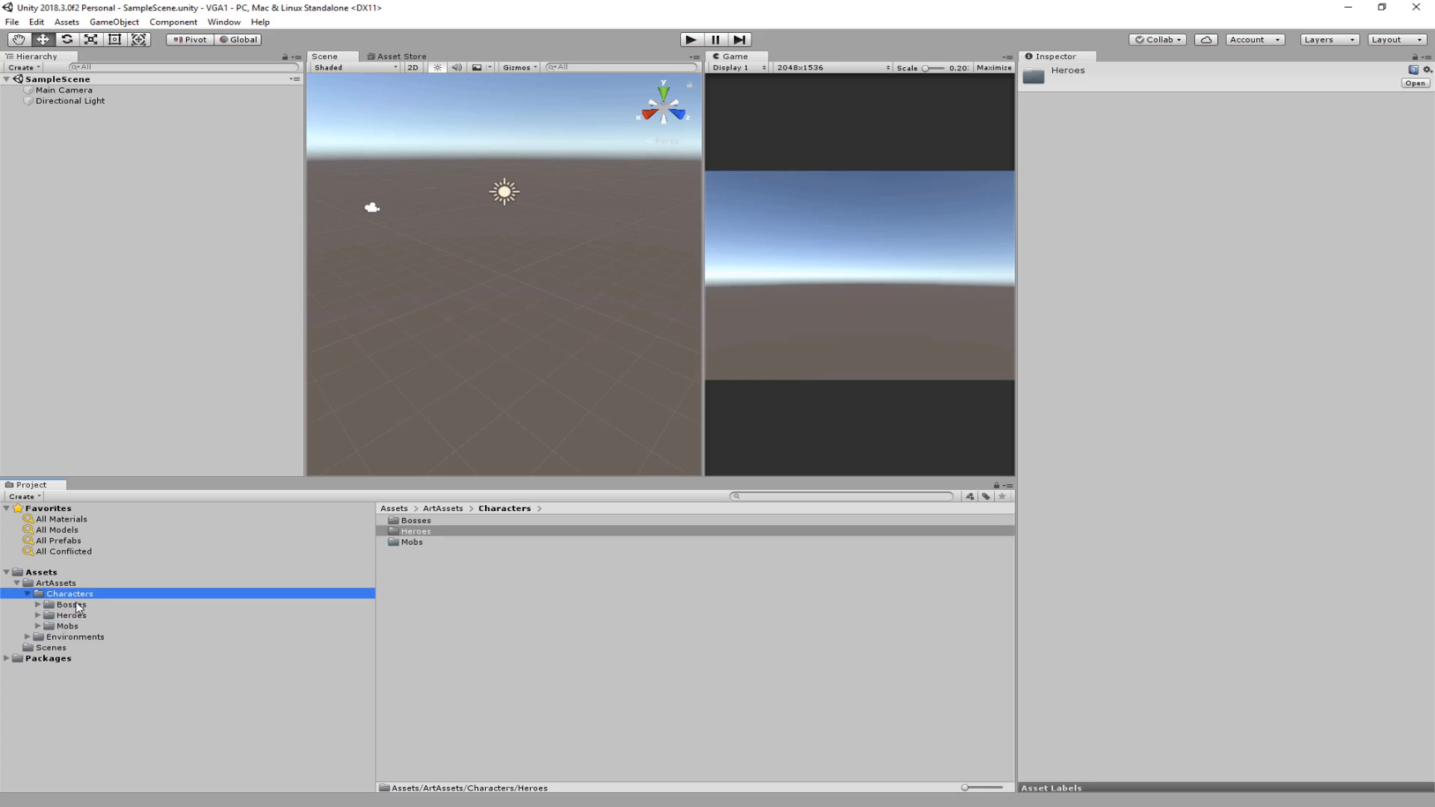
click(27, 594)
click(54, 604)
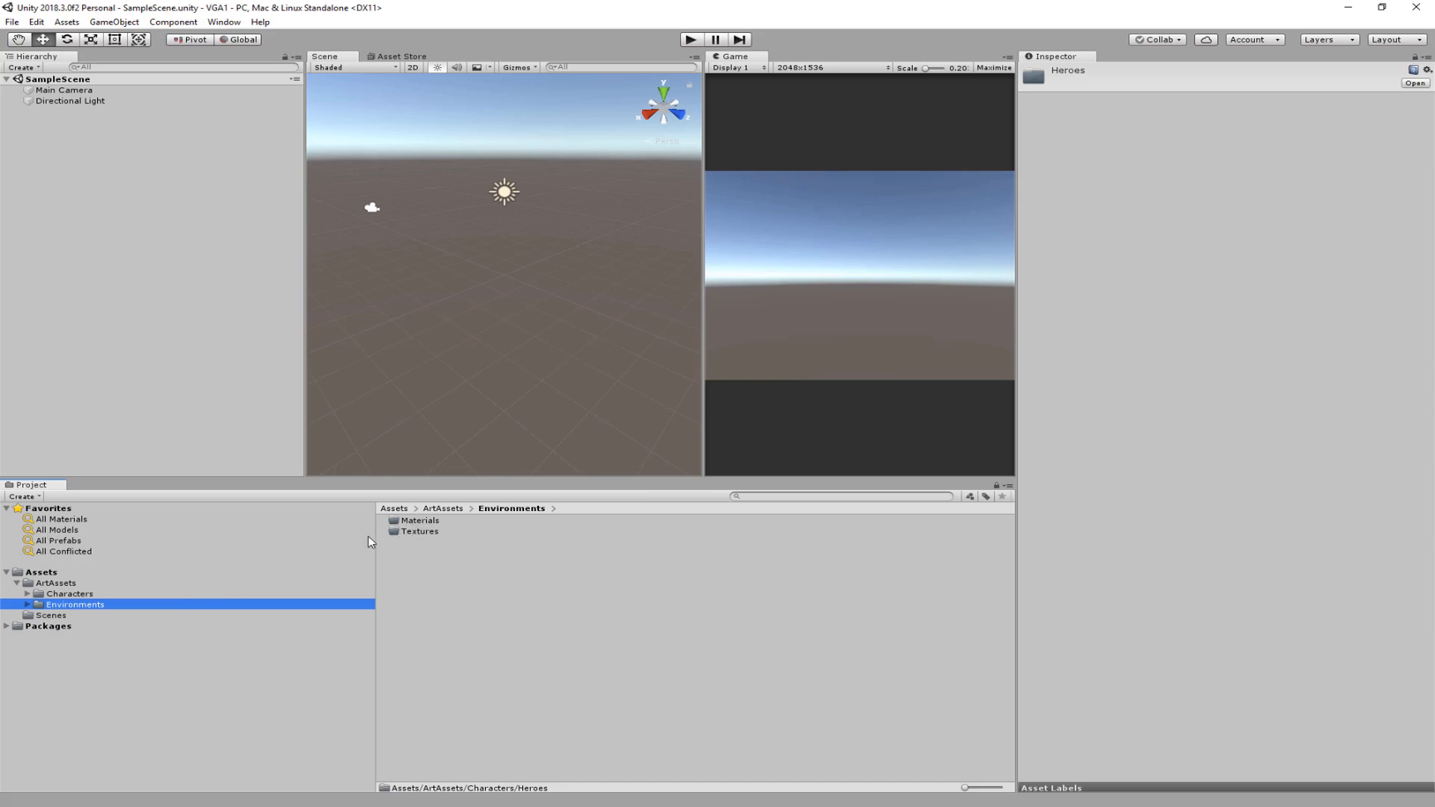
Step: Add a second Project view alongside the existing one in the same dock area
right_click(33, 488)
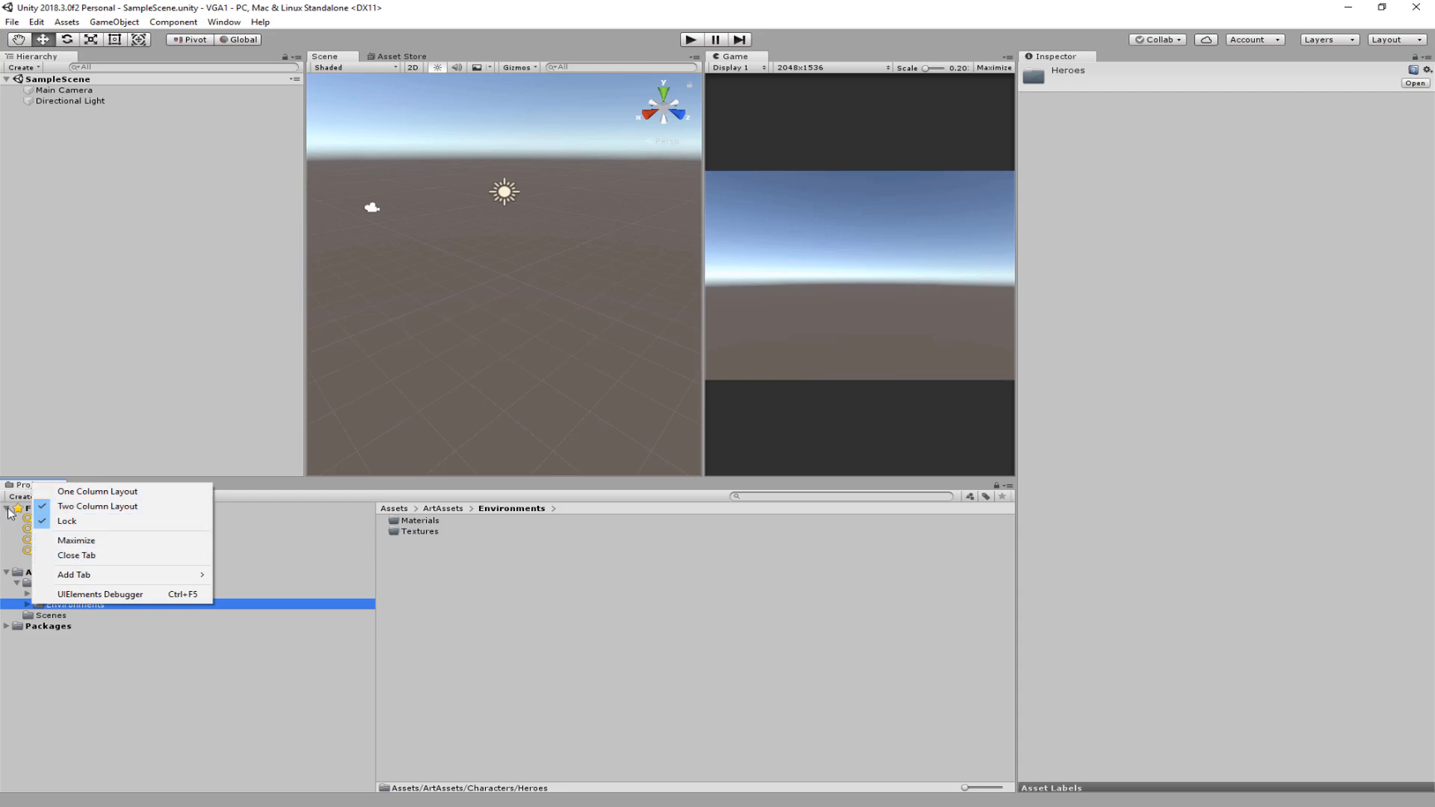
right_click(24, 489)
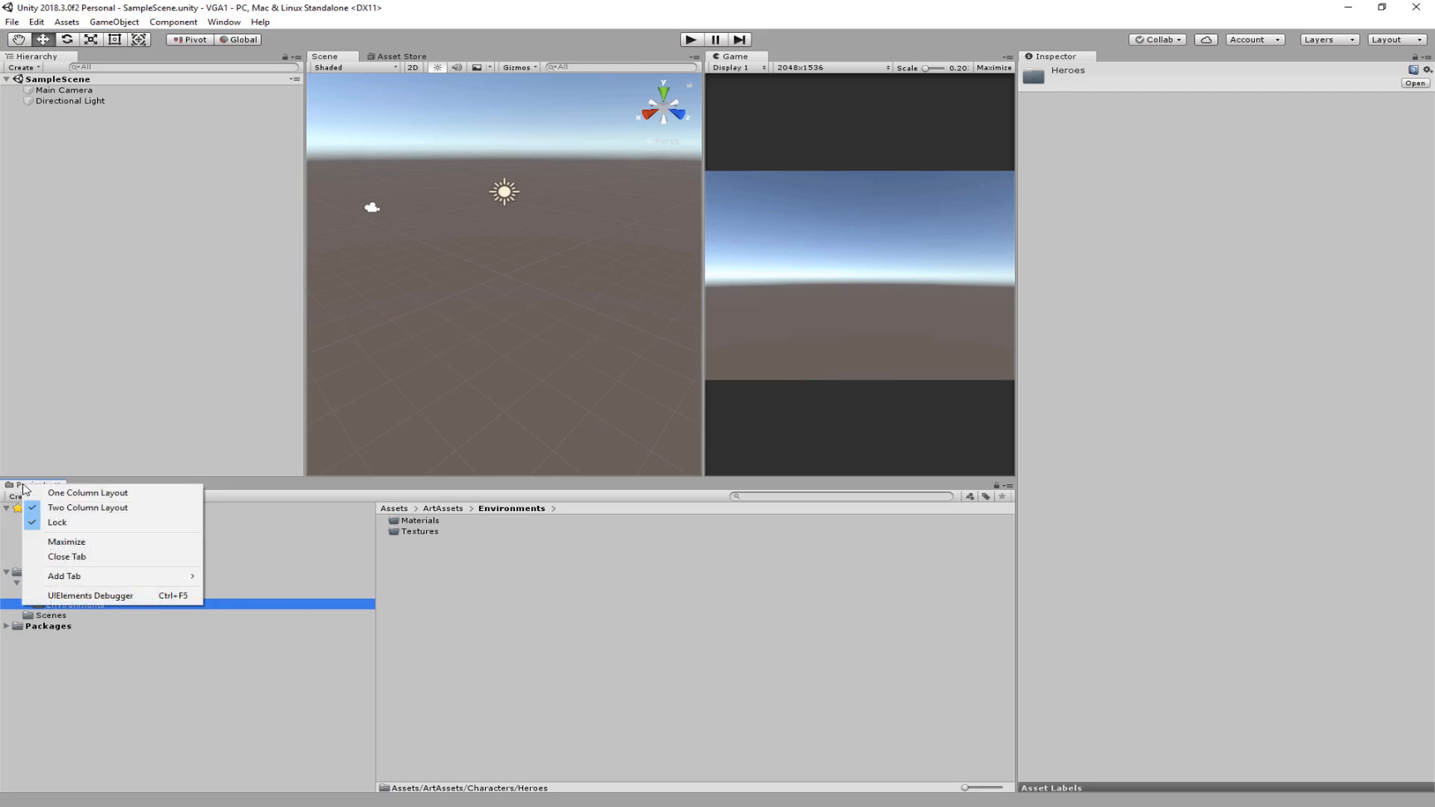
click(248, 491)
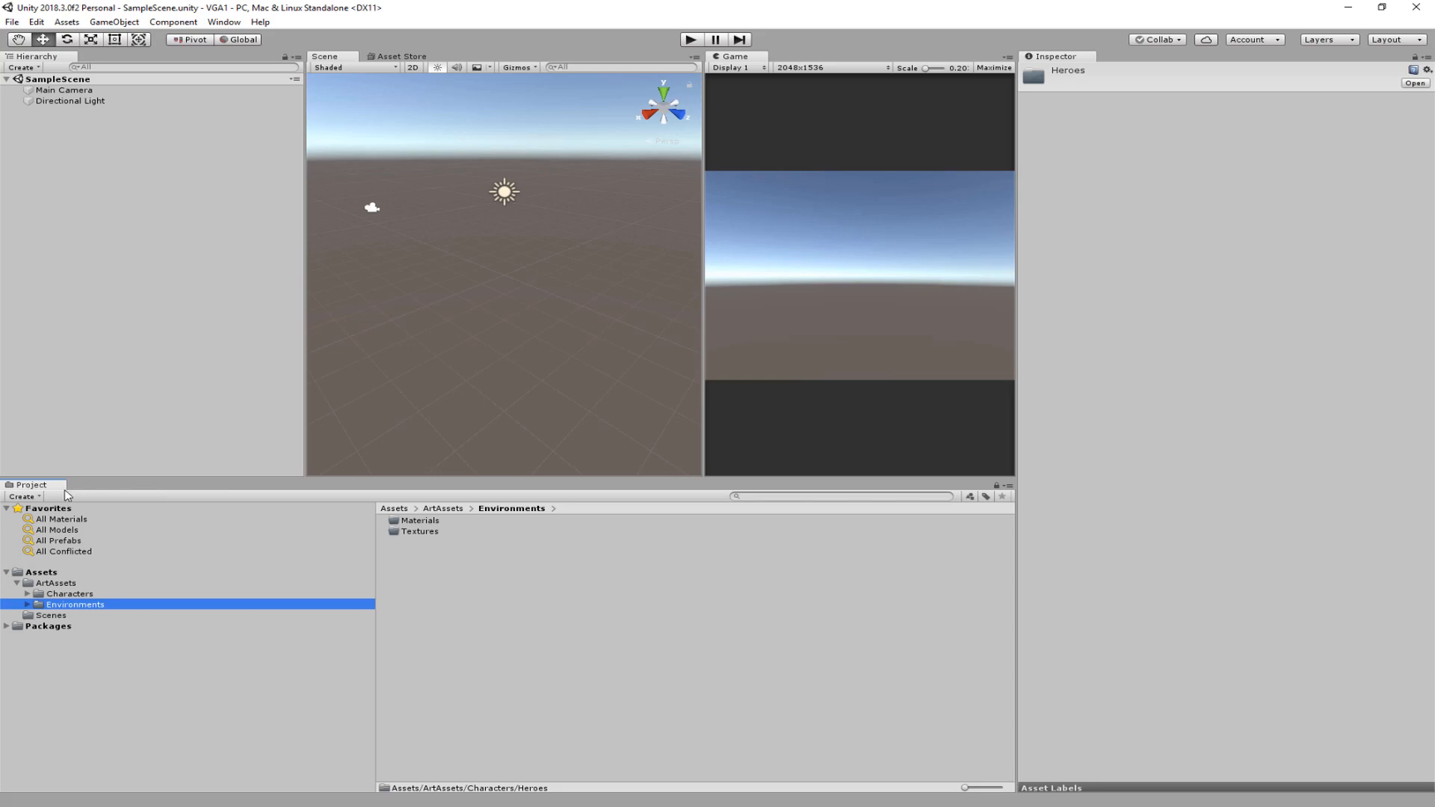
right_click(19, 489)
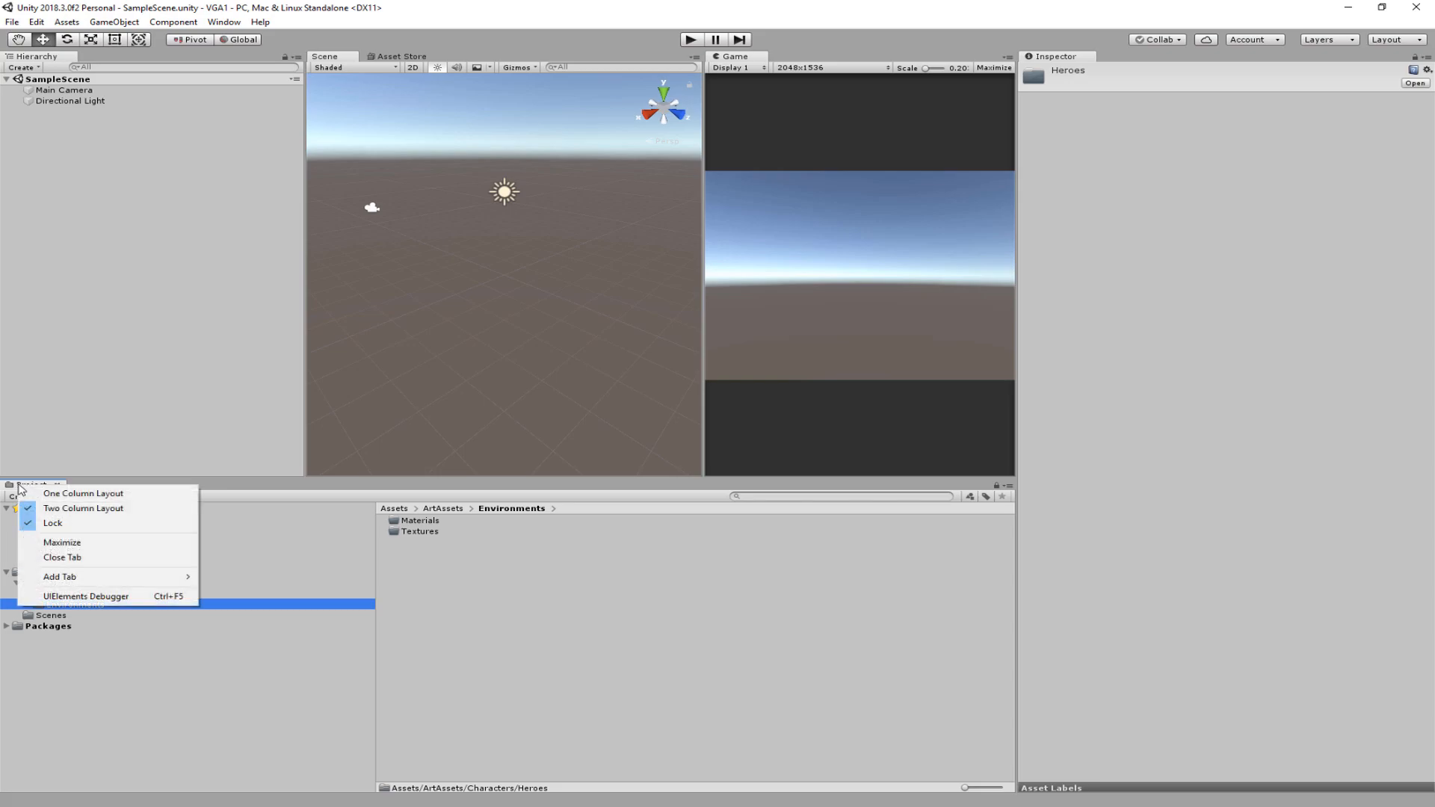
mouse_move(94, 580)
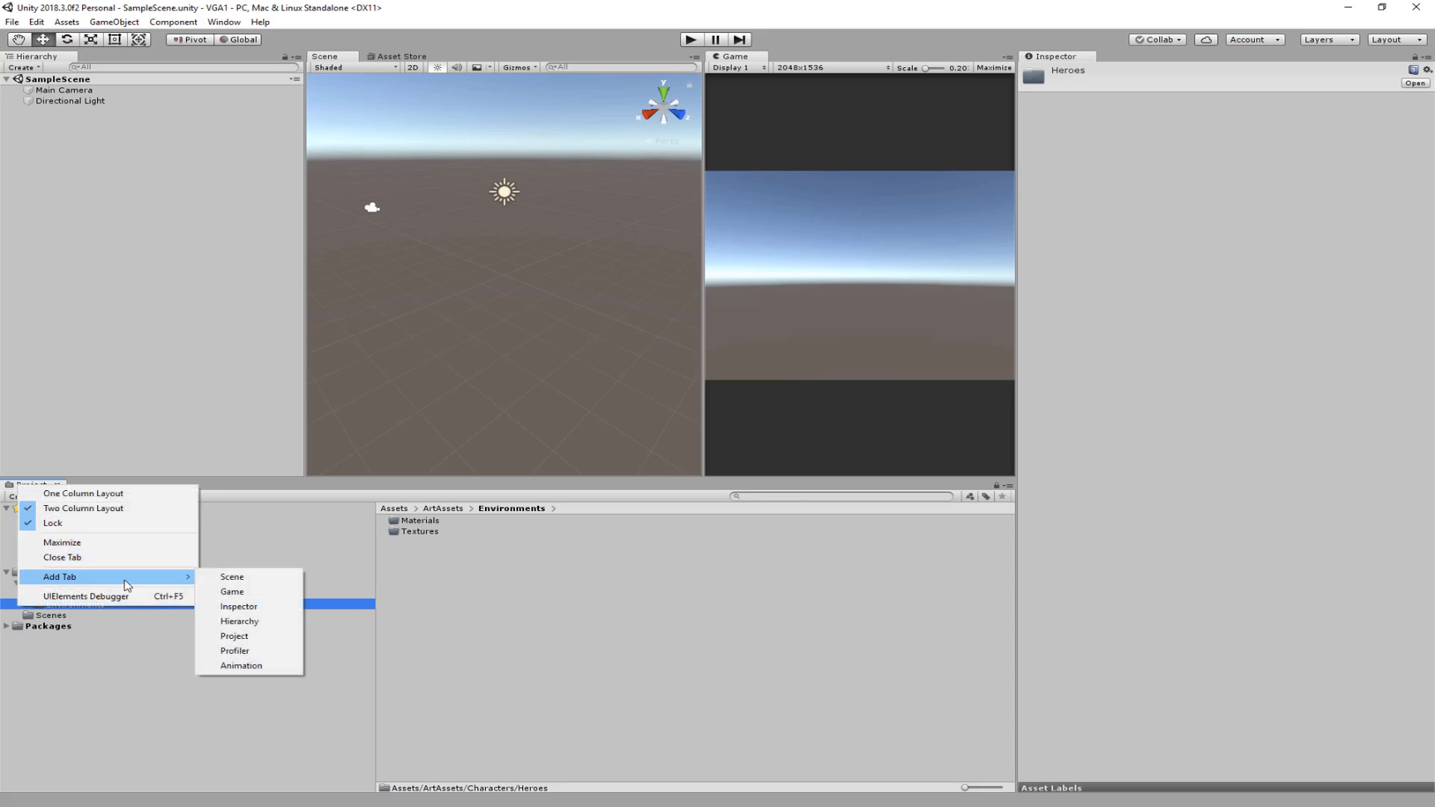
click(238, 637)
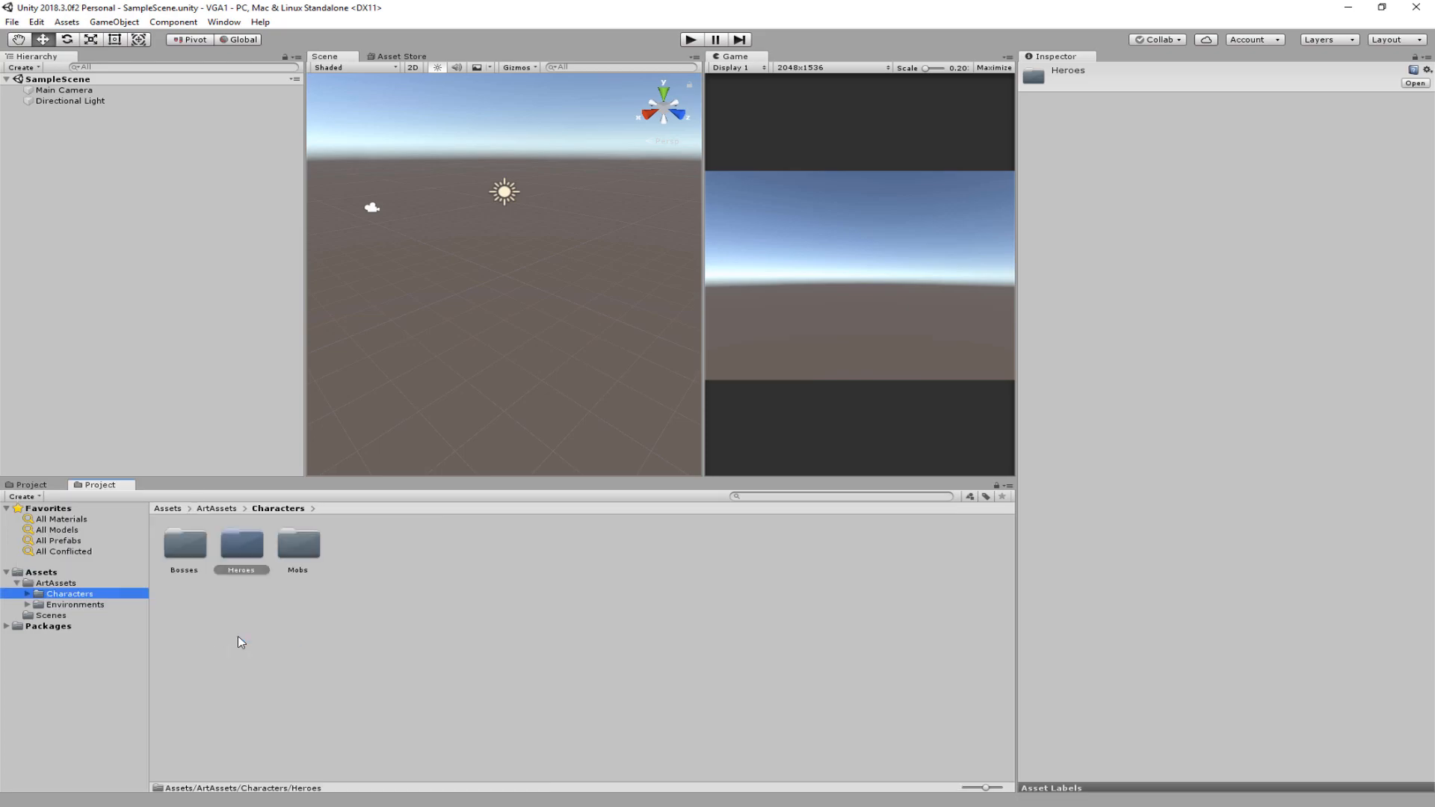
Step: Dock the second Project view beside the first, and adjust the folder tree's width and the divider between the views
click(22, 490)
click(101, 490)
drag(99, 488, 467, 622)
drag(366, 598, 121, 598)
drag(467, 565, 424, 563)
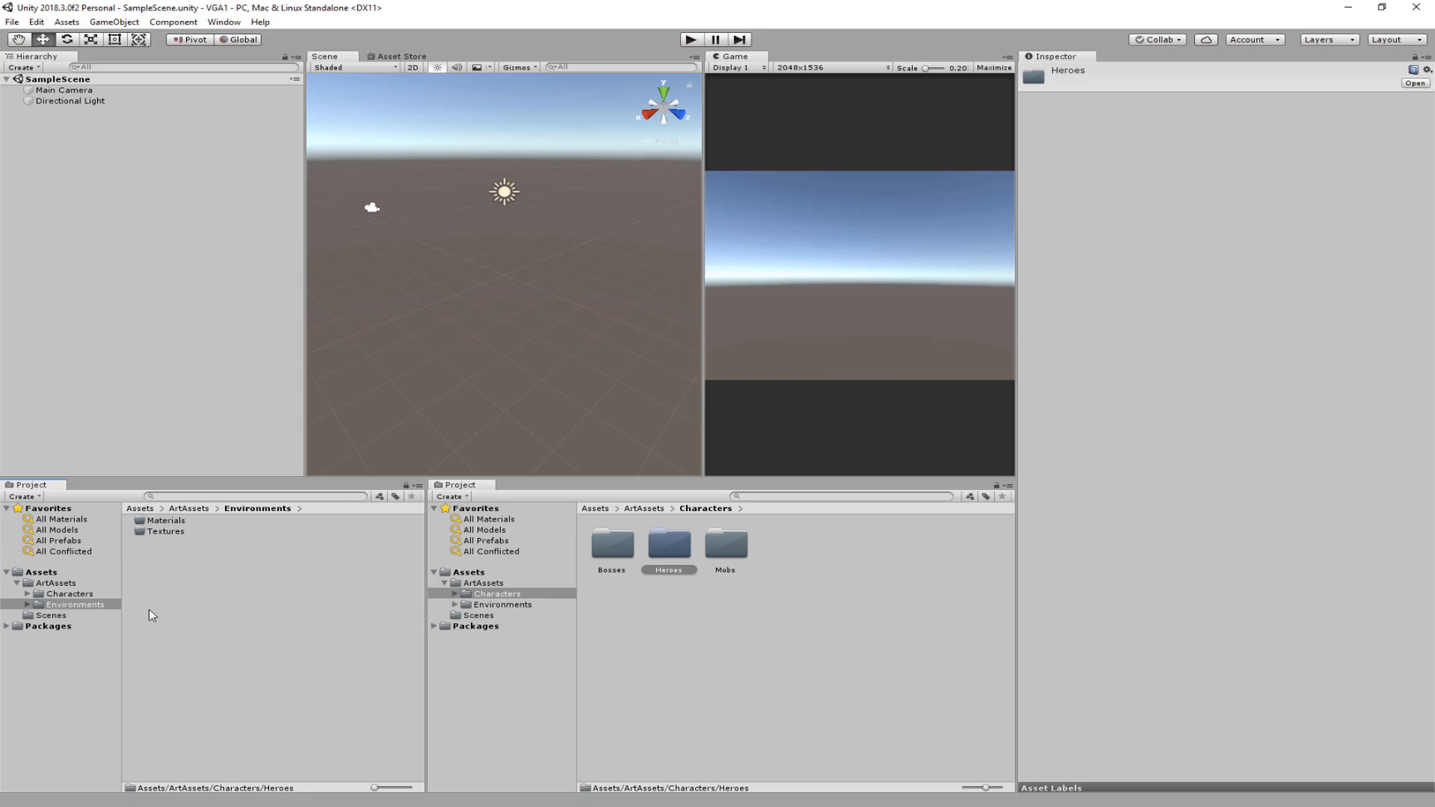
Step: Show Characters in the first Project view, select Mobs, and reduce the second view's icon size to a list
click(68, 595)
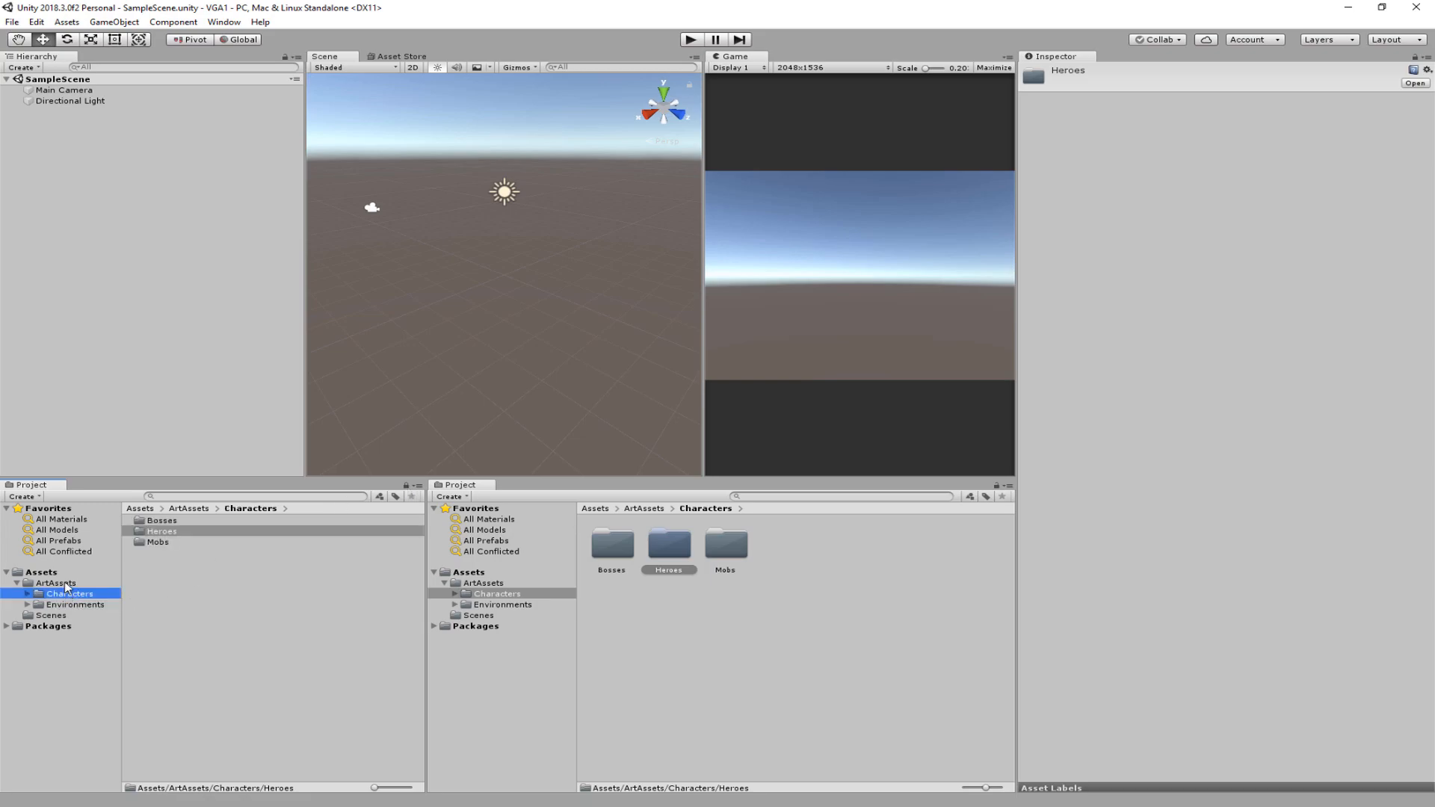
click(163, 542)
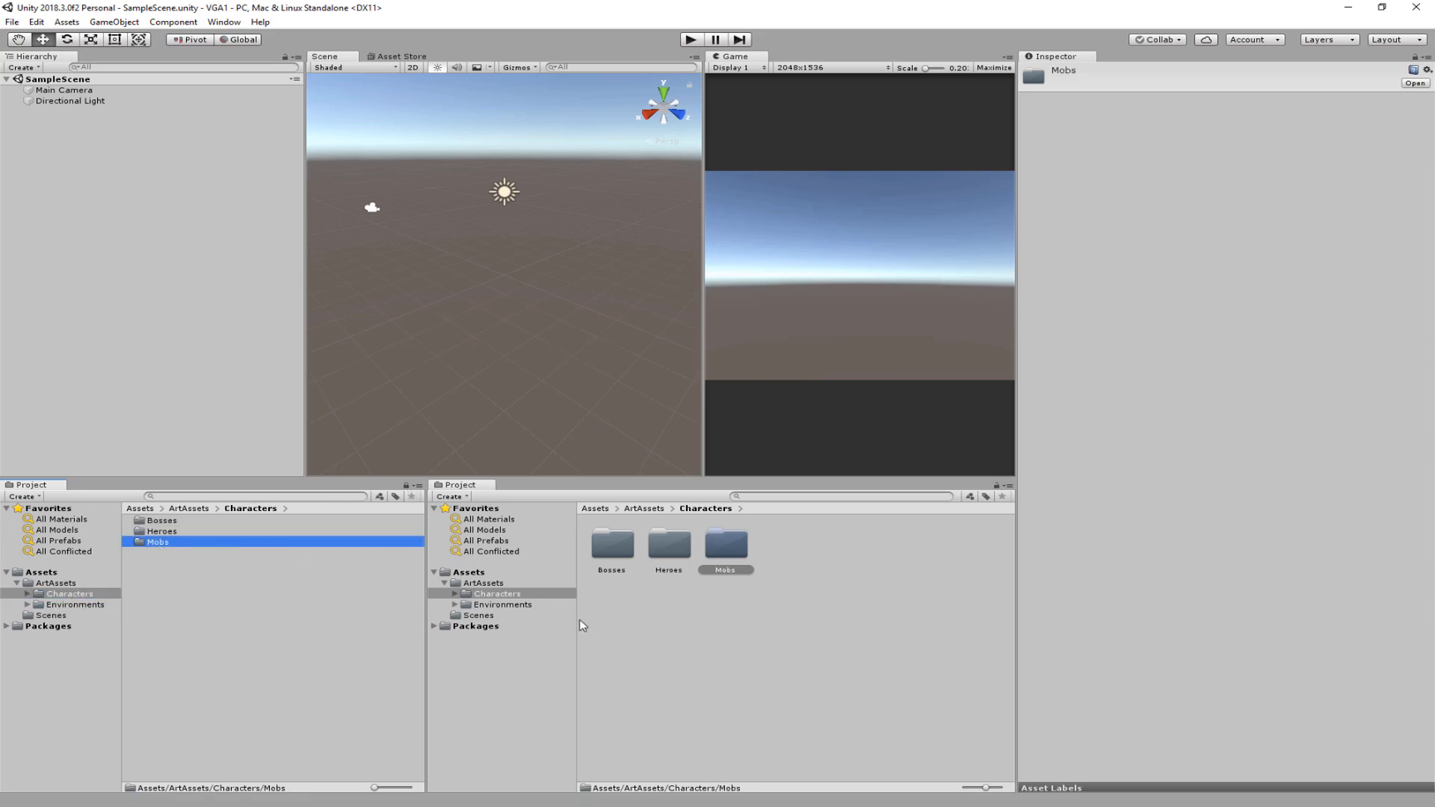
drag(987, 787, 940, 785)
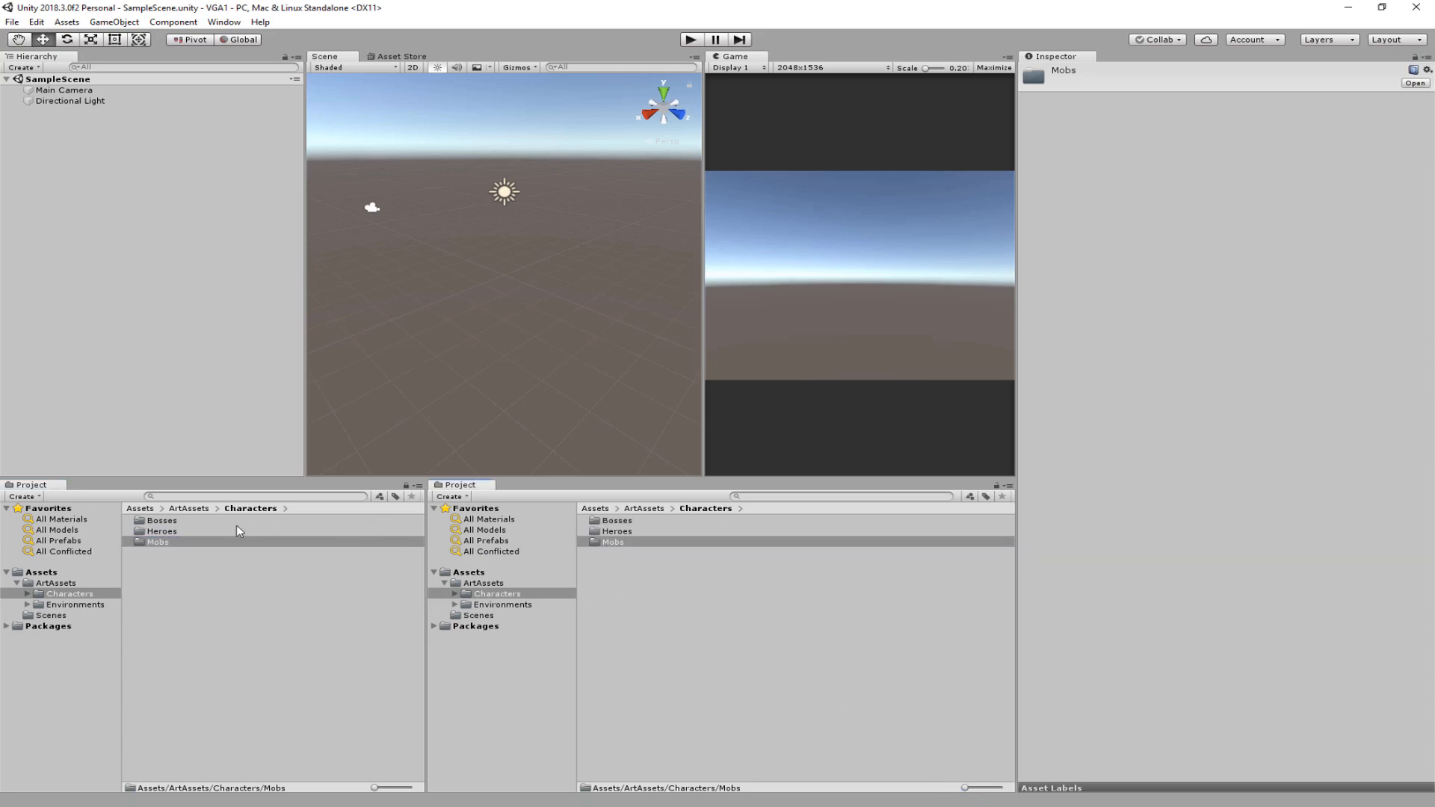
Step: Open Bosses in the first Project view, select its Textures folder to compare both views, and return to Characters
click(155, 522)
double_click(155, 522)
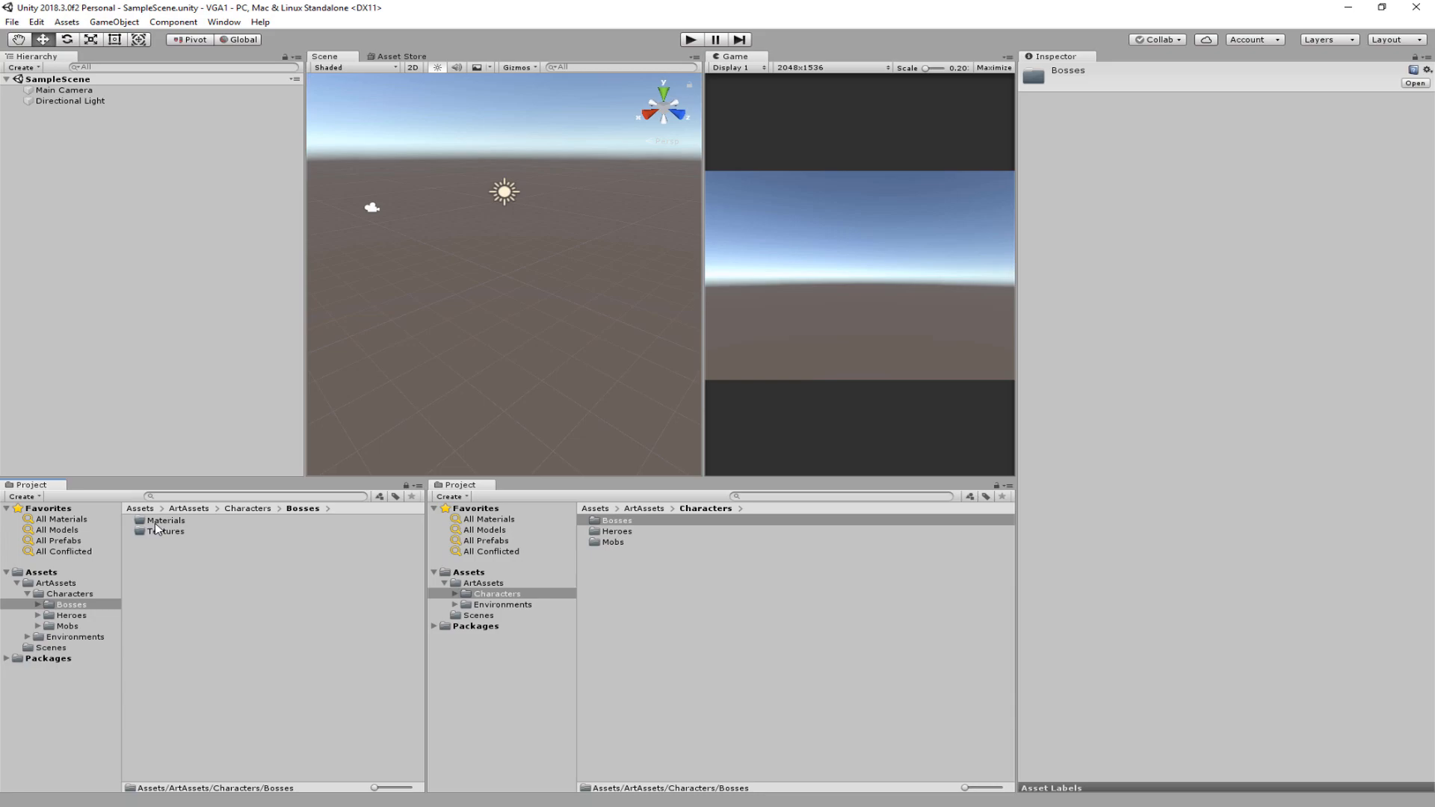
click(156, 533)
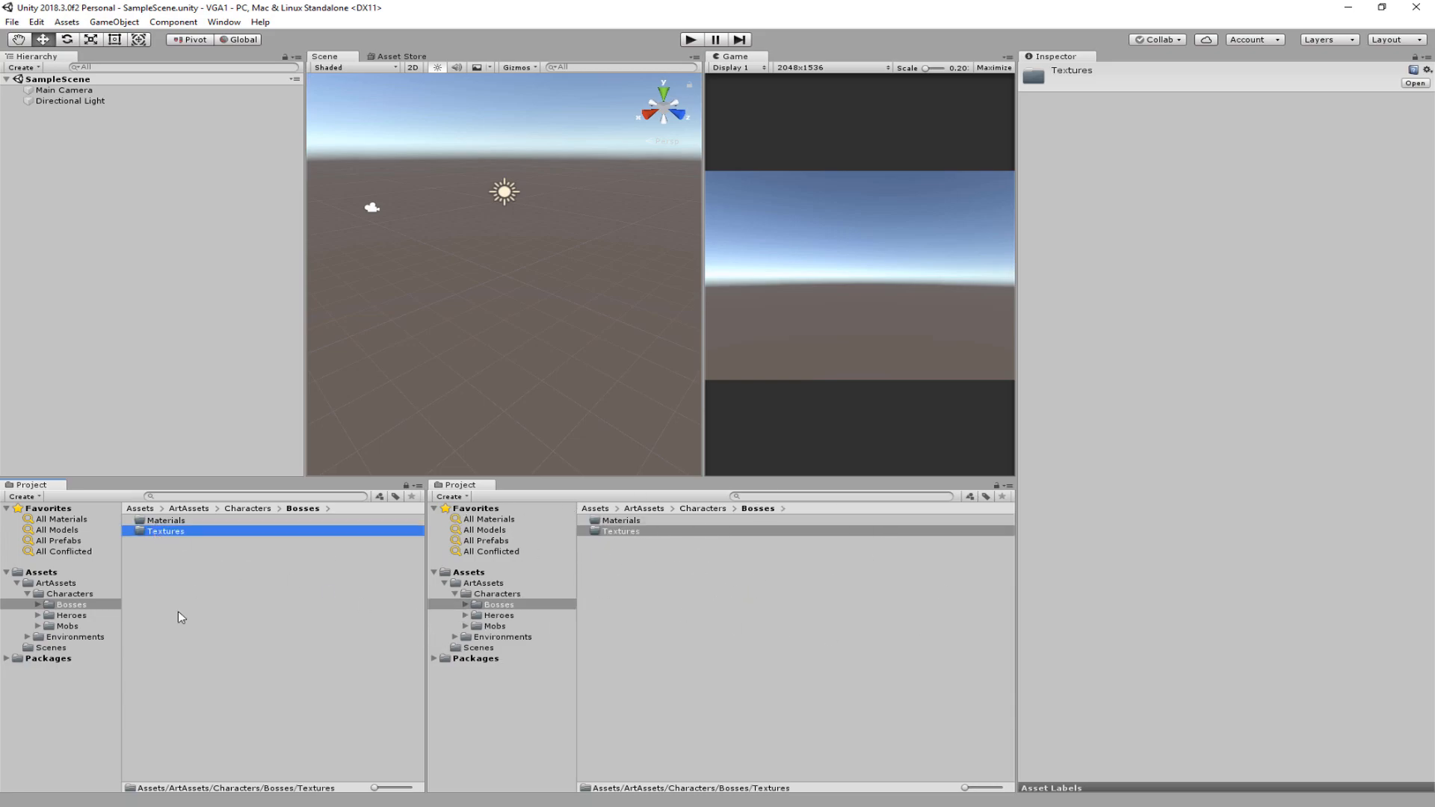
click(63, 593)
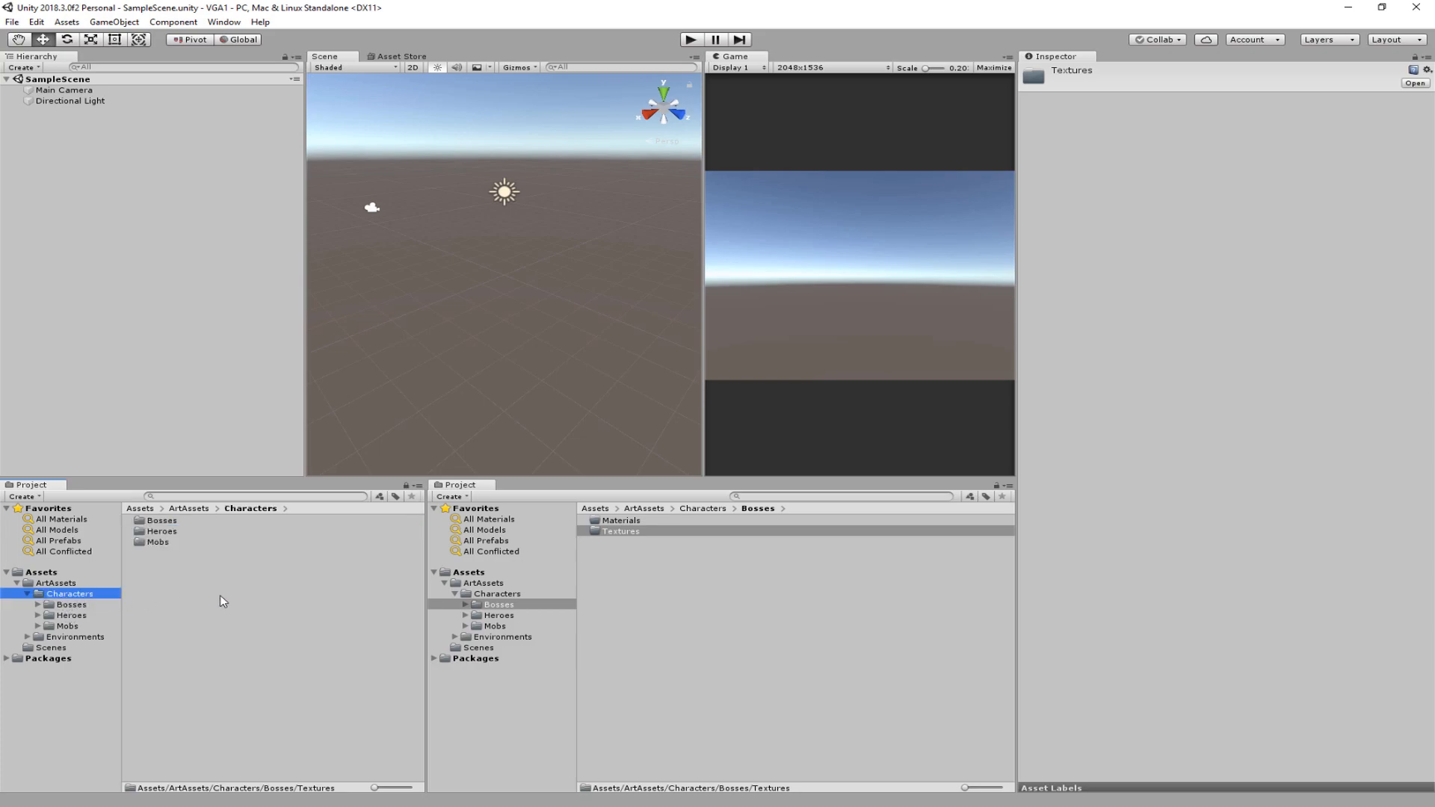
Step: Widen the first Project view by shifting the divider between the two Project views
drag(426, 557, 499, 558)
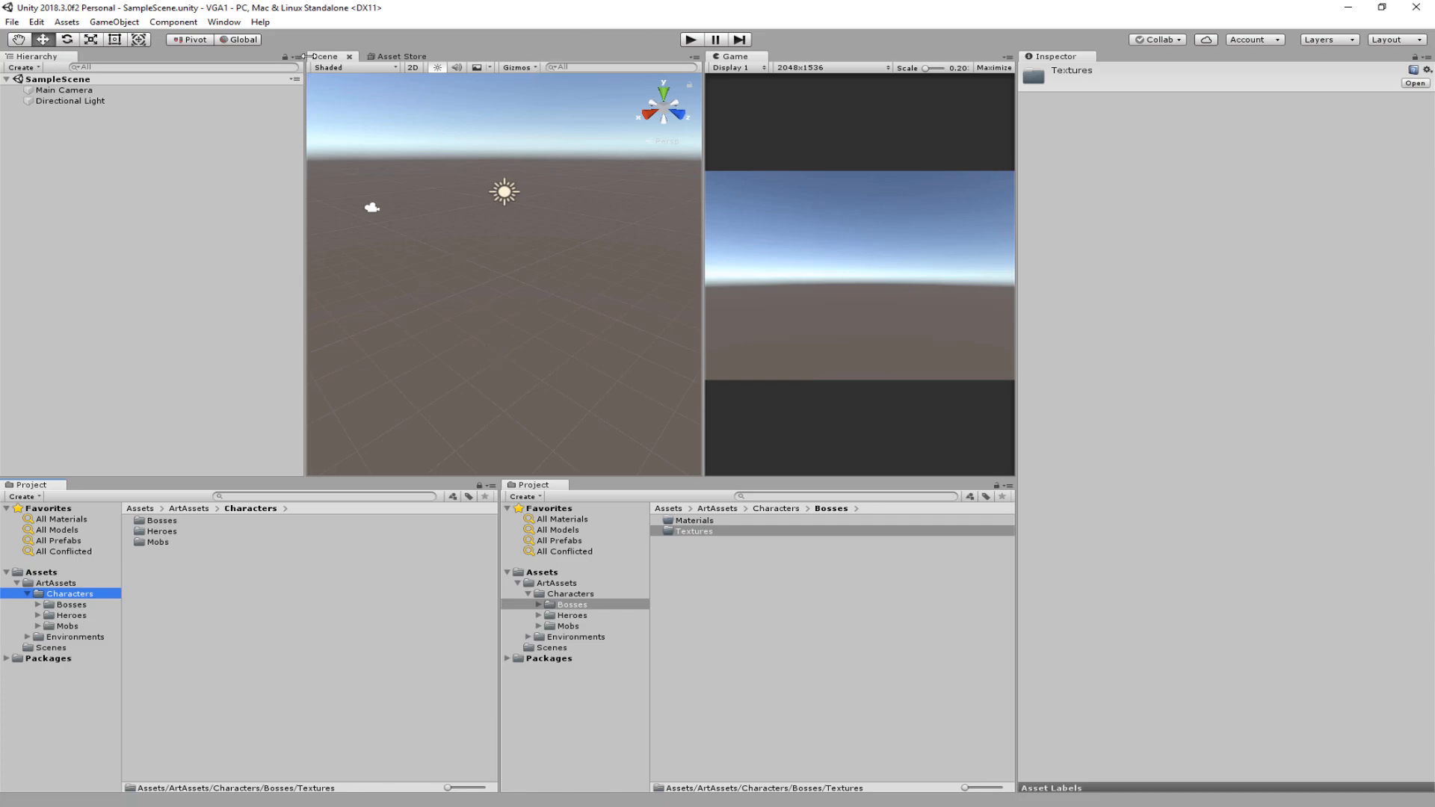
Step: Try raising the Main Camera and the Directional Light in the Scene view, undoing each move
middle_drag(527, 184, 529, 230)
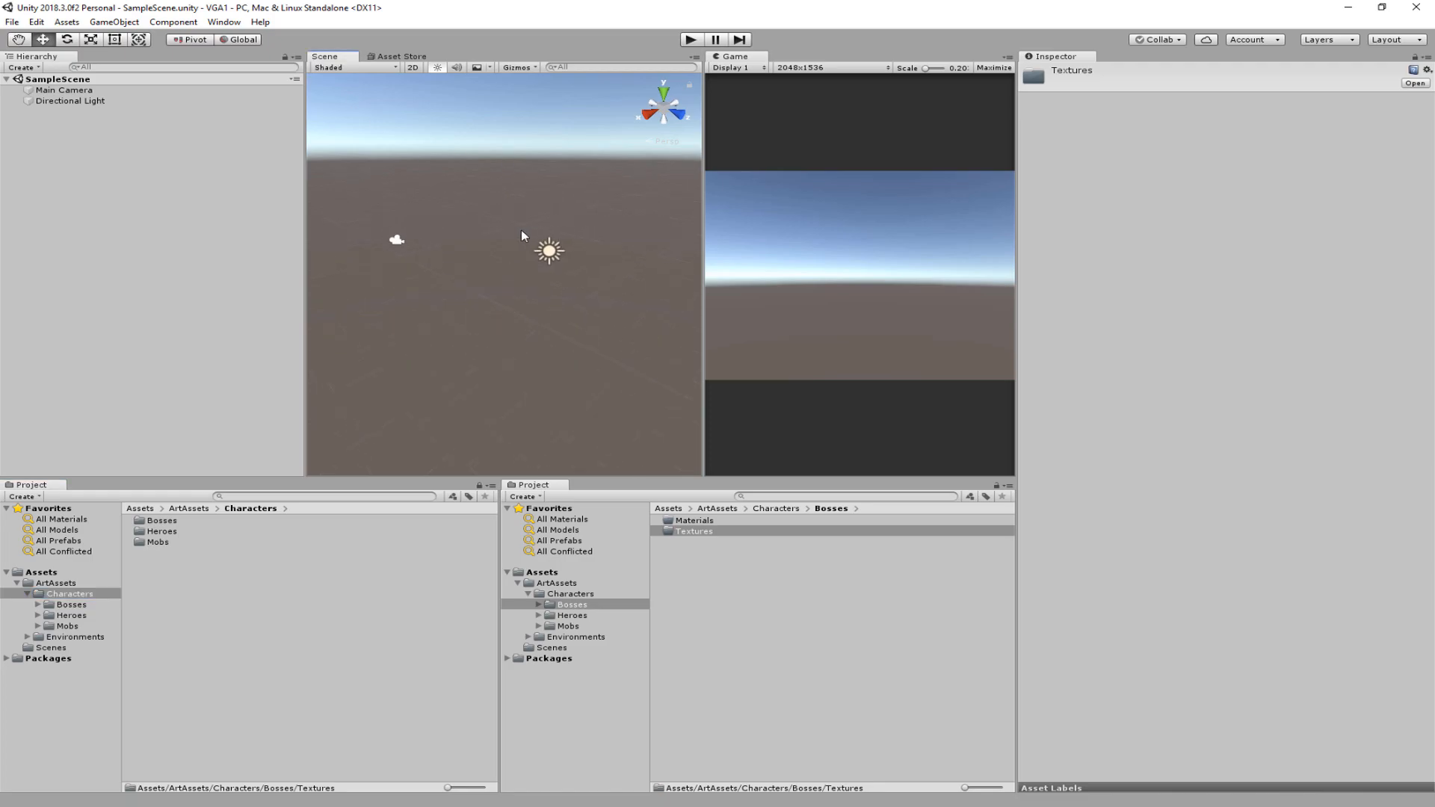
click(396, 239)
drag(393, 206, 385, 166)
key(ctrl+z)
click(553, 249)
drag(554, 195, 553, 134)
key(ctrl+z)
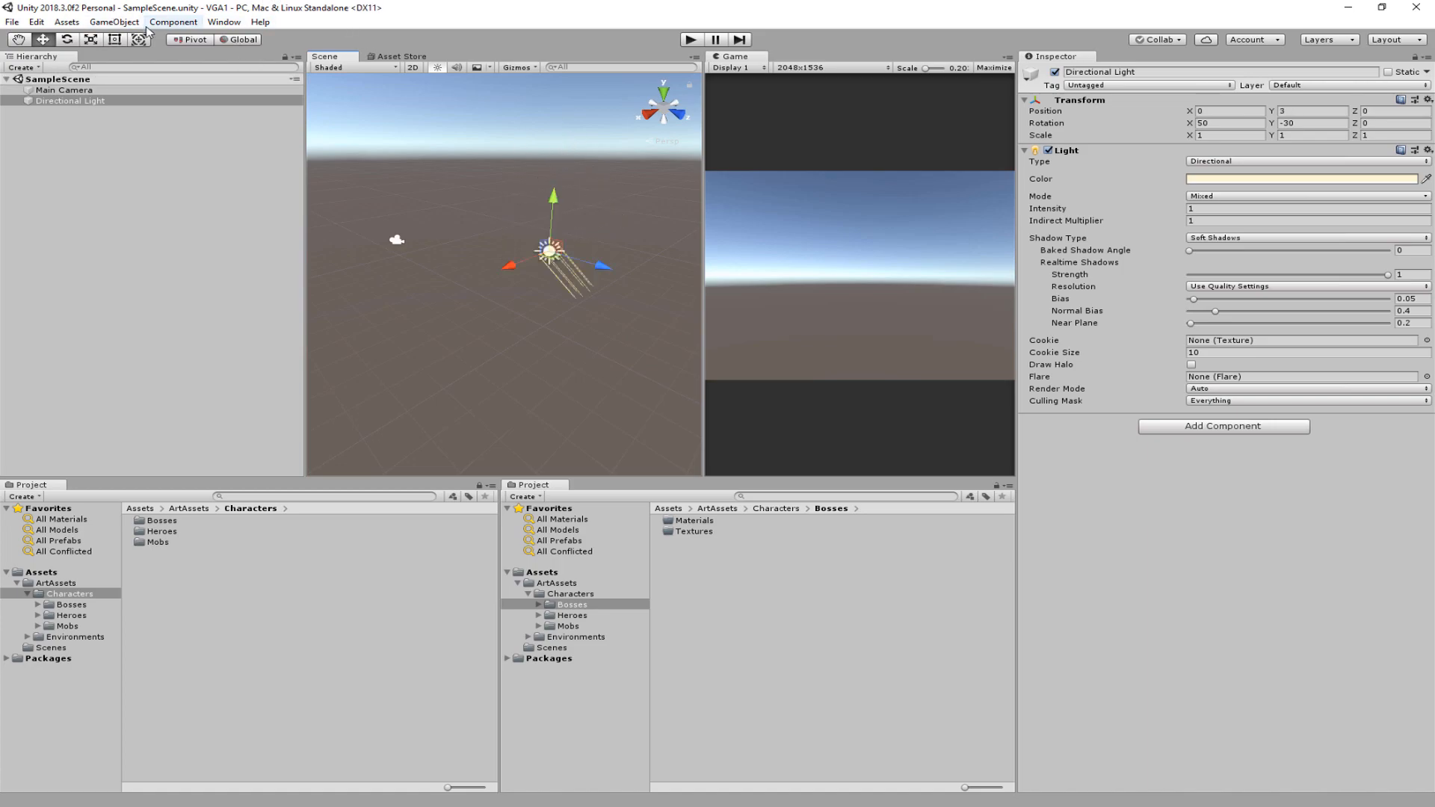
click(114, 22)
click(131, 37)
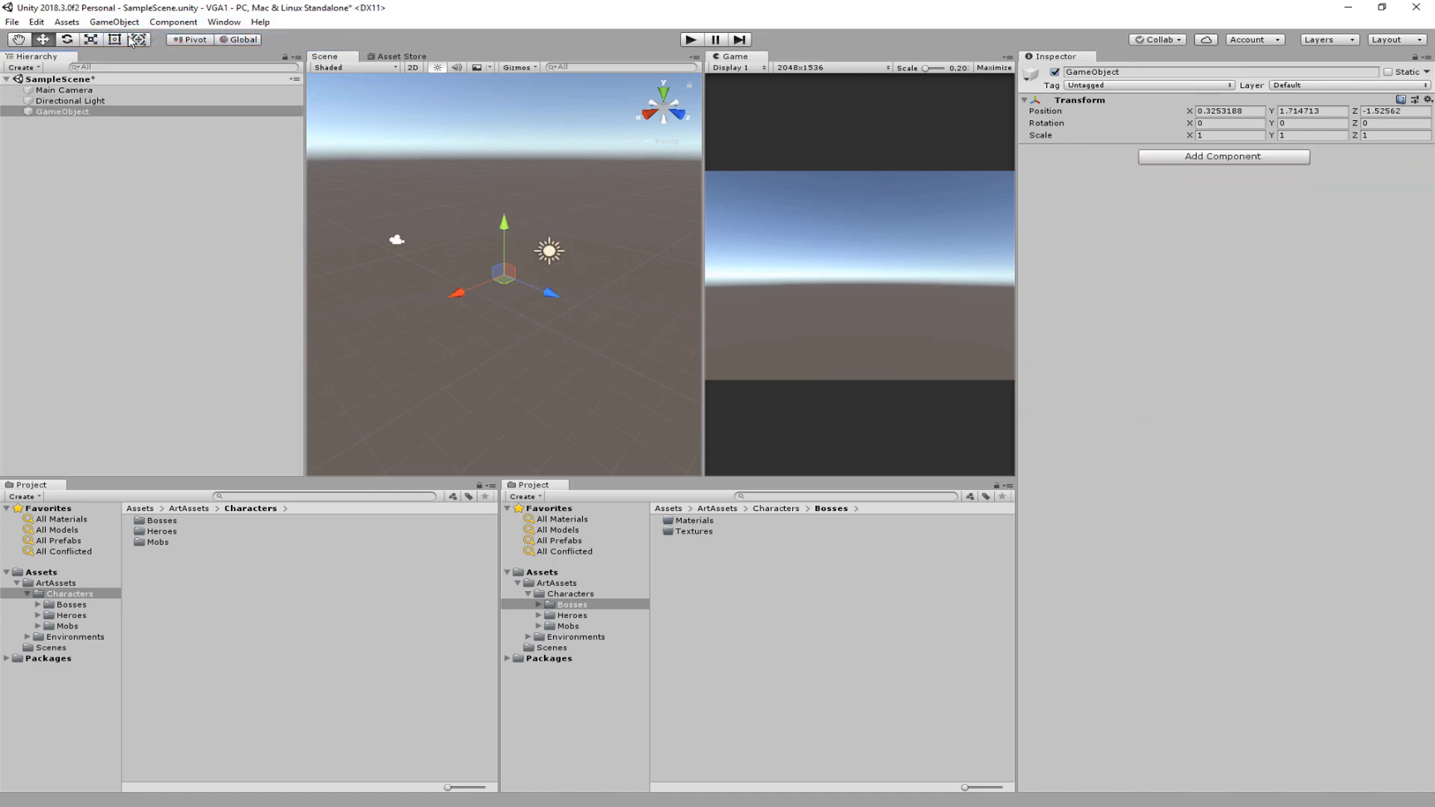
key(ctrl+z)
Step: Create a 3D Plane object in the scene and select it in the Hierarchy
click(125, 25)
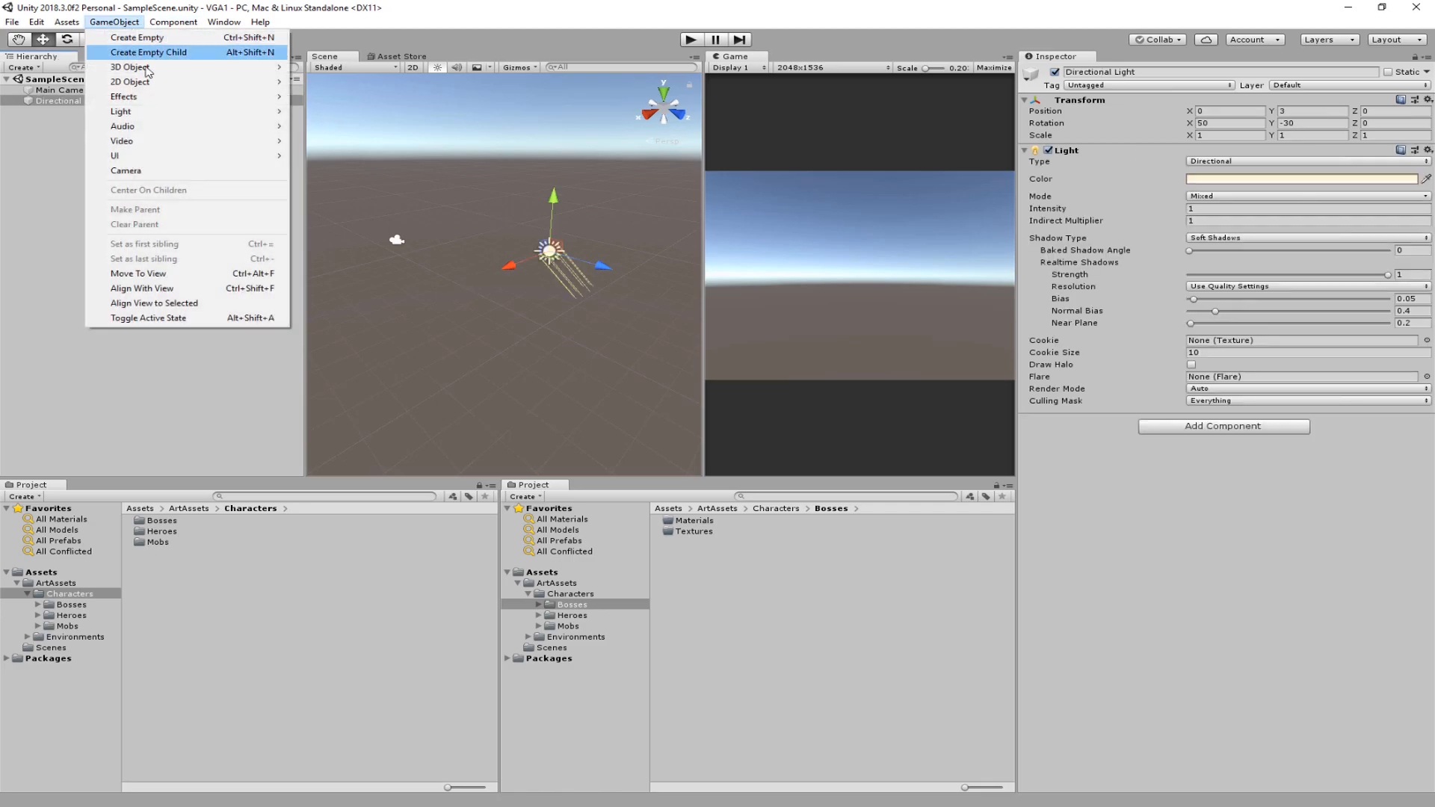
mouse_move(170, 68)
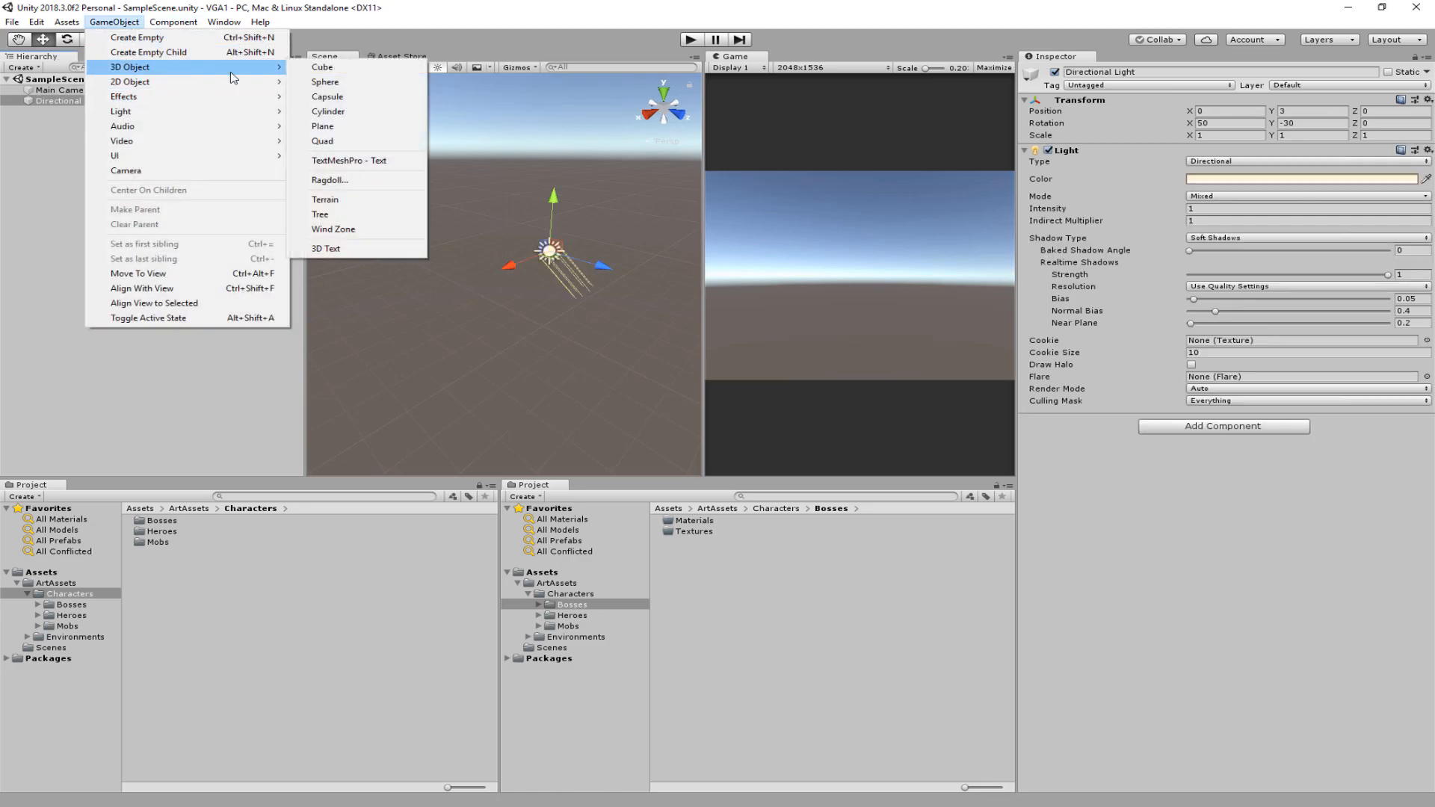
click(327, 127)
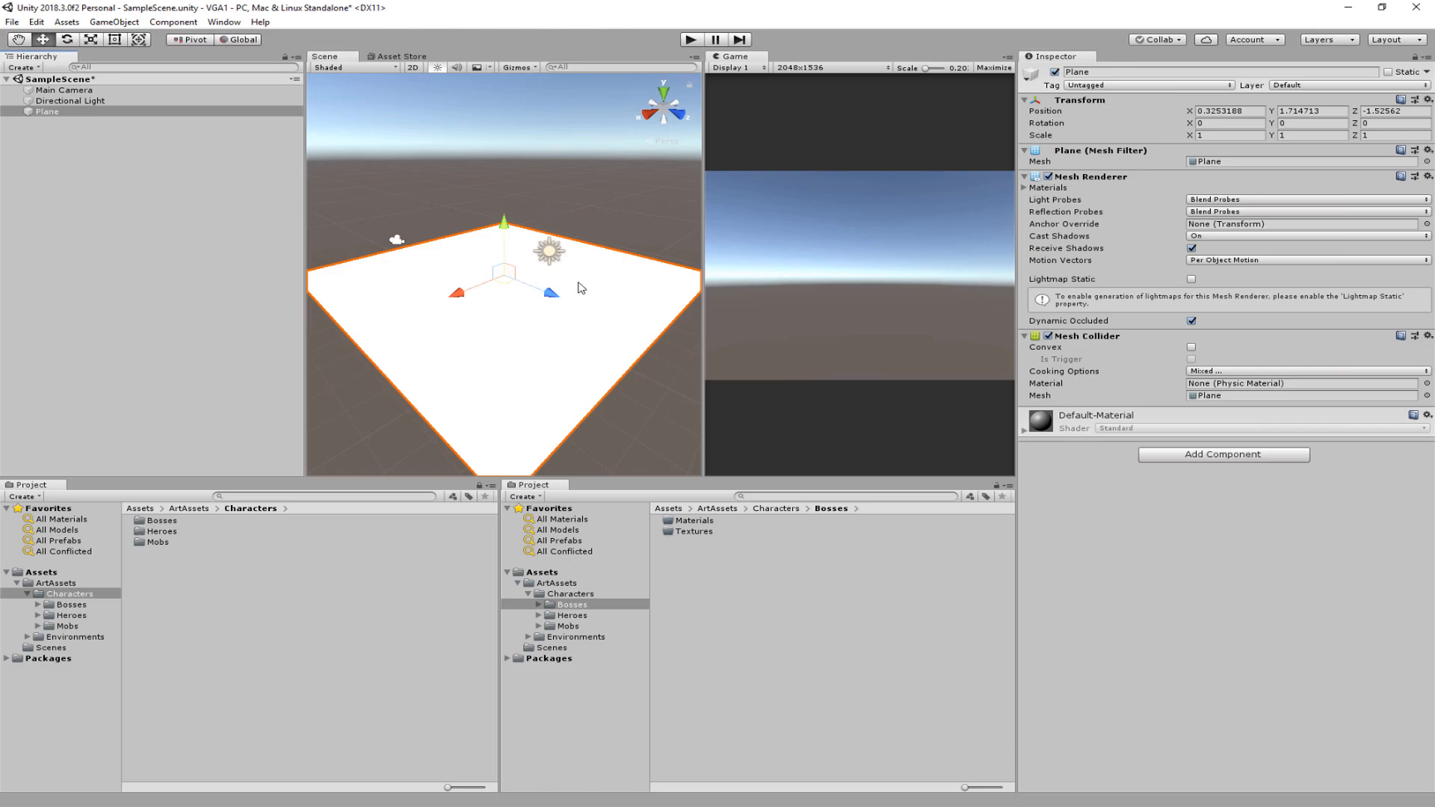
click(58, 113)
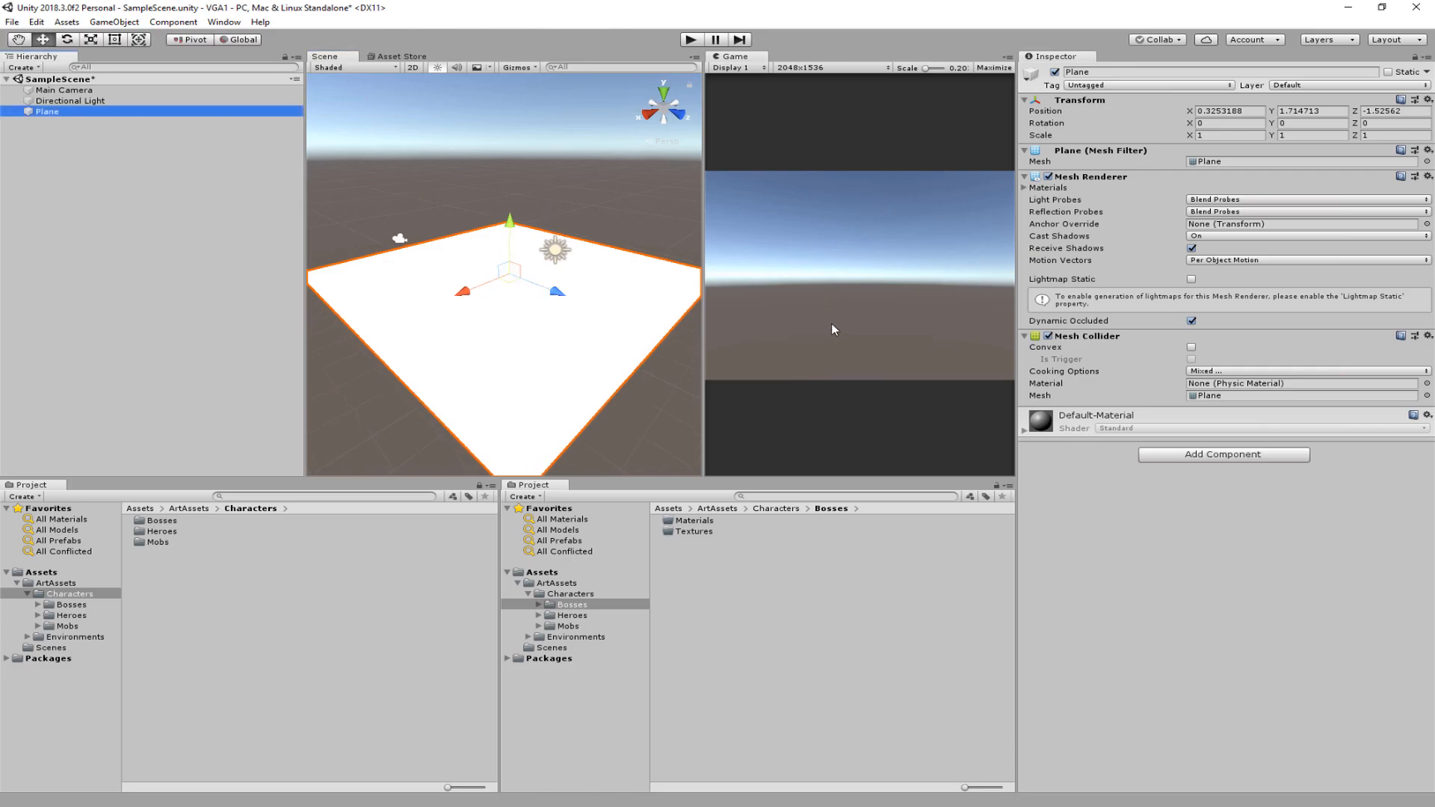
click(859, 243)
Step: Raise the Main Camera along its vertical axis to a Y position of 3.91 so it looks over the plane
click(399, 239)
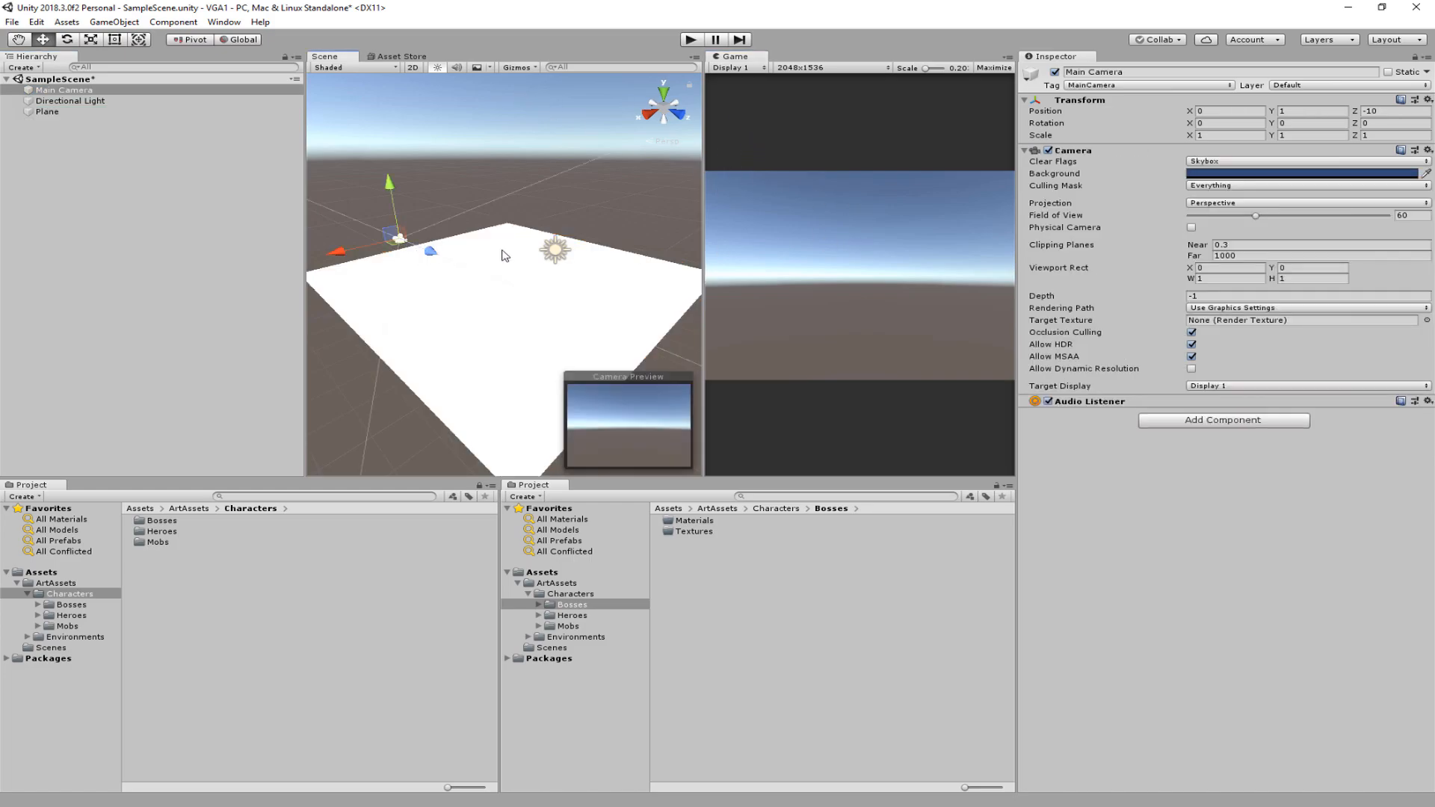
right_drag(513, 178, 568, 280)
middle_drag(426, 179, 770, 298)
middle_drag(573, 230, 480, 232)
middle_drag(557, 315, 429, 282)
right_drag(428, 281, 464, 225)
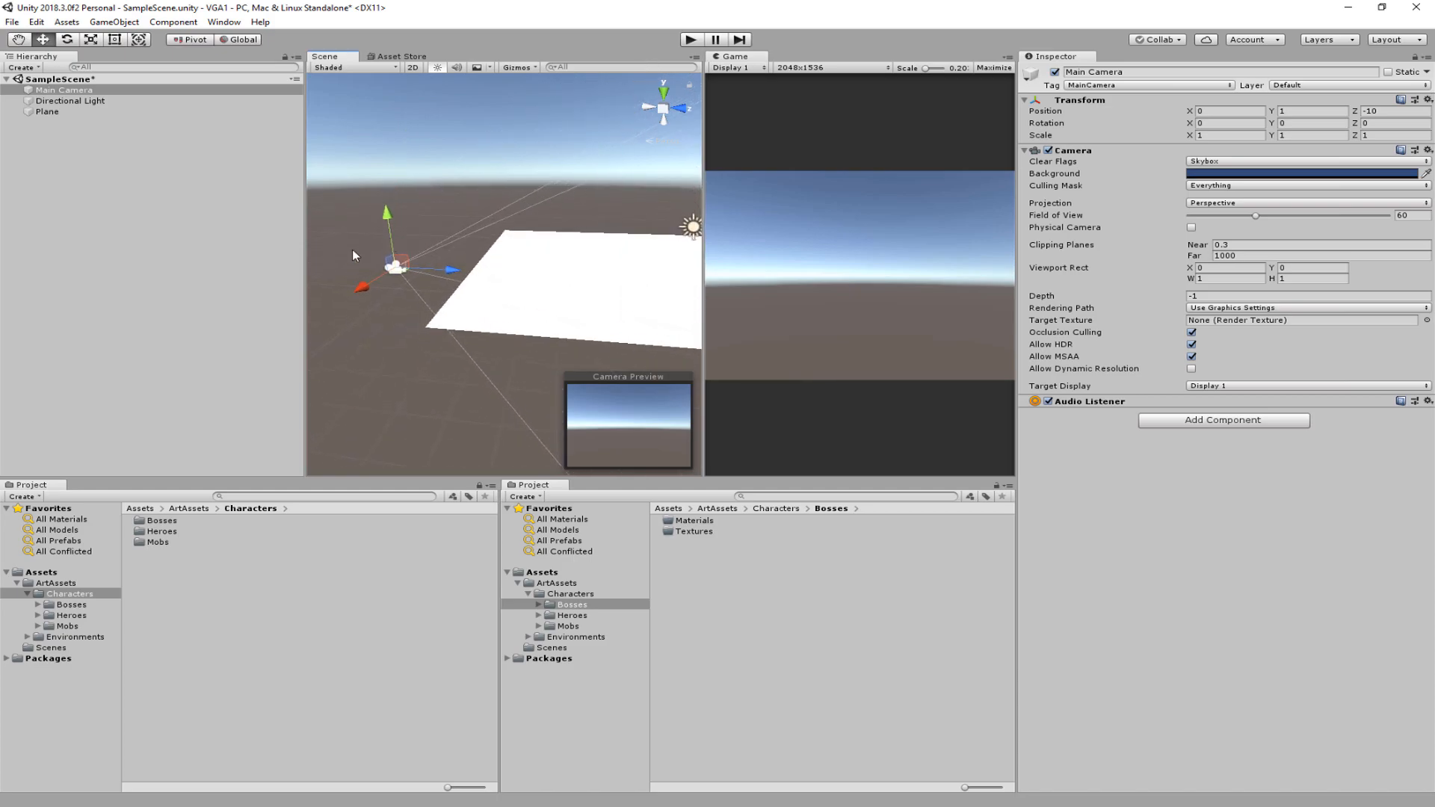
drag(384, 220, 394, 150)
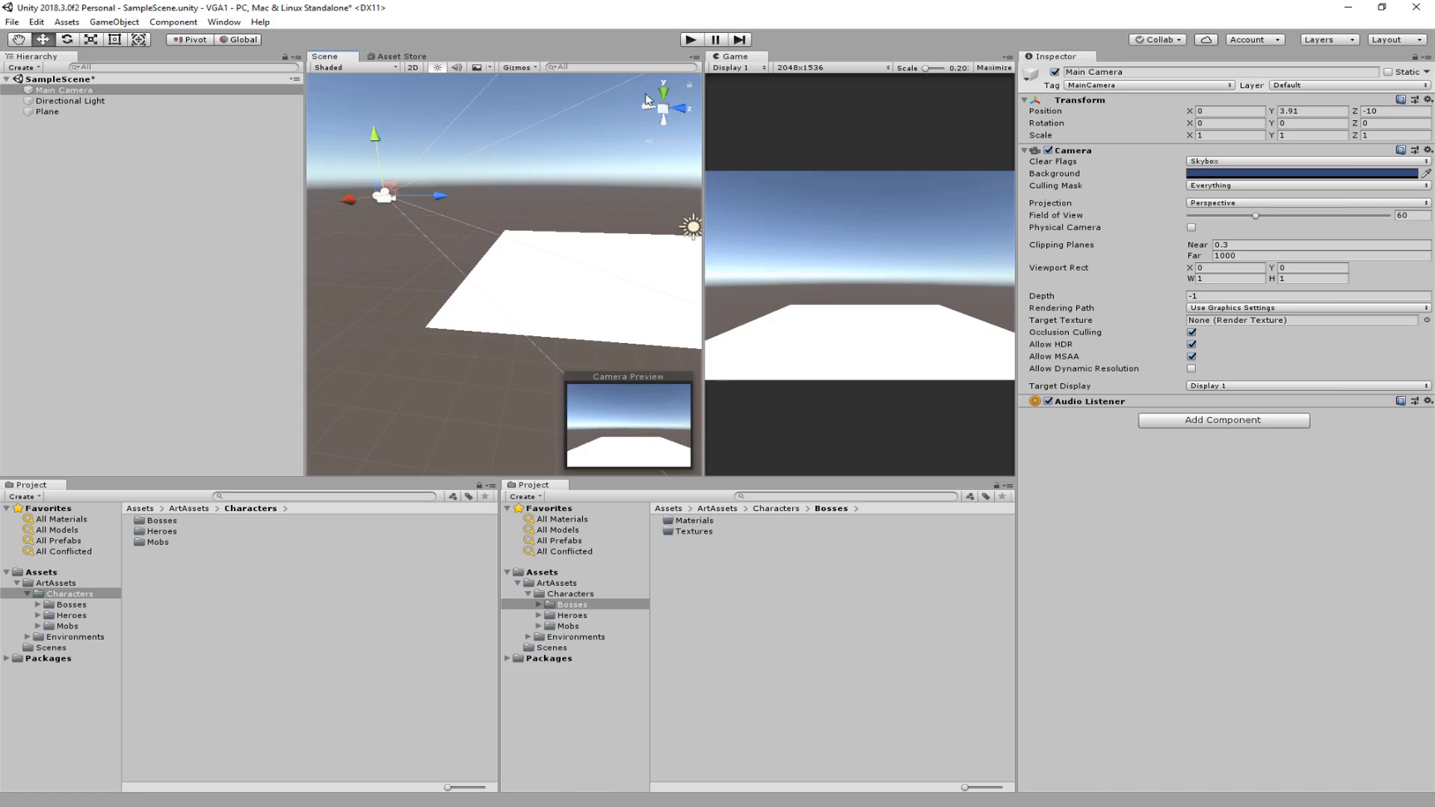
Step: Dock the Game view in the same tab group as the Scene view and switch between both, ending in Scene
drag(737, 60, 434, 59)
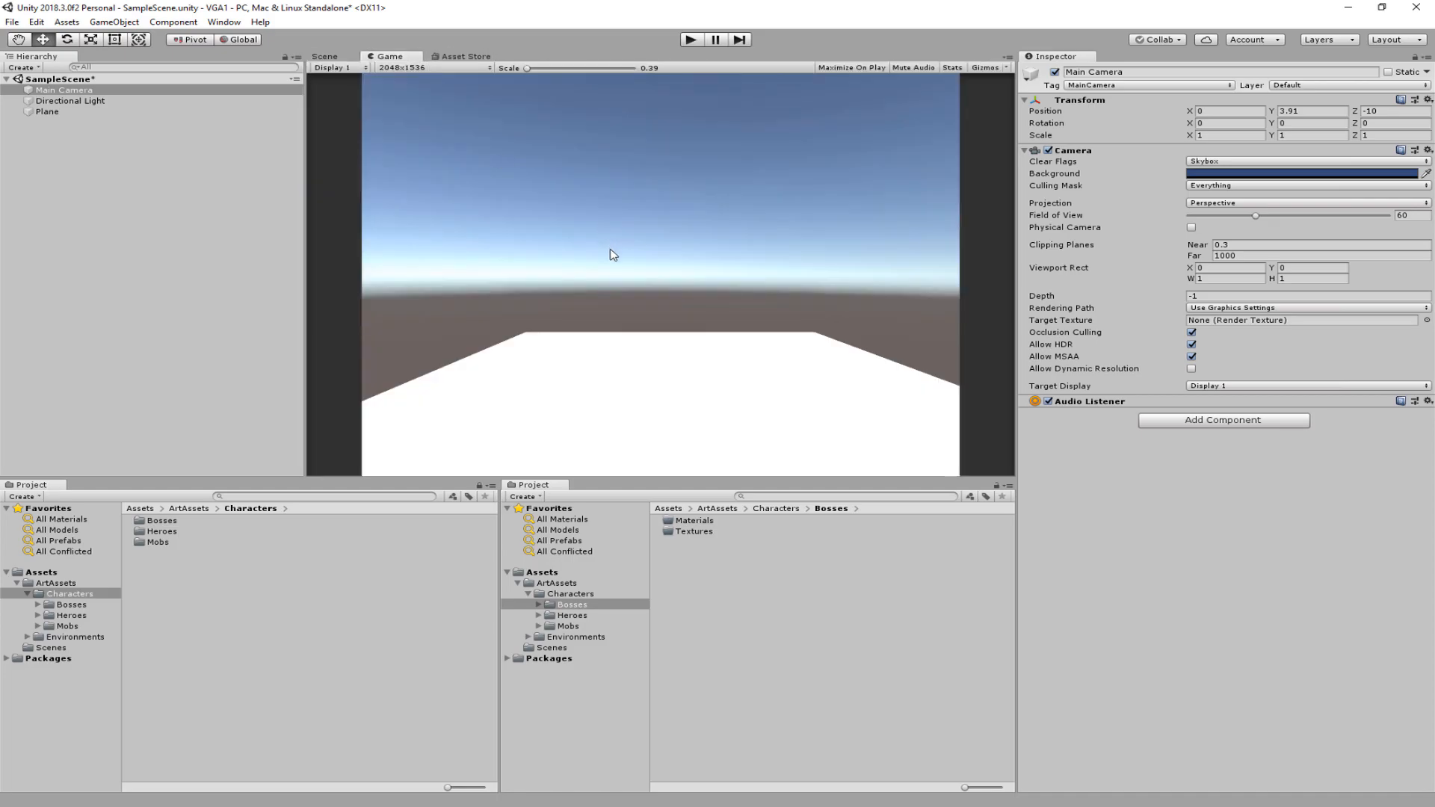
click(325, 58)
middle_drag(889, 276, 673, 336)
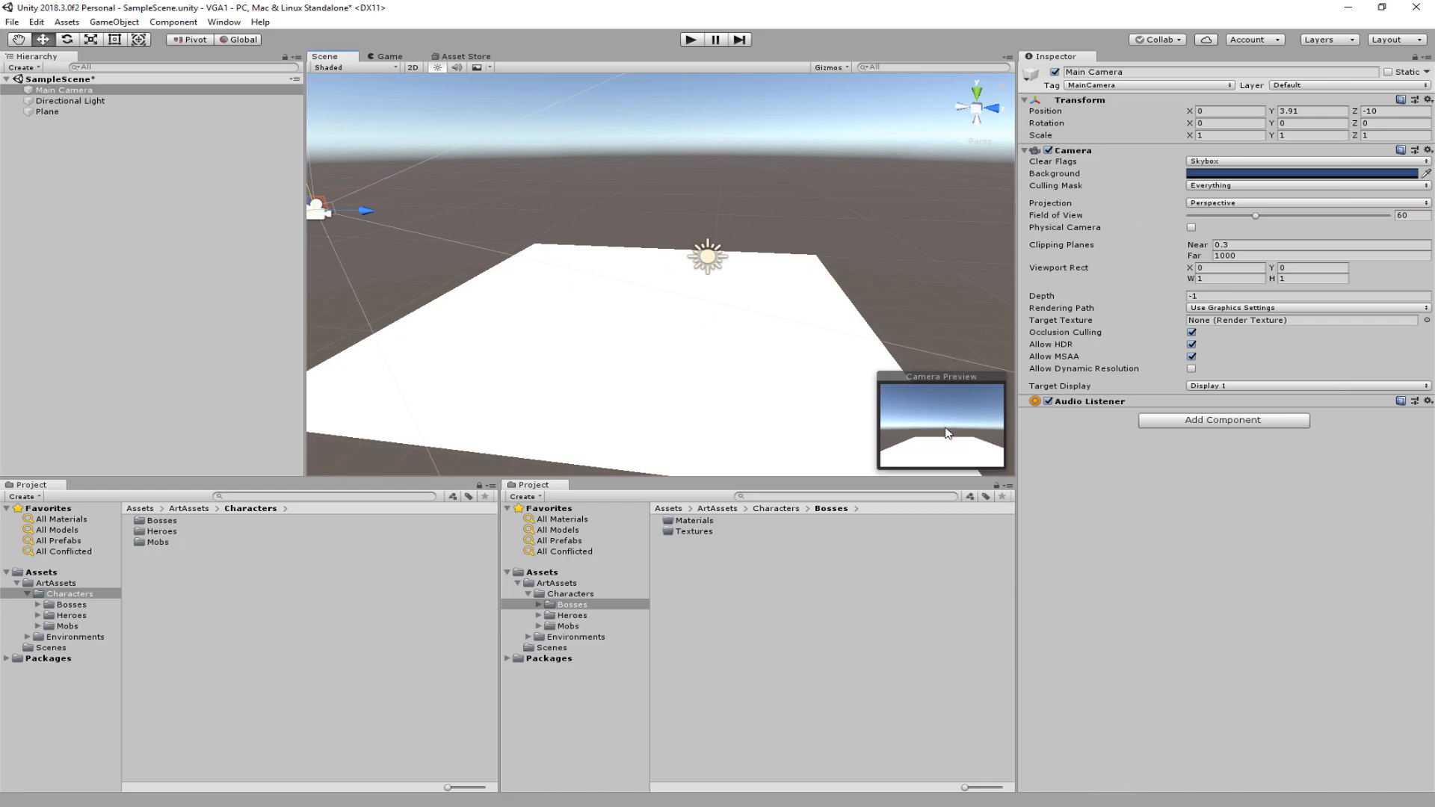
click(386, 60)
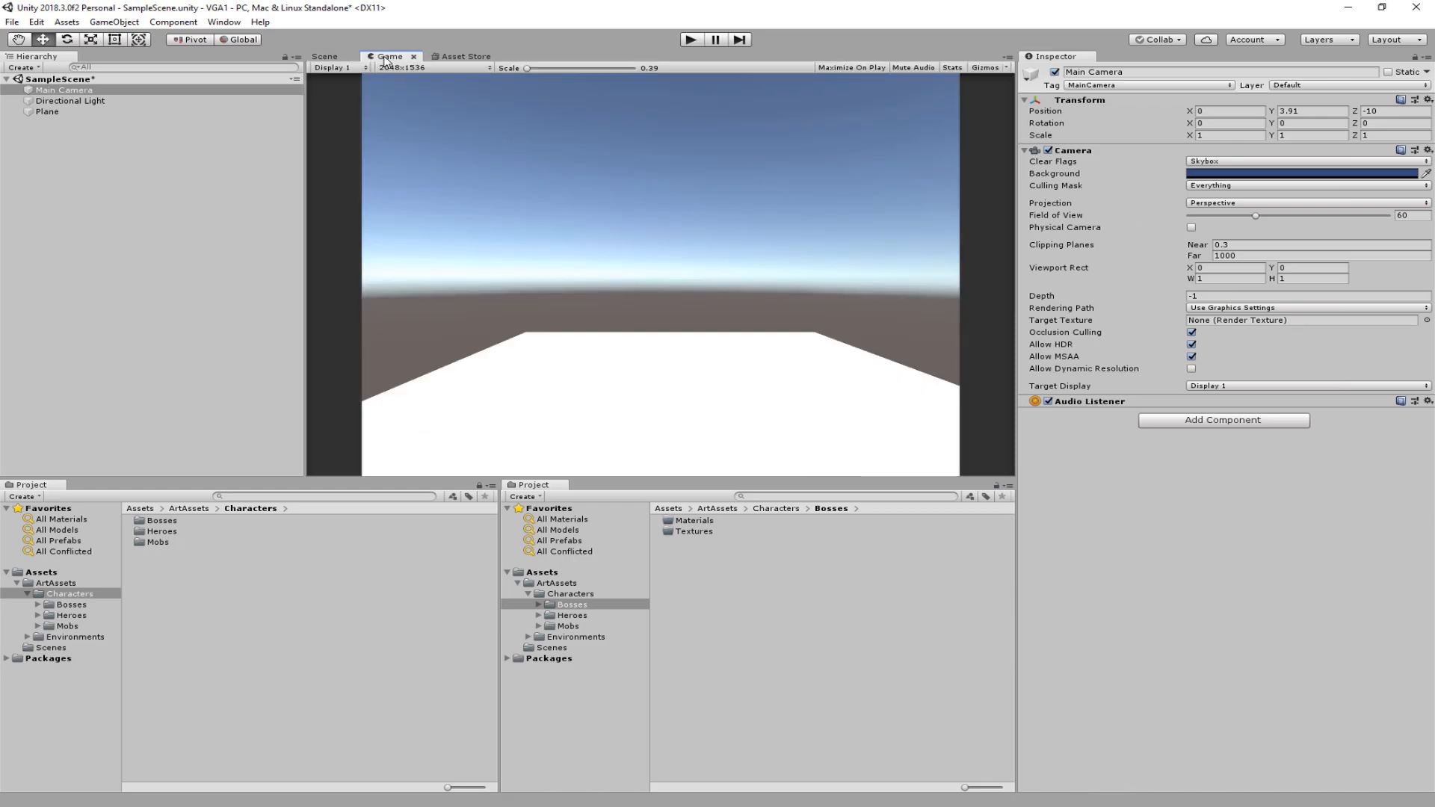
click(326, 57)
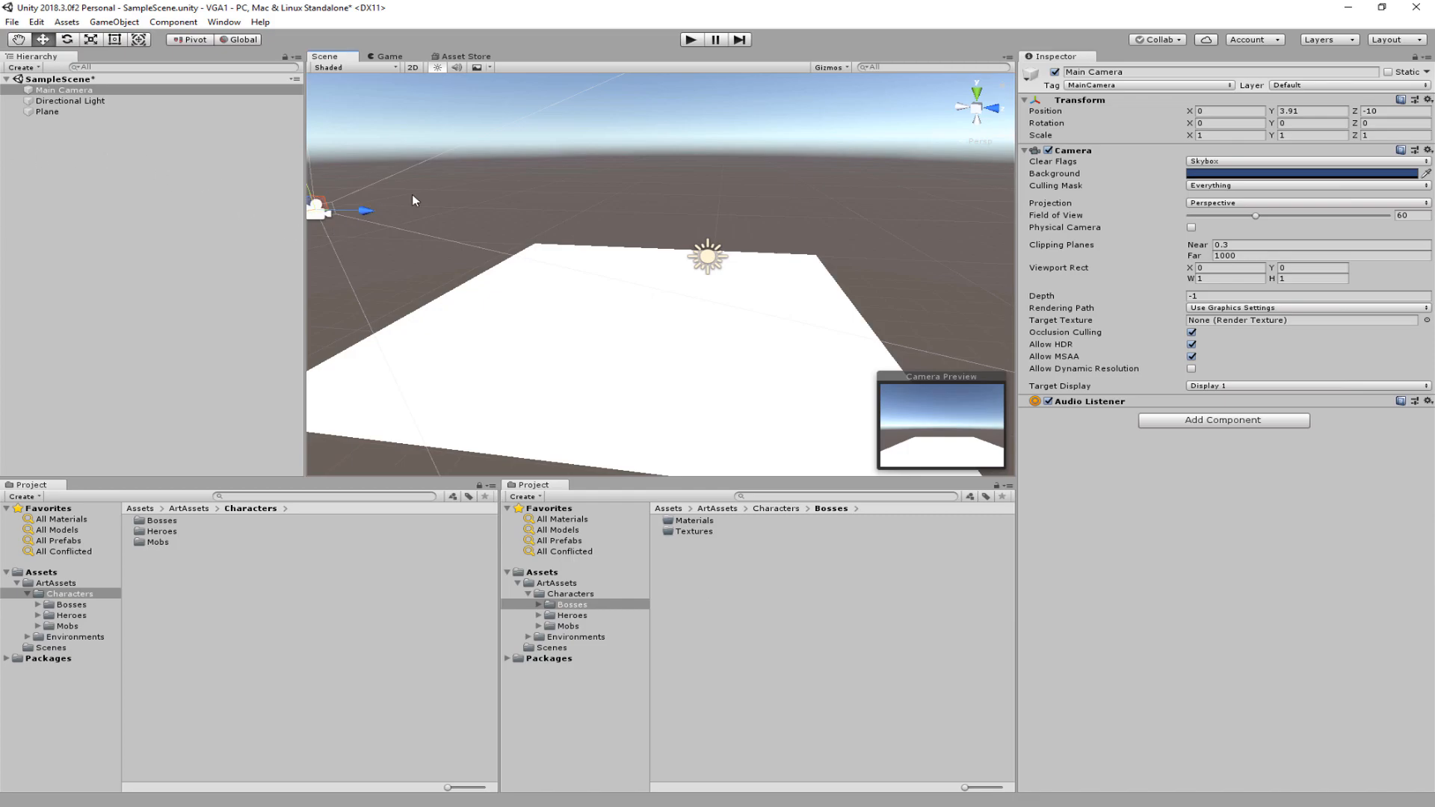
Step: Select the Plane and then the Directional Light to view their properties, and dock a second Inspector beside the existing one
click(609, 328)
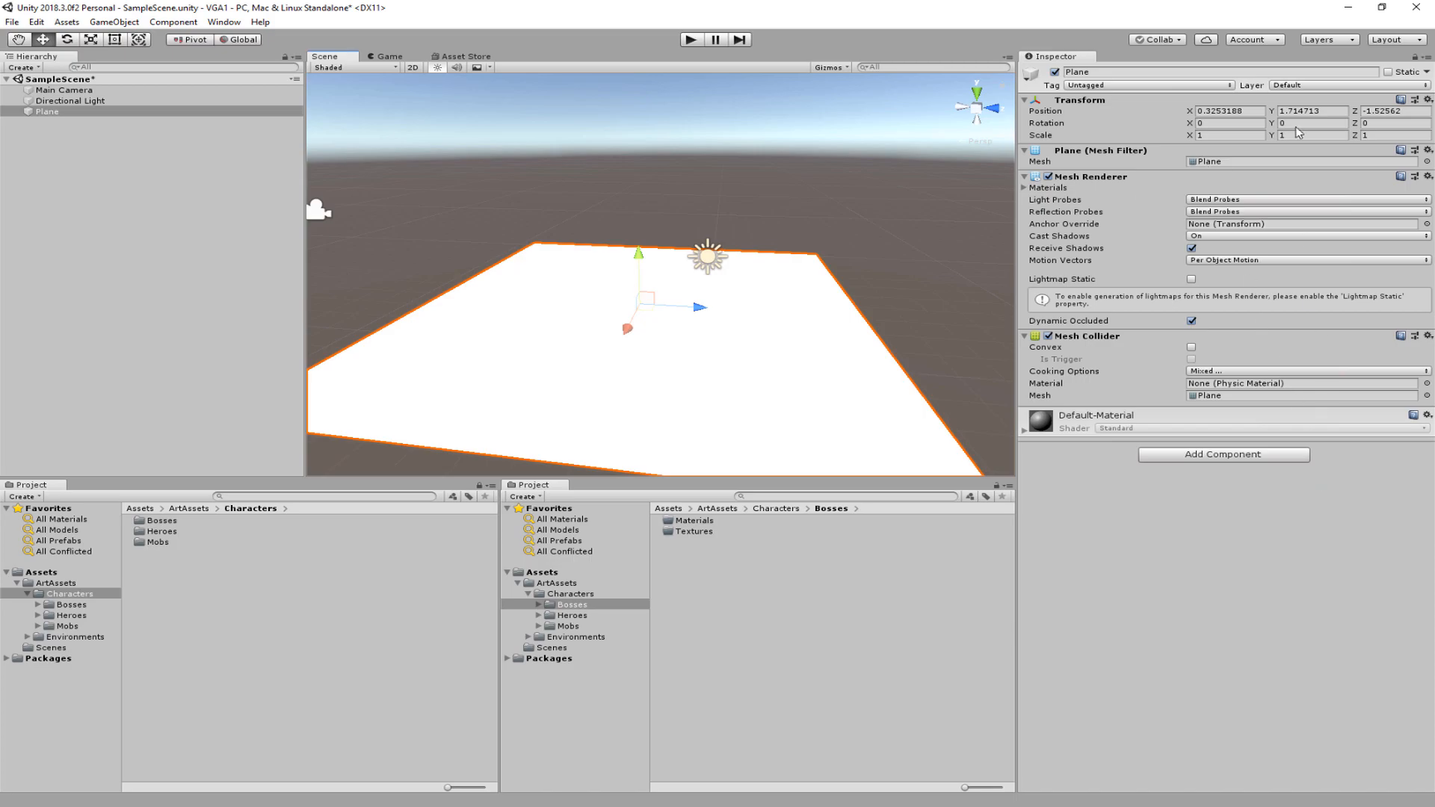
click(78, 101)
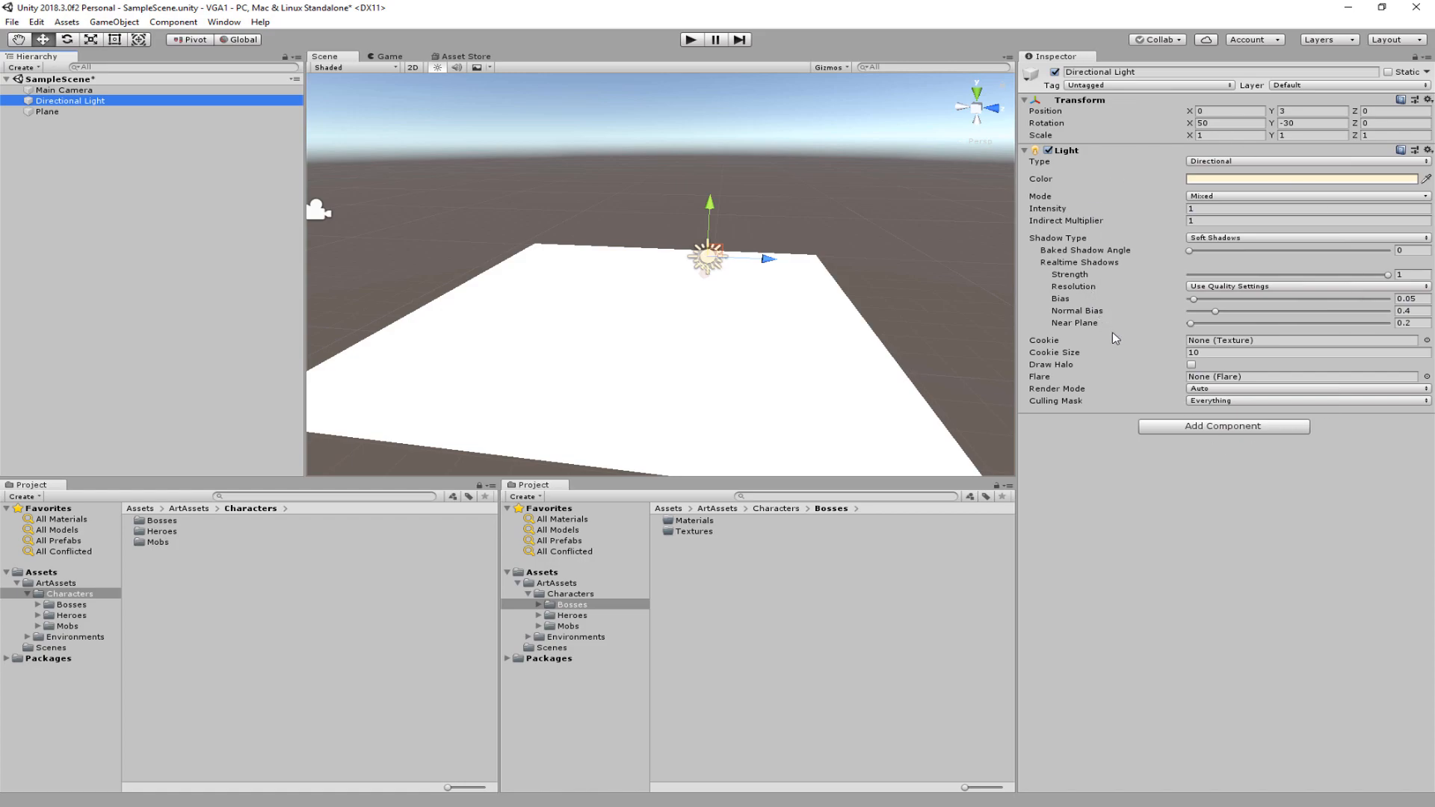
right_click(1068, 56)
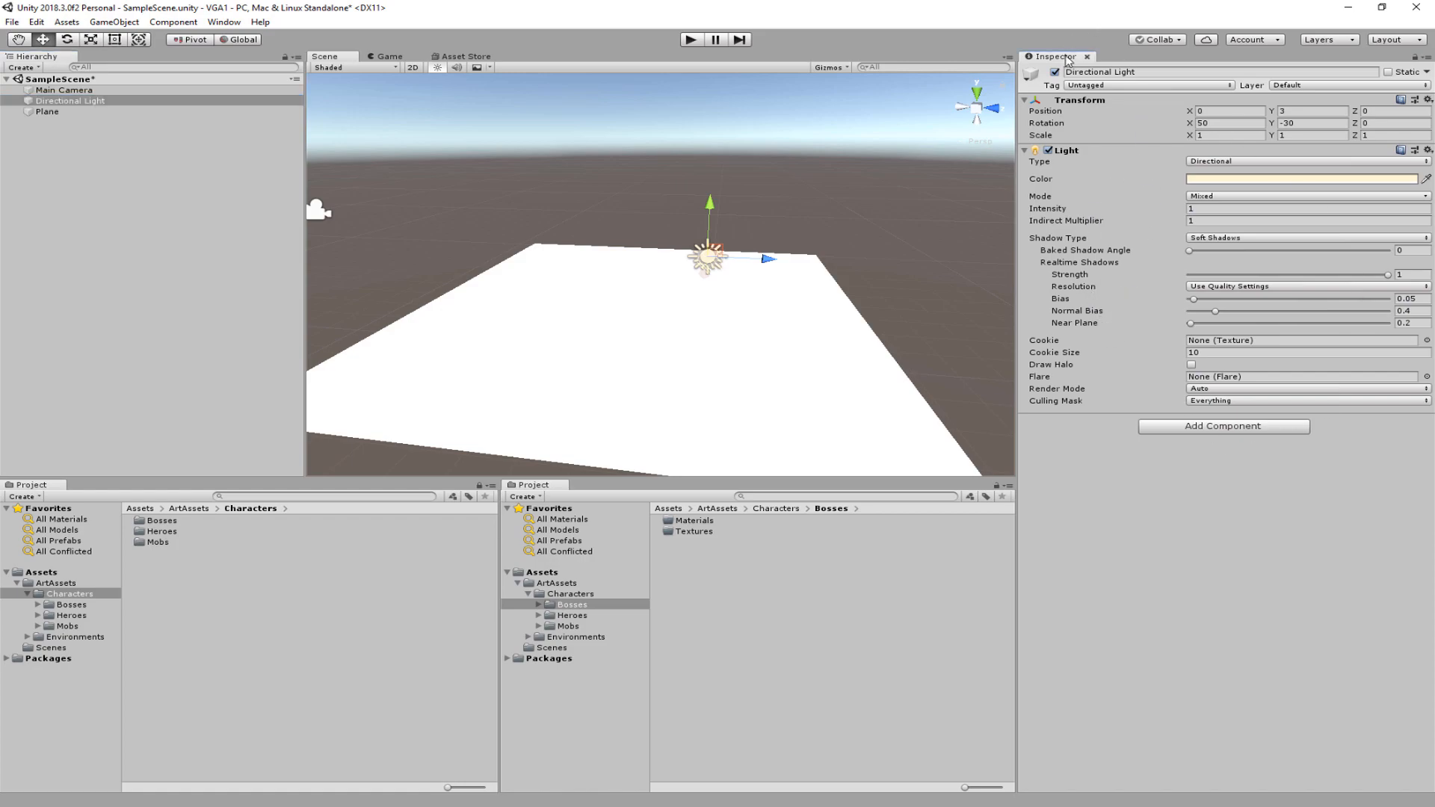
mouse_move(1211, 159)
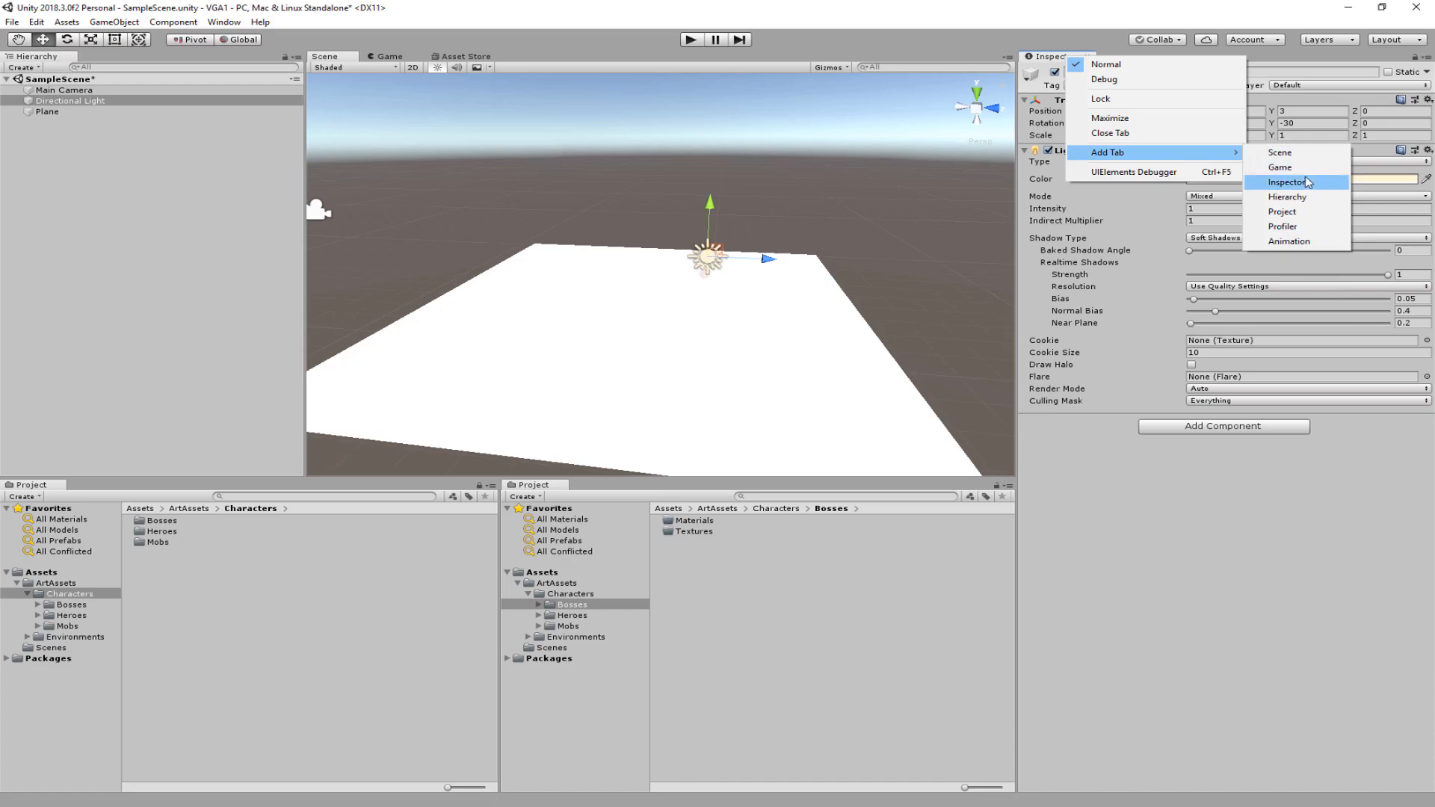
click(1263, 183)
drag(1157, 56, 1383, 374)
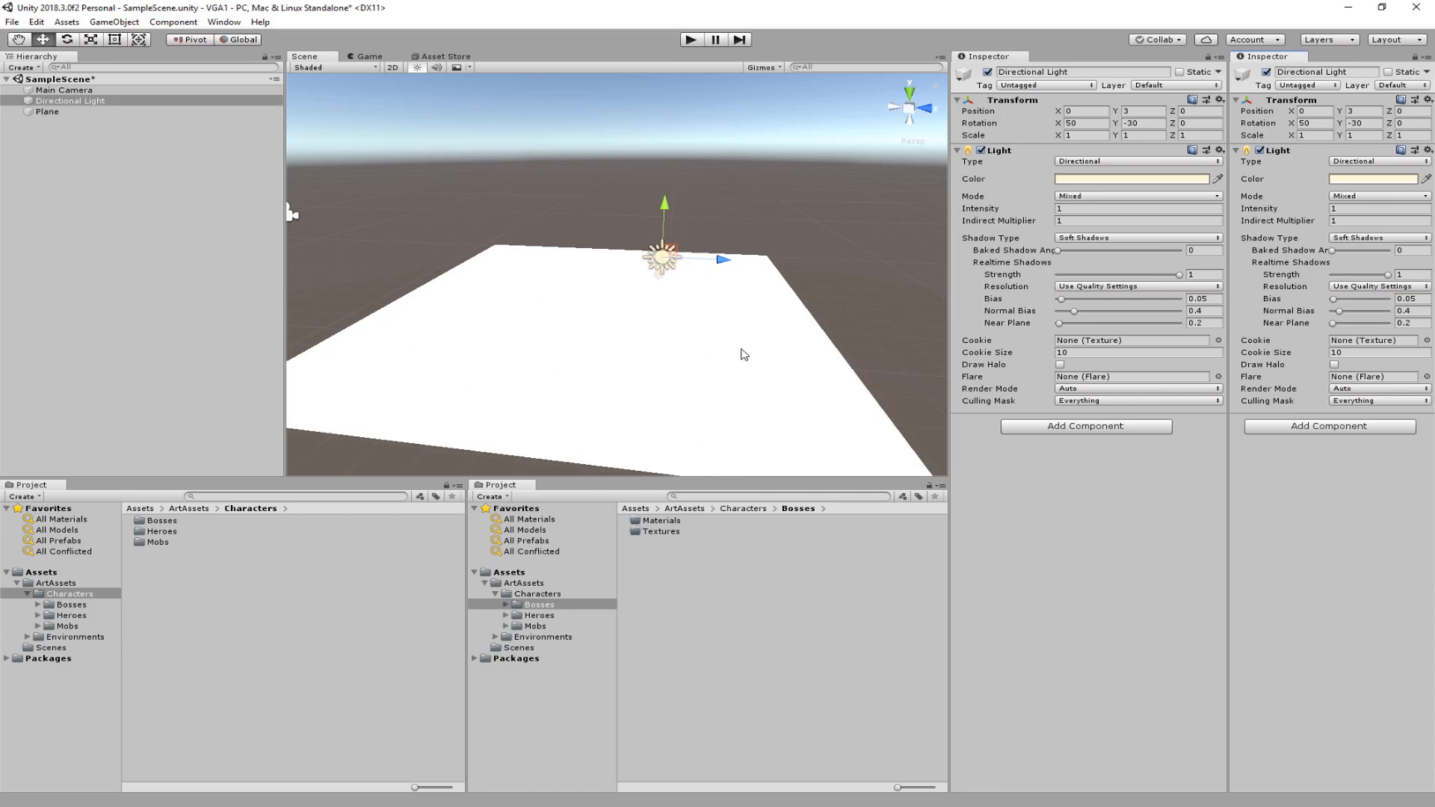
Step: Alternate between the Game and Scene views to compare how each shows the plane, returning to Scene
click(368, 57)
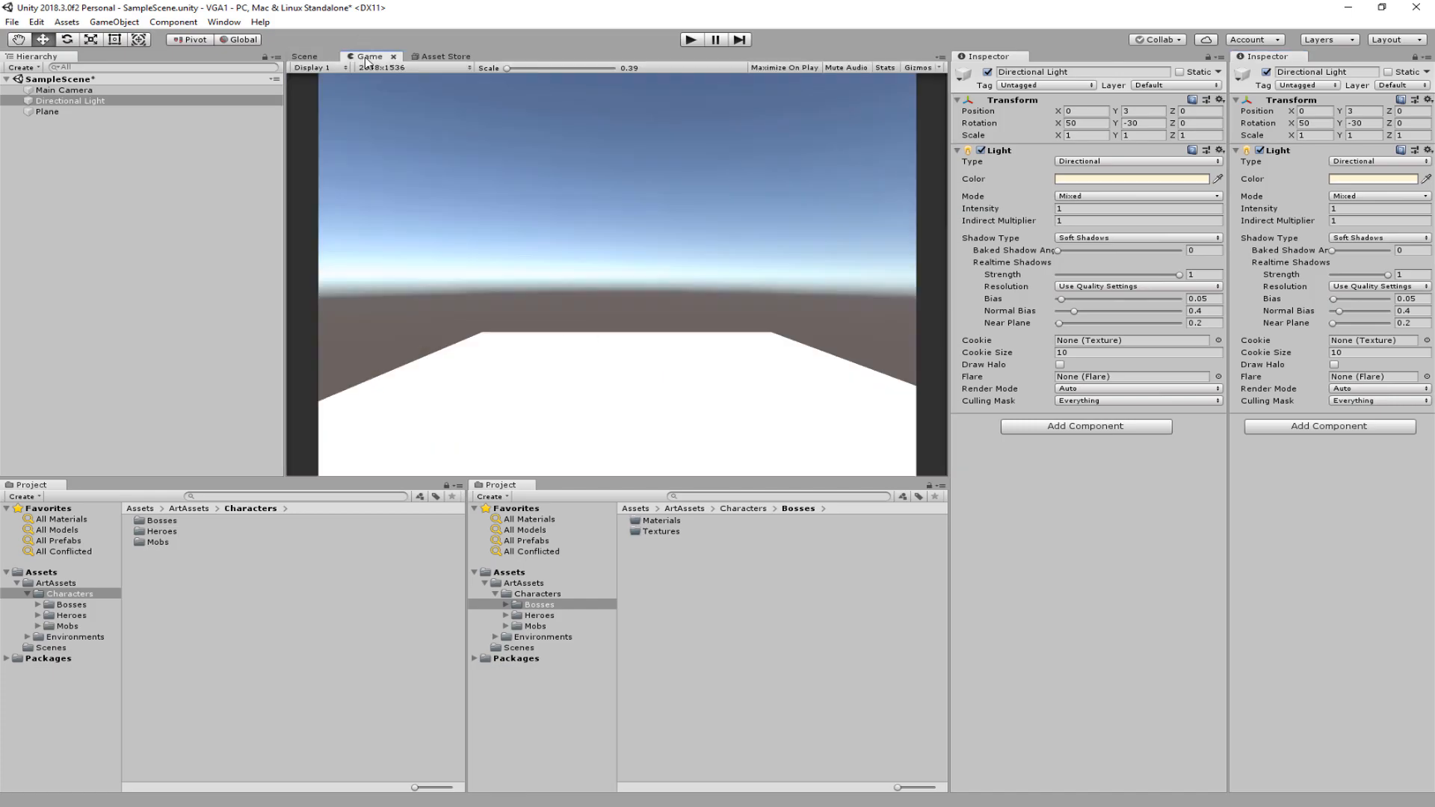
click(304, 57)
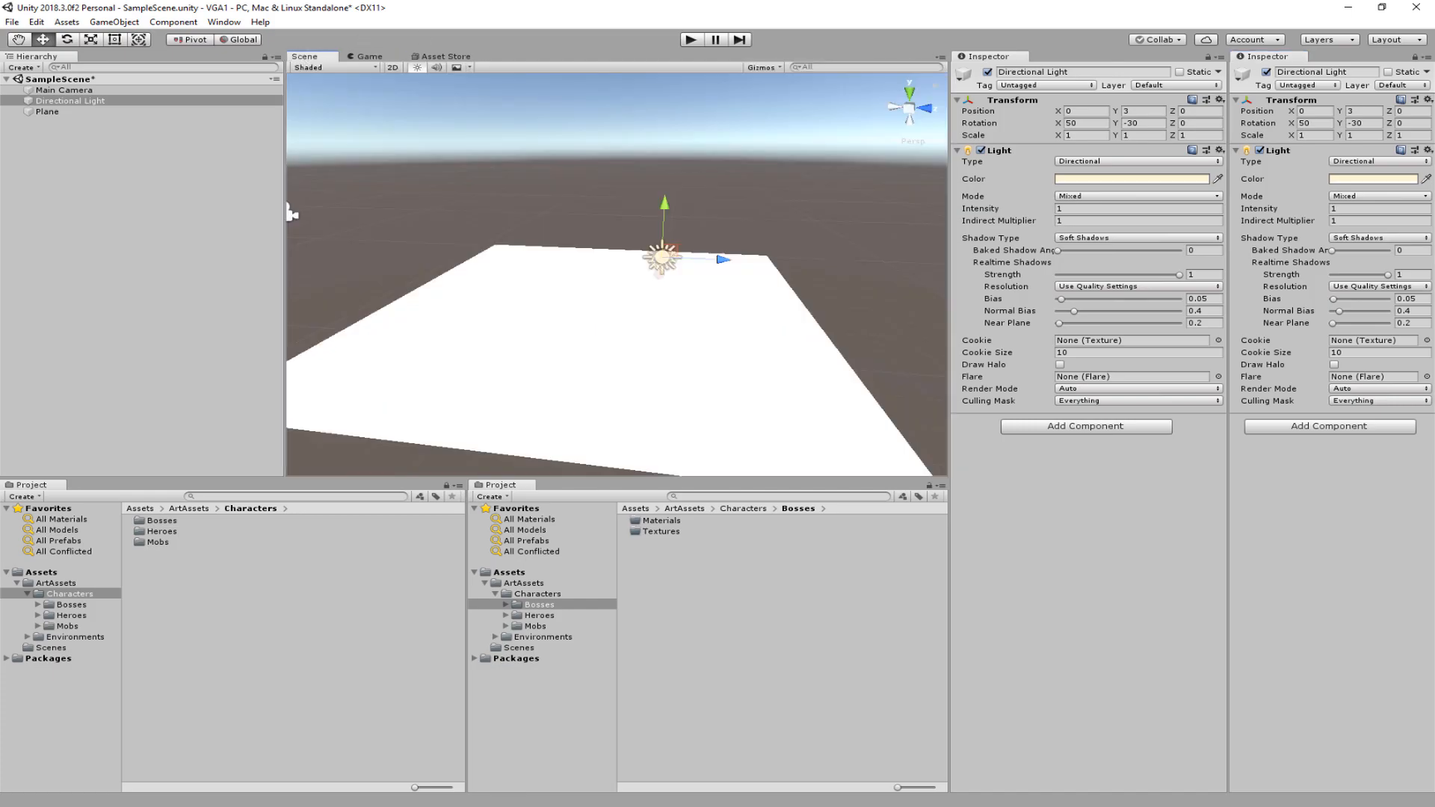
click(362, 59)
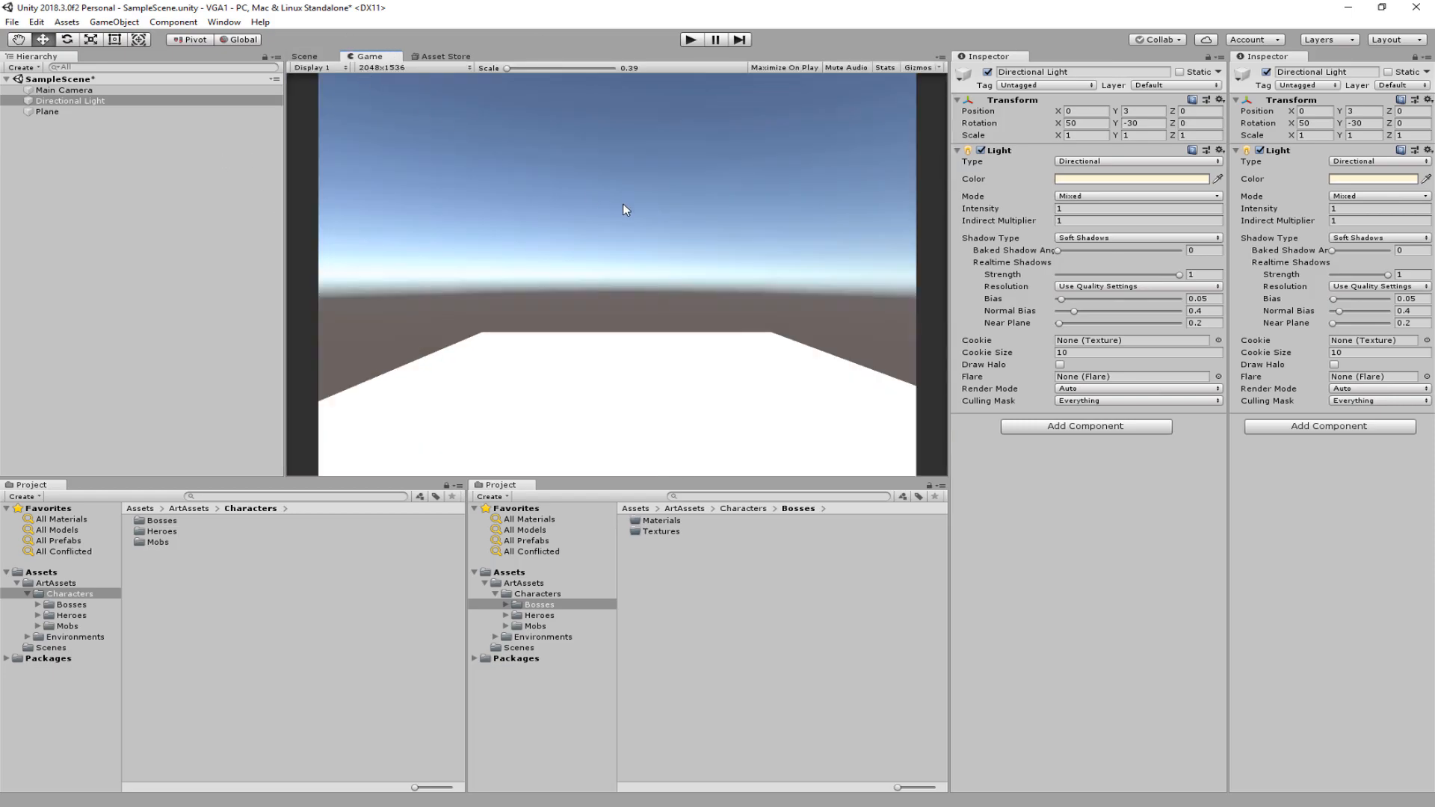
click(303, 57)
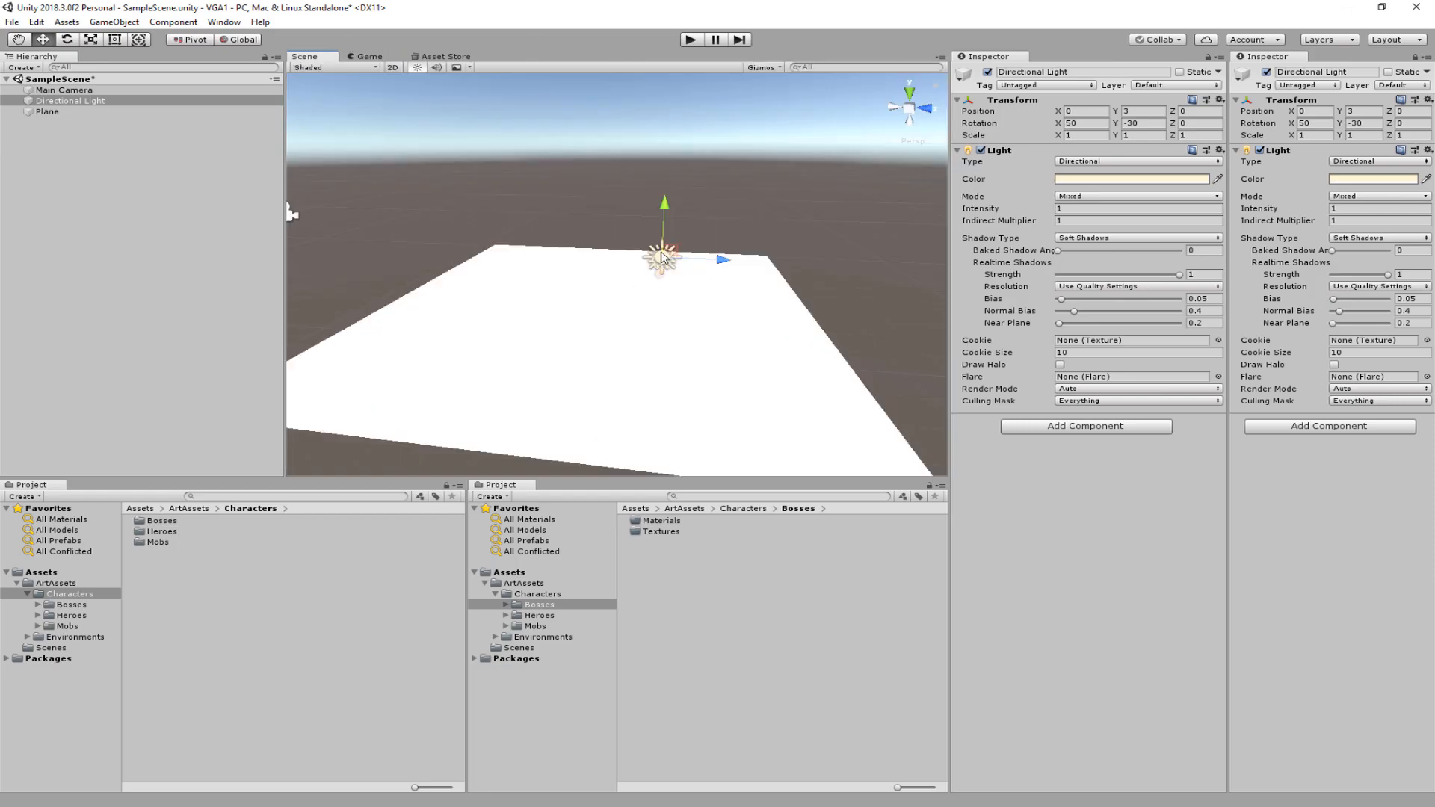
click(349, 60)
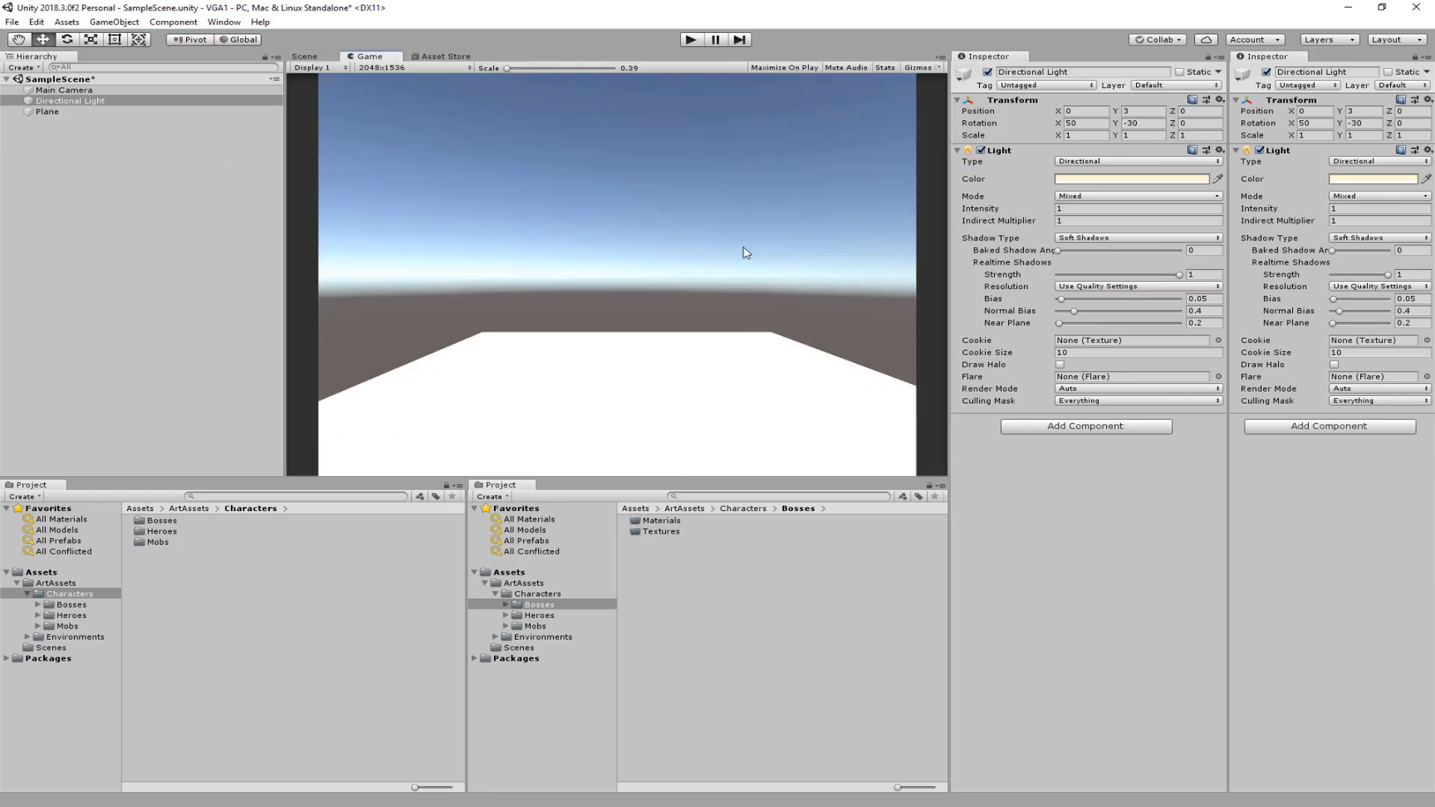
click(310, 57)
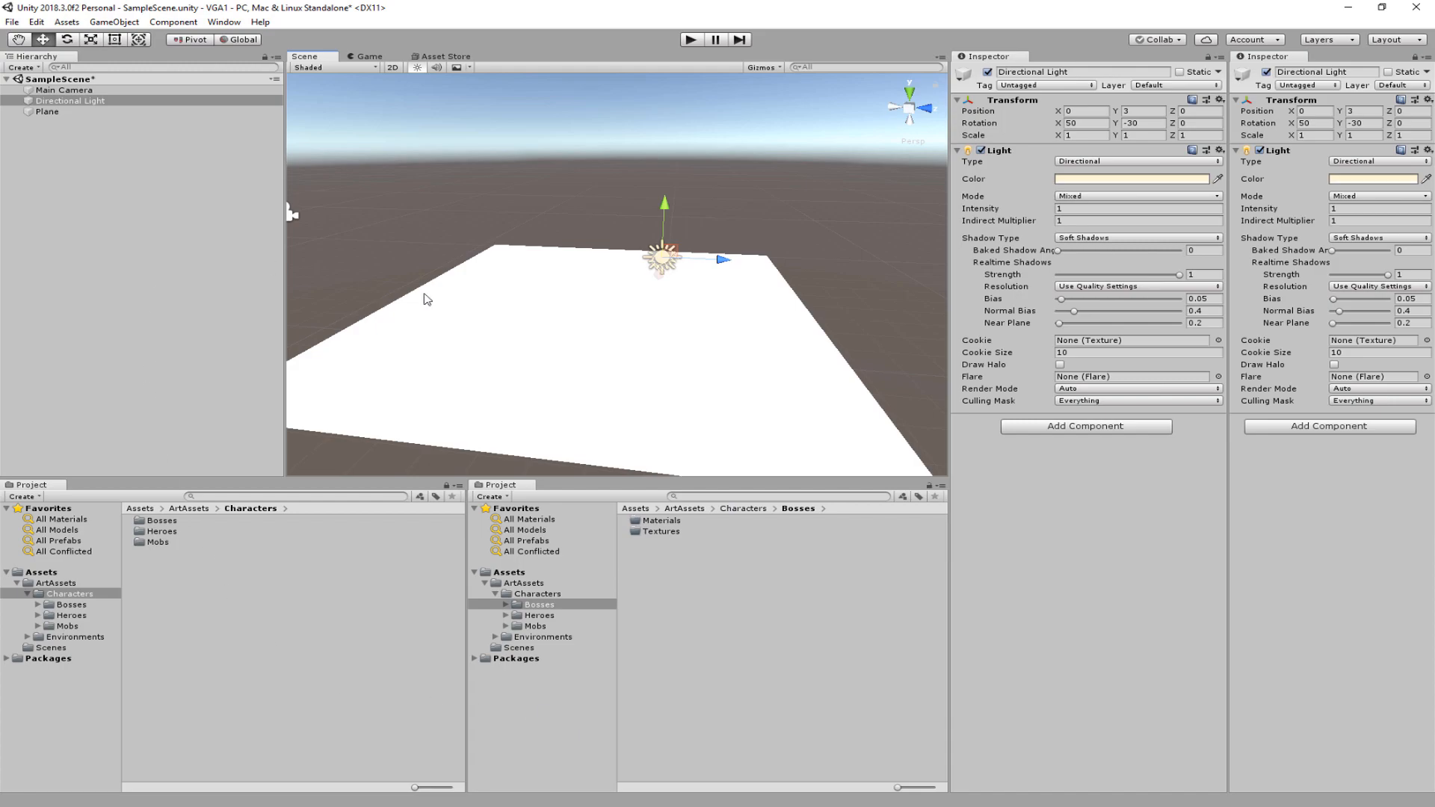
click(1349, 7)
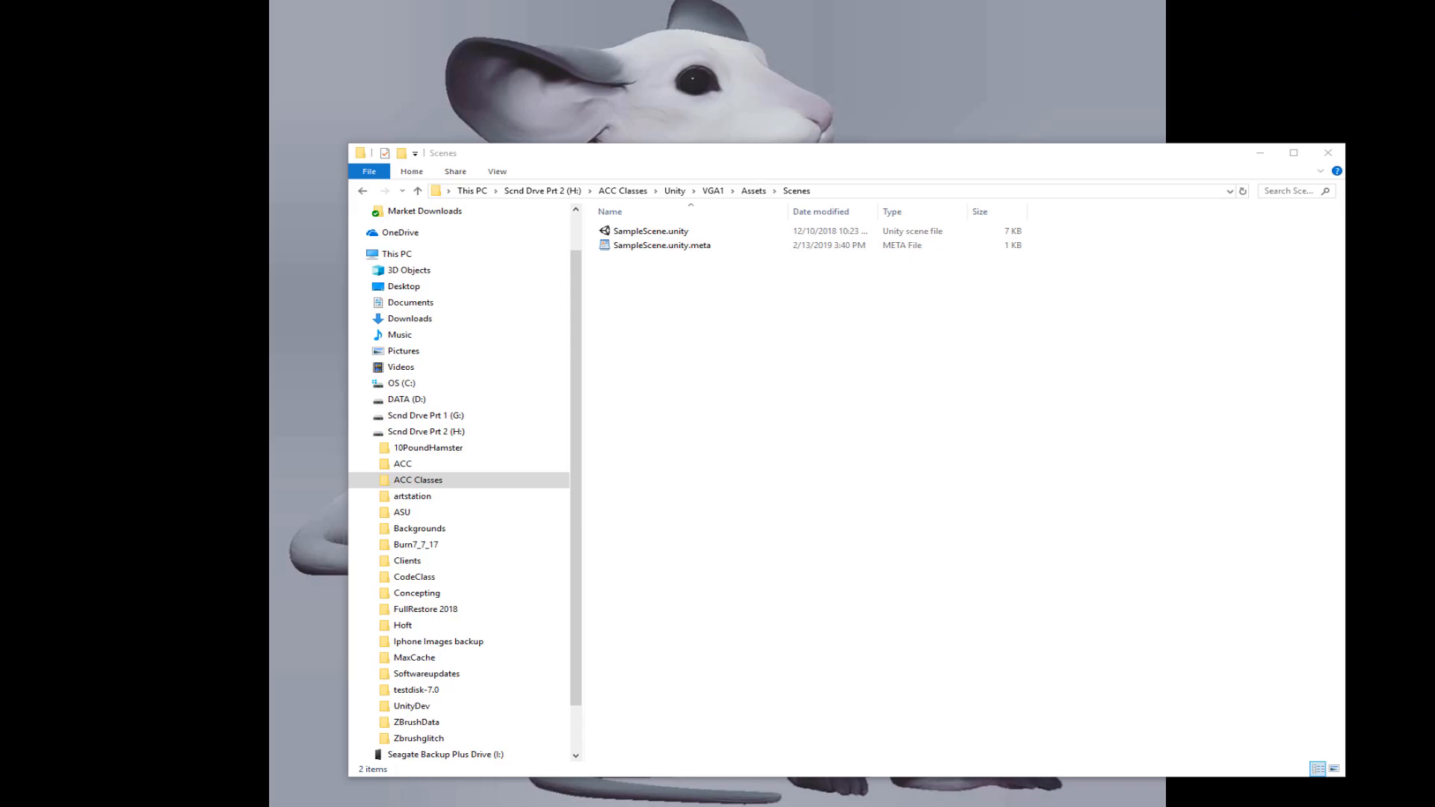
key(alt+Tab)
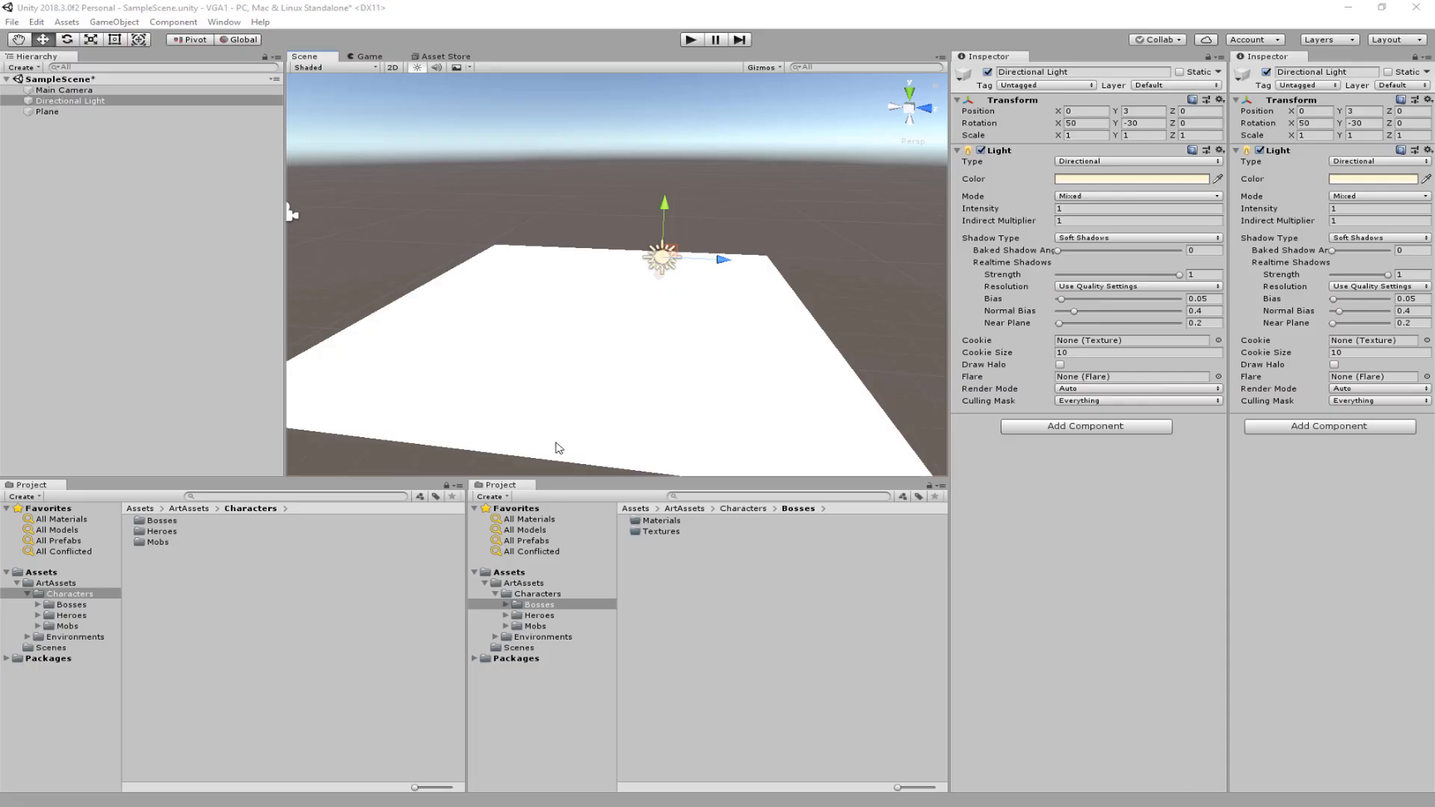
Step: Collapse Characters and expand Environments in the second Project view, and show the contents of Environments
click(495, 595)
click(495, 605)
click(541, 607)
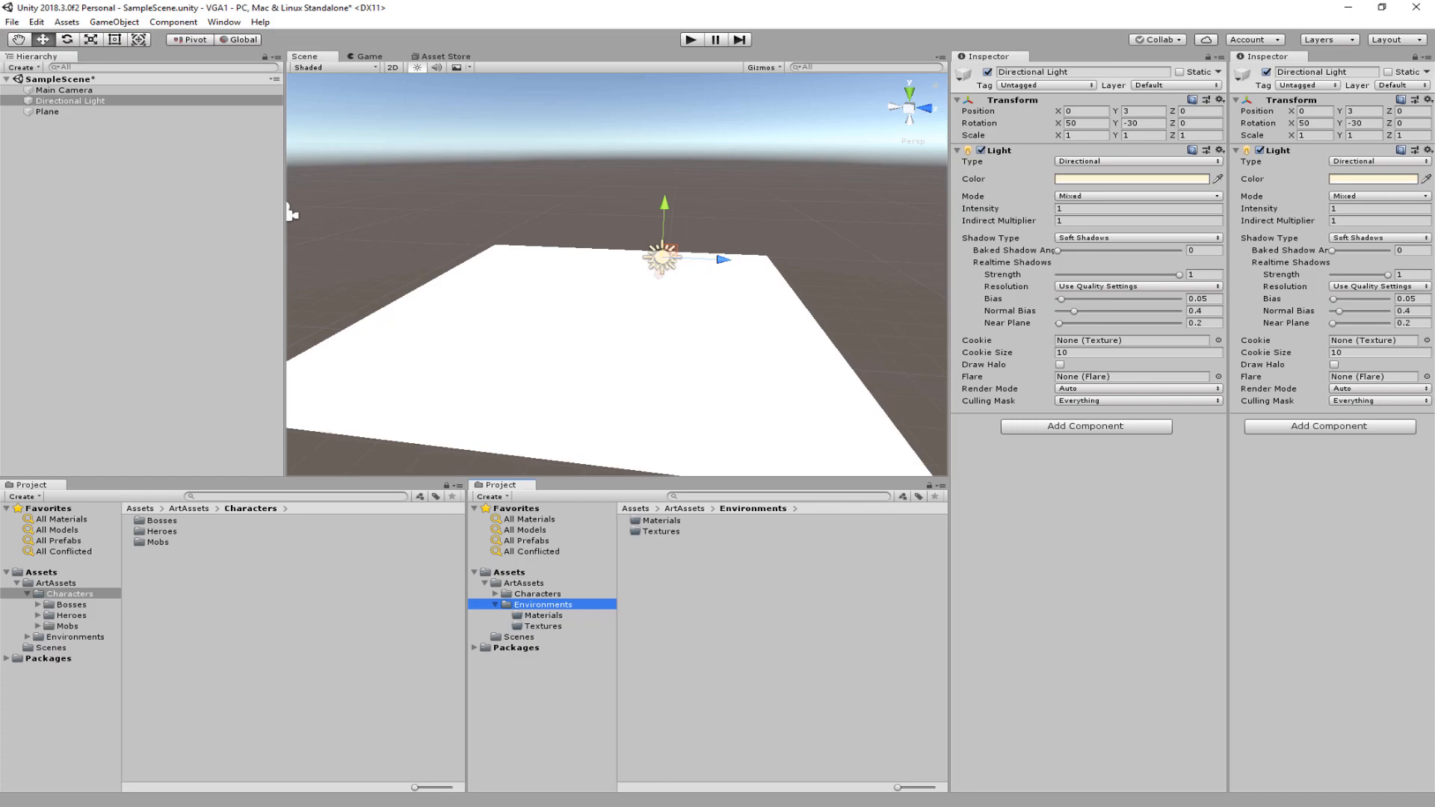
Step: Switch to File Explorer, open Week 04's Textures folder, select all Crate10 PNG files, and widen the Name column to show full file names
key(alt+Tab)
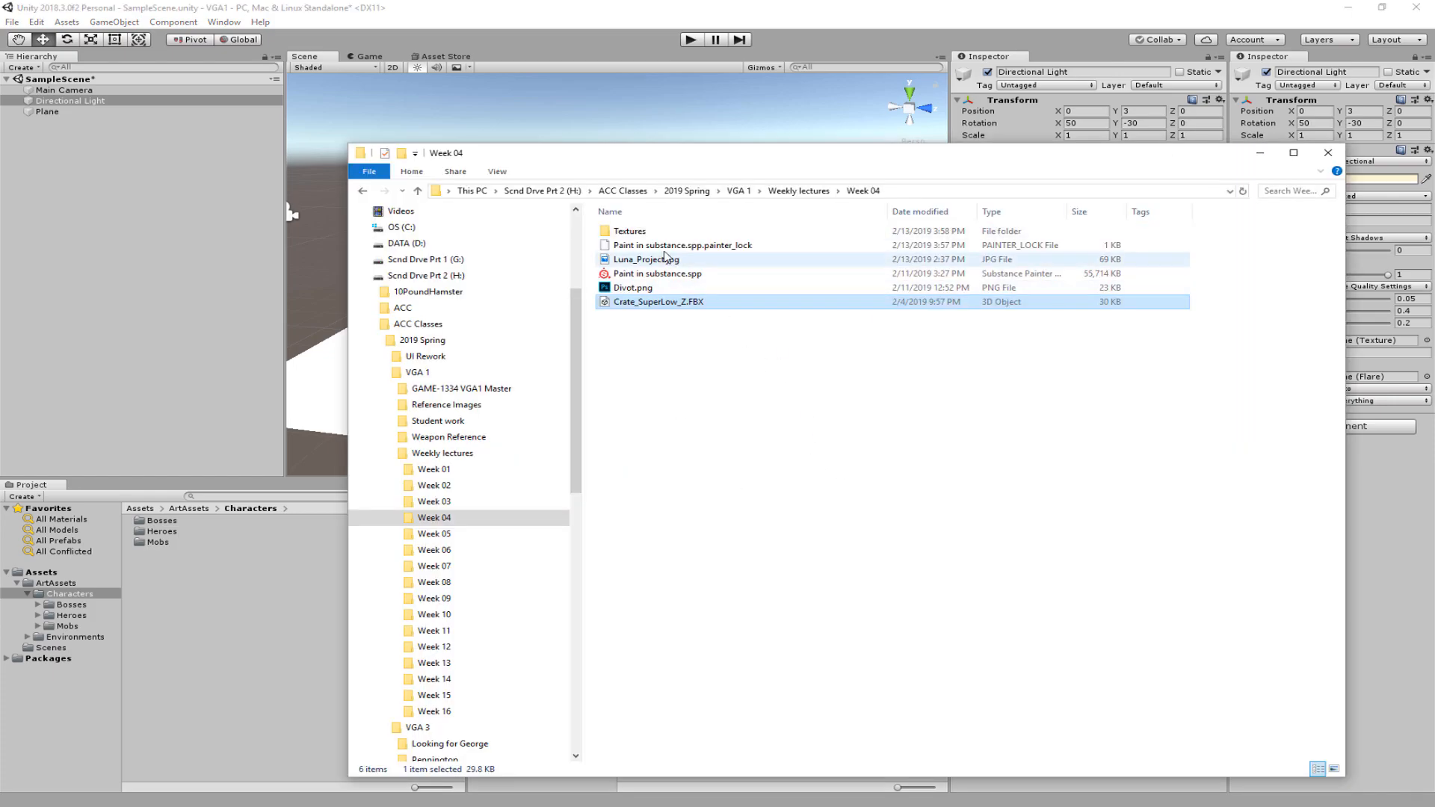
double_click(629, 231)
drag(749, 359, 588, 238)
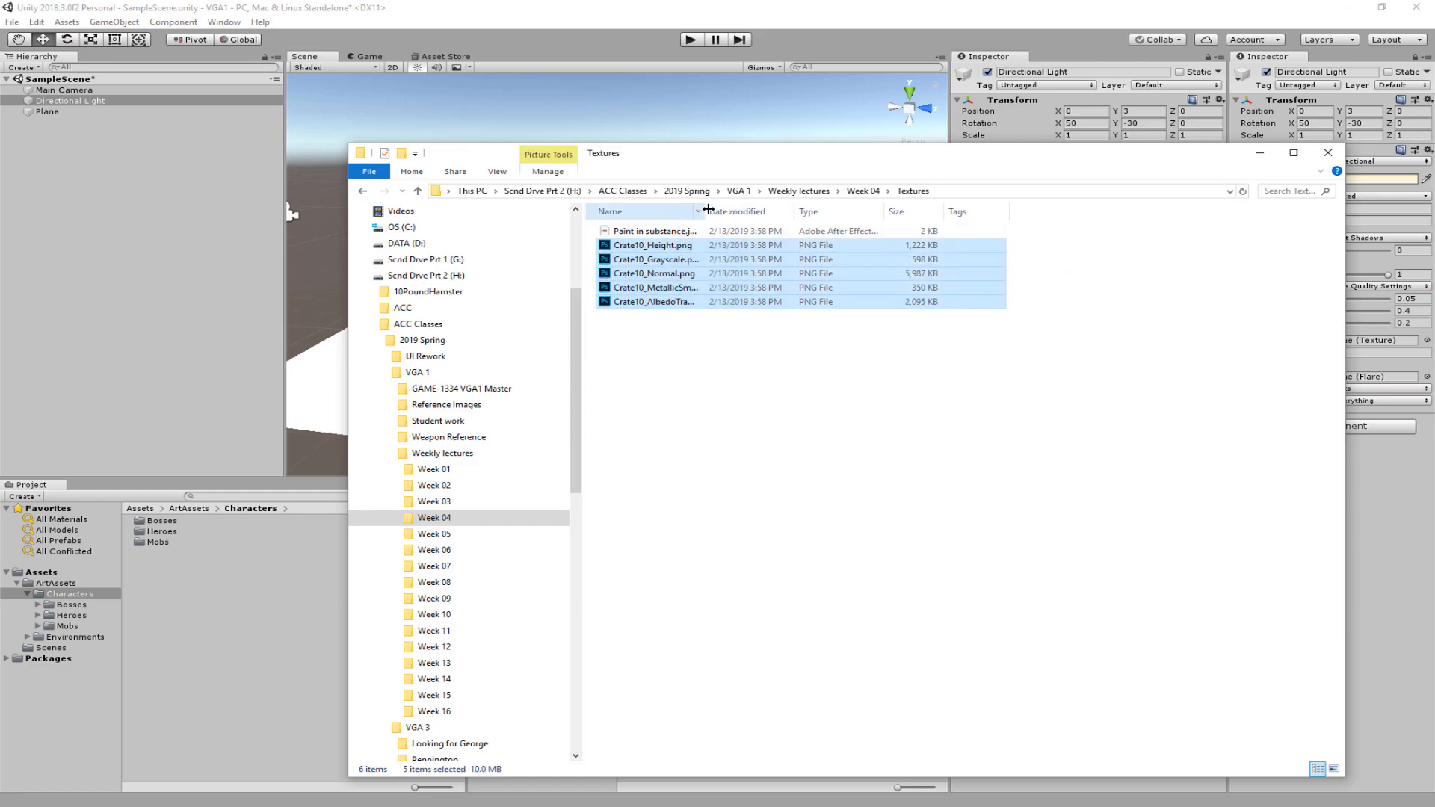
drag(708, 209, 833, 217)
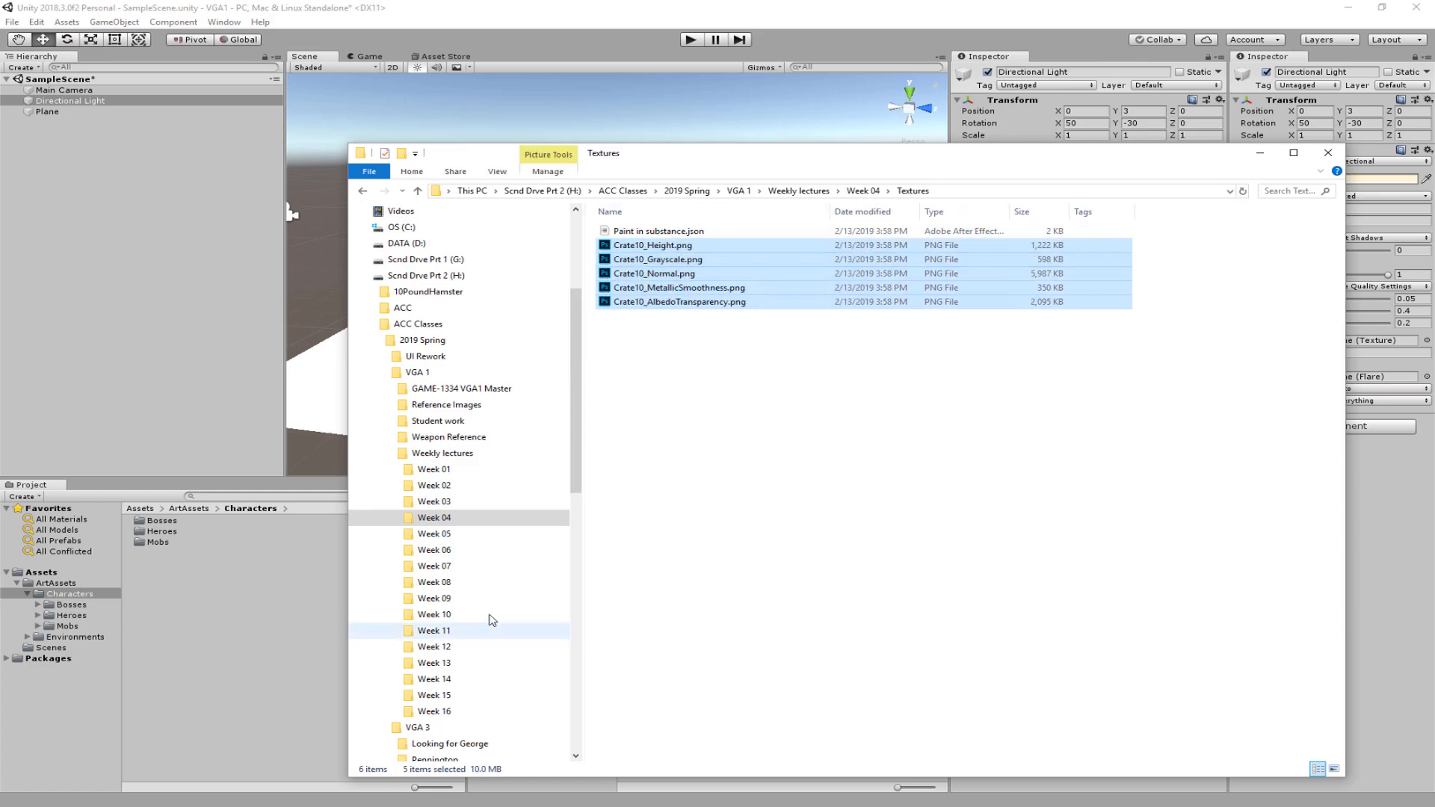
Step: Browse the folder tree down to the Unity projects and move the File Explorer window aside to uncover Unity's Project views
scroll(495, 566, down, 2)
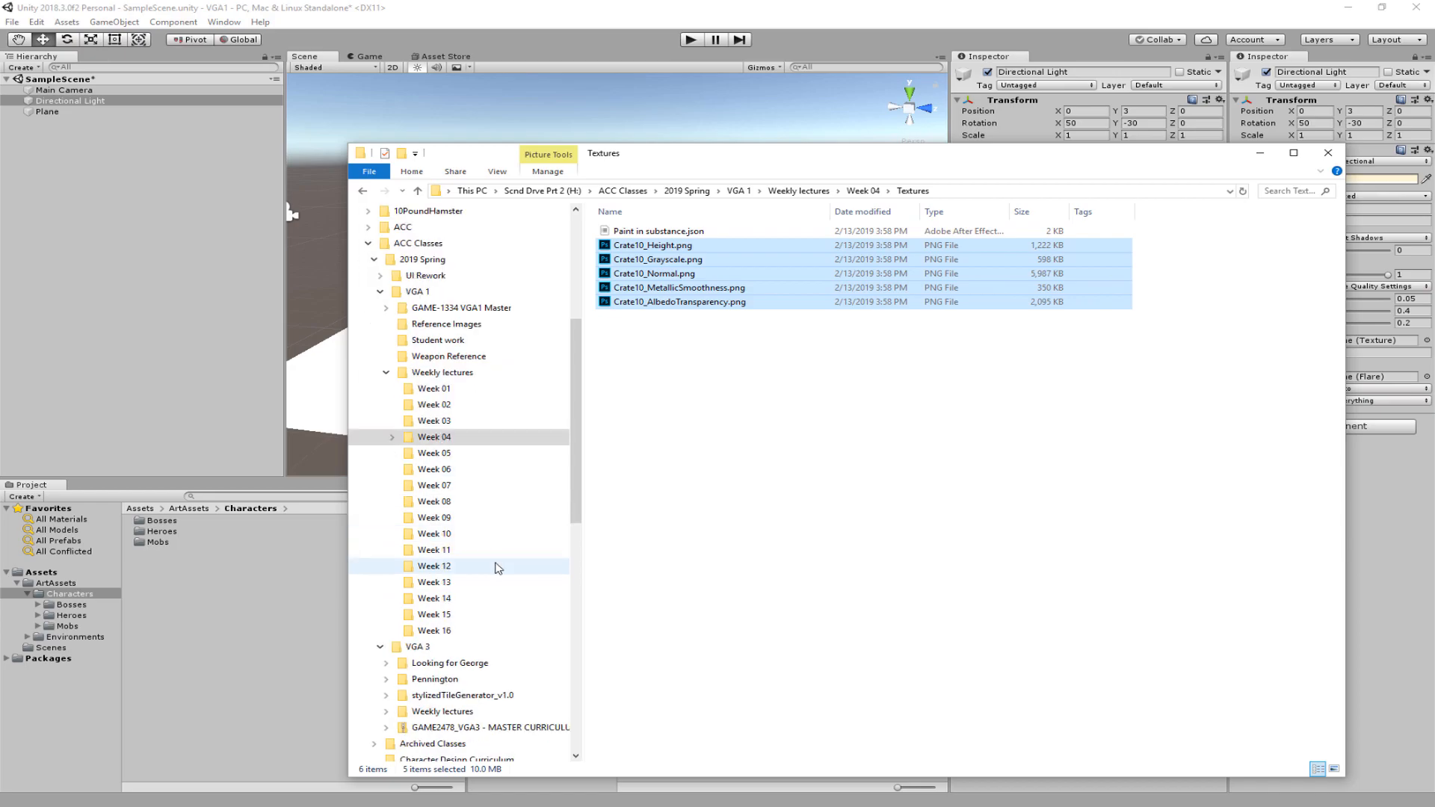
scroll(497, 568, down, 6)
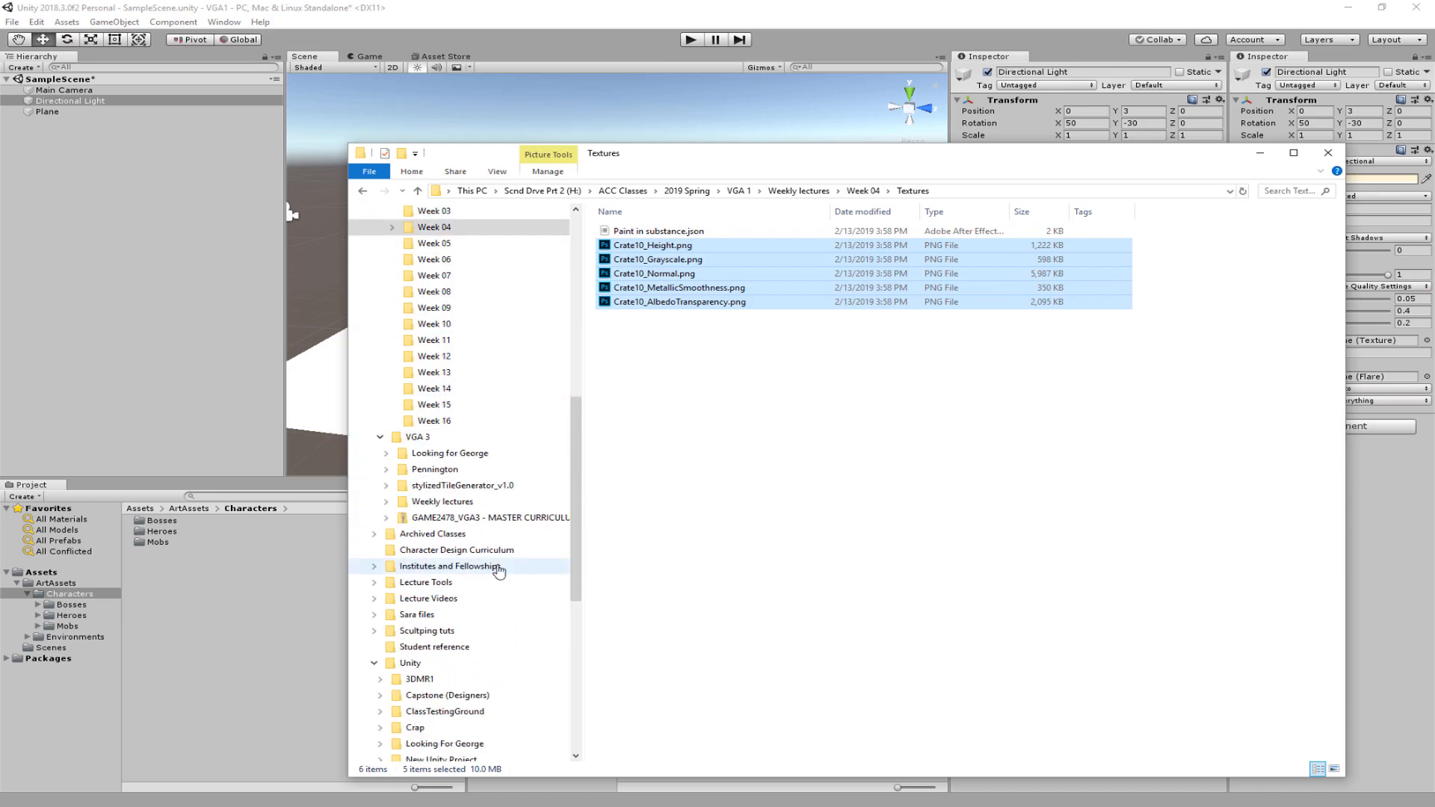
drag(785, 149, 1195, 183)
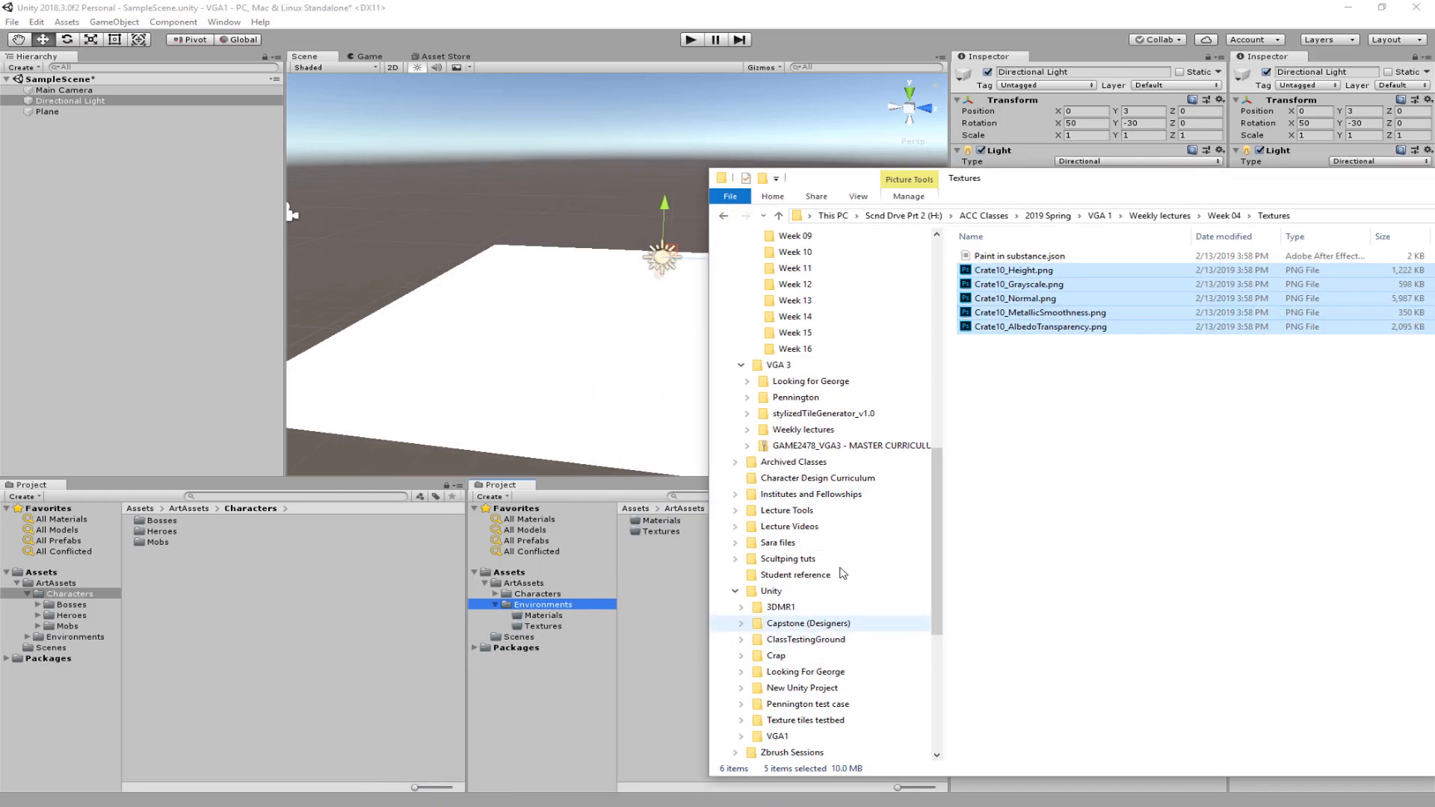
Step: Import the five selected Crate10 PNG files into the Environments Textures folder in Unity and show that folder's contents
drag(973, 318, 558, 633)
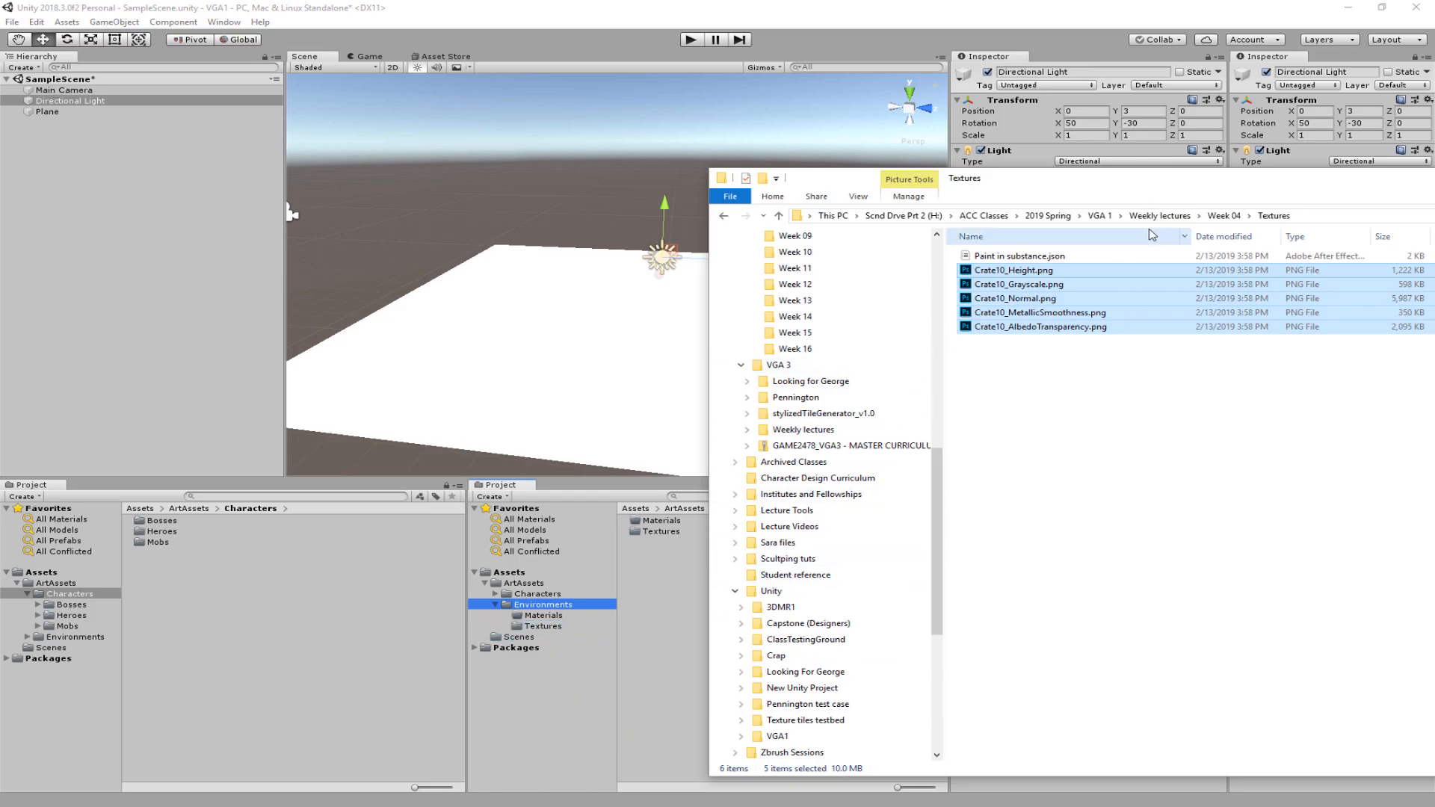
drag(1202, 182, 662, 158)
click(1084, 156)
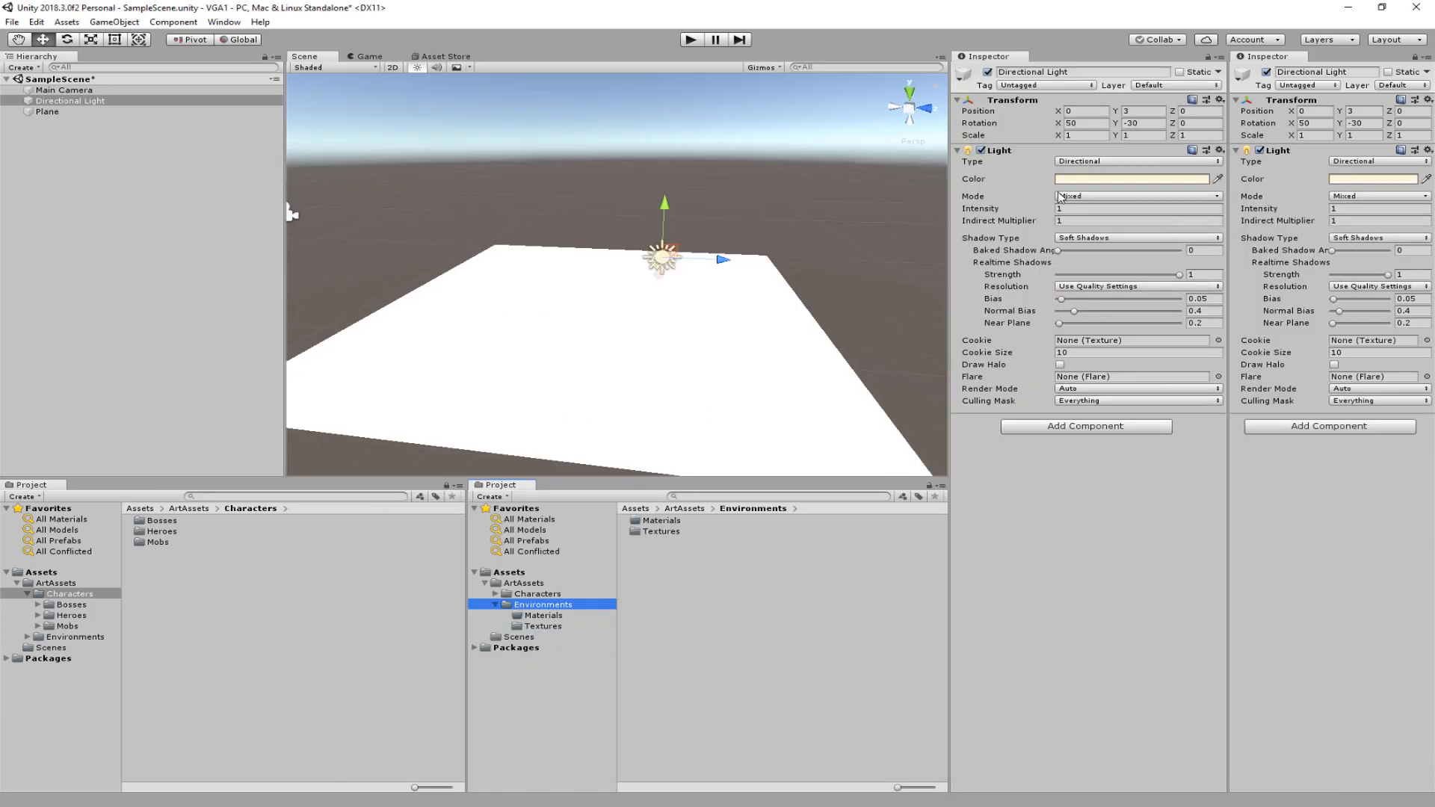
click(550, 628)
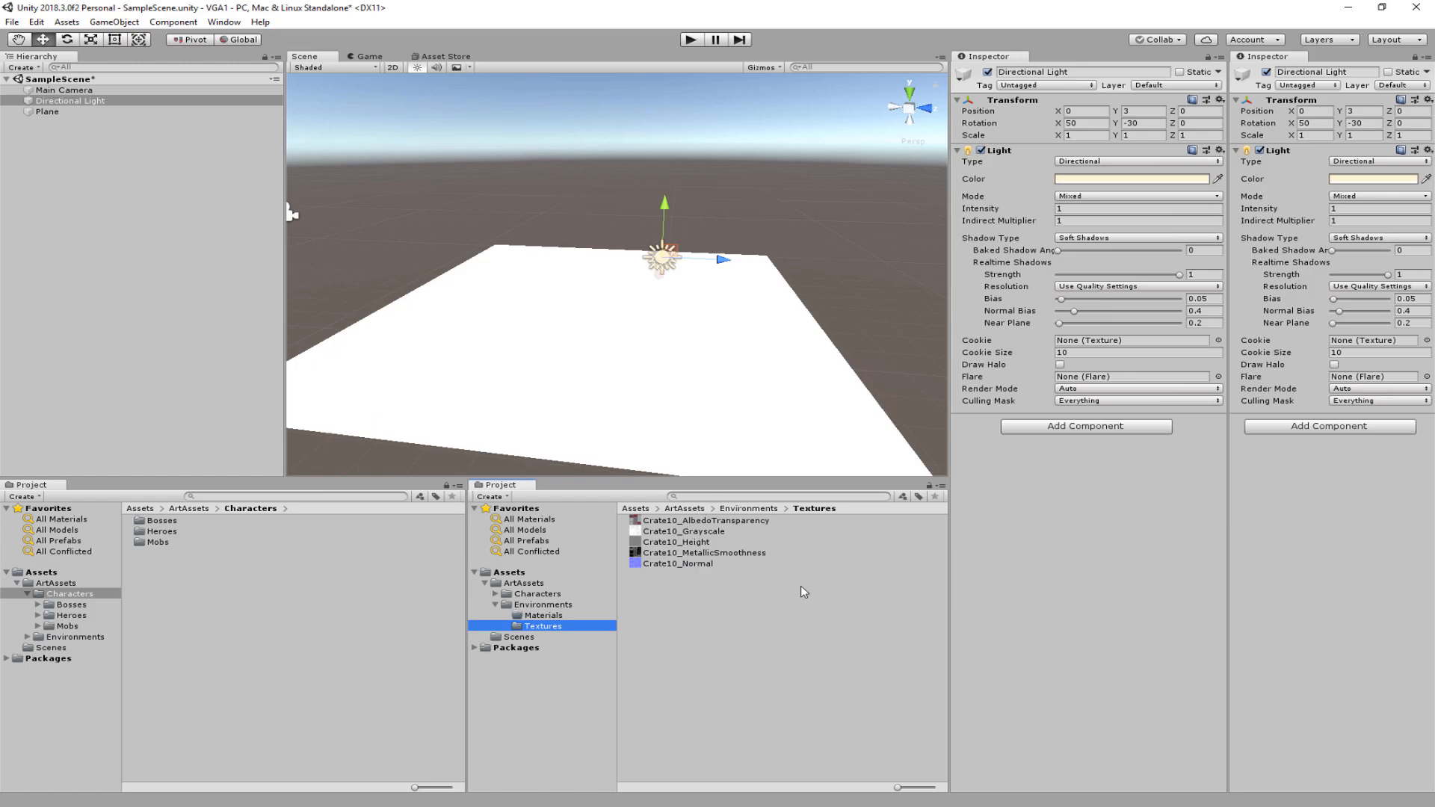
Step: Show the import settings of Crate10_AlbedoTransparency and unlock the second Inspector so it follows the selection
click(714, 521)
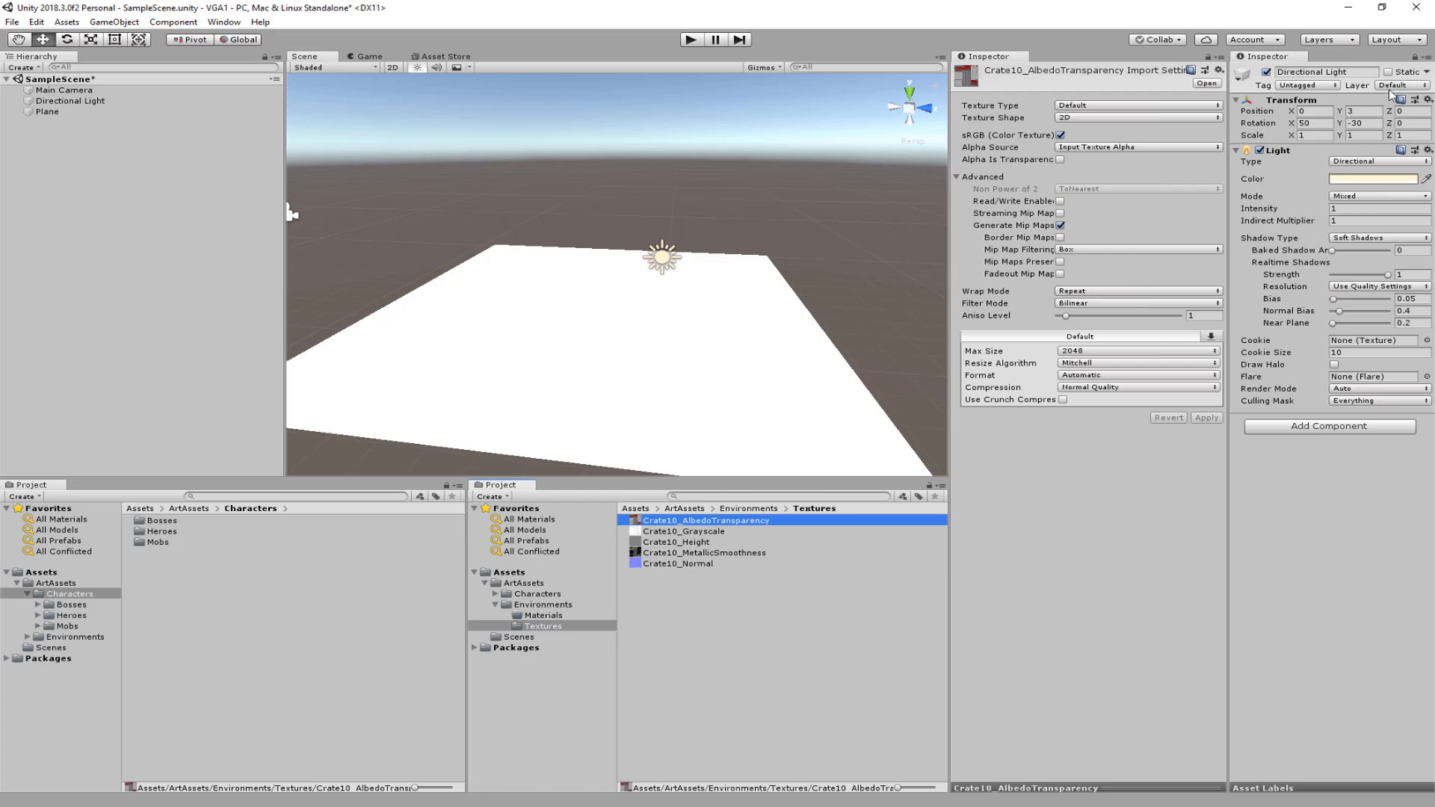
click(1415, 57)
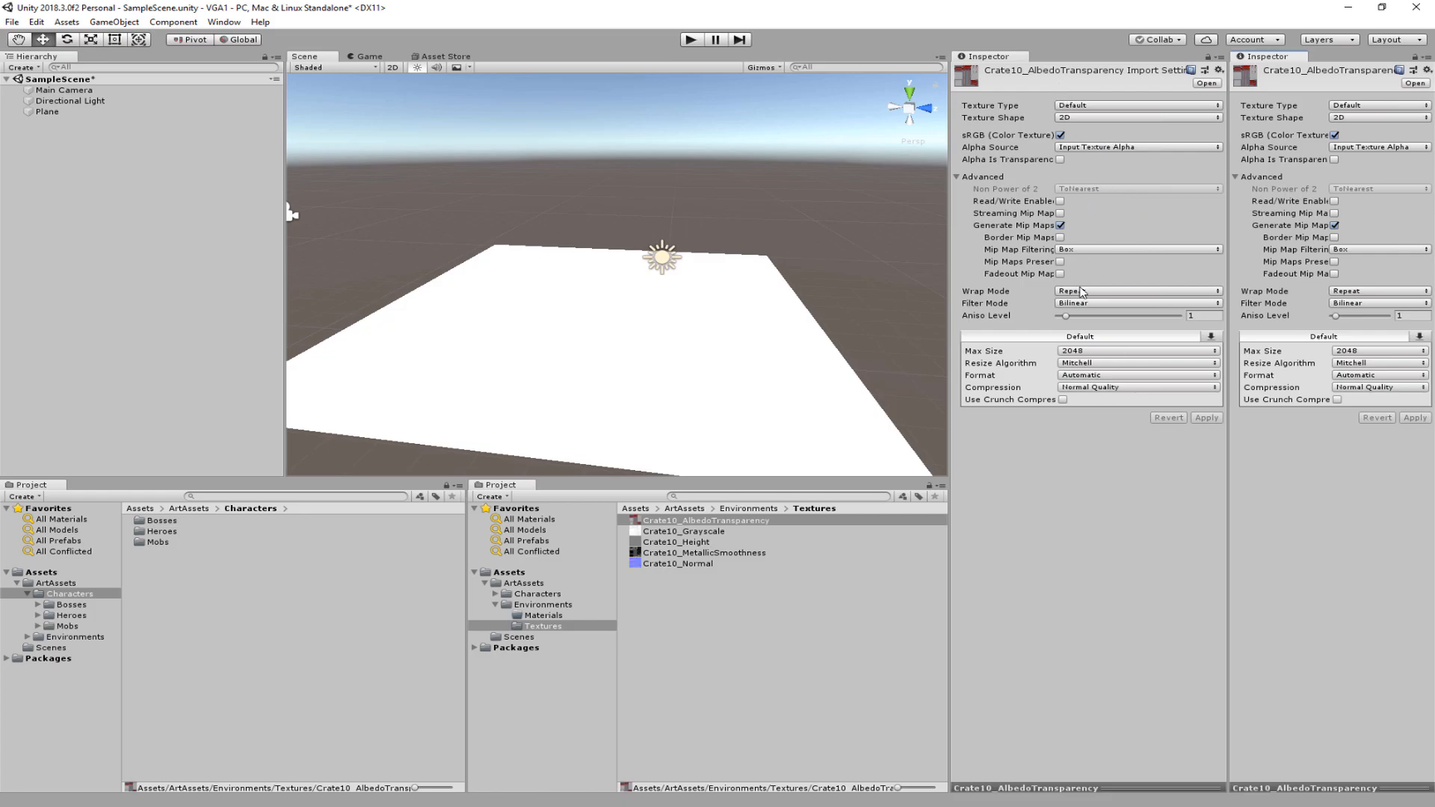
Step: Try the Normal map texture type on Crate10_Normal, revert the import settings, and reselect the texture
click(674, 565)
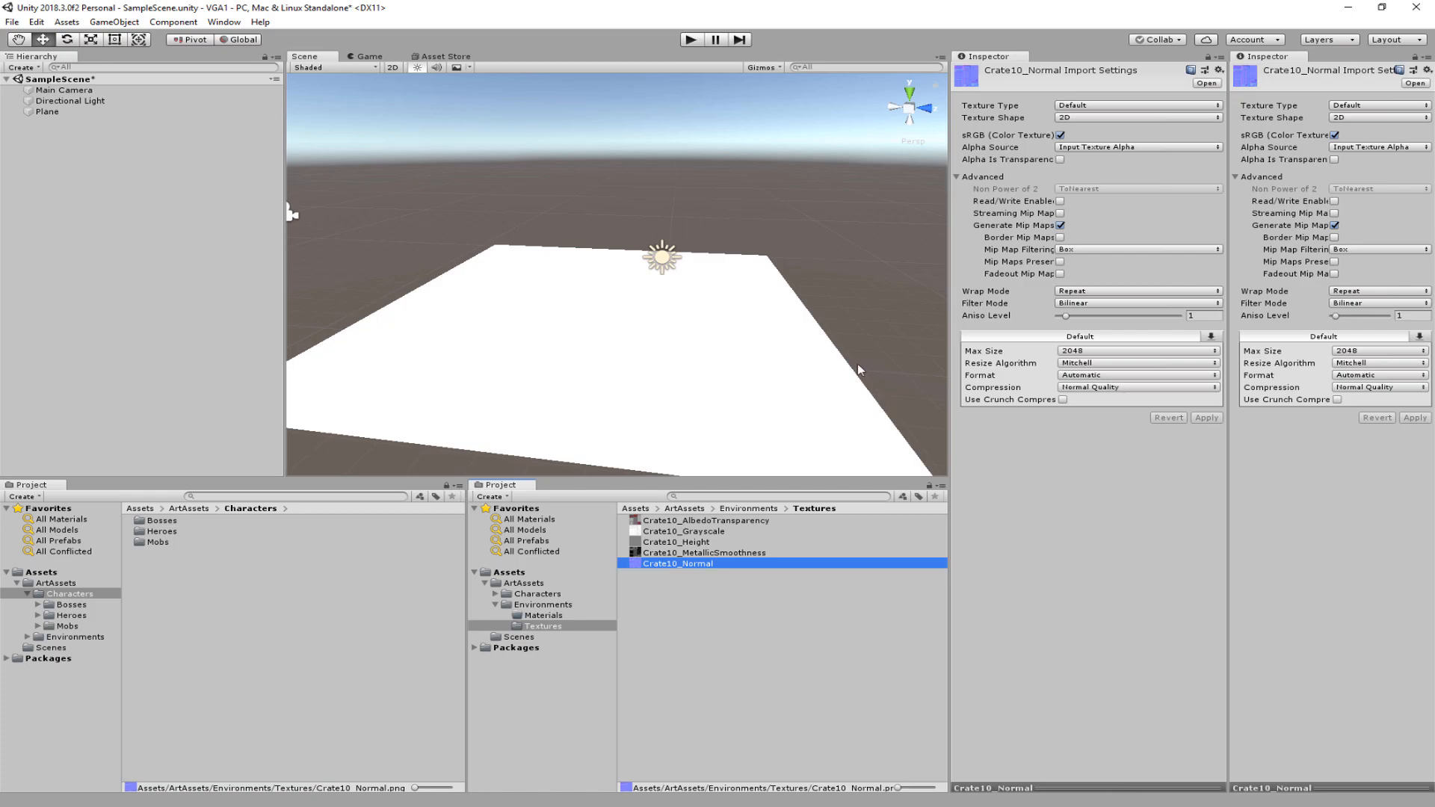
click(1194, 108)
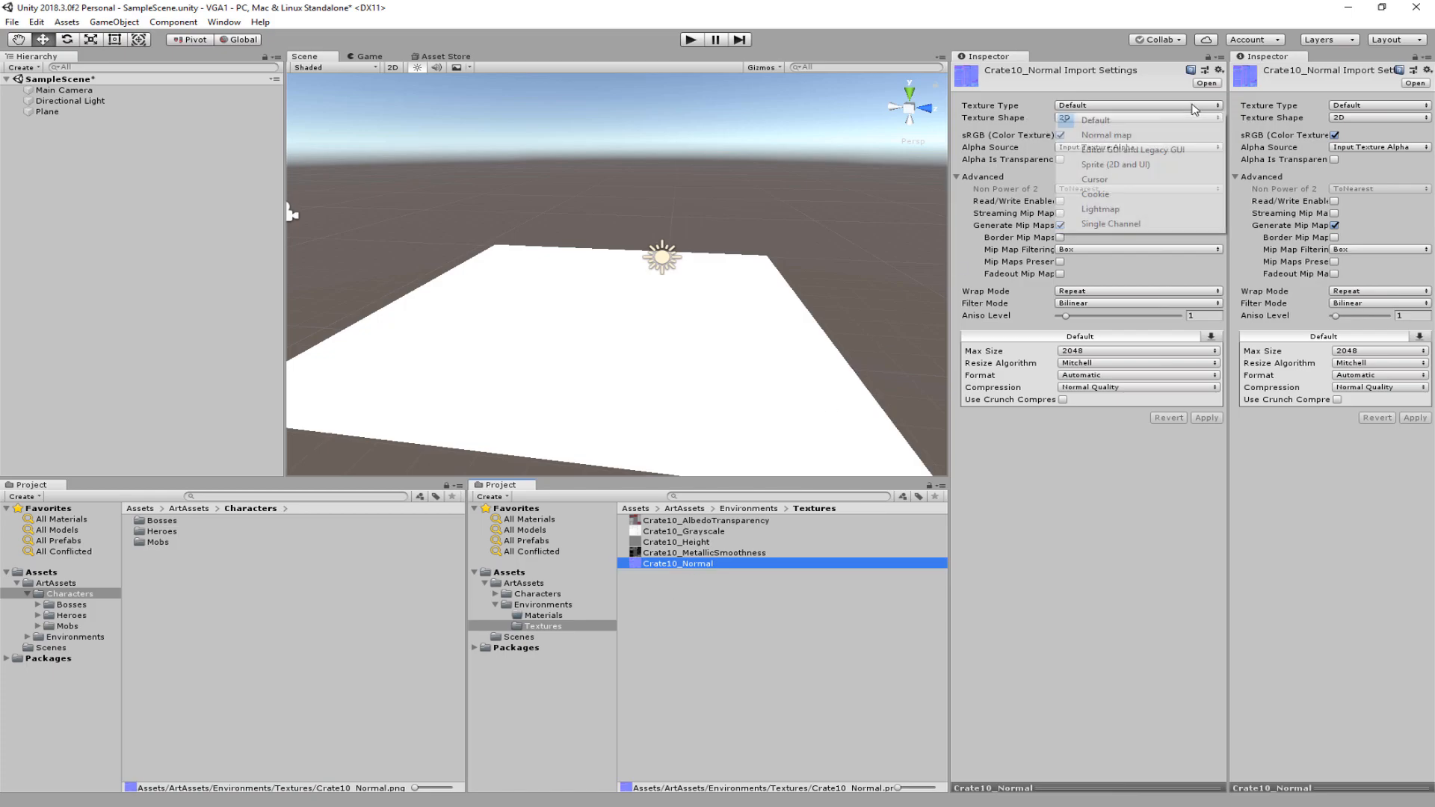
click(1124, 137)
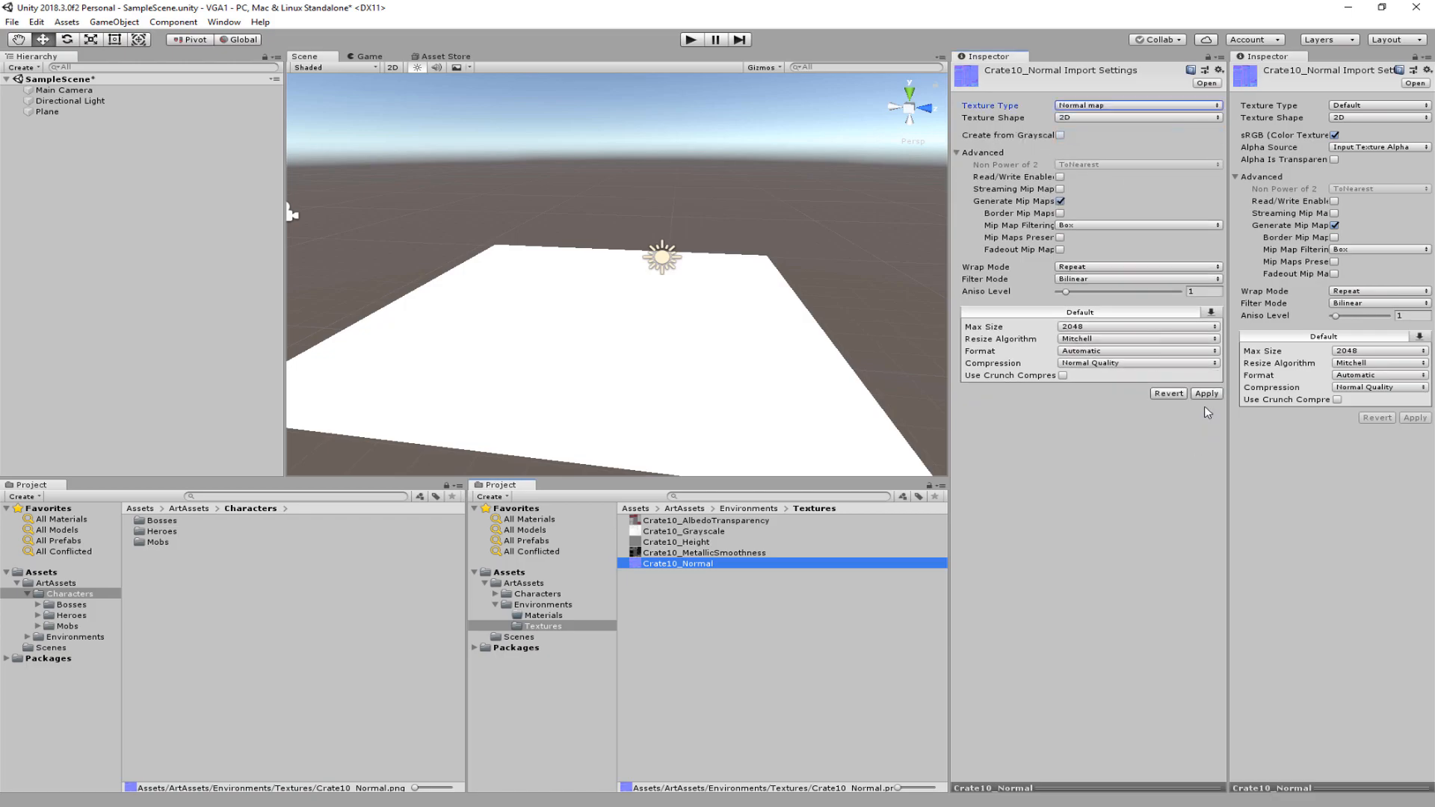
click(1172, 394)
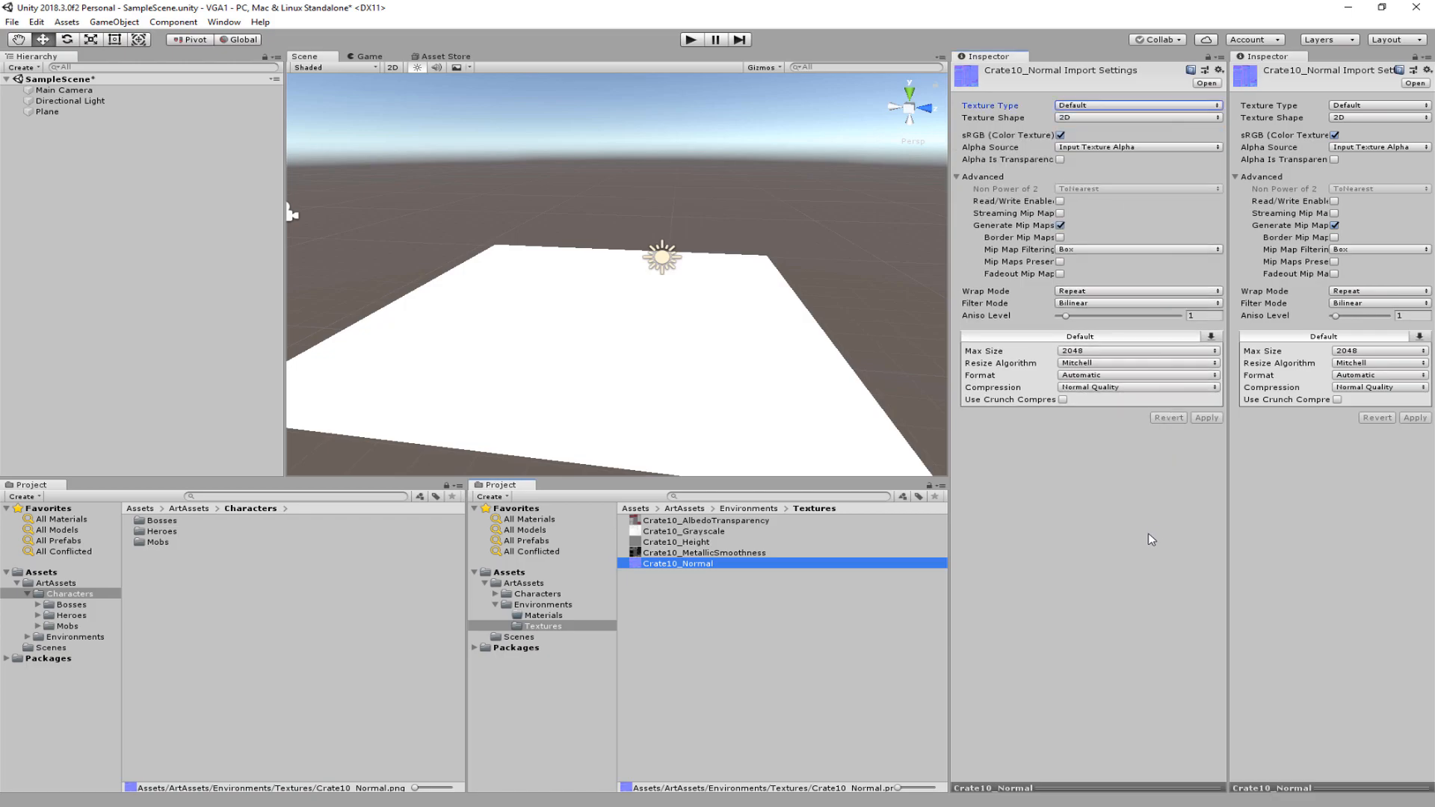
click(858, 663)
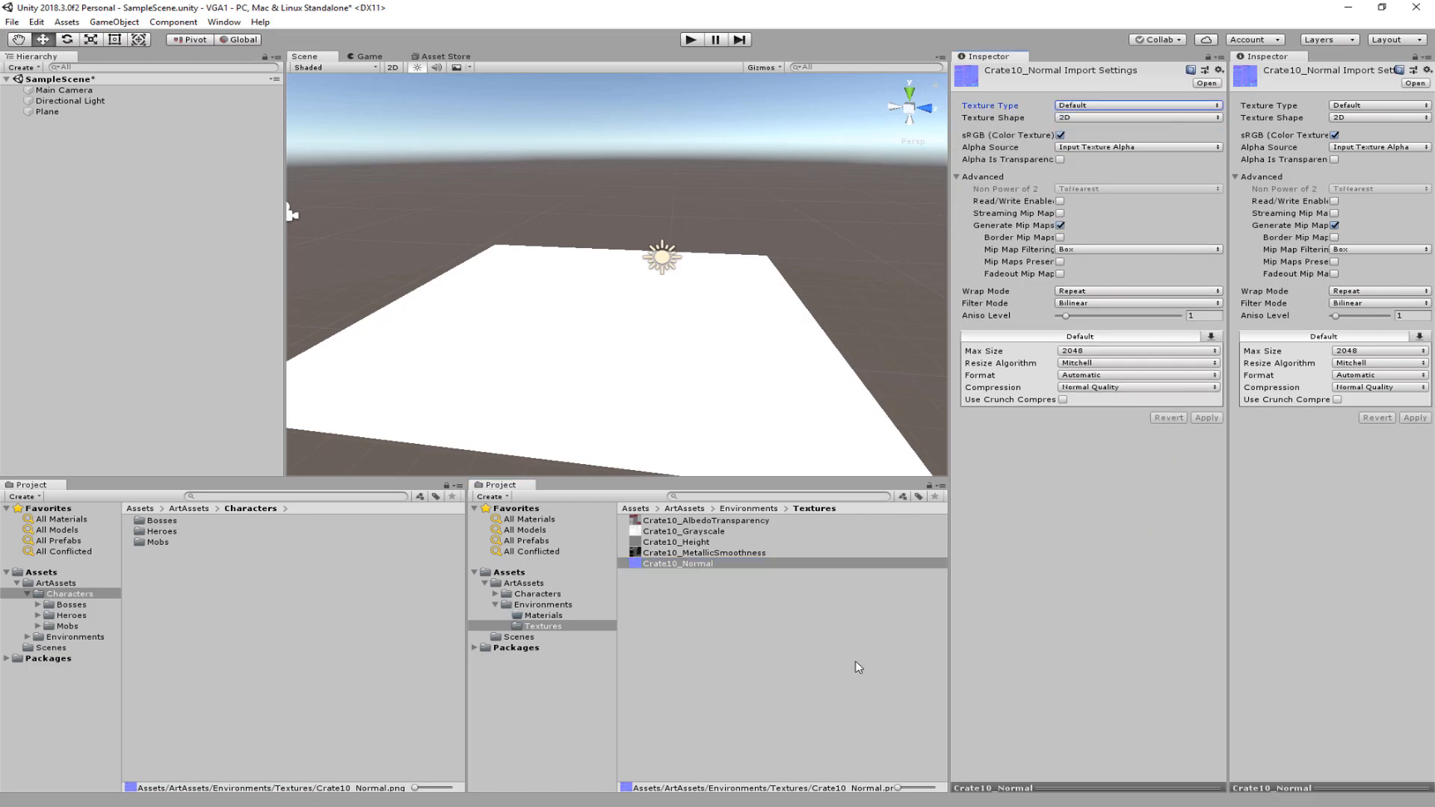
click(684, 565)
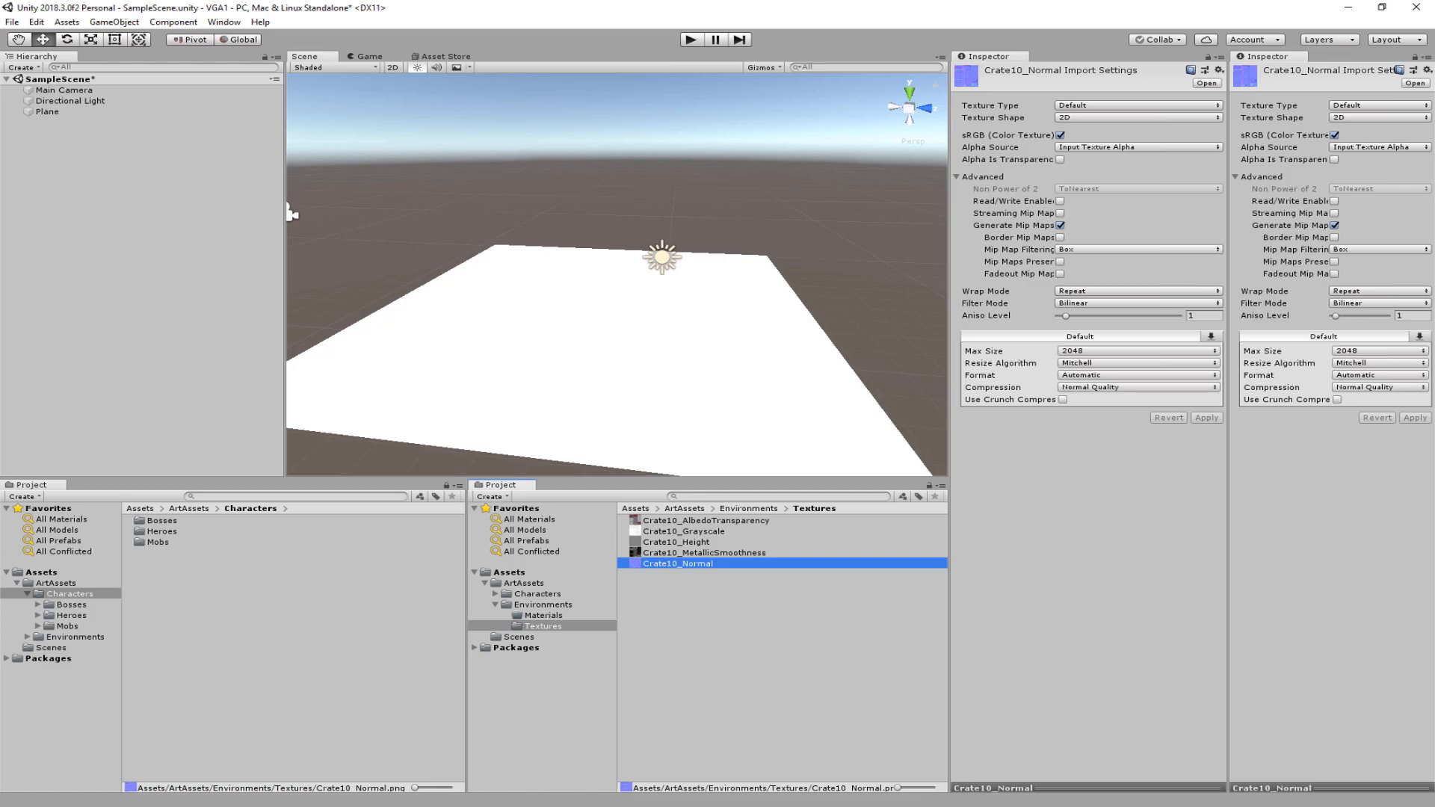
Step: Switch to File Explorer, return to Week 04, import Crate_SuperLow_Z.FBX into Unity's Environments folder, and show that folder's contents
key(alt+Tab)
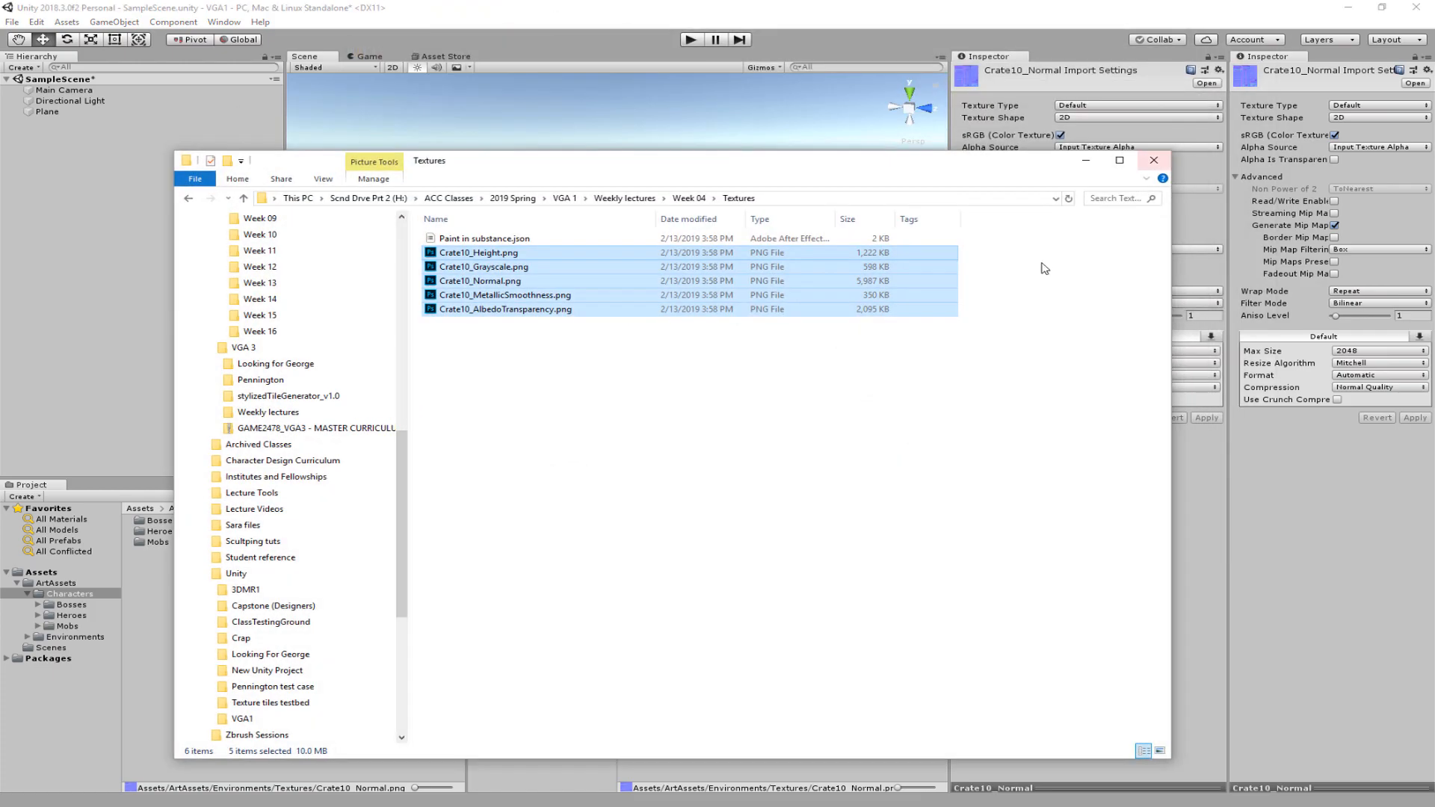
click(188, 198)
drag(581, 179, 1091, 161)
click(813, 268)
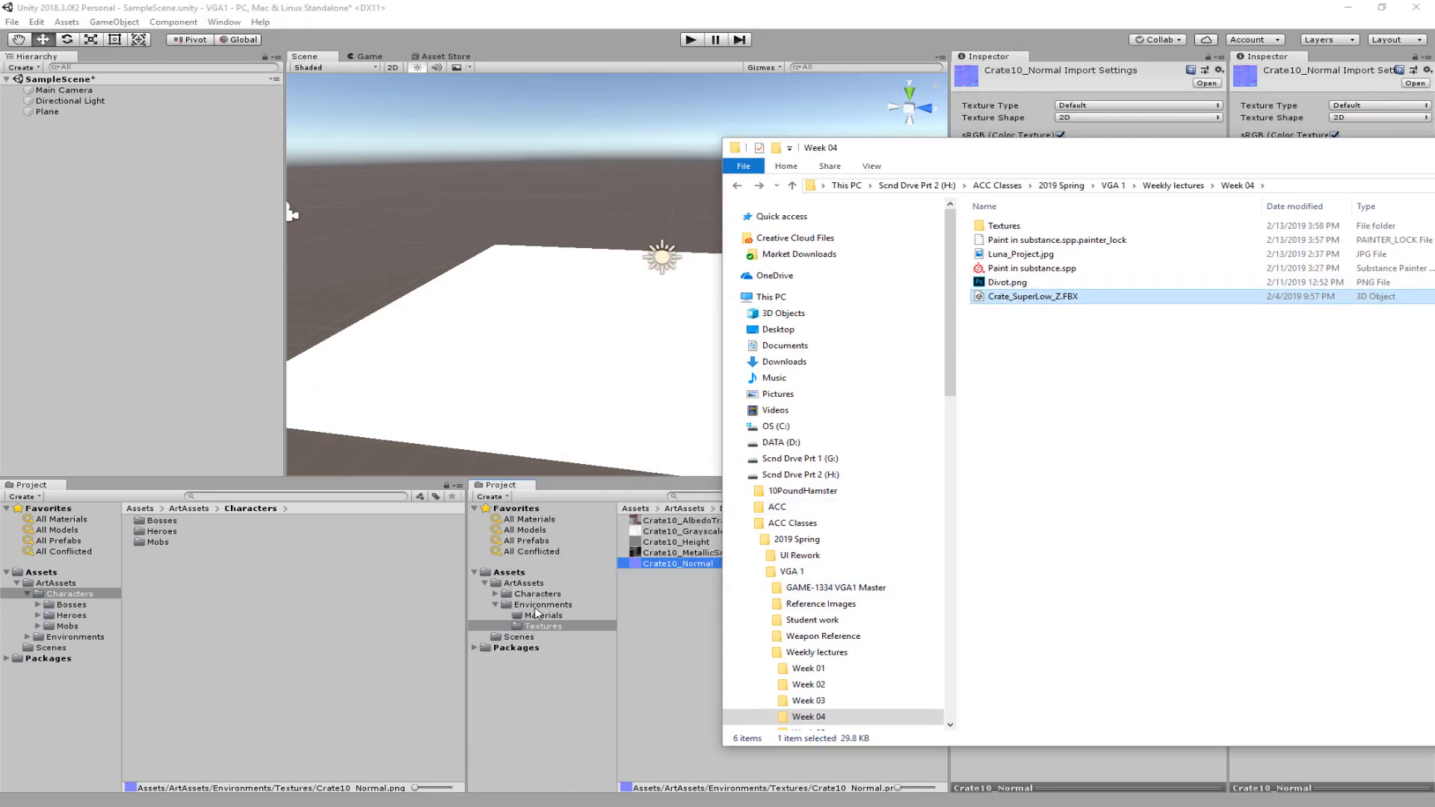
drag(1016, 298, 541, 609)
drag(1277, 147, 1044, 160)
click(1107, 168)
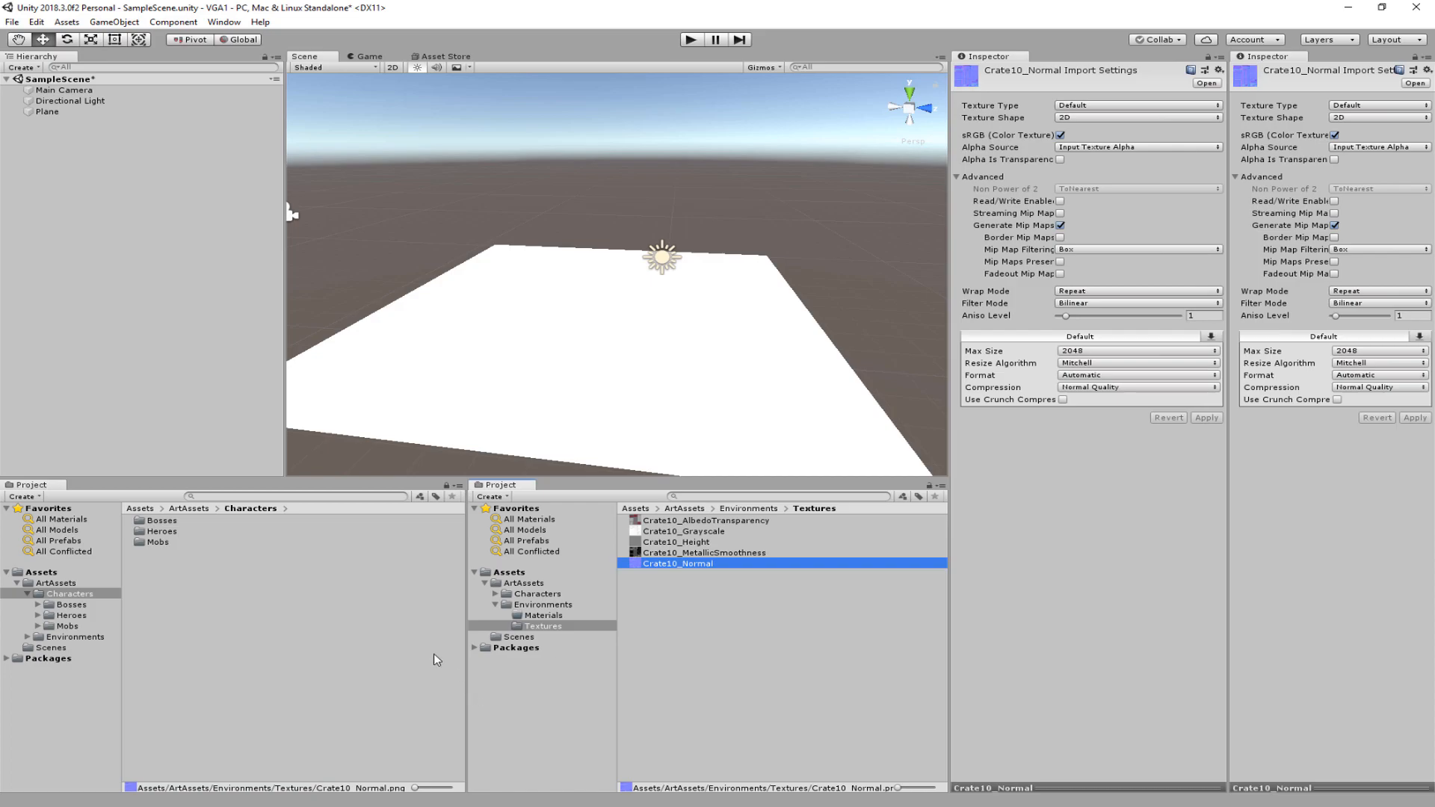
click(543, 605)
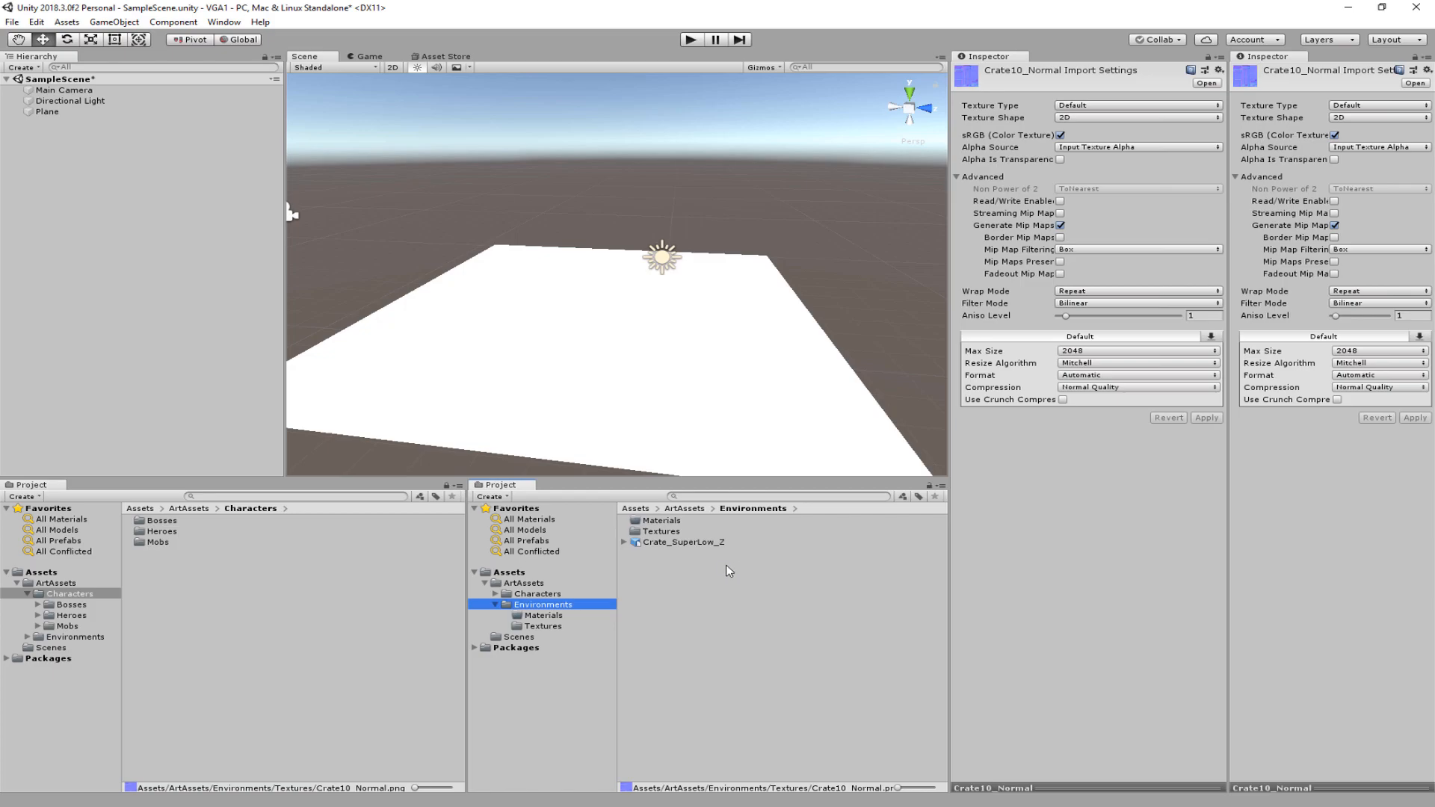
Step: Examine the Model and Materials import settings of Crate_SuperLow_Z and its embedded Crate10 material
click(705, 546)
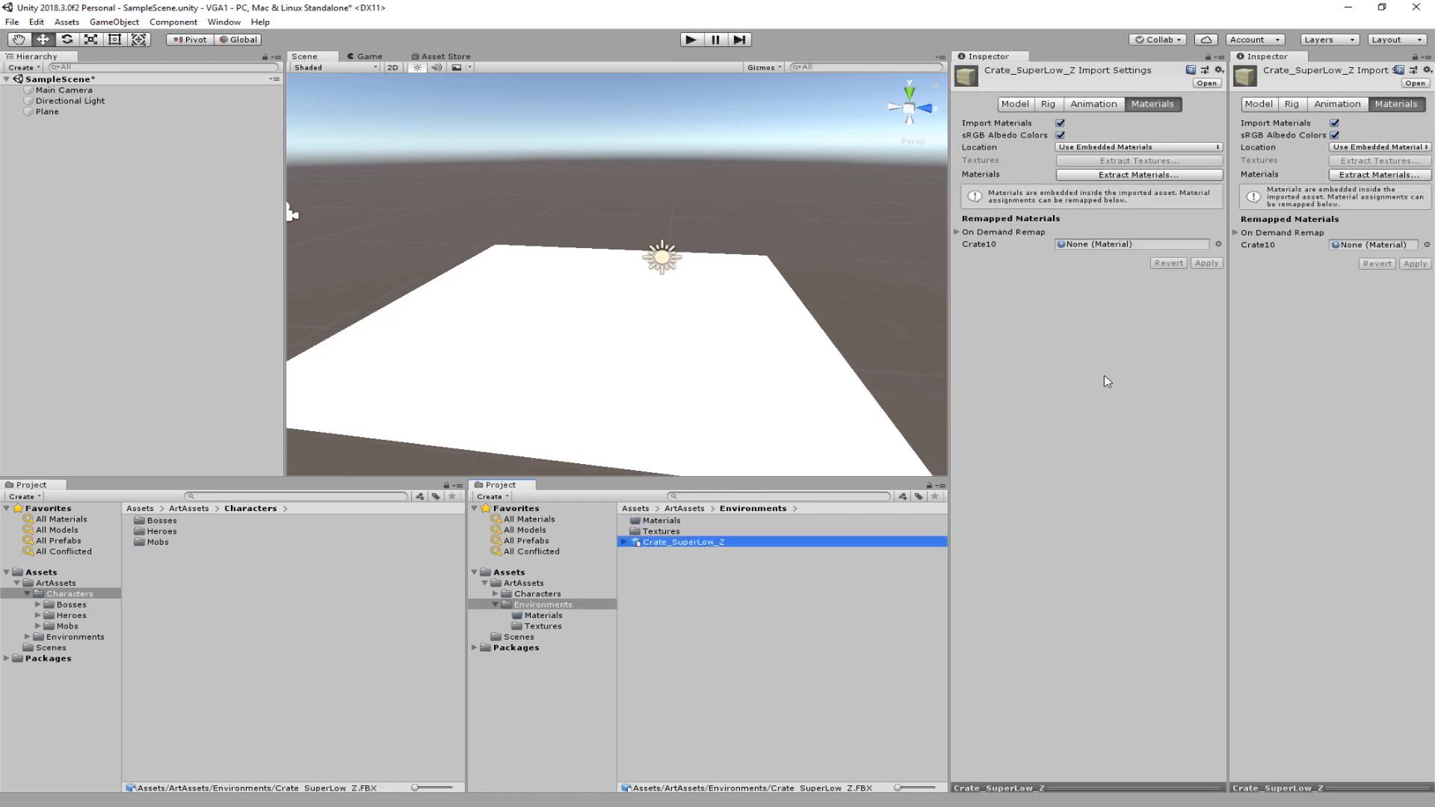
click(1015, 104)
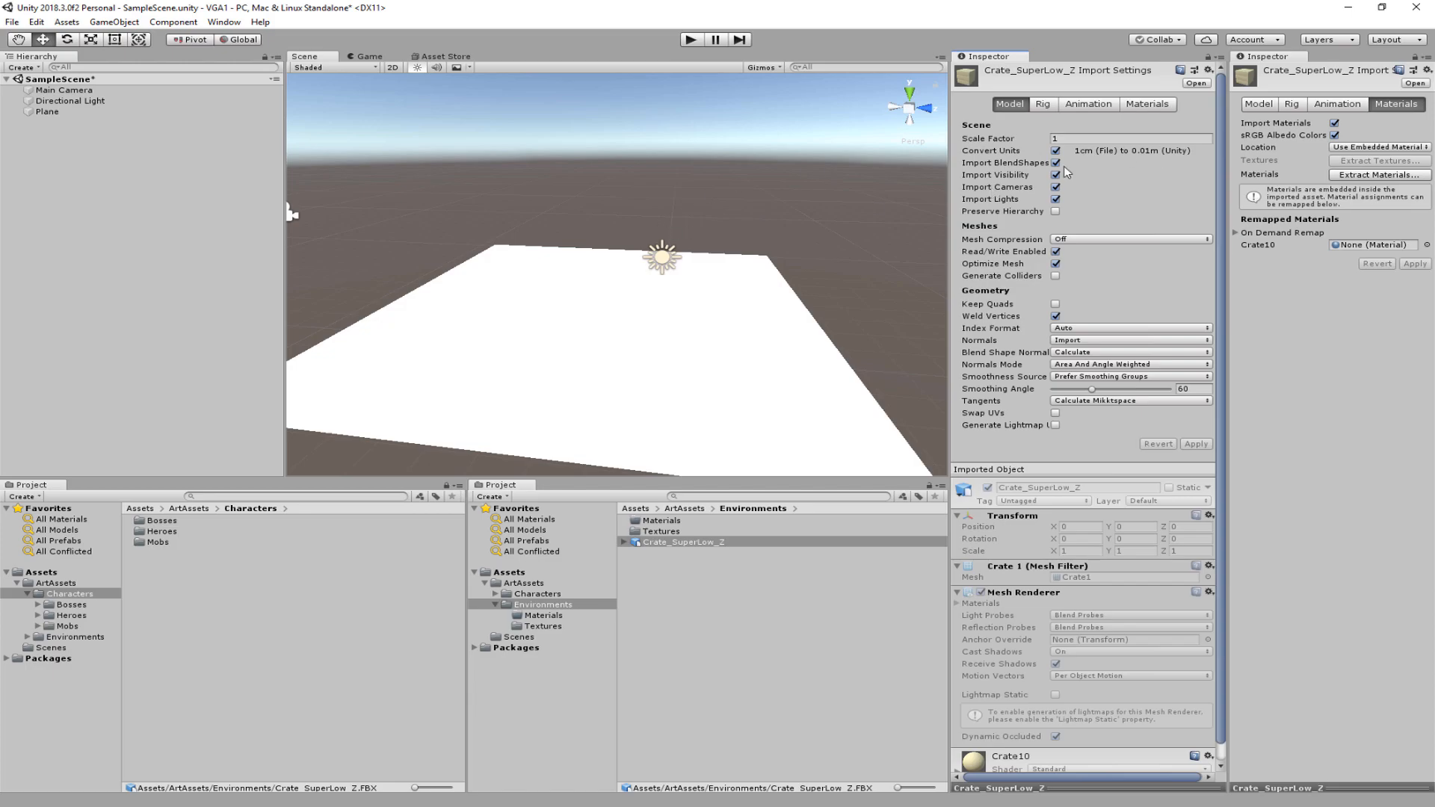
click(1150, 105)
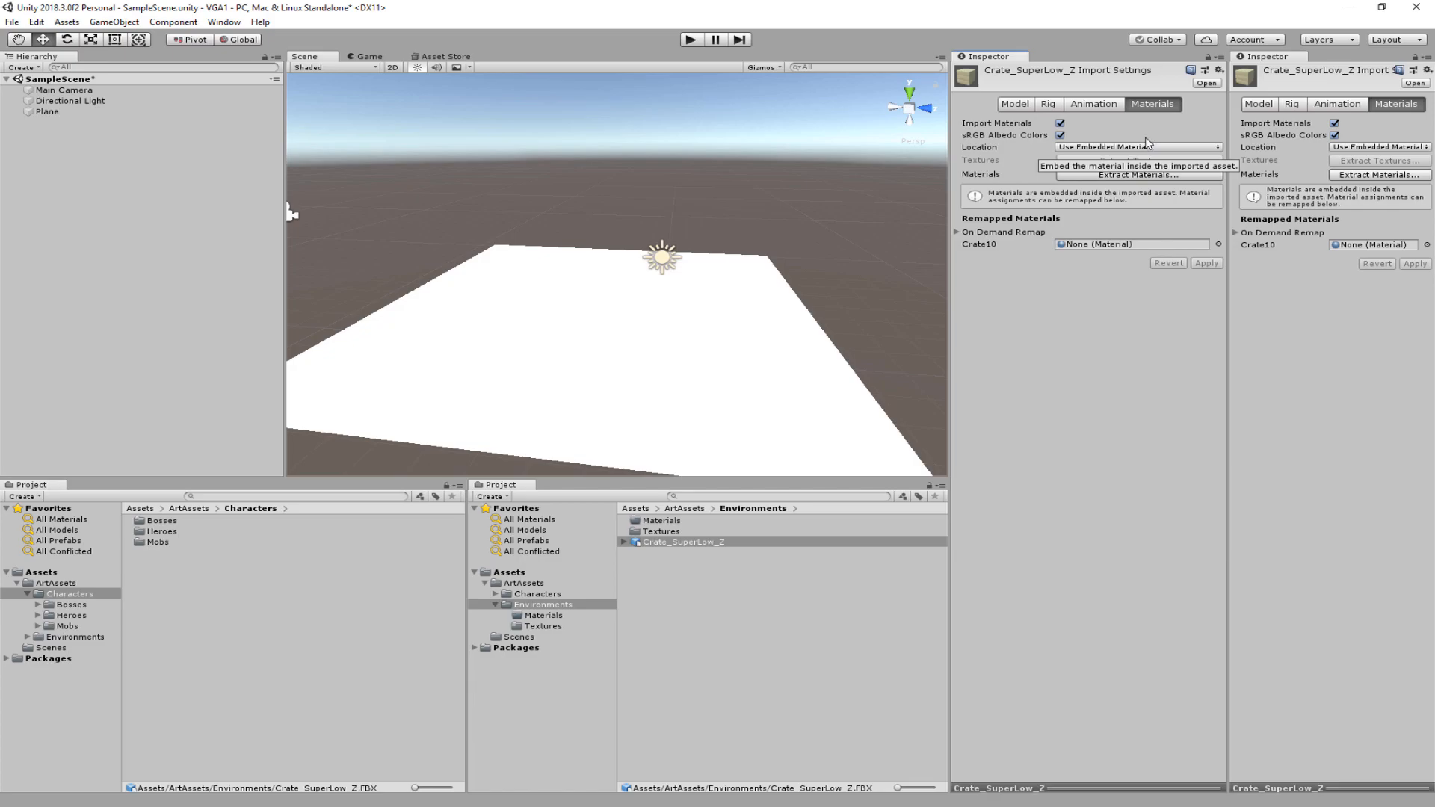
click(625, 543)
click(671, 554)
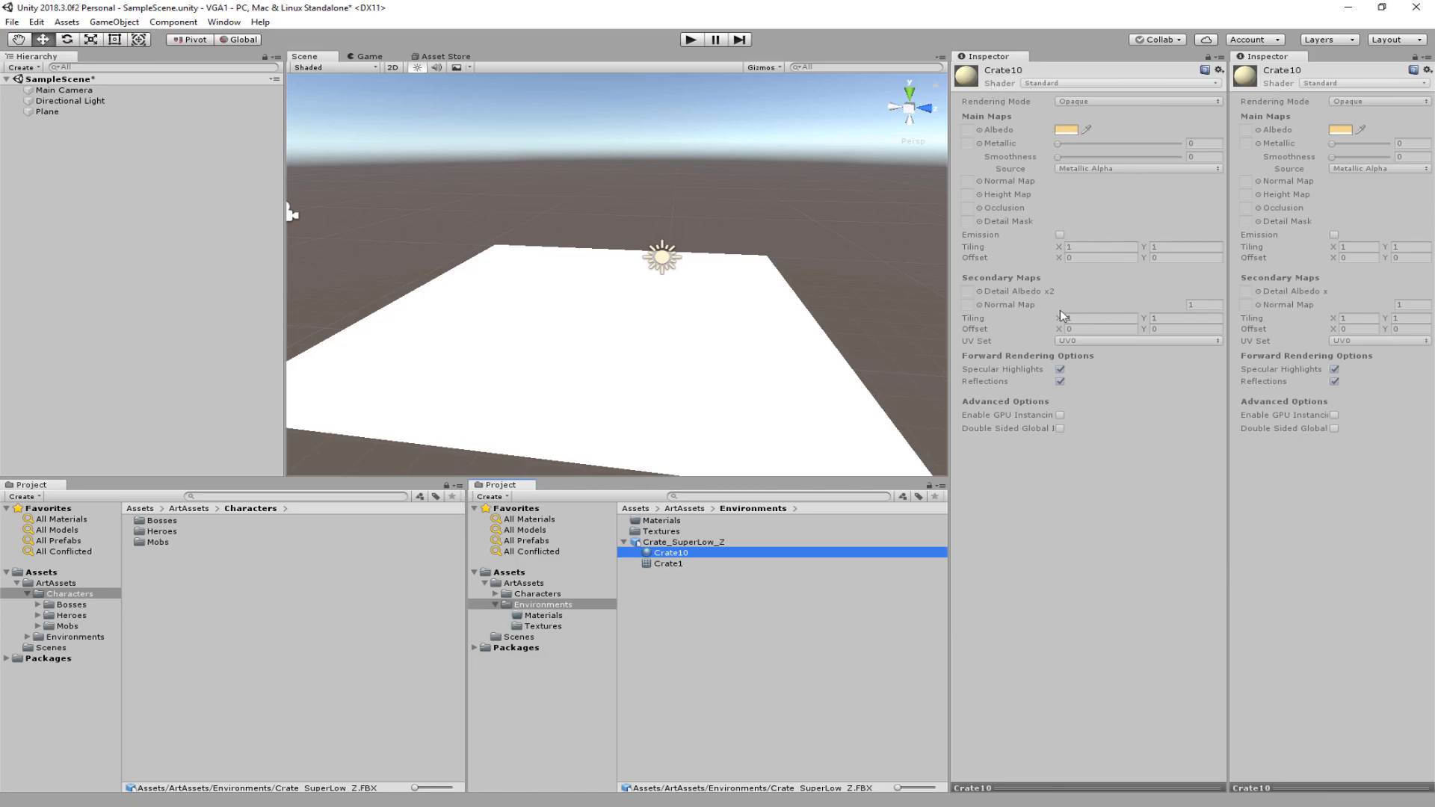
Step: Set the material location of Crate_SuperLow_Z to Use External Materials (Legacy) and apply the import settings
click(689, 544)
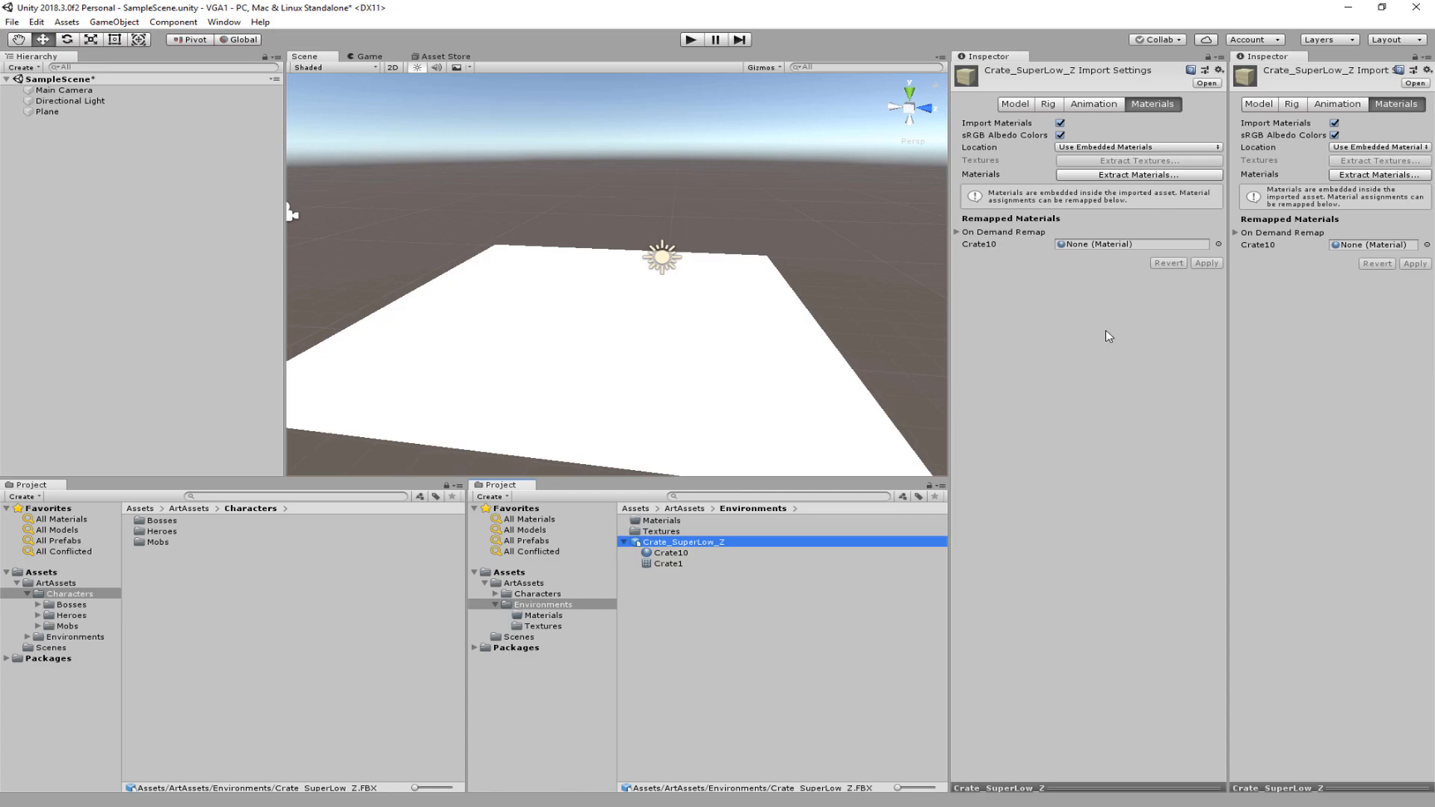
click(1178, 150)
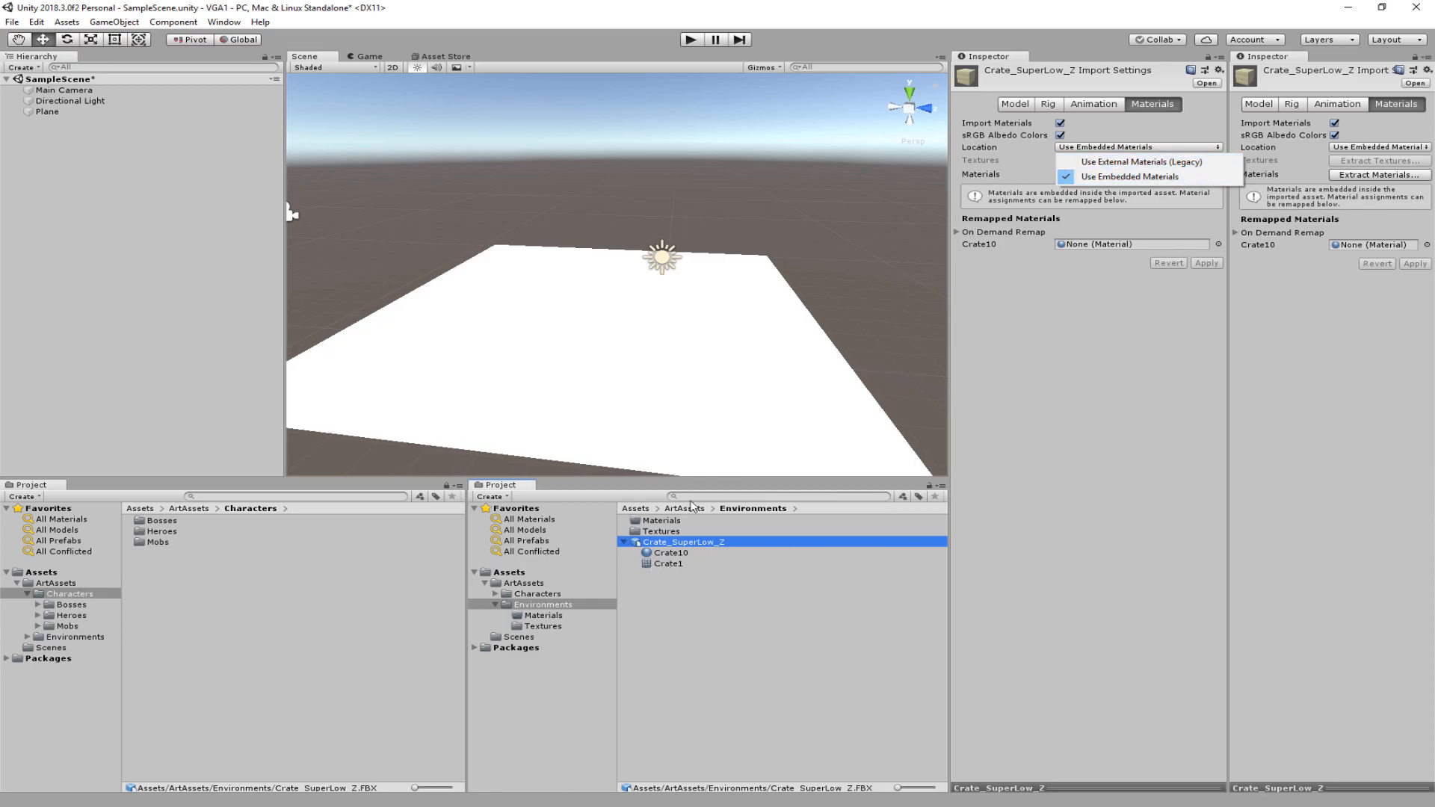
click(1129, 163)
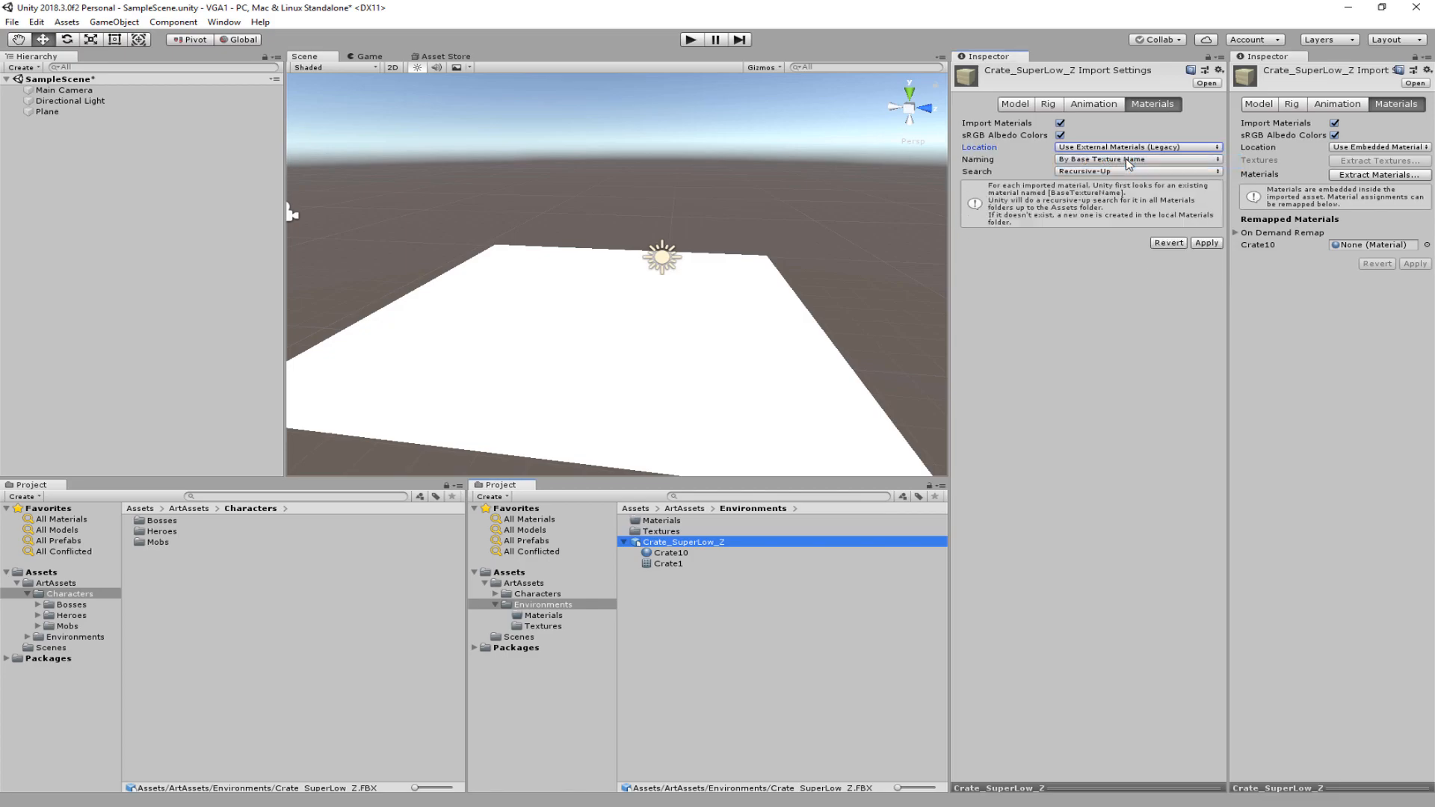
click(1206, 243)
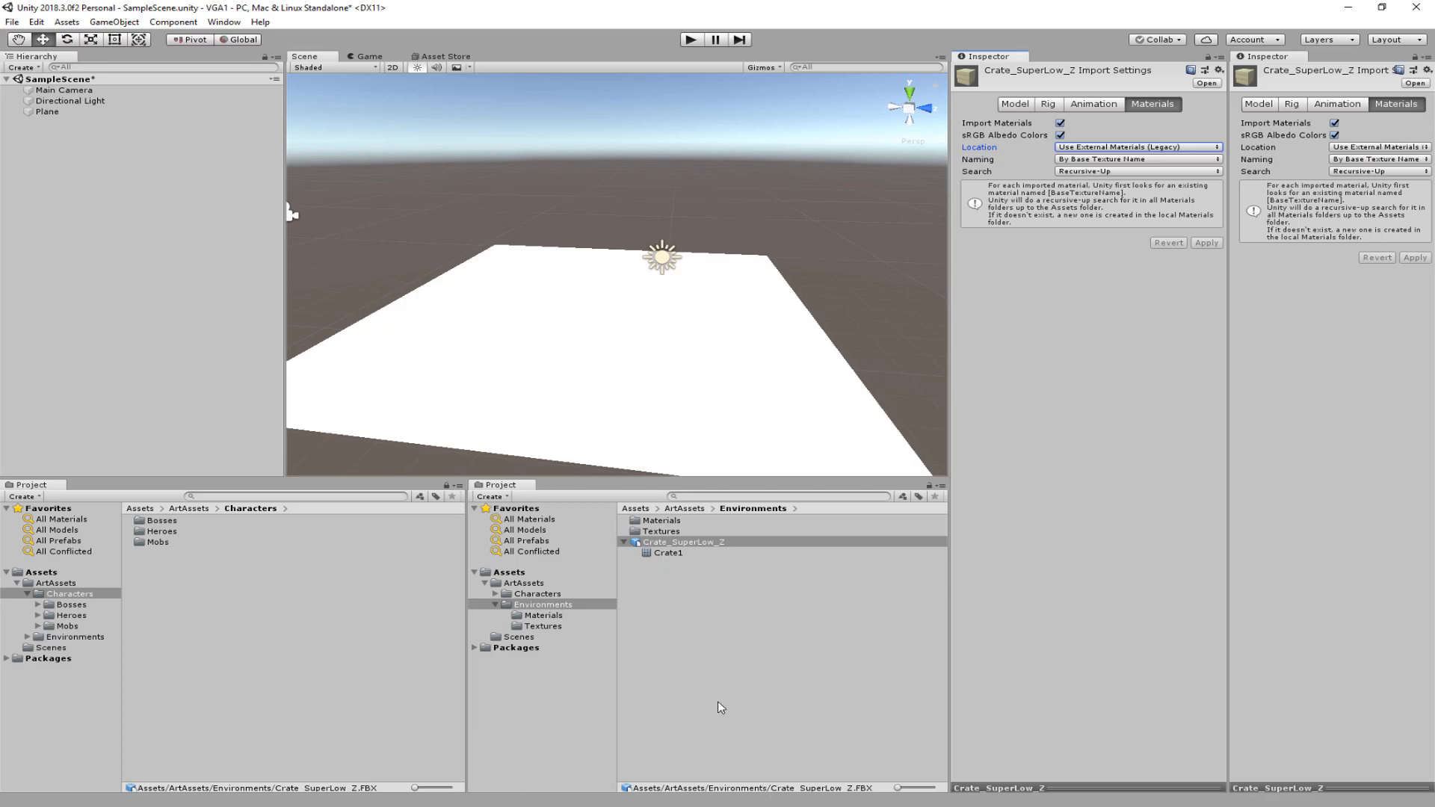
Step: Open the Environments Materials folder and examine the properties of the external Crate10 material
double_click(661, 521)
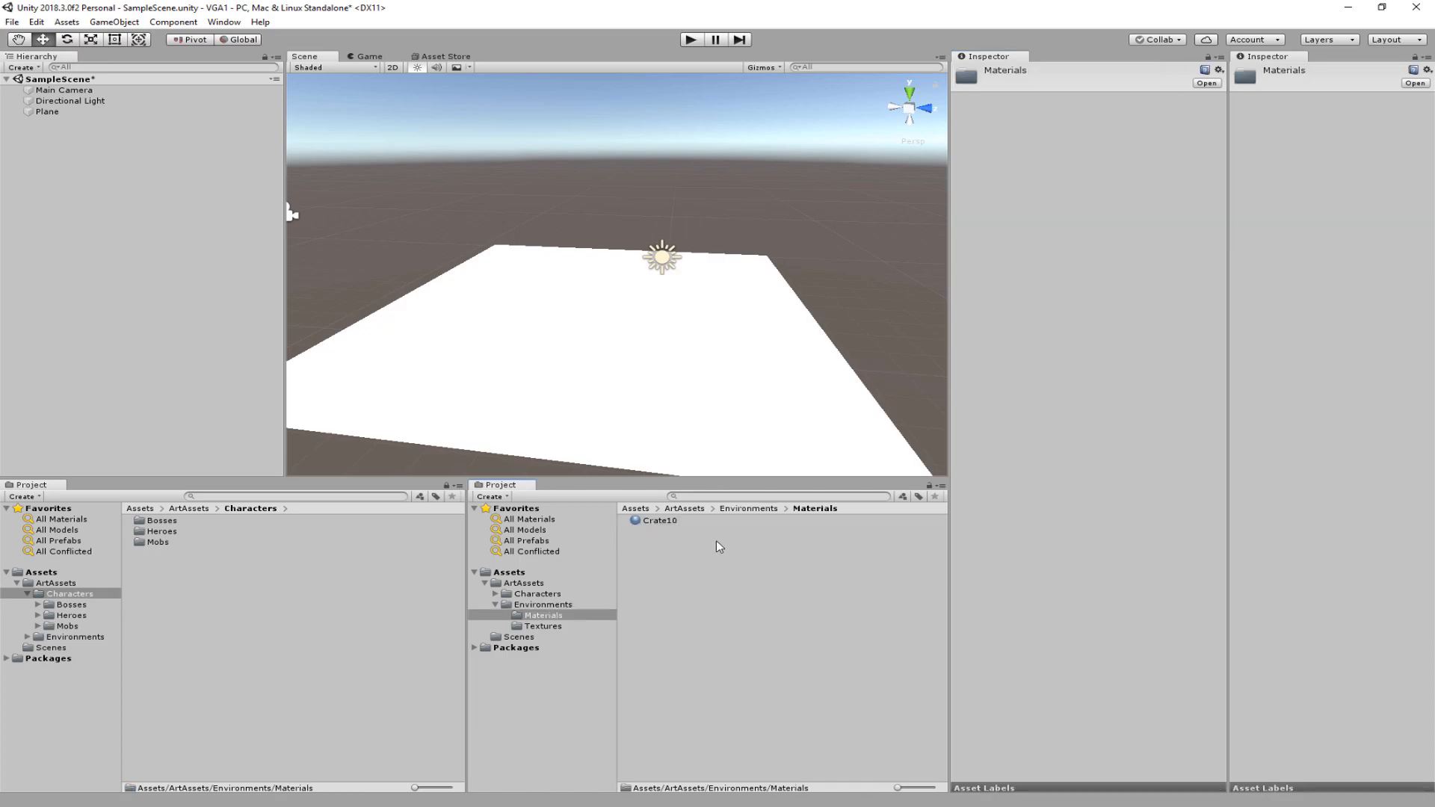
click(646, 511)
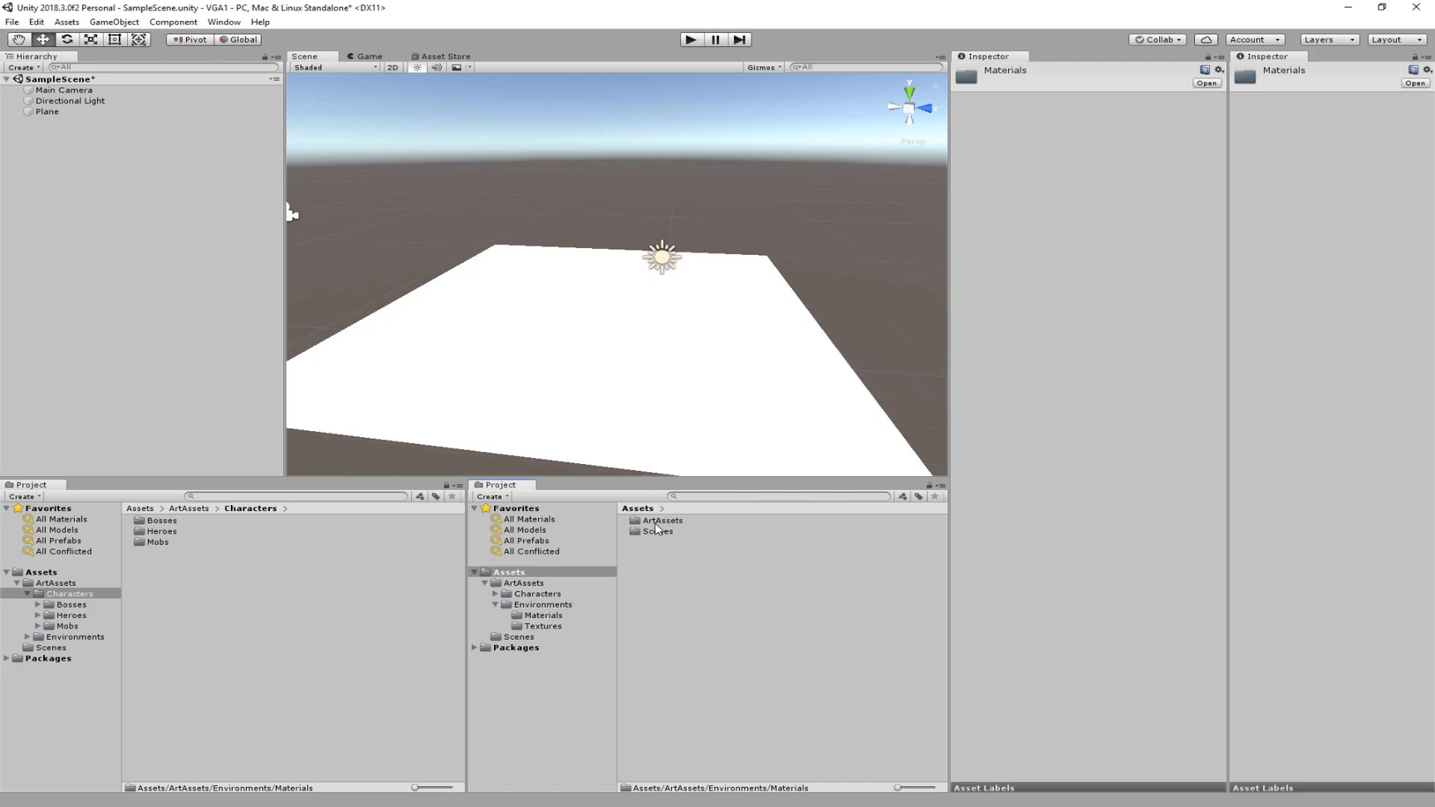
click(548, 617)
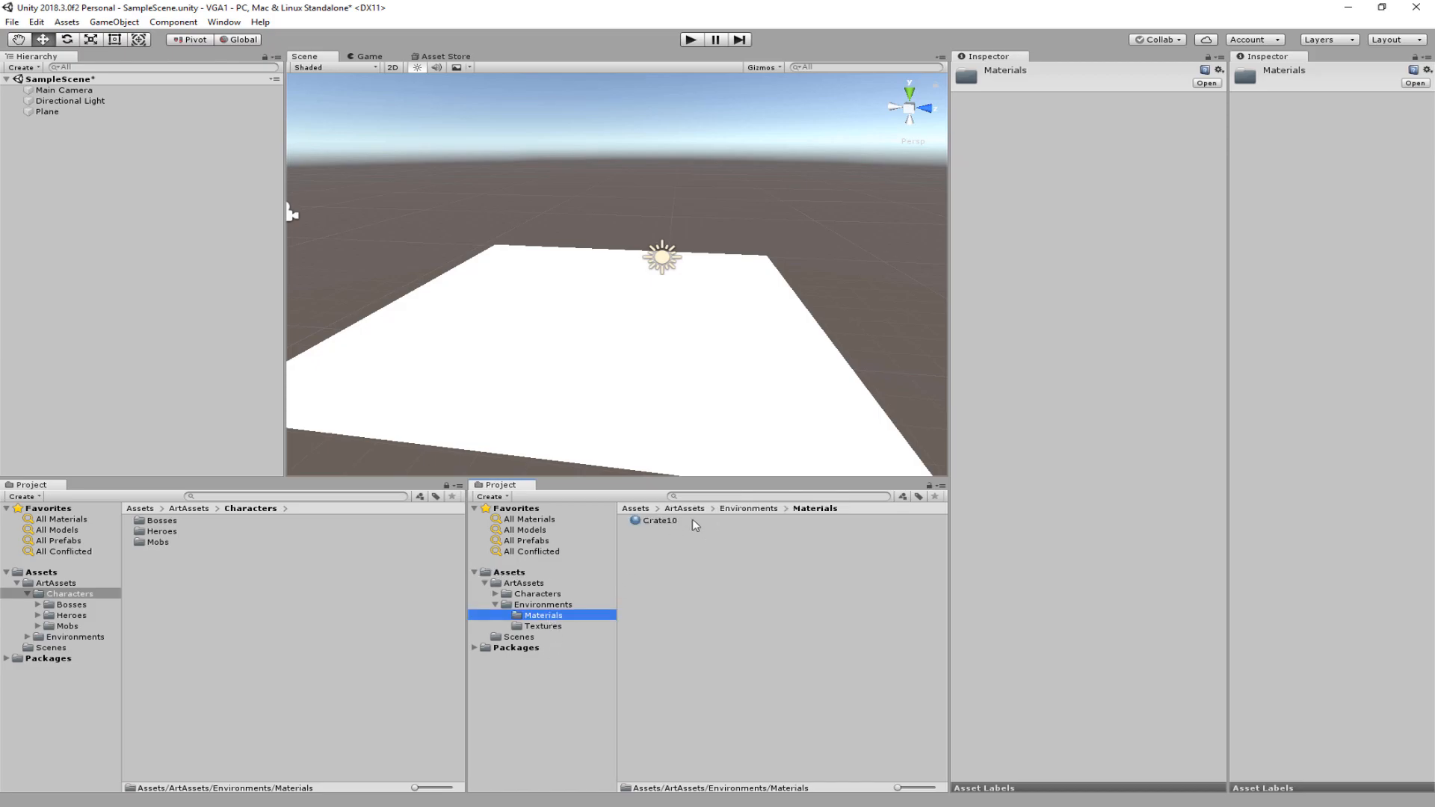
click(661, 523)
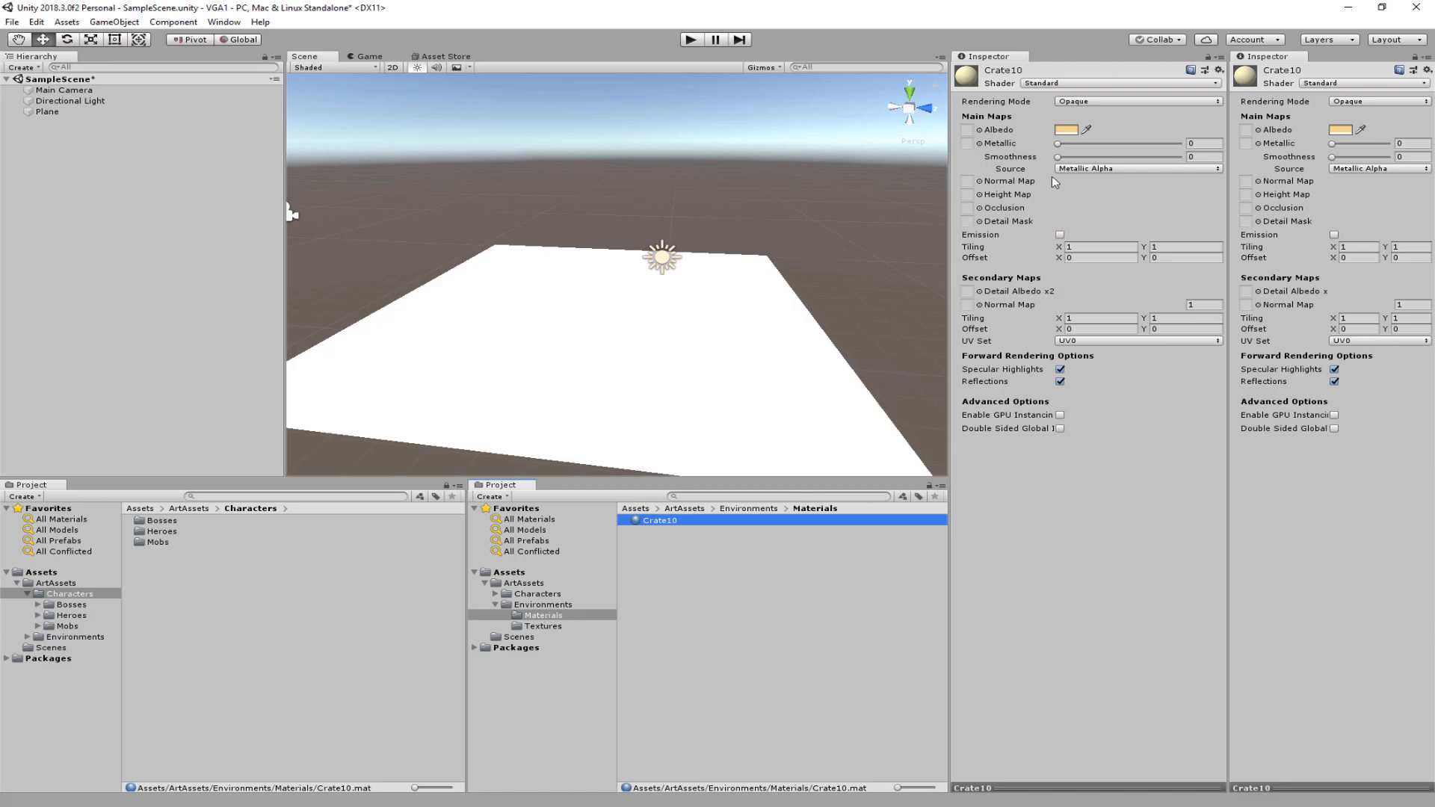
Step: Enlarge the Inspector preview of Crate_SuperLow_Z, rotate the crate to examine it, and collapse the preview
click(544, 605)
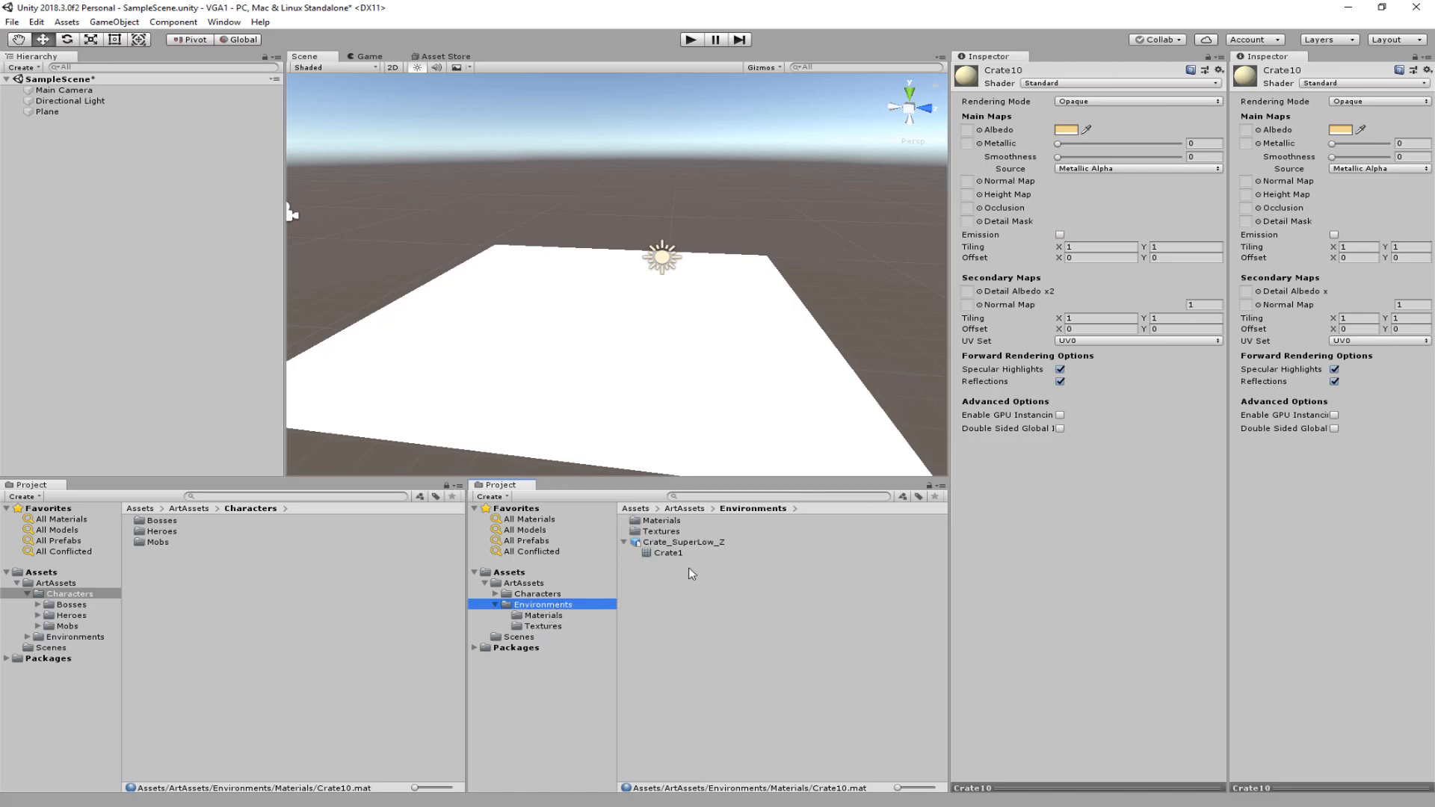
click(682, 542)
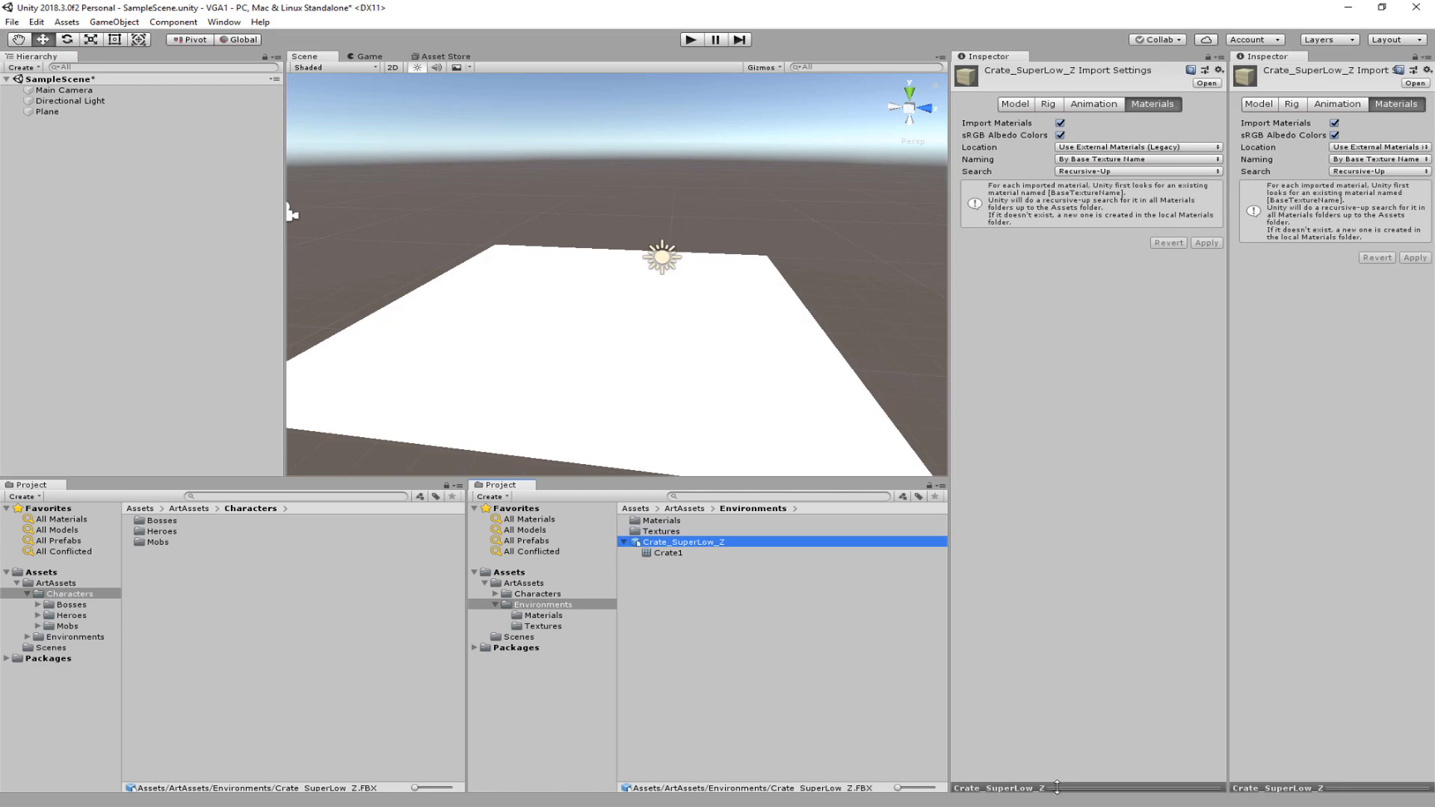
drag(1112, 783, 1129, 527)
mouse_move(1077, 643)
mouse_down()
mouse_move(987, 654)
mouse_move(1189, 634)
mouse_move(1120, 647)
mouse_move(1099, 672)
mouse_move(1091, 632)
mouse_up()
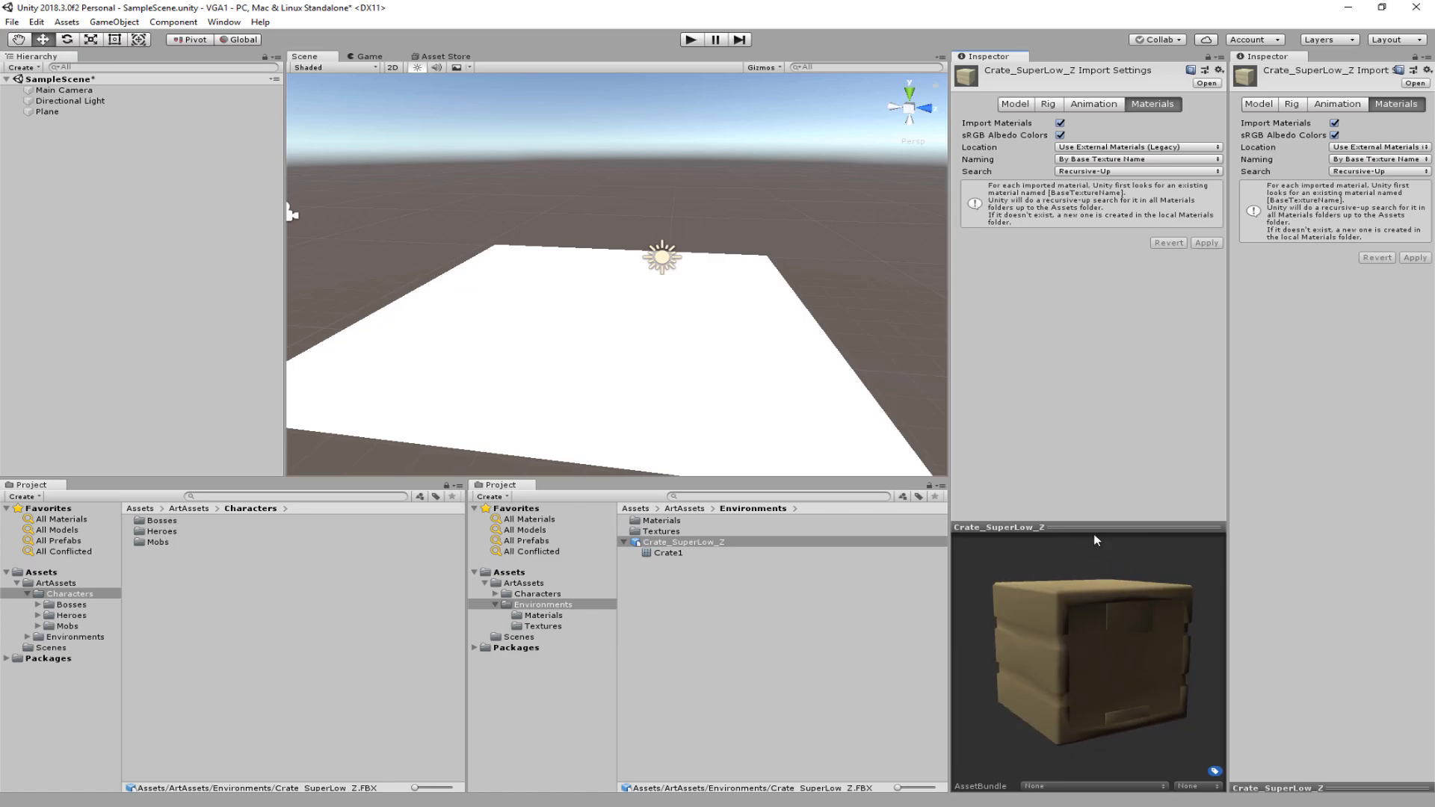
drag(1101, 523, 1052, 783)
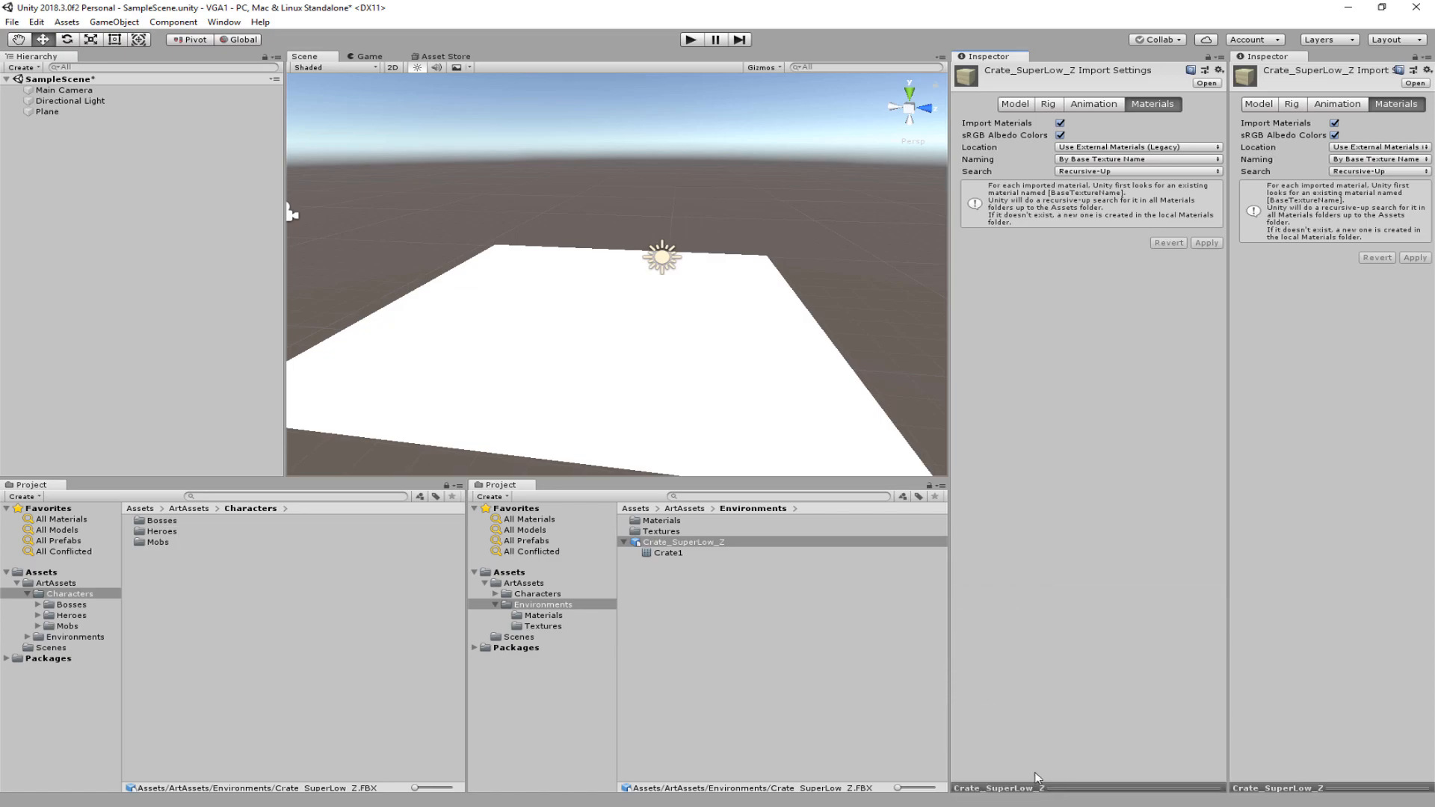
Step: Add Crate_SuperLow_Z to the scene hierarchy, expand its Crate10 material properties, and compare the instance with the source asset's import settings
drag(688, 541, 68, 196)
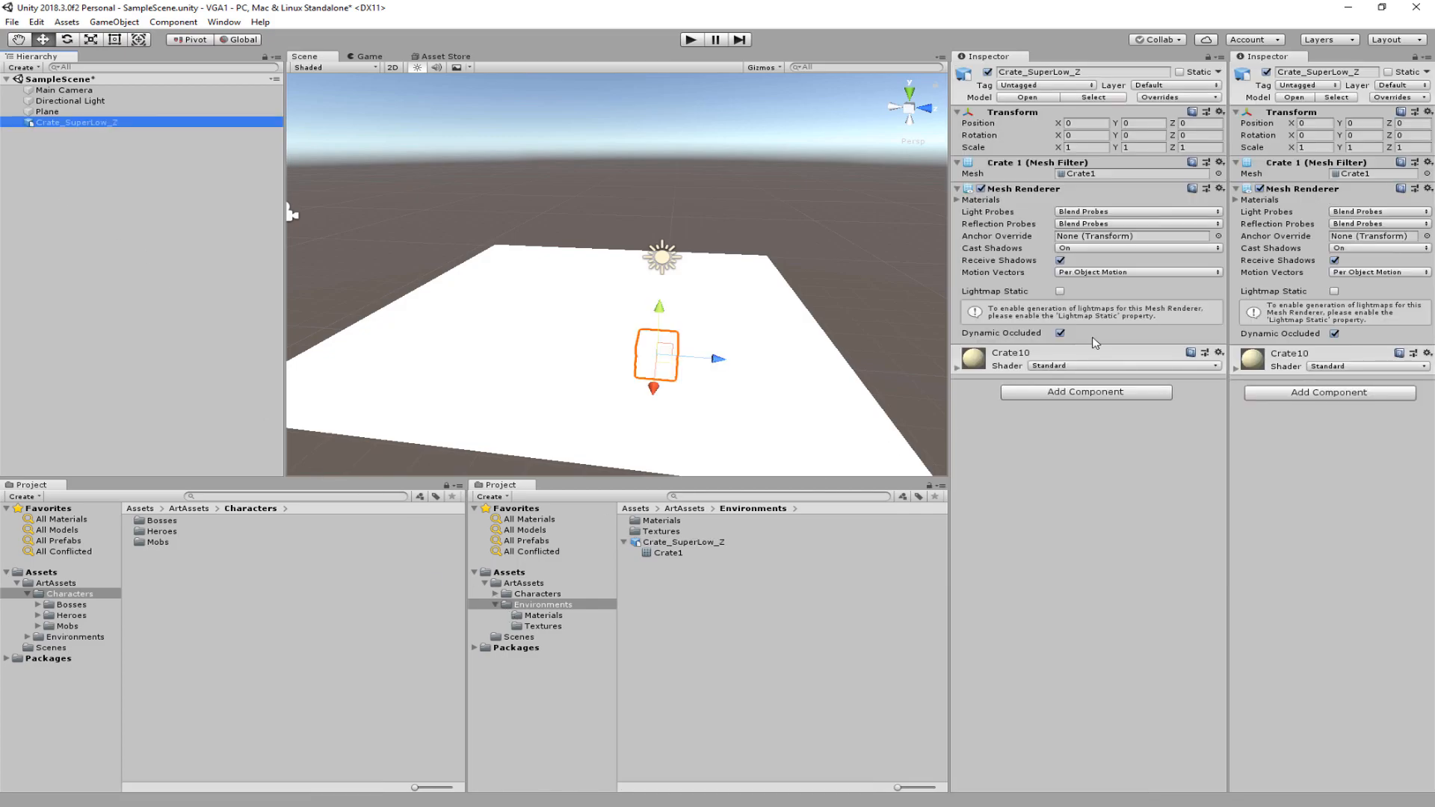
click(960, 369)
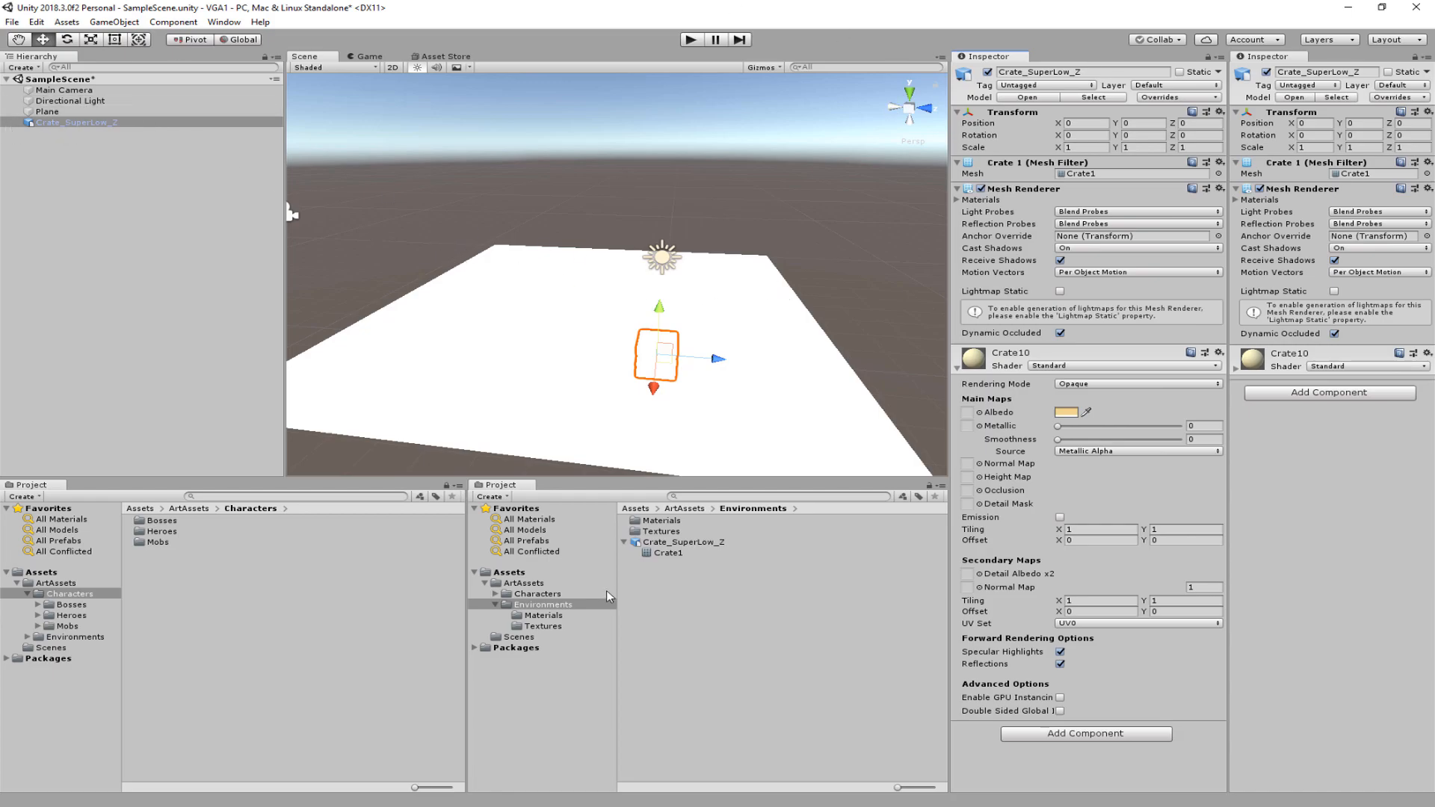
click(683, 542)
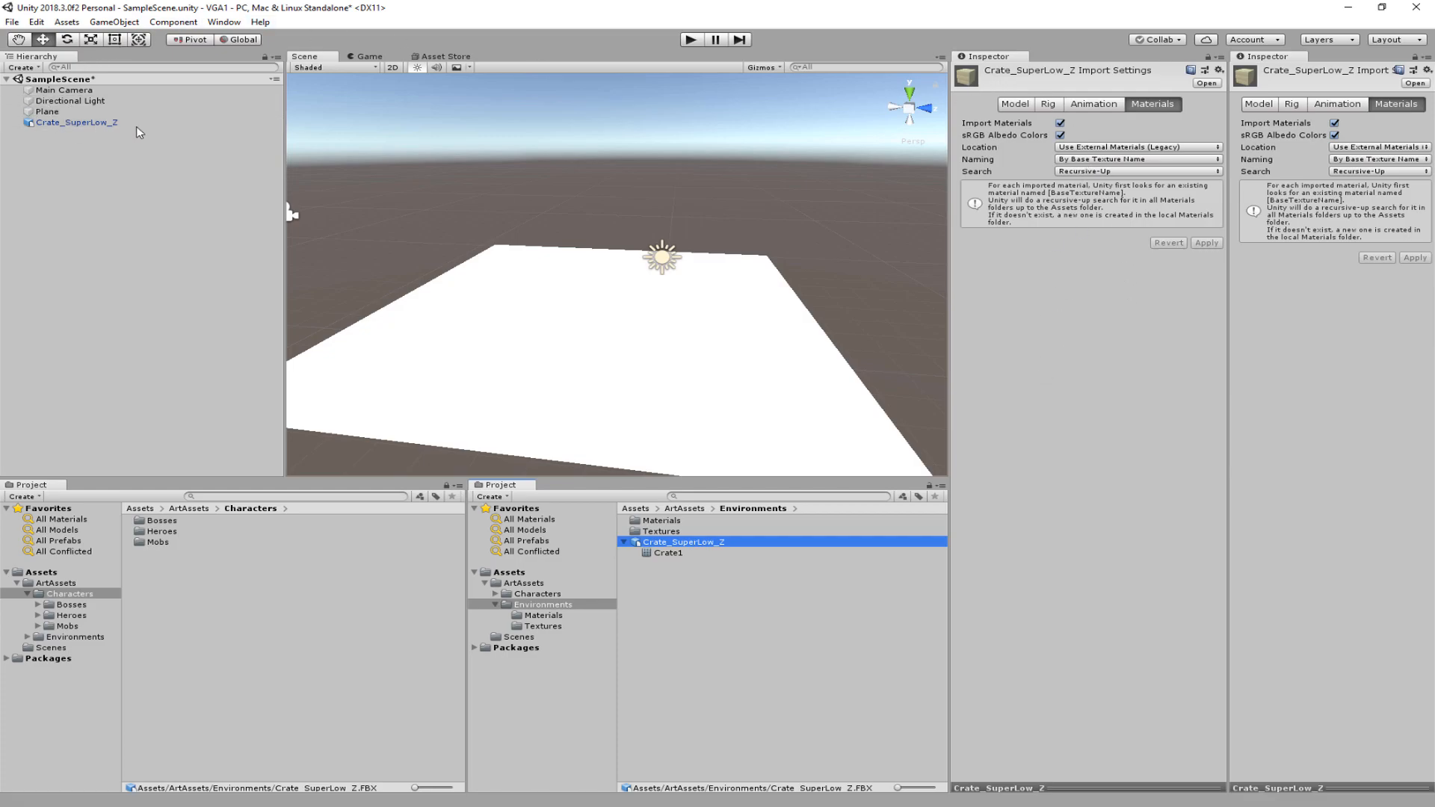
click(74, 122)
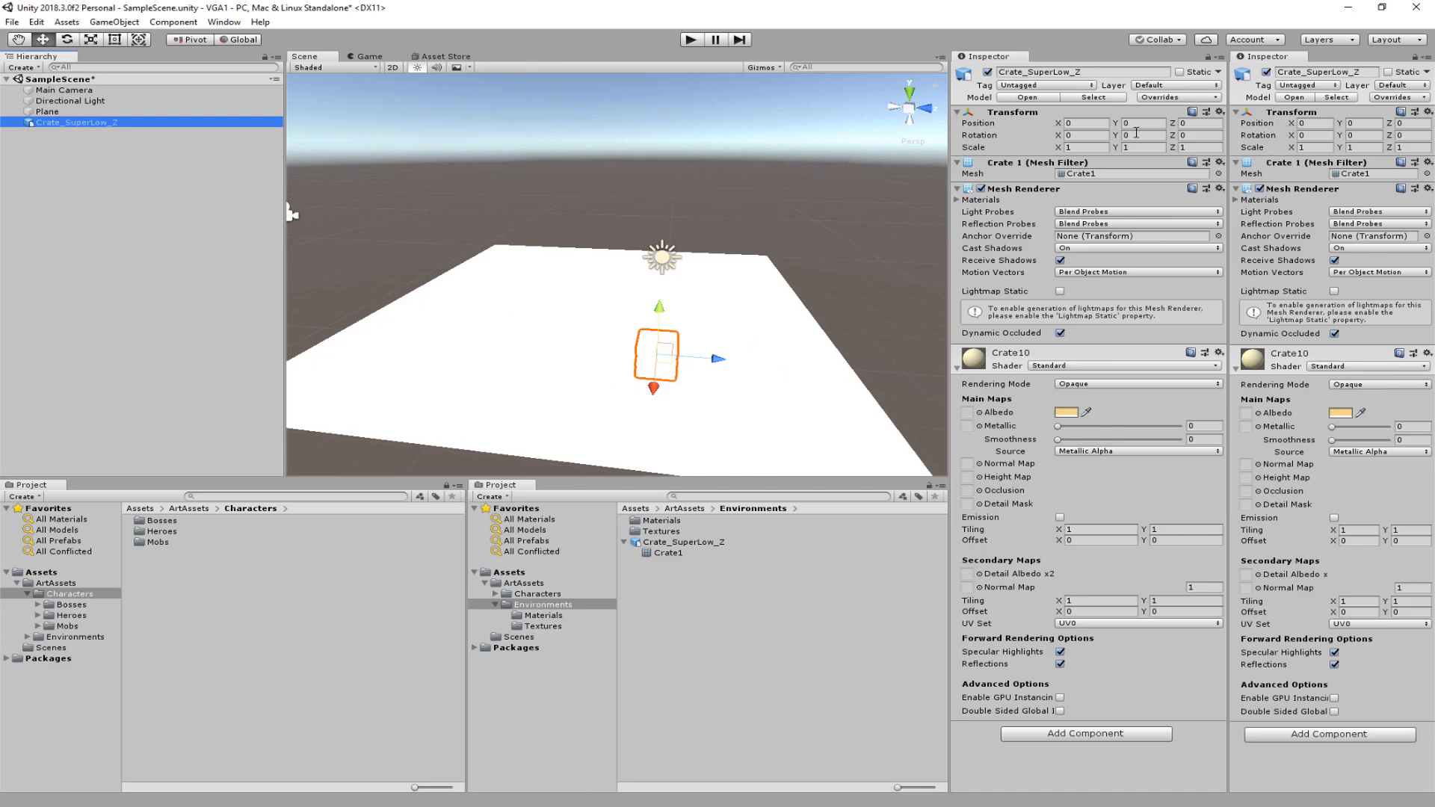
middle_drag(717, 249, 710, 191)
drag(651, 264, 650, 200)
key(ctrl+z)
Step: Lower the plane in the scene and set its X, Y and Z position to 0
click(723, 303)
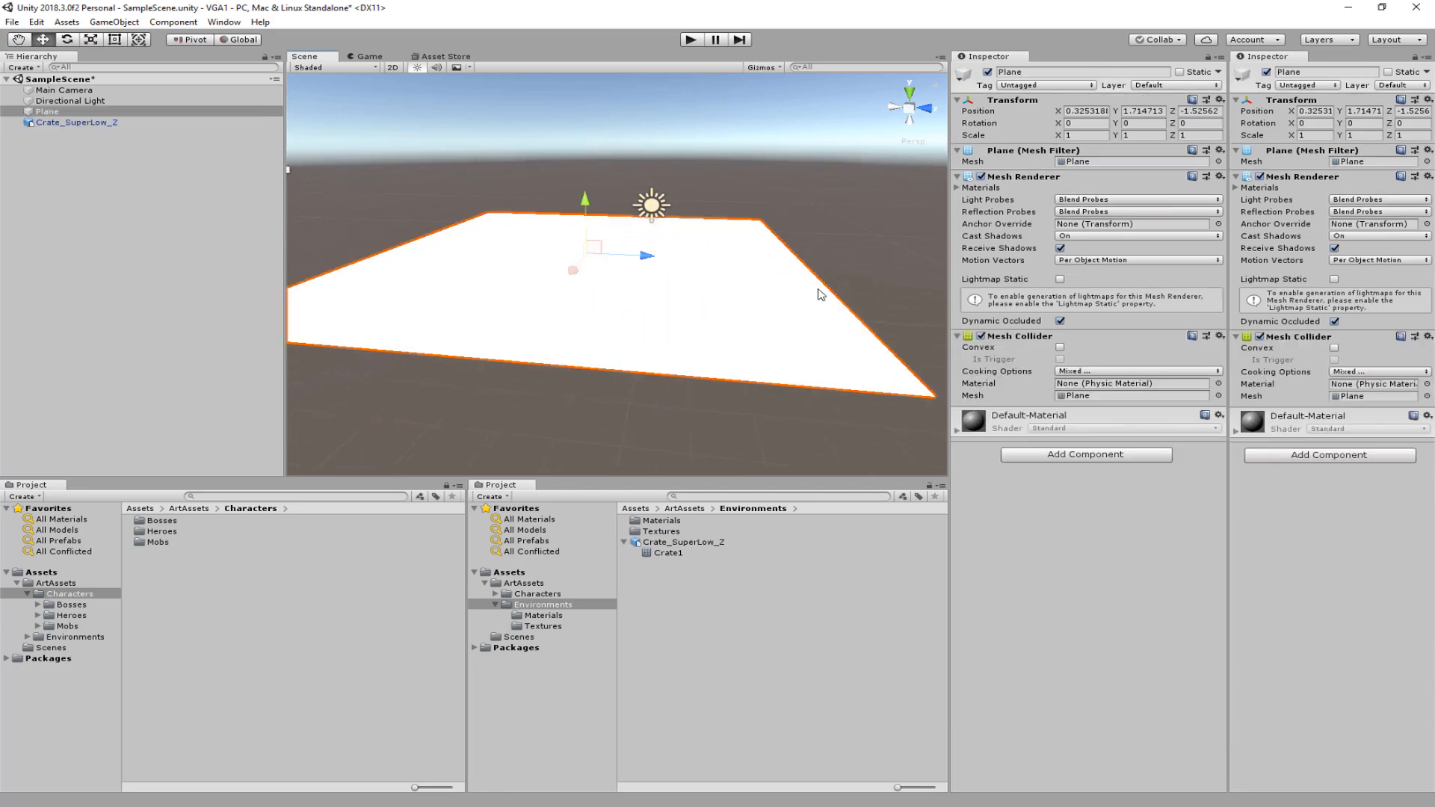
drag(586, 202, 589, 284)
click(1138, 116)
text(0)
key(Return)
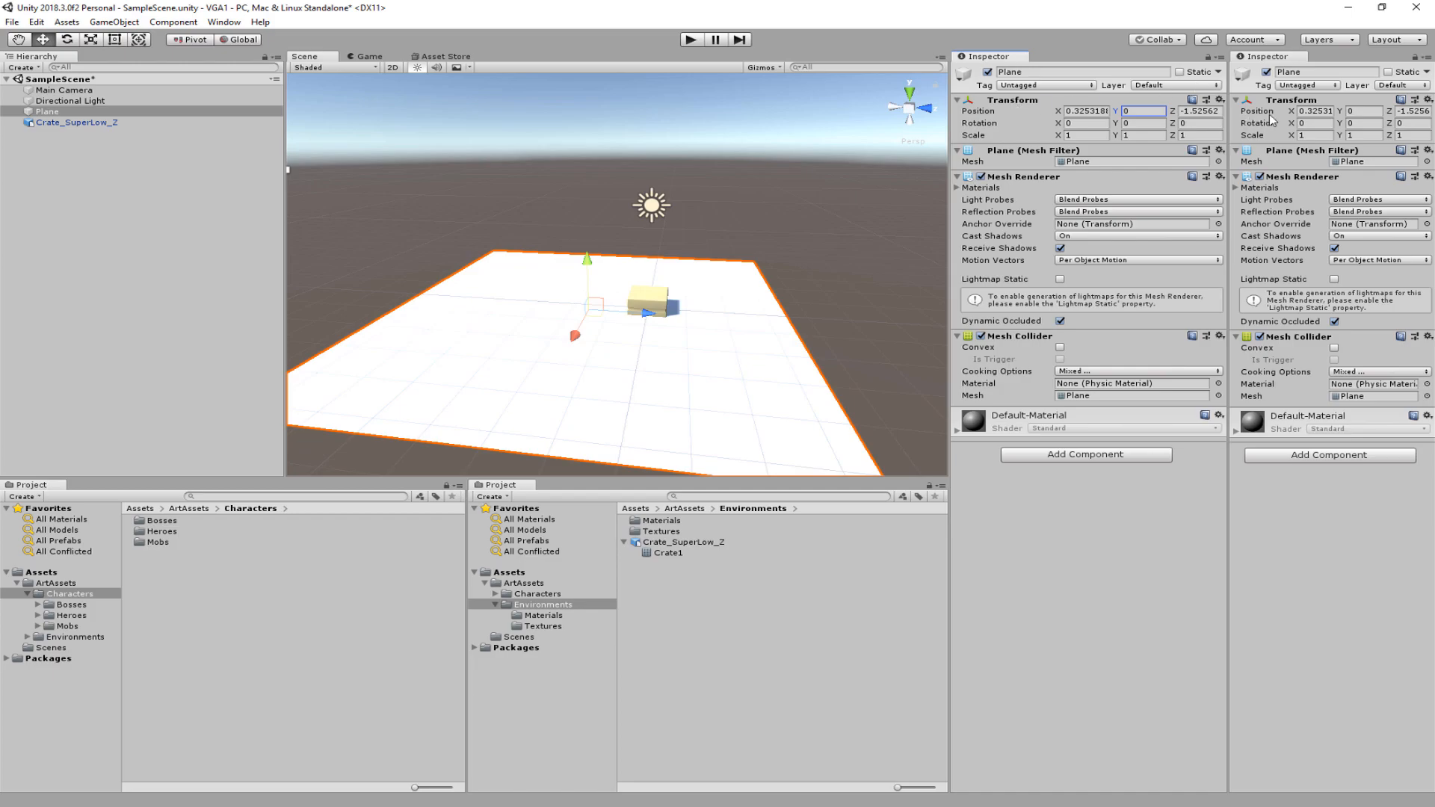
click(1067, 111)
text(0)
key(Tab)
key(Tab)
text(0)
key(Tab)
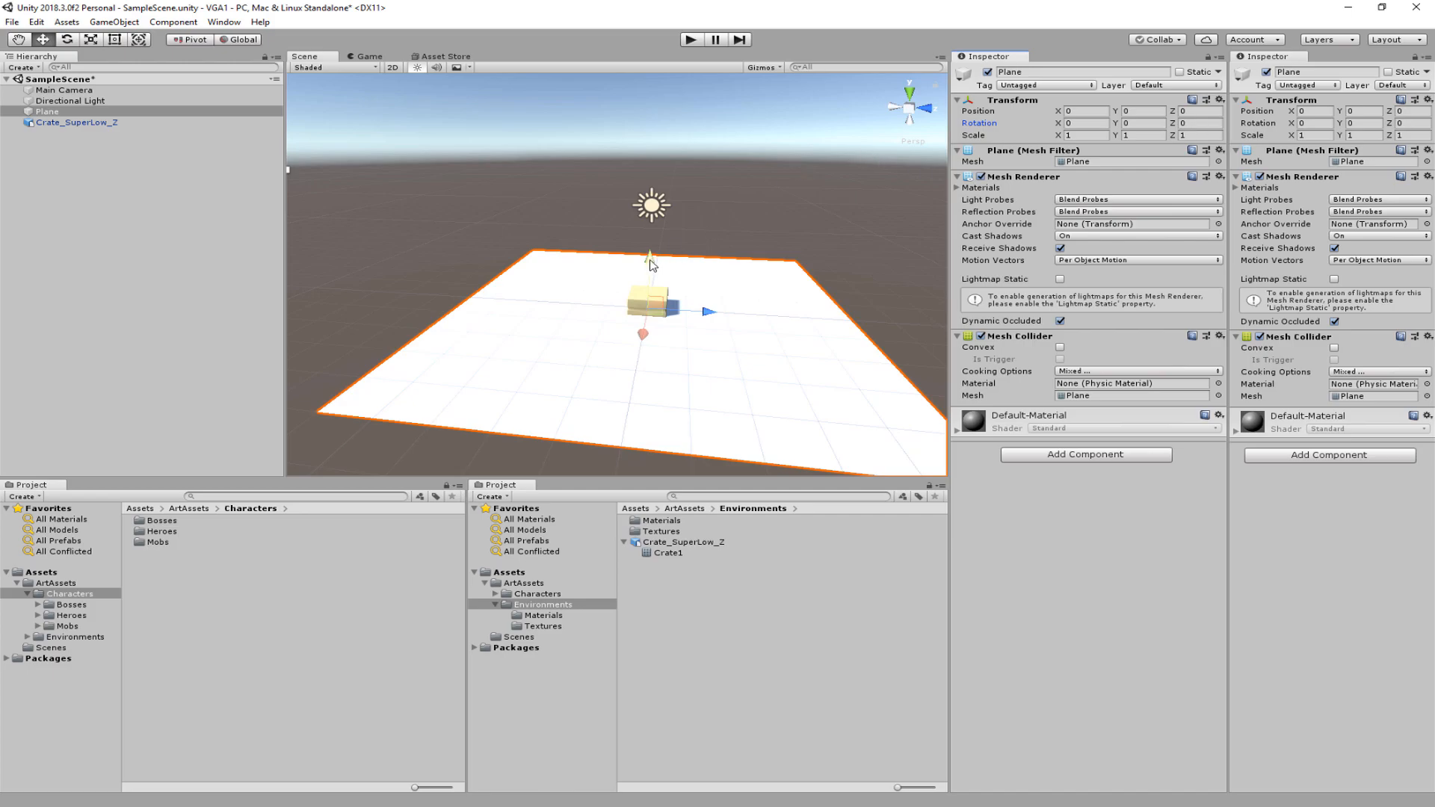
Step: Set the plane's Y position to -0.5 and check how the crate sits on it in the Scene and Game views
click(1140, 110)
text(-0.5)
key(Return)
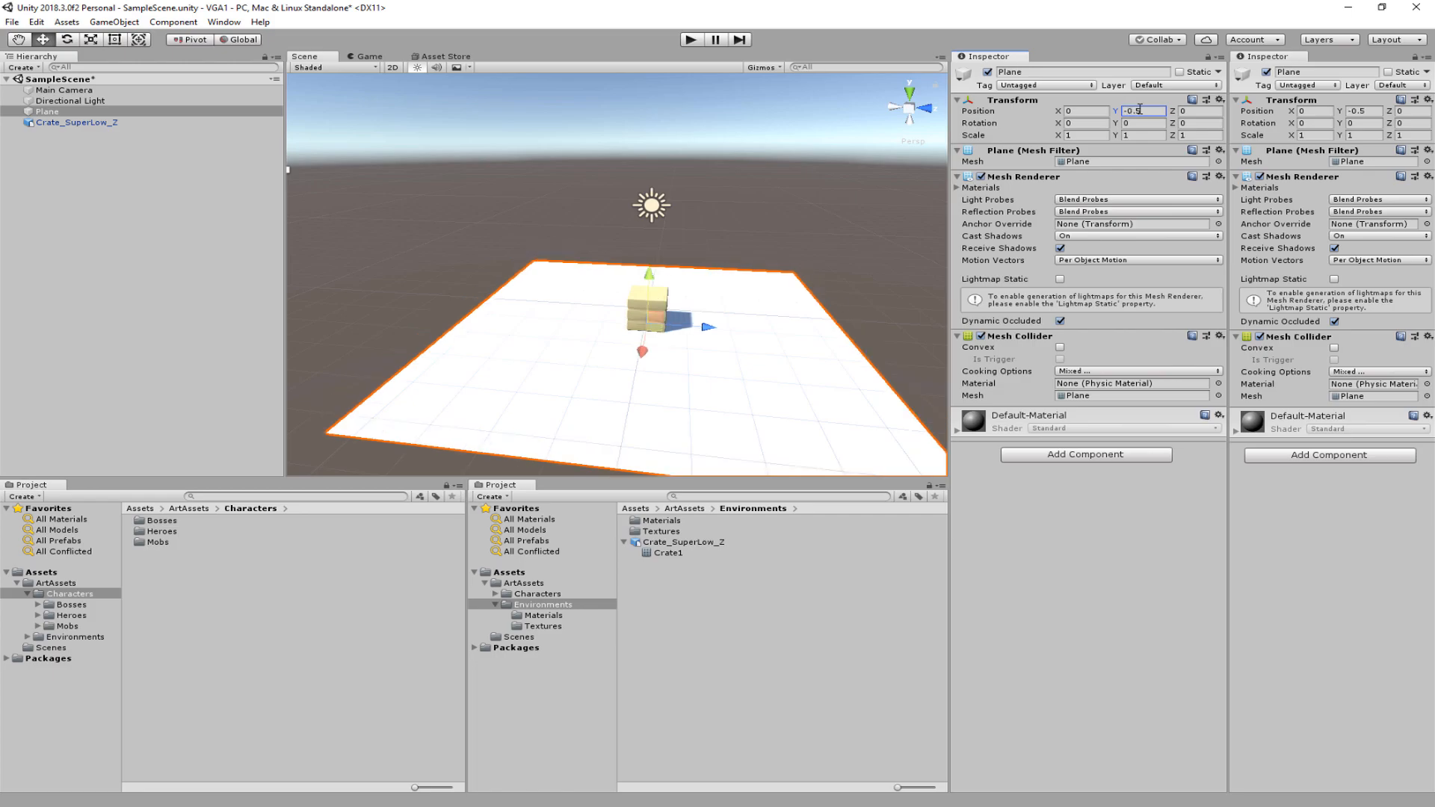
scroll(673, 329, up, 3)
middle_drag(674, 359, 679, 326)
scroll(679, 325, up, 3)
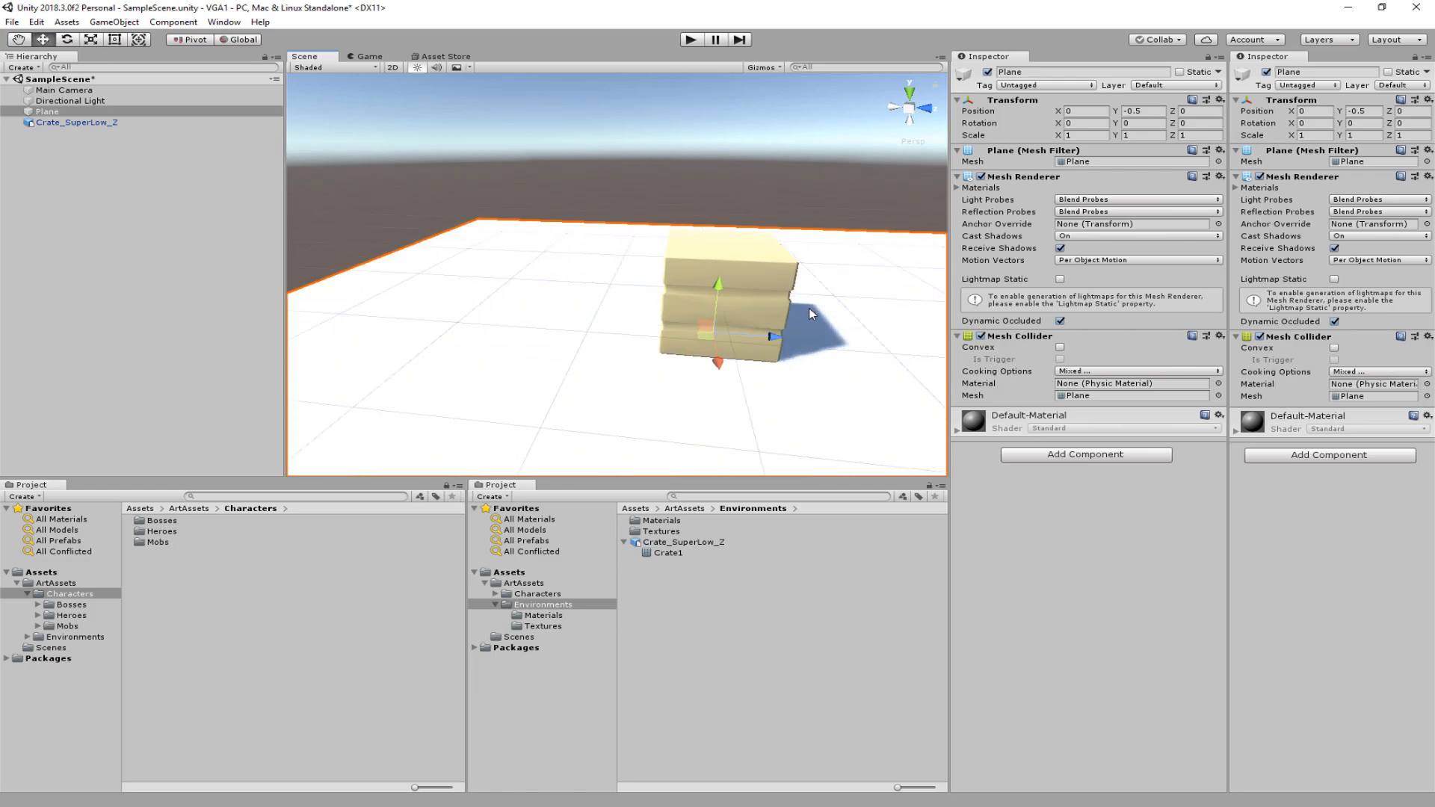
scroll(808, 308, up, 3)
click(352, 58)
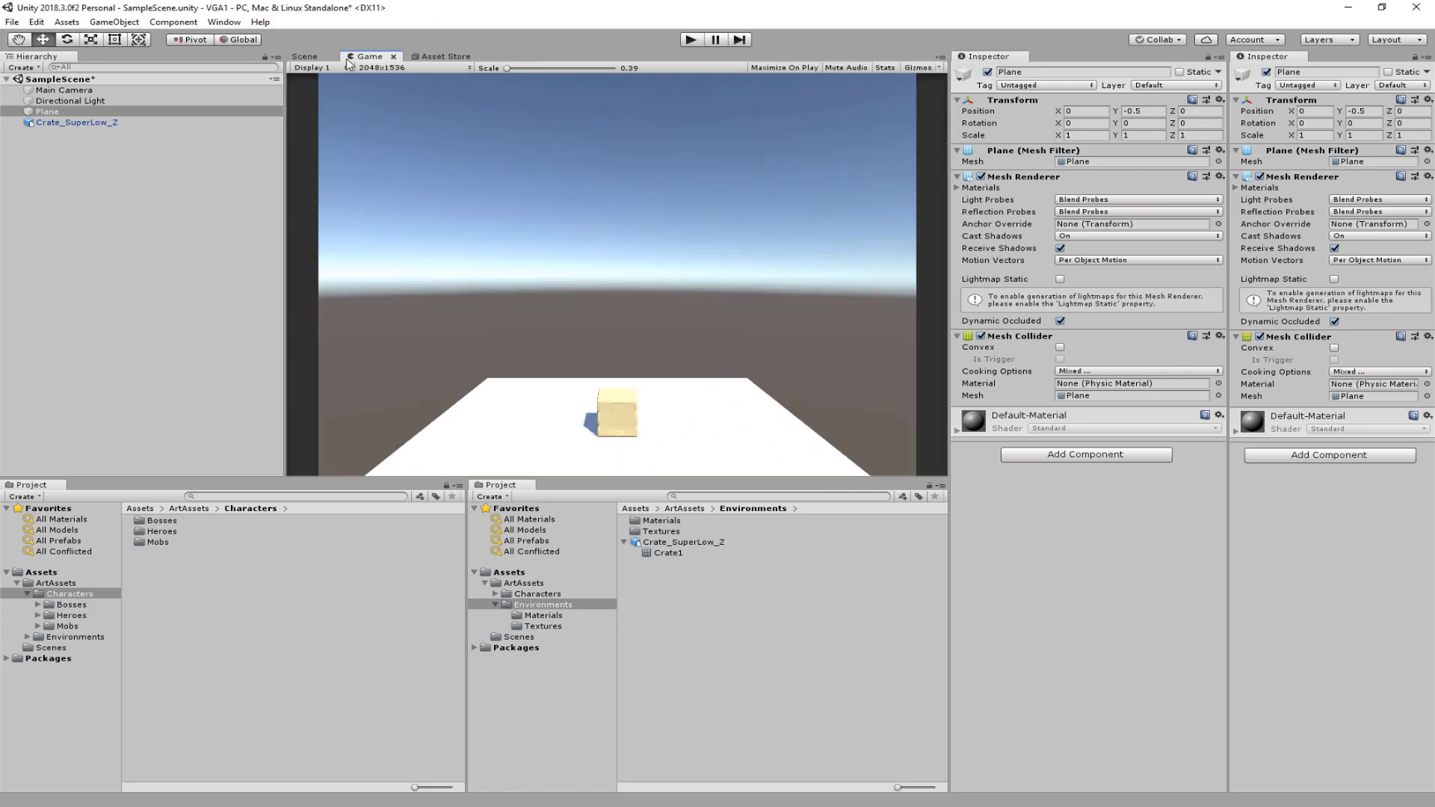
click(314, 59)
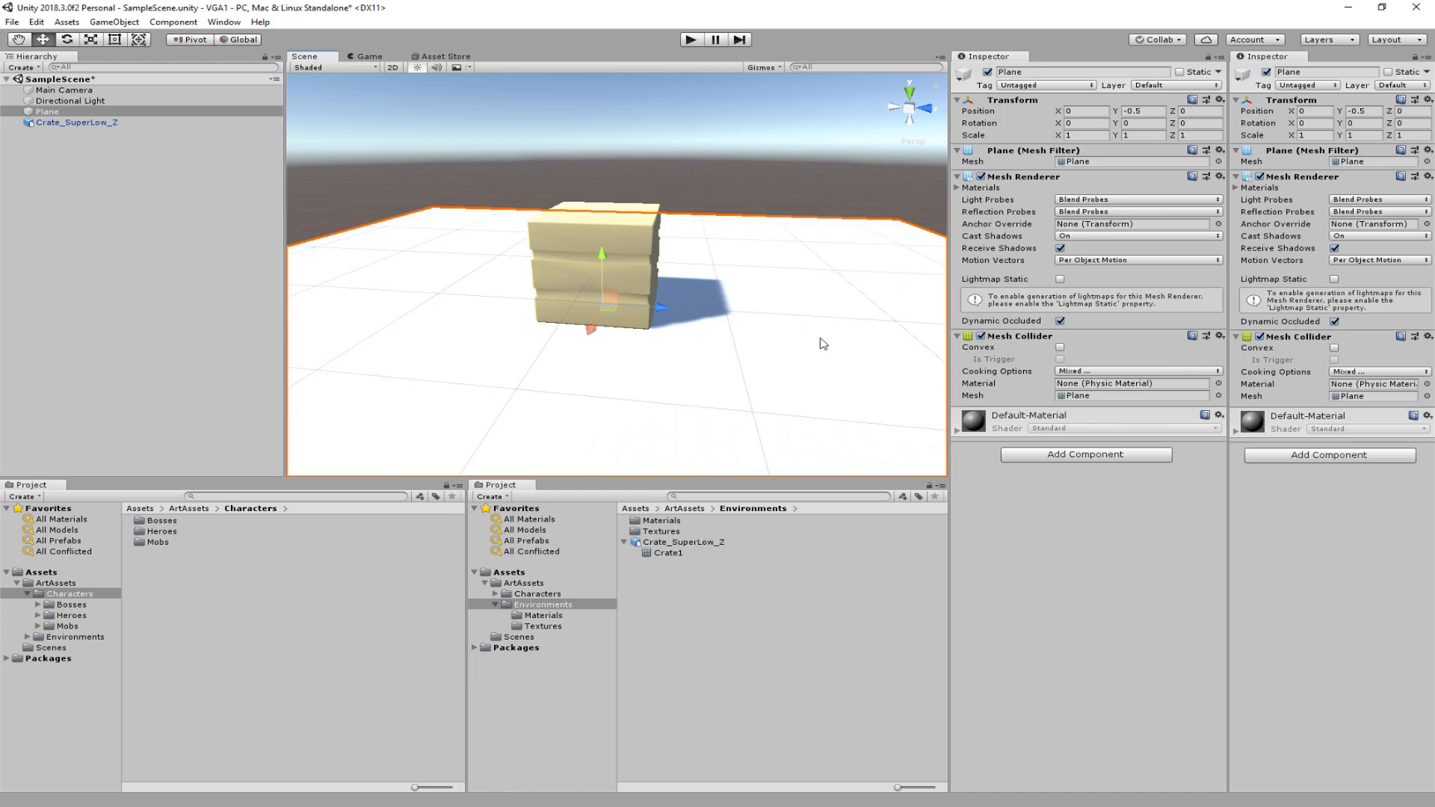
Step: Compare the scene crate's Inspector properties with the Crate_SuperLow_Z import settings and the Crate10 material in the Environments Materials folder
click(104, 123)
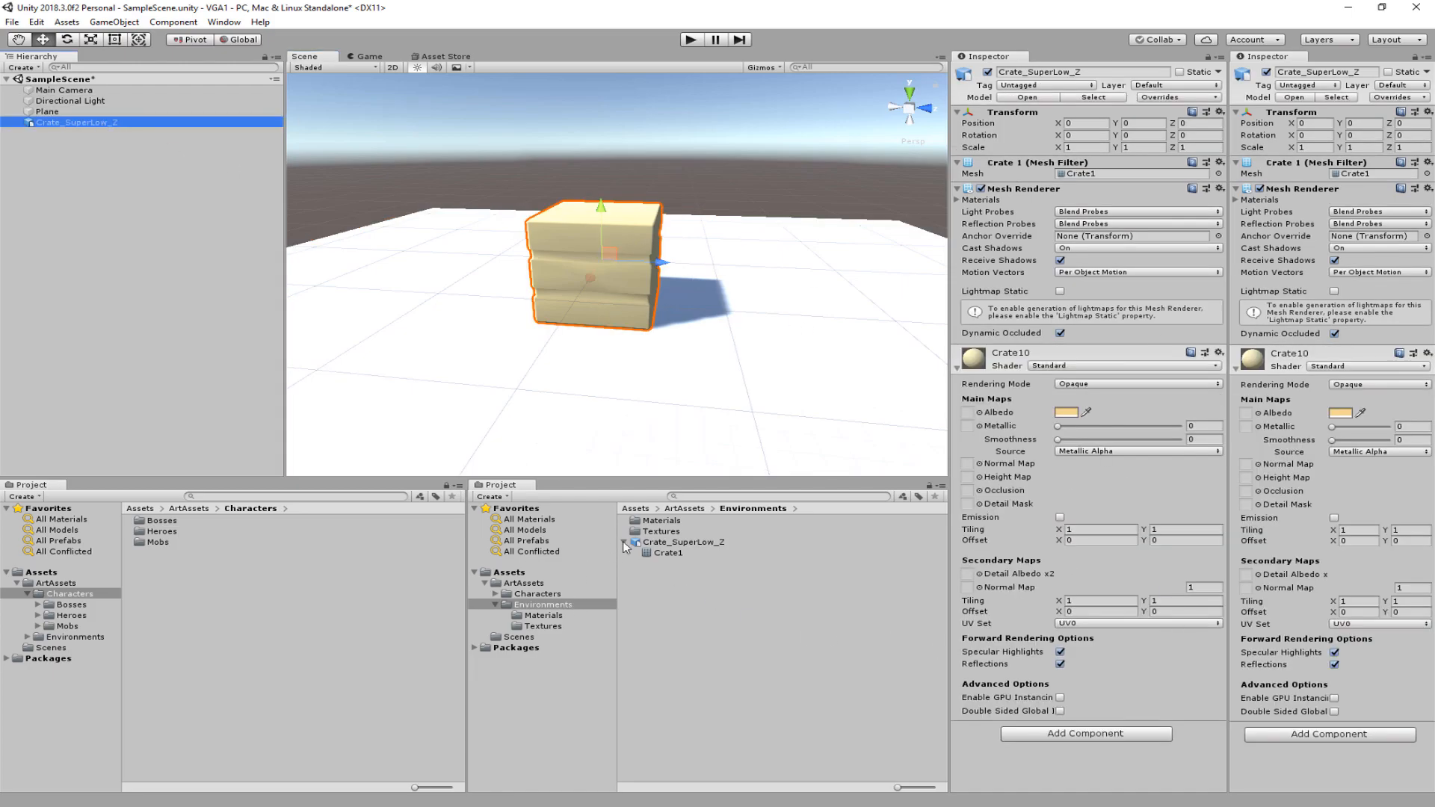
click(677, 543)
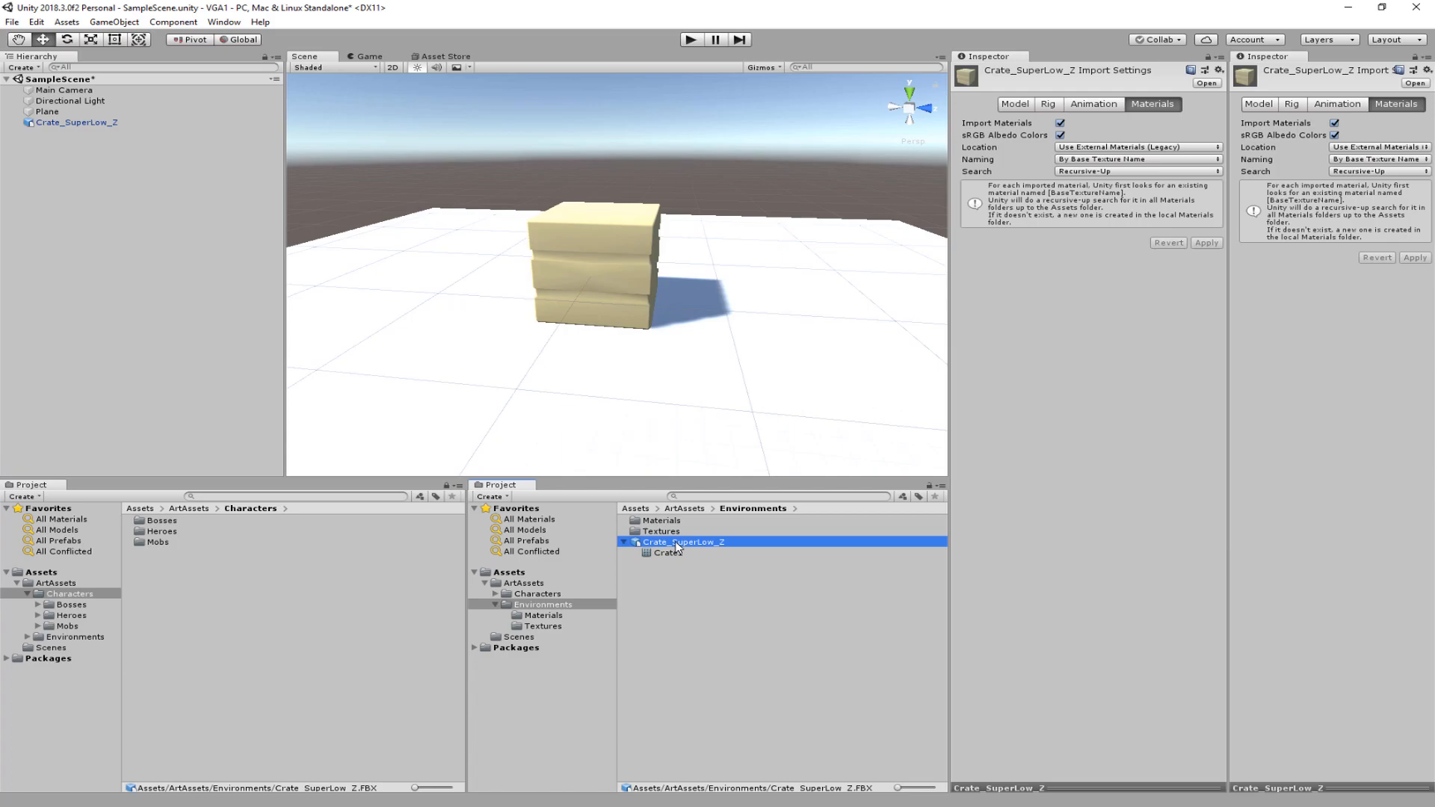
click(657, 521)
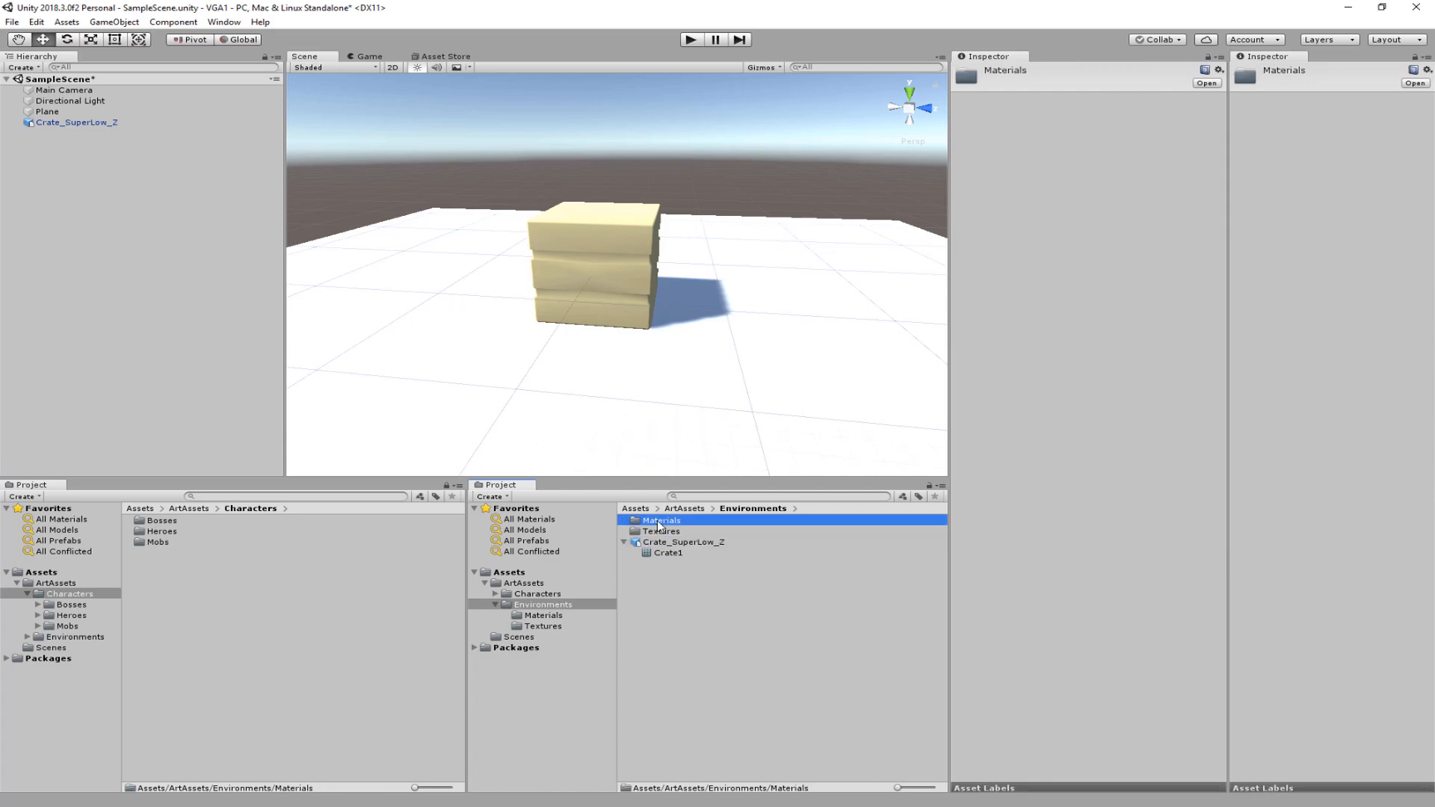
double_click(672, 523)
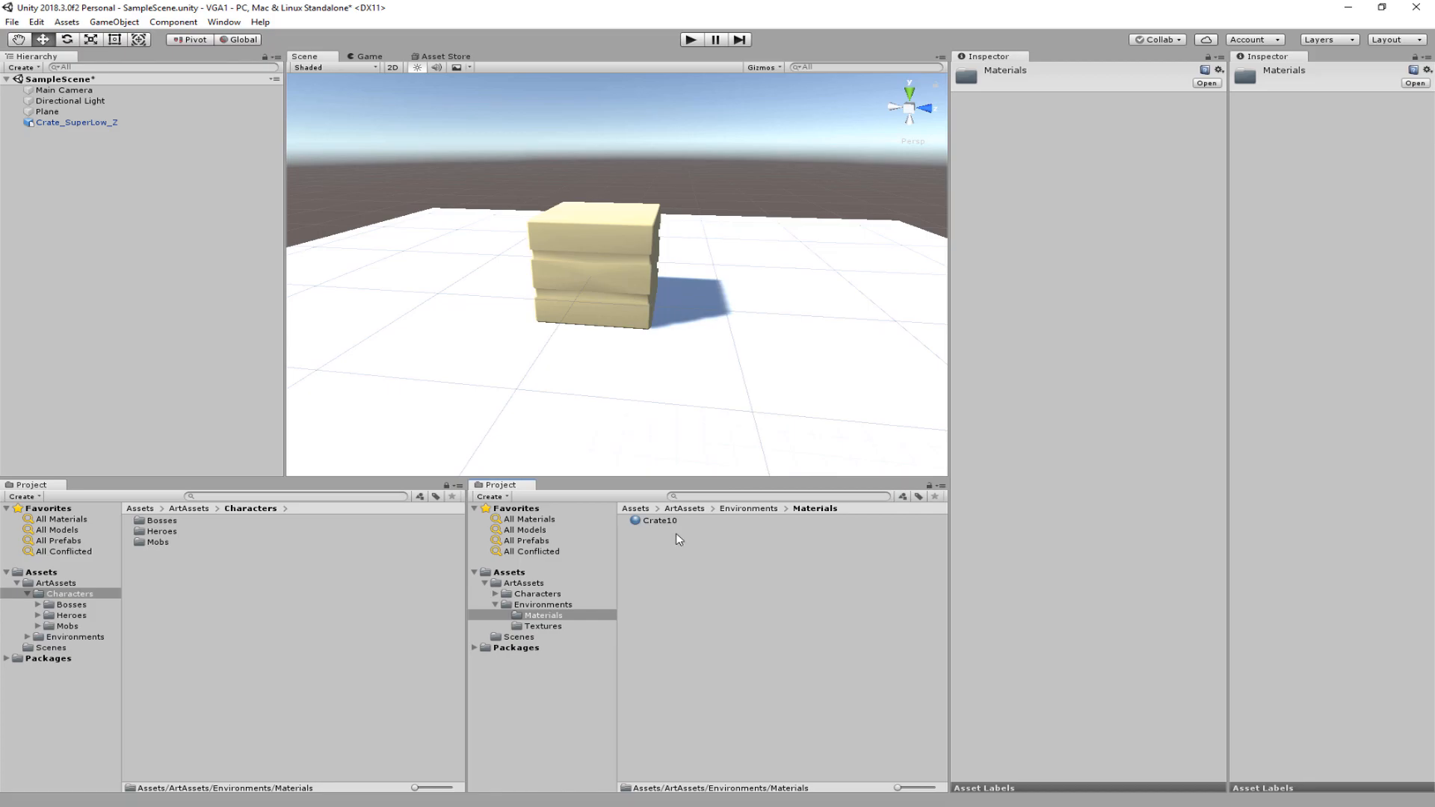
click(669, 521)
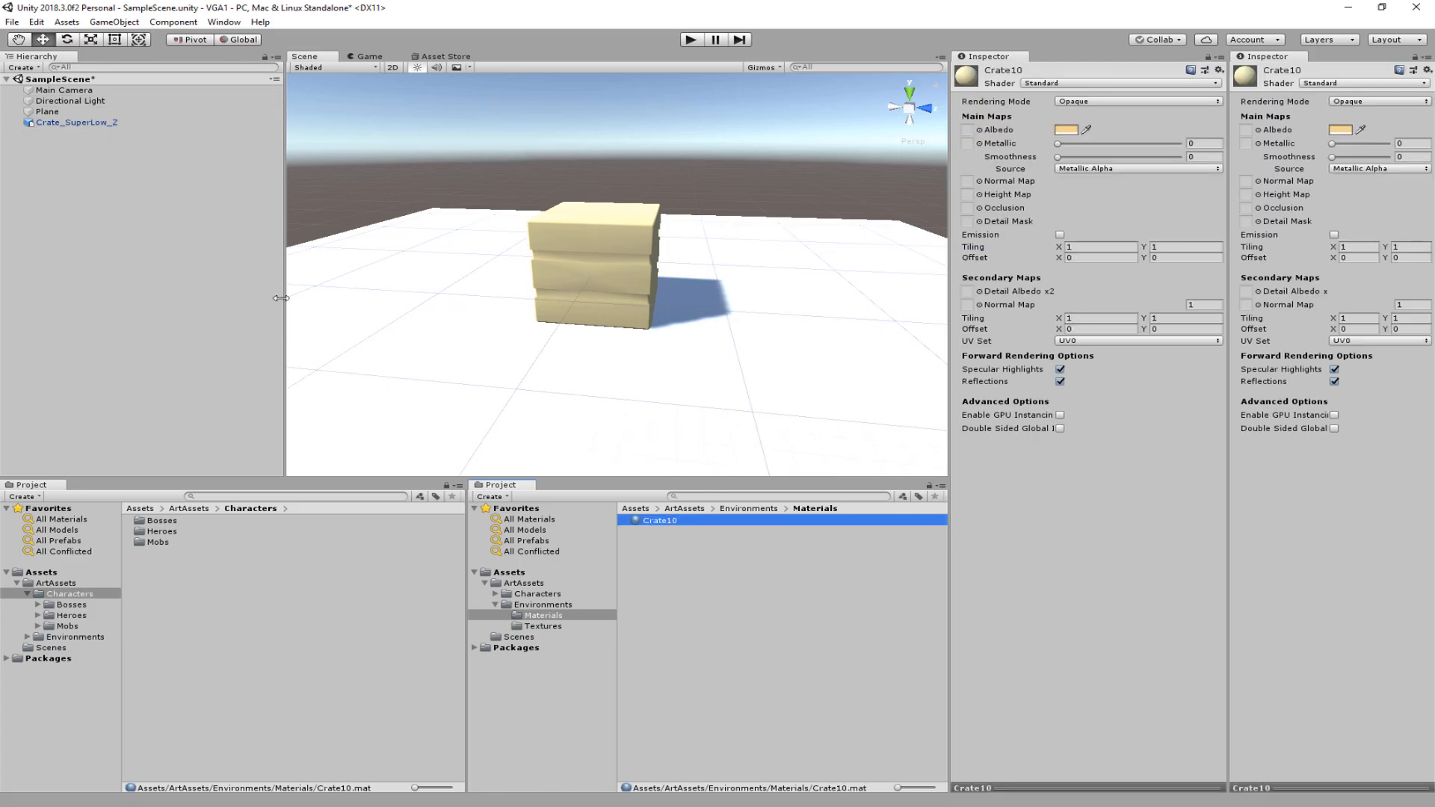
click(75, 122)
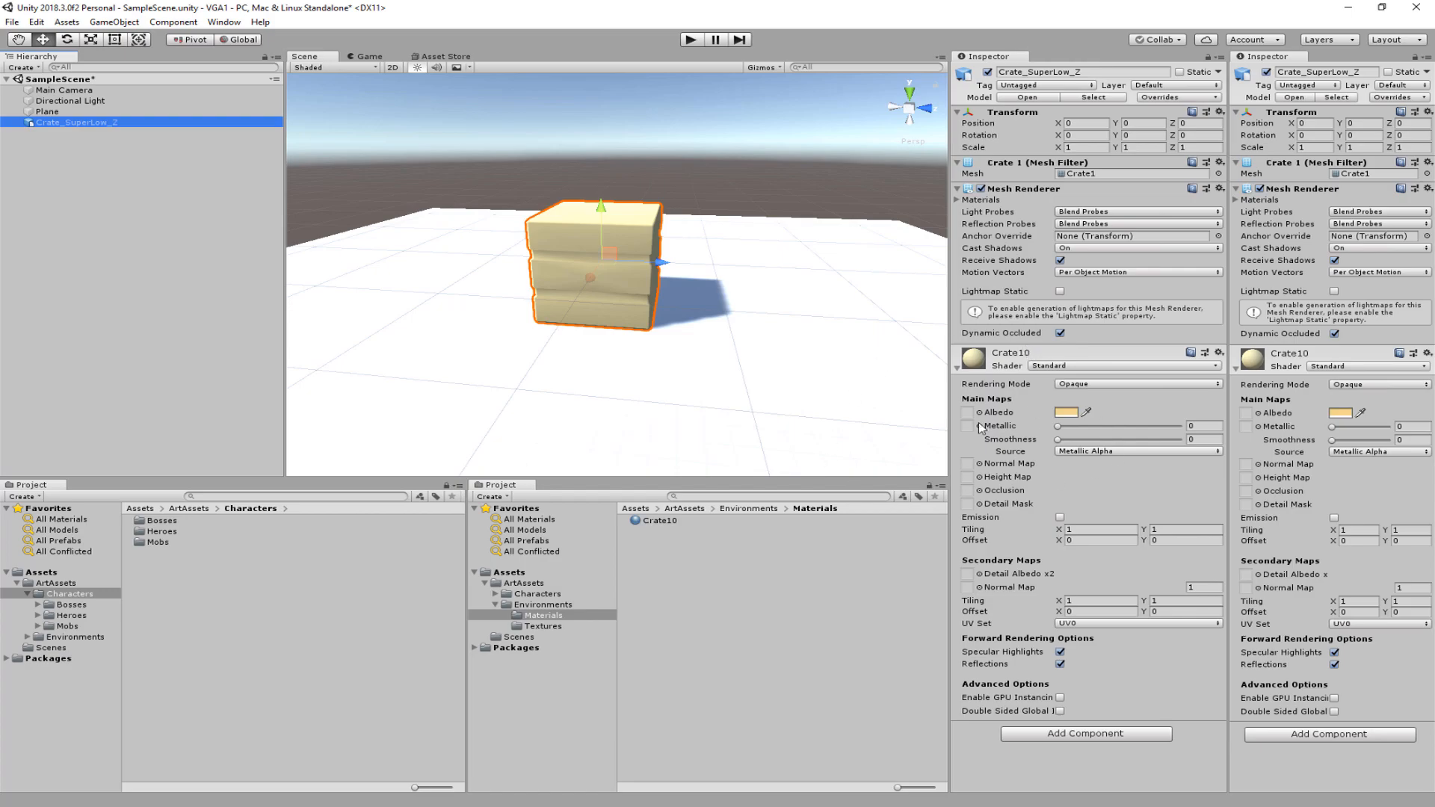
click(531, 606)
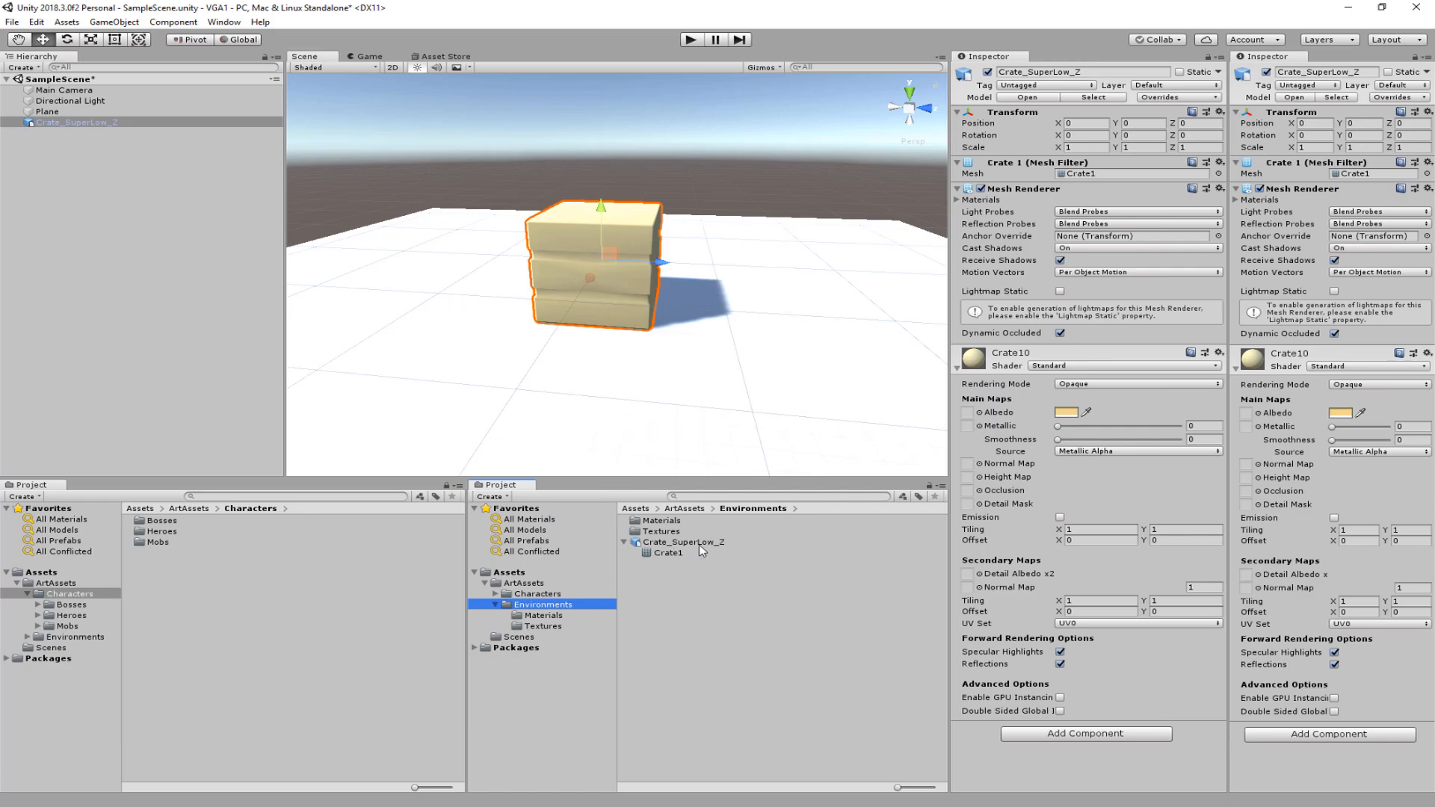
Step: Enter ImportPreset in the preset search and save Crate_SuperLow_Z's import settings as FBXImporter.preset in the ArtAssets folder
click(657, 543)
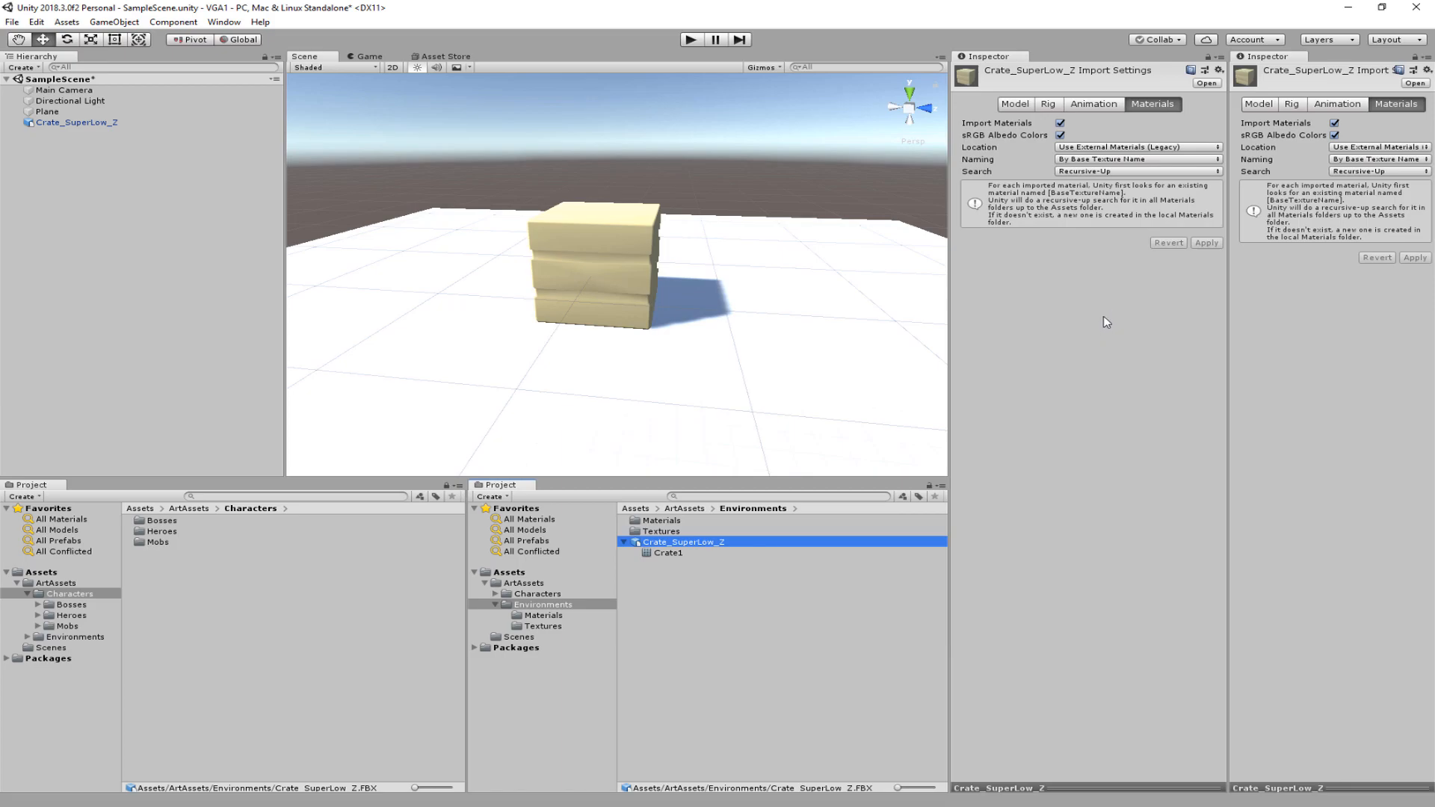
click(1206, 72)
drag(856, 224, 849, 210)
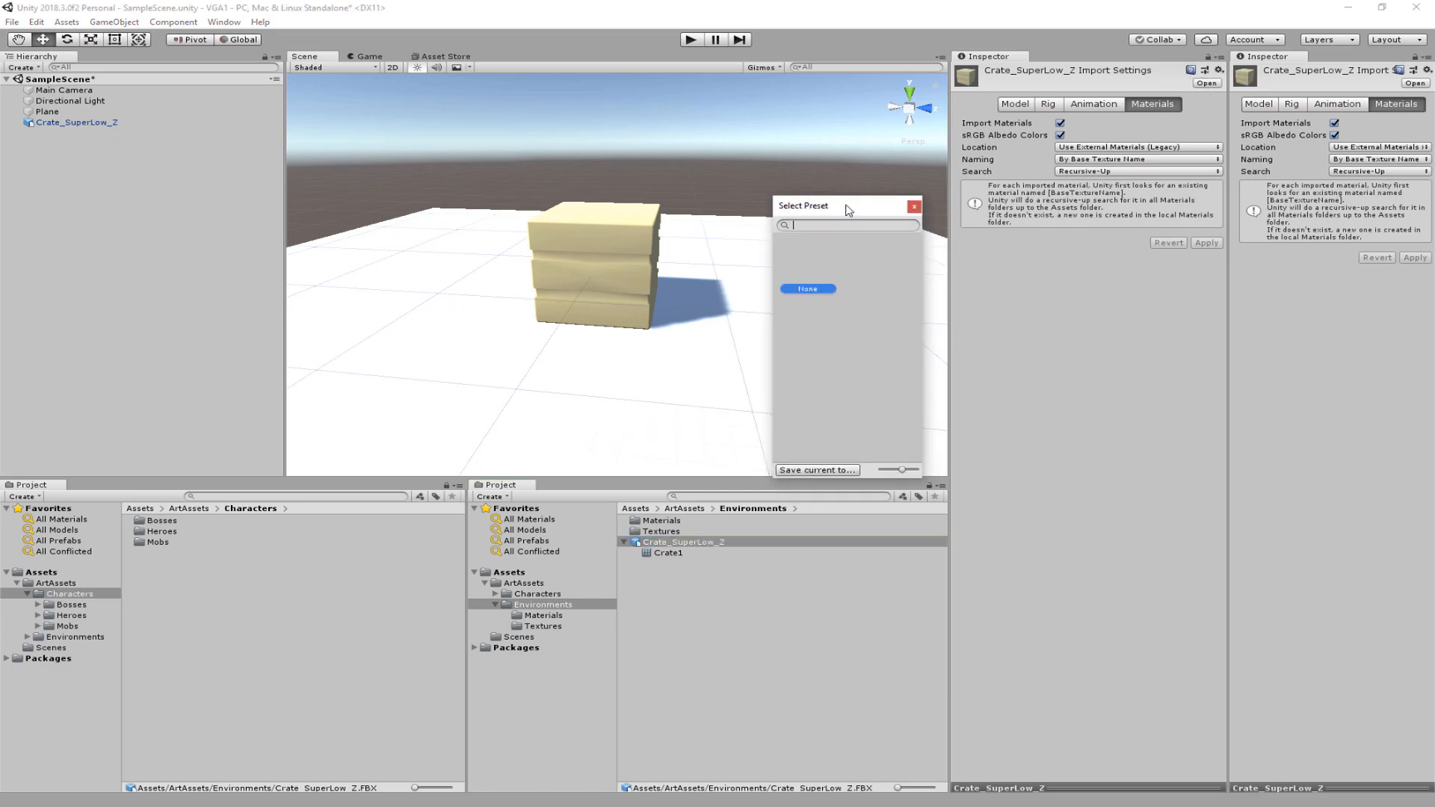
text(ImportPrest)
key(BackSpace)
text(st)
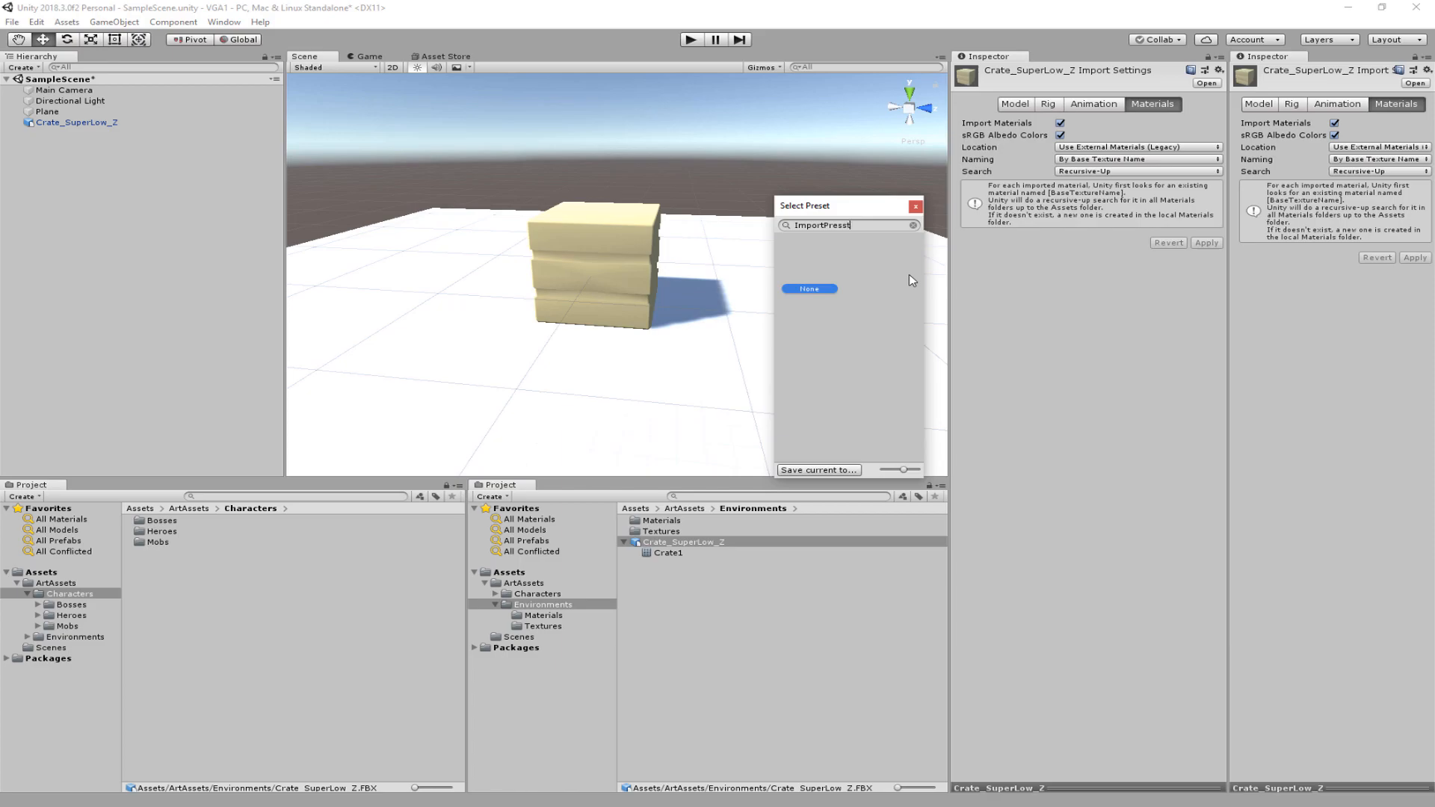
key(BackSpace)
key(BackSpace)
text(et)
click(849, 470)
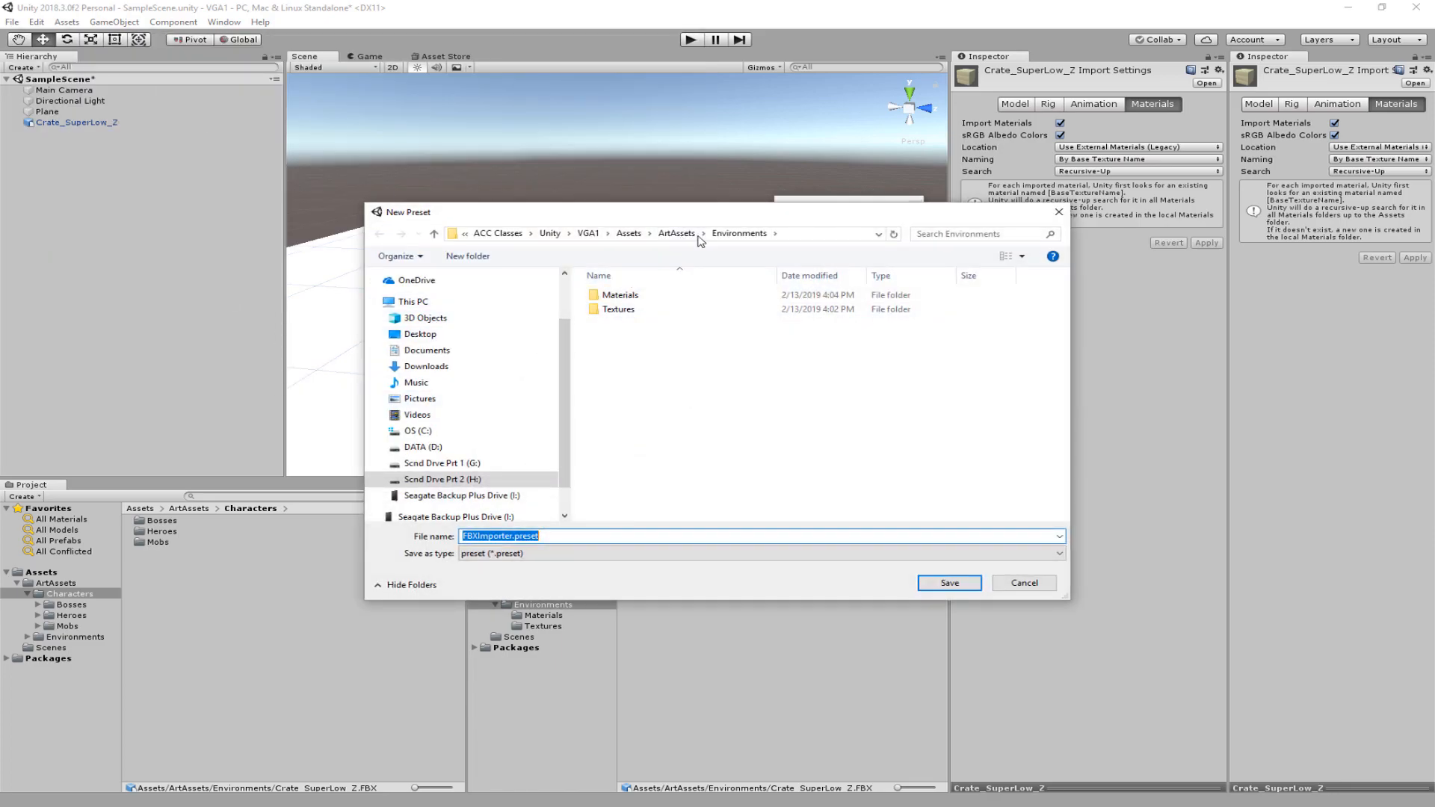
click(683, 234)
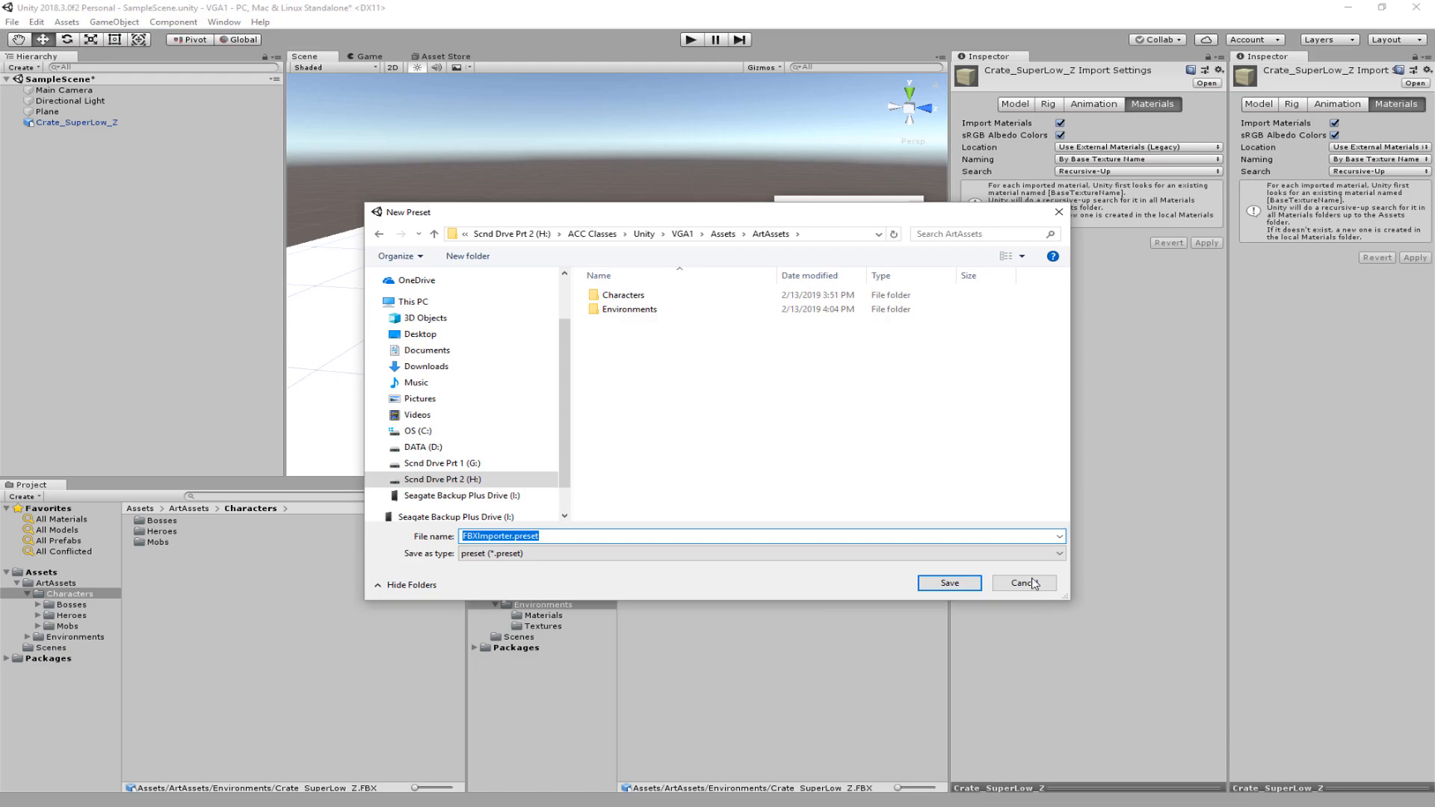
click(972, 584)
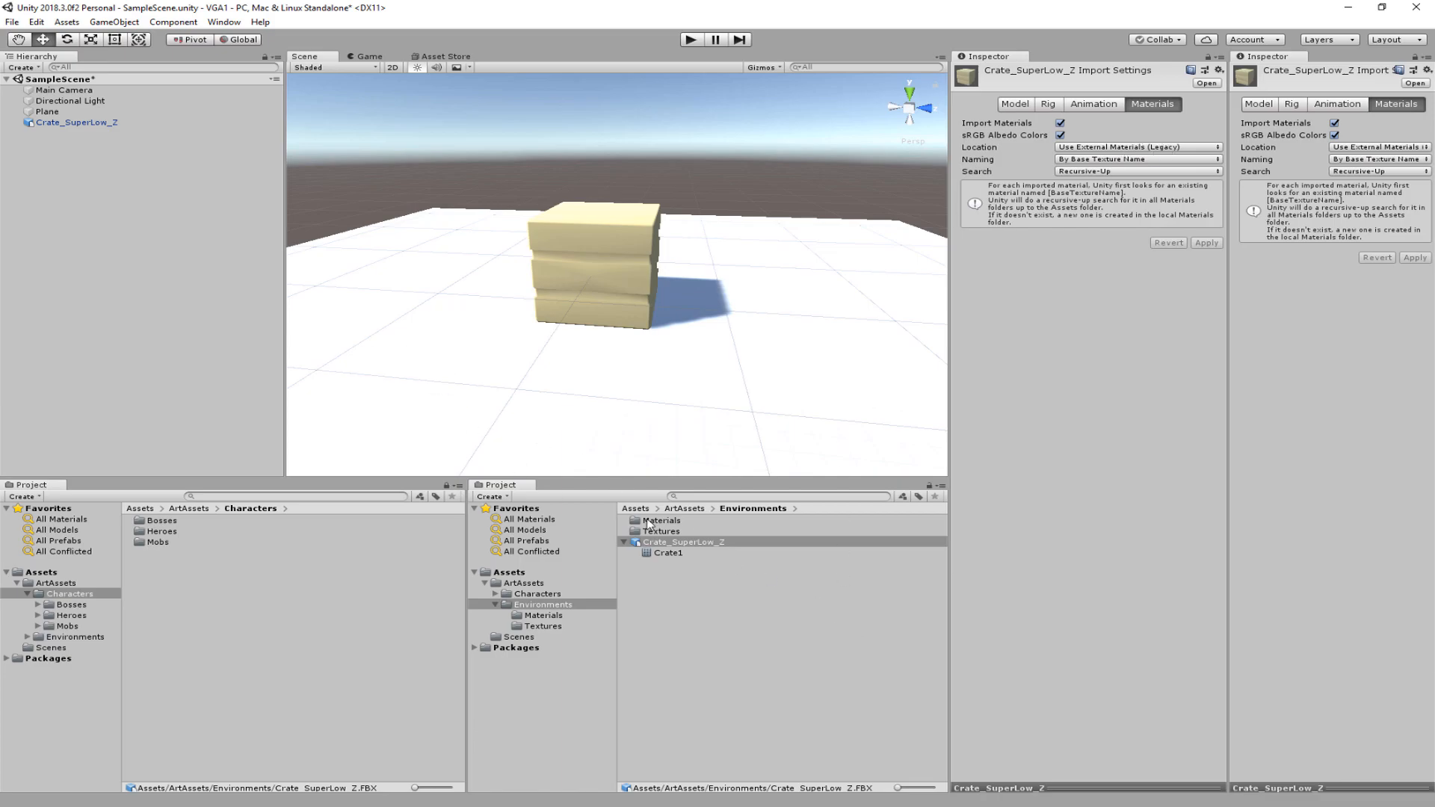
Step: Set the FBXImporter preset in the ArtAssets folder as the FBXImporter default
click(53, 585)
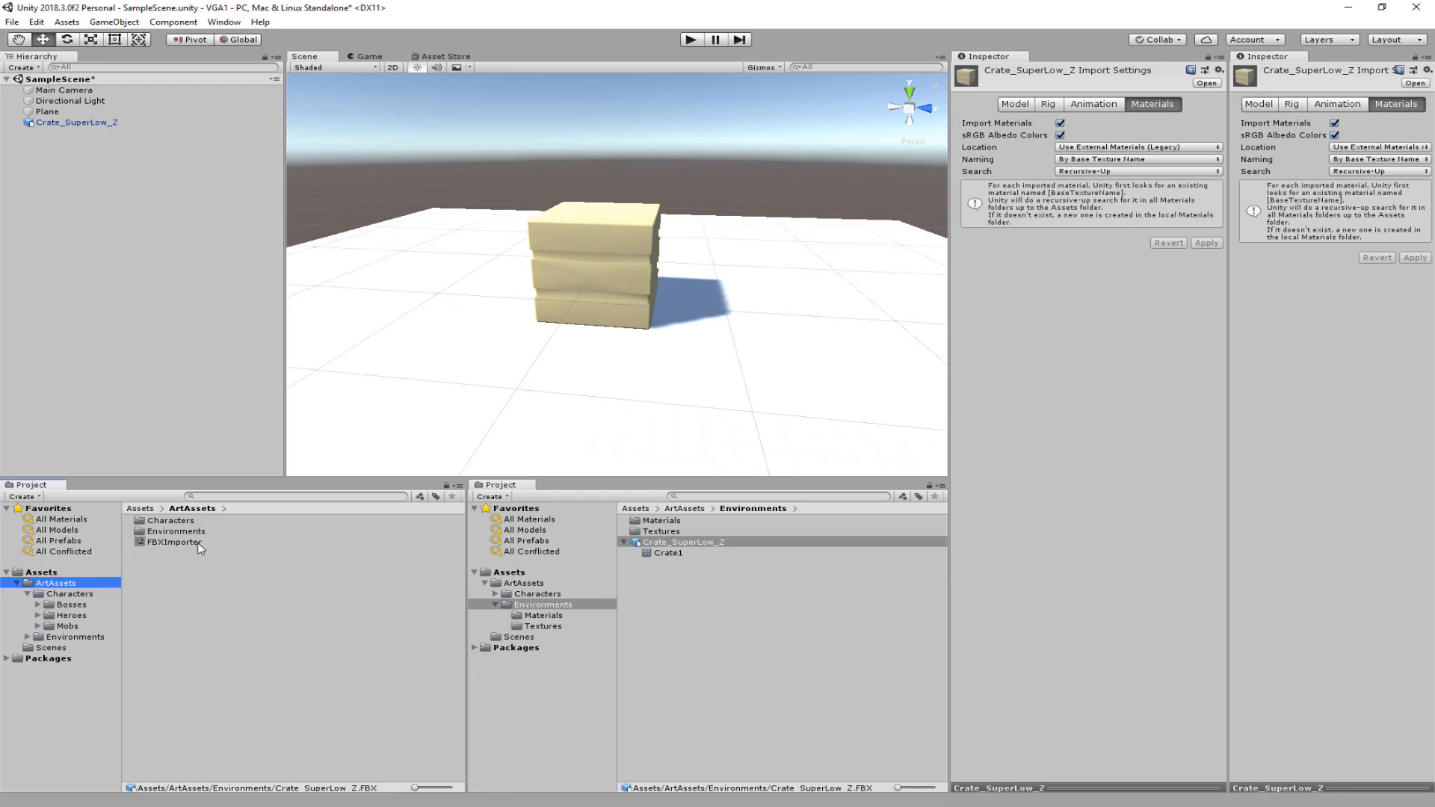
click(162, 542)
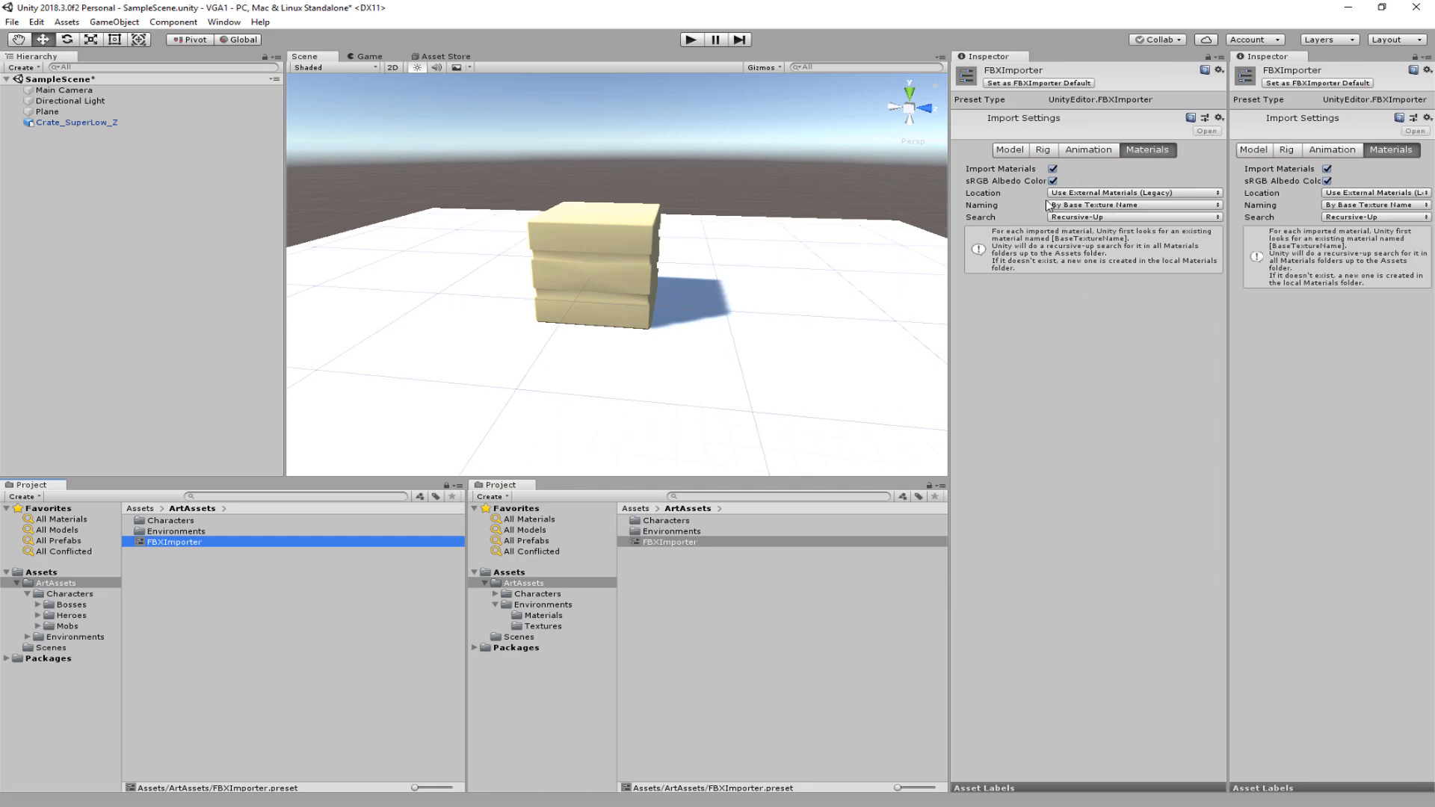
click(1045, 83)
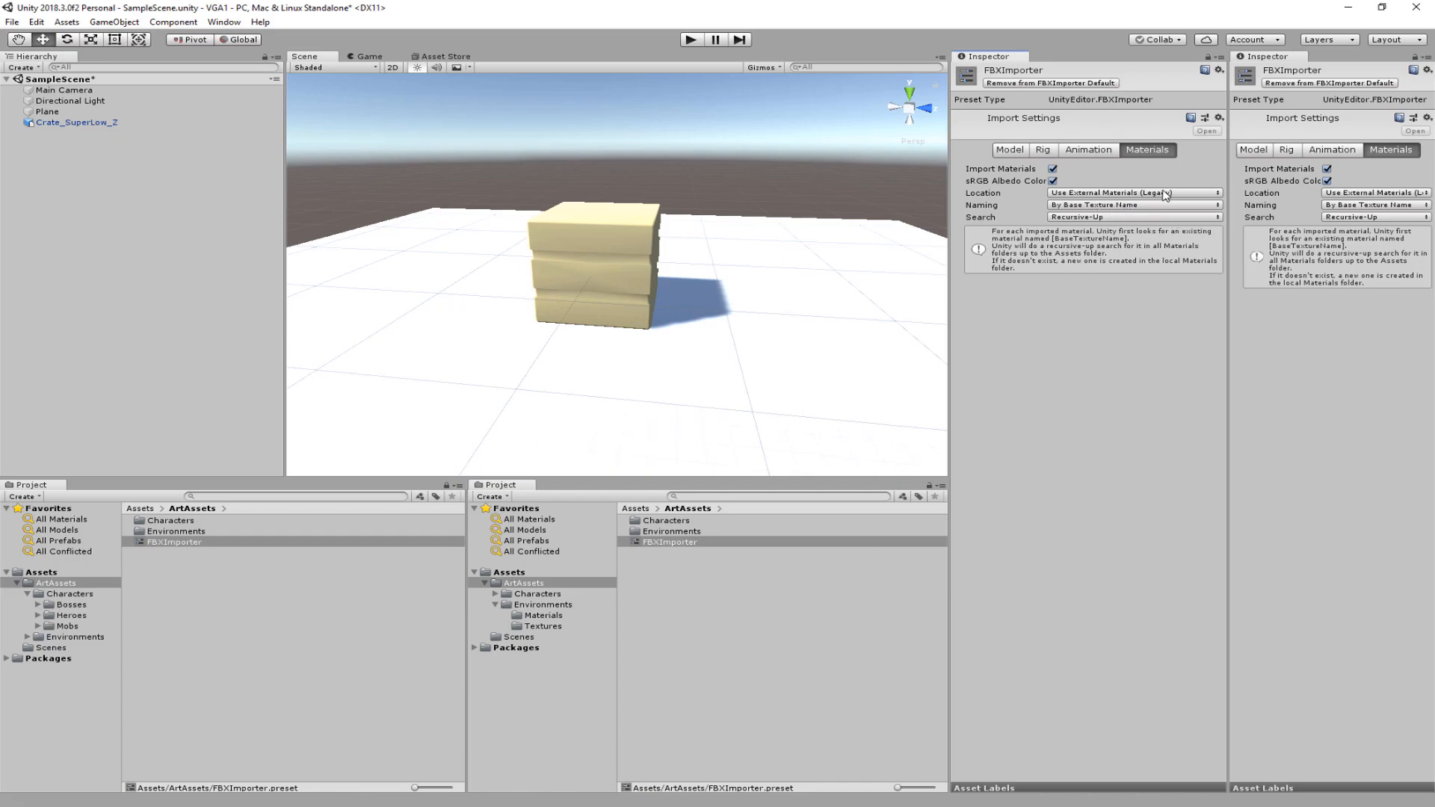
Step: Examine the Environments folder's contents, the material import settings of Crate_SuperLow_Z and the properties of the Crate10 material
double_click(661, 533)
click(624, 542)
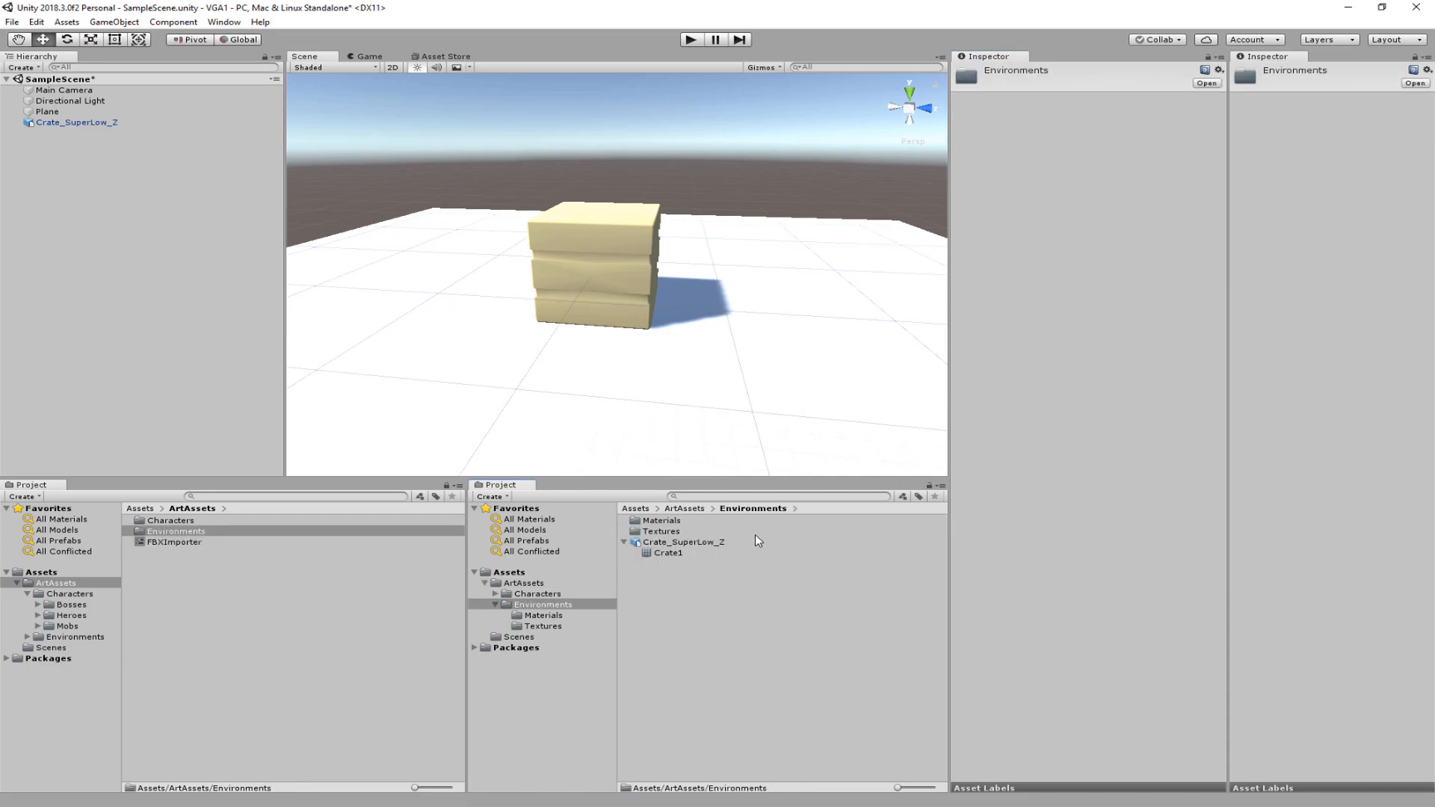
double_click(650, 521)
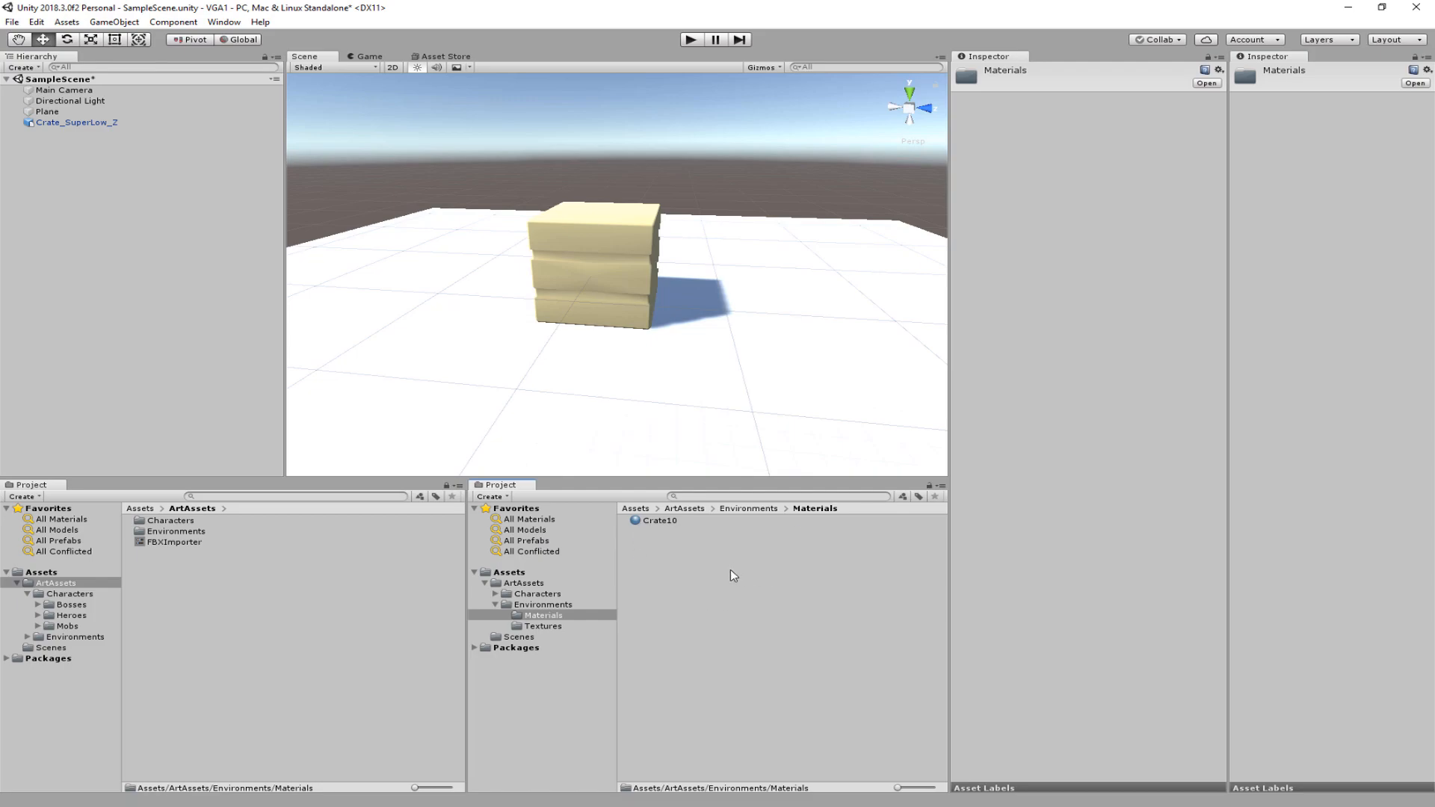
click(543, 605)
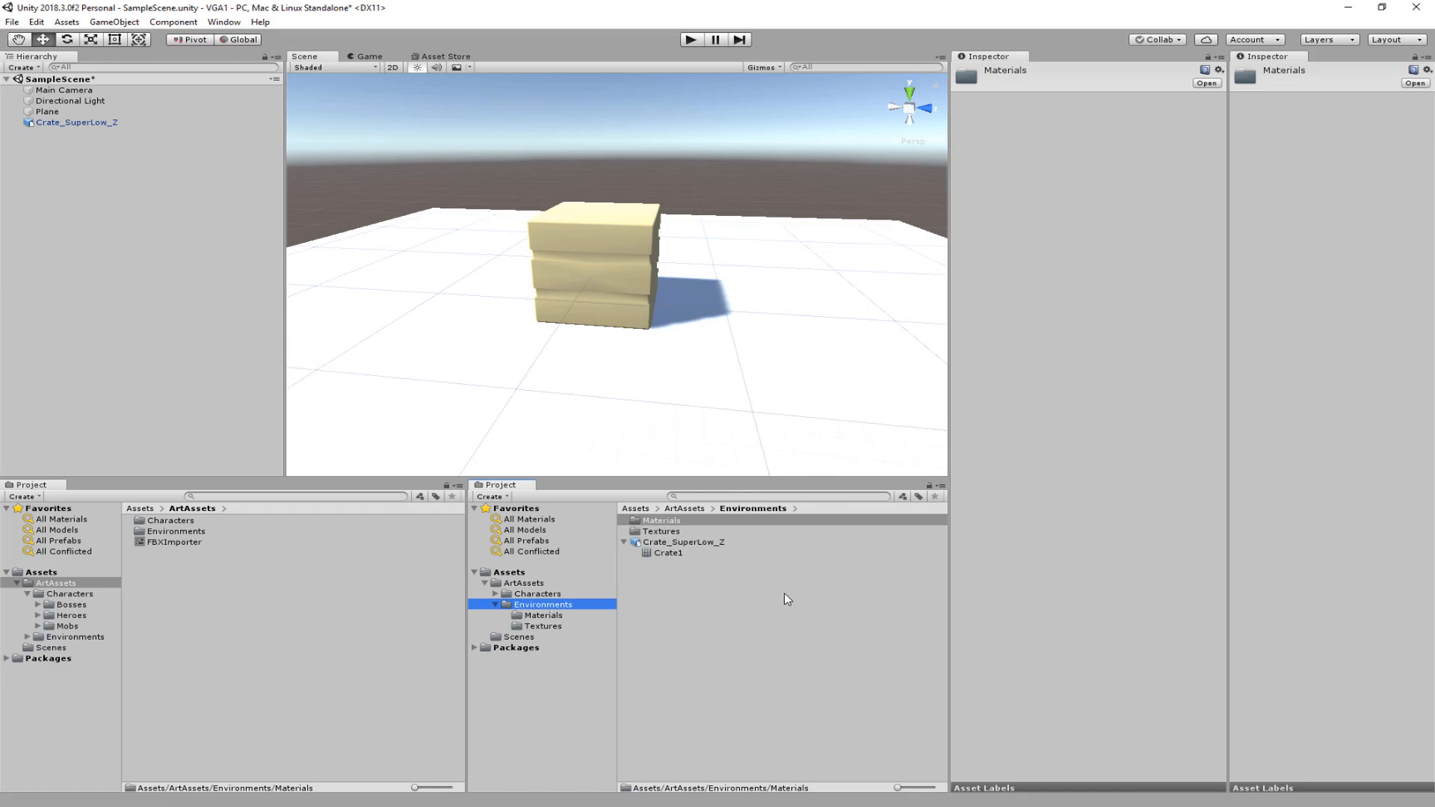
click(675, 542)
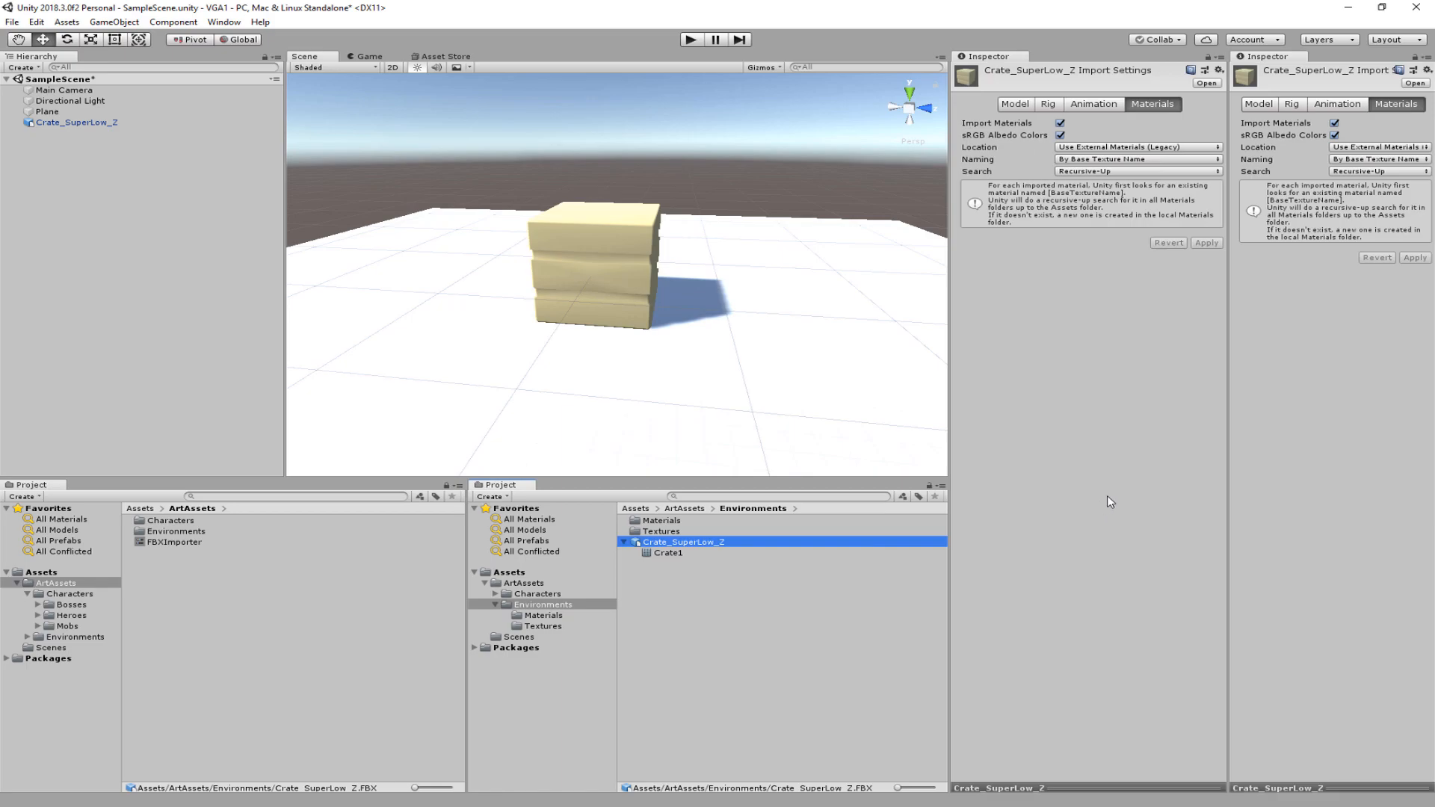
click(675, 522)
double_click(670, 523)
click(649, 519)
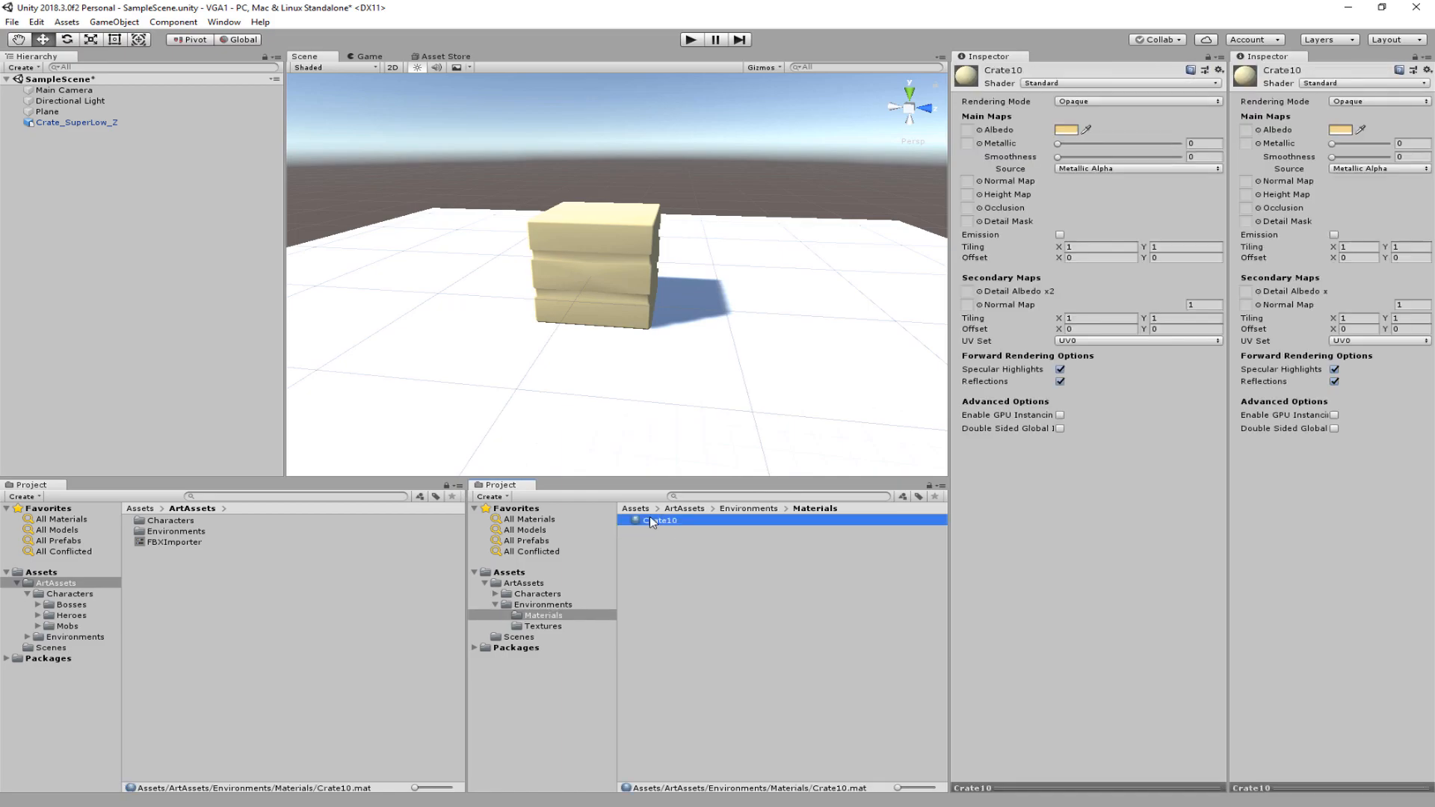
click(537, 605)
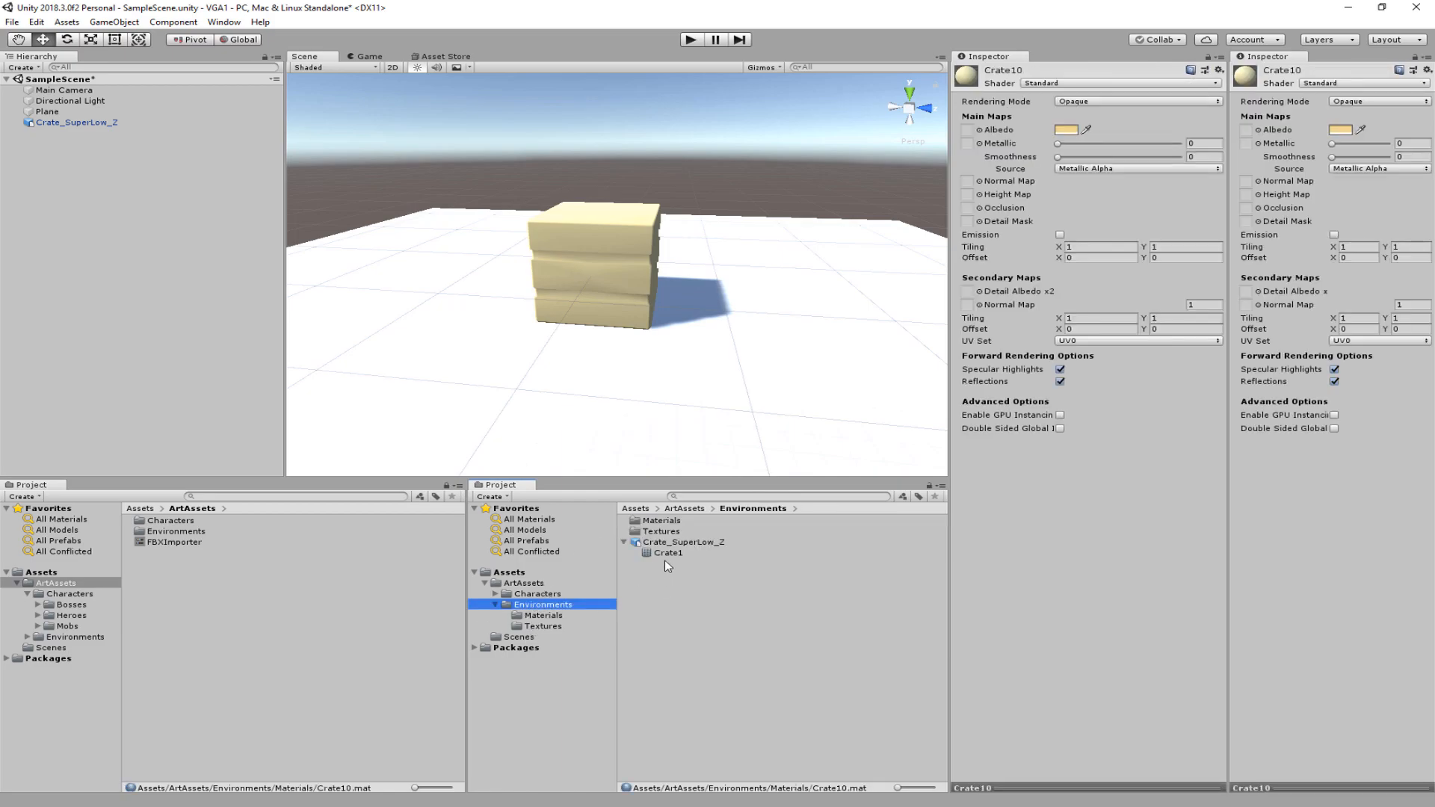
click(665, 542)
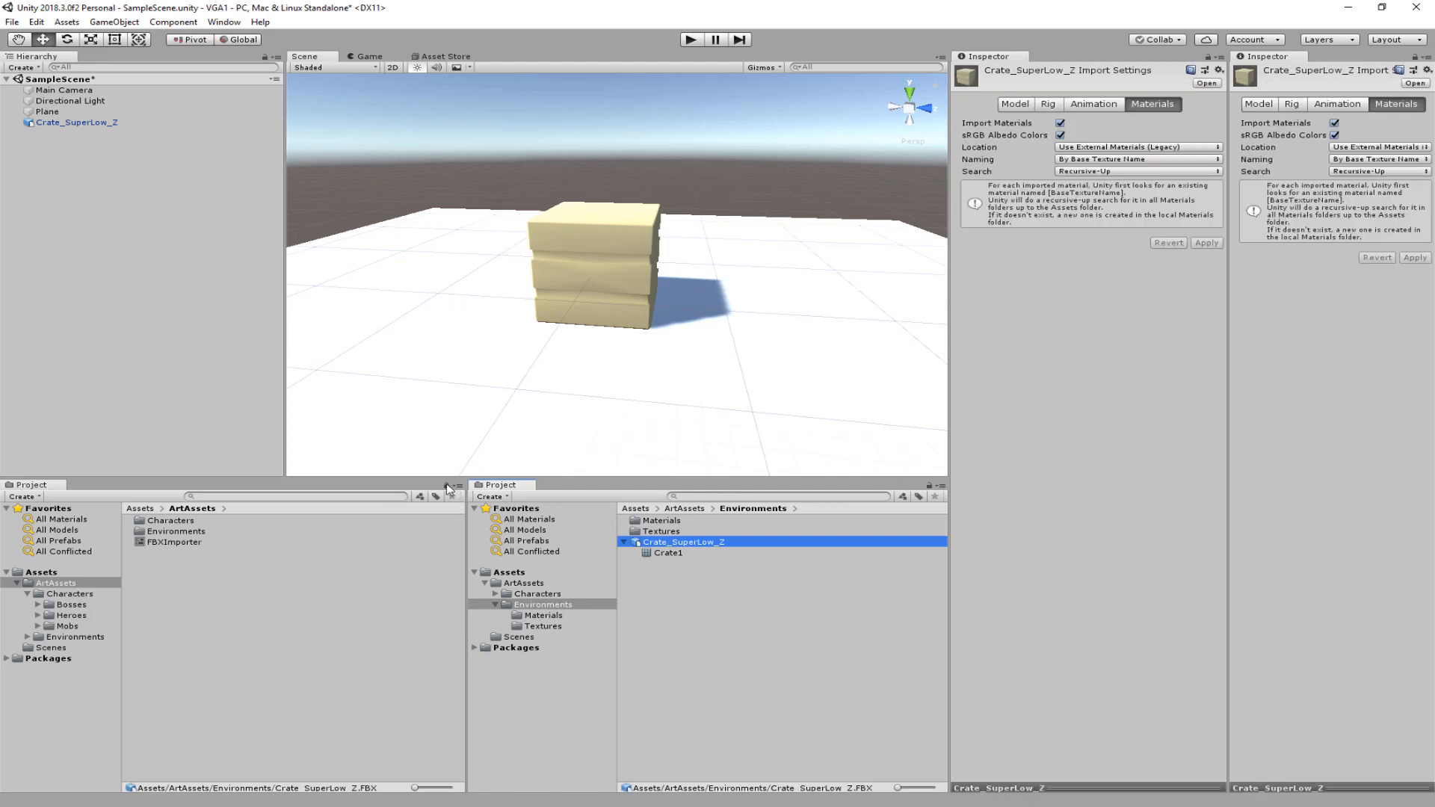
Step: Show the Environments folder in the first project browser and its Materials folder in the second
click(133, 608)
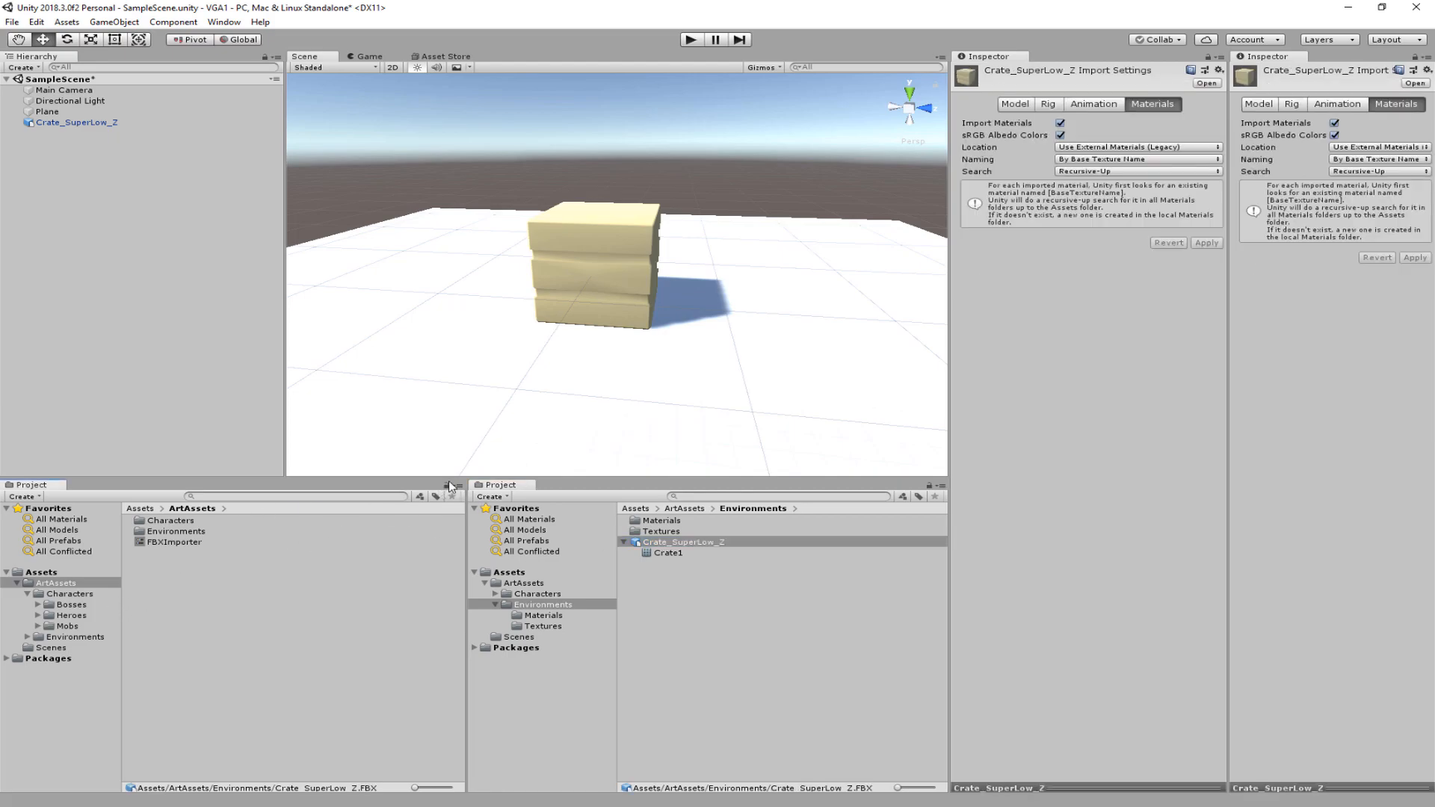
click(75, 637)
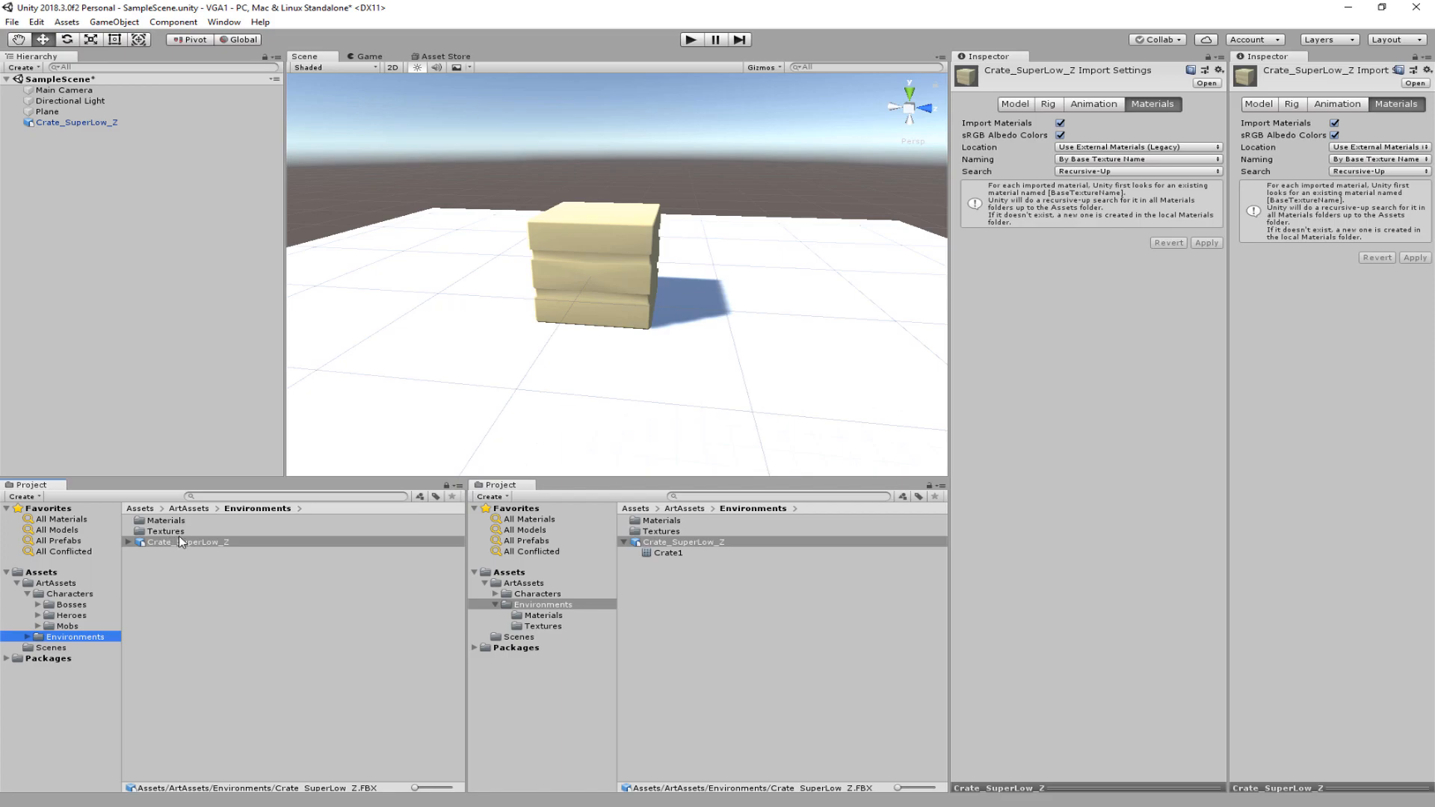
double_click(658, 521)
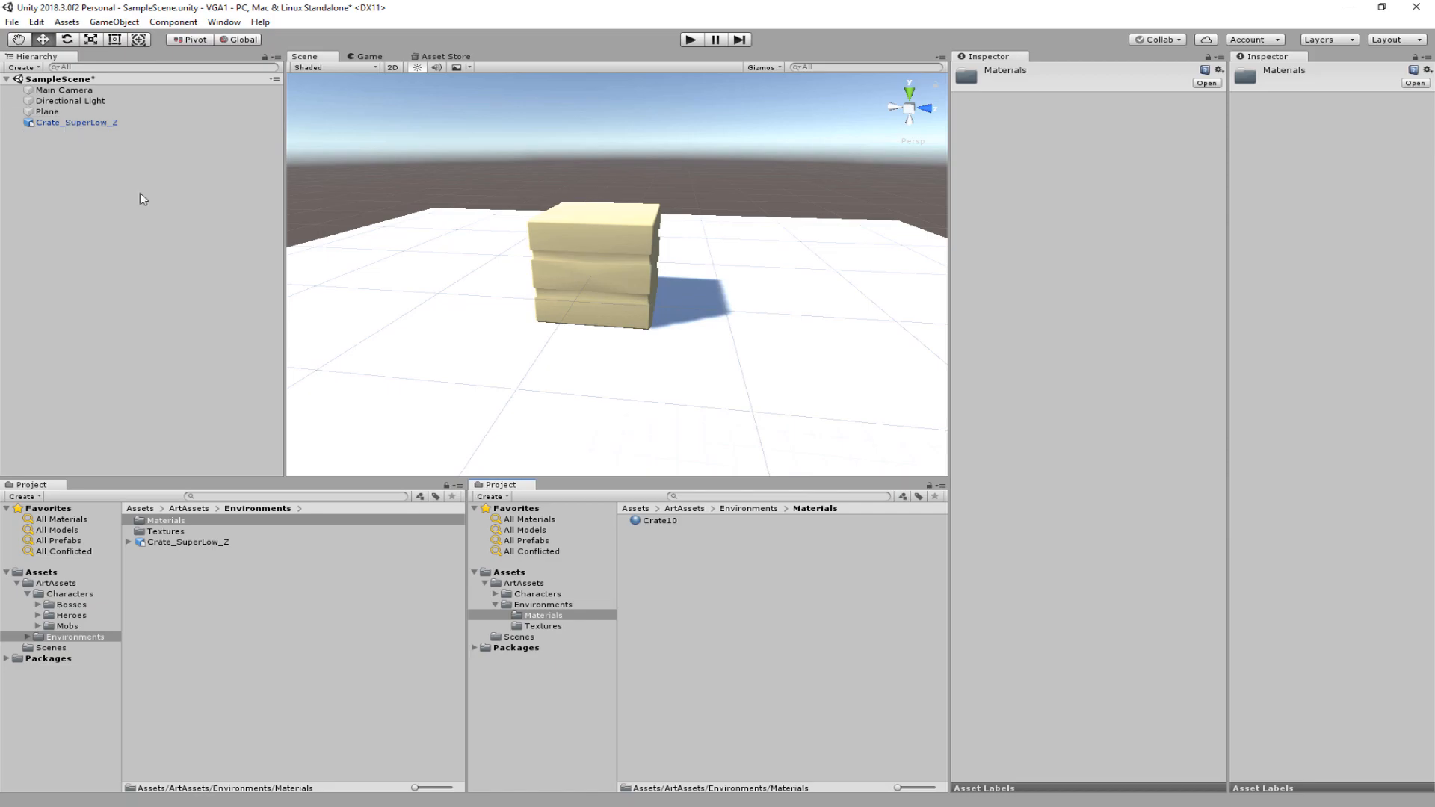
Step: Select Crate_SuperLow_Z in the scene hierarchy and lock the first Inspector on it
drag(669, 527, 68, 123)
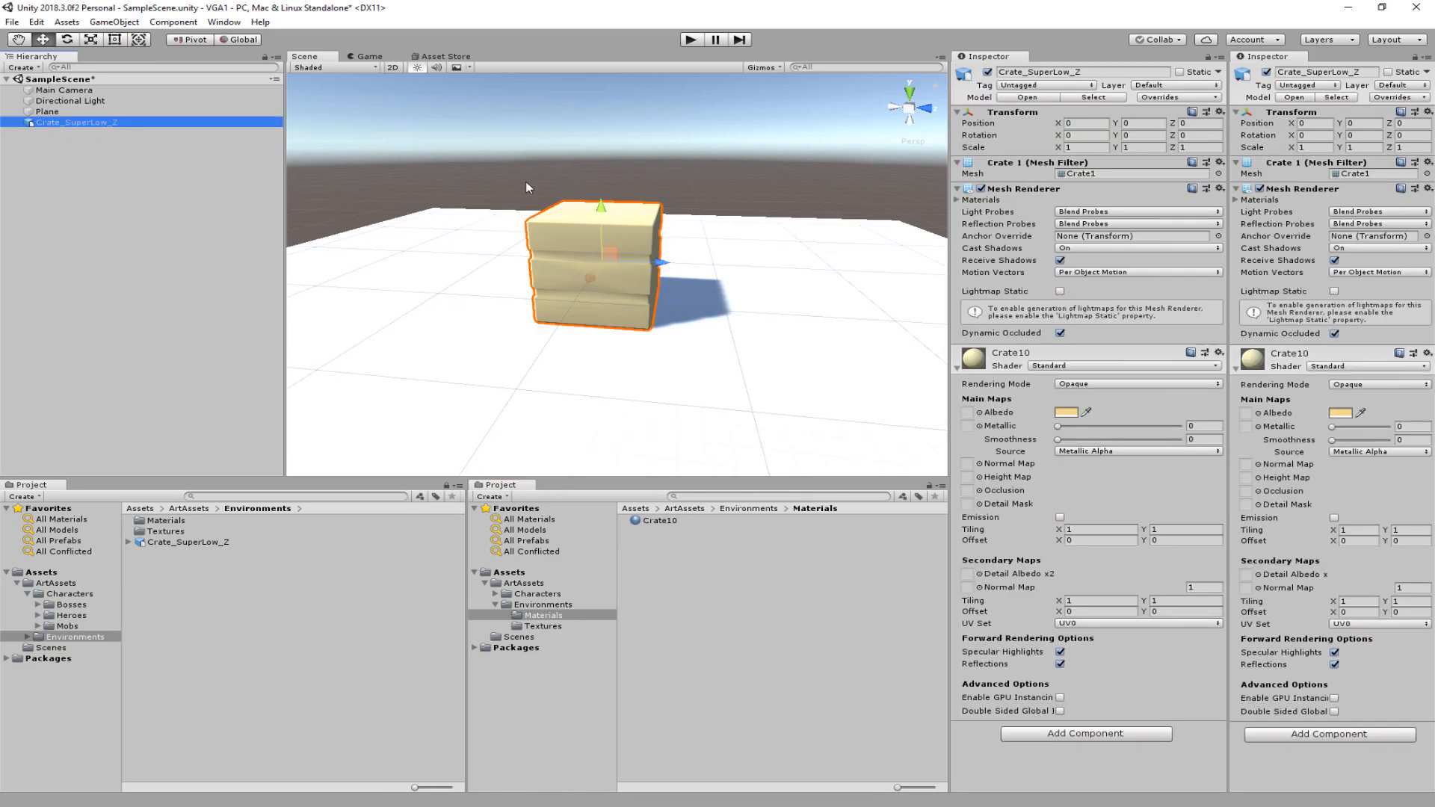
click(1207, 56)
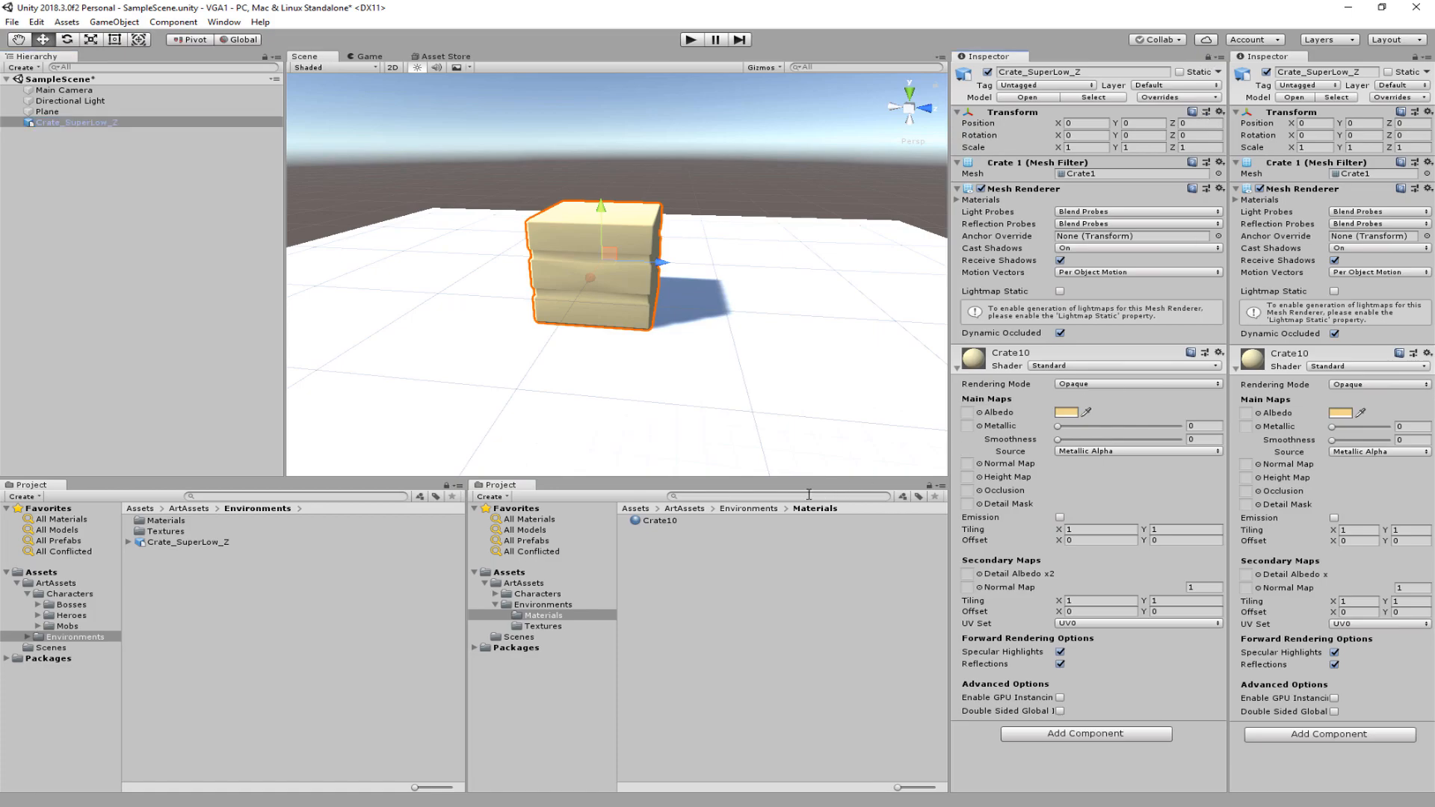
Step: Lock the second Inspector on the Crate10 material and set the material's albedo colour to white (FFFFFF)
click(650, 521)
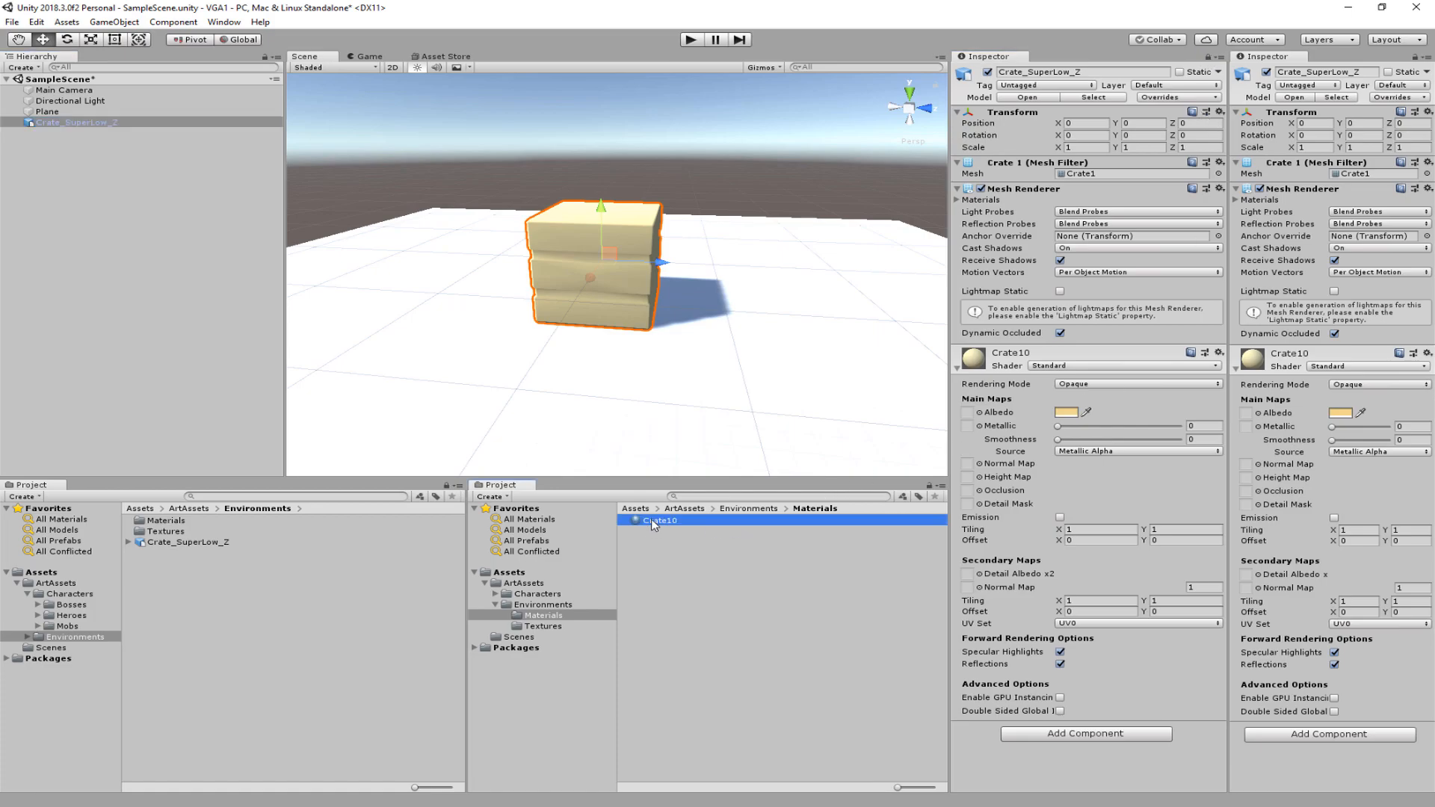
click(1415, 59)
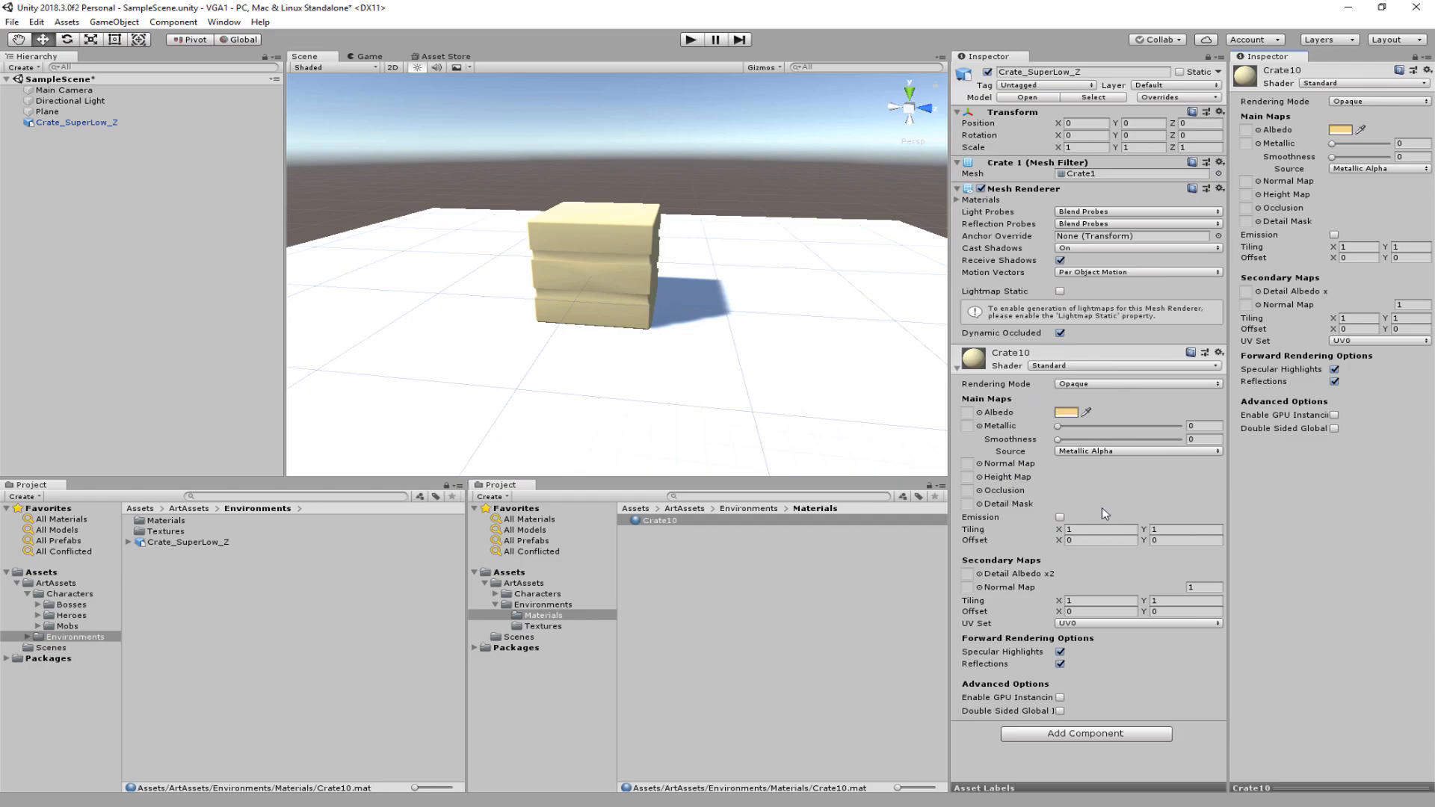
click(1067, 413)
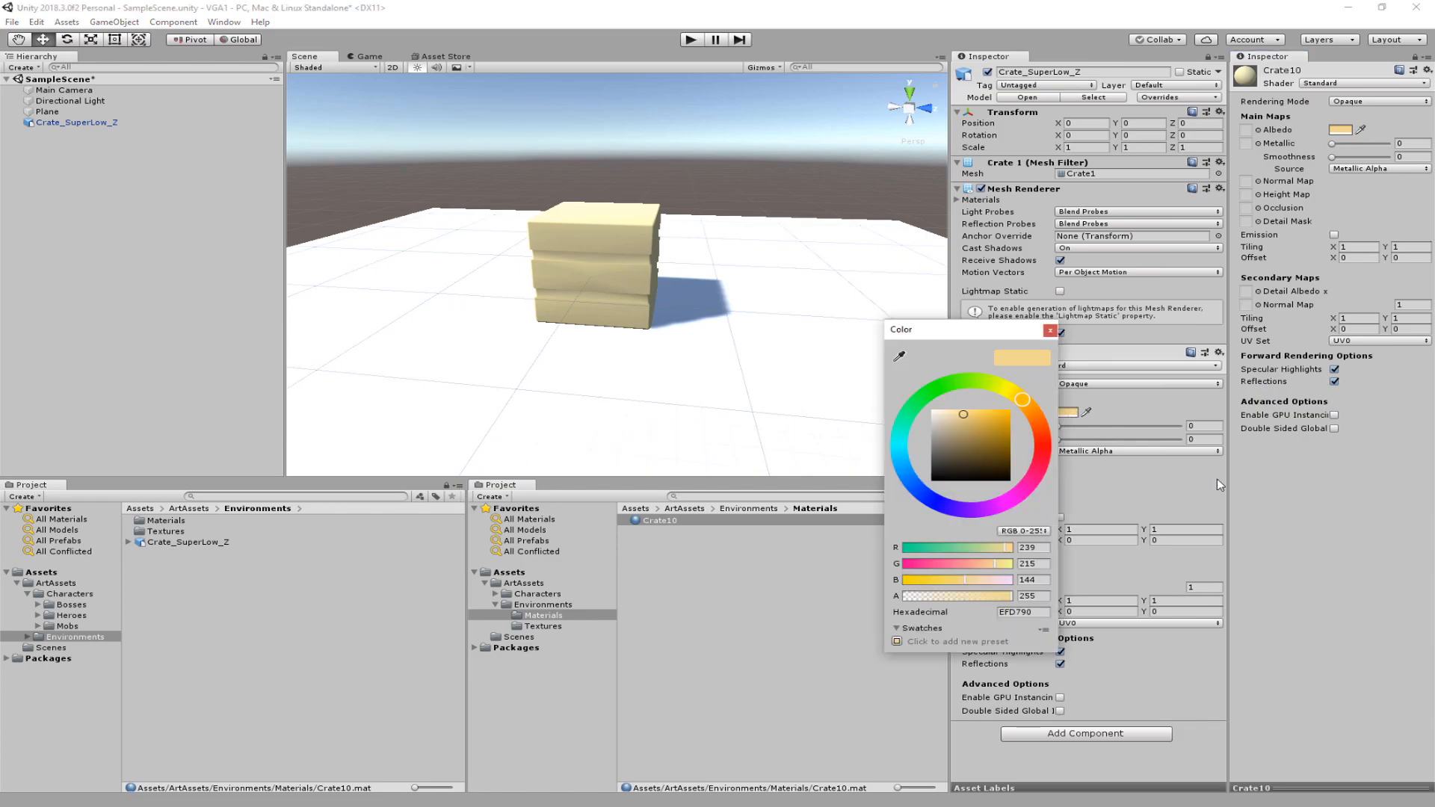
drag(946, 417, 933, 411)
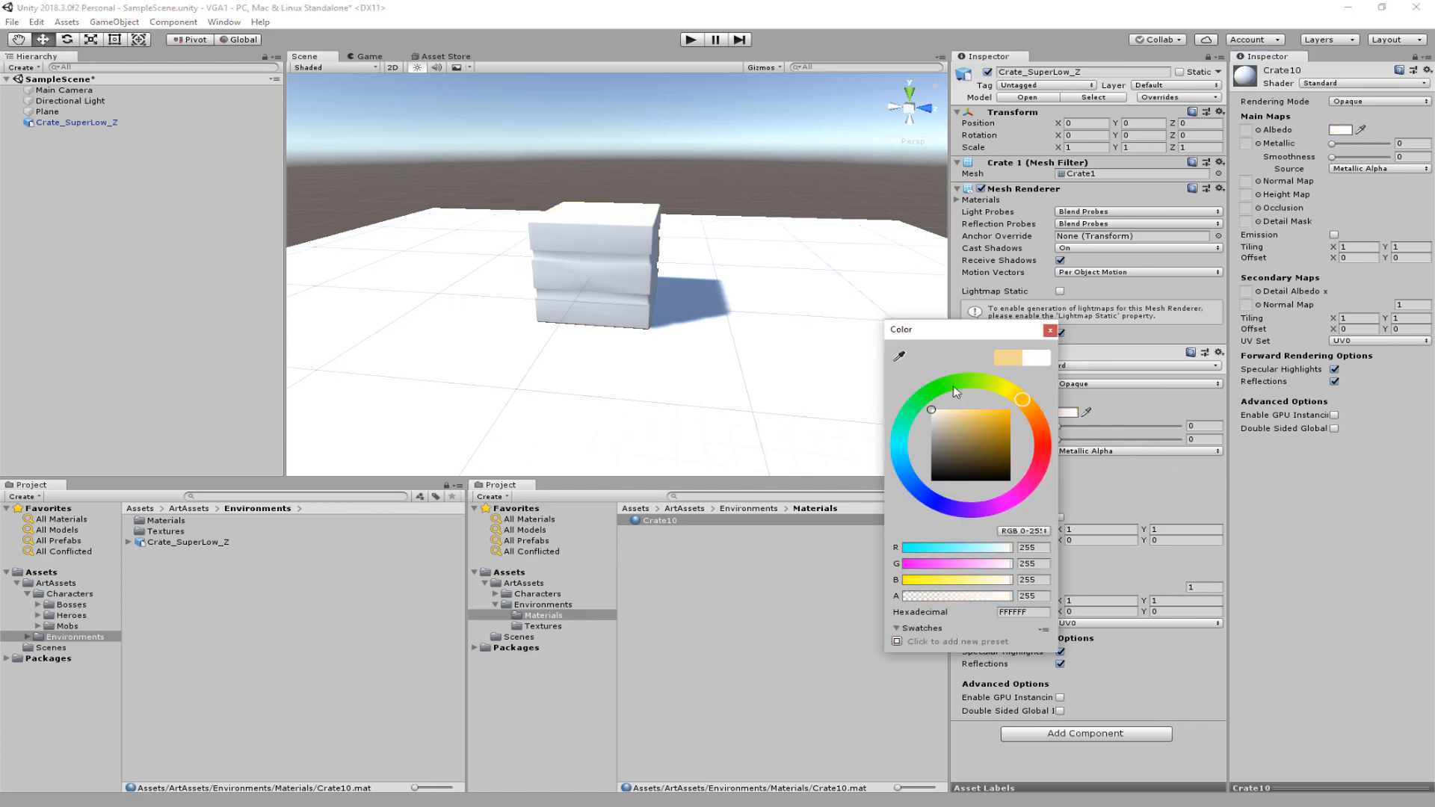
click(1050, 330)
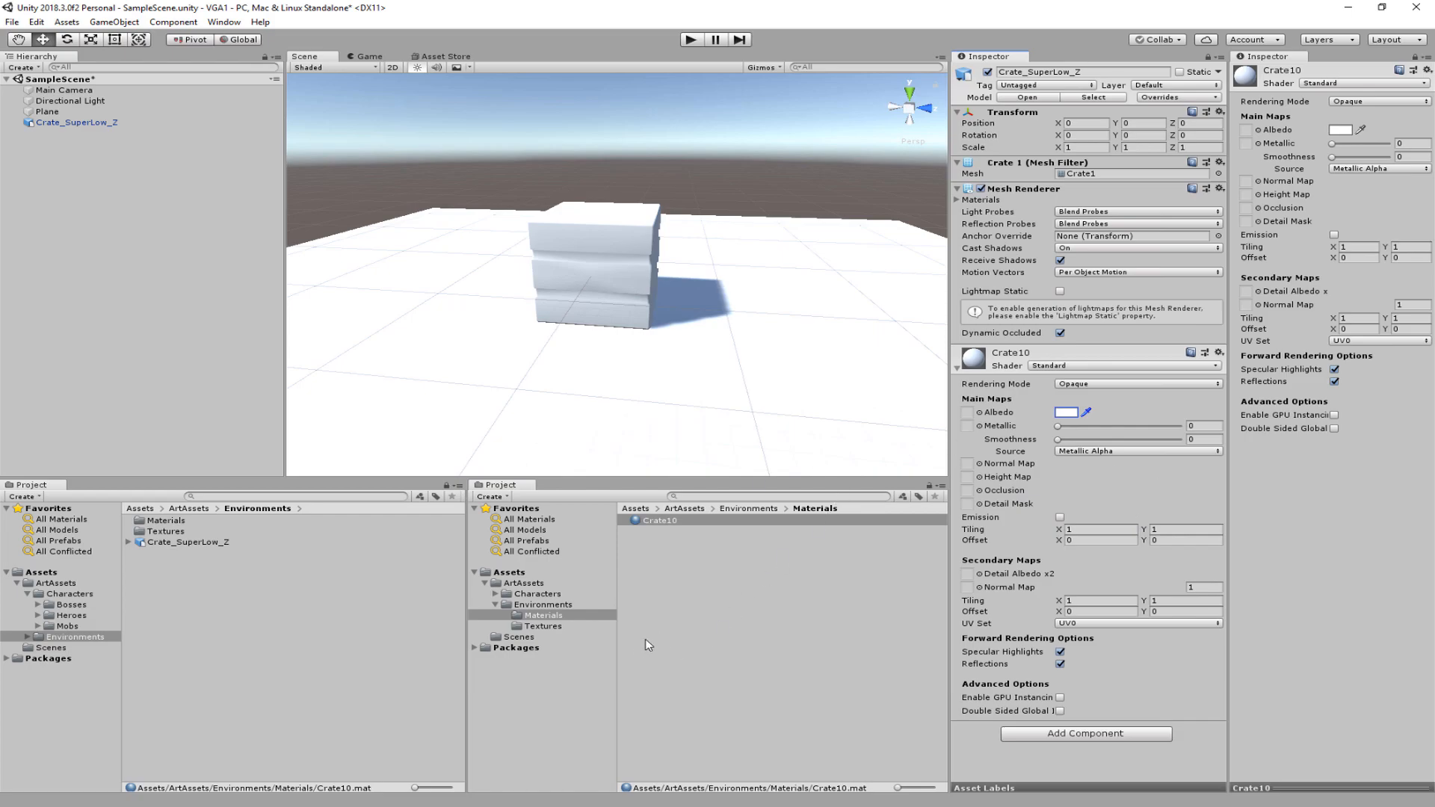
Step: Assign the Crate10_AlbedoTransparency texture from the Environments Textures folder to the Crate10 material's Albedo map
click(556, 628)
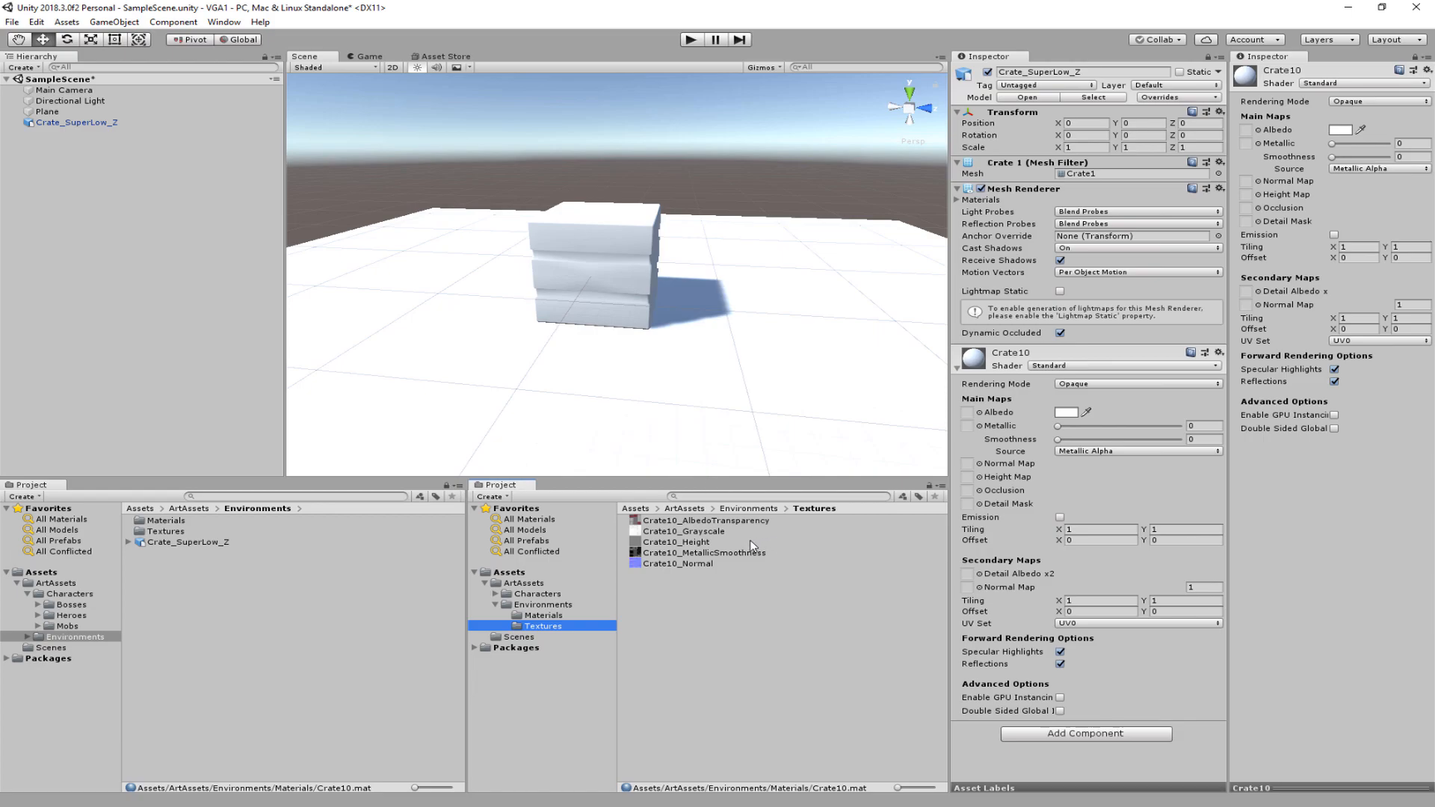
drag(740, 521, 967, 413)
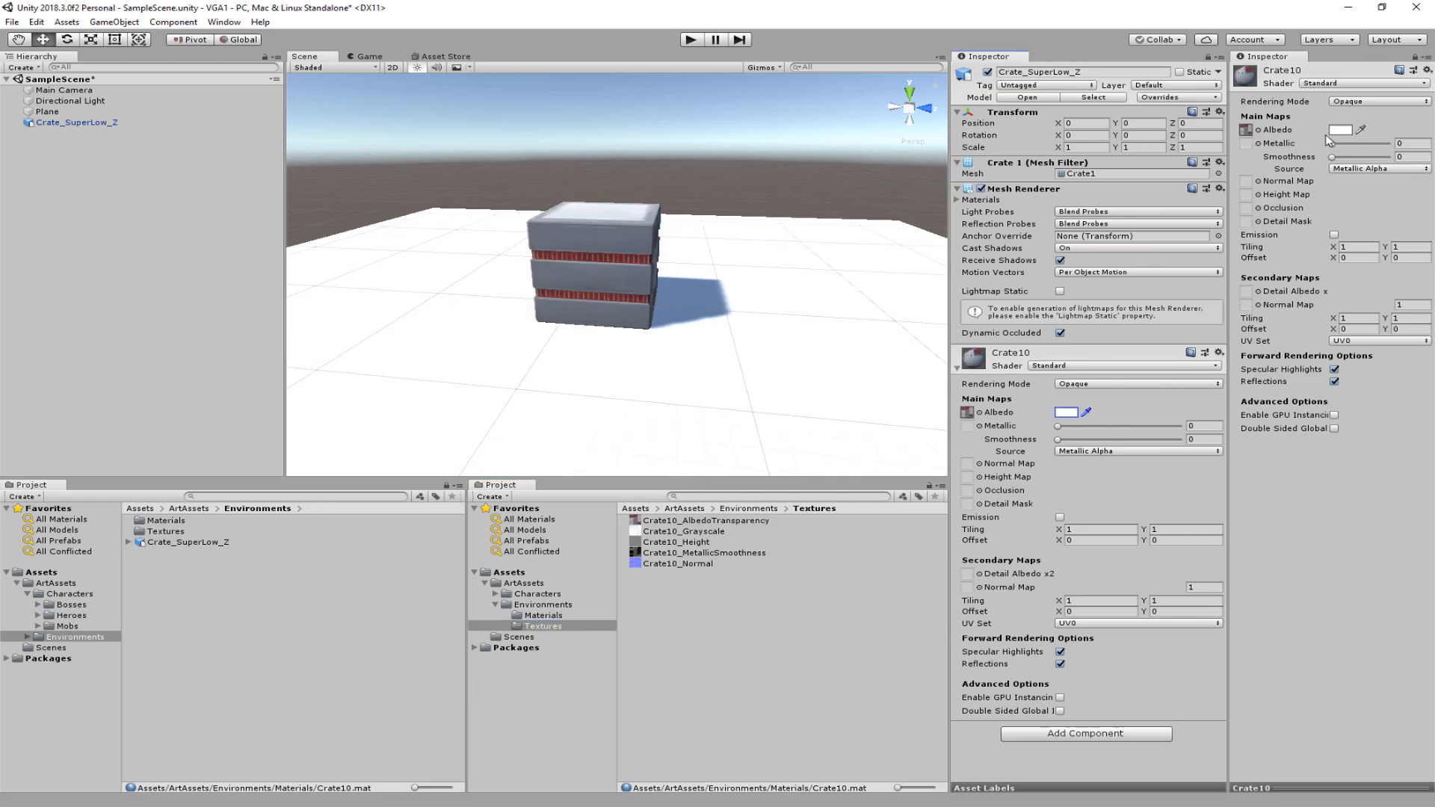
alt+drag(738, 258, 1035, 263)
alt+right_drag(605, 389, 844, 274)
alt+drag(850, 255, 621, 236)
scroll(622, 236, down, 3)
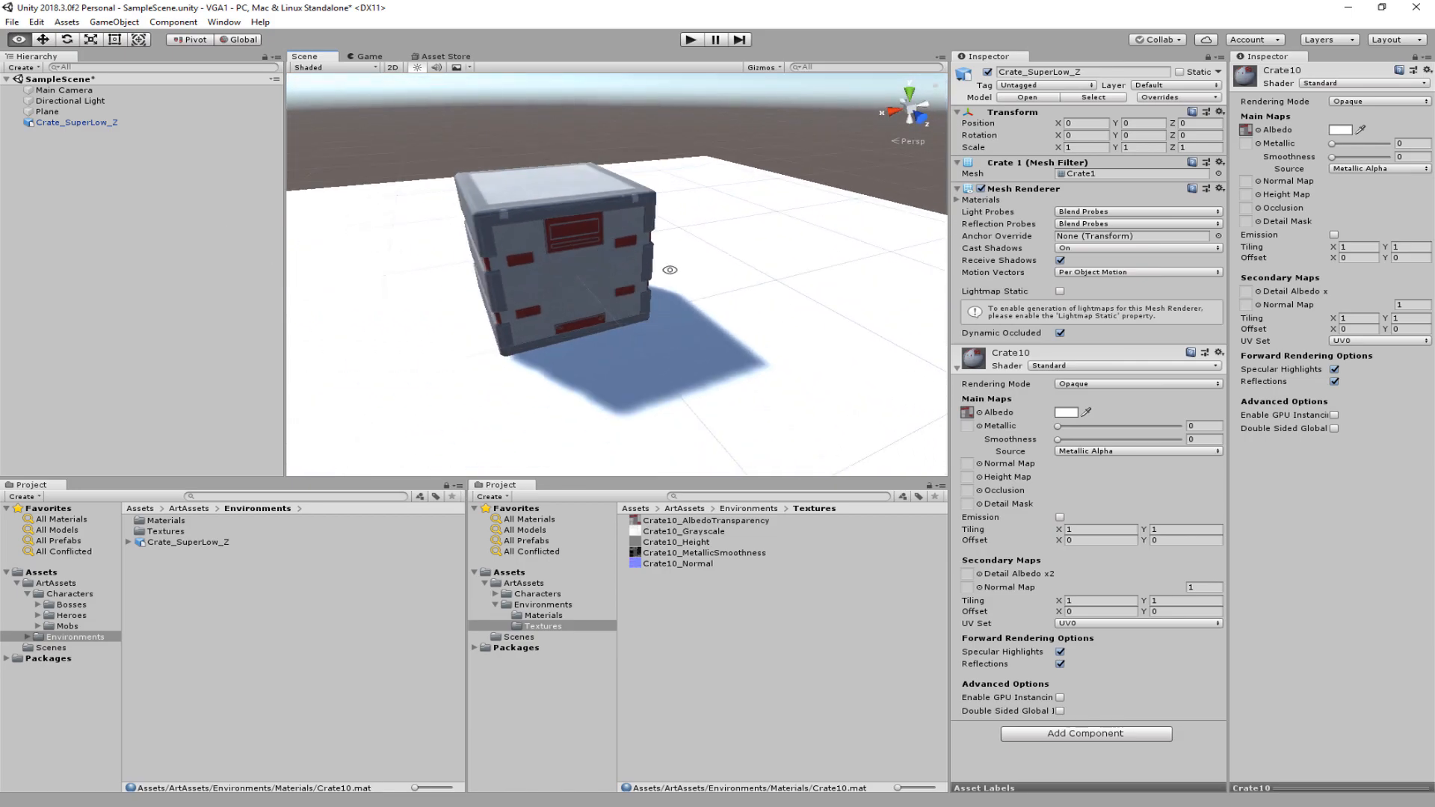
Step: Rotate the crate in the scene about its Y axis to about 125.473 degrees
click(589, 280)
key(e)
drag(546, 279, 263, 251)
right_drag(669, 336, 698, 269)
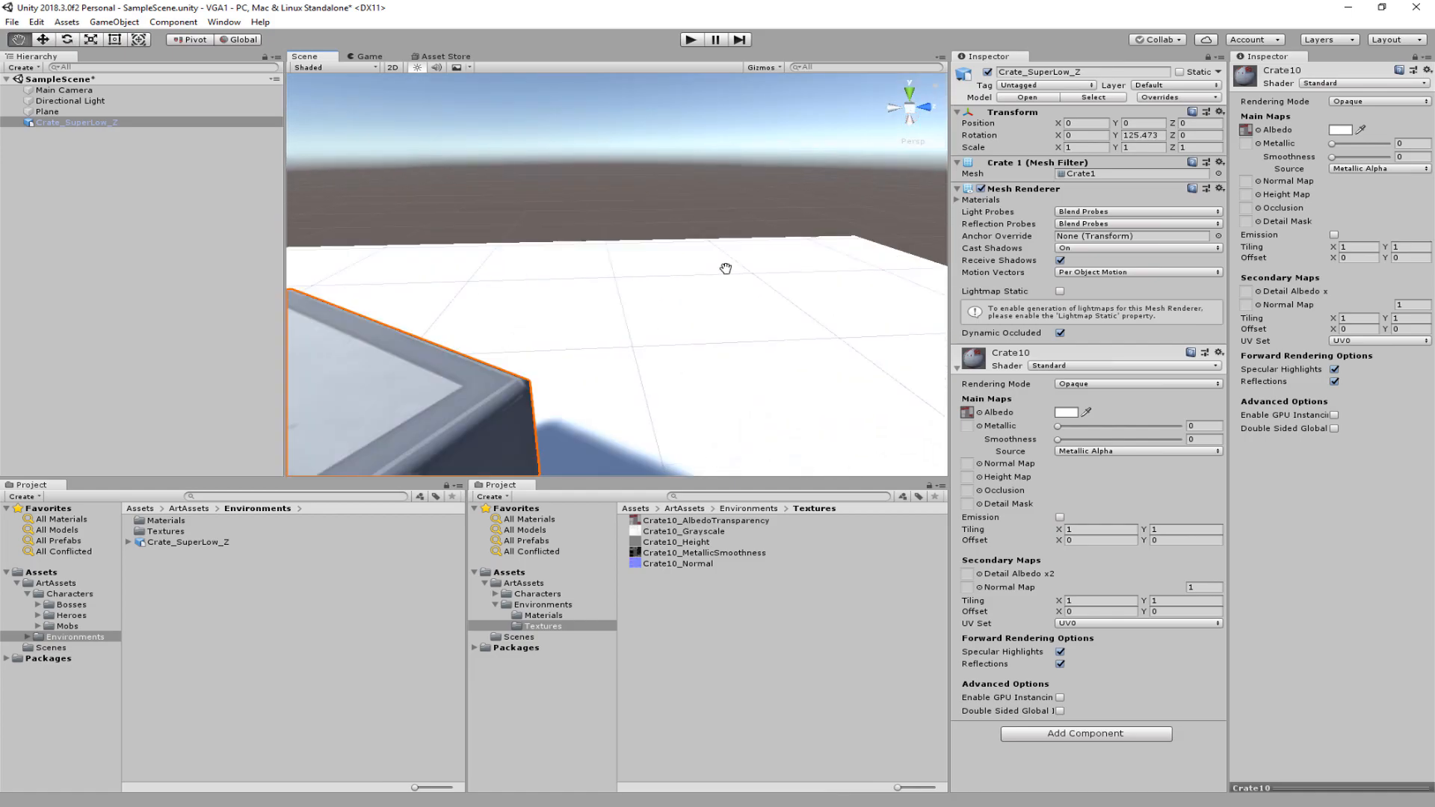
alt+drag(698, 269, 830, 244)
scroll(825, 248, down, 4)
mouse_move(823, 253)
middle_down()
mouse_move(833, 239)
mouse_move(801, 252)
middle_up()
scroll(801, 253, up, 3)
scroll(667, 257, down, 1)
right_drag(479, 290, 685, 262)
middle_drag(472, 265, 439, 249)
right_drag(820, 254, 725, 310)
key(f)
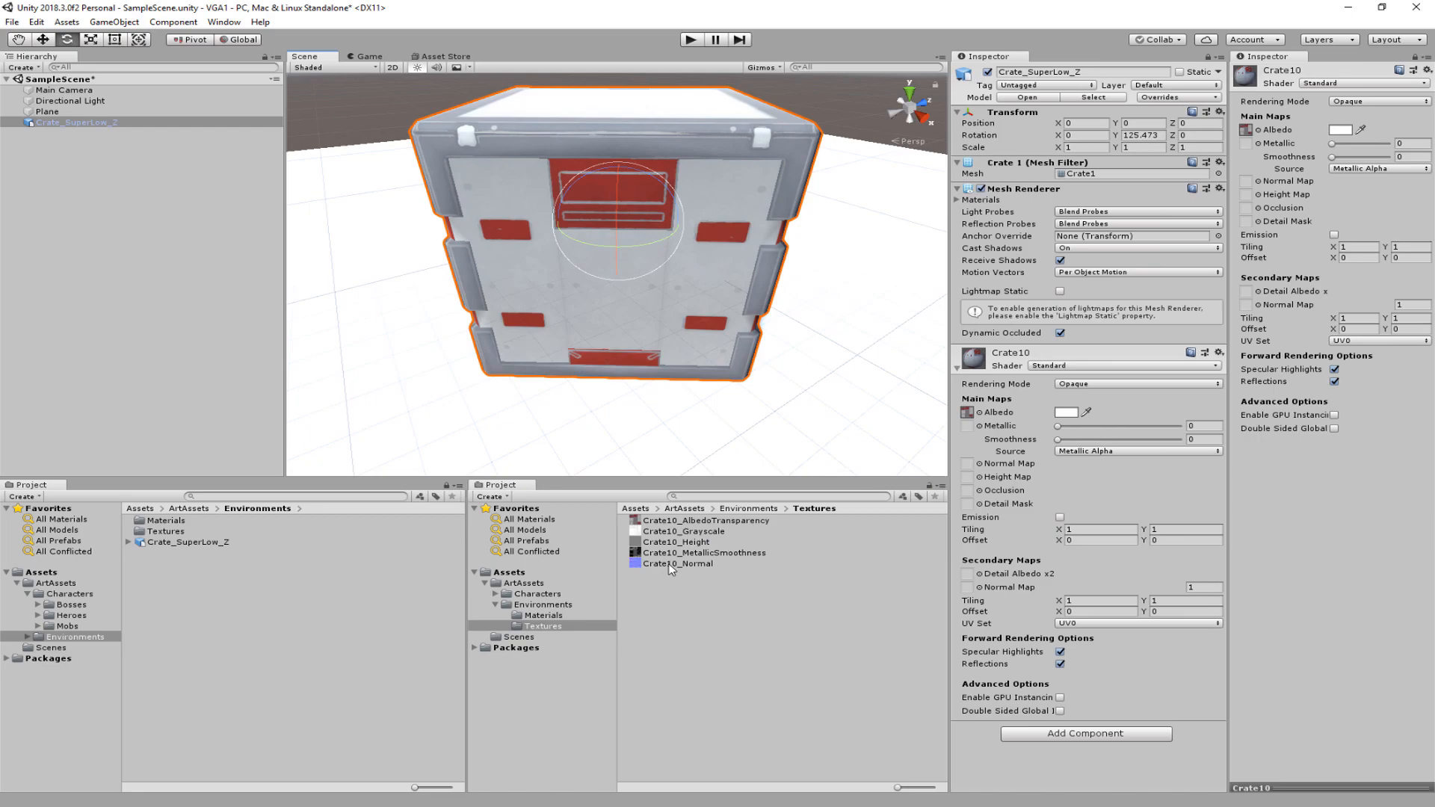
Step: Assign Crate10_Normal to the Crate10 material's Normal Map and convert the texture to a normal map
drag(671, 572, 968, 463)
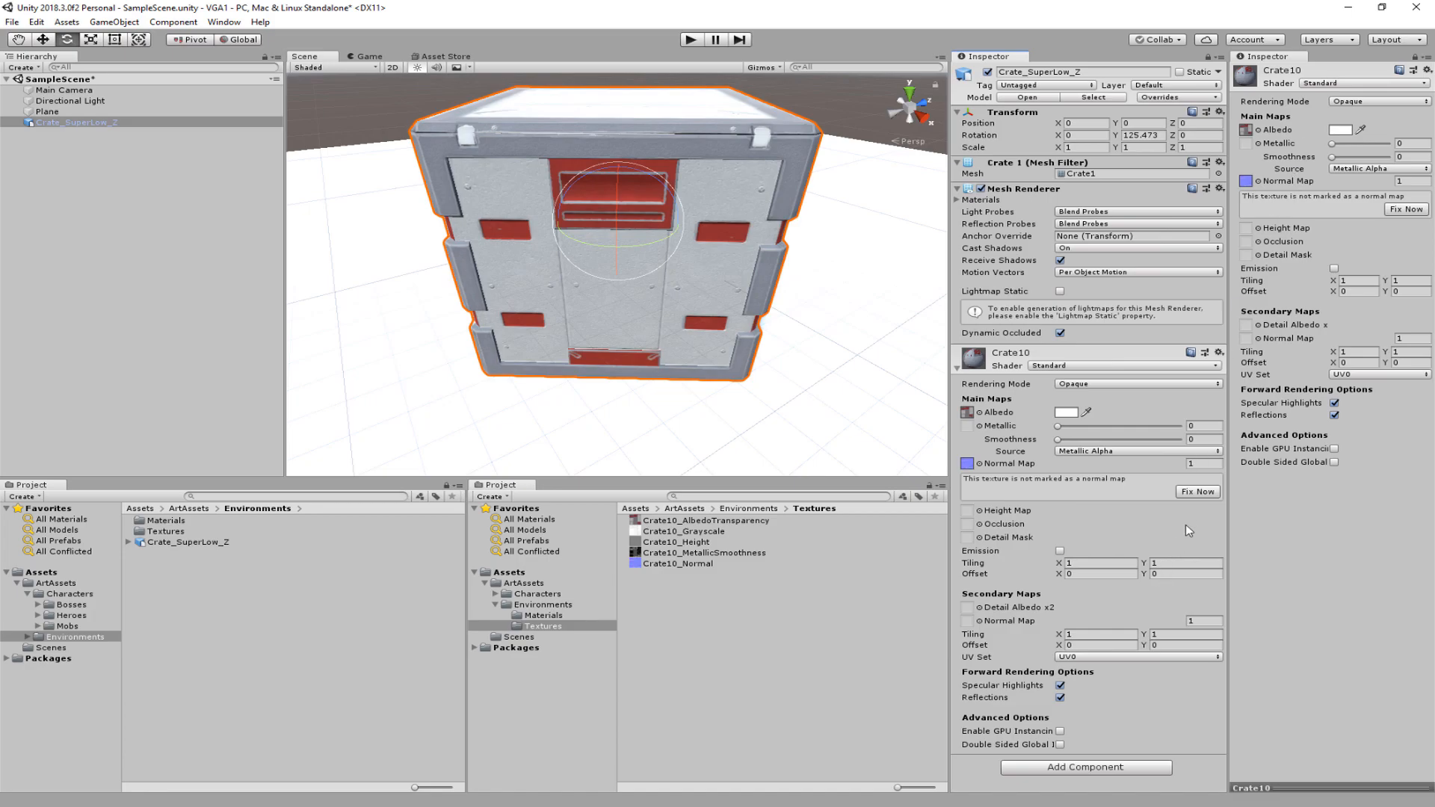
click(1198, 492)
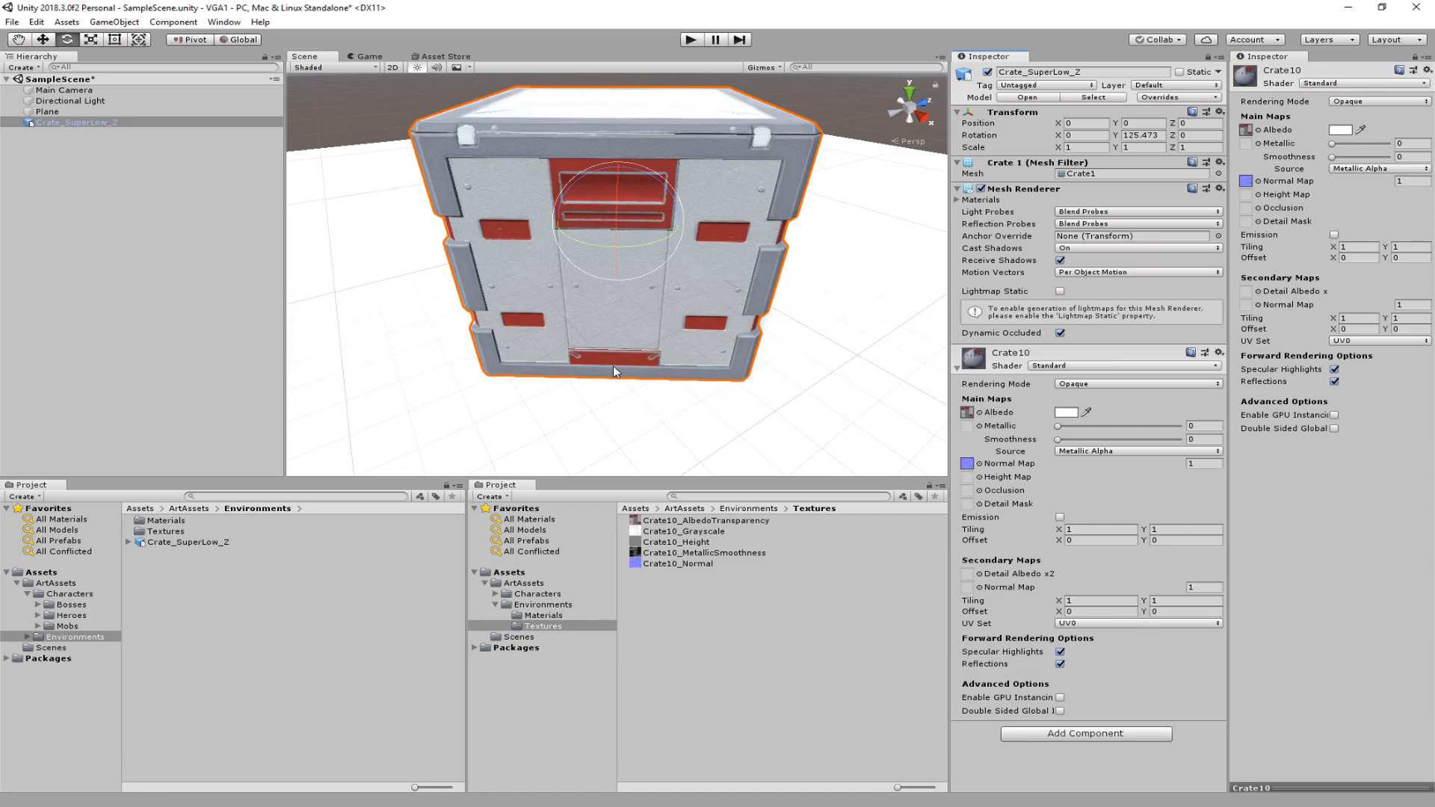
Step: Assign Crate10_MetallicSmoothness to the Crate10 material's Metallic map
alt+drag(656, 223, 625, 221)
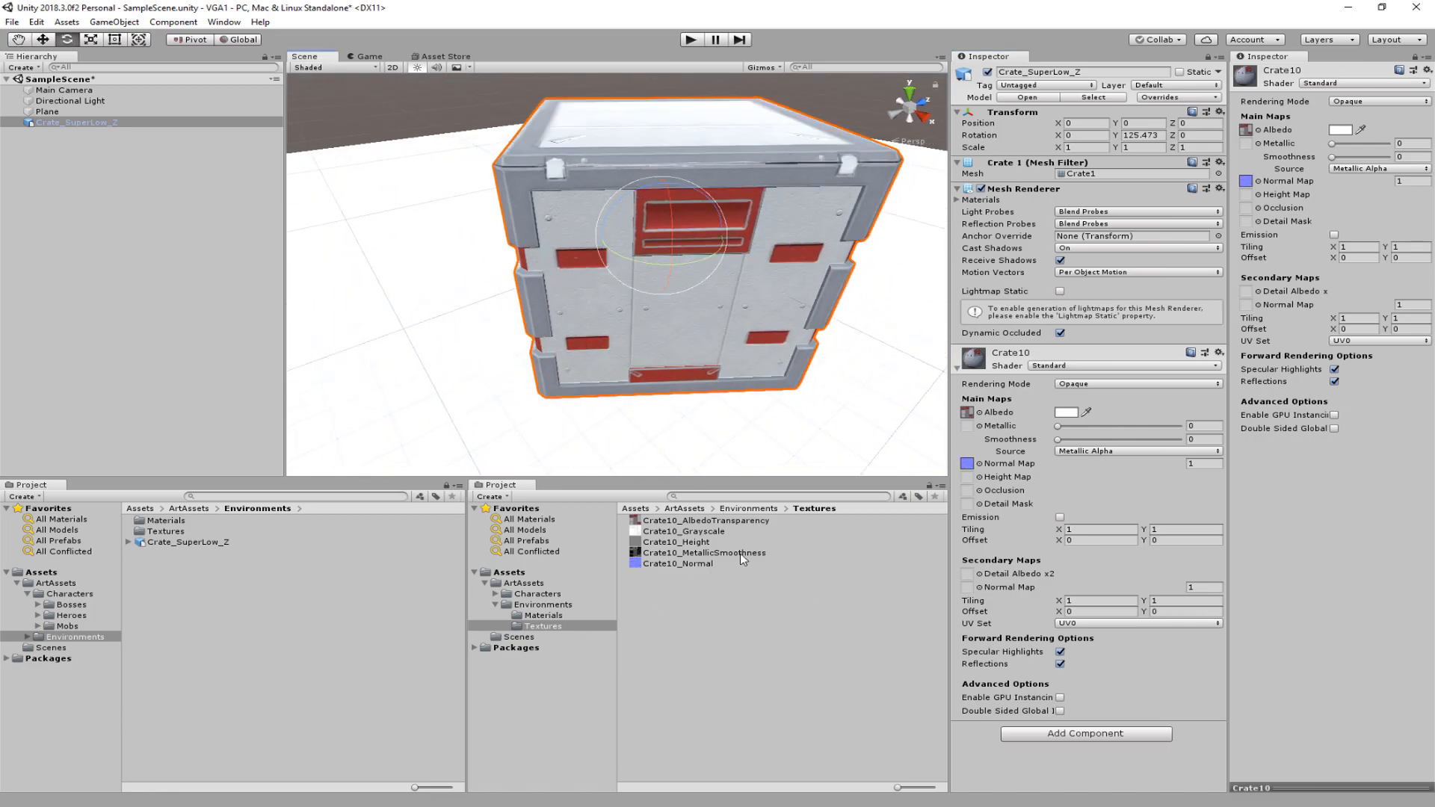
drag(740, 553, 972, 430)
alt+drag(747, 404, 635, 377)
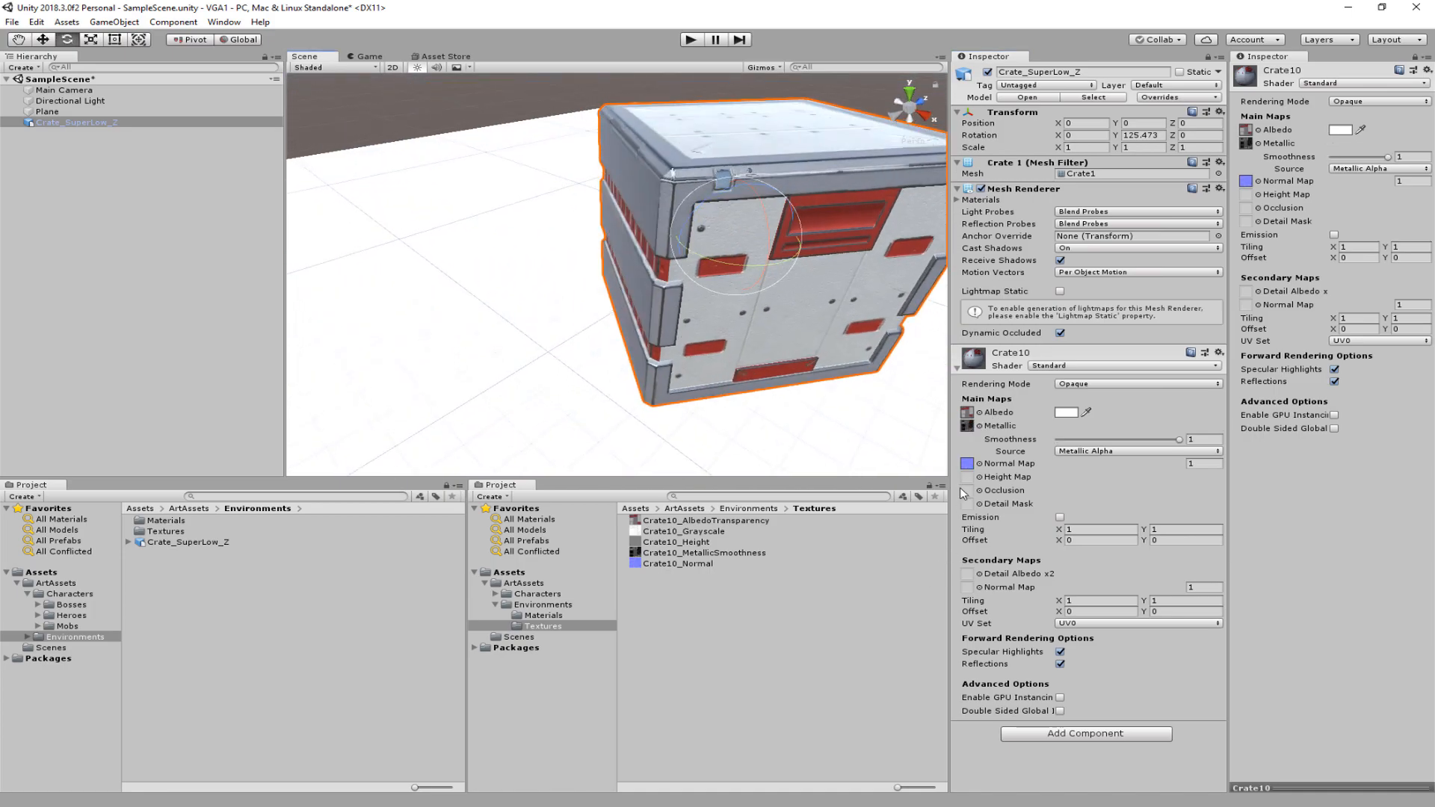
Step: Assign Crate10_Grayscale to the Crate10 material's Occlusion map and Crate10_Height to its Height Map
mouse_move(683, 532)
mouse_down()
mouse_move(998, 493)
mouse_move(969, 491)
mouse_up()
drag(666, 544, 968, 478)
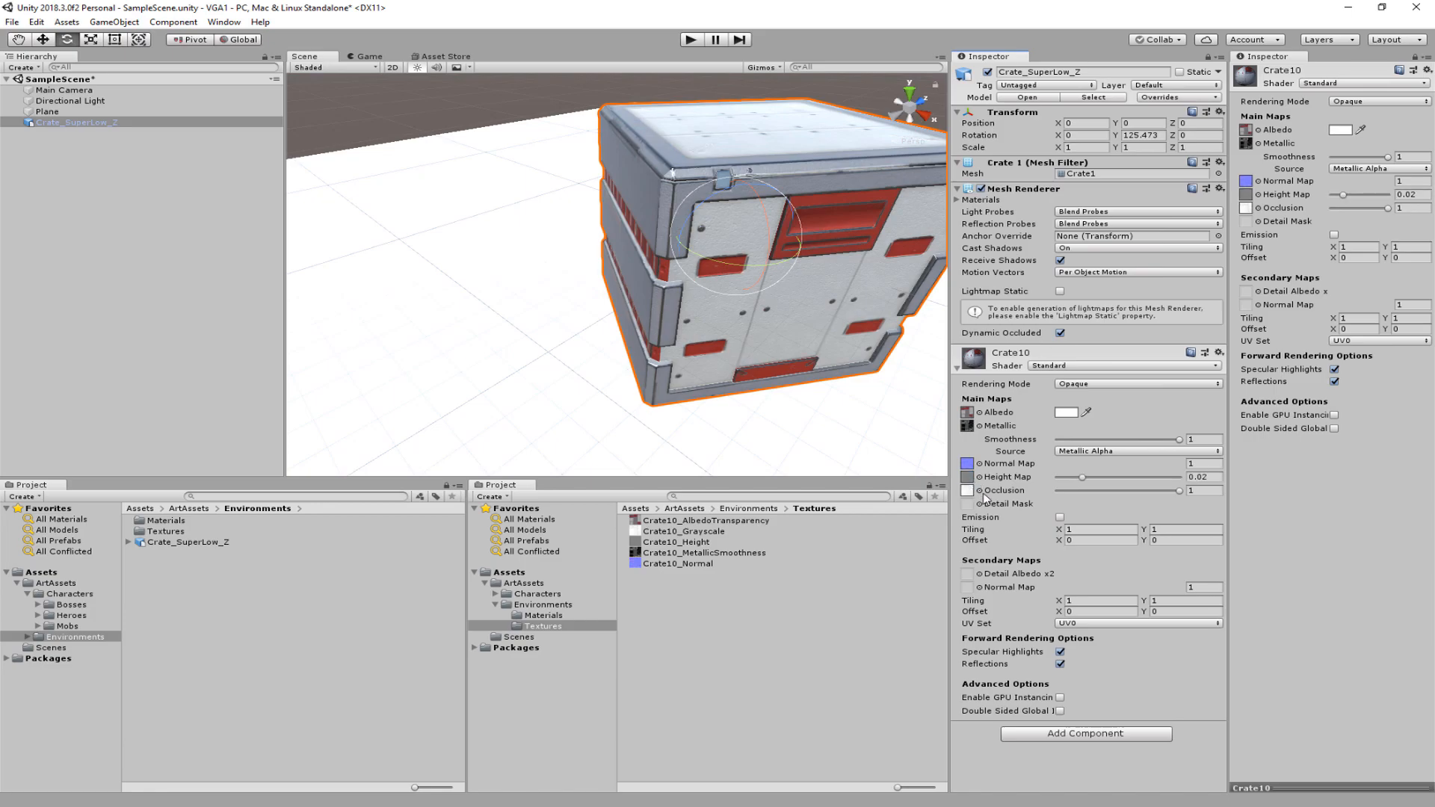
click(967, 490)
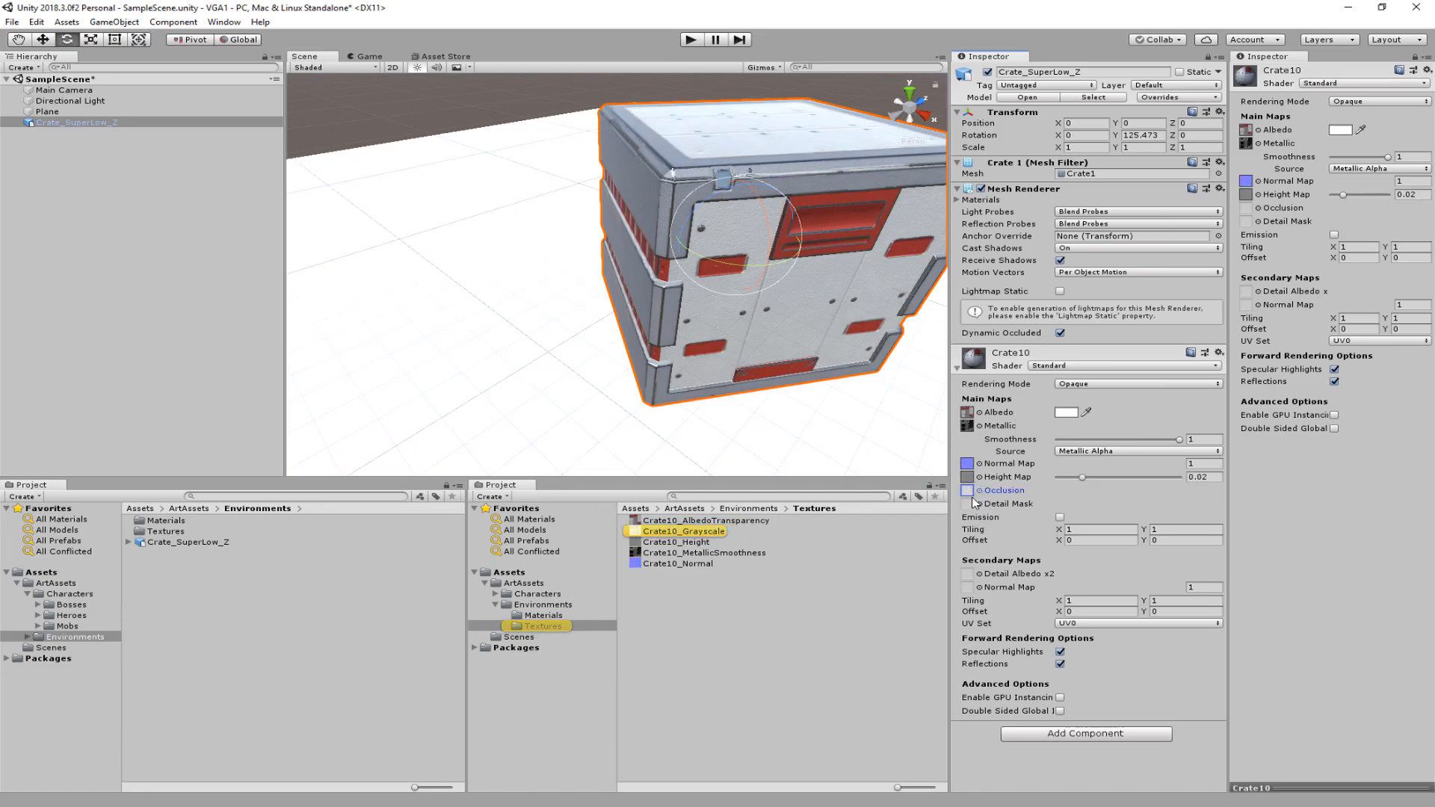
key(ctrl+z)
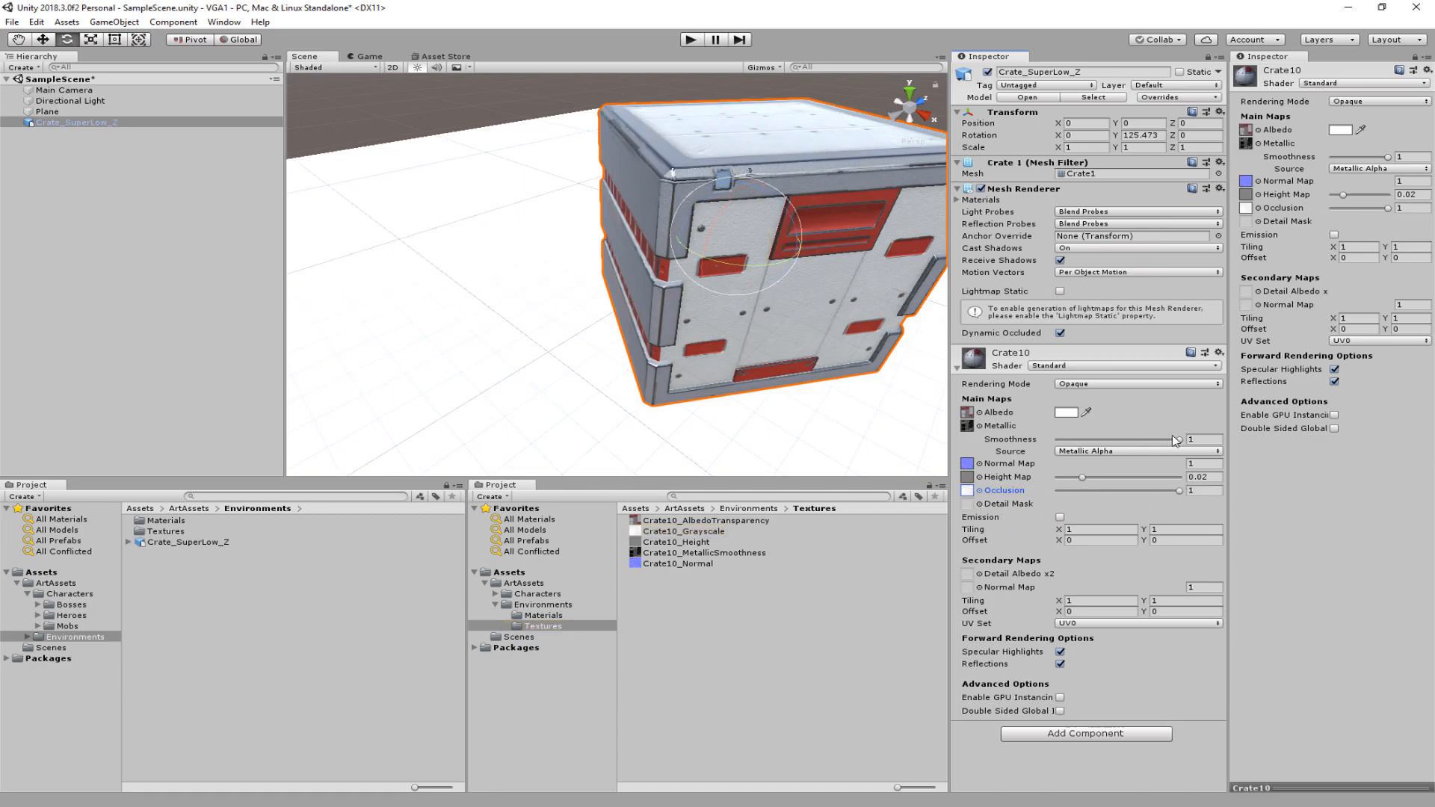
Step: Select the crate in the scene and adjust its Y rotation to about 120.519 degrees
drag(784, 340, 768, 362)
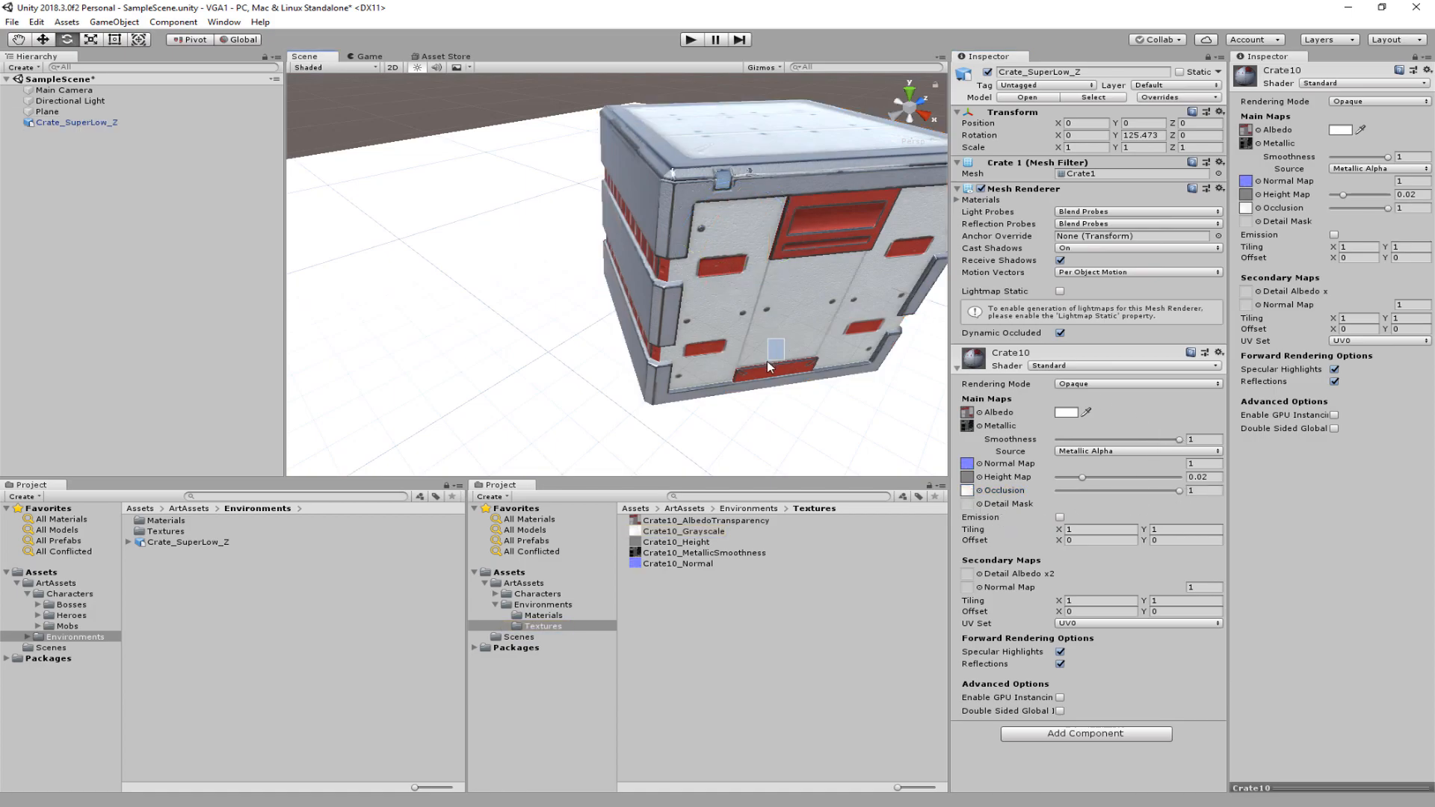
click(730, 252)
drag(736, 263, 800, 276)
Step: Set the Crate10 material's smoothness to about 0.717 and check the crate's surface from several sides
drag(1179, 439, 985, 428)
mouse_move(1072, 428)
mouse_down()
mouse_move(1135, 420)
mouse_move(1226, 441)
mouse_move(1142, 432)
mouse_up()
alt+drag(798, 367, 841, 415)
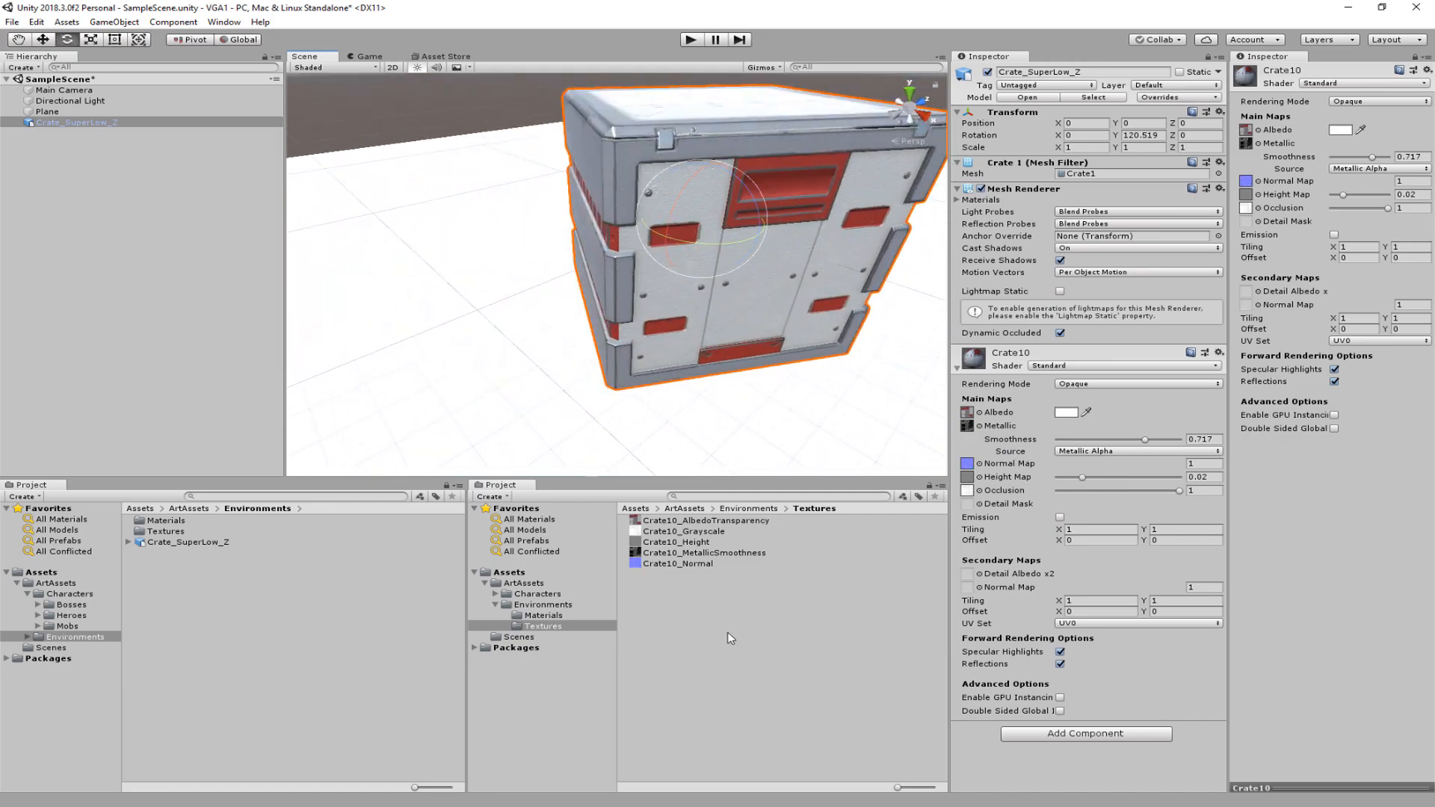
alt+drag(738, 356, 771, 311)
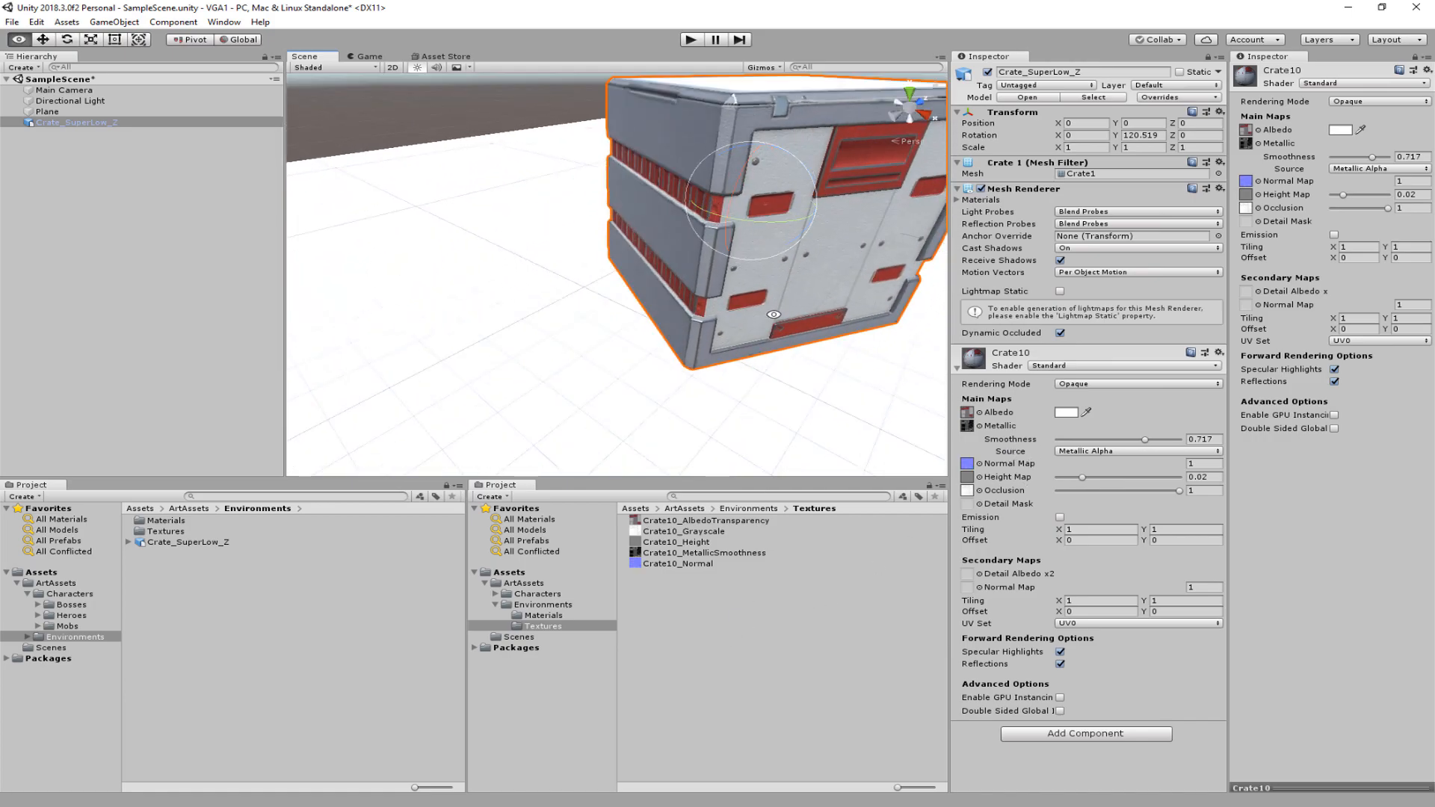
middle_drag(731, 334, 704, 366)
scroll(718, 375, down, 3)
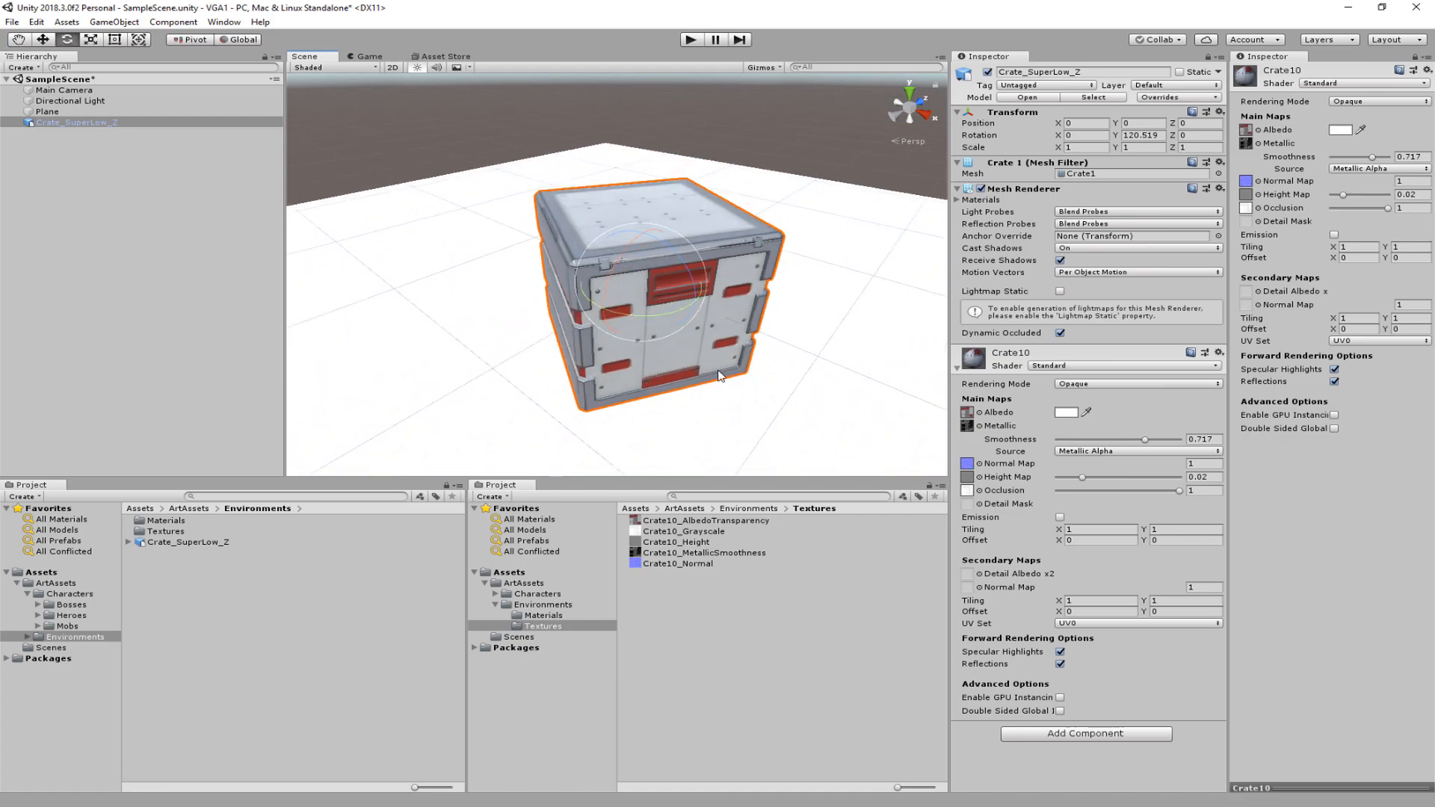
mouse_move(884, 384)
alt+mouse_down()
mouse_move(849, 344)
mouse_move(716, 368)
mouse_move(709, 402)
mouse_move(893, 420)
mouse_move(1015, 367)
mouse_move(865, 304)
mouse_move(877, 372)
alt+mouse_up()
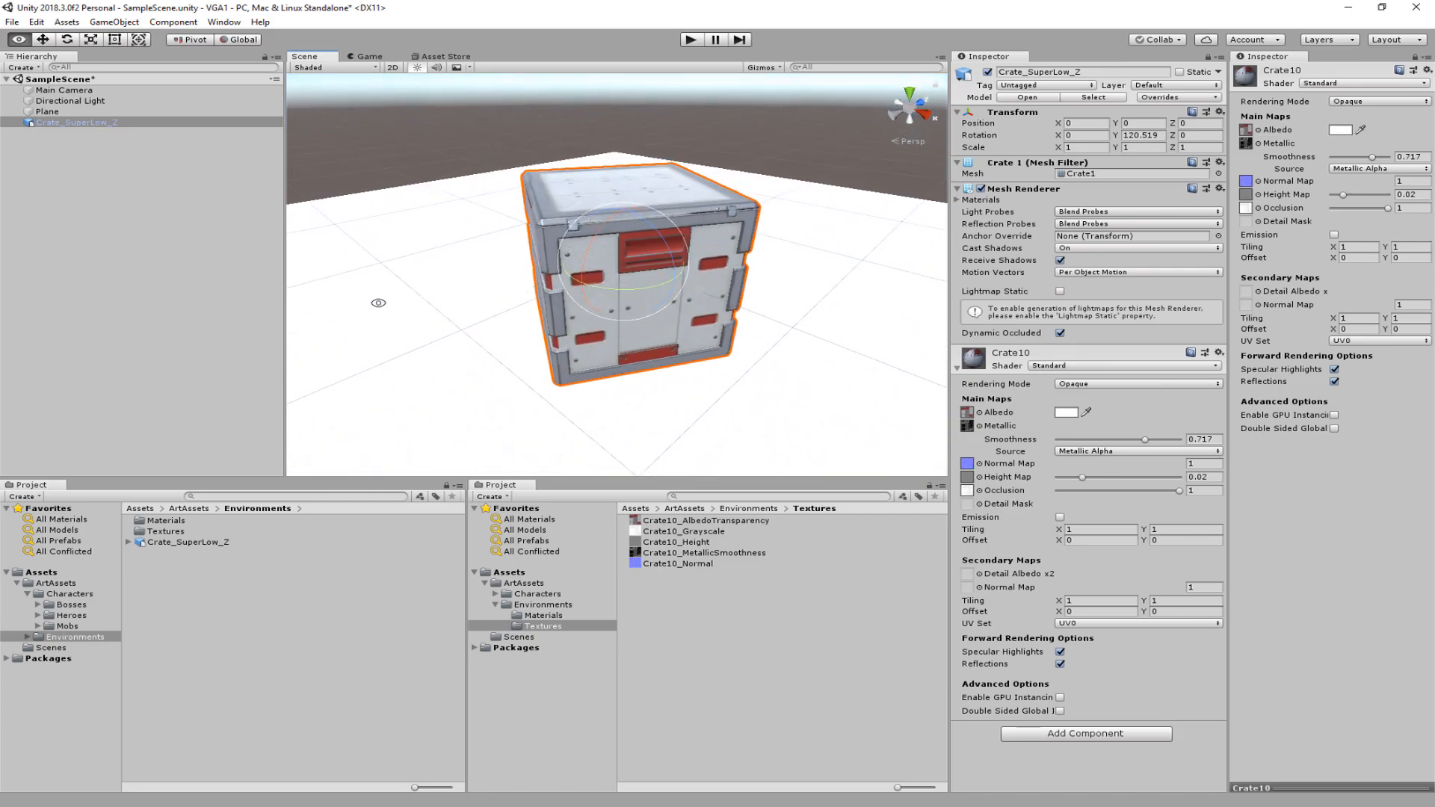
key(e)
Step: Run the scene in Play mode, set the Crate10 material's smoothness to about 0.034 in the Scene view, and stop playing
click(691, 40)
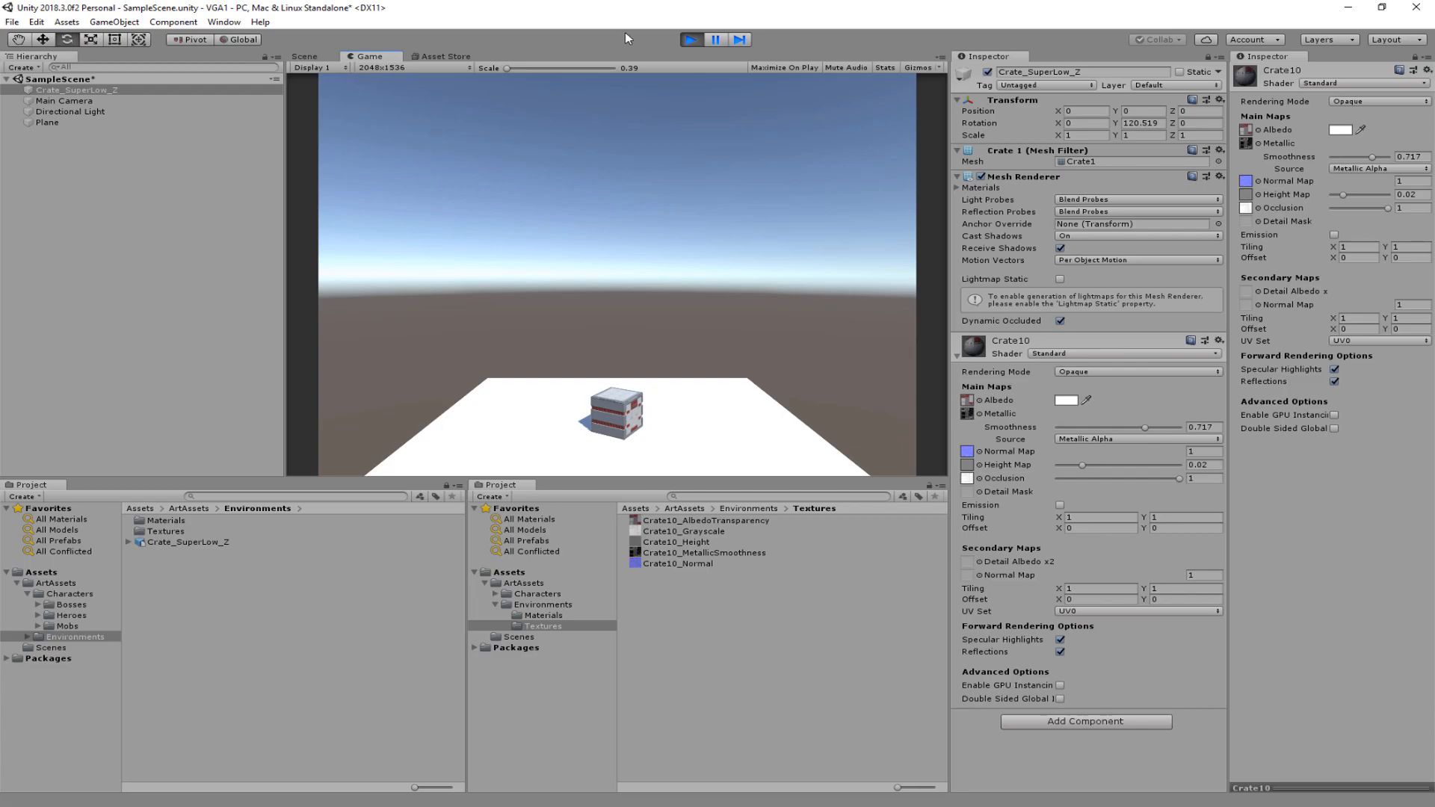
click(305, 57)
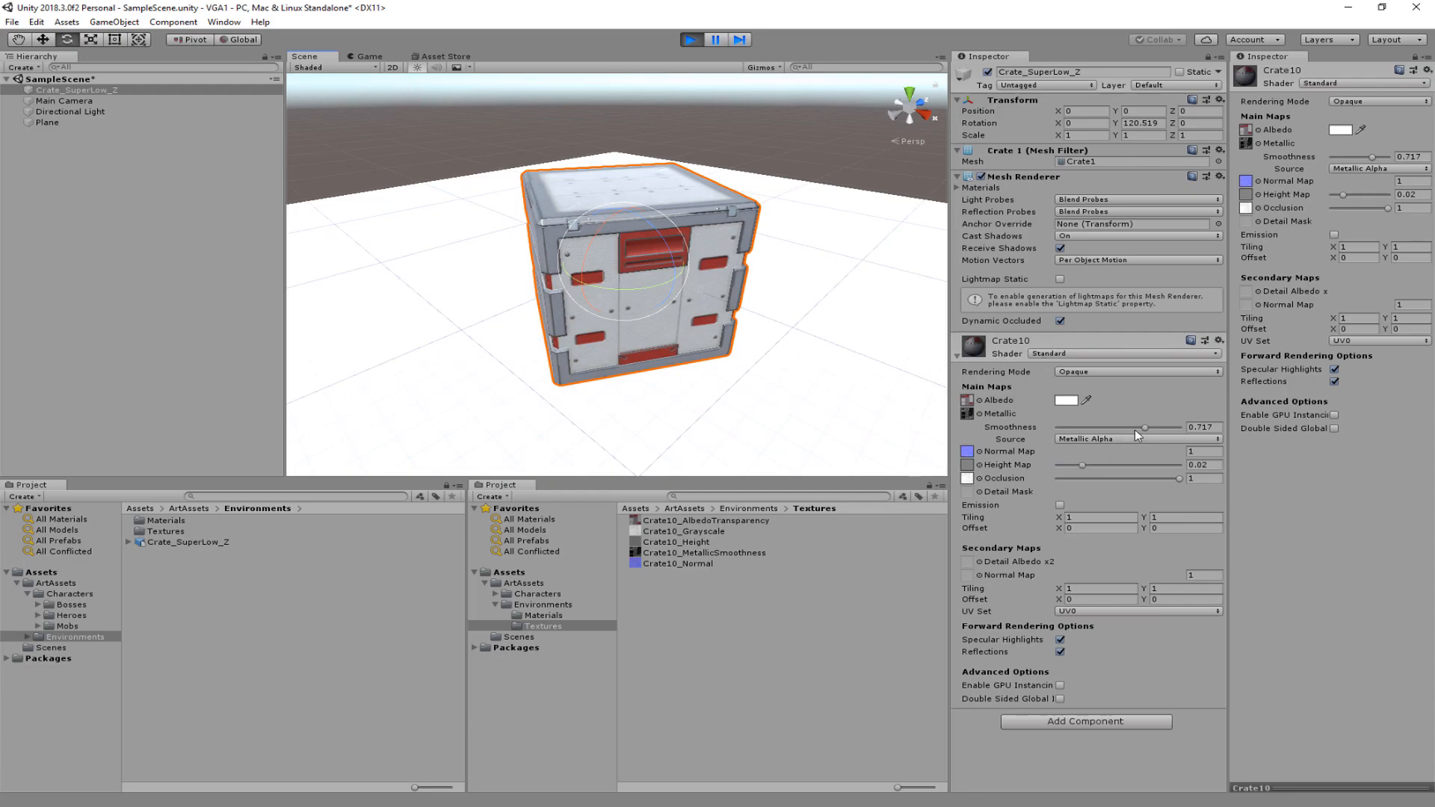
drag(1146, 428, 1061, 428)
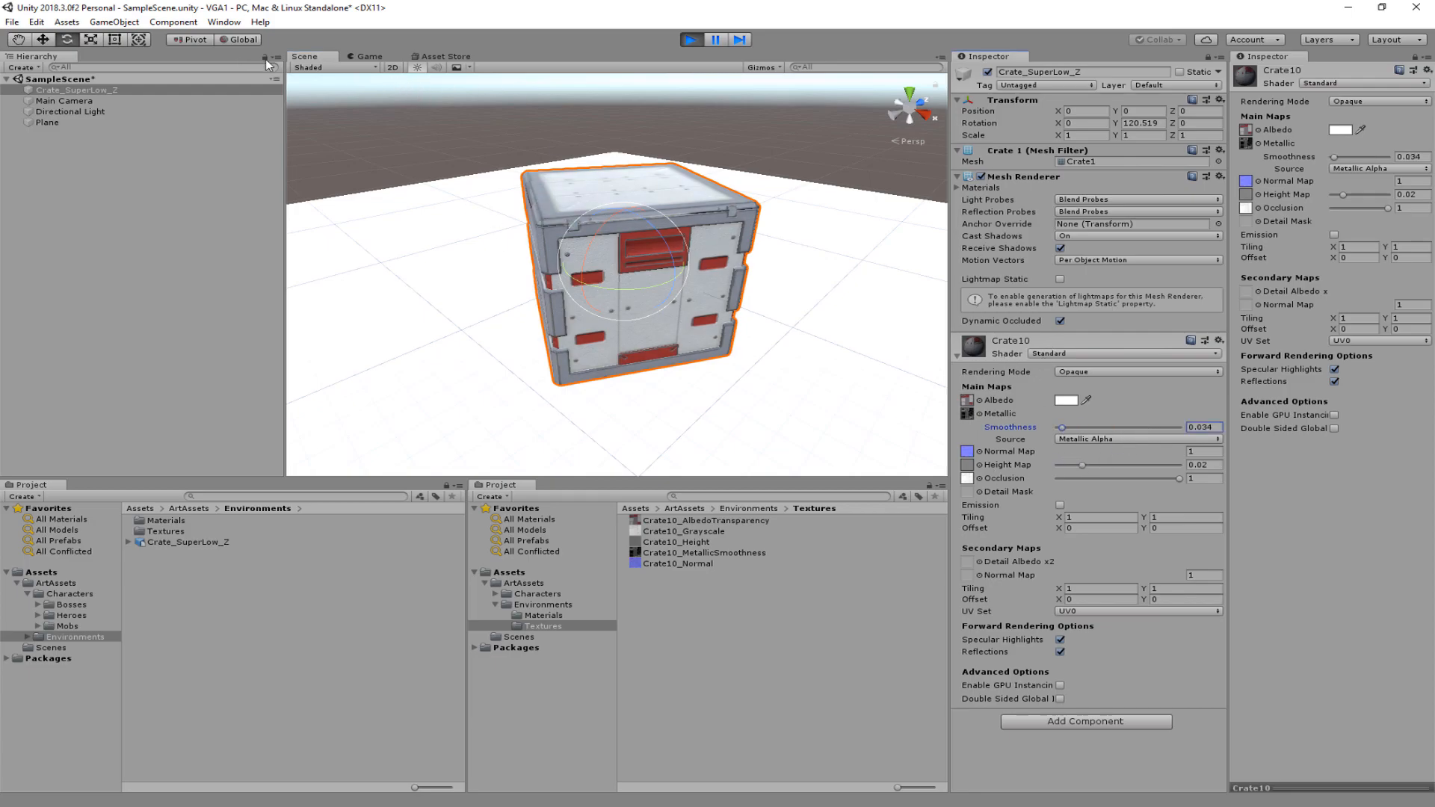
click(692, 39)
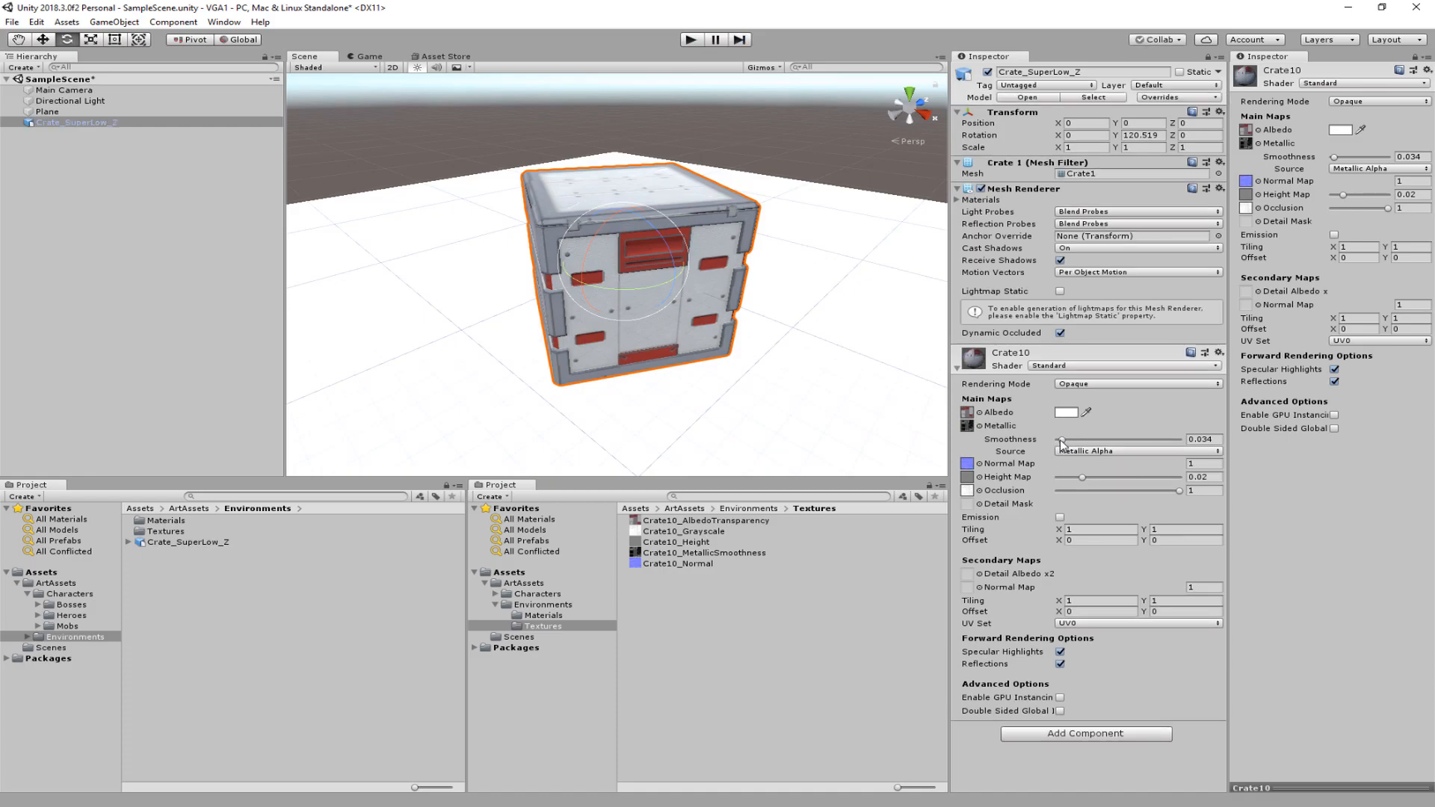
Step: Raise the Crate10 material's smoothness to about 0.889
drag(1062, 440, 1166, 450)
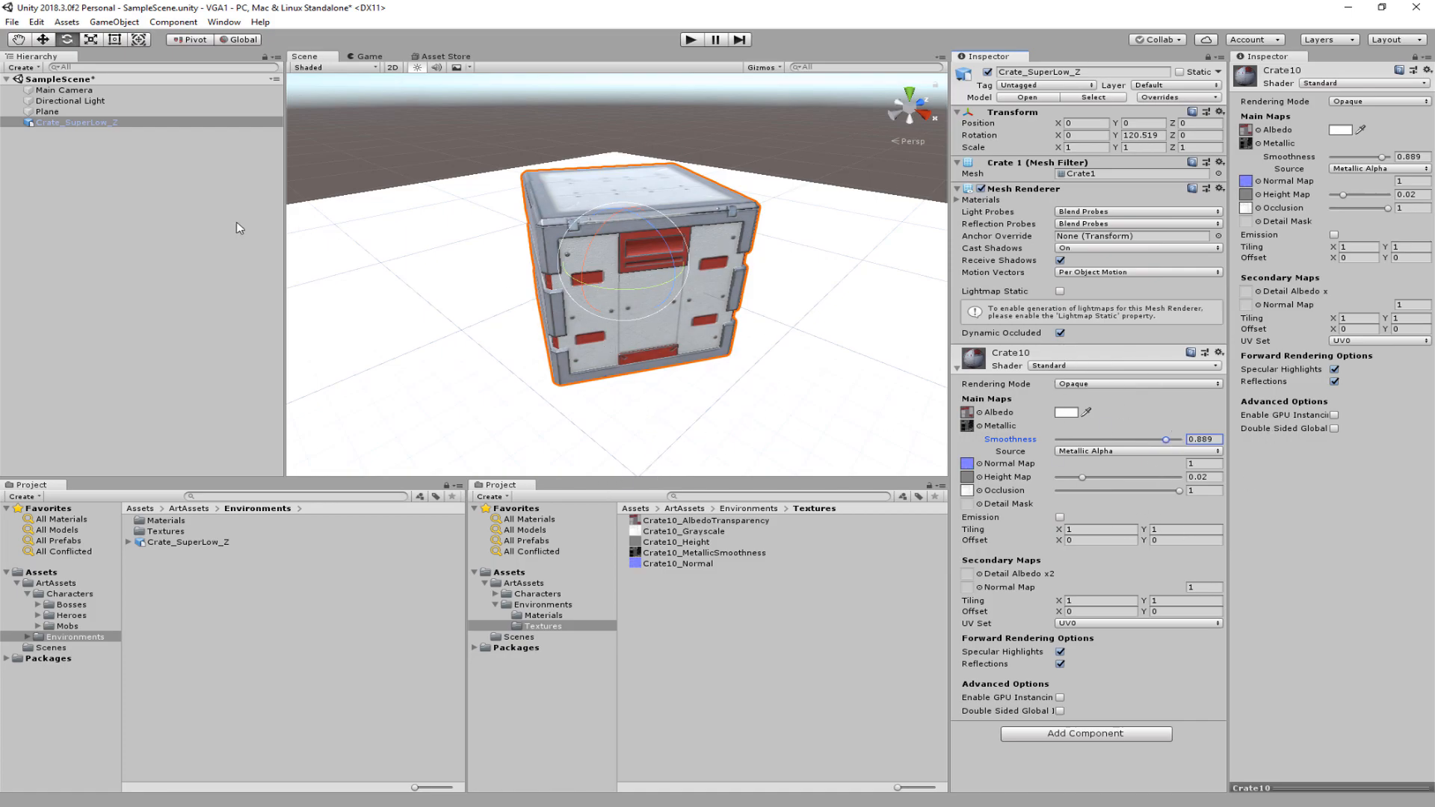
alt+drag(754, 204, 835, 215)
alt+drag(598, 176, 666, 154)
mouse_move(666, 154)
middle_down()
mouse_move(670, 182)
mouse_move(674, 157)
mouse_move(652, 178)
middle_up()
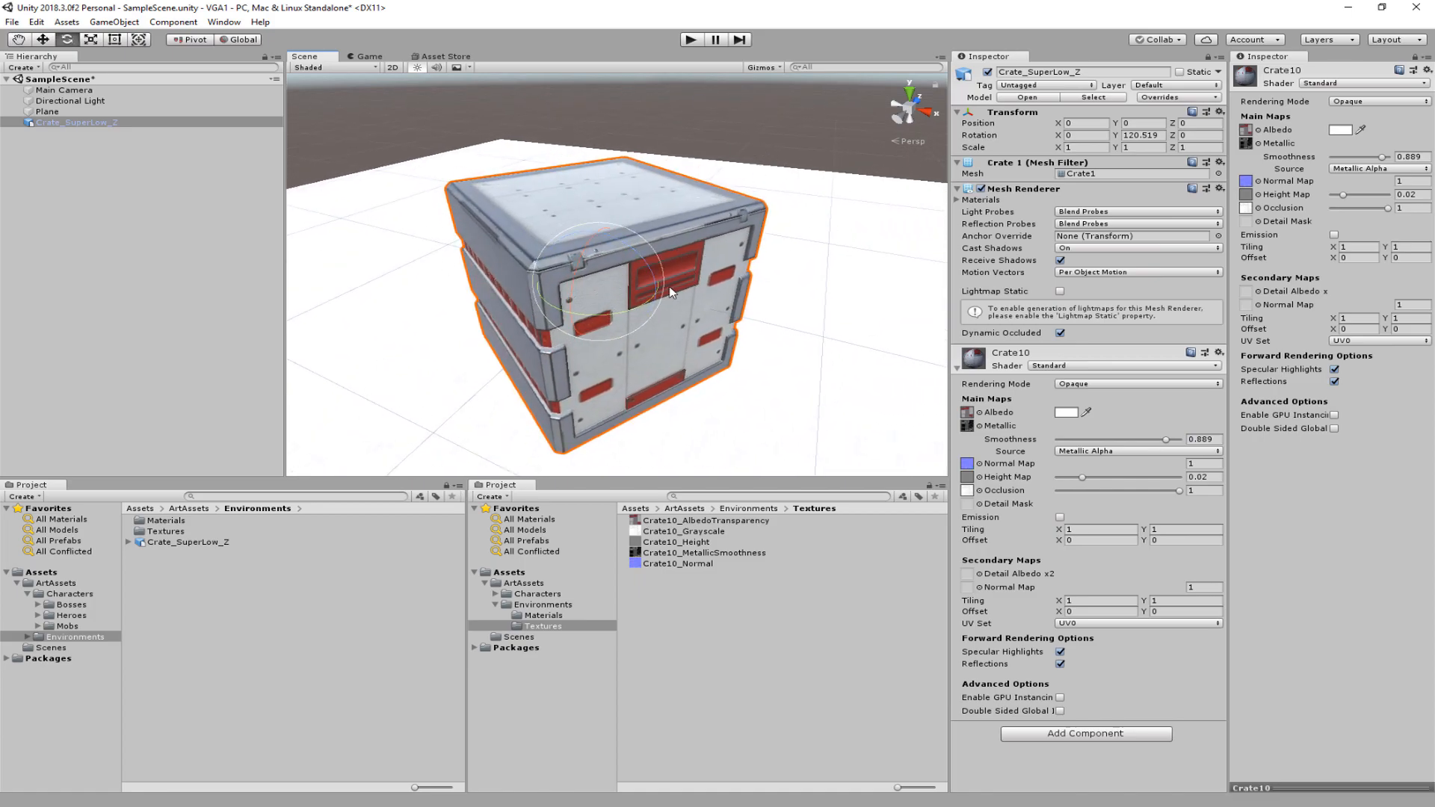
Step: Search the Asset Store for "standard assets" and open the Standard Assets package page by Unity Technologies
click(443, 57)
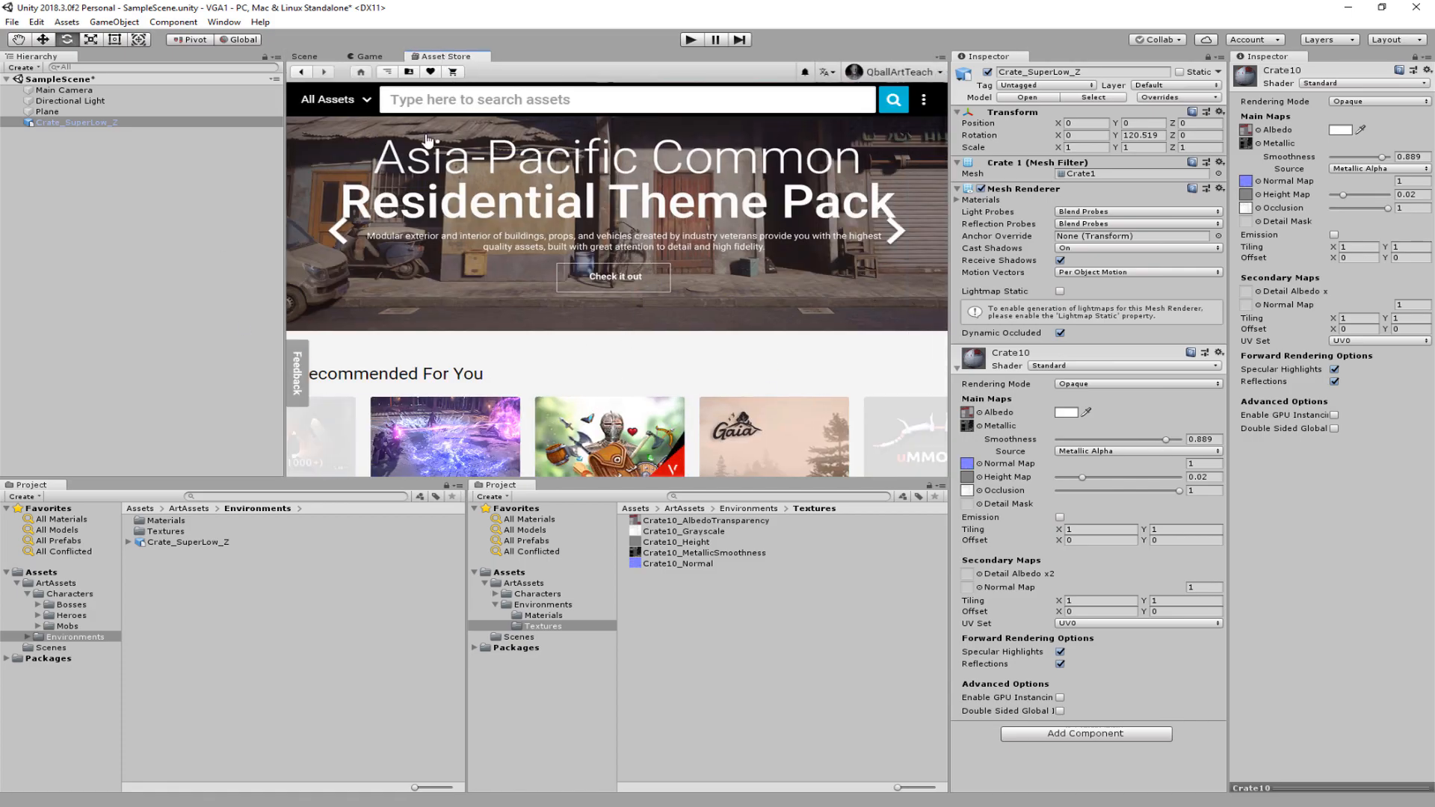
click(699, 102)
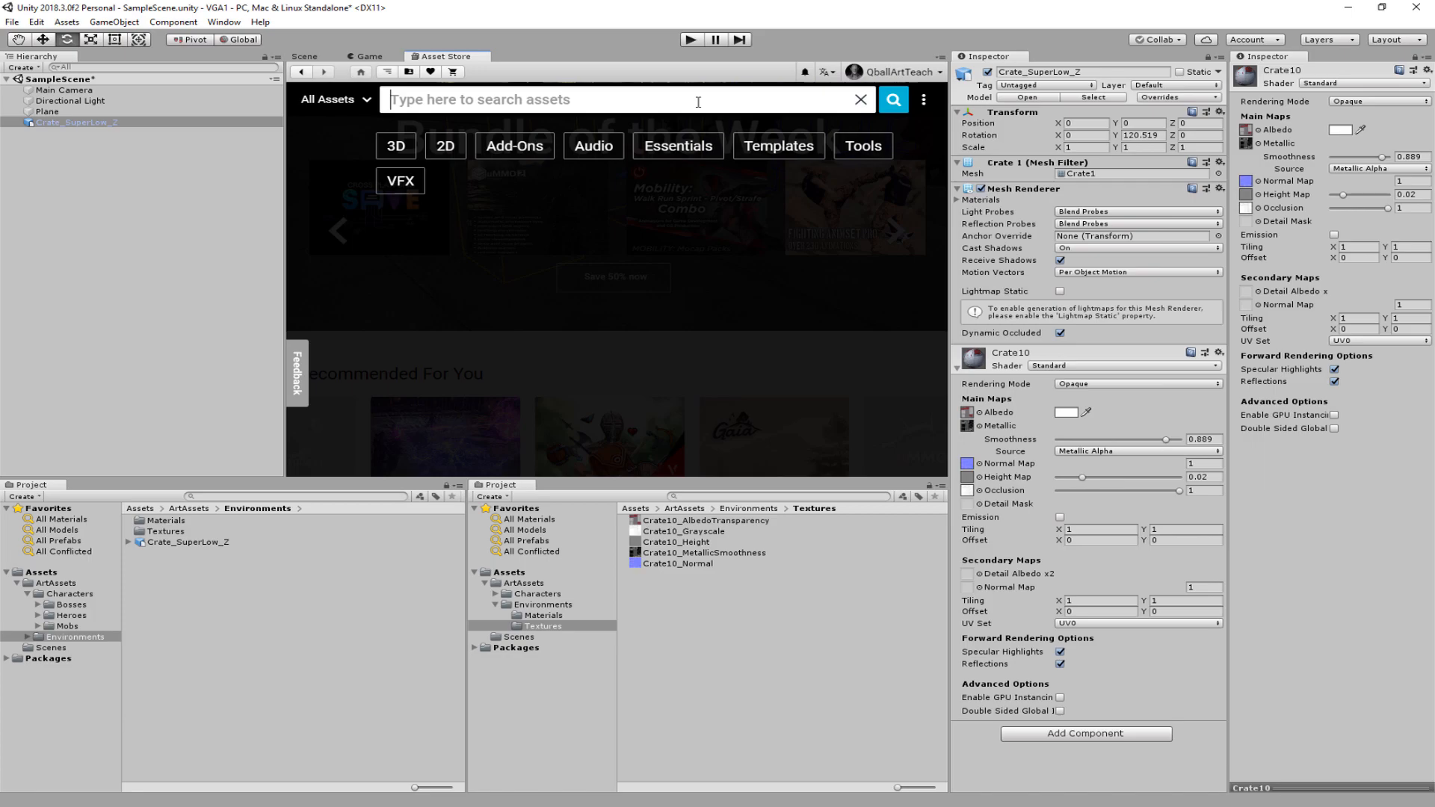
text(stan)
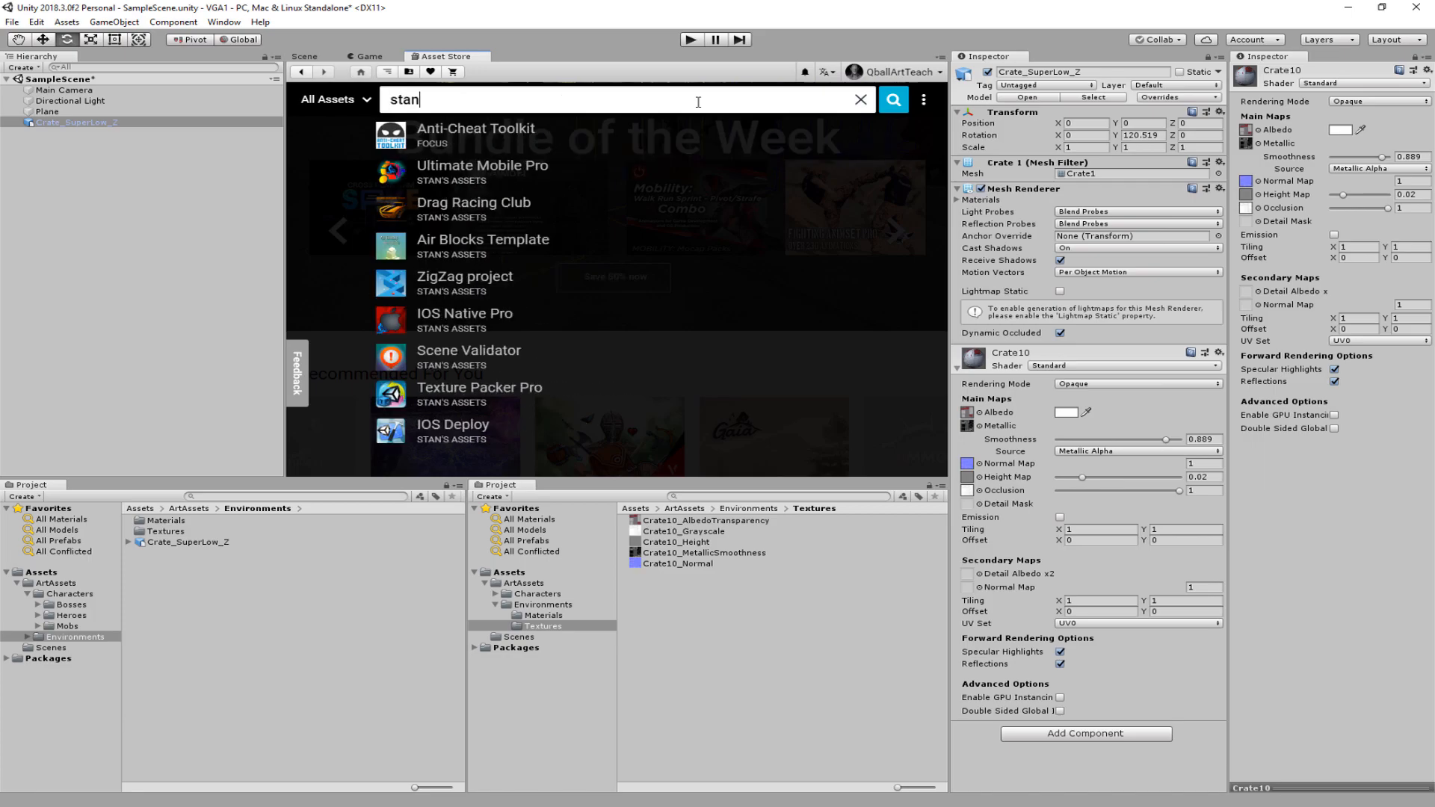
text(dard)
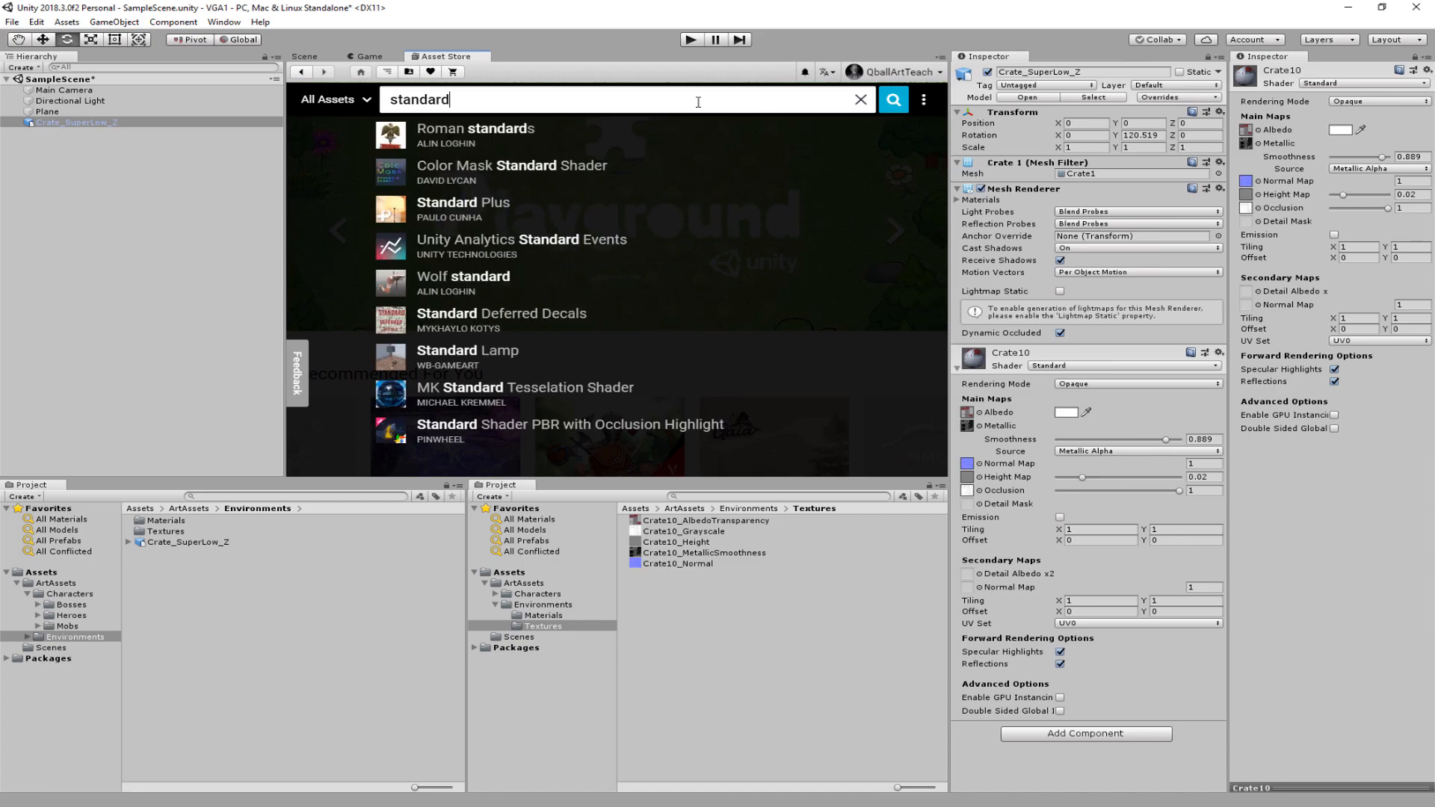
text( assets)
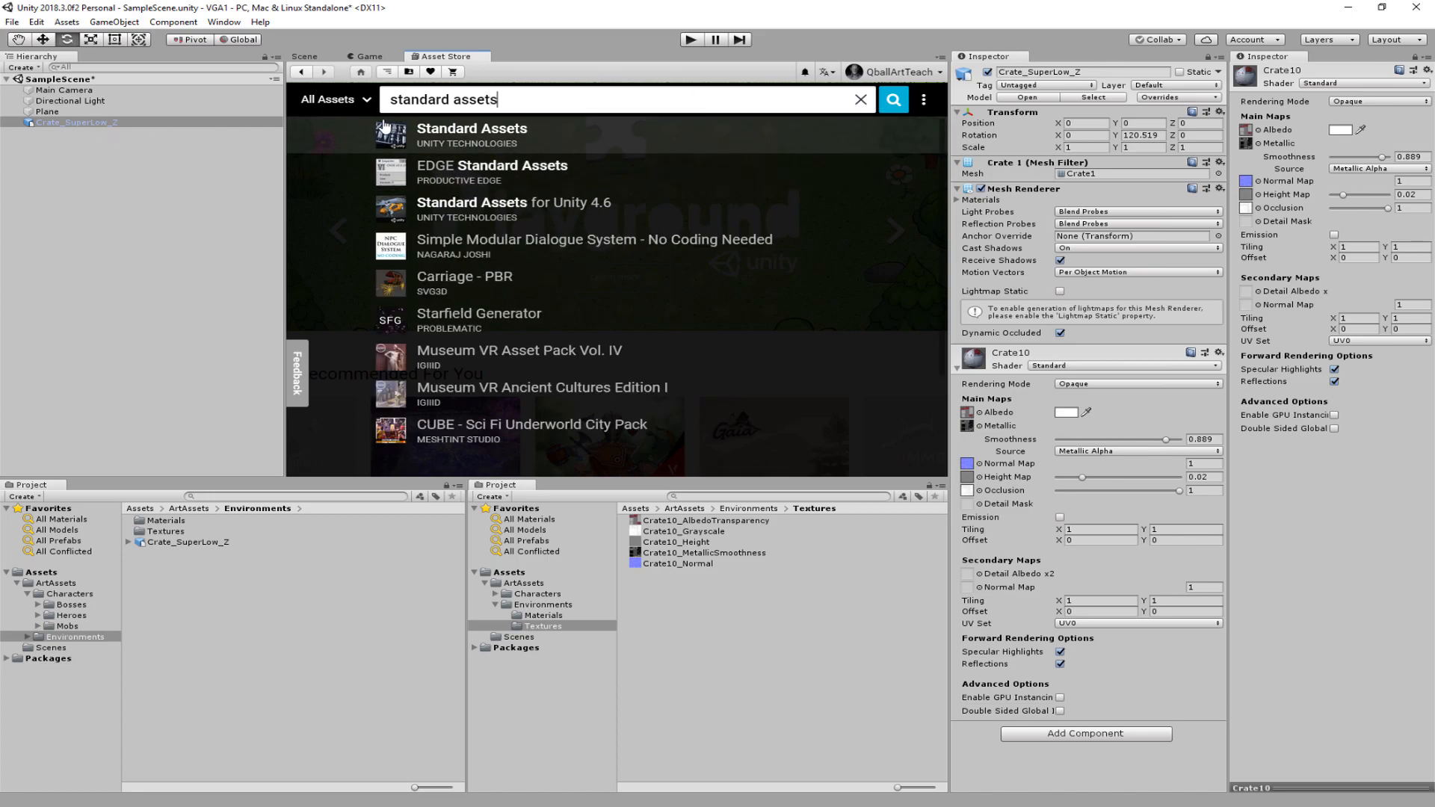
click(398, 137)
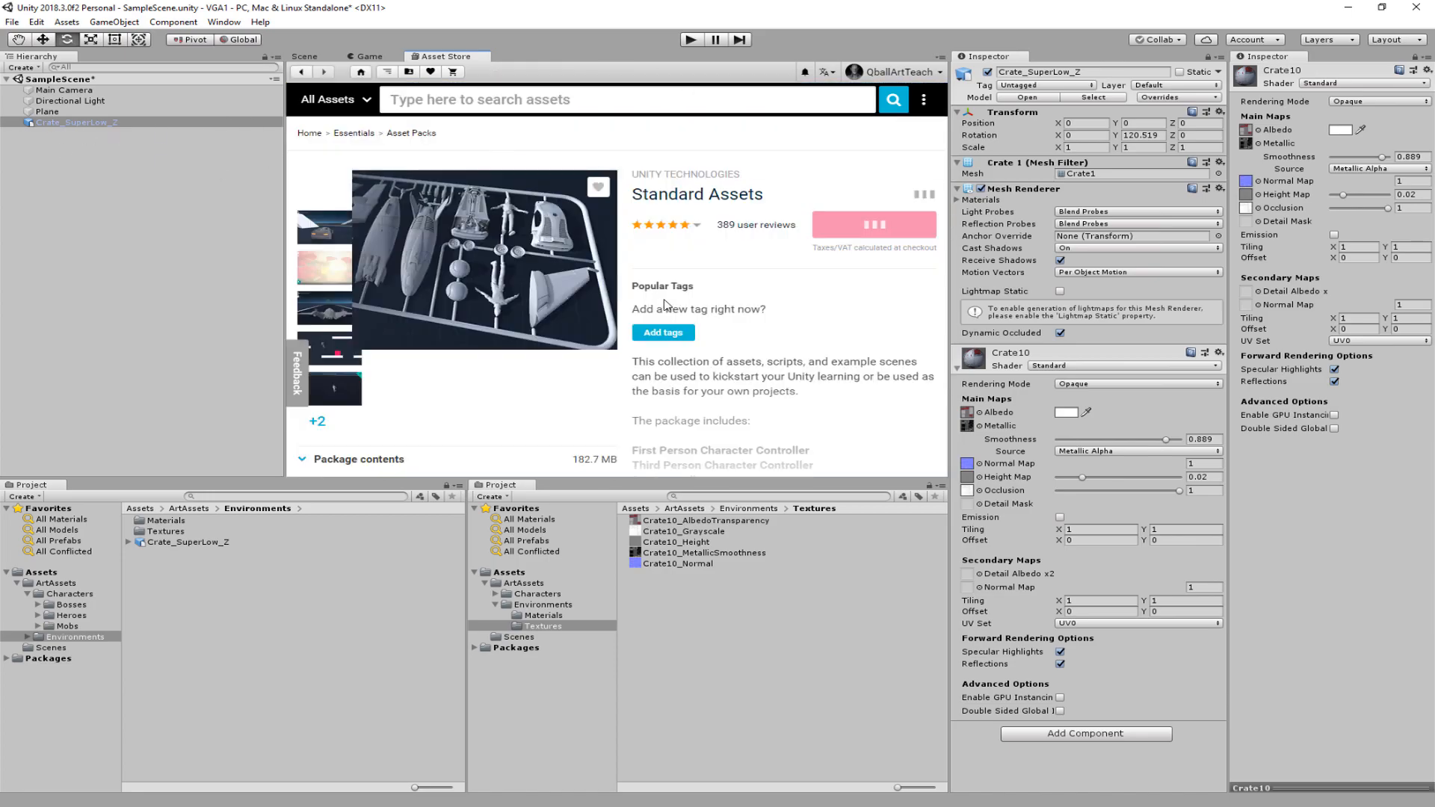
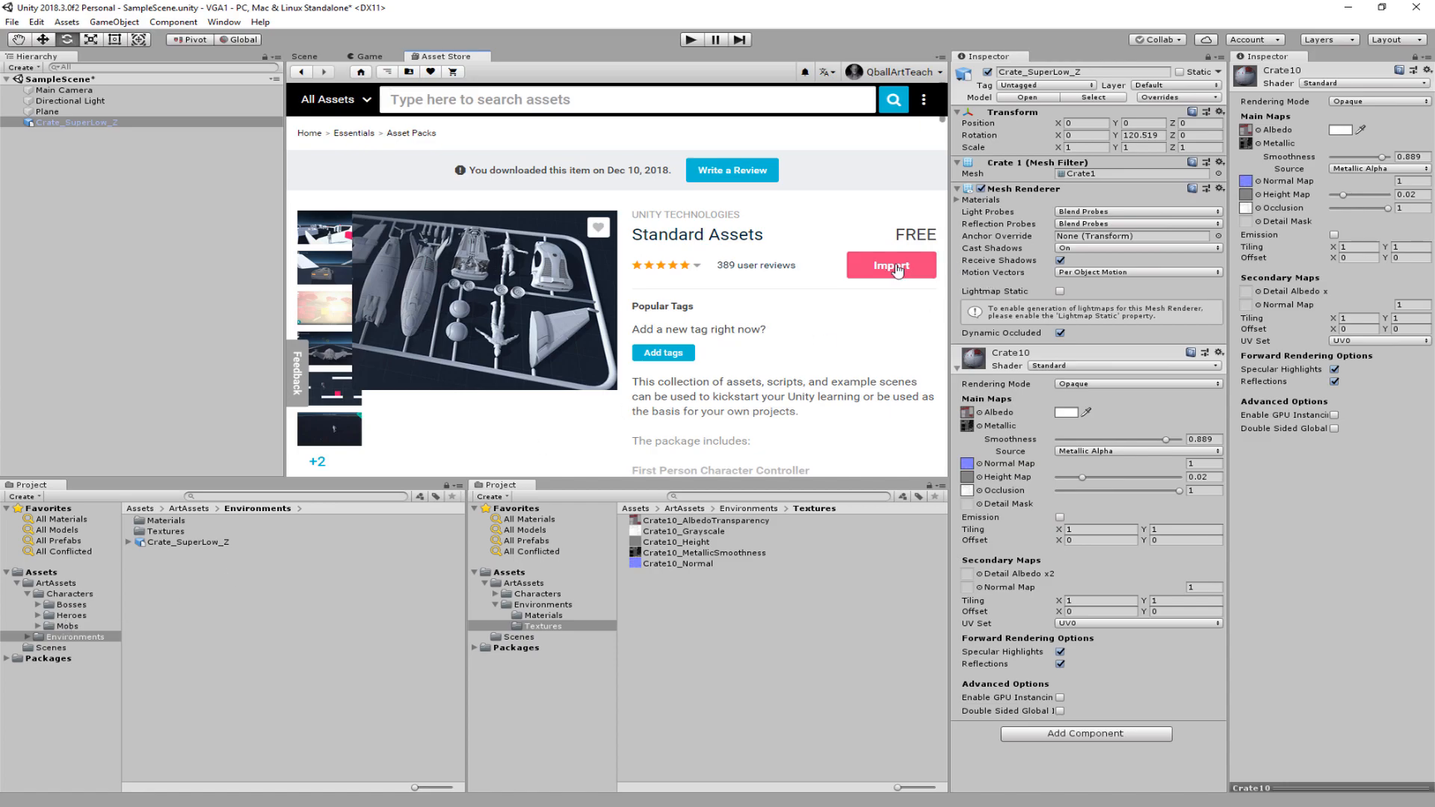
Step: Review the contents of the Standard Assets package in an enlarged import dialog and import all of its items
click(897, 271)
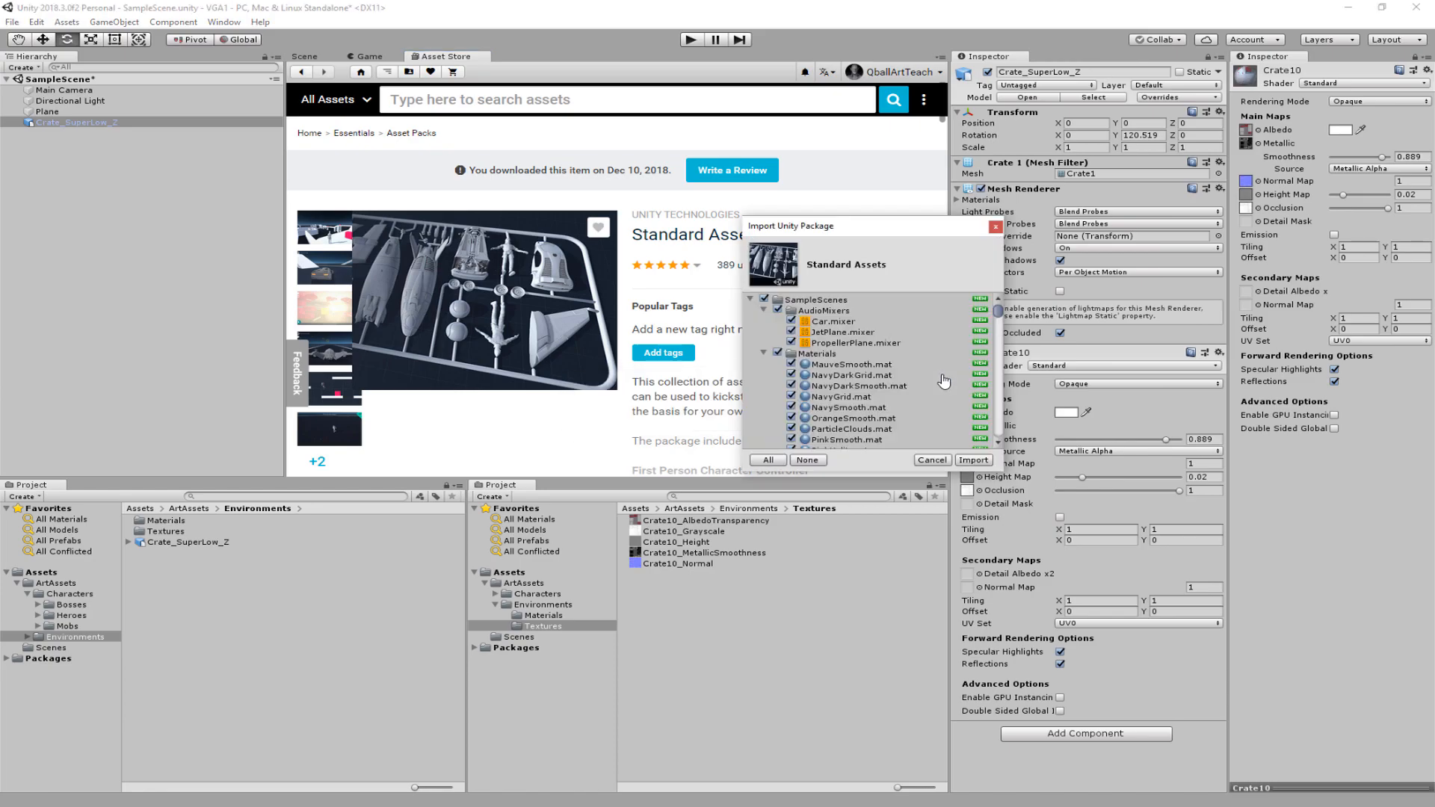
drag(854, 229, 473, 143)
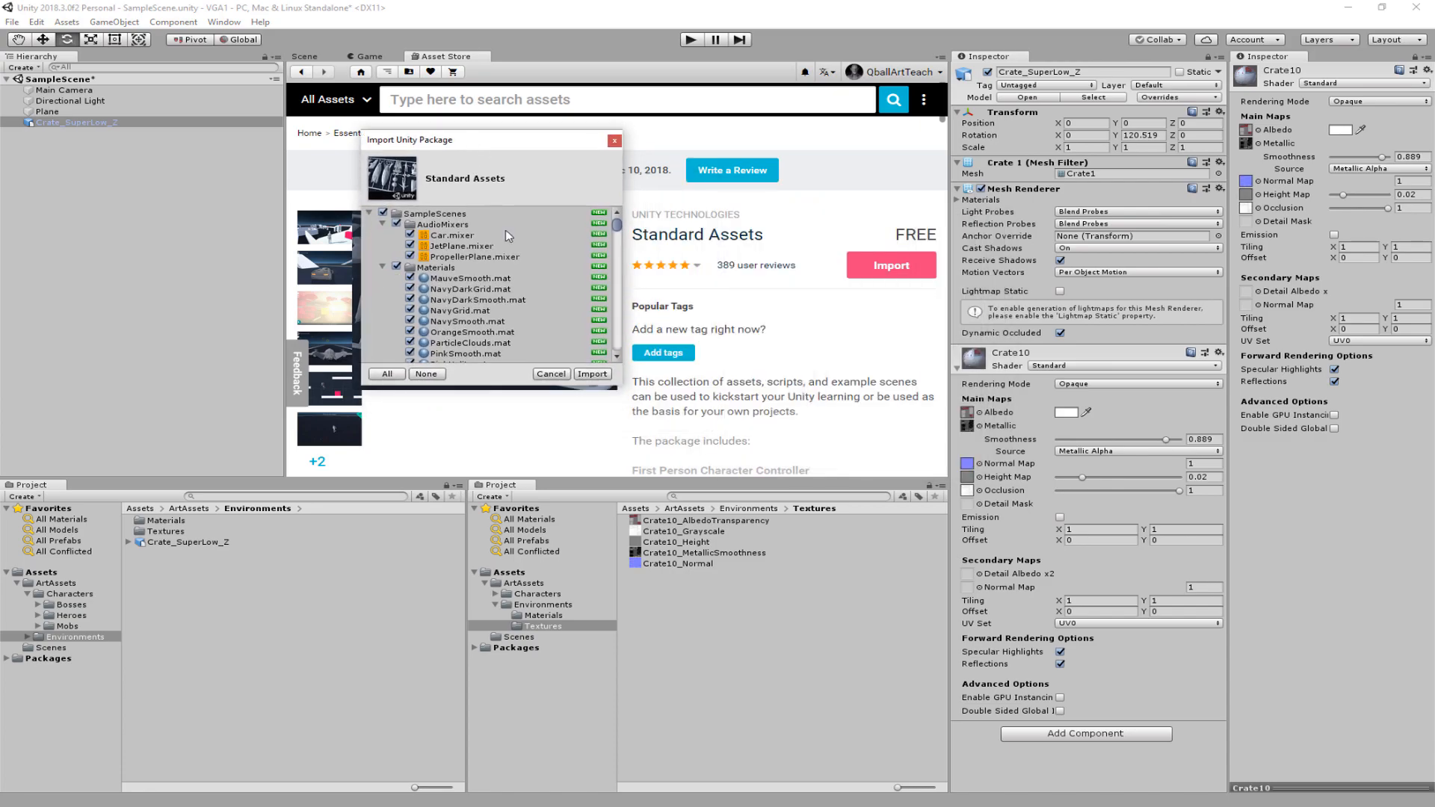
drag(625, 386, 933, 617)
scroll(692, 407, down, 10)
scroll(693, 408, down, 15)
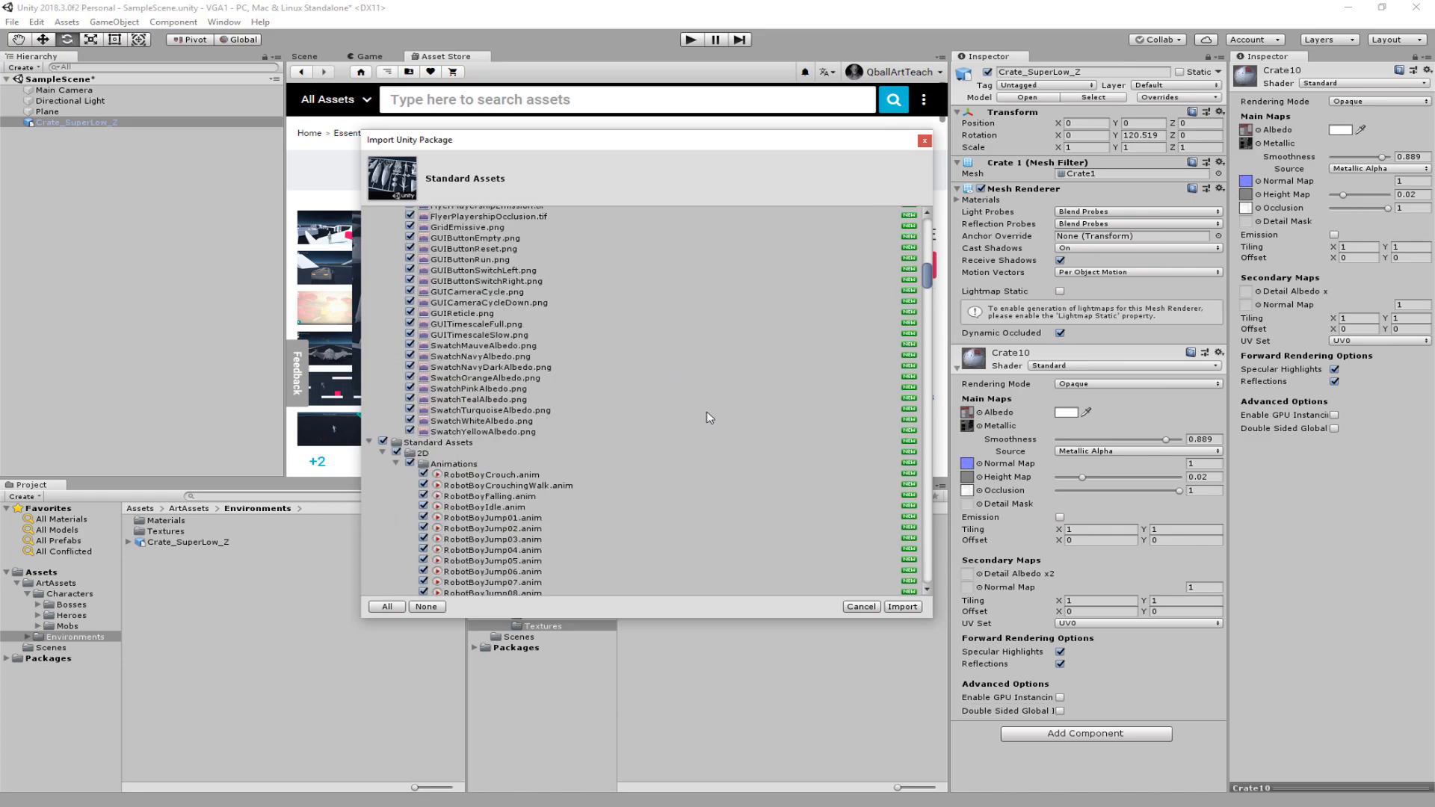
scroll(716, 443, down, 15)
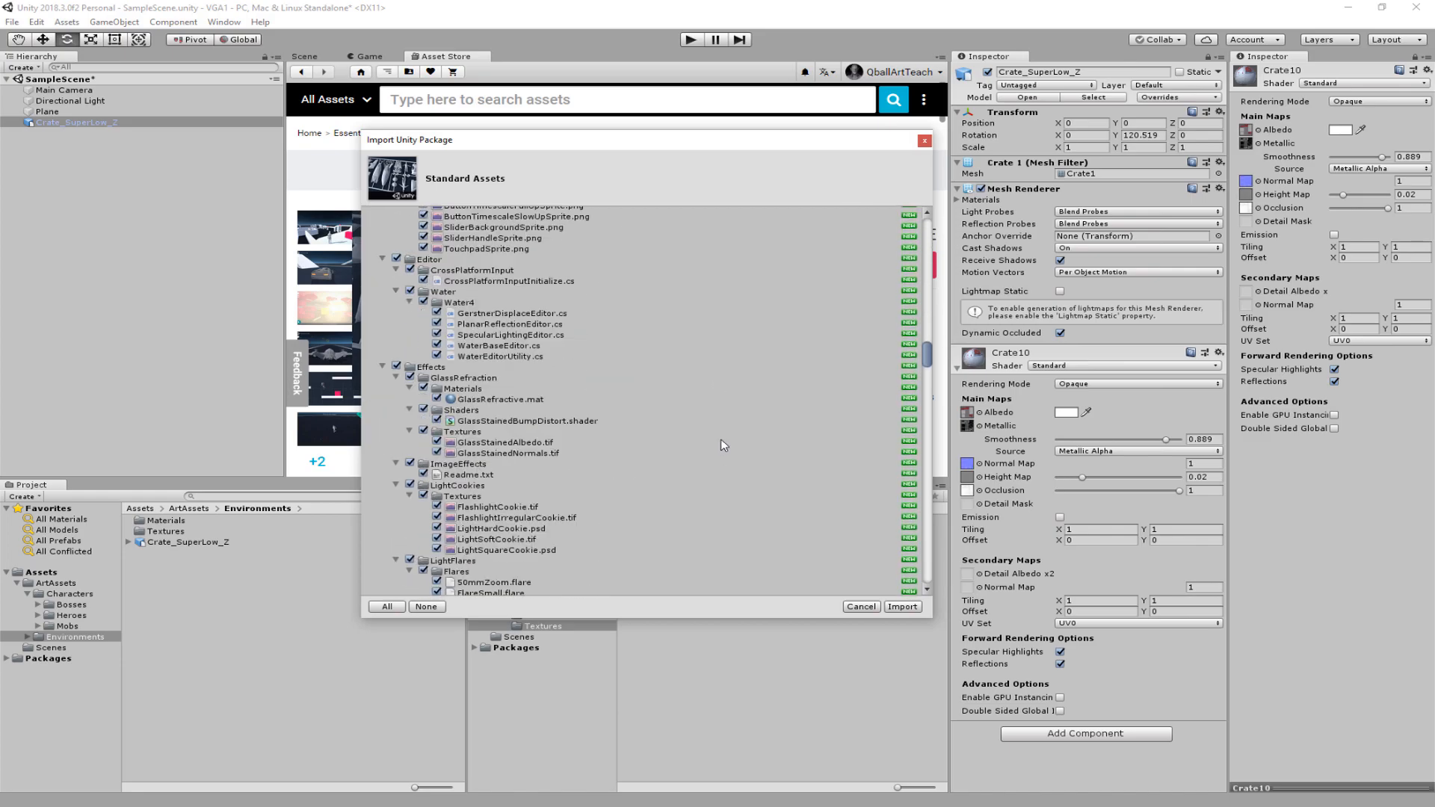
drag(931, 395, 942, 208)
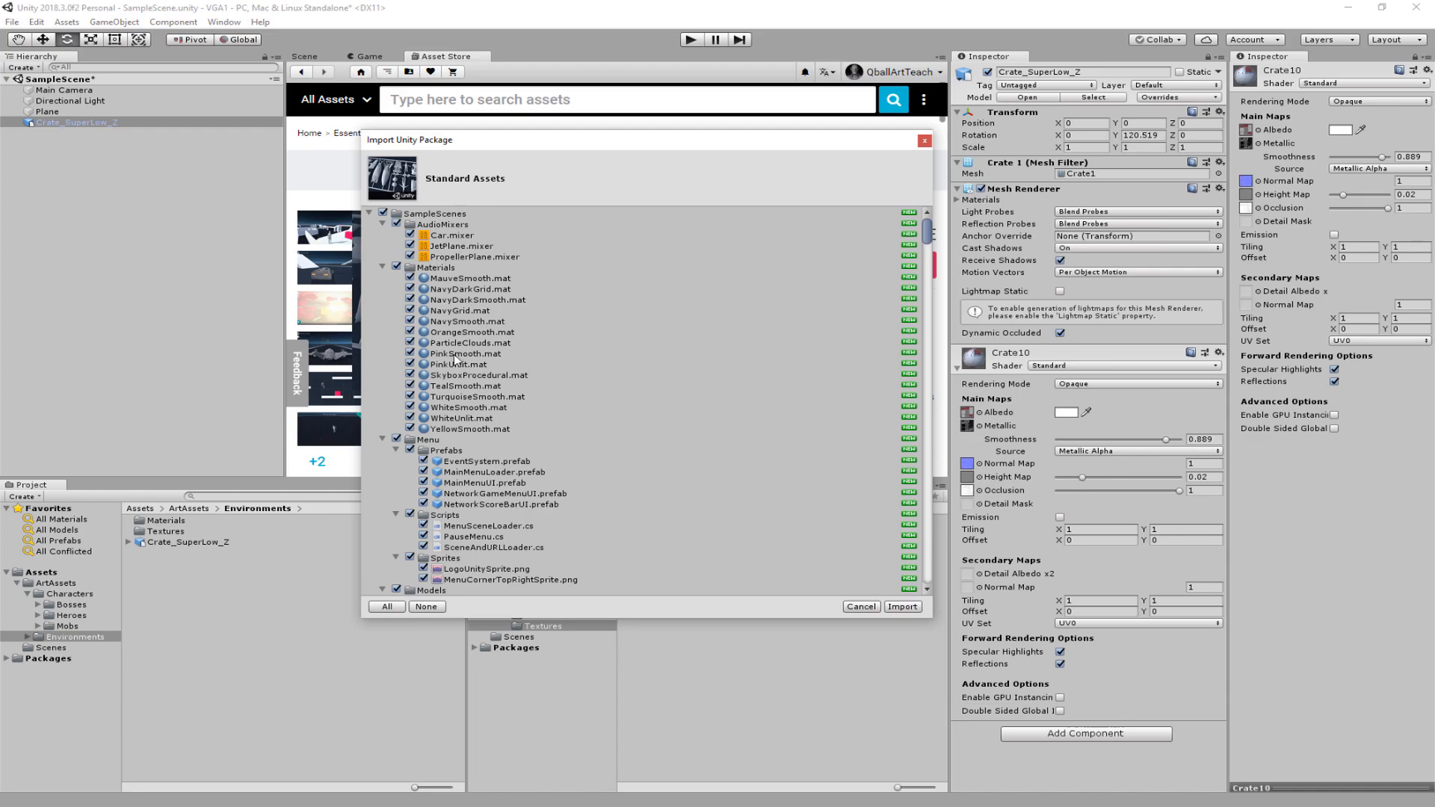
click(902, 607)
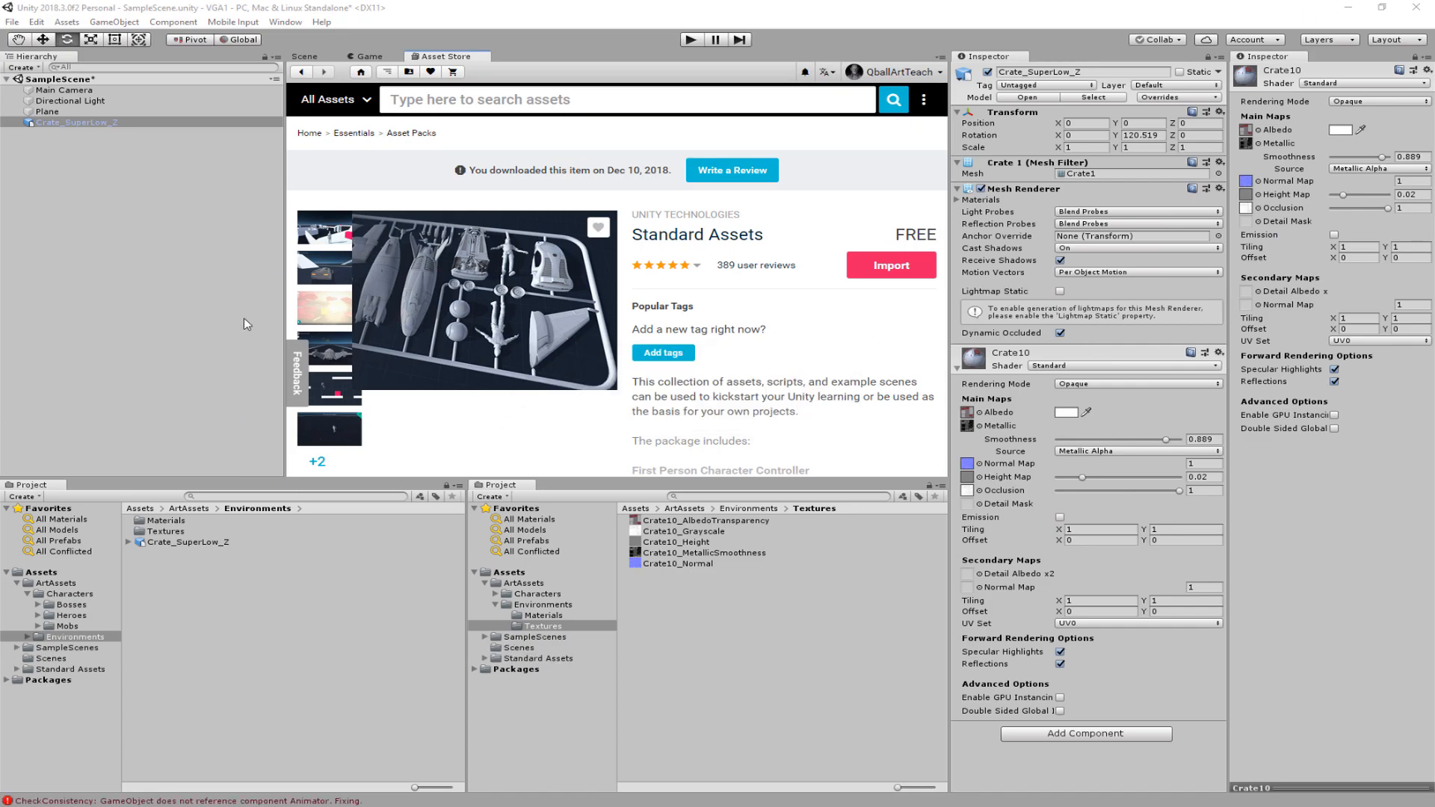
Step: Return to the Scene view, open the Standard Assets > ParticleSystems > Prefabs folder, and enlarge the Project window and its folder tree
click(307, 56)
middle_drag(464, 334, 497, 302)
right_drag(497, 302, 385, 320)
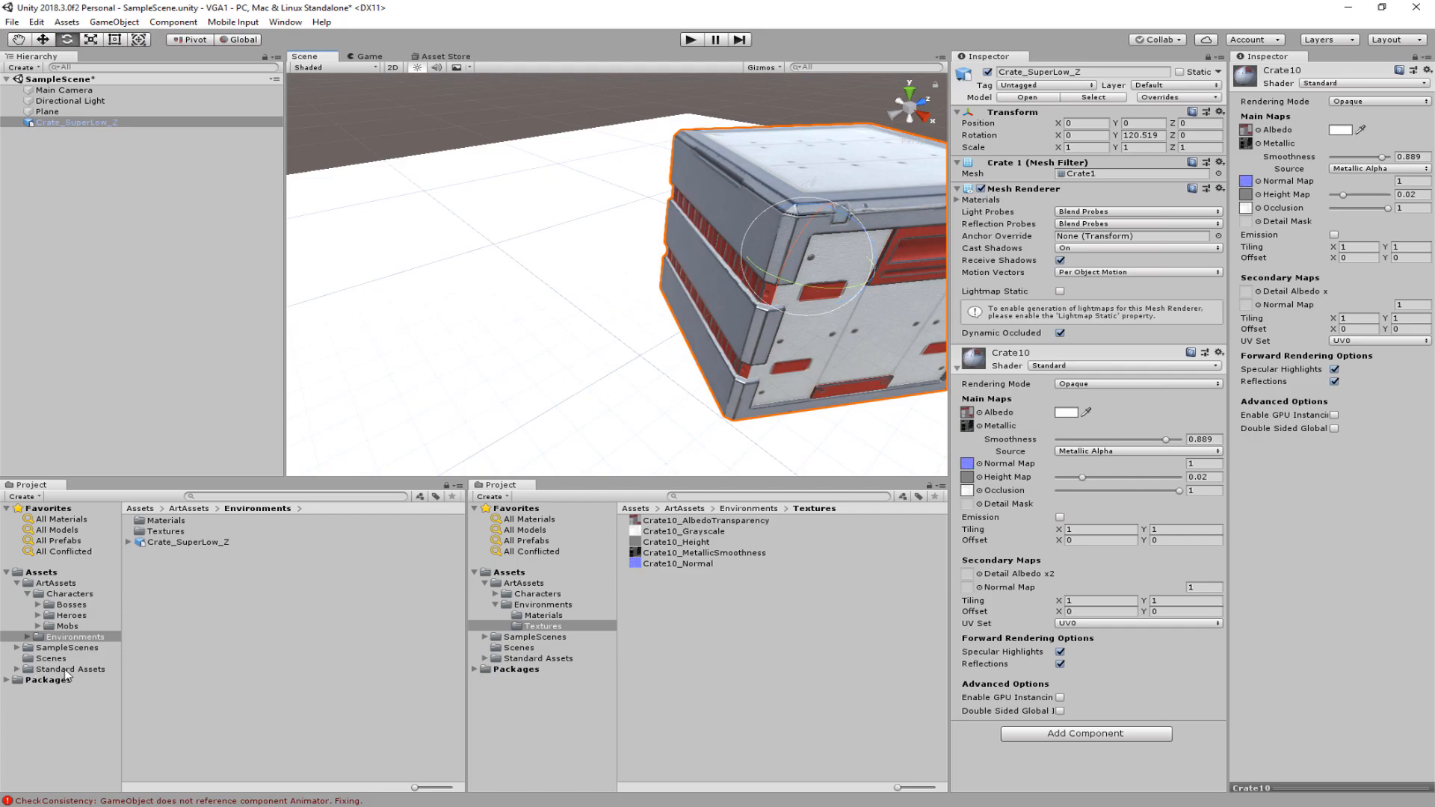
click(26, 672)
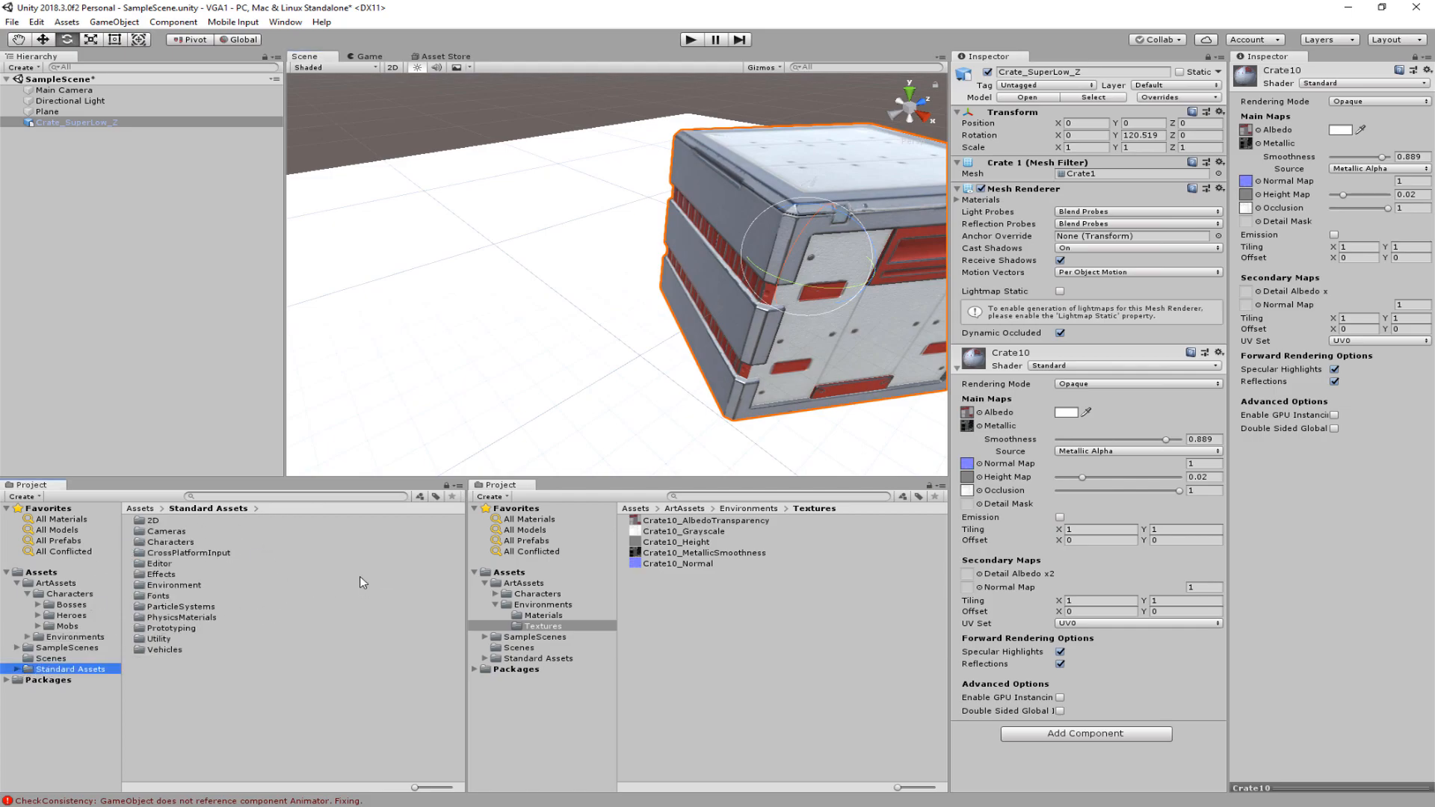
double_click(183, 607)
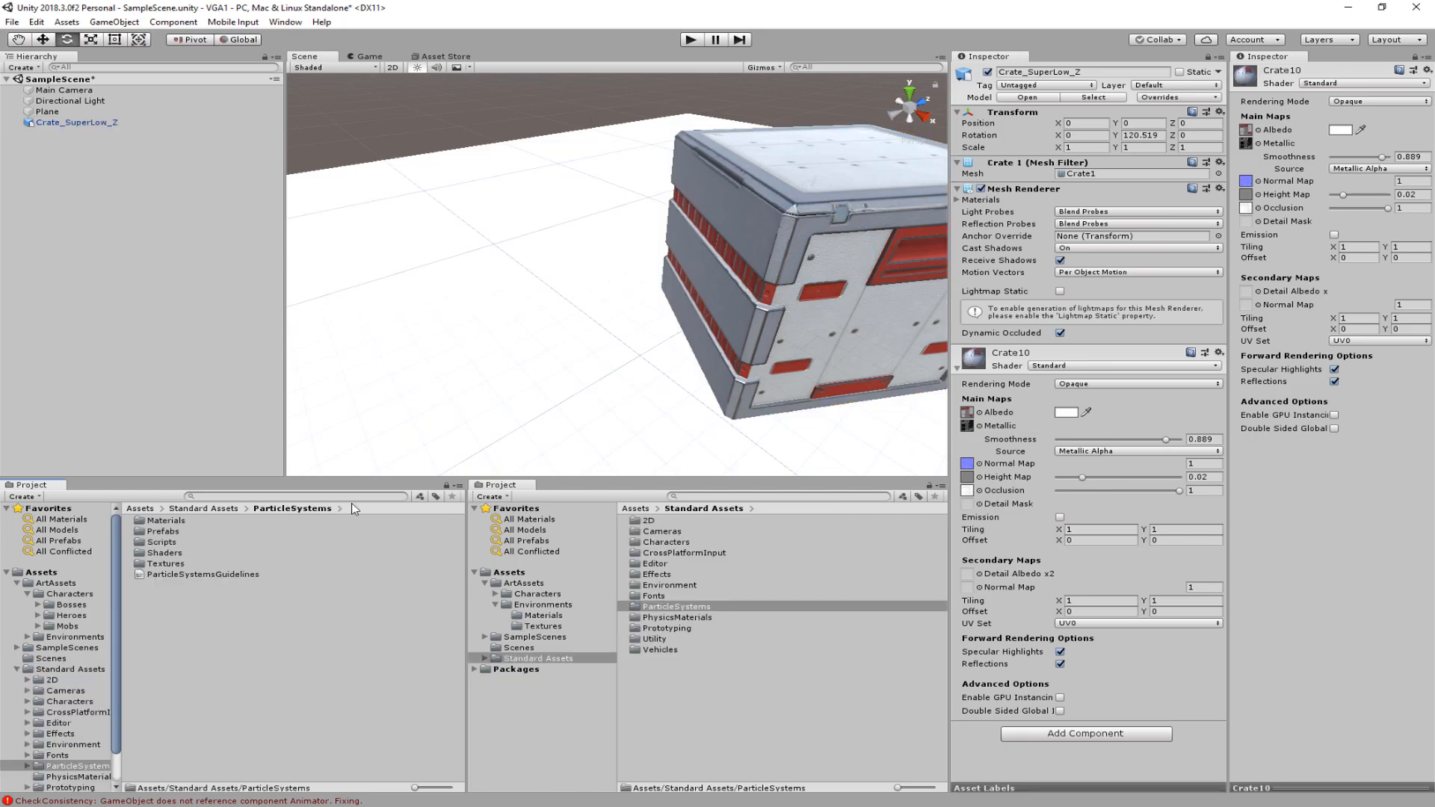
drag(344, 478, 344, 434)
key(q)
key(f)
key(e)
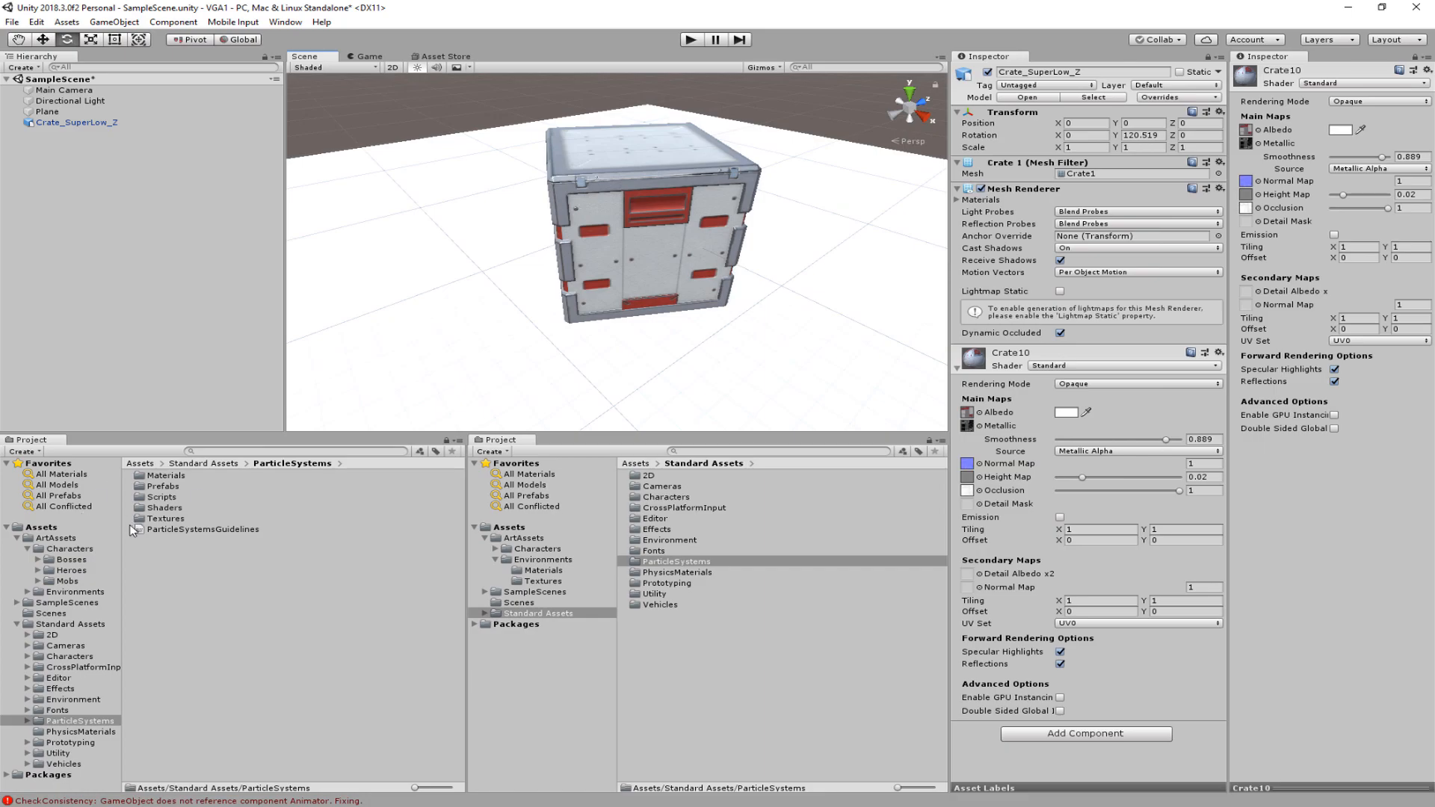
double_click(159, 487)
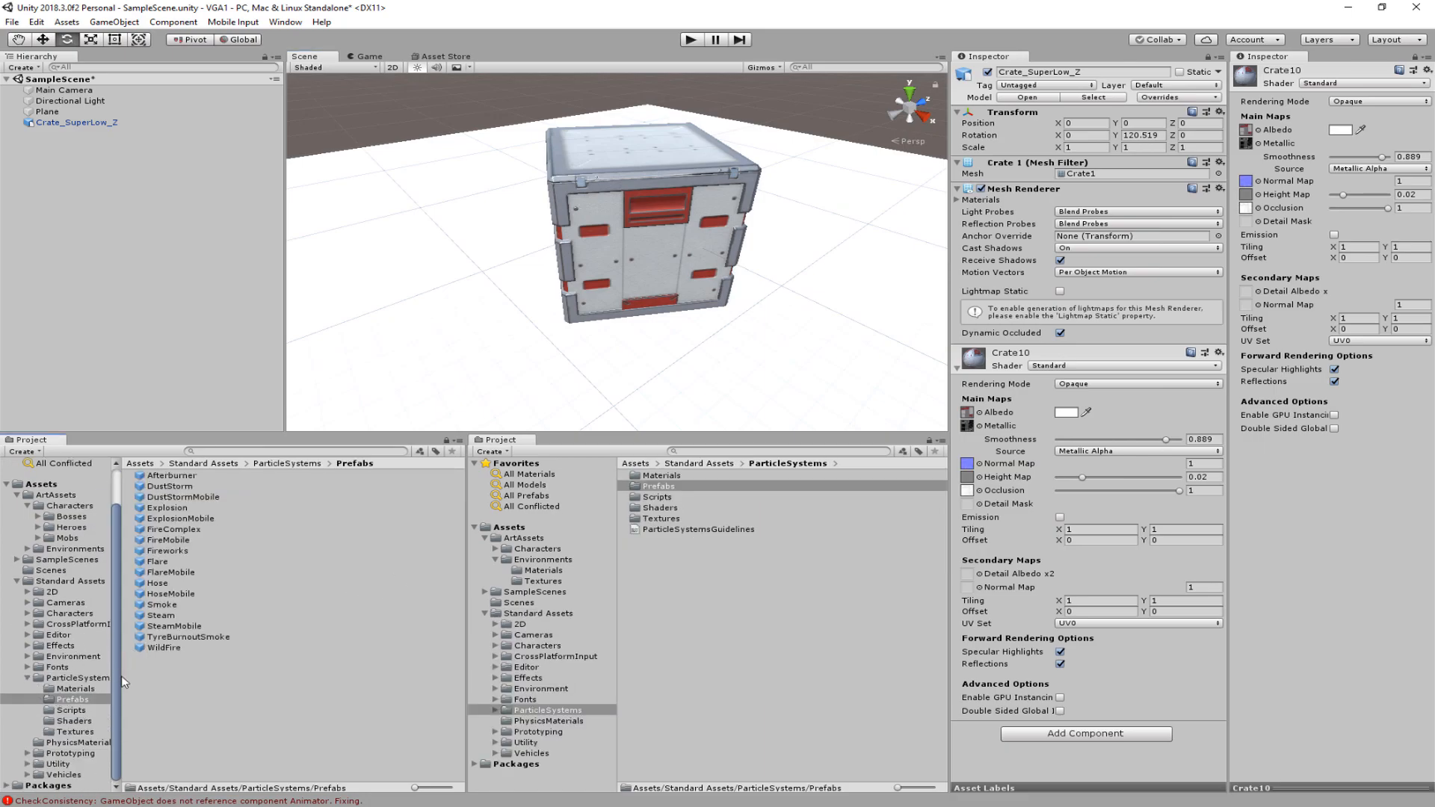
drag(121, 682, 208, 682)
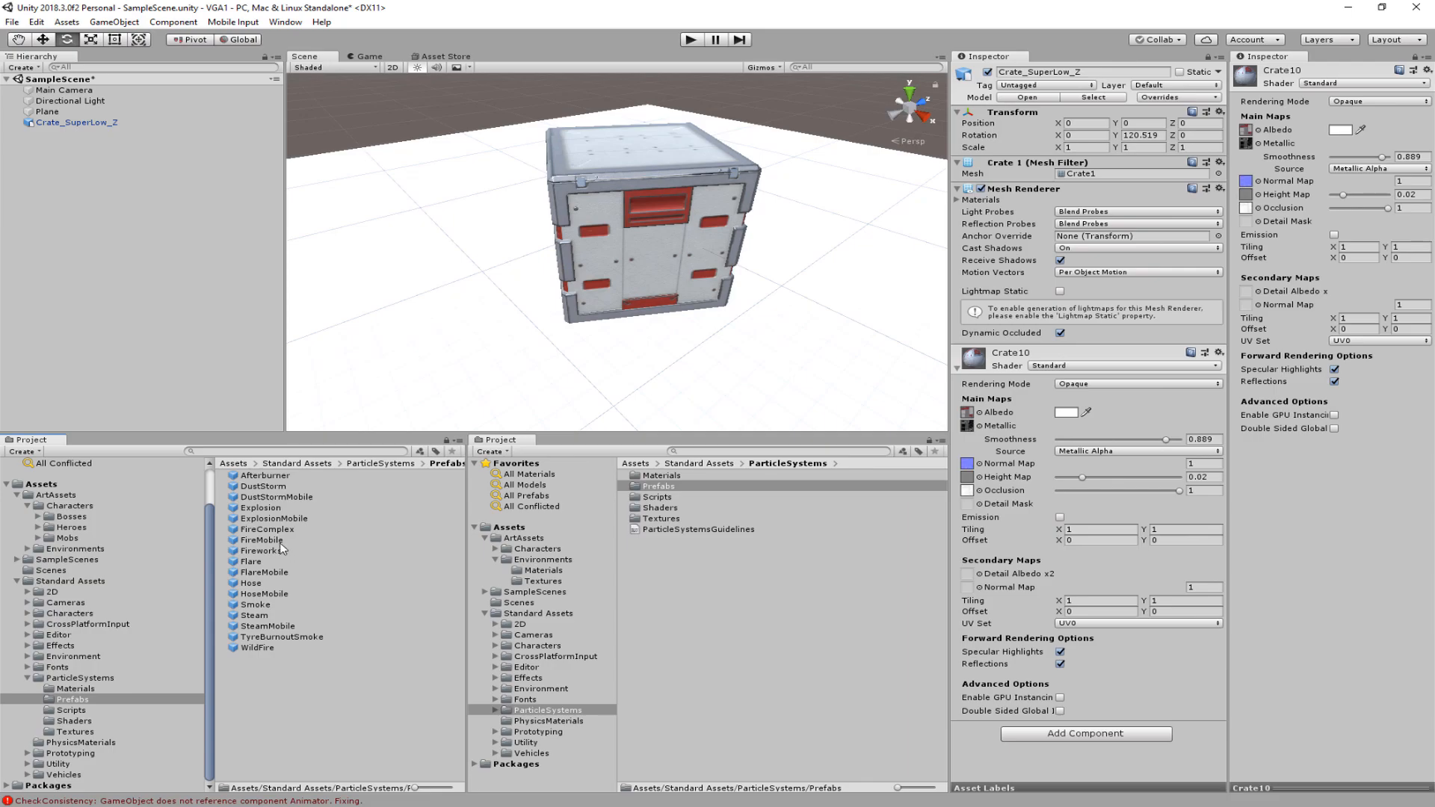
Step: Place the FireComplex prefab in the scene near the crate and frame it
drag(285, 531, 434, 236)
key(f)
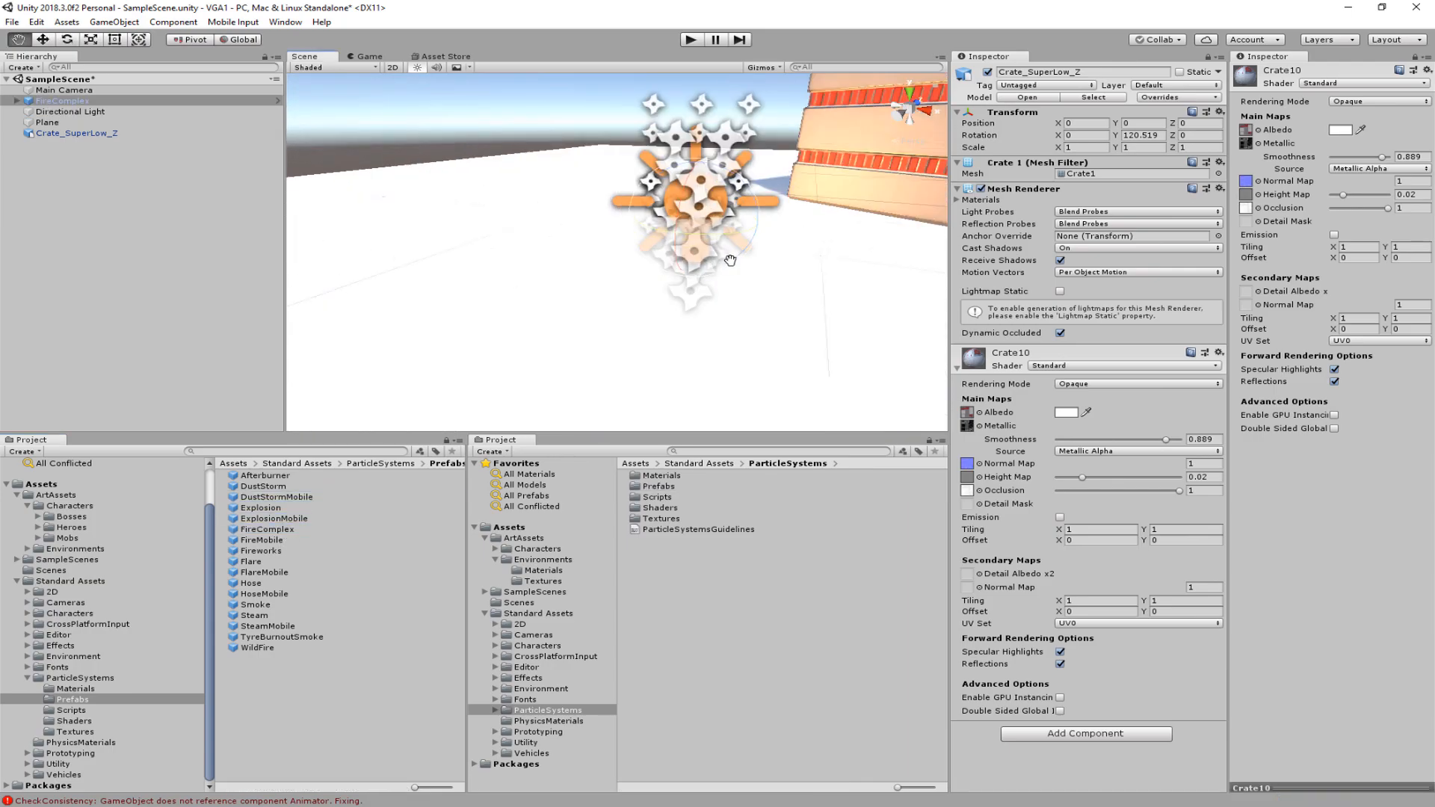
Step: Turn off 3D Icons and Show Grid in the Scene view's gizmo settings
click(780, 69)
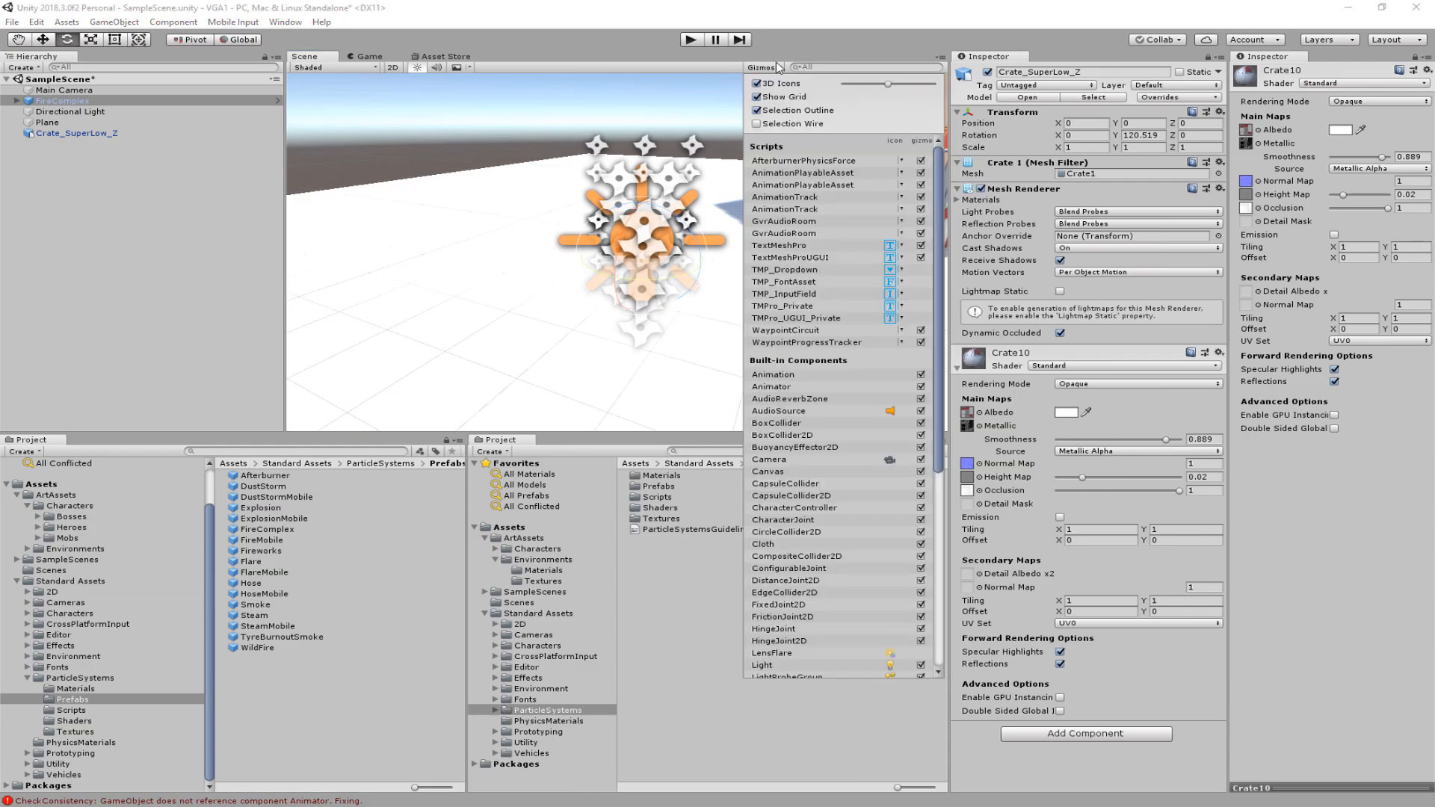
click(755, 83)
click(780, 69)
click(780, 69)
click(777, 98)
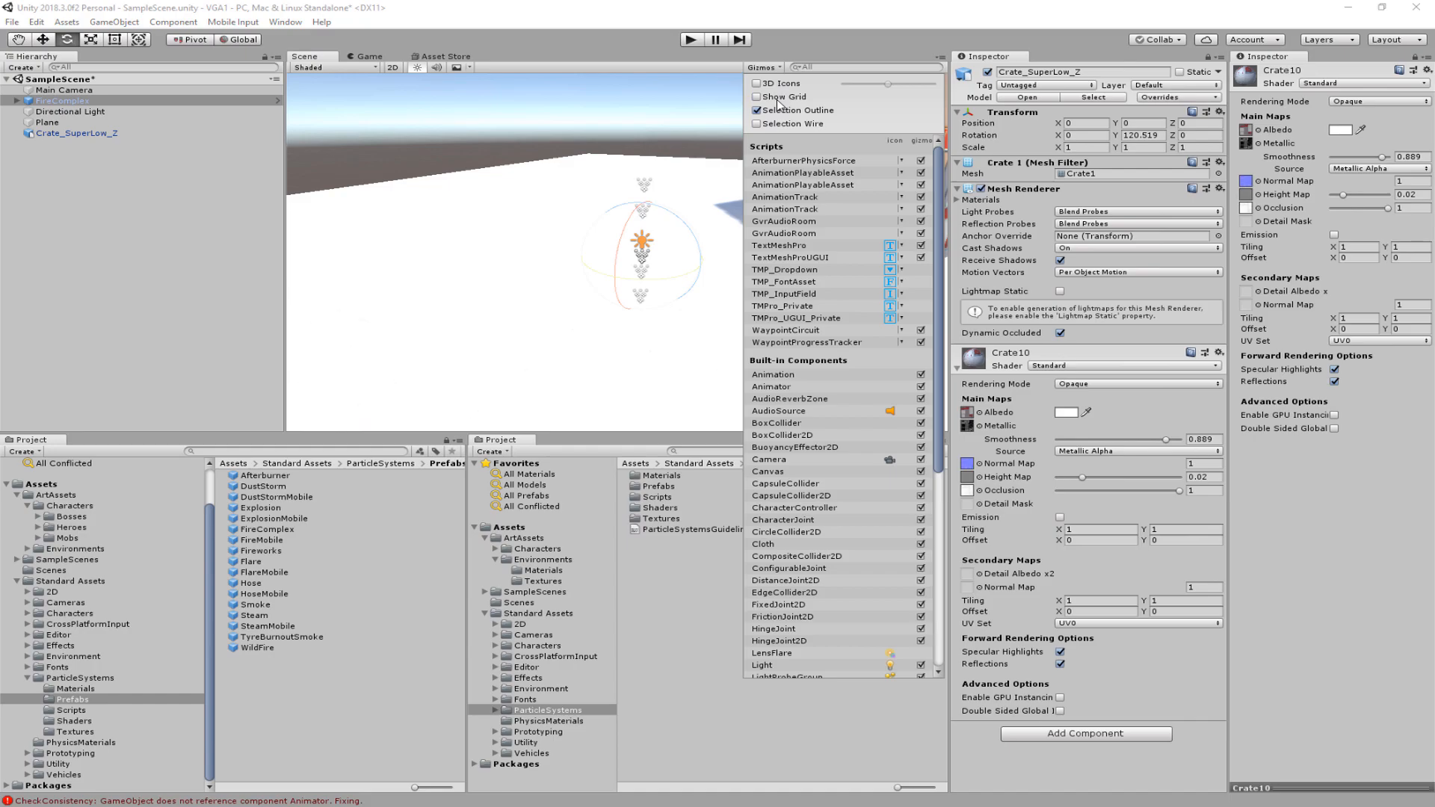
click(646, 260)
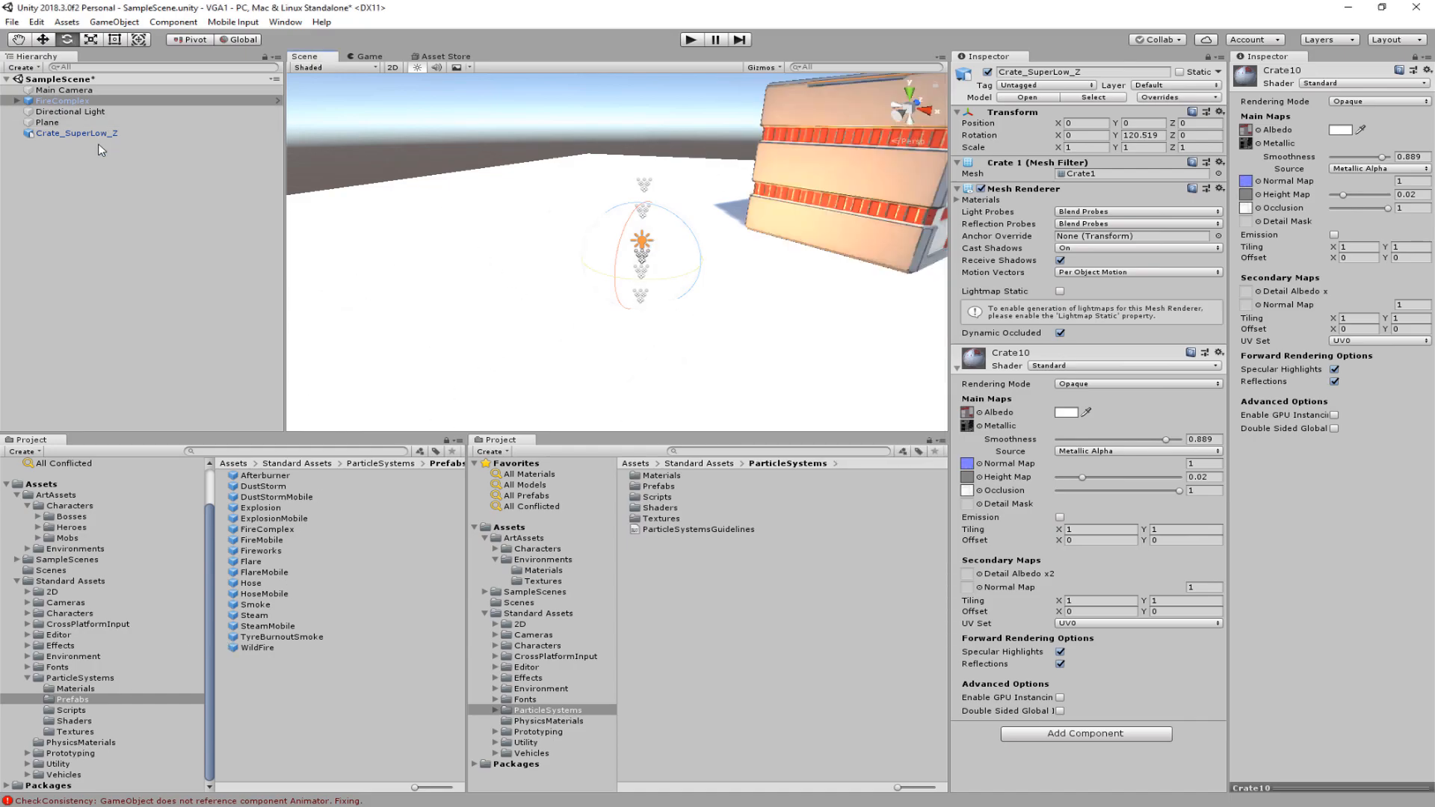
Step: Expand FireComplex in the hierarchy and raise the whole effect above its placed position beside the crate
click(28, 103)
click(17, 100)
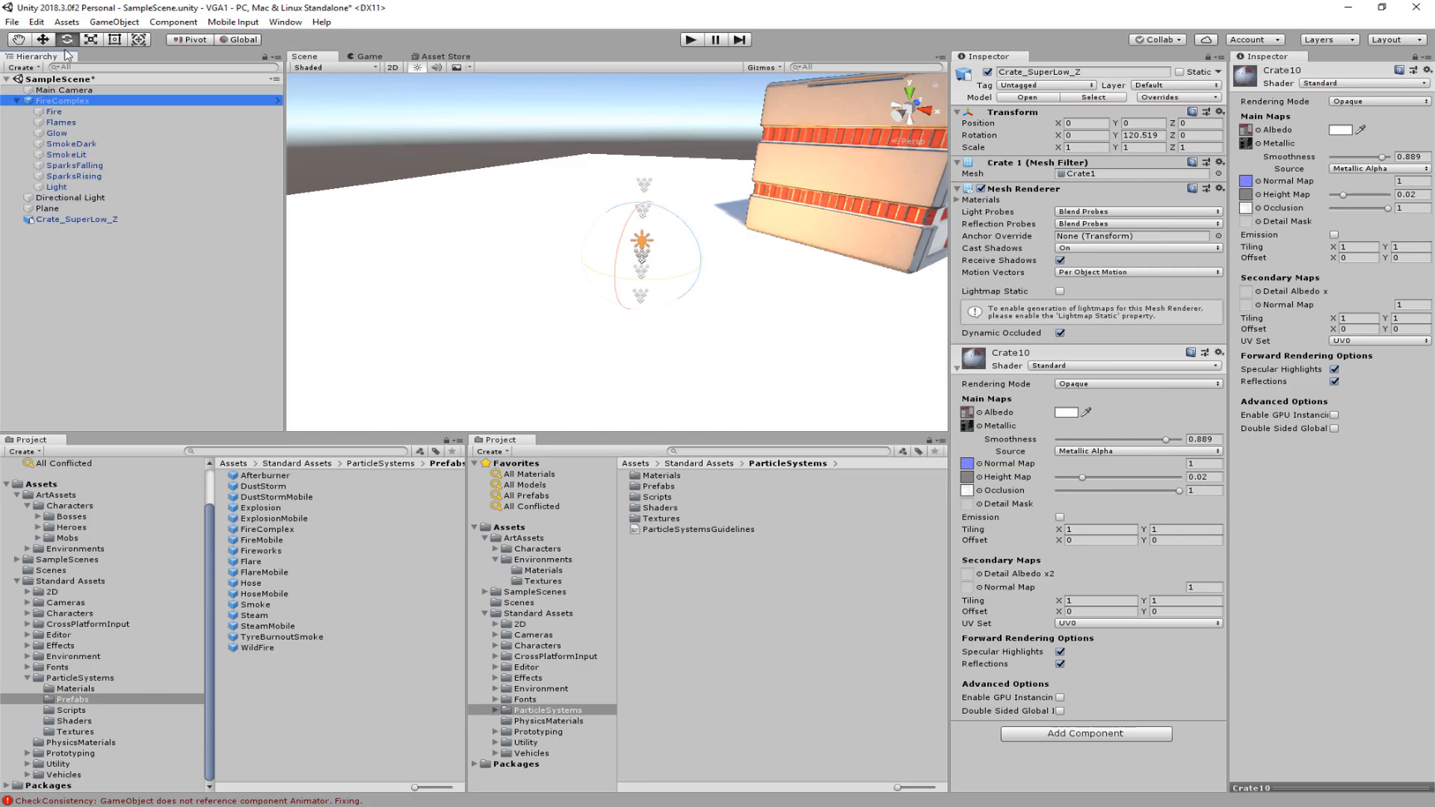
click(55, 112)
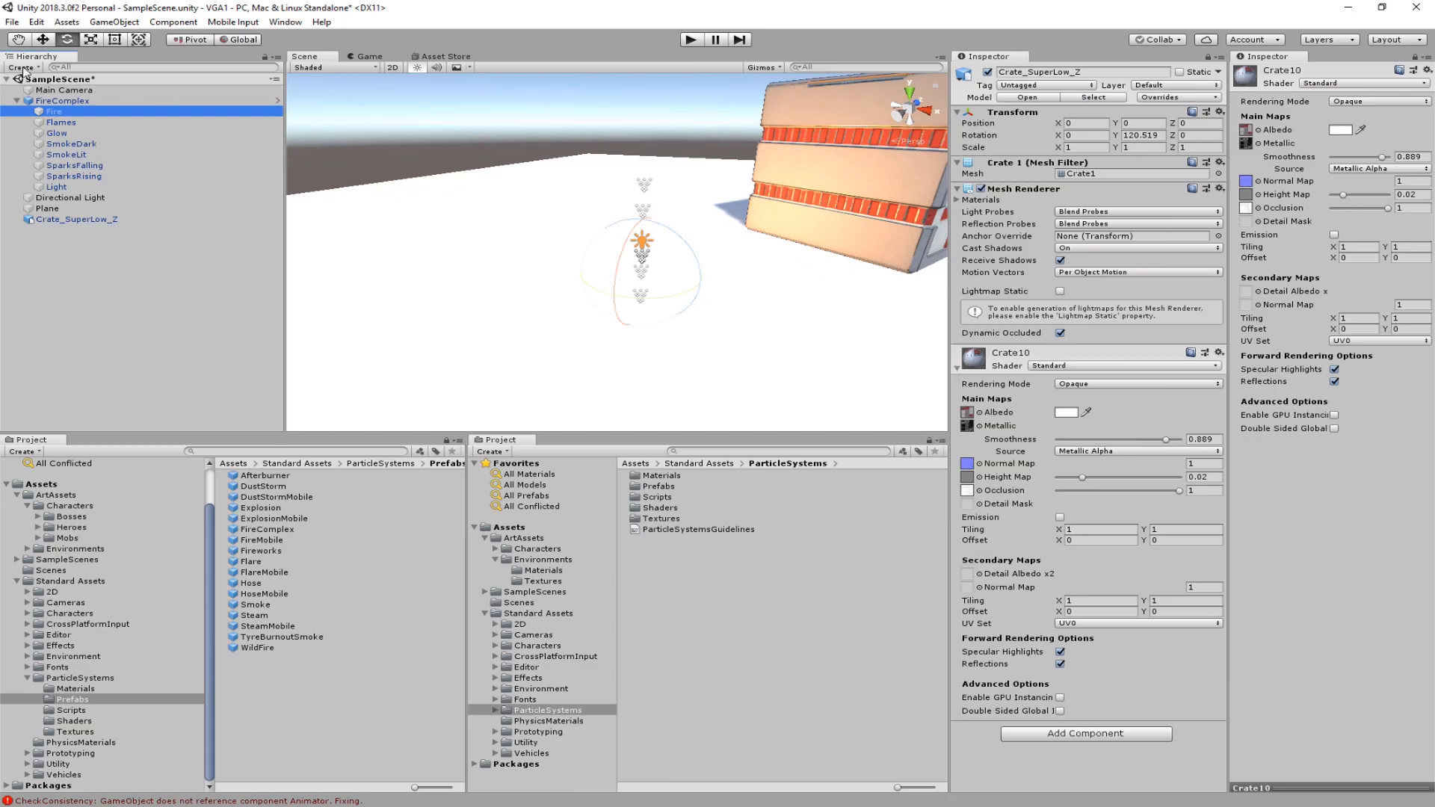
click(63, 100)
key(w)
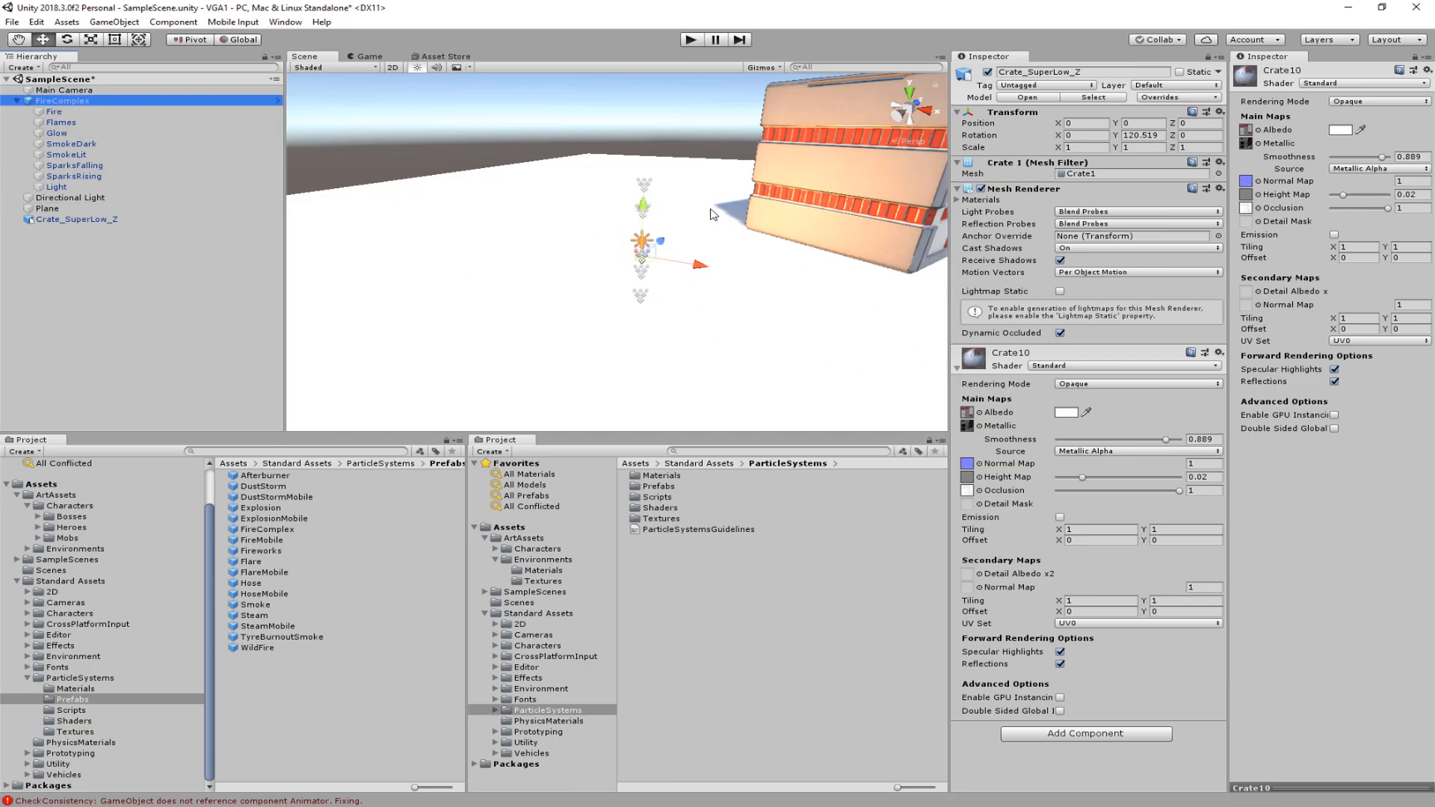
drag(643, 206, 646, 107)
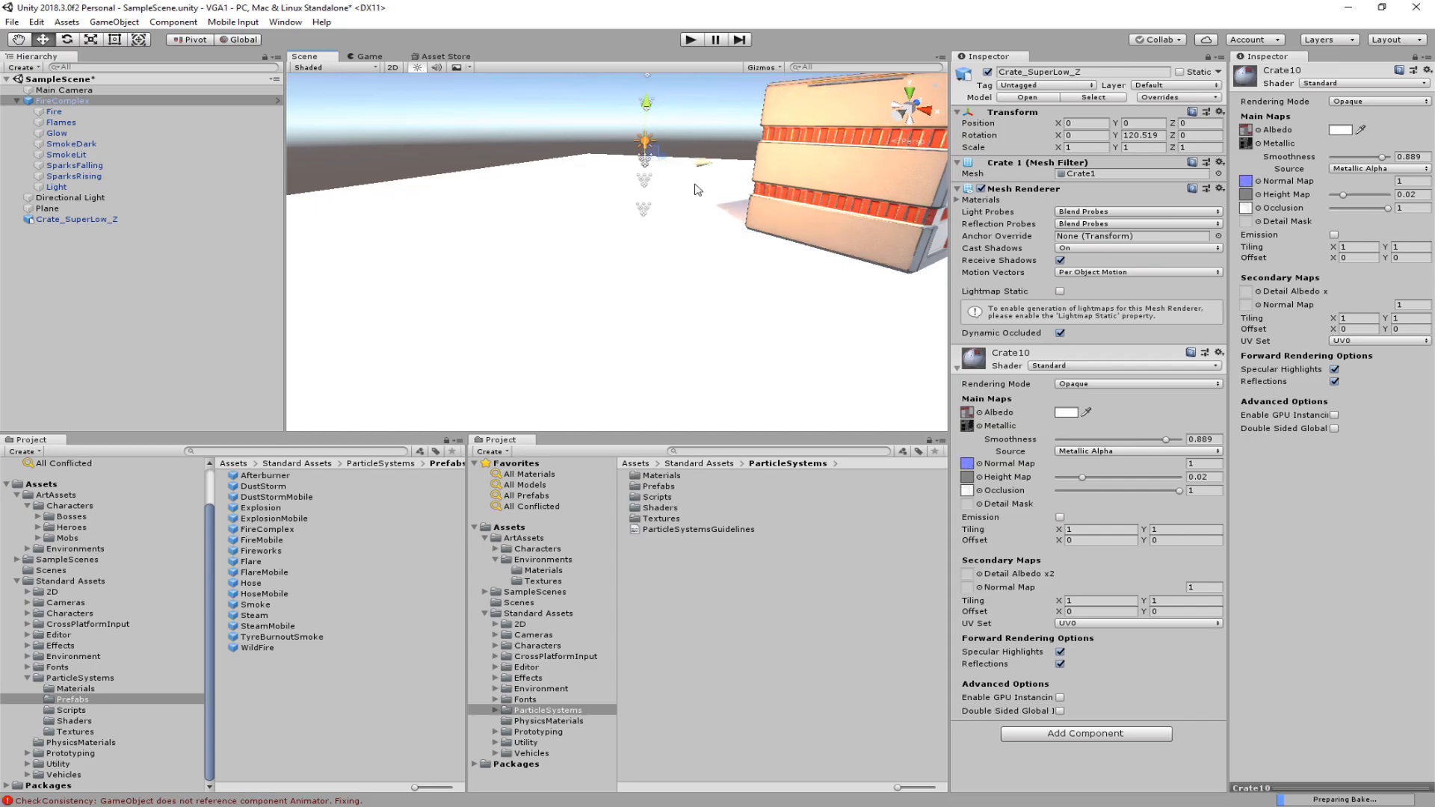
Step: Examine the FireComplex effect from other angles with its Fire and Flames parts selected
right_drag(696, 181, 688, 366)
middle_drag(724, 243, 765, 250)
right_drag(755, 330, 799, 247)
middle_drag(833, 330, 761, 267)
click(54, 112)
click(58, 124)
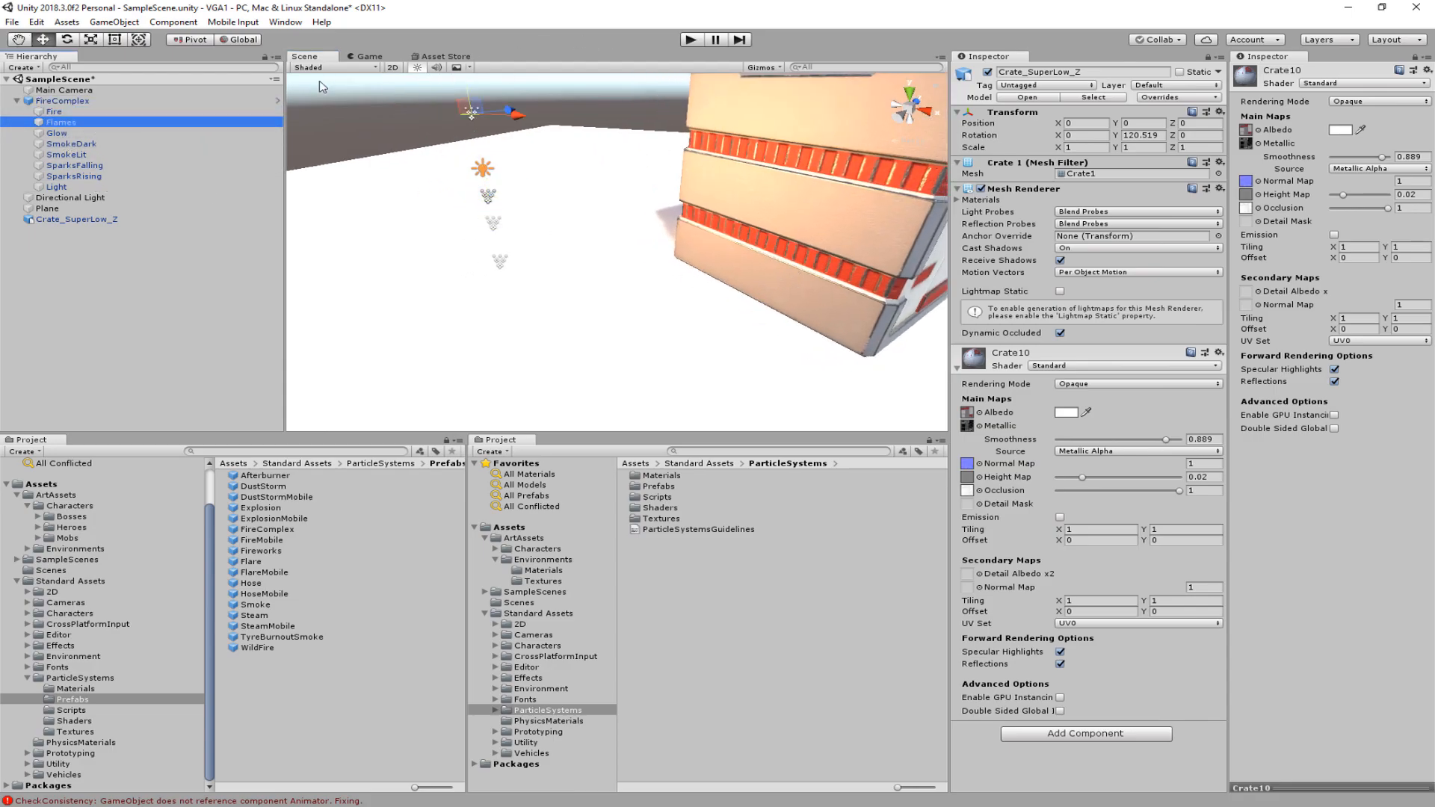
Step: Select the Main Camera in the scene and dock the Game view beside the Scene view
scroll(746, 220, down, 10)
middle_drag(746, 221, 735, 135)
scroll(810, 204, down, 4)
click(444, 110)
middle_drag(444, 110, 674, 201)
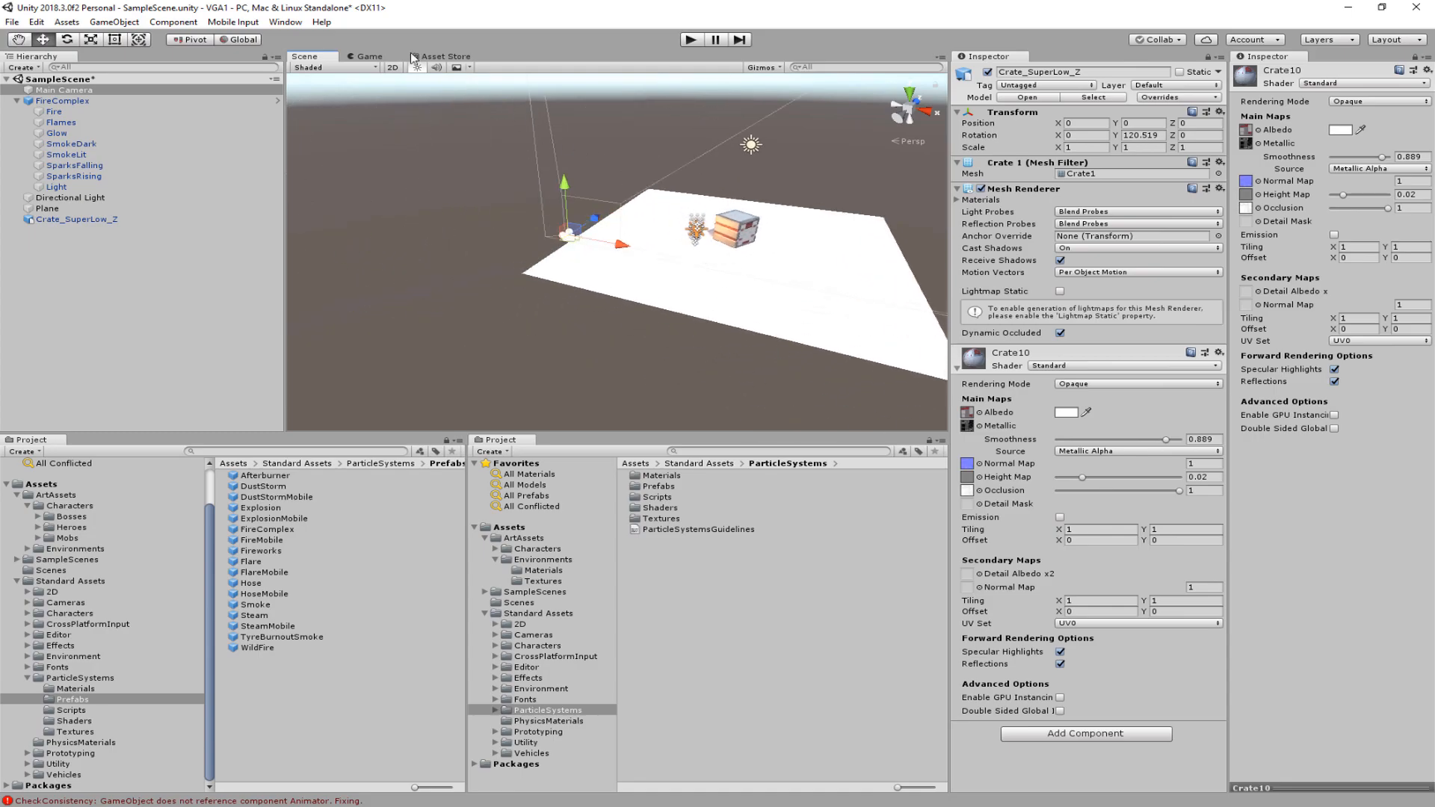
click(365, 57)
drag(378, 58, 608, 279)
Step: Move the Main Camera closer to the crate, rotate it slightly sideways, and dock the Game view back among the Scene tabs
drag(437, 232, 525, 180)
drag(507, 132, 534, 224)
key(e)
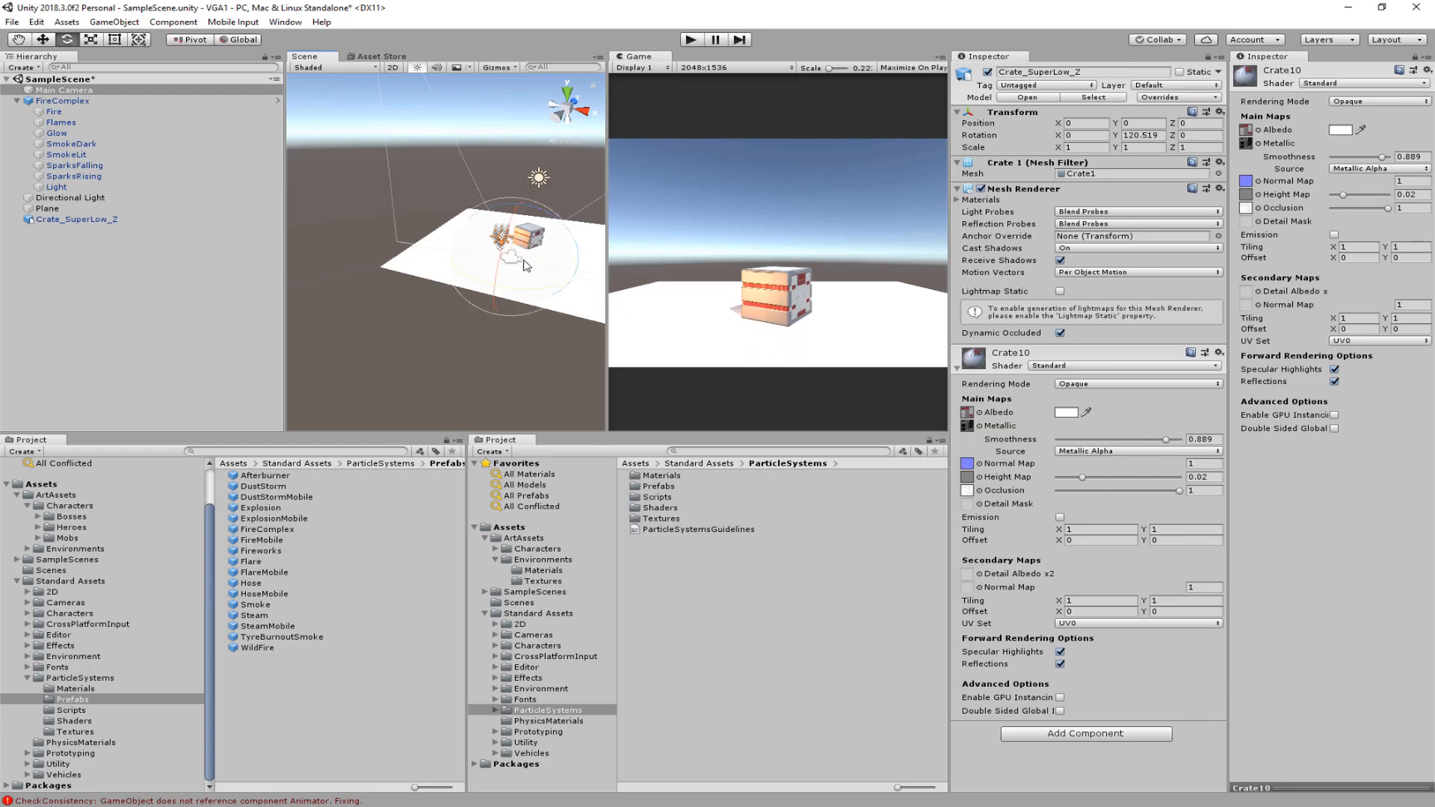
drag(524, 292, 547, 290)
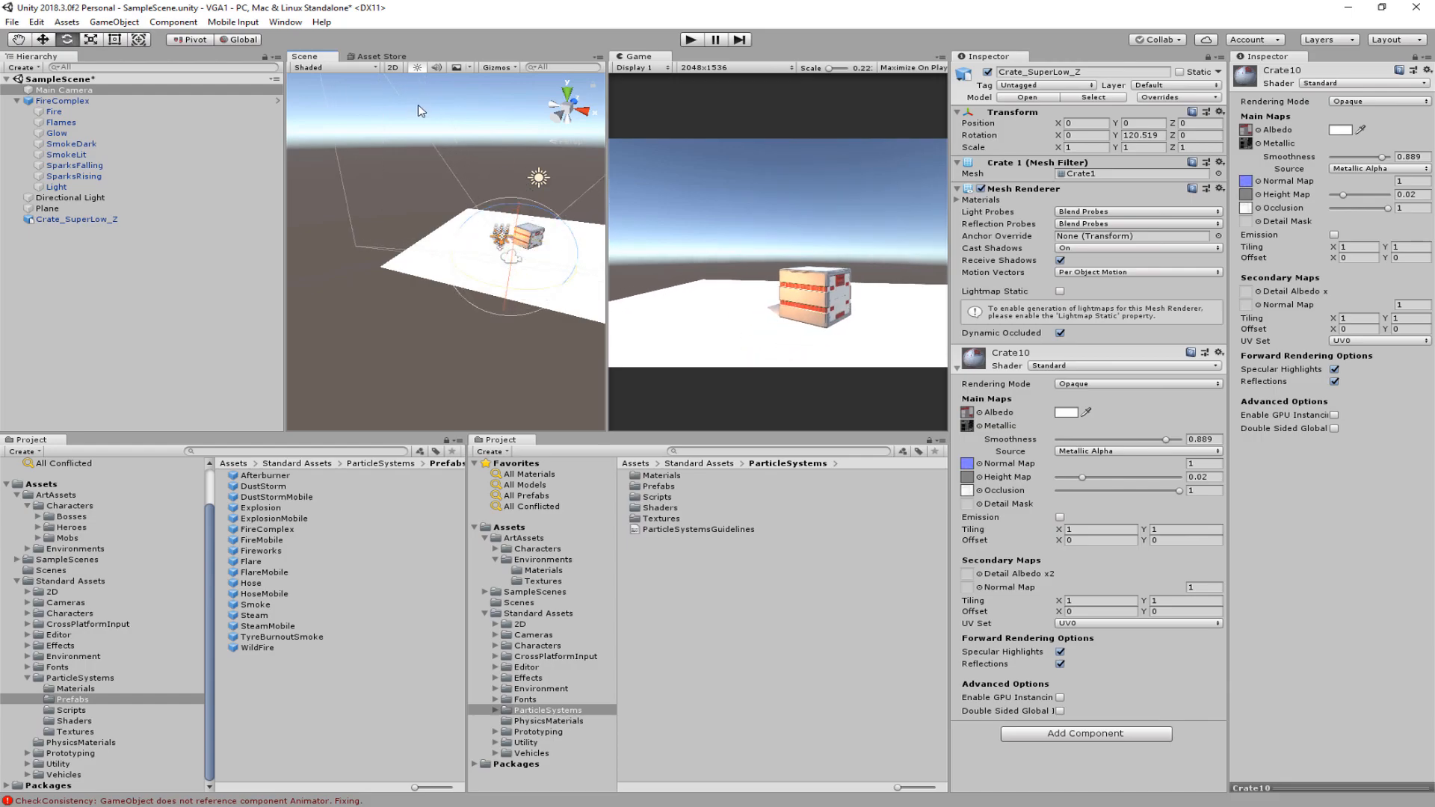
drag(644, 57, 513, 65)
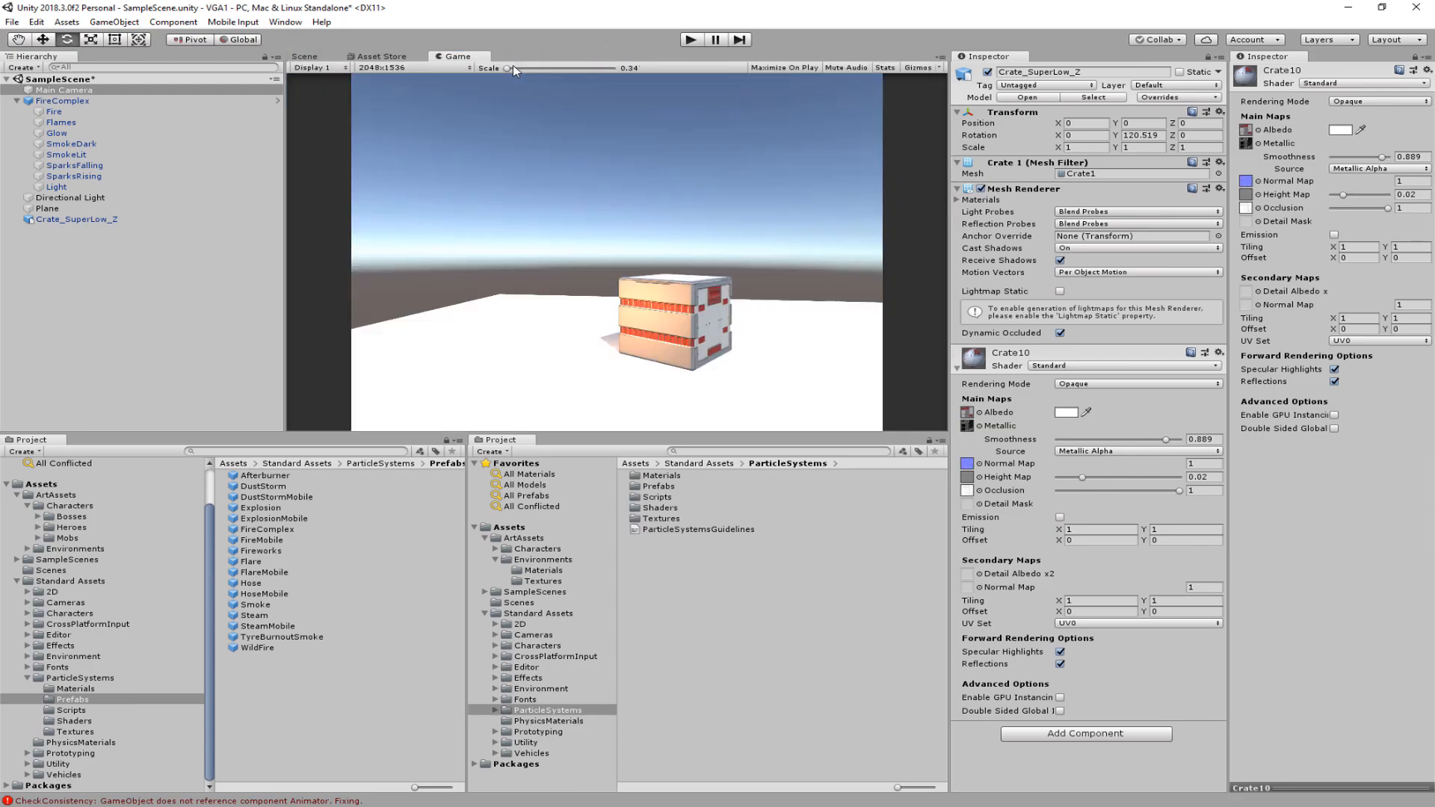
Step: Check the Fire, Flames and SparksFalling parts in the Scene view and delete FireComplex from the scene
click(306, 60)
middle_drag(748, 246, 584, 248)
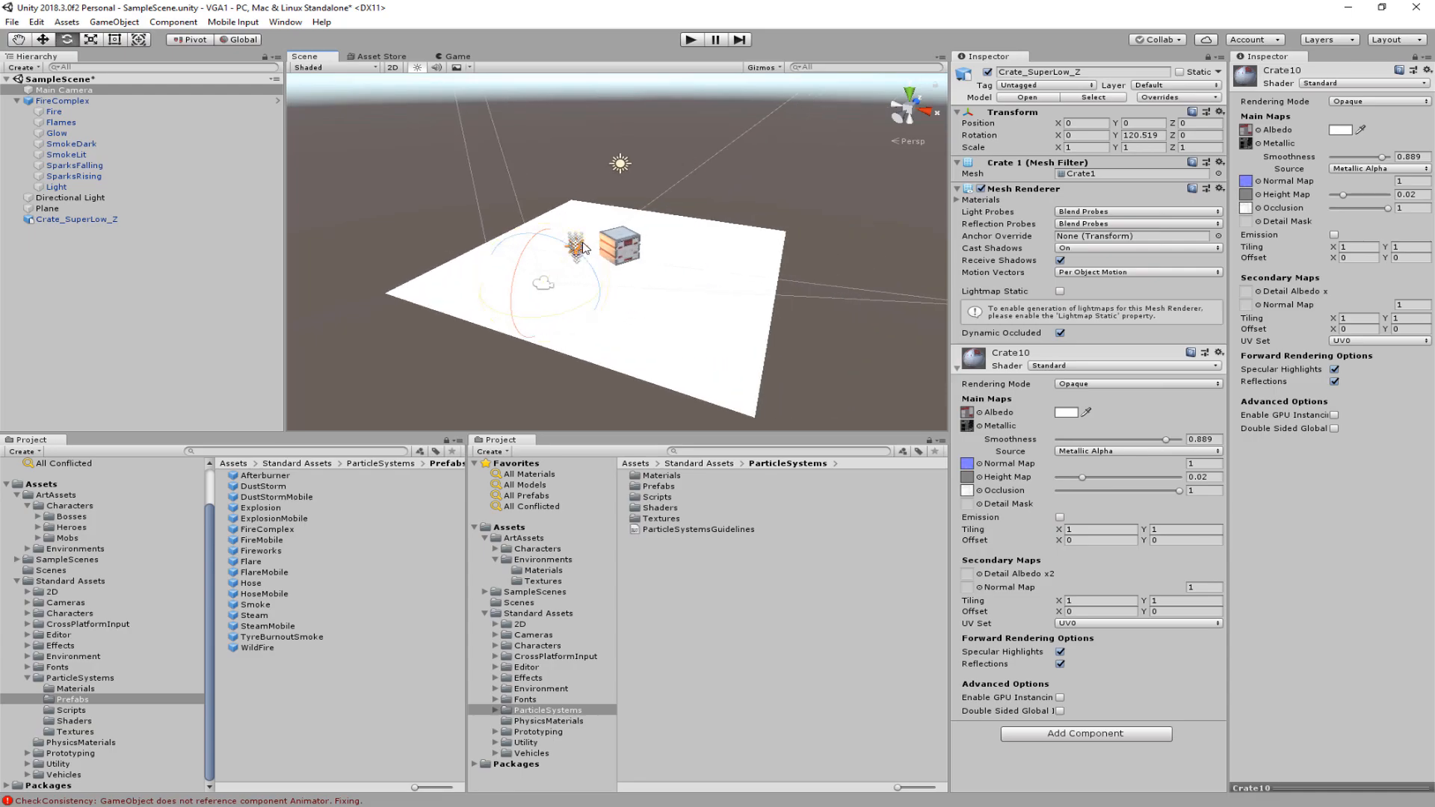
scroll(584, 248, down, 5)
scroll(639, 236, up, 3)
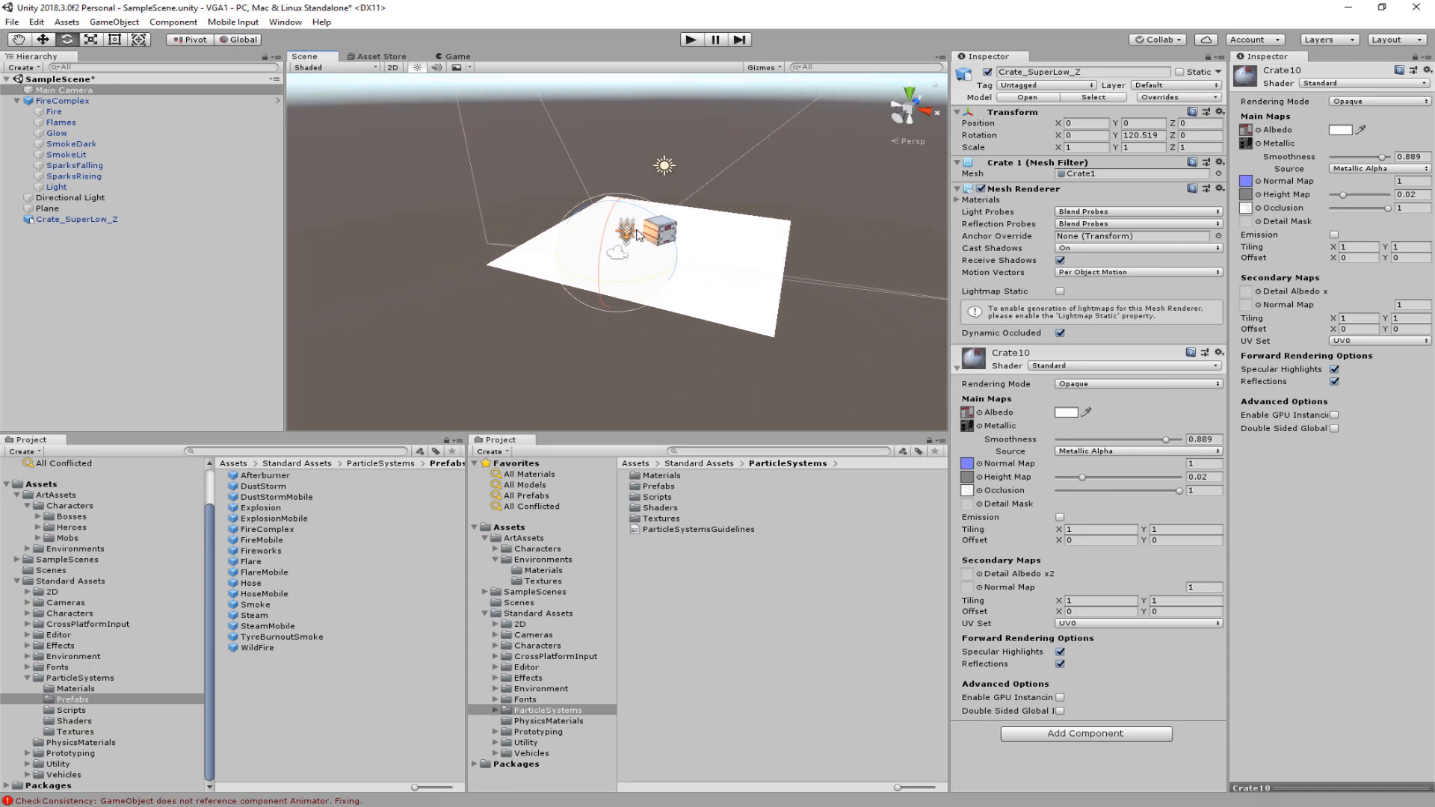
scroll(639, 235, up, 8)
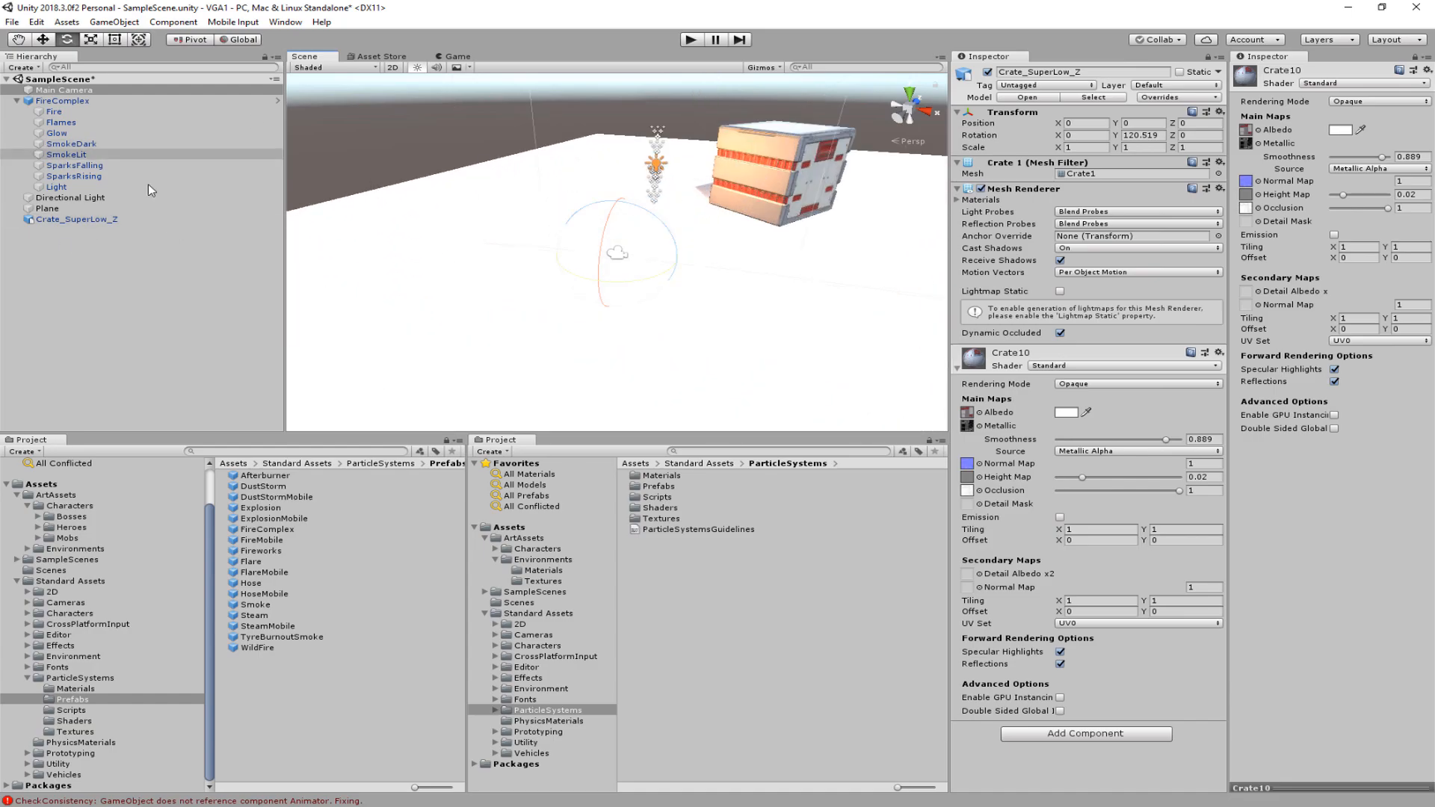
click(53, 111)
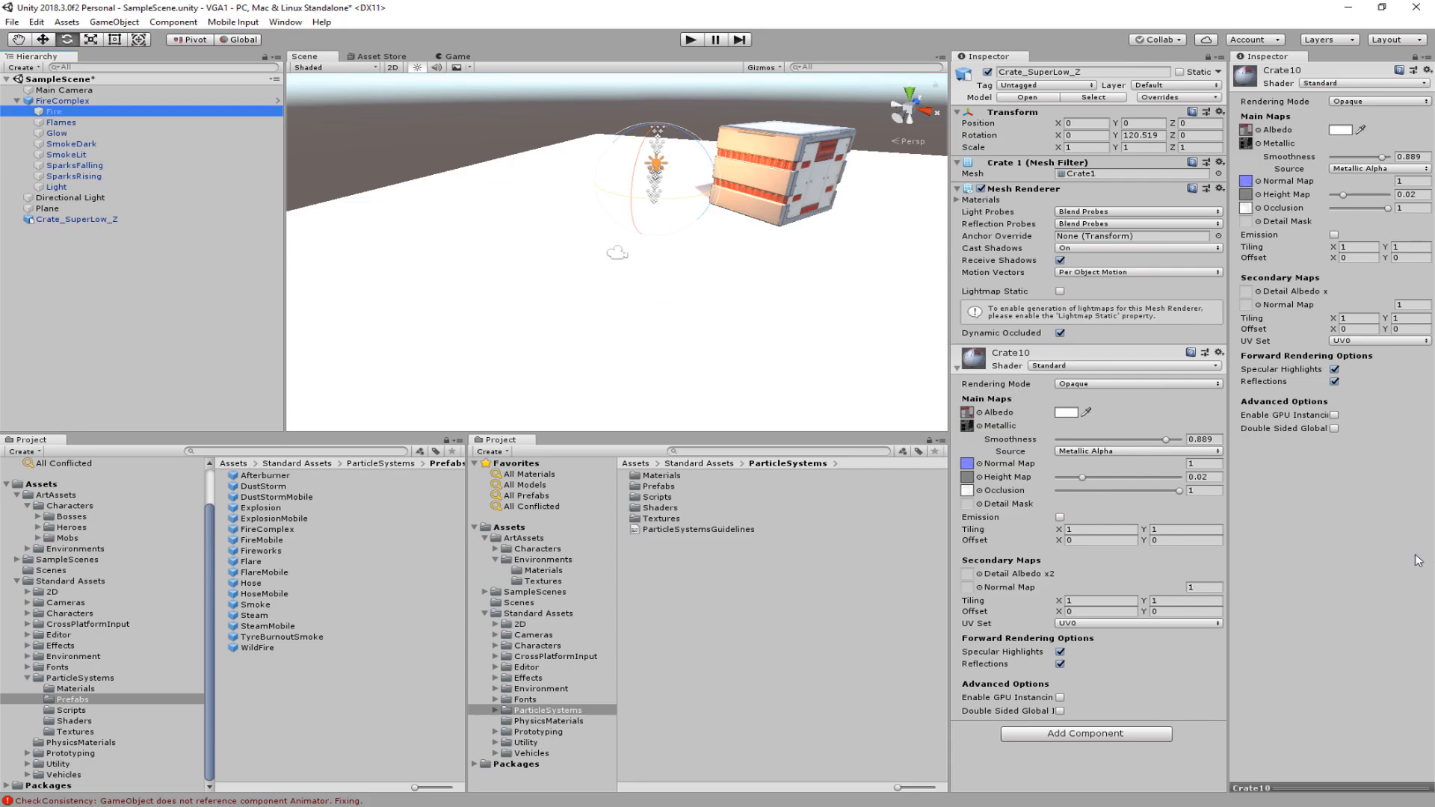
click(58, 124)
click(67, 165)
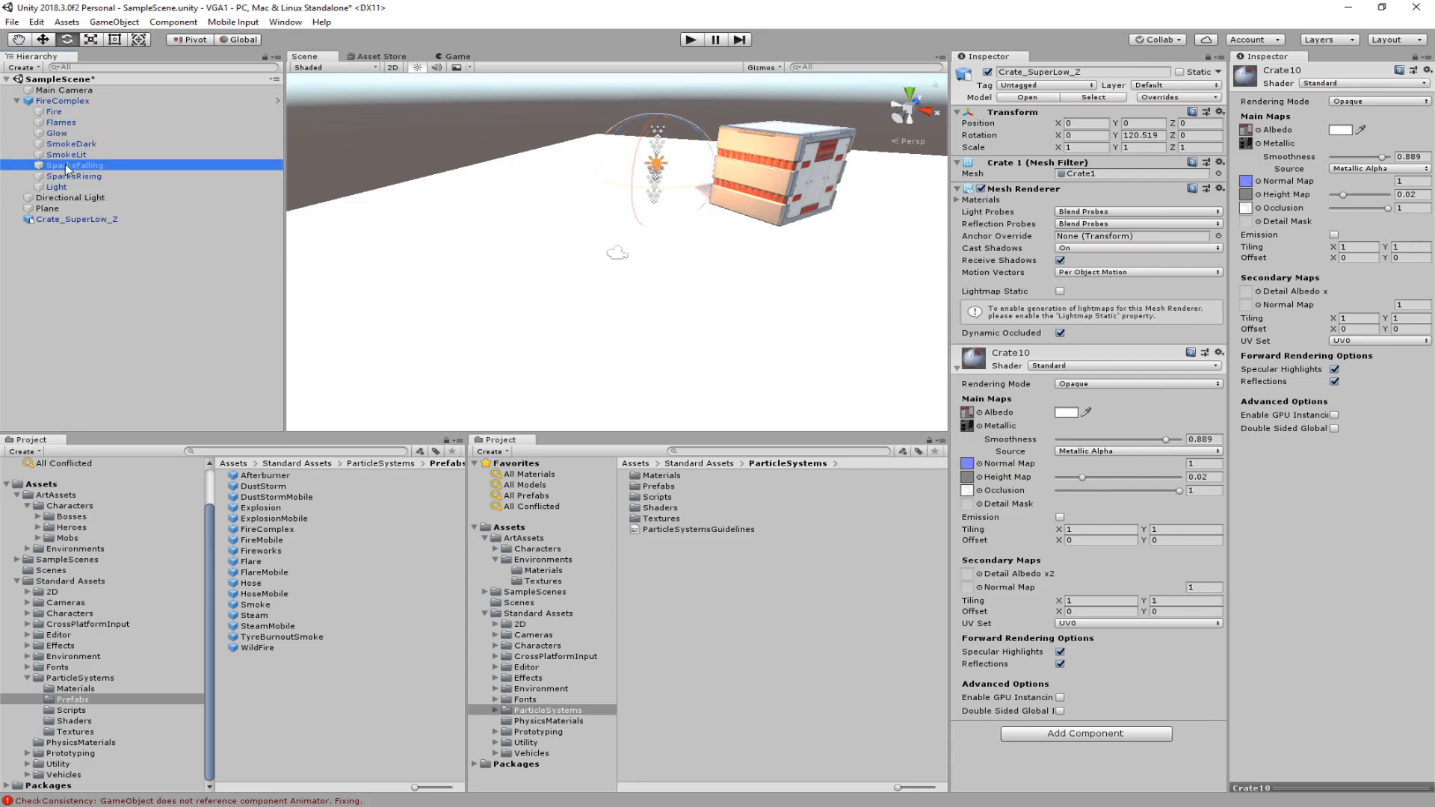
click(44, 100)
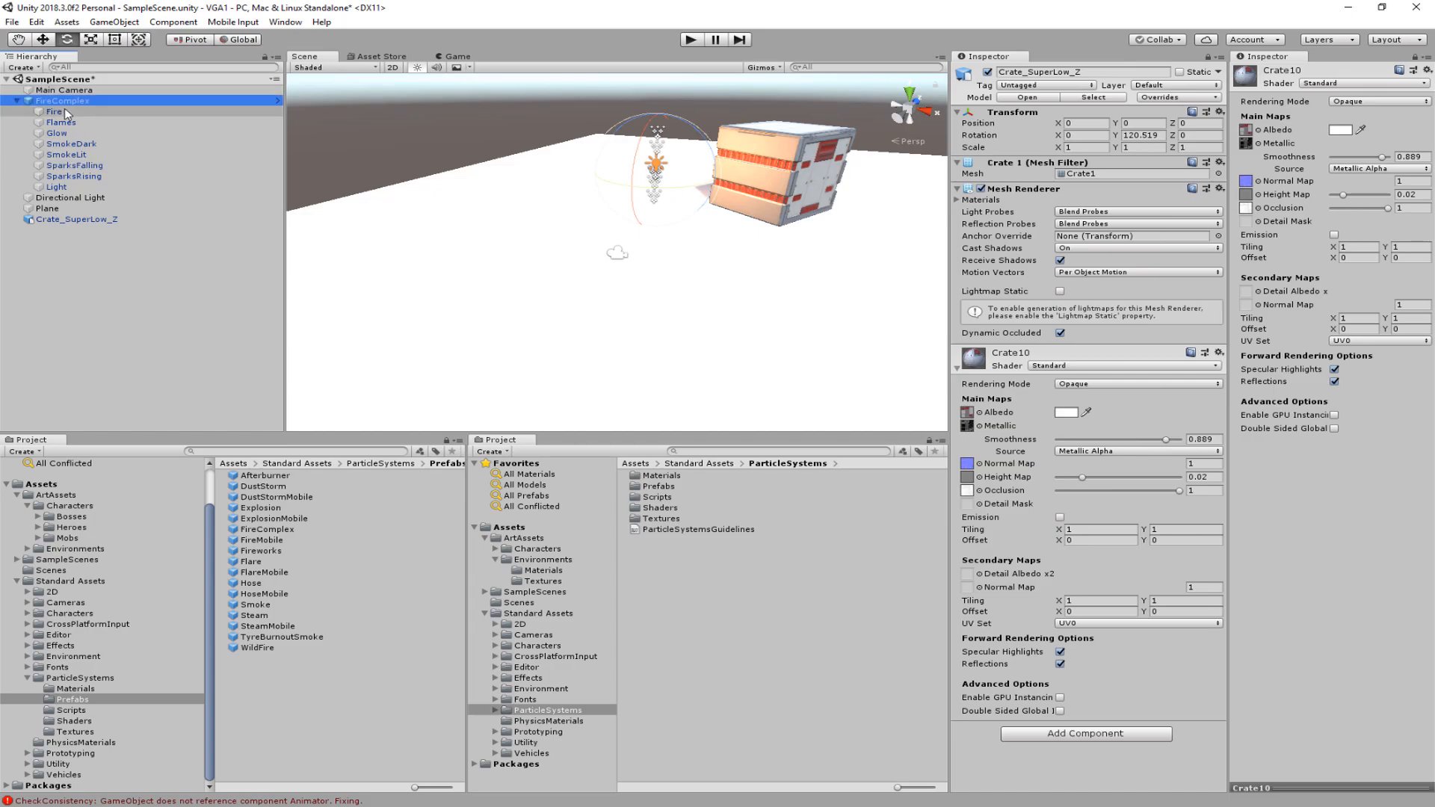
key(Delete)
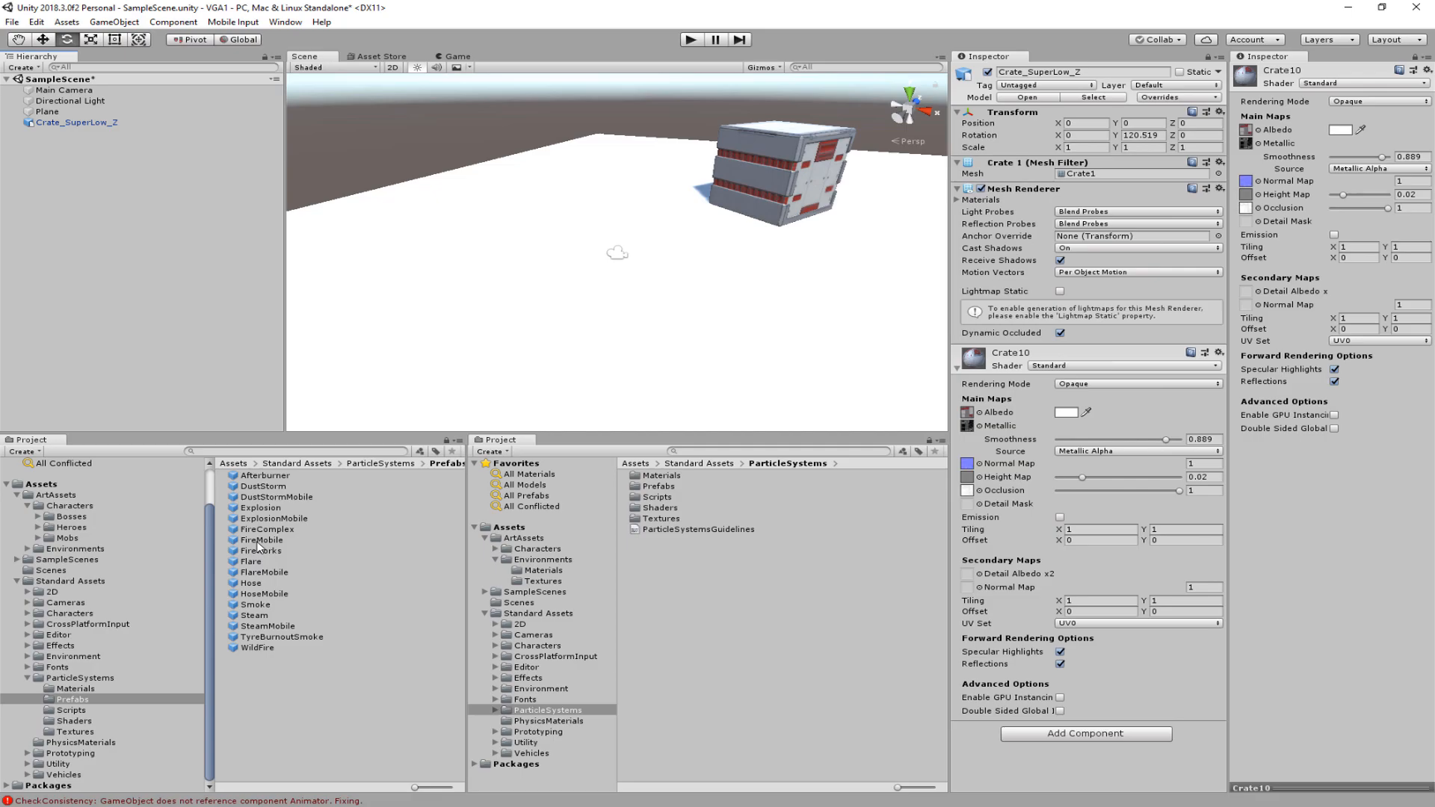
Step: Place the FireMobile prefab in the scene and move it close in front of the crate
drag(258, 543, 703, 280)
key(w)
drag(713, 250, 738, 75)
drag(701, 180, 699, 218)
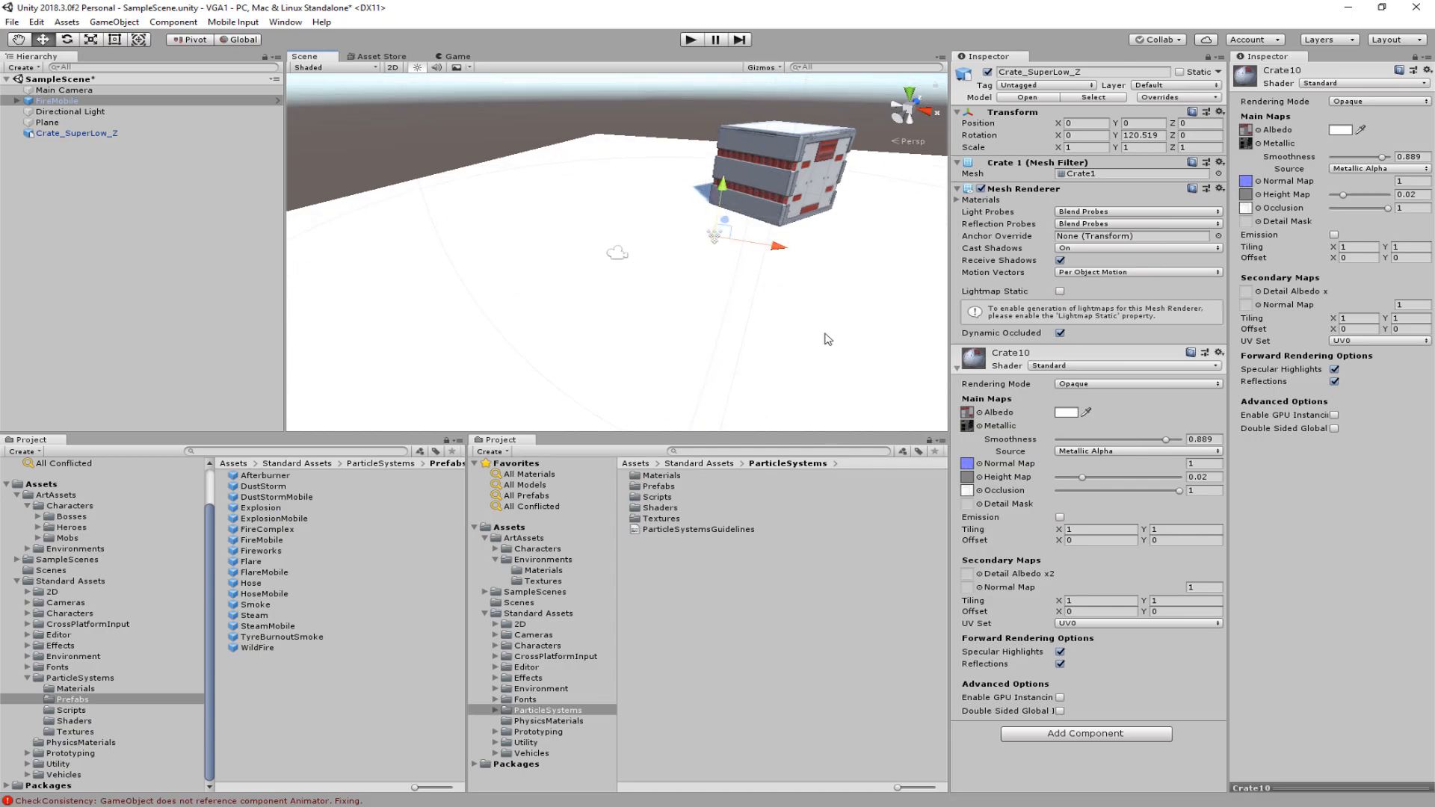
Step: Select the Plane and run the scene in Play mode to check the fire effect beside the crate
click(104, 113)
click(100, 123)
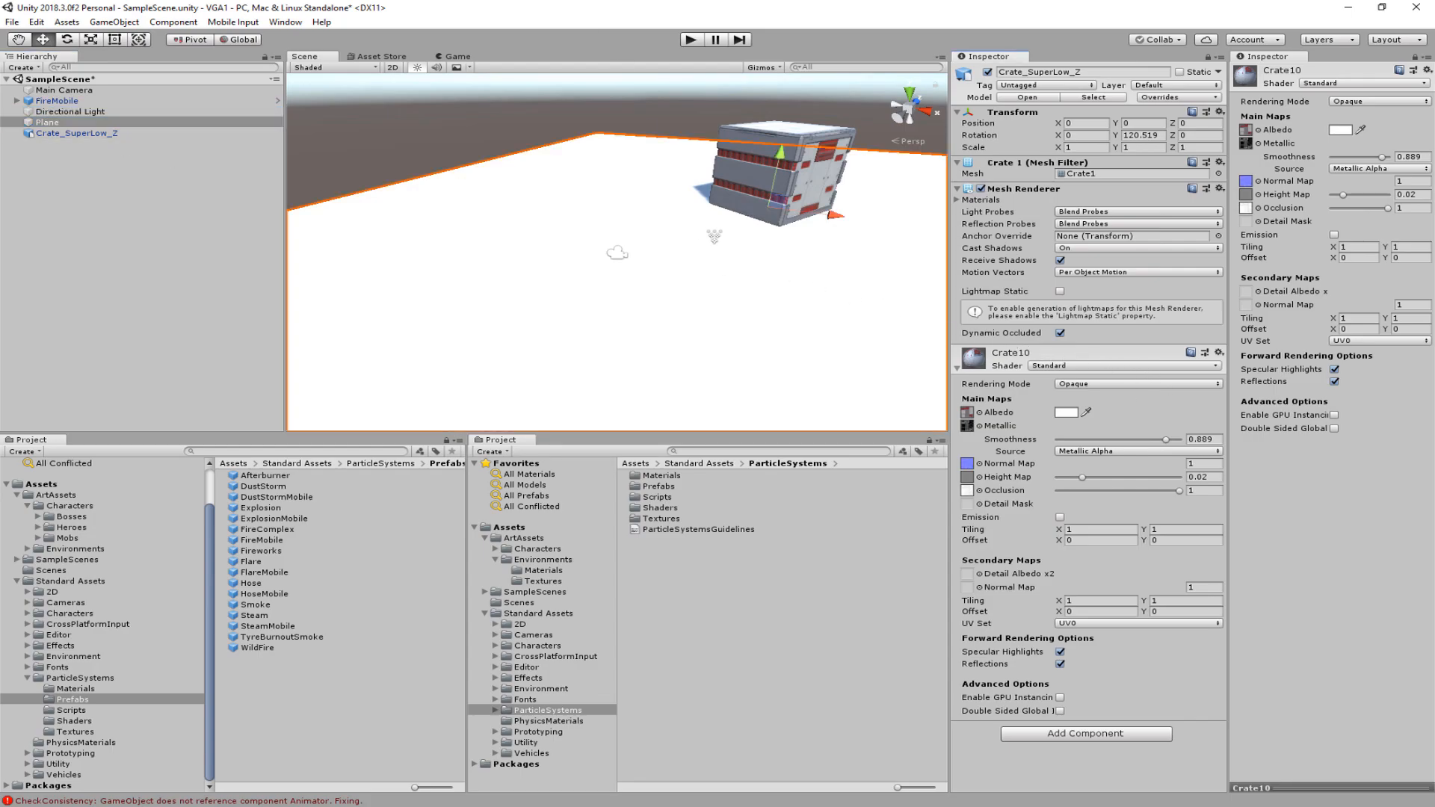
click(691, 39)
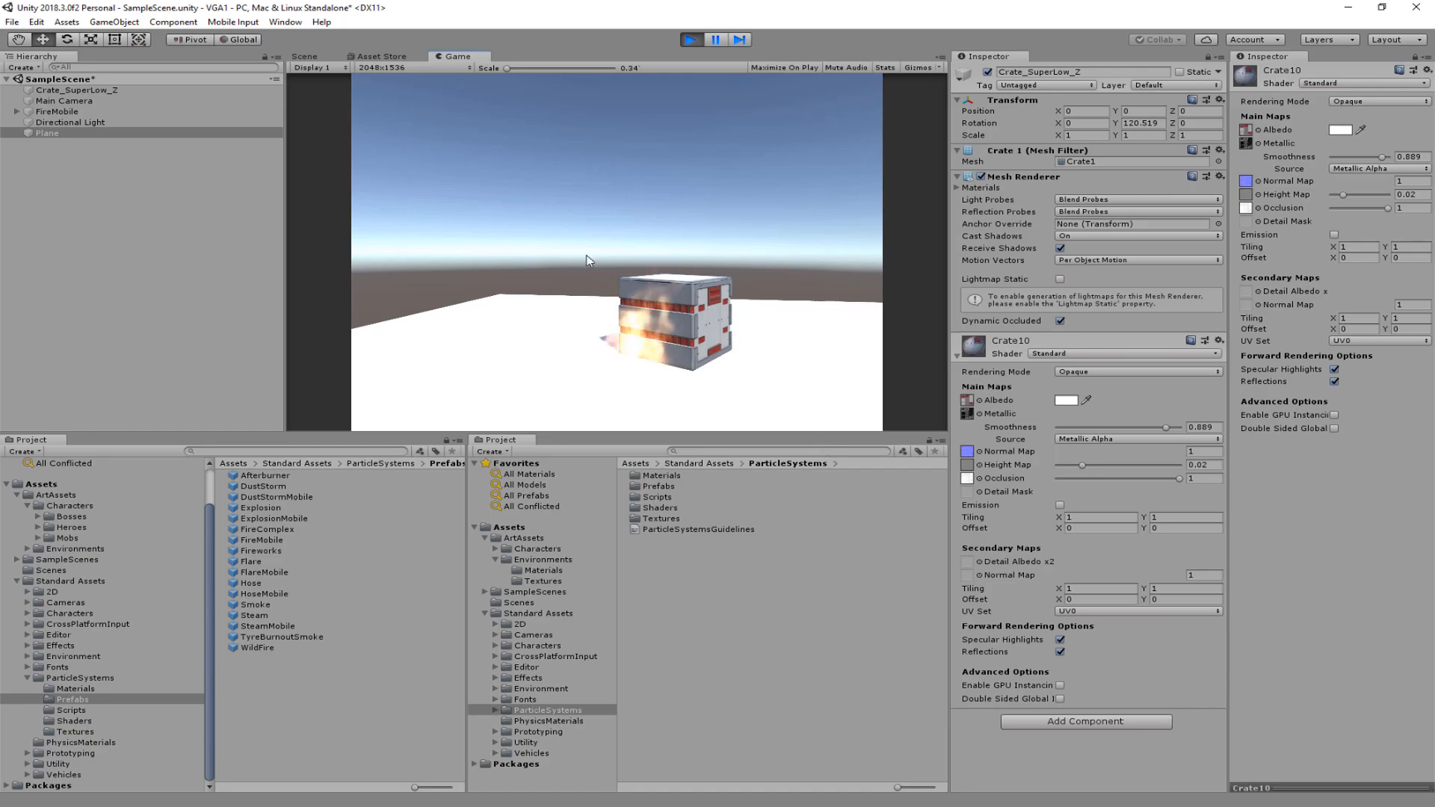
Step: Stop Play mode and set the Directional Light's intensity to 0.5
click(696, 42)
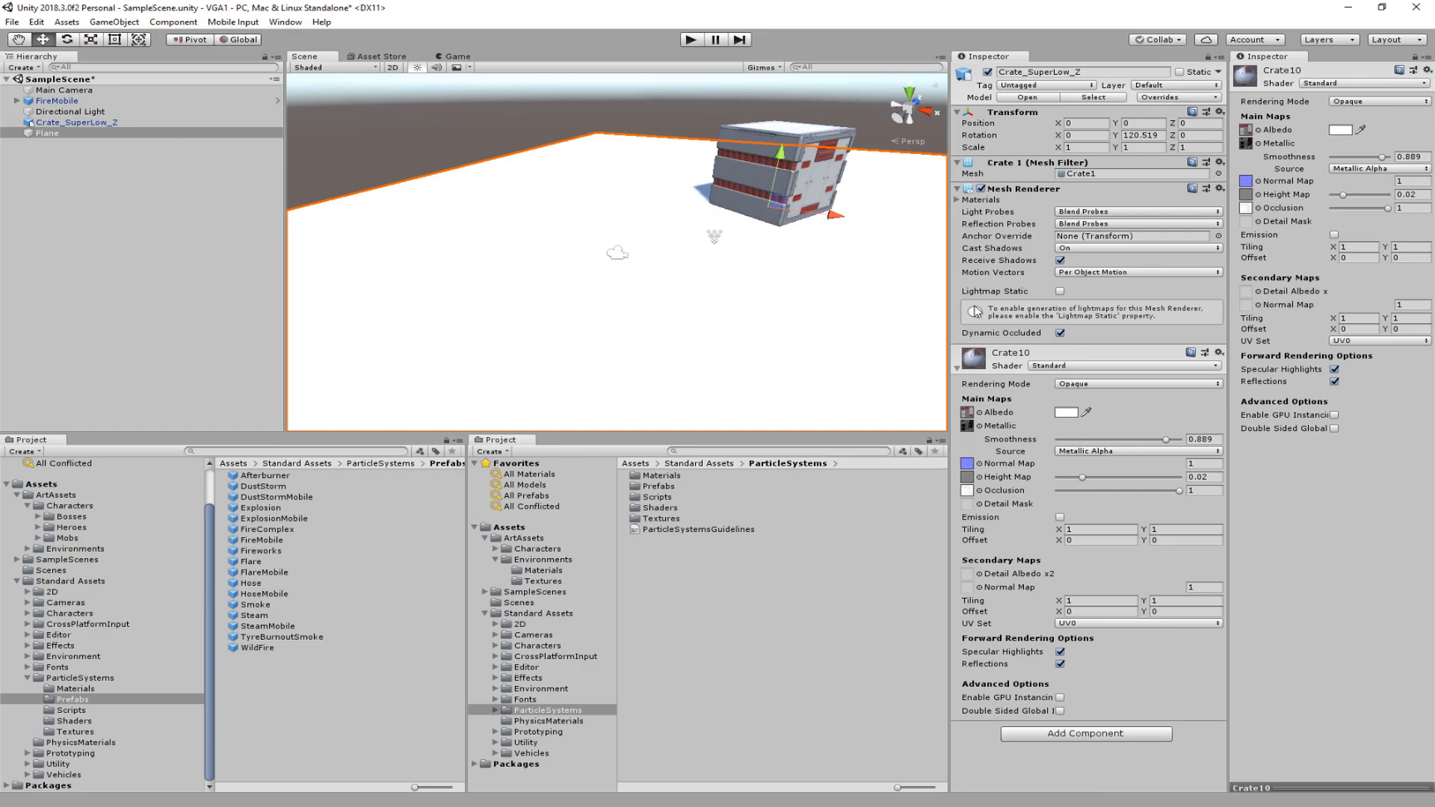
scroll(741, 151, down, 10)
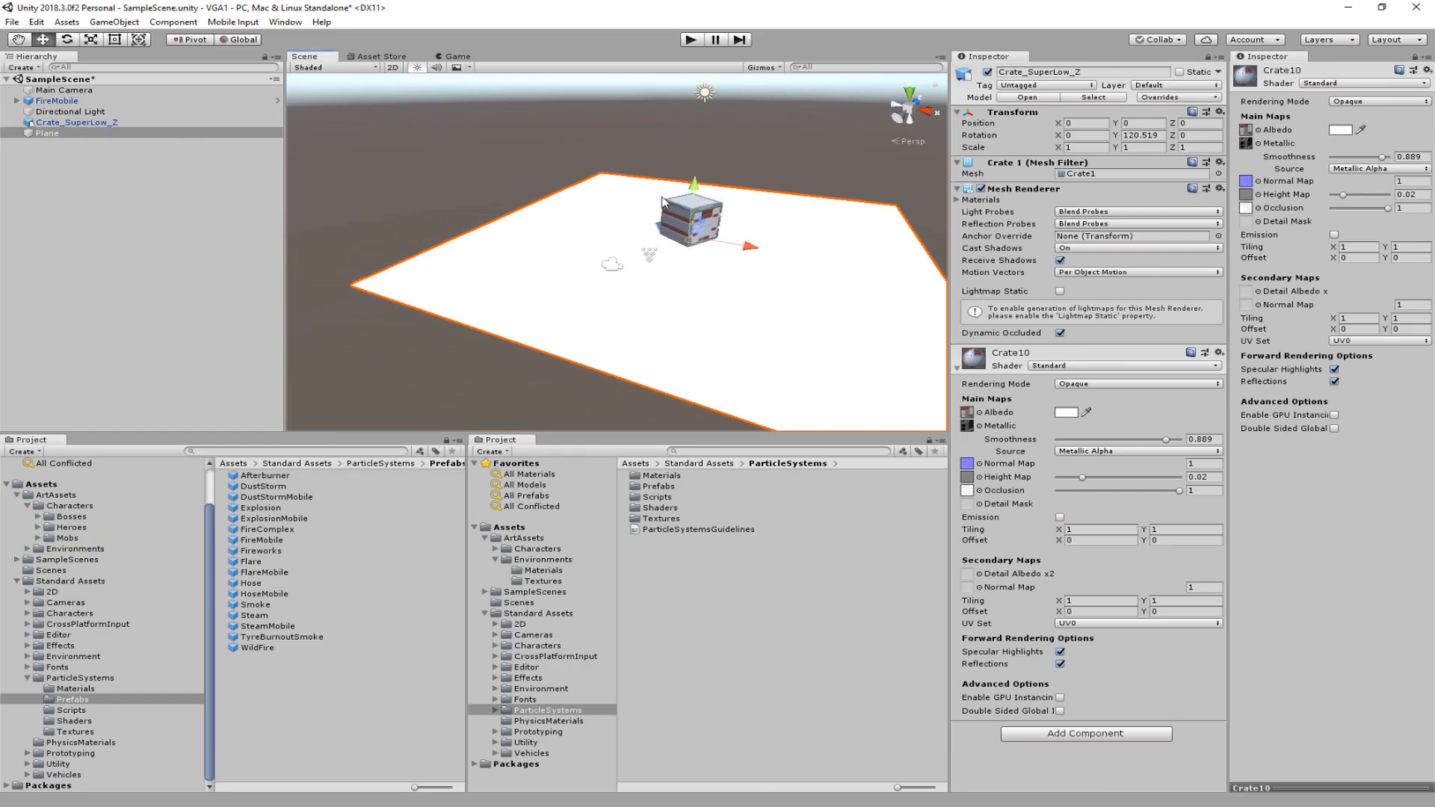
click(703, 112)
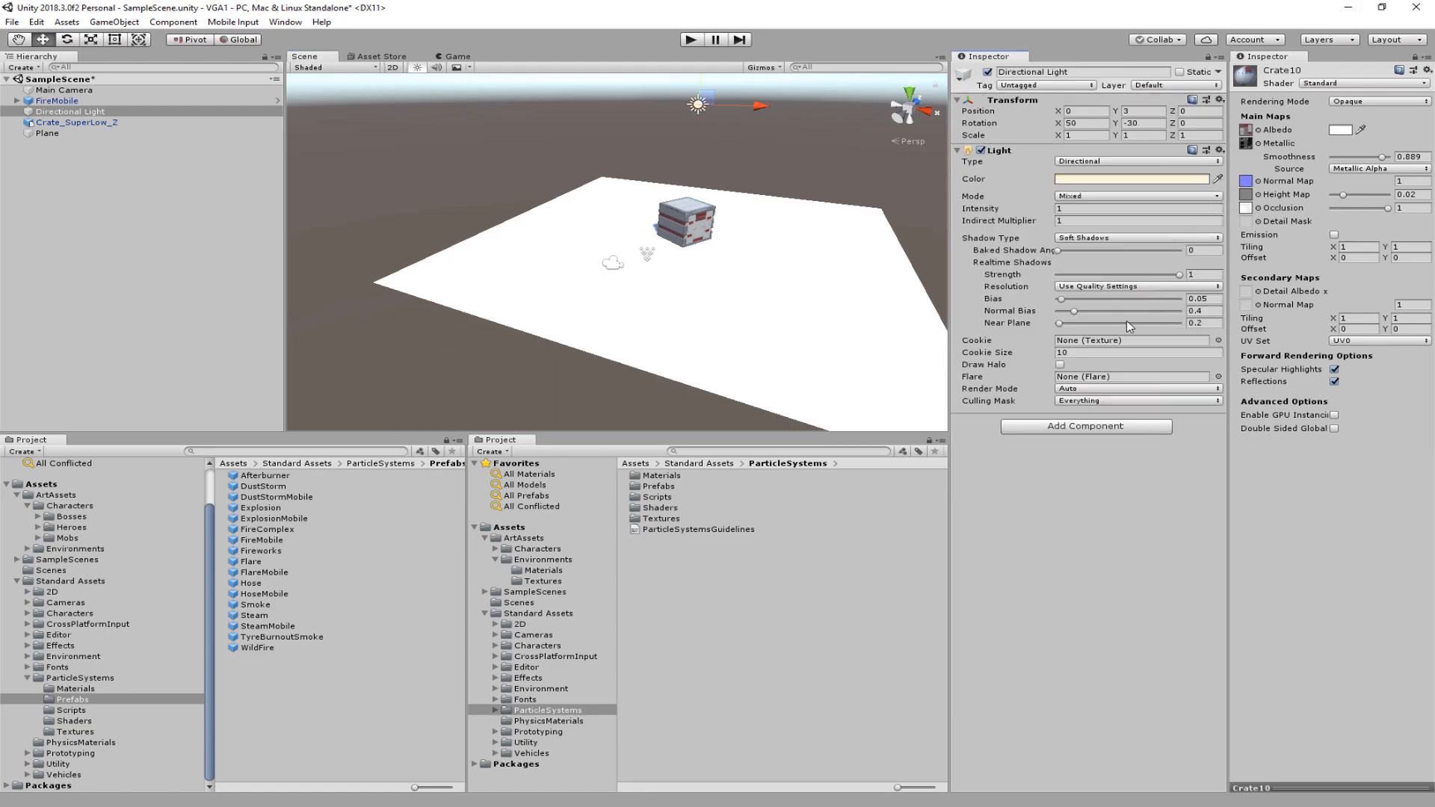
click(1015, 209)
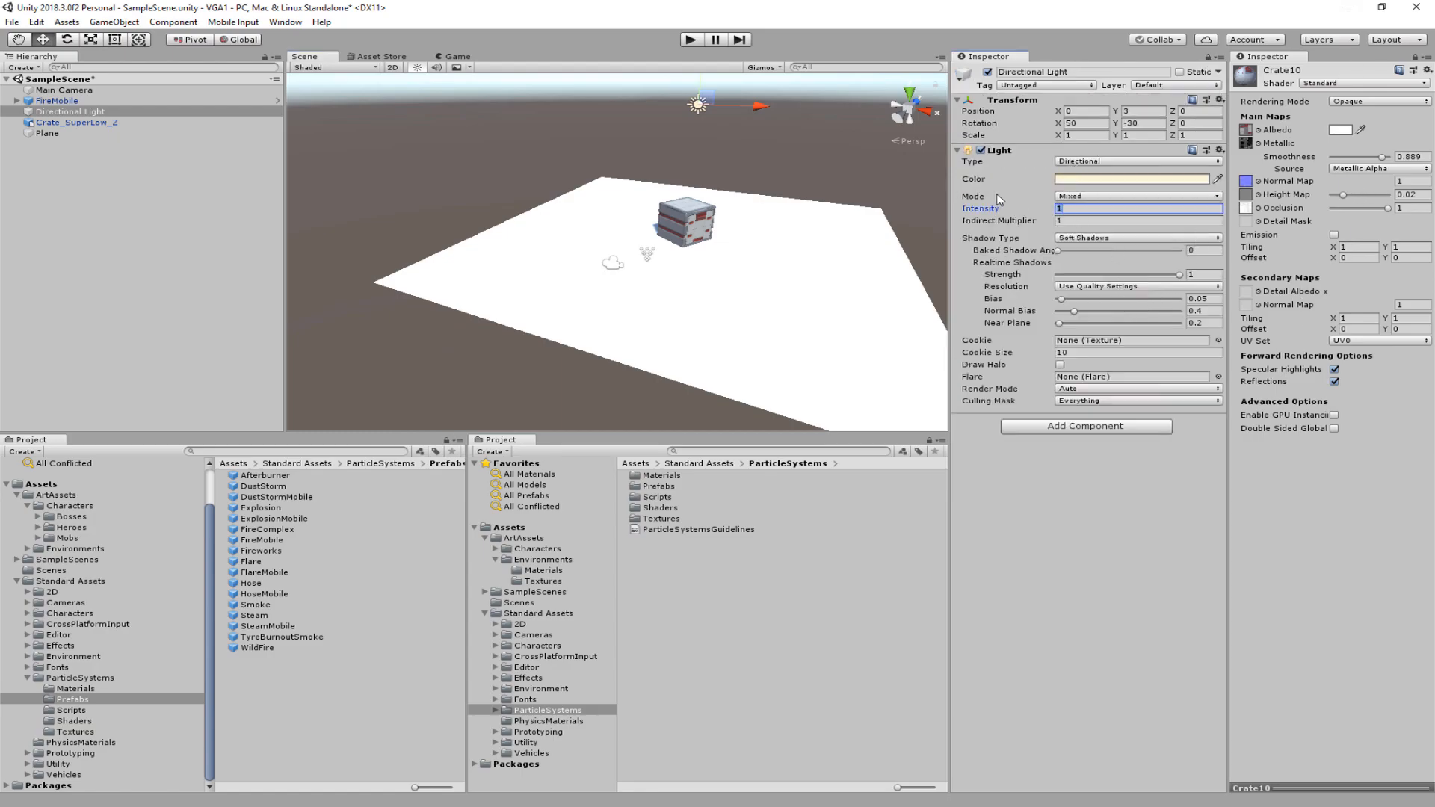
text(.5)
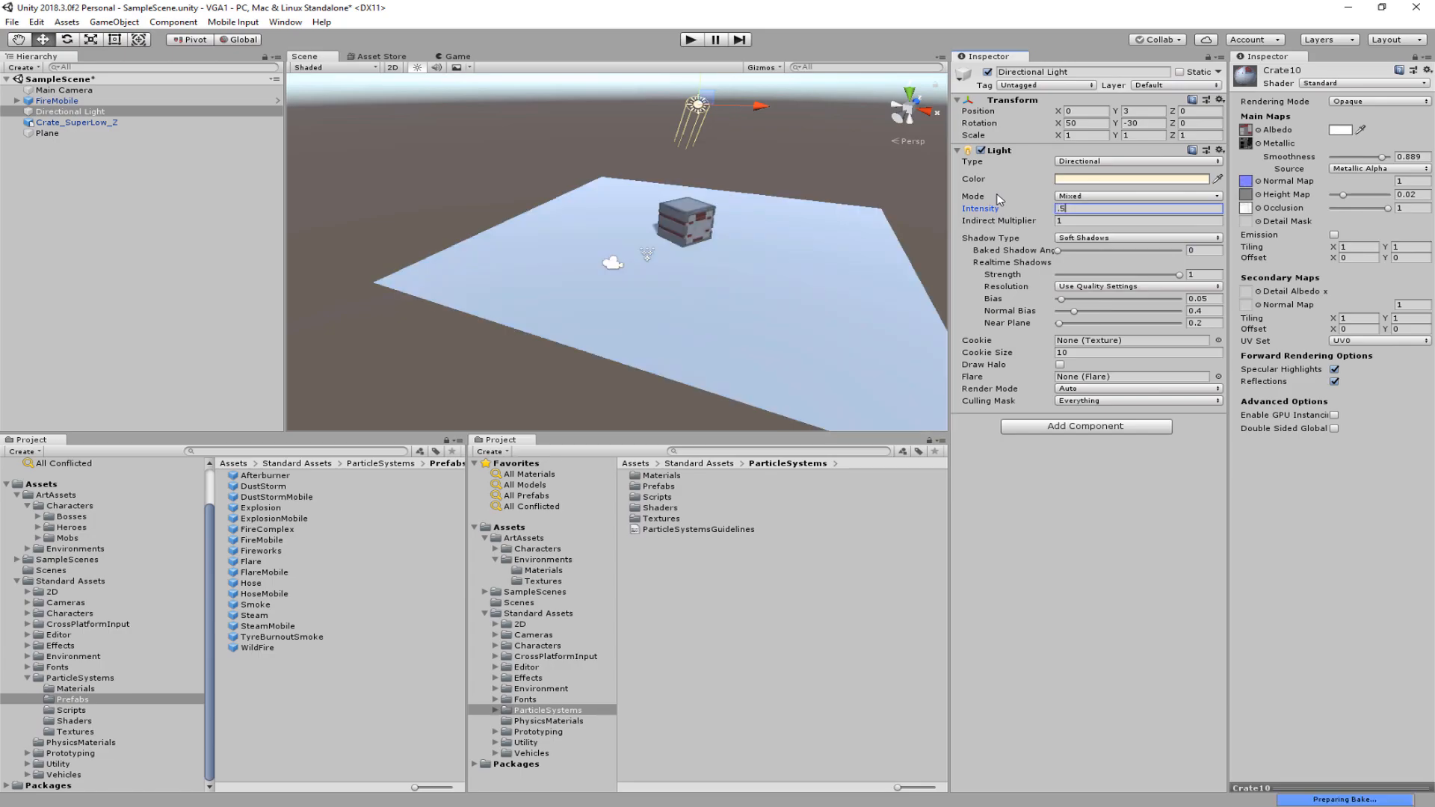
Step: Select FireMobile and frame it in the Scene view to examine its flames beside the crate
middle_drag(699, 249, 721, 244)
scroll(720, 244, up, 12)
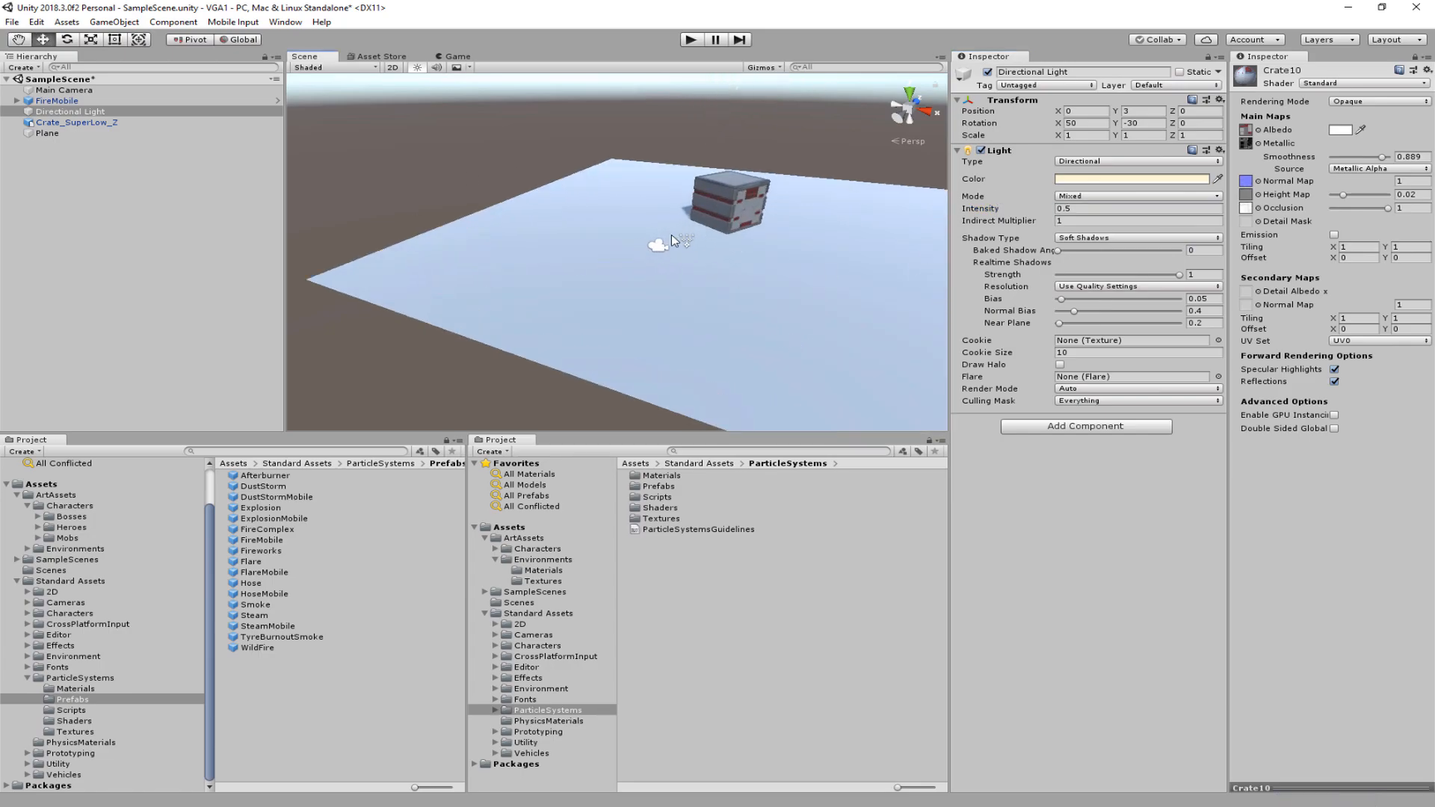
middle_drag(591, 265, 594, 288)
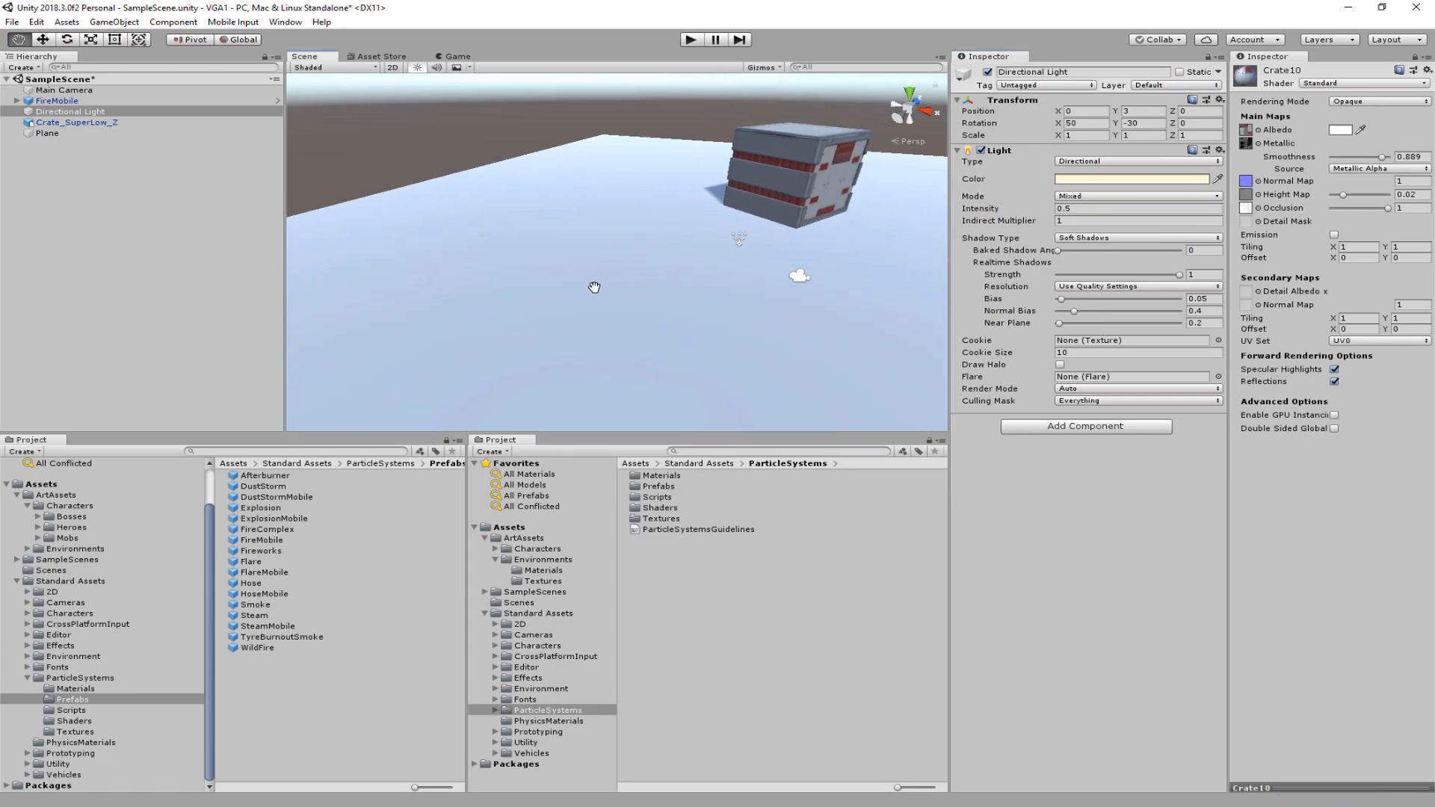
click(739, 242)
middle_drag(739, 245, 217, 262)
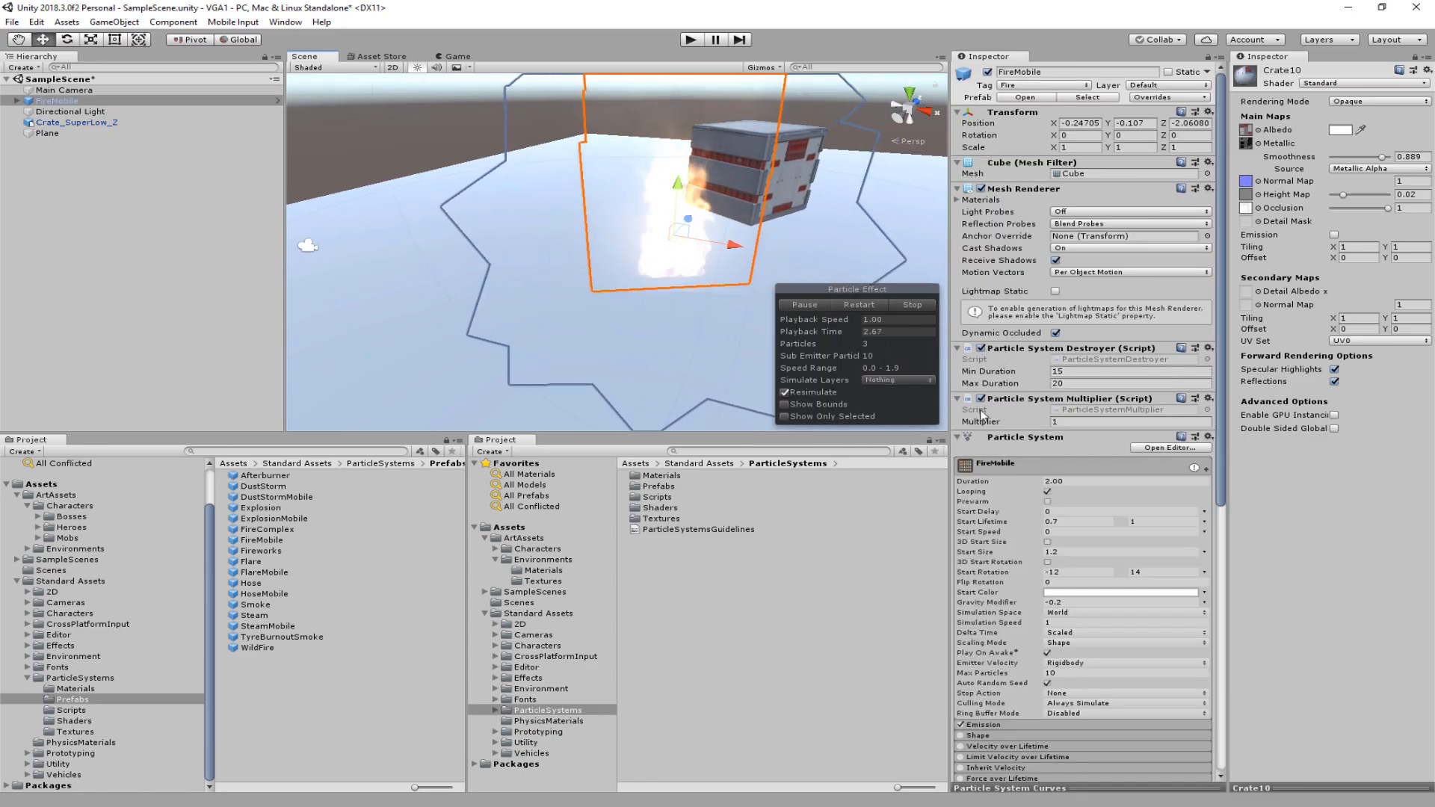
right_drag(463, 217, 717, 258)
click(67, 101)
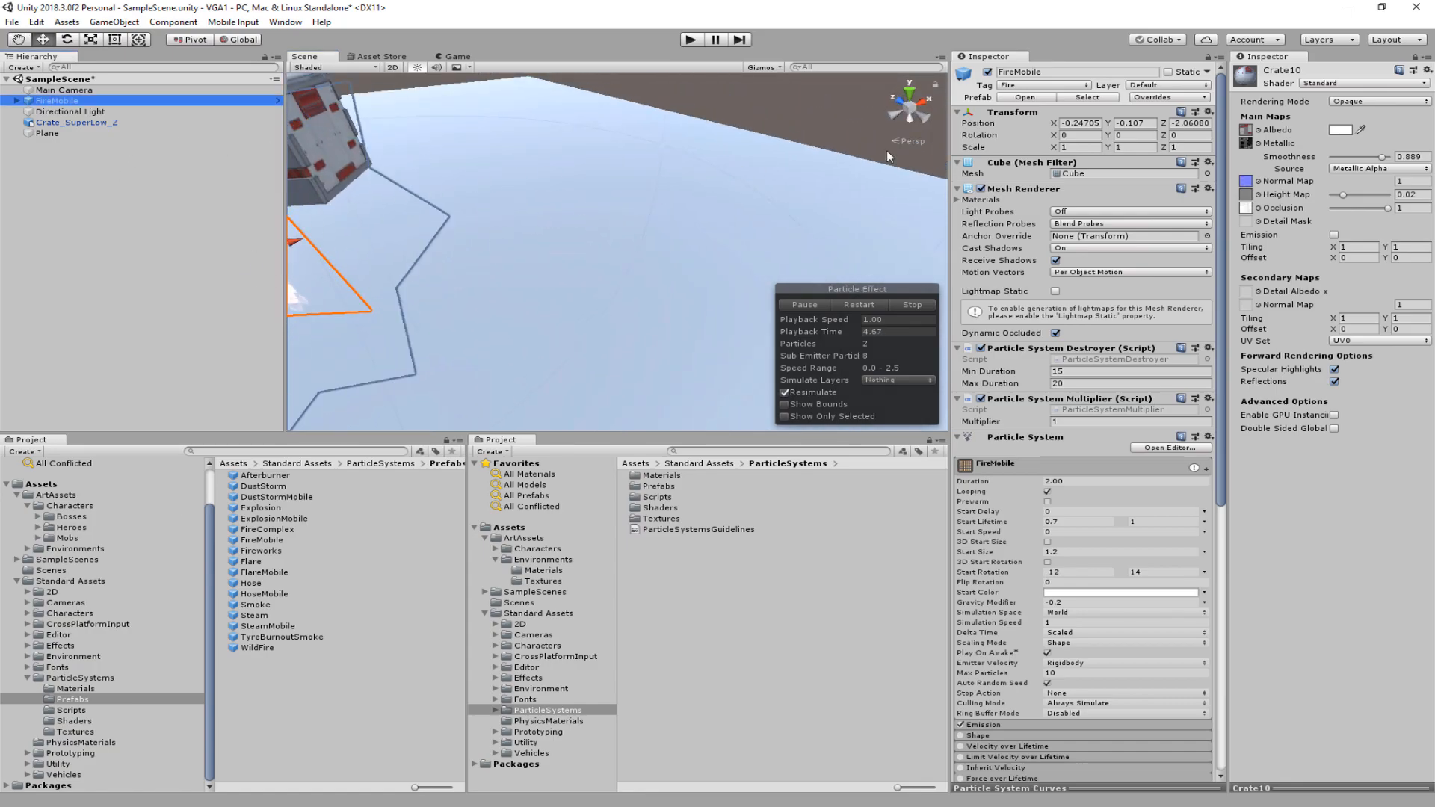
key(f)
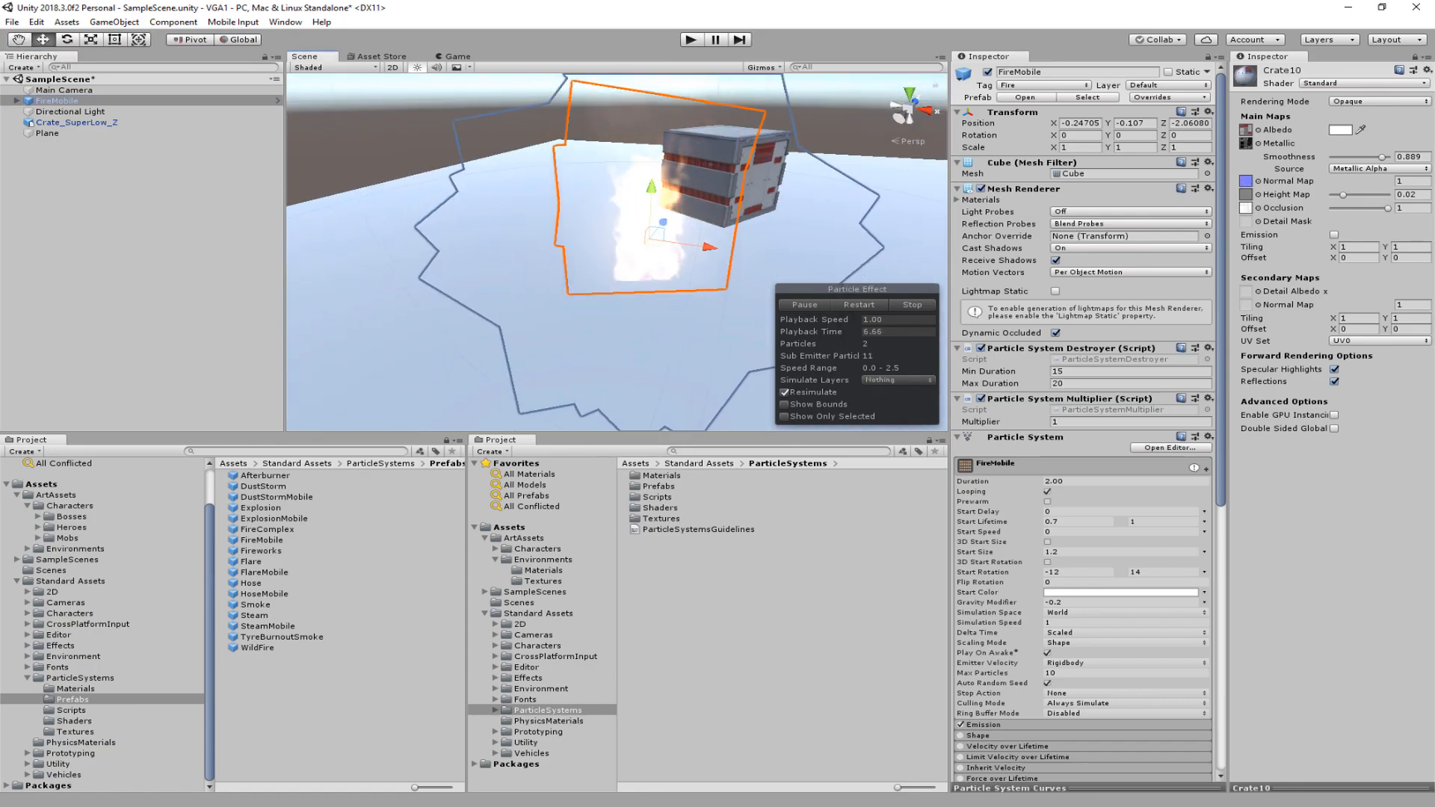
Step: Turn off the selection outline in the Scene view and delete FireMobile from the scene
click(762, 68)
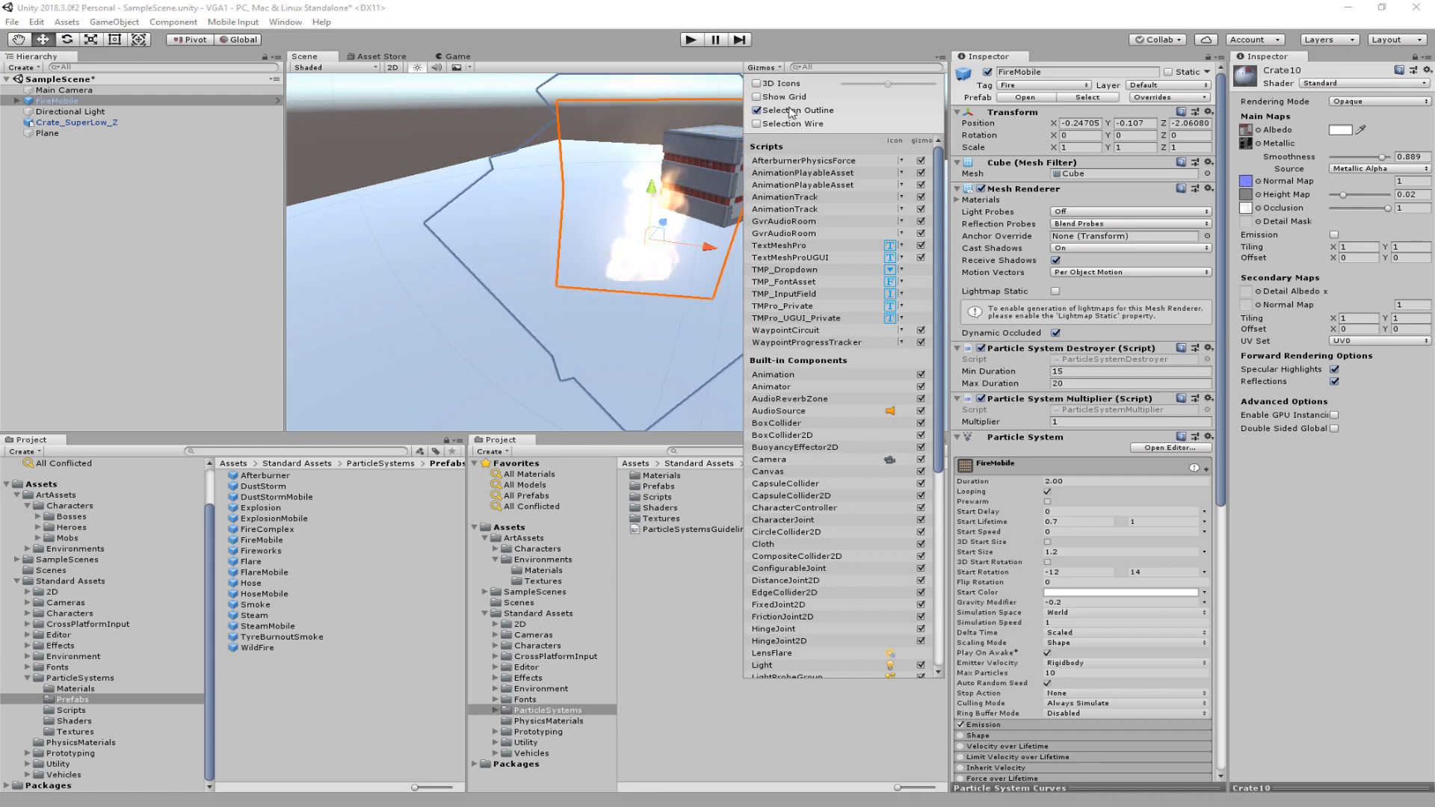
click(613, 300)
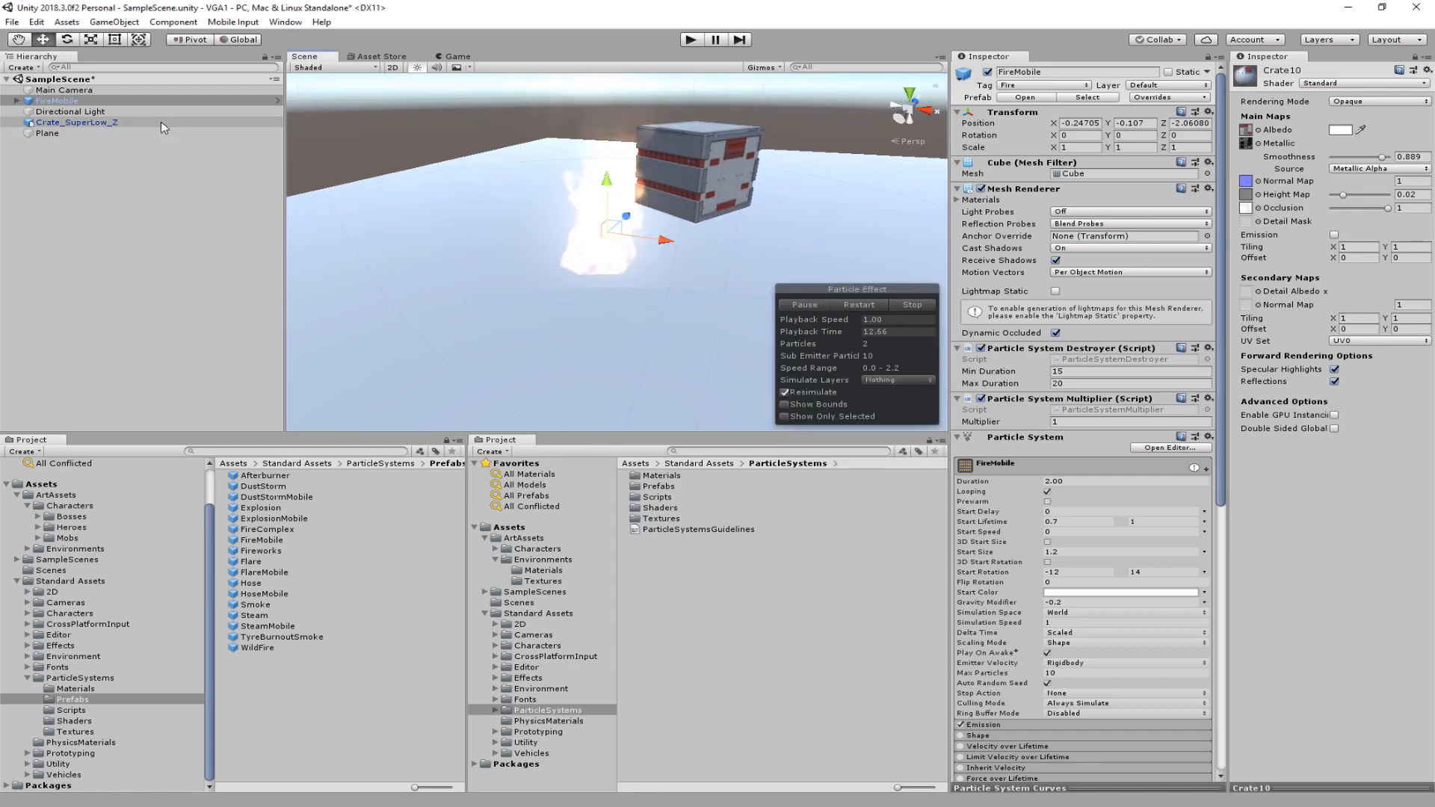
key(Delete)
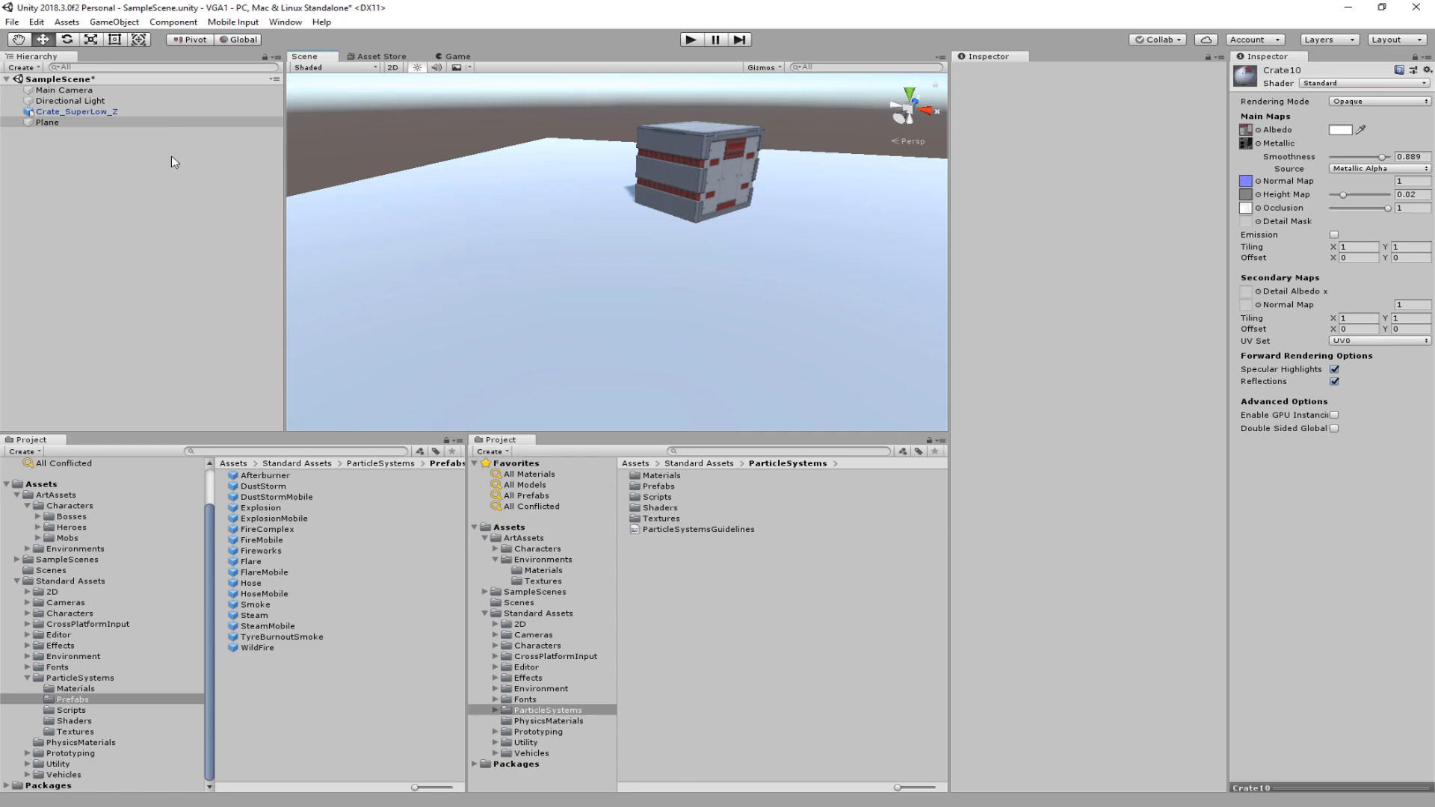
Step: Try out the Steam prefab beside the crate, raised slightly to about Y 0.122, and delete it from the scene
click(275, 573)
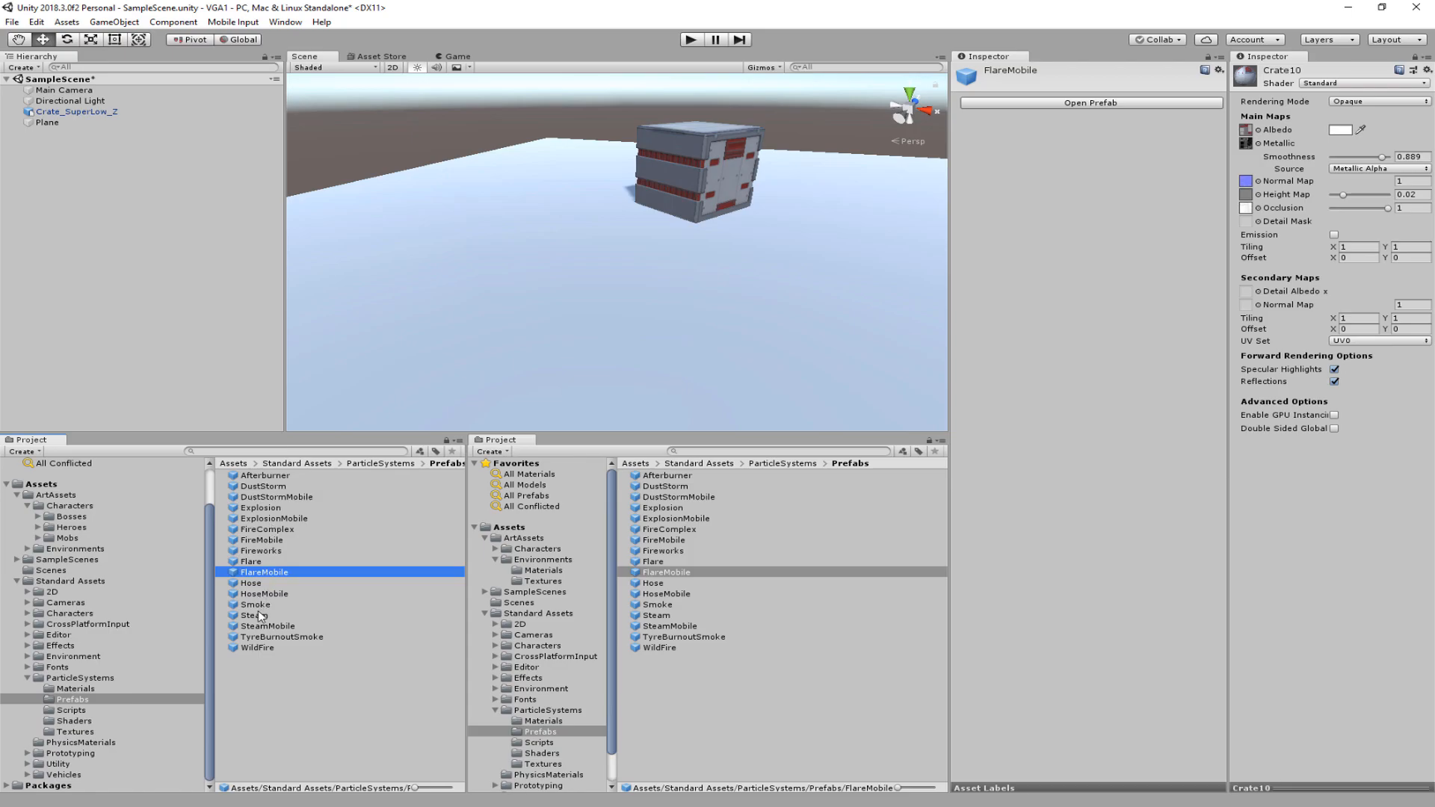
drag(262, 617, 582, 239)
drag(574, 187, 576, 153)
middle_drag(598, 224, 768, 480)
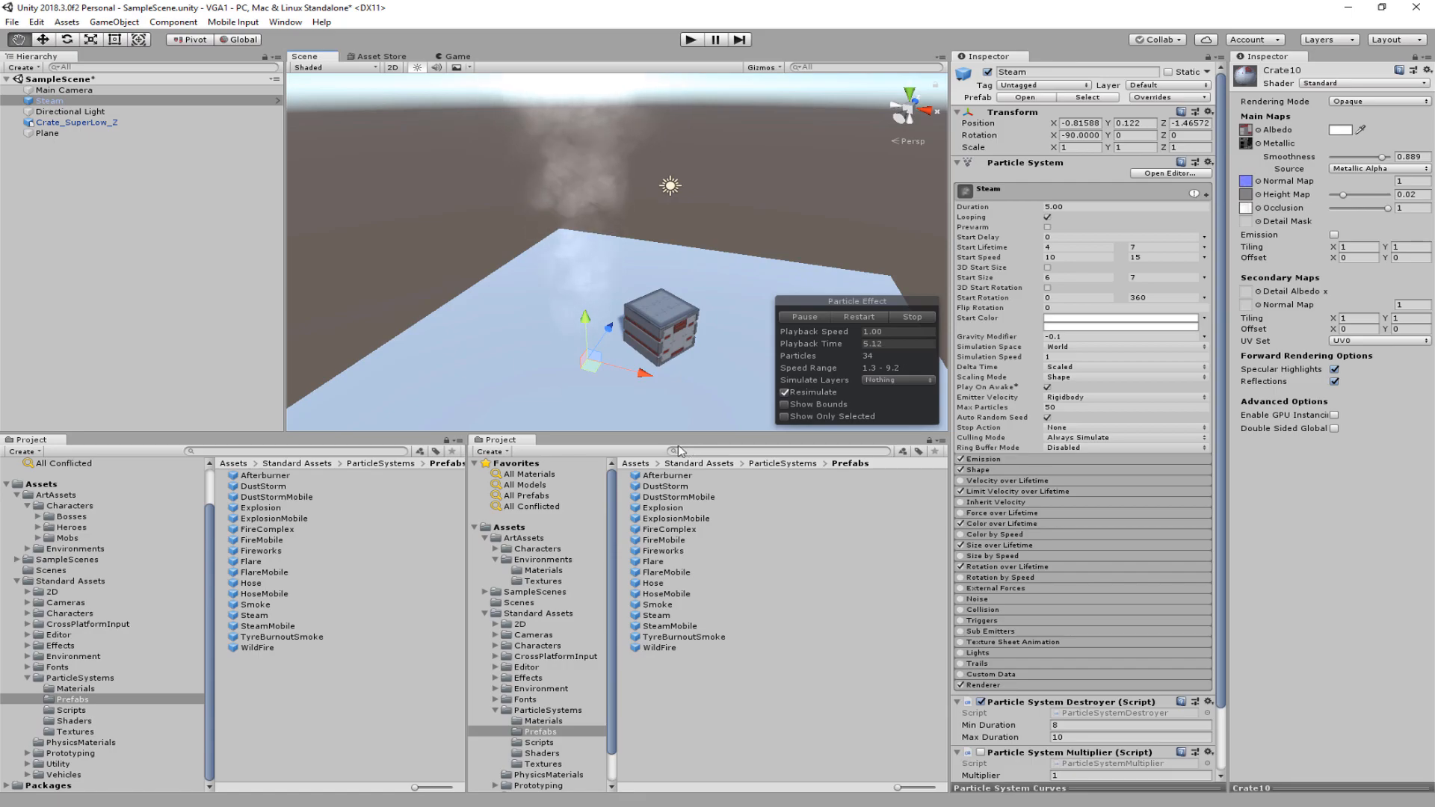
key(Delete)
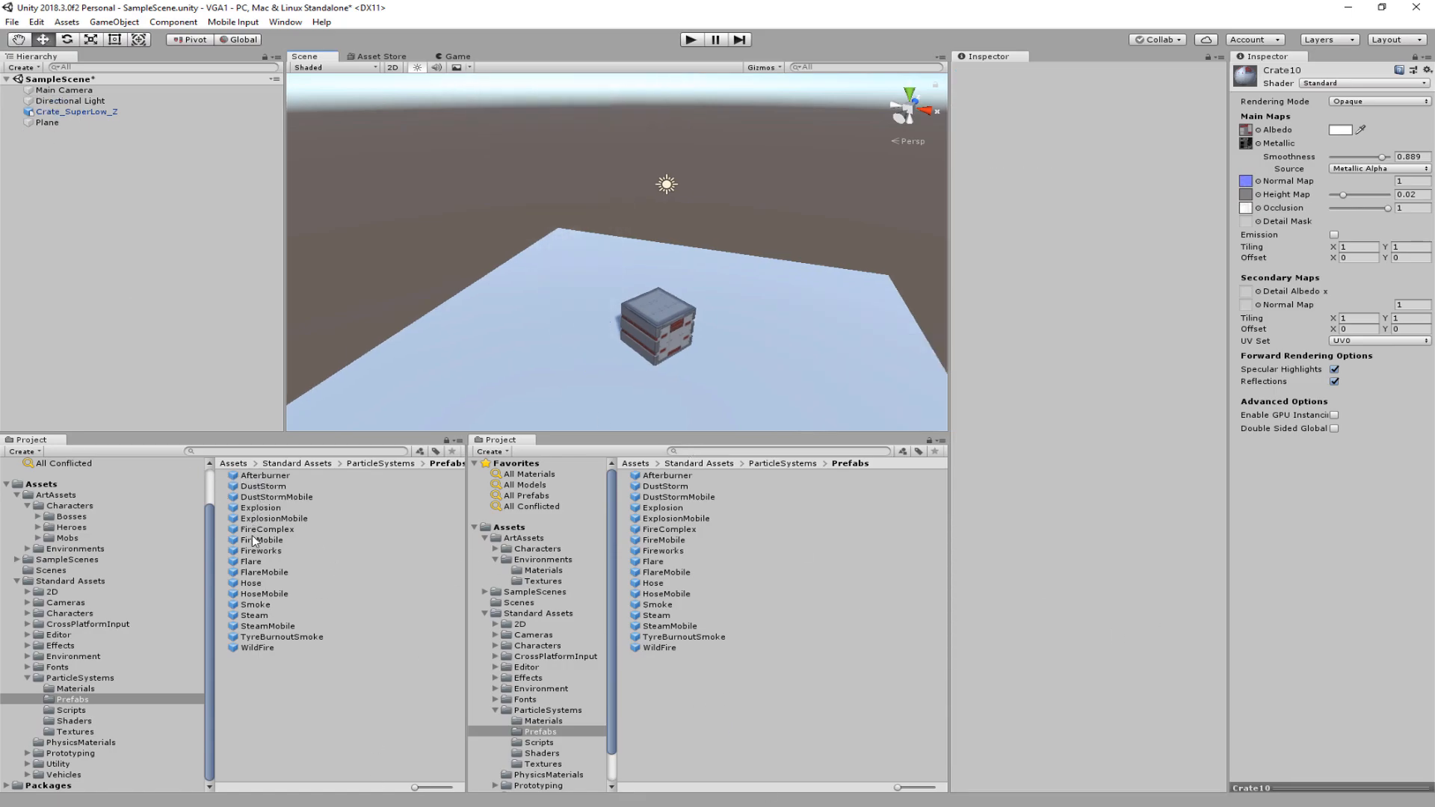
Step: Place the FireComplex prefab on the plane beside the crate and run the scene to check the fire
drag(266, 531, 566, 364)
key(f)
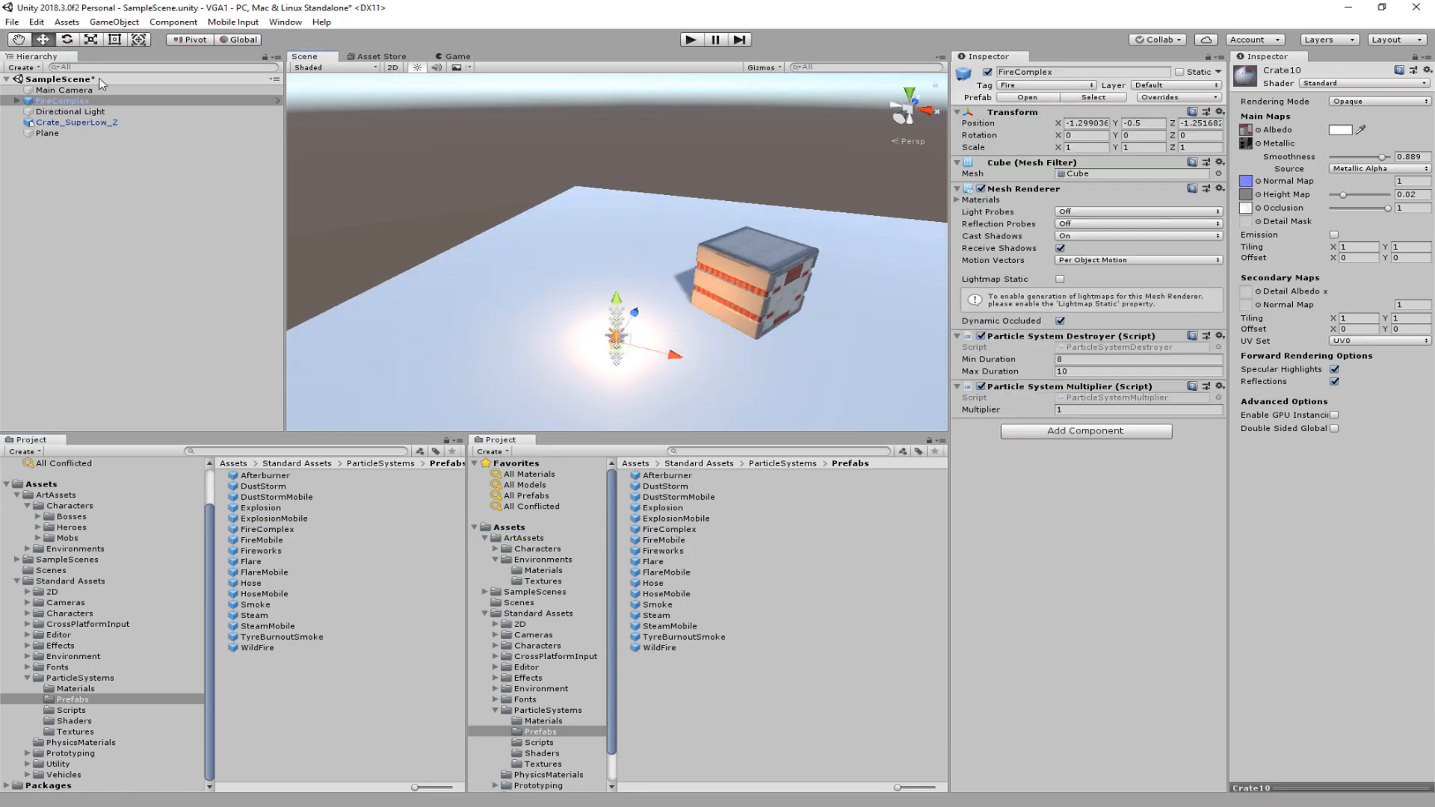
click(692, 39)
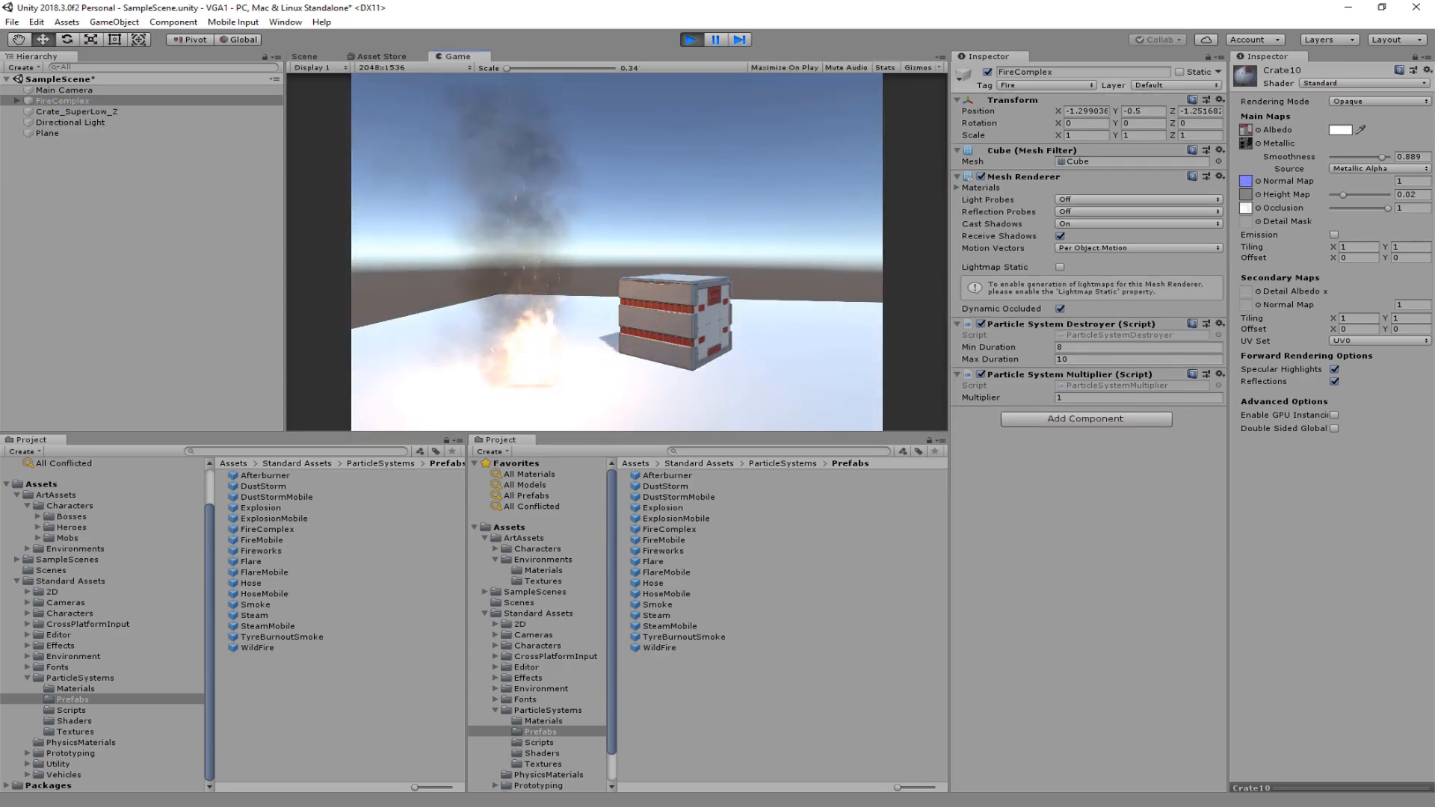
click(711, 44)
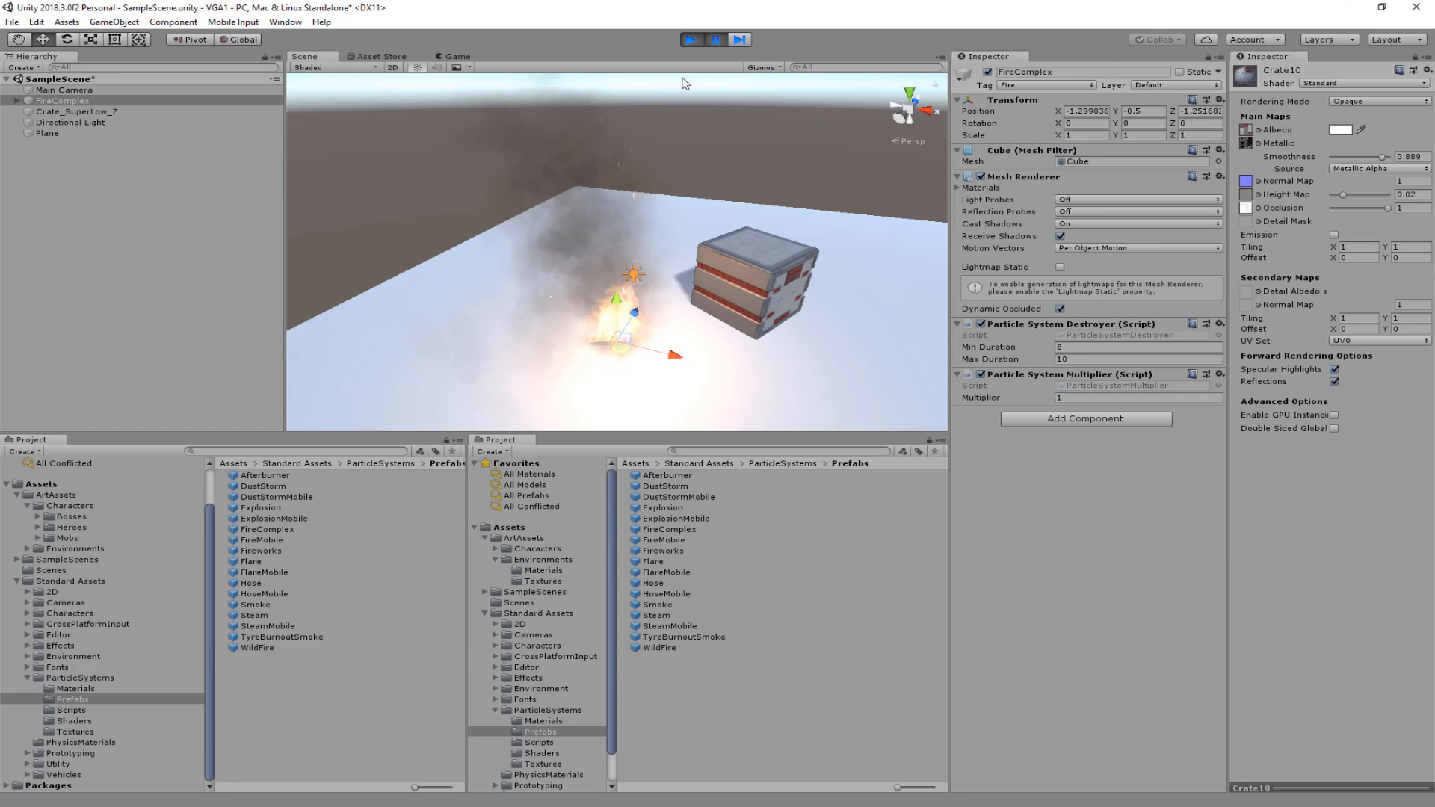
Step: Raise FireComplex to about Y 0.199 outside Play mode and briefly run the scene again to check it
drag(623, 310, 626, 276)
key(ctrl+z)
click(692, 41)
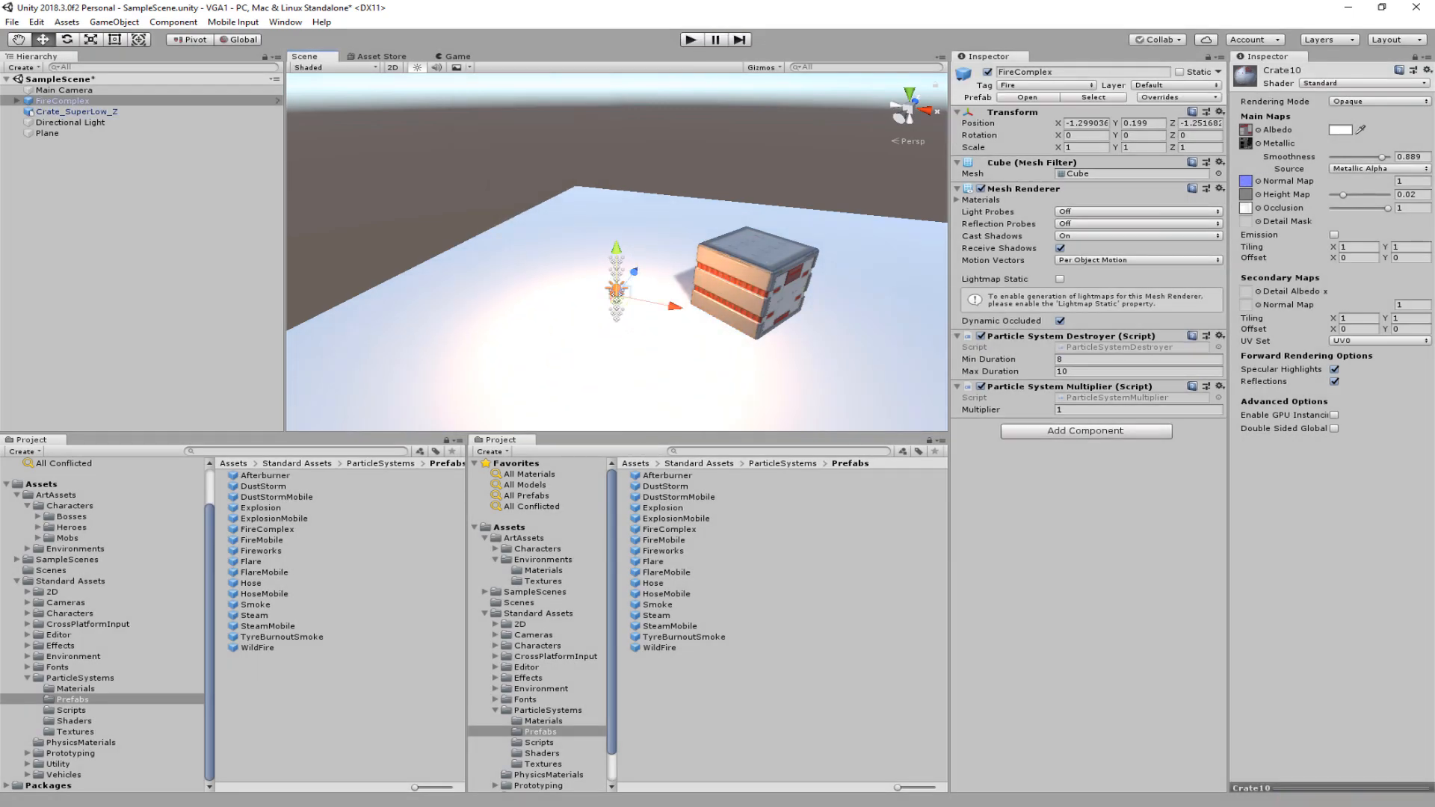
click(689, 42)
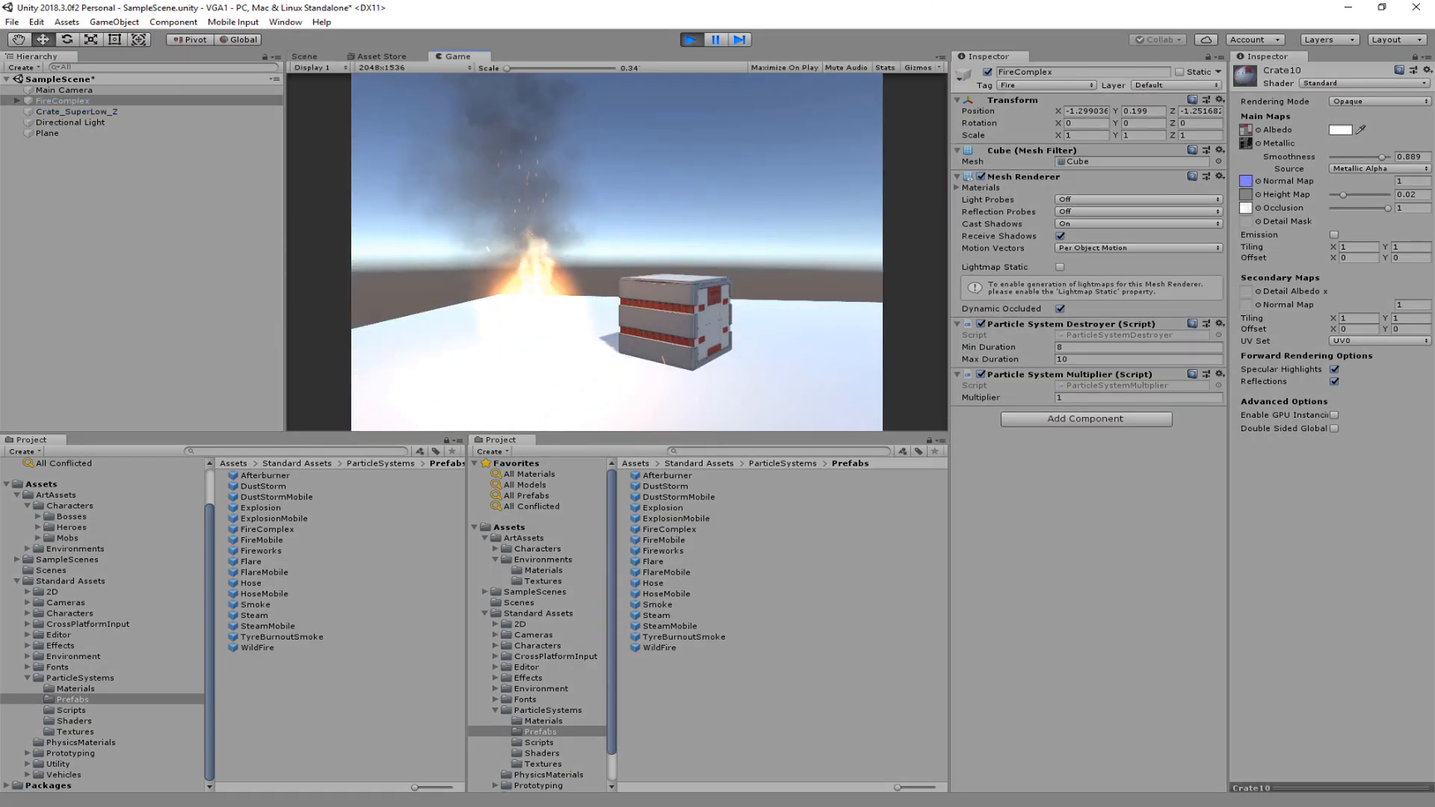
key(ctrl+p)
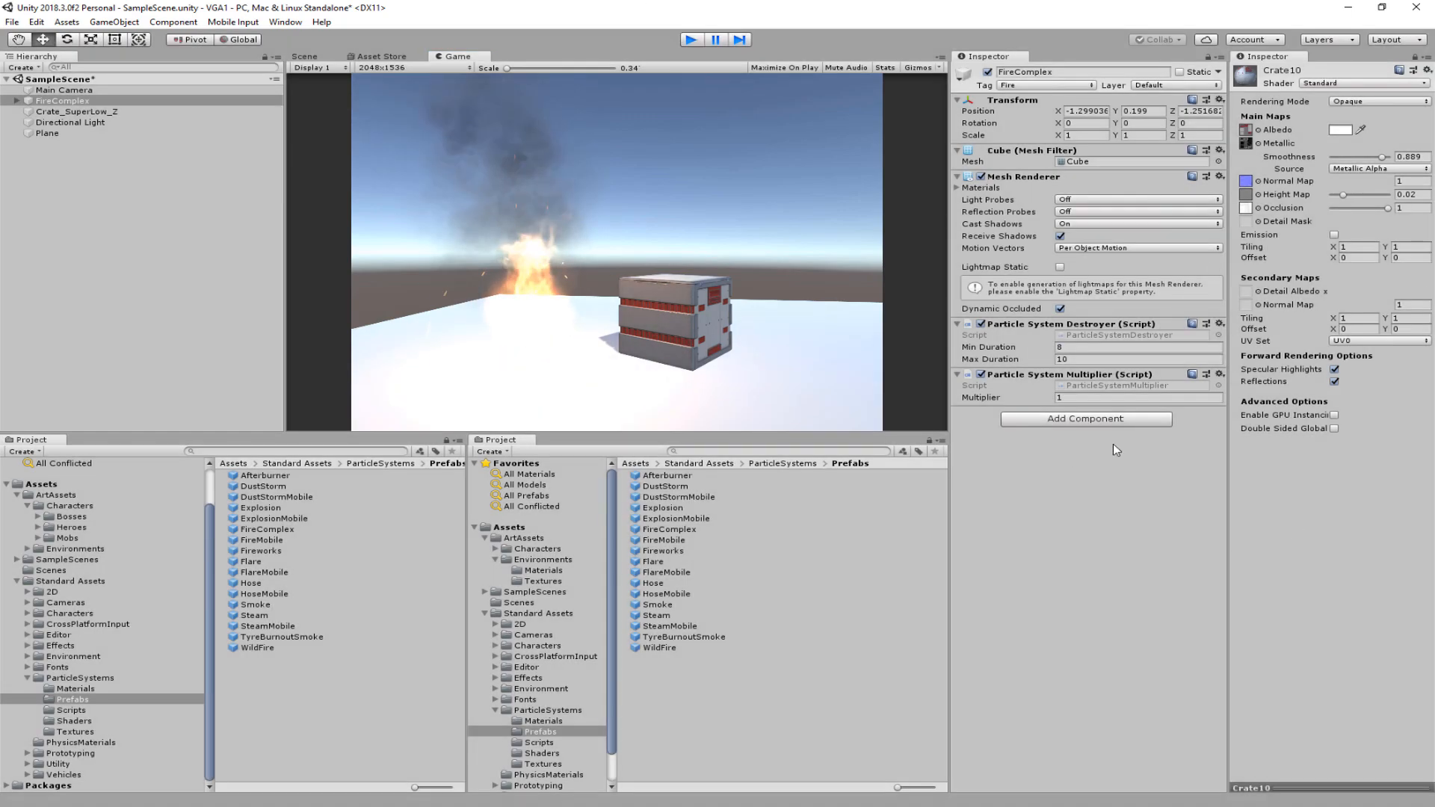